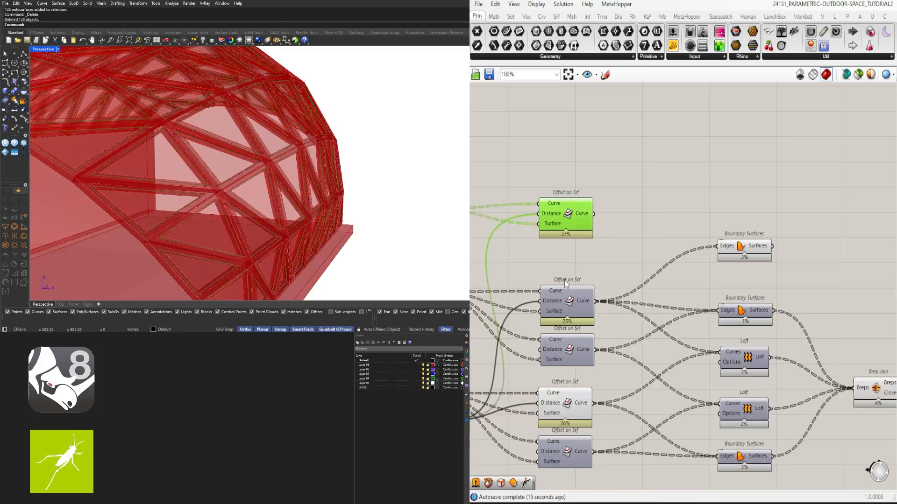
- Examine the glazed timber pavilion model from several angles, inside and outside
middle_click(568, 294)
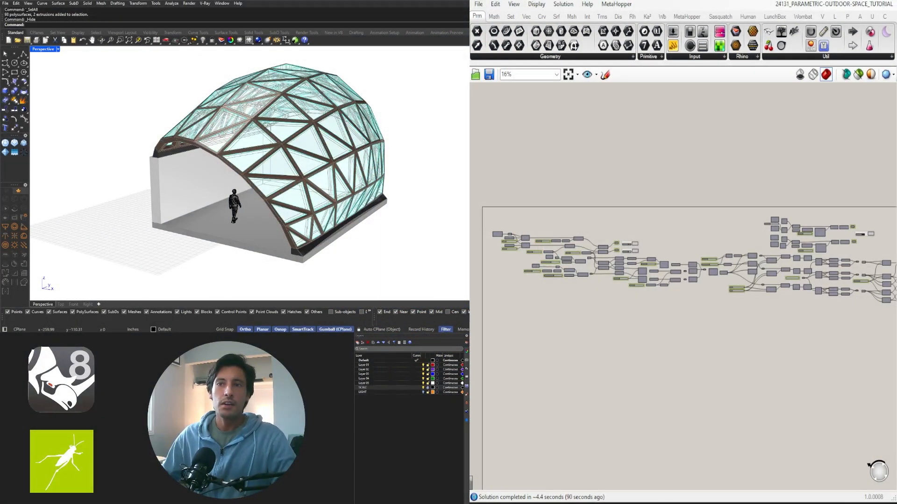
right_click_drag(174, 203, 210, 204)
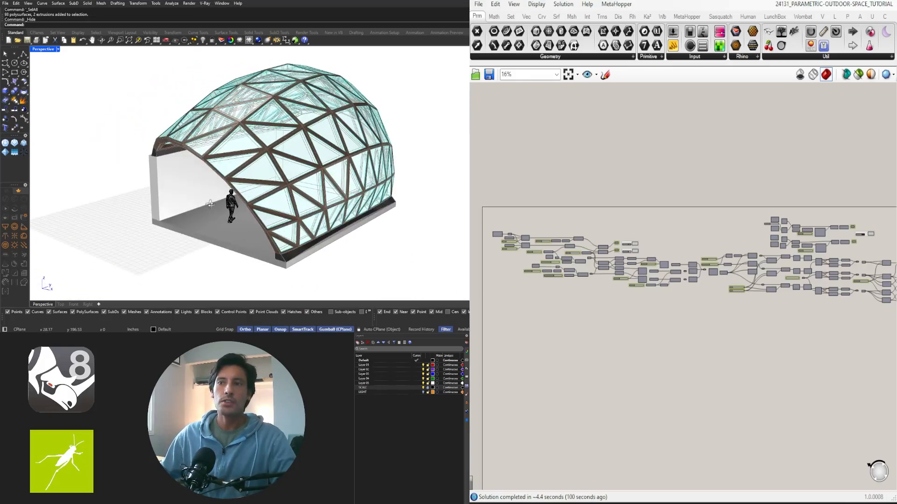
right_click_drag(335, 195, 269, 205)
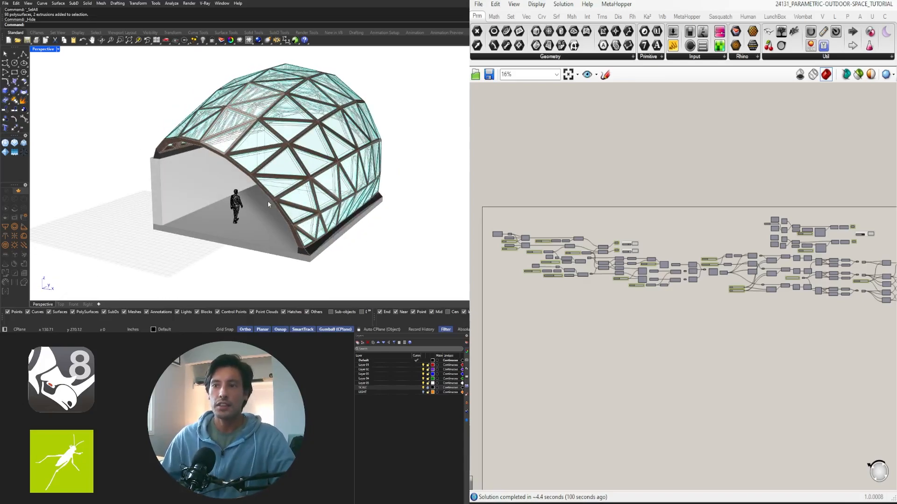
right_click_drag(268, 204, 155, 181)
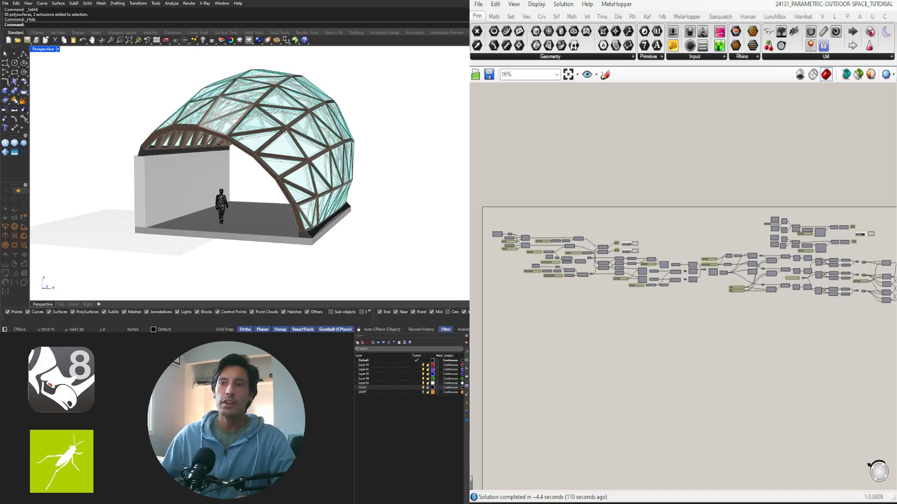
right_click_drag(354, 135, 289, 133)
scroll(360, 140, "down", 3)
right_click_drag(360, 140, 295, 166)
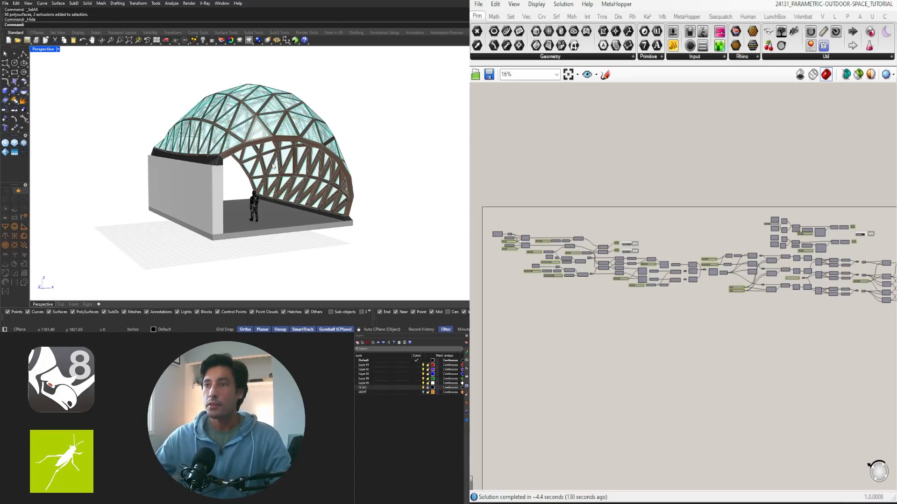
scroll(274, 167, "up", 2)
mouse_move(276, 168)
right_mouse_down()
mouse_move(246, 157)
mouse_move(288, 162)
right_mouse_up()
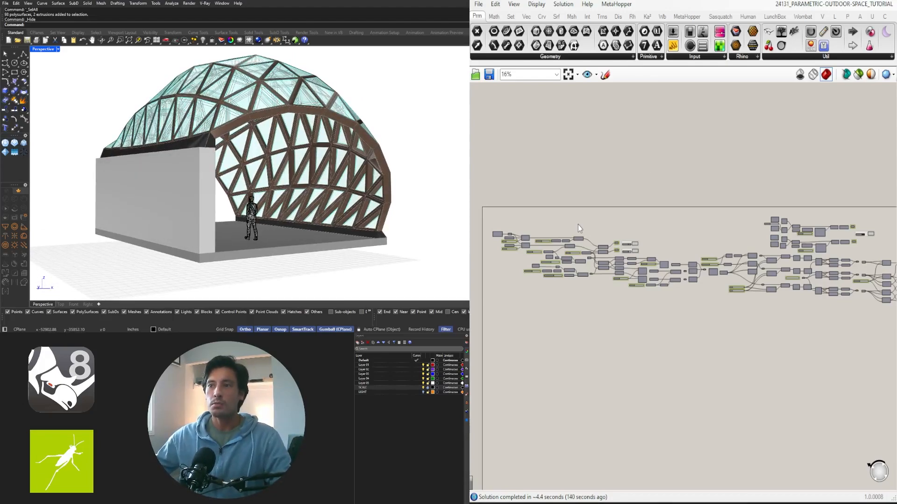
- Set the ARC OFFSET 1 slider to 60 to flatten the arches at the pavilion's open ends
scroll(542, 226, "up", 10)
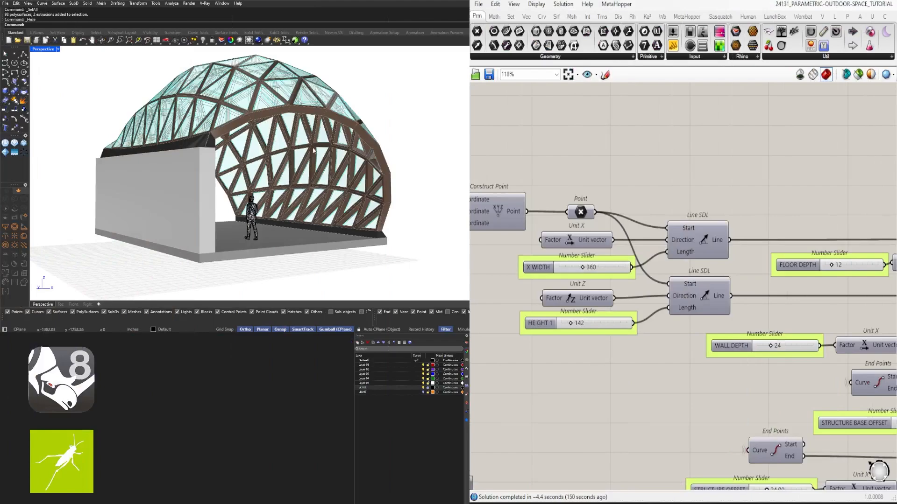
right_click_drag(243, 180, 136, 158)
scroll(136, 158, "down", 2)
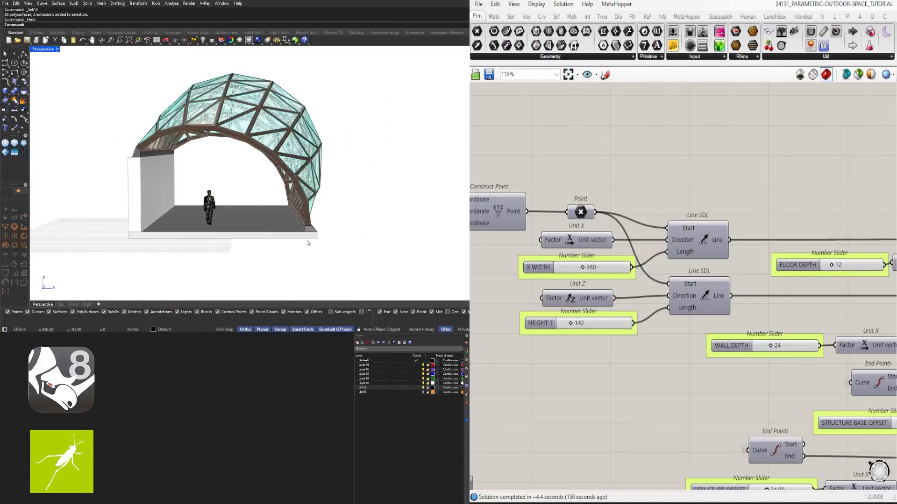
right_click_drag(744, 332, 682, 280)
scroll(691, 249, "down", 3)
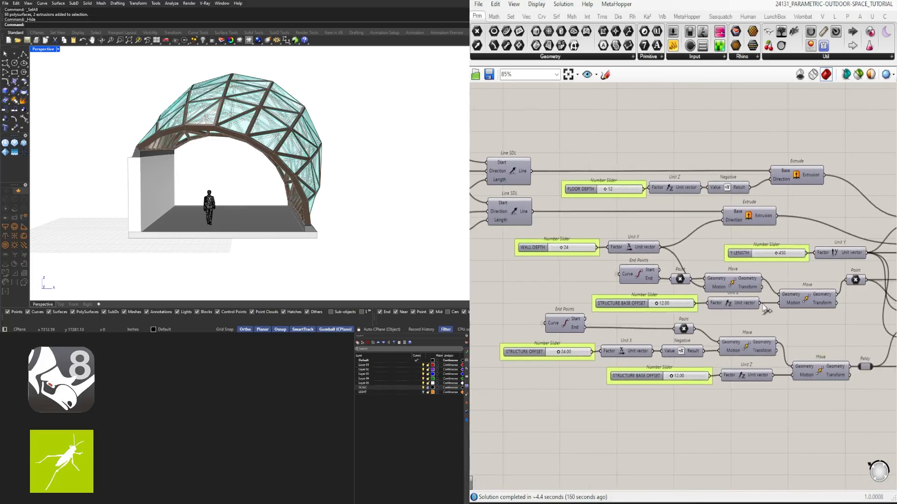
right_click_drag(713, 288, 573, 264)
right_click_drag(821, 354, 639, 341)
scroll(736, 367, "up", 5)
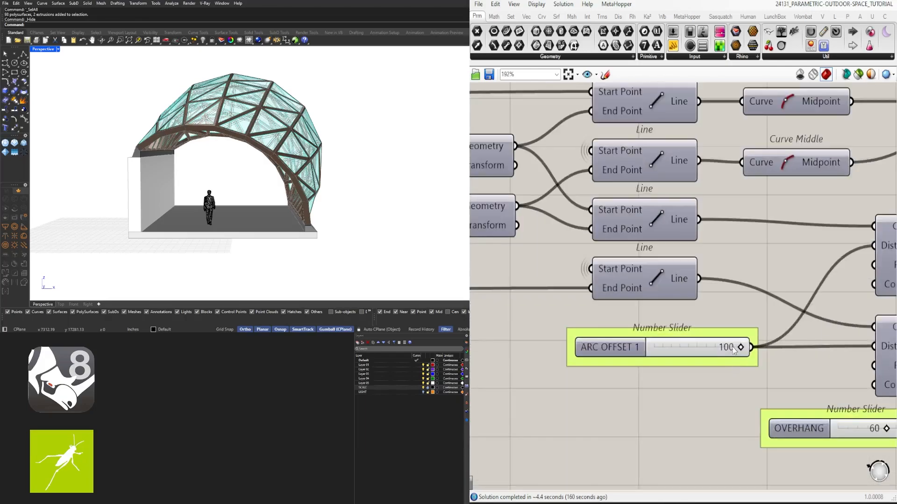
double_click(728, 348)
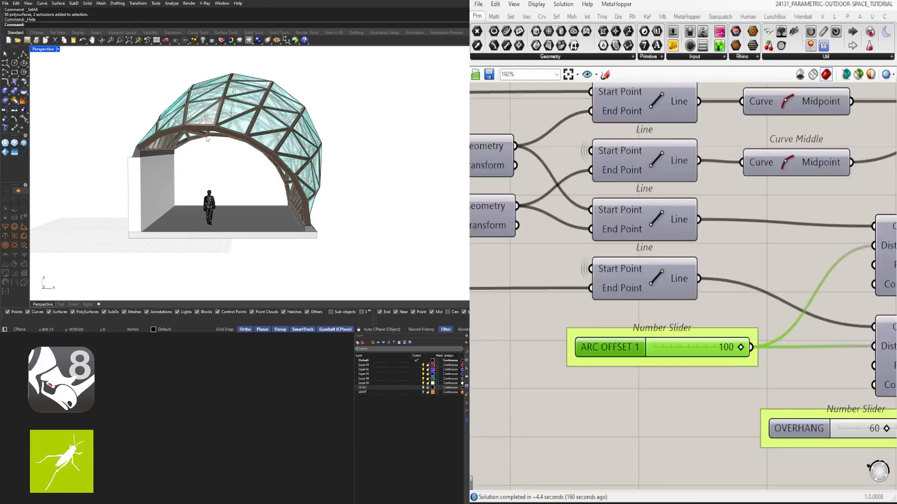
double_click(727, 348)
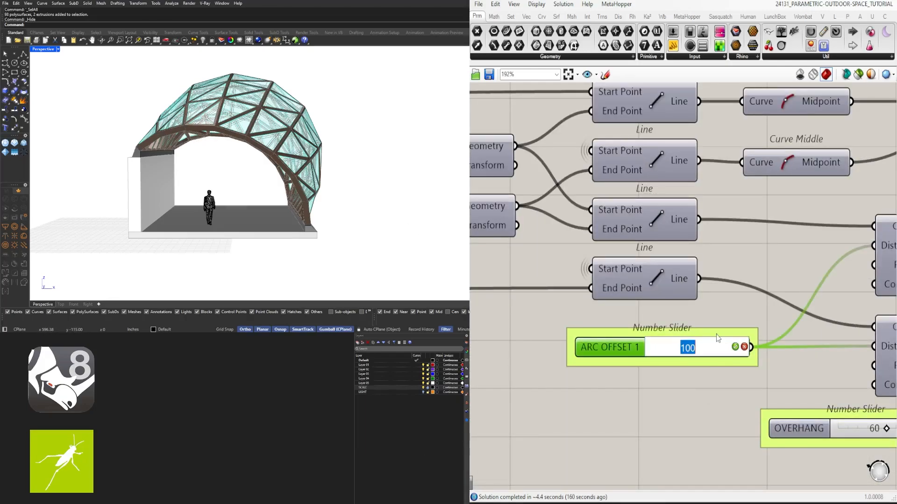
type("60")
key("Return")
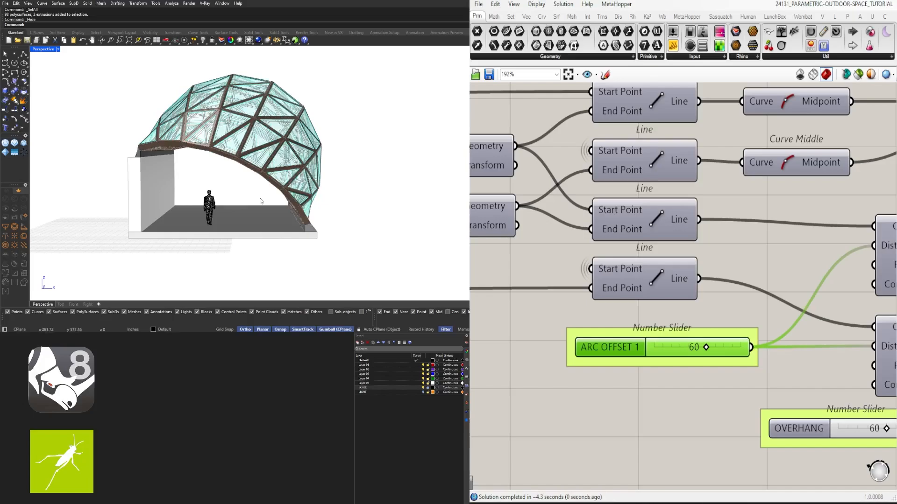
- Set the ARC 2 OFFSET slider to 120 to lower the middle arch of the roof
right_click_drag(203, 158, 156, 145)
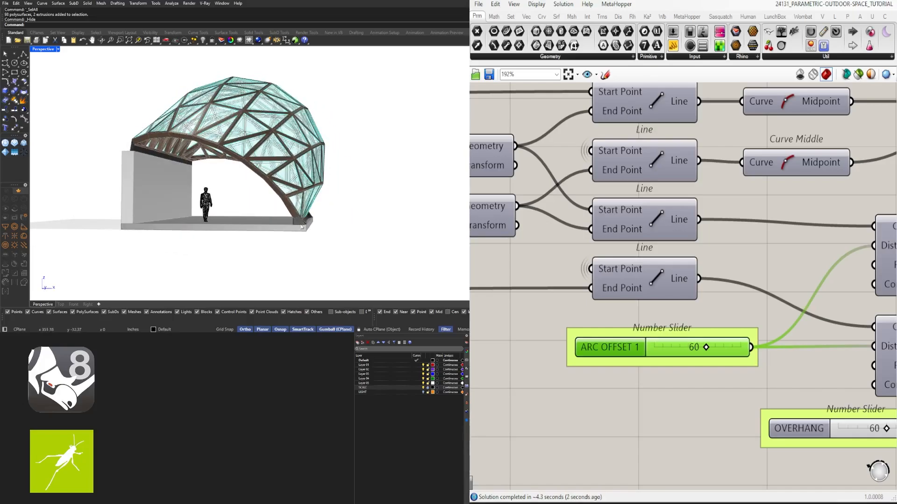
scroll(682, 285, "down", 5)
scroll(694, 245, "up", 5)
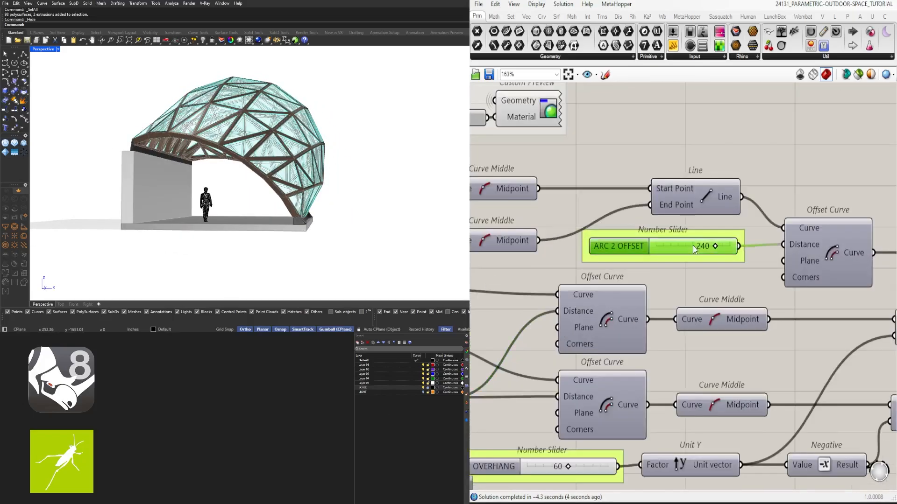
double_click(693, 245)
type("120")
key("Return")
- Inspect the roof's curvature and its overhanging ends from the side and from above
right_click_drag(300, 150, 252, 166)
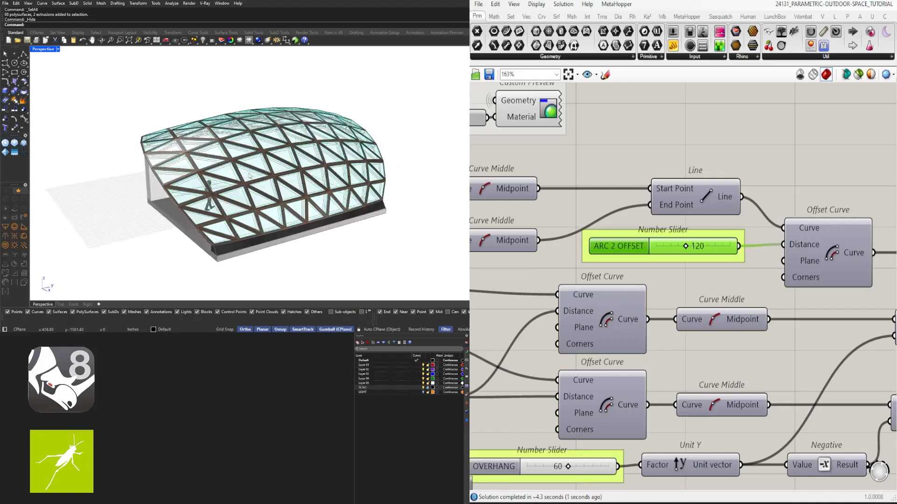
scroll(254, 165, "up", 2)
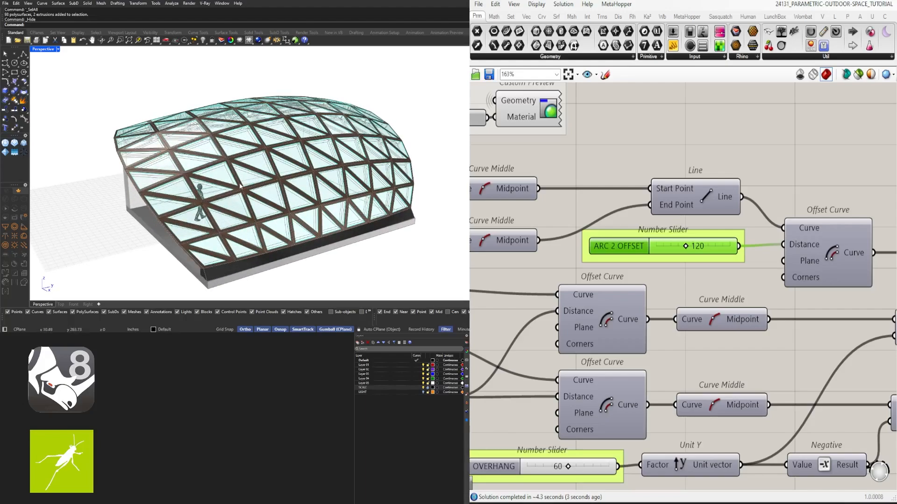
scroll(554, 163, "down", 3)
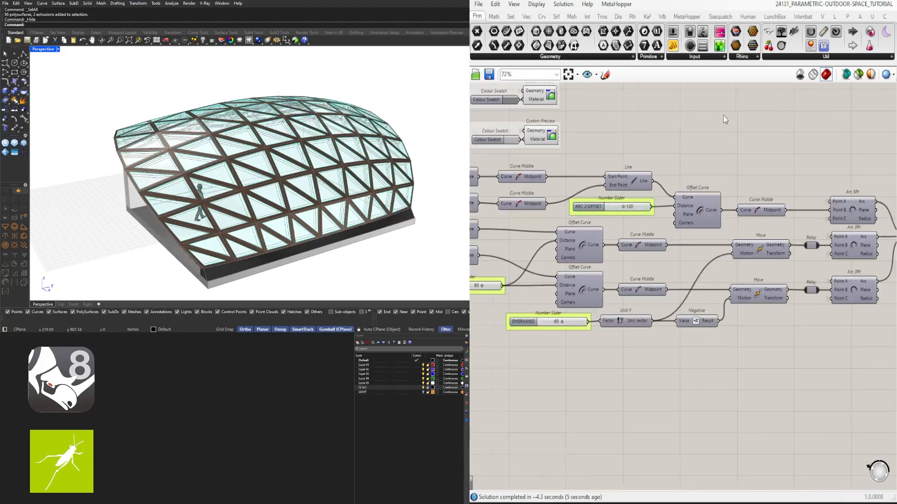
scroll(723, 115, "down", 3)
mouse_move(264, 200)
right_mouse_down()
mouse_move(410, 182)
mouse_move(281, 197)
right_mouse_up()
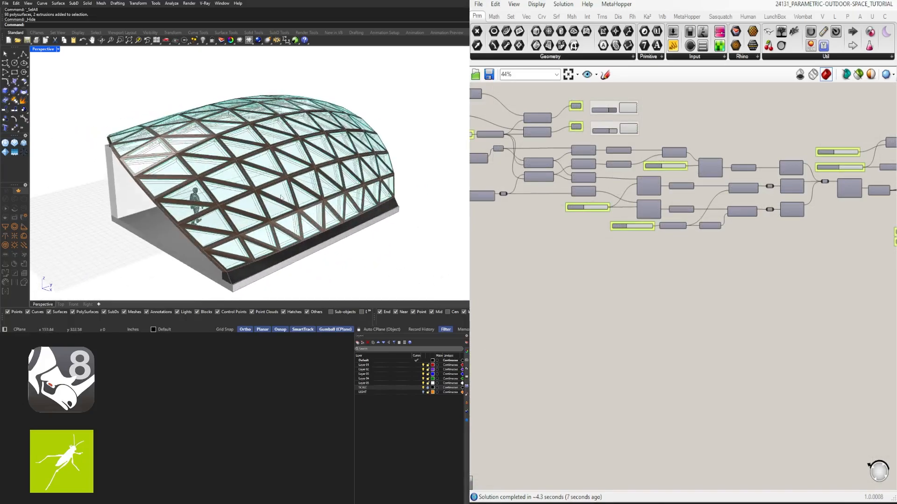
right_click_drag(179, 110, 141, 157)
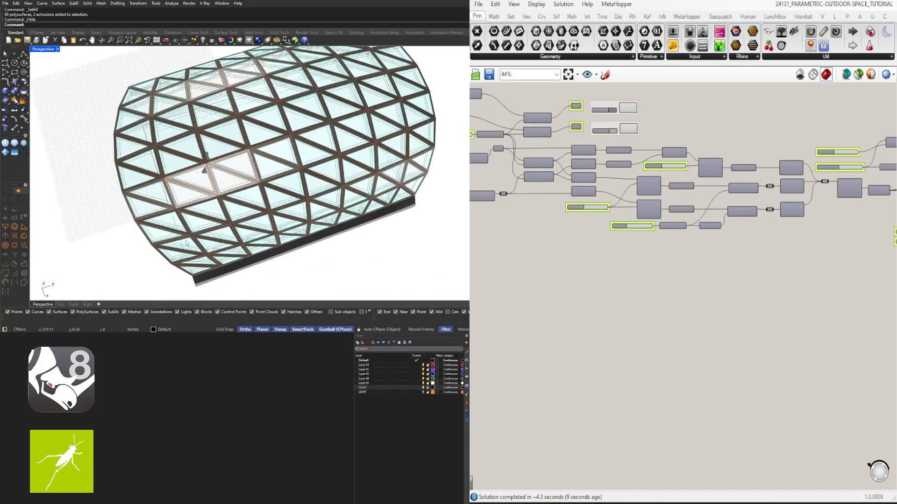
right_click_drag(182, 186, 149, 95)
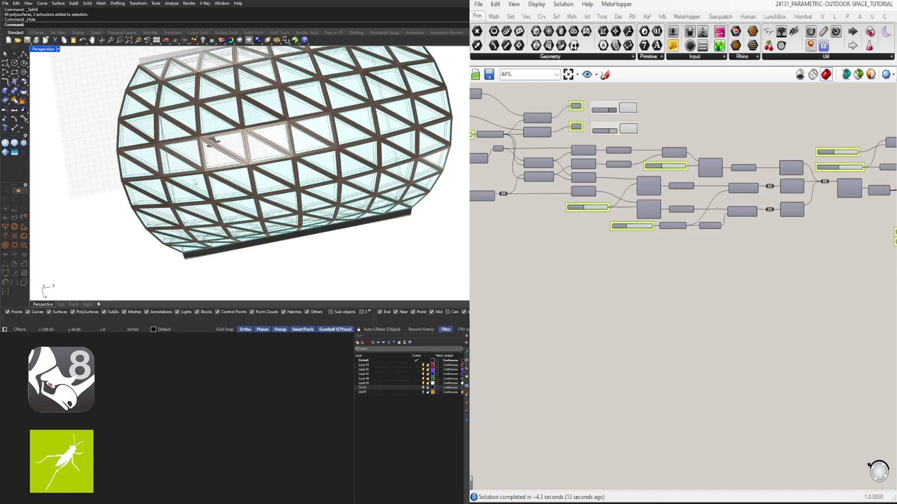
right_click_drag(133, 208, 165, 183)
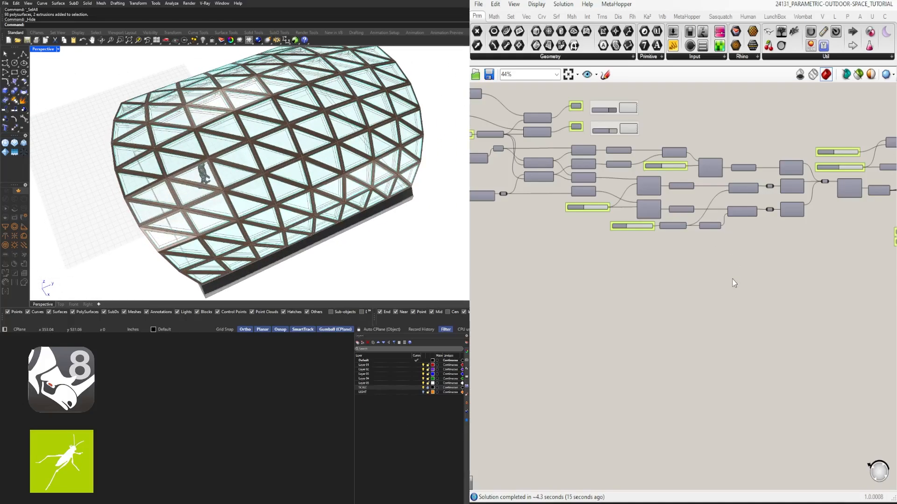
- Set the OVERHANG slider to 0 and inspect the roof's end arches from the front and side
scroll(633, 174, "up", 5)
double_click(640, 313)
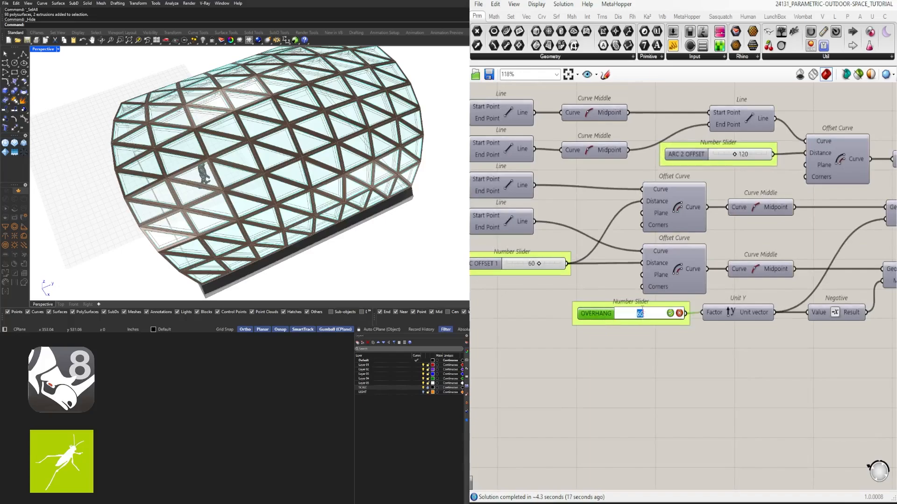
type("0")
key("Return")
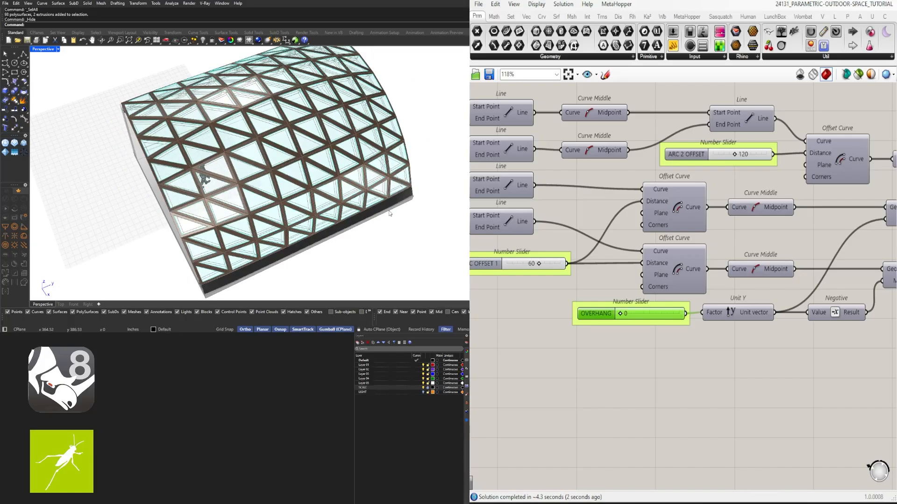
scroll(374, 223, "down", 2)
right_click_drag(323, 213, 362, 187)
scroll(301, 183, "up", 3)
right_click_drag(282, 194, 255, 182)
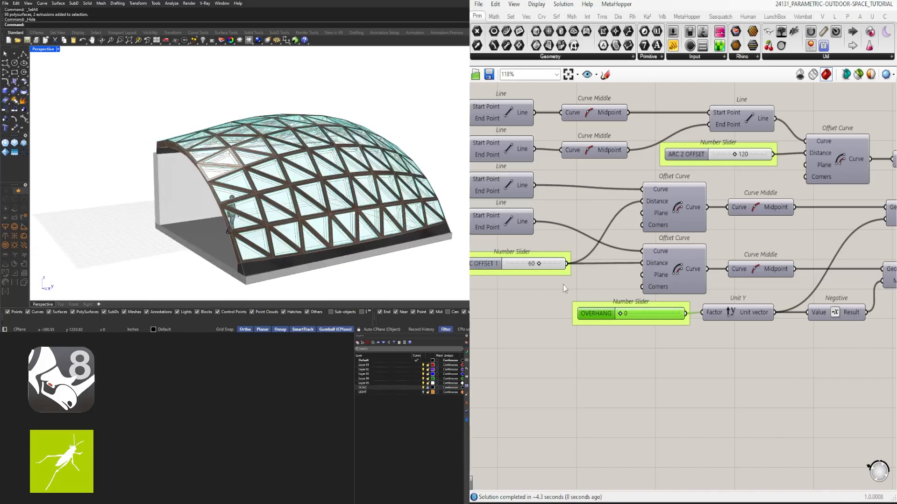
right_click_drag(256, 181, 312, 190)
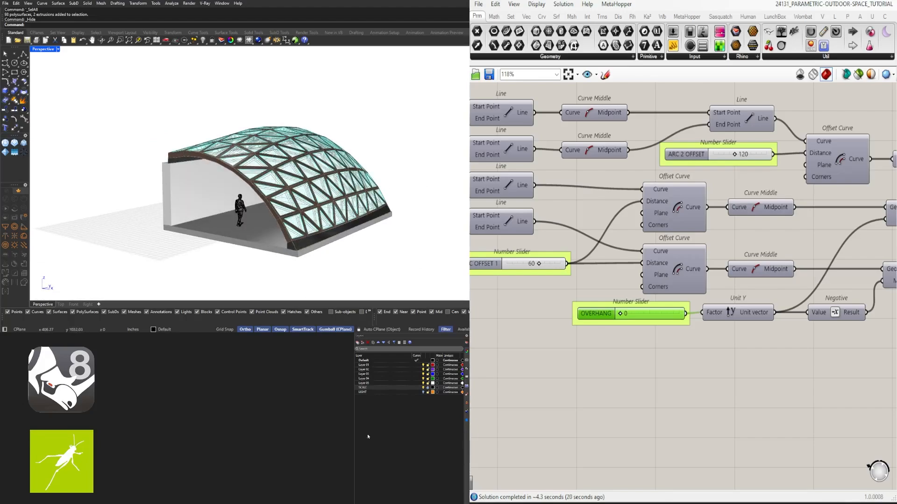
- Set the OVERHANG slider to 120 and view the roof's bulging ends from the side
scroll(631, 322, "up", 4)
double_click(630, 323)
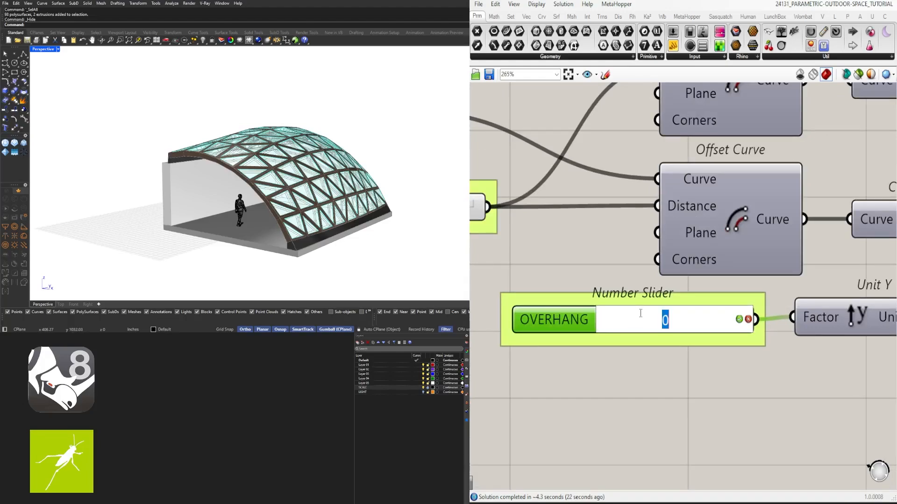
type("120")
key("Return")
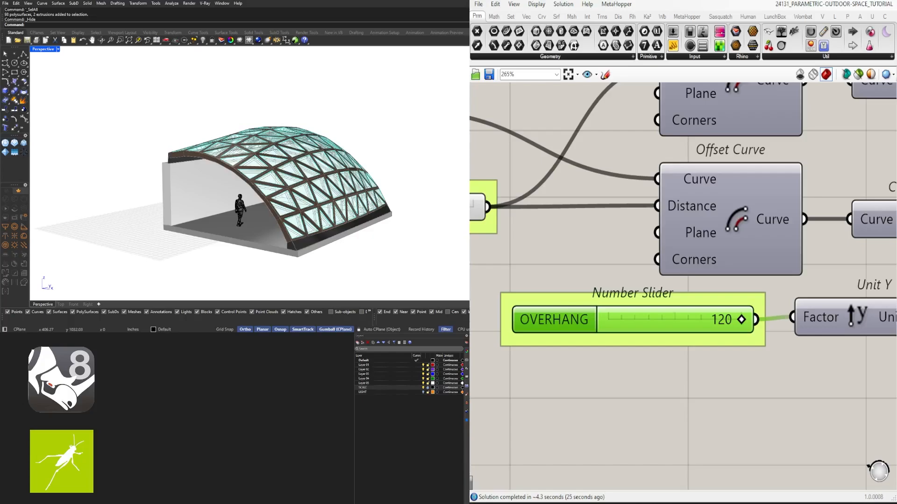
right_click_drag(346, 187, 219, 238)
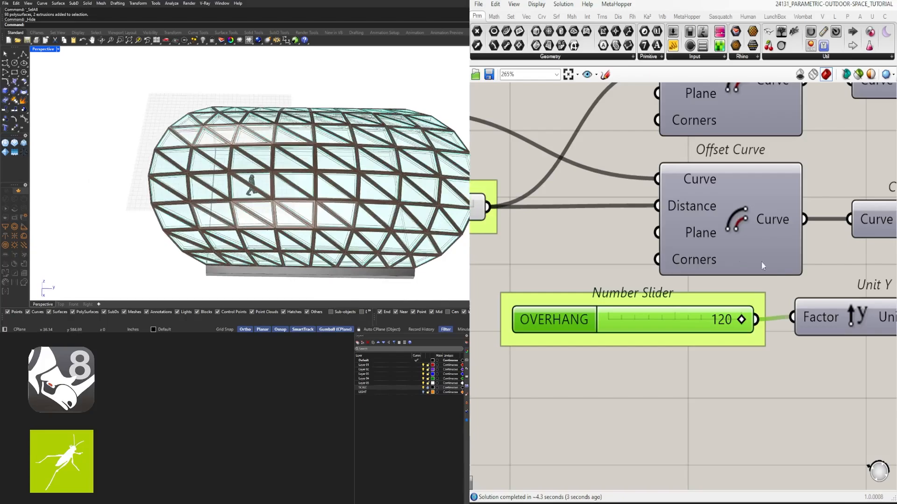
- Set the OVERHANG slider to 60
double_click(719, 323)
type("60")
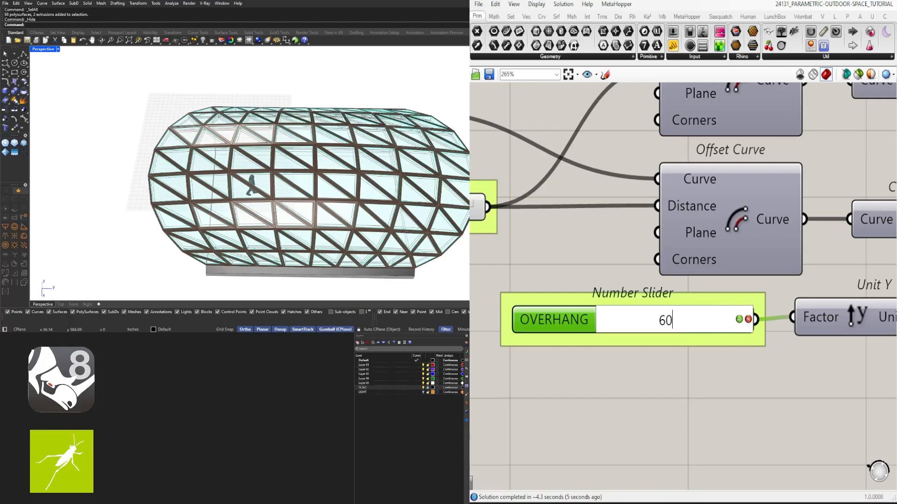
key("Return")
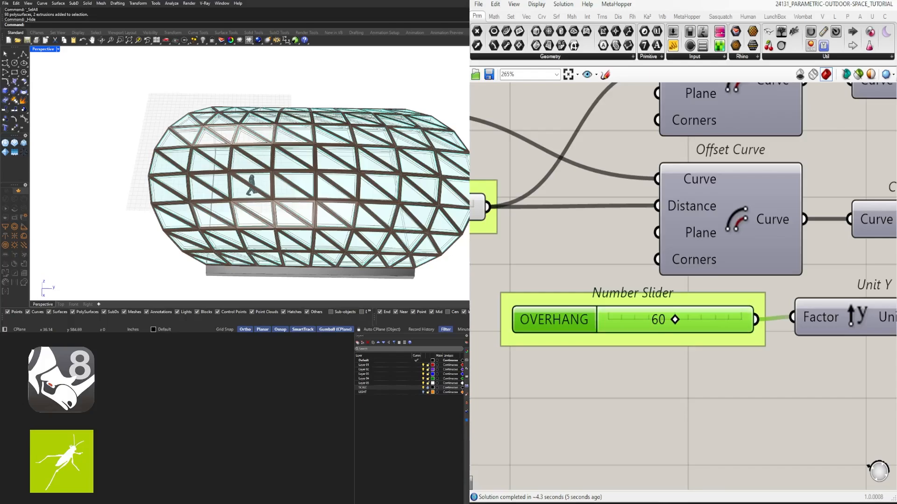
- Examine up close the structure's base supports where the roof meets the wall and the floor slab
right_click_drag(350, 195, 403, 136)
scroll(283, 150, "up", 6)
right_click_drag(311, 153, 202, 174)
scroll(253, 187, "up", 5)
scroll(265, 122, "down", 7)
scroll(130, 178, "up", 3)
scroll(95, 179, "down", 5)
scroll(151, 175, "up", 3)
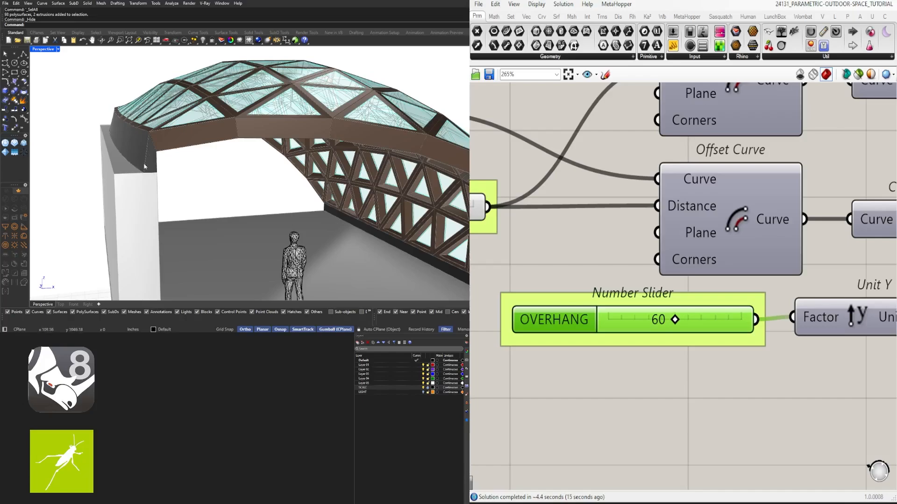
scroll(151, 134, "down", 5)
scroll(308, 214, "up", 6)
right_click_drag(308, 214, 286, 219)
- Set the lower STRUCTURE BASE OFFSET slider, near the Negative component, to 36 and inspect the raised base support
scroll(606, 347, "down", 10)
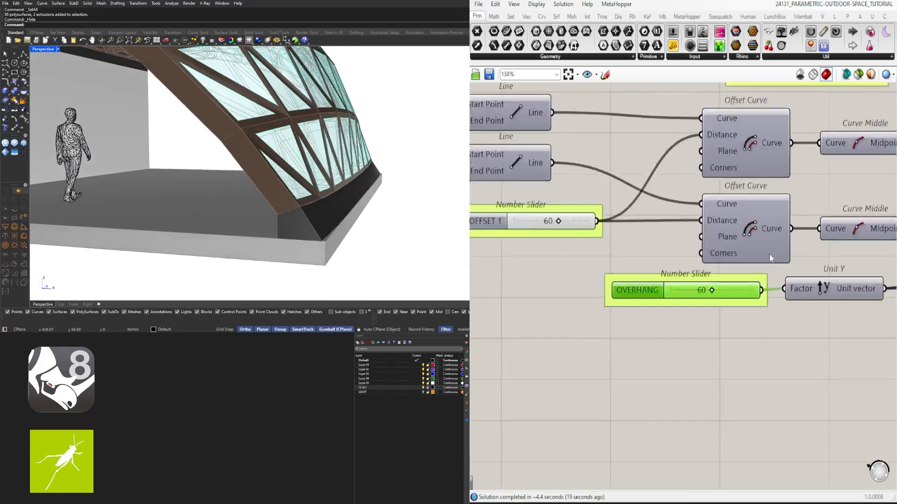
right_click_drag(749, 352, 635, 352)
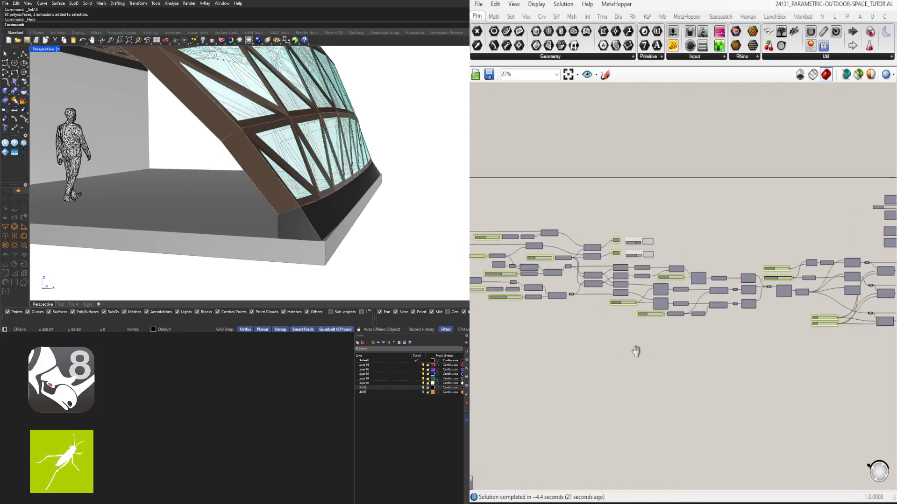
scroll(631, 300, "up", 7)
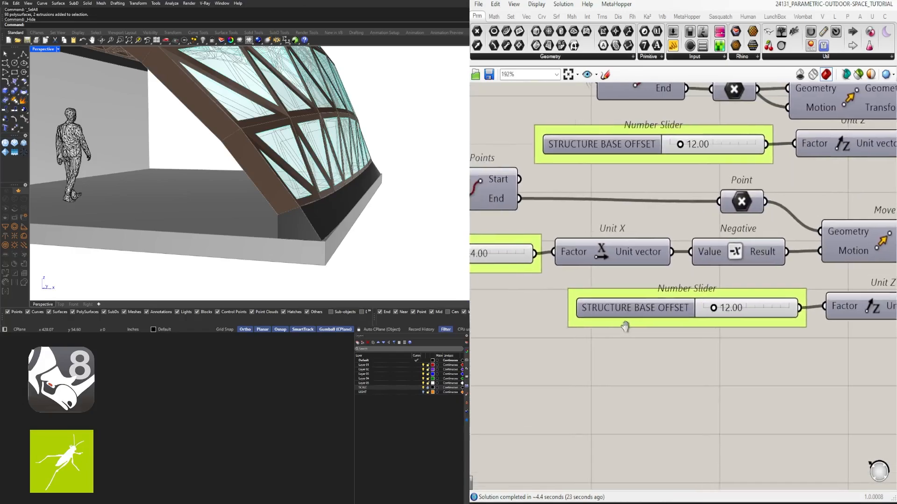
scroll(685, 321, "up", 3)
double_click(684, 318)
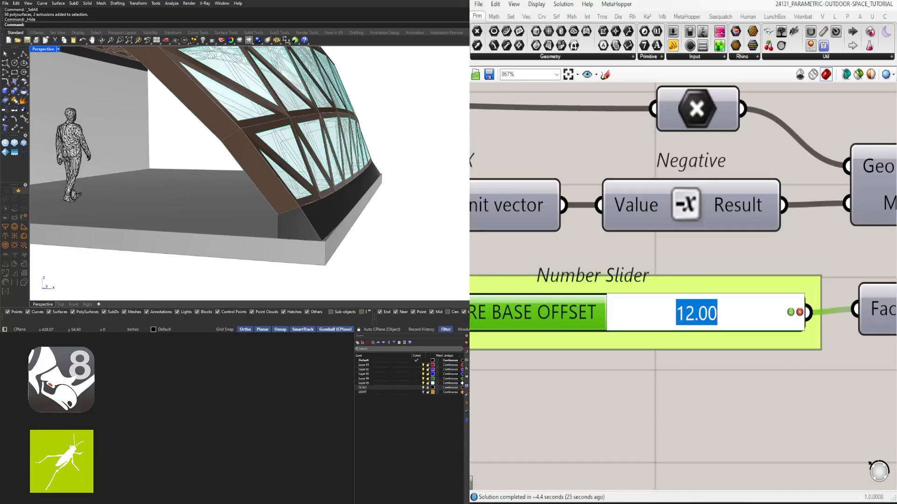
type("36")
key("Return")
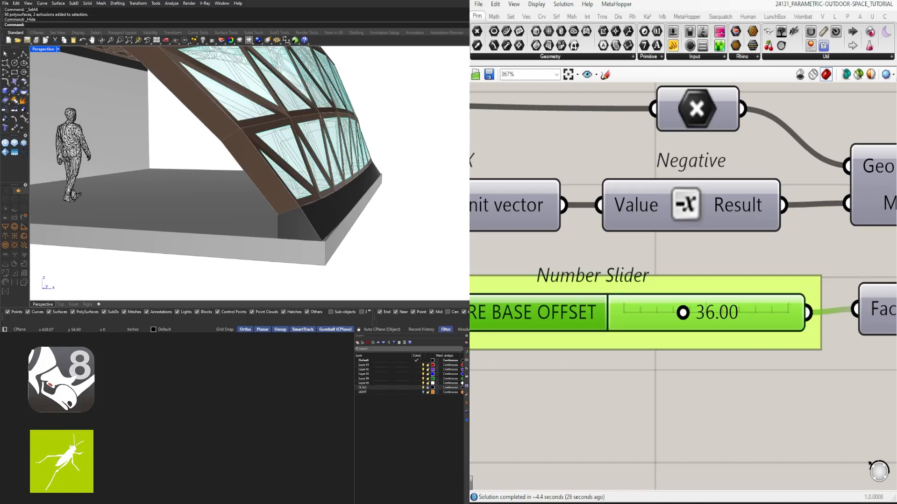
right_click_drag(275, 161, 280, 197)
- Set the lower STRUCTURE BASE OFFSET slider to 12 and view the pavilion as a whole
scroll(304, 183, "down", 5)
scroll(717, 335, "up", 3)
double_click(720, 309)
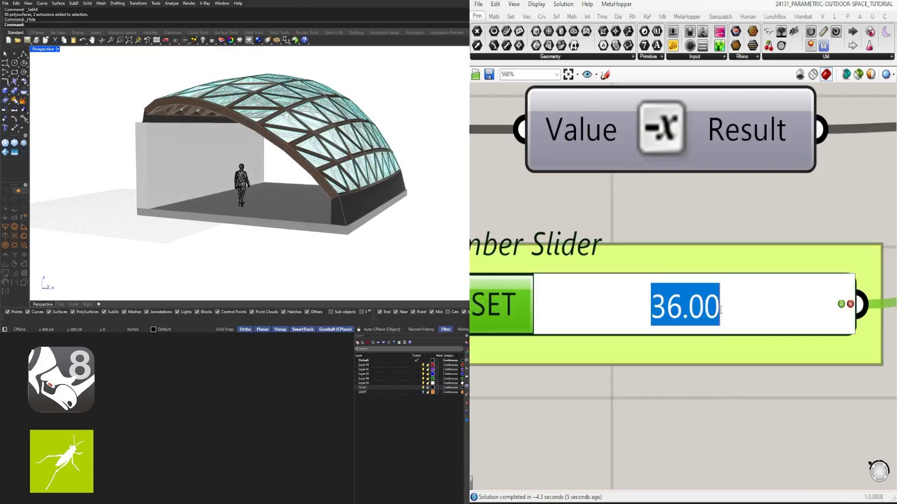
type("12")
key("Return")
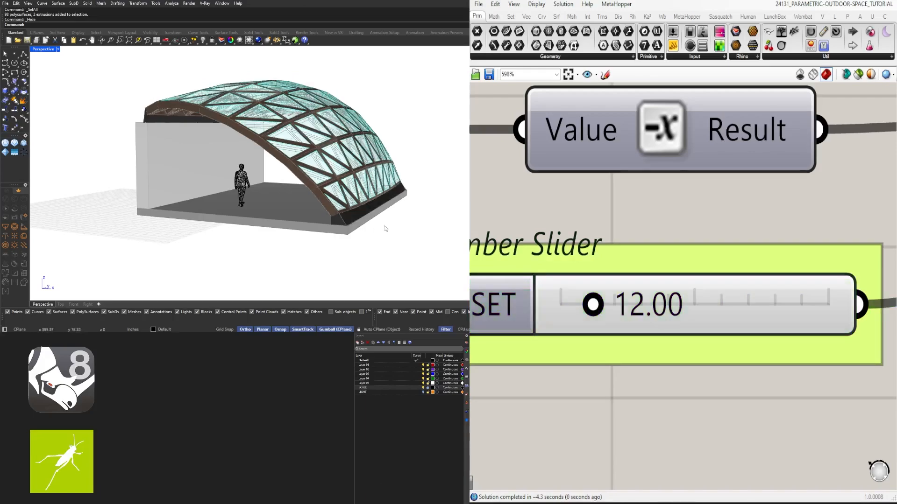
- Switch from the full definition to the open 24131_PARAMETRIC-OUTDOOR-SPACE_CLUSTER document
scroll(599, 284, "down", 5)
scroll(621, 304, "down", 8)
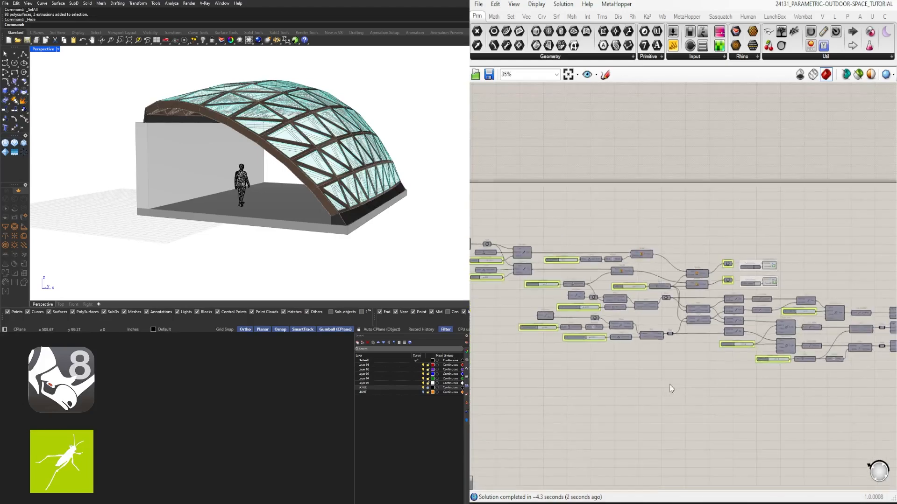
right_click_drag(790, 371, 665, 340)
scroll(666, 340, "down", 1)
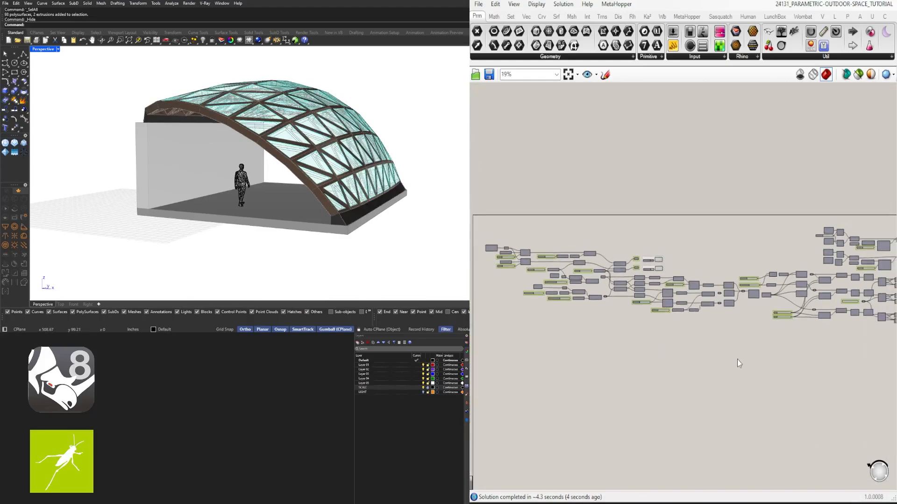
right_click_drag(737, 360, 715, 341)
scroll(696, 347, "down", 1)
scroll(697, 350, "down", 1)
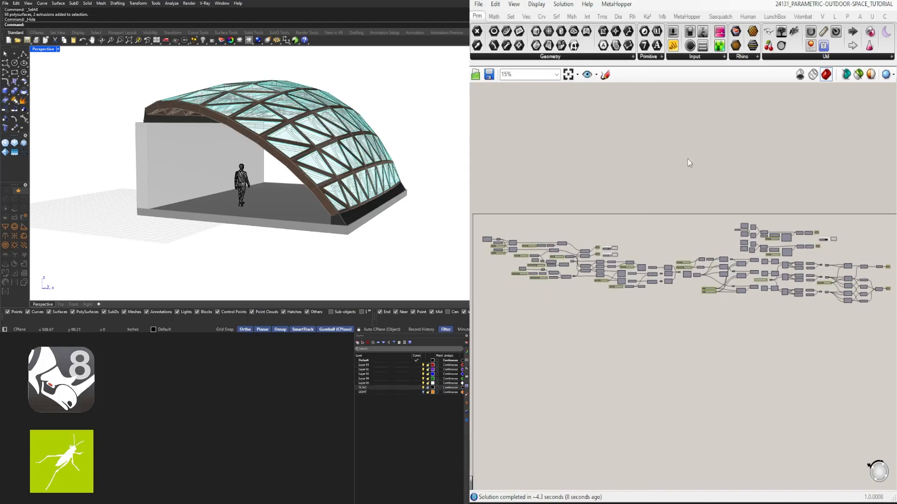
left_click(841, 2)
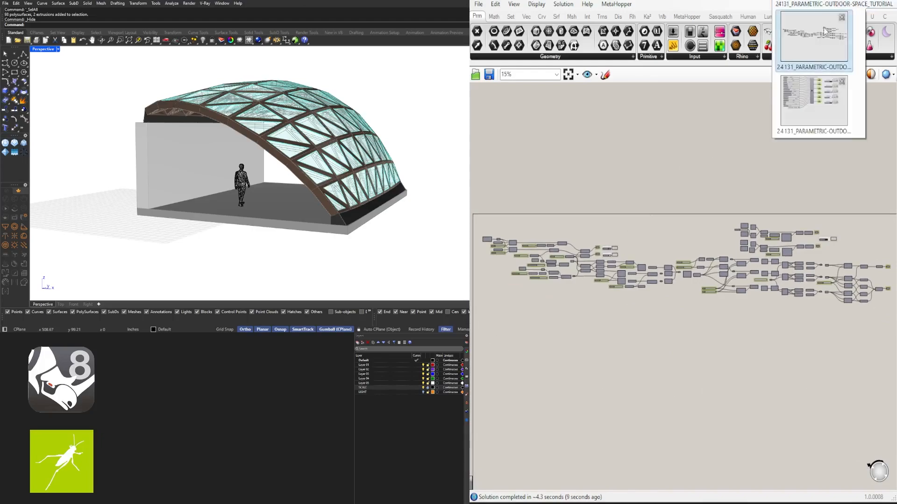
left_click(804, 101)
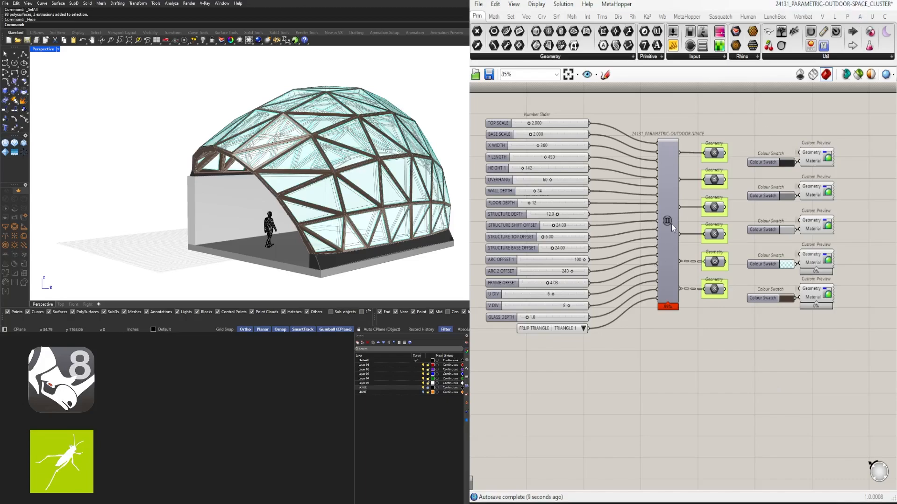
- Examine the 24131_PARAMETRIC-OUTDOOR-SPACE cluster with its input sliders and the dome it generates
mouse_move(668, 223)
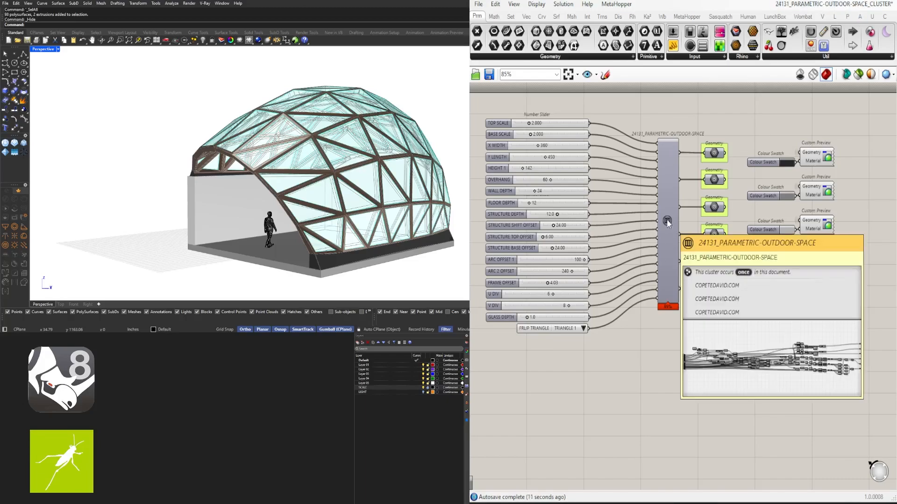
left_click_drag(478, 105, 604, 347)
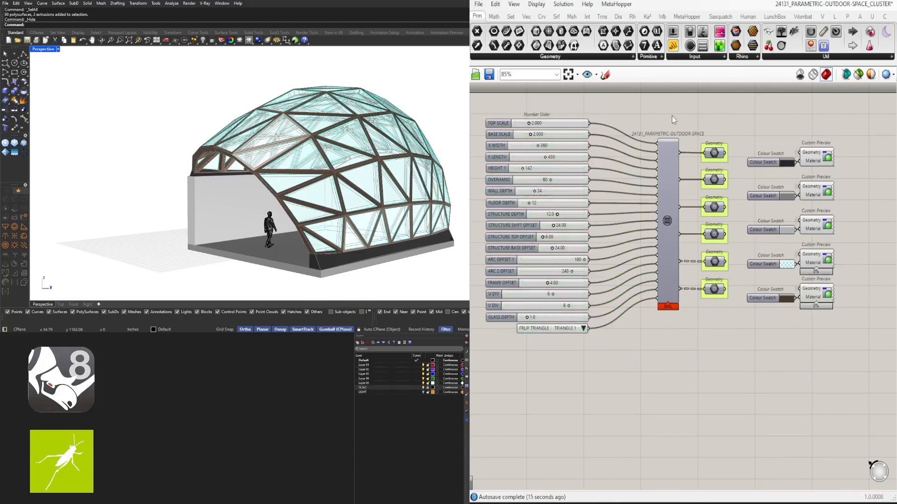
right_click_drag(405, 158, 293, 173)
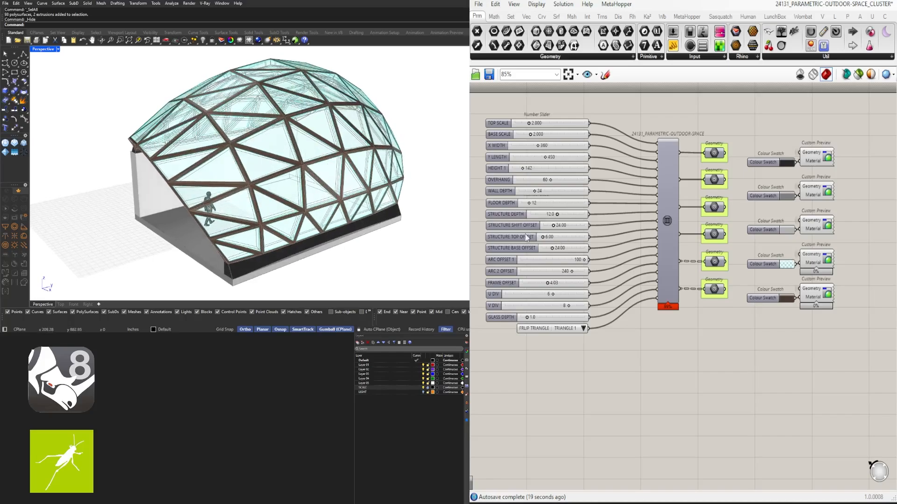
right_click_drag(594, 242, 622, 269)
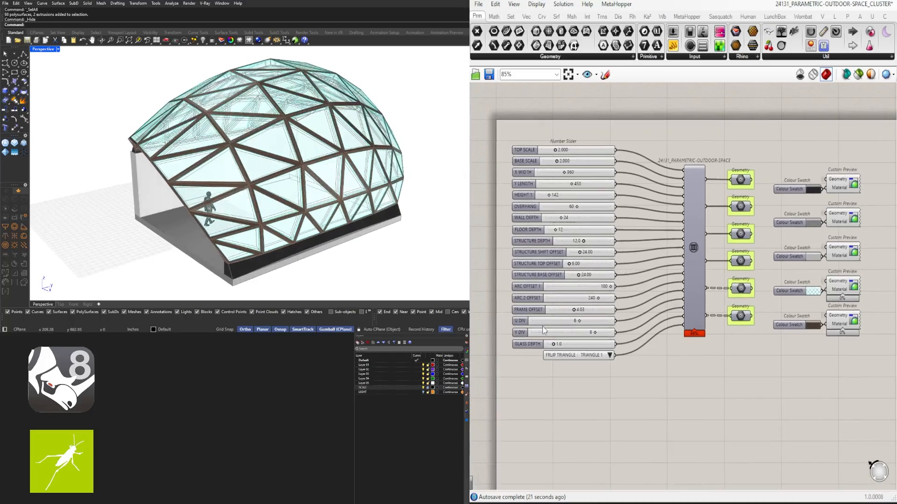
- Bake the geometry of all five Custom Preview components into the Rhino model
right_click_drag(867, 274, 755, 257)
left_click_drag(803, 344, 720, 154)
middle_click(785, 281)
left_click(803, 300)
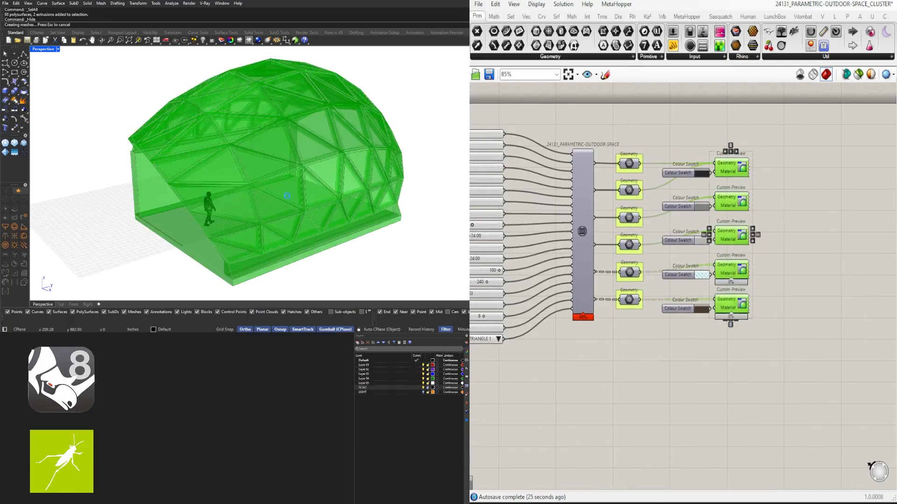
- Move all the baked pavilion geometry along the Y axis, well clear of the Grasshopper preview
scroll(240, 177, "down", 6)
left_click_drag(167, 101, 379, 254)
scroll(262, 255, "up", 3)
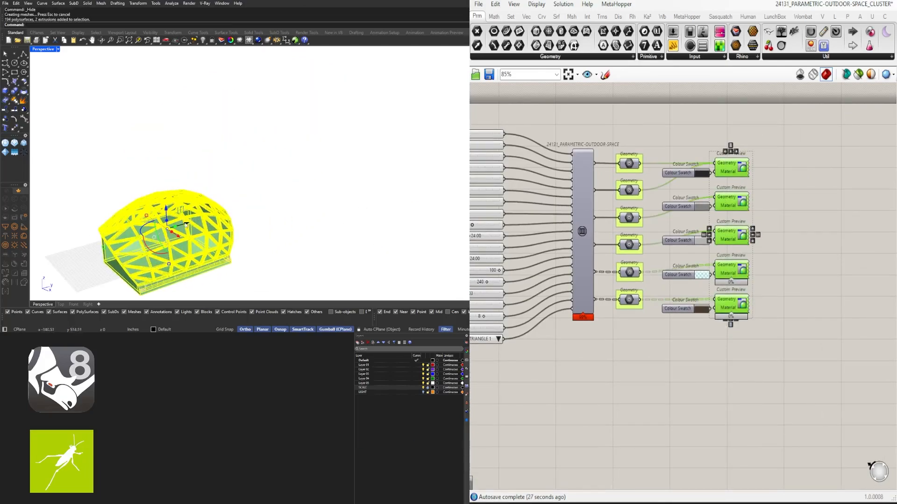
left_click_drag(185, 225, 346, 174)
left_click(409, 242)
- Examine the baked pavilion next to the Grasshopper preview from several sides, checking which objects it consists of
scroll(336, 173, "up", 5)
mouse_move(327, 194)
right_mouse_down()
mouse_move(342, 184)
mouse_move(332, 183)
right_mouse_up()
right_click_drag(332, 182, 335, 107, "shift")
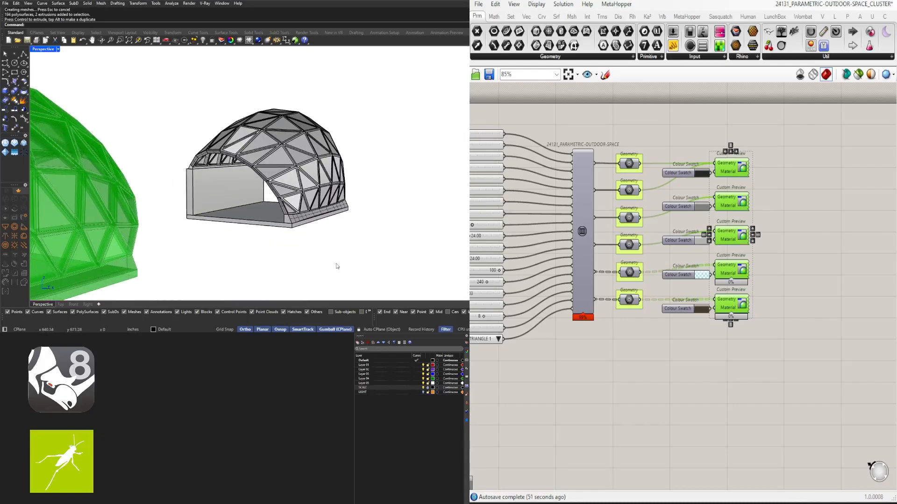
scroll(327, 259, "down", 3)
right_click_drag(310, 250, 364, 240)
left_click_drag(397, 237, 231, 102)
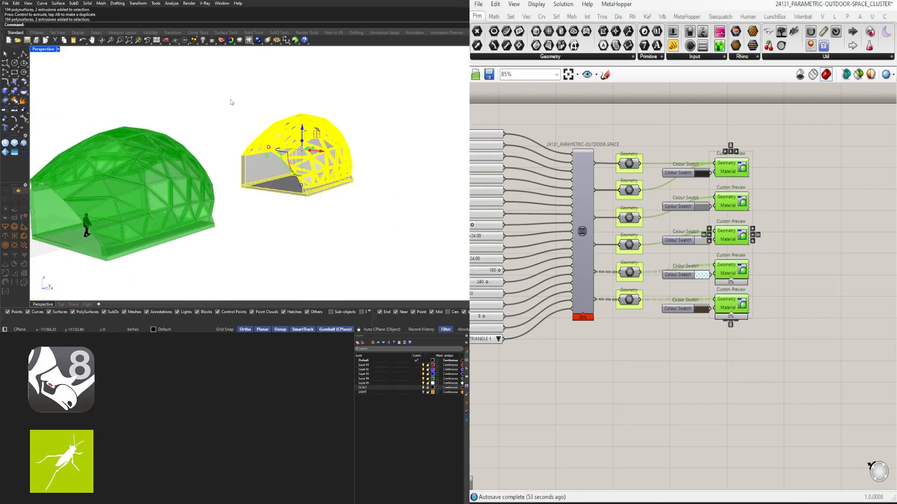
left_click(343, 193)
right_click_drag(276, 103, 324, 140)
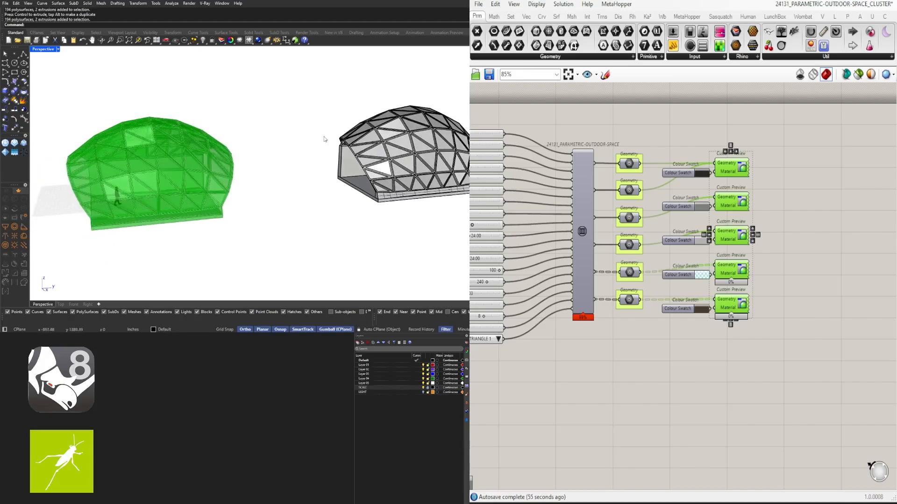
scroll(348, 141, "down", 5)
scroll(361, 146, "up", 6)
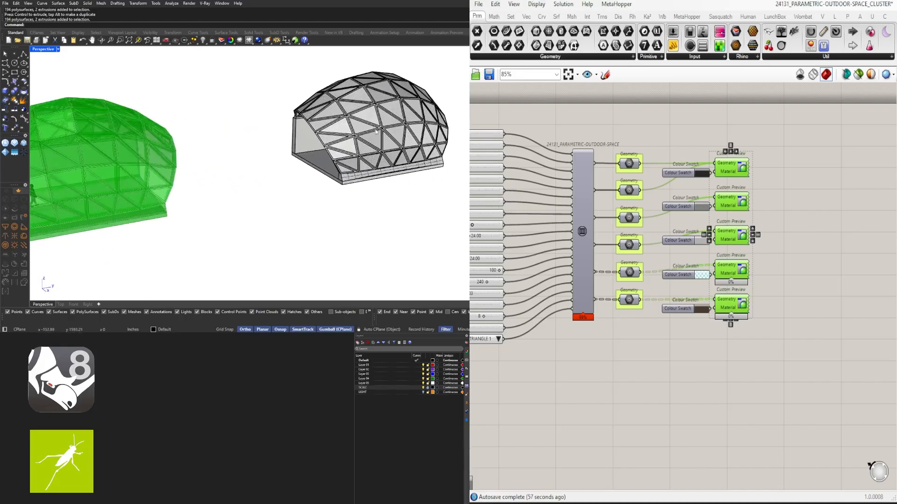
scroll(355, 142, "down", 2)
- Delete the whole baked pavilion copy and deselect the Custom Preview components
left_click_drag(446, 211, 311, 77)
key("Delete")
scroll(167, 189, "up", 3)
right_click_drag(167, 190, 394, 204)
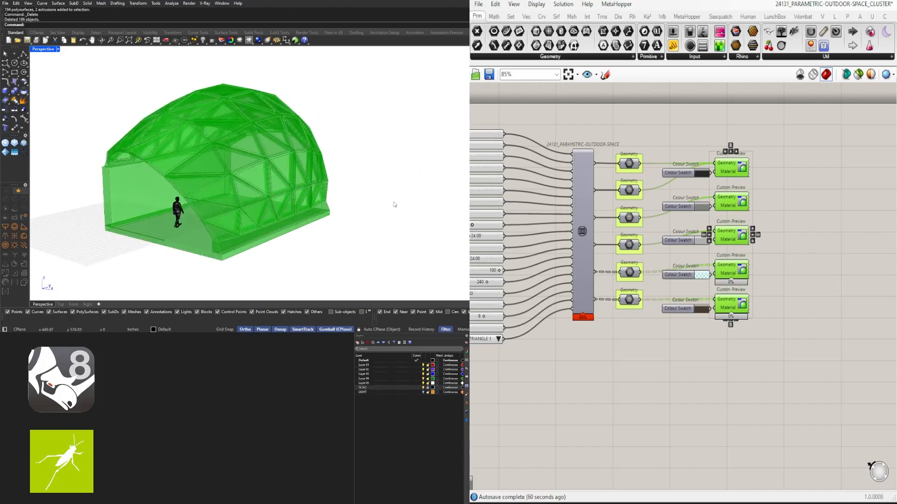
left_click(529, 144)
- Inspect the finished glazed pavilion from the side and from its open front
right_click_drag(223, 185, 227, 176)
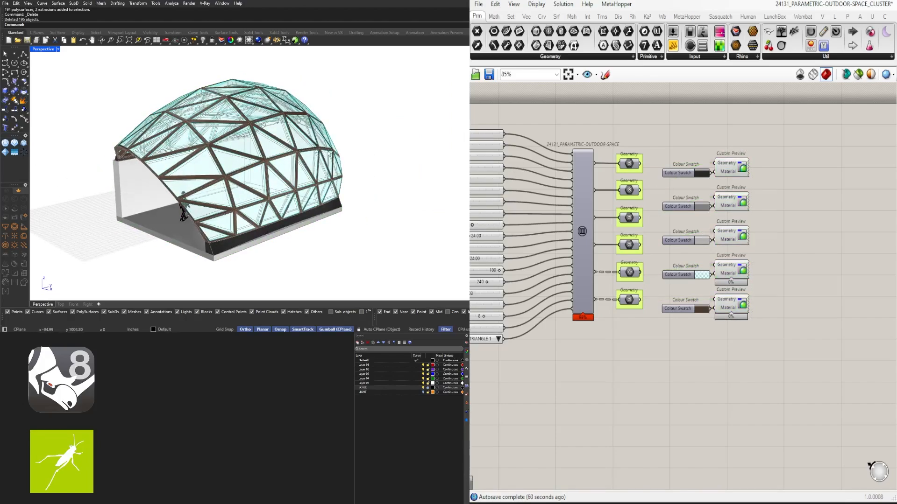
right_click_drag(197, 140, 304, 145)
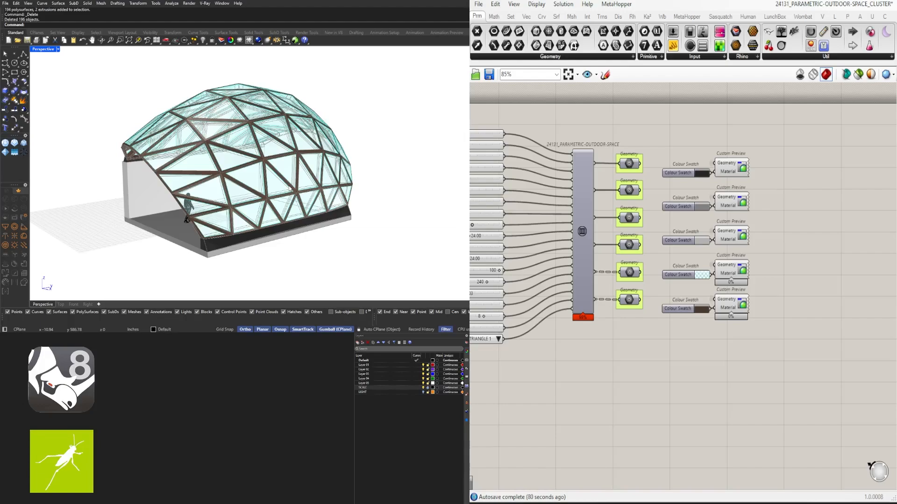
right_click_drag(290, 189, 318, 171)
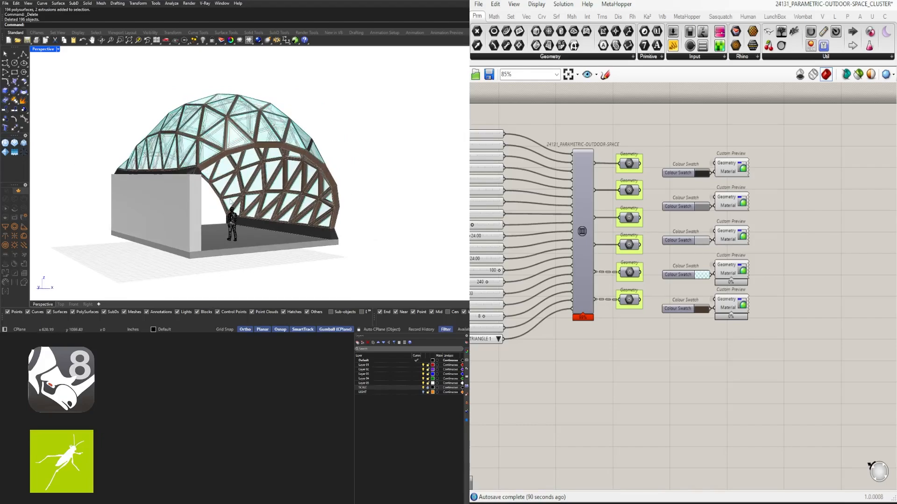
right_click_drag(296, 197, 269, 192)
scroll(262, 200, "up", 2)
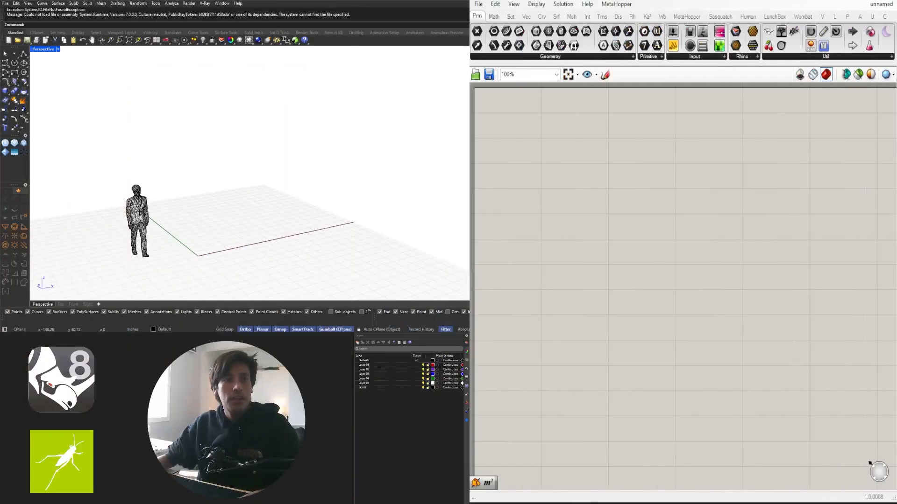
- Add a Construct Point component near the upper part of the empty canvas
right_click_drag(271, 229, 290, 212)
double_click(603, 171)
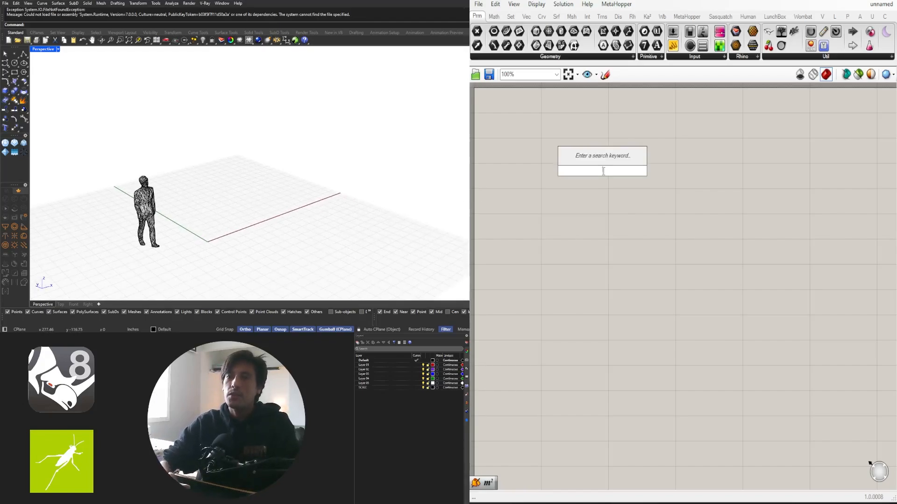
type("CO")
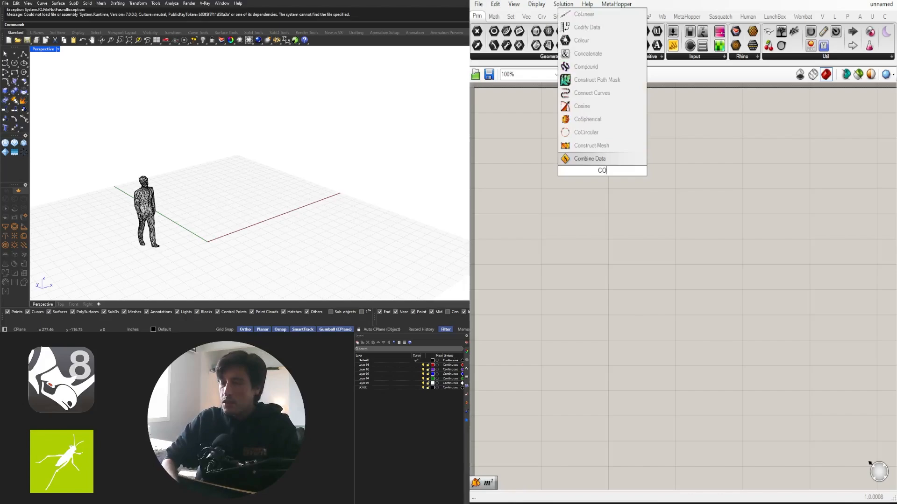
type("NSTRUCT")
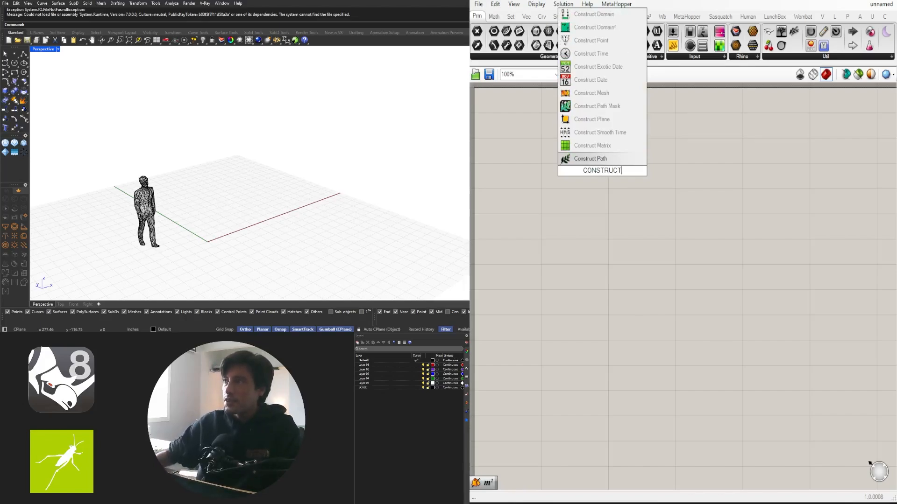
left_click(607, 41)
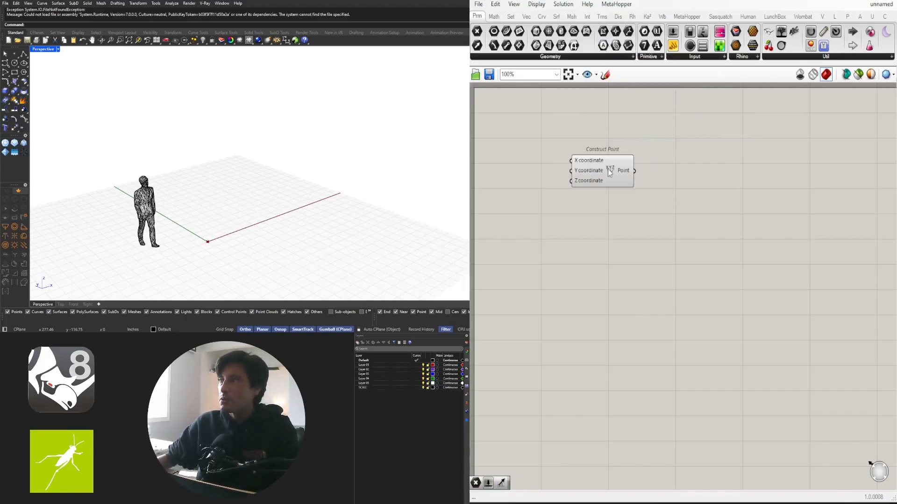
left_click_drag(607, 163, 589, 162)
right_click_drag(296, 180, 233, 230)
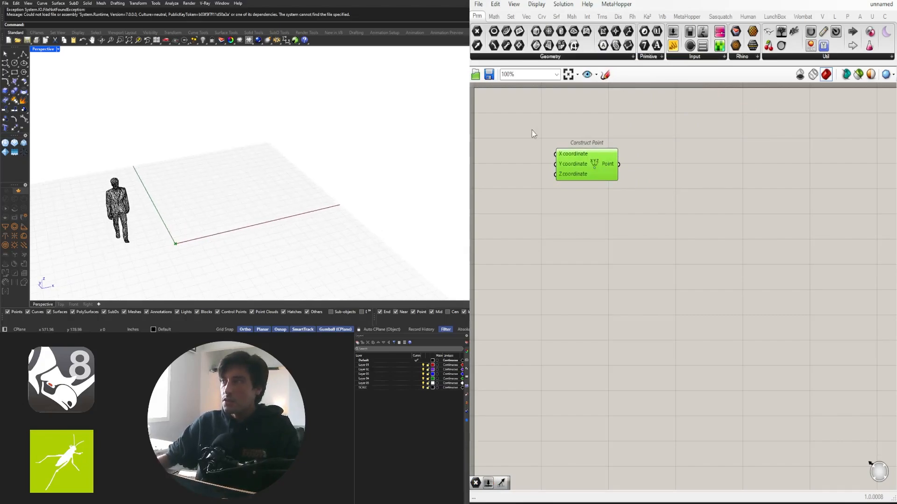
- Add a Point parameter beside Construct Point and connect the component's Point output to it
double_click(654, 178)
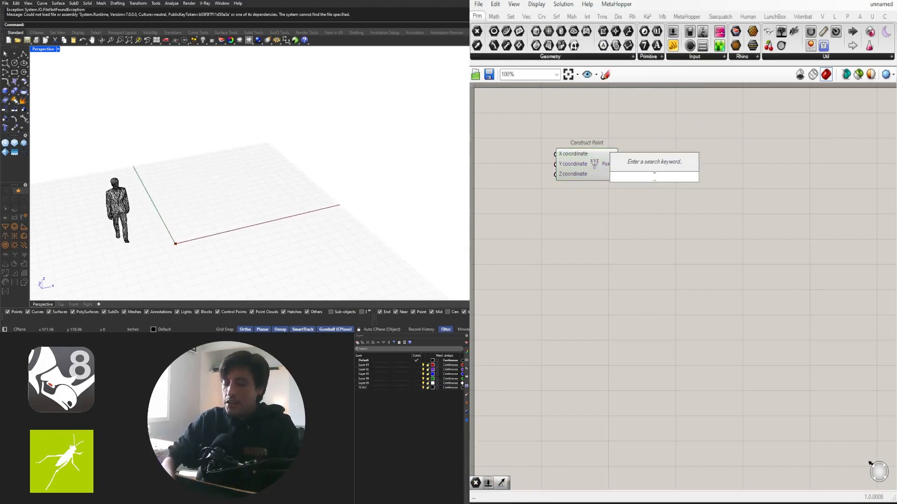
type("POINT")
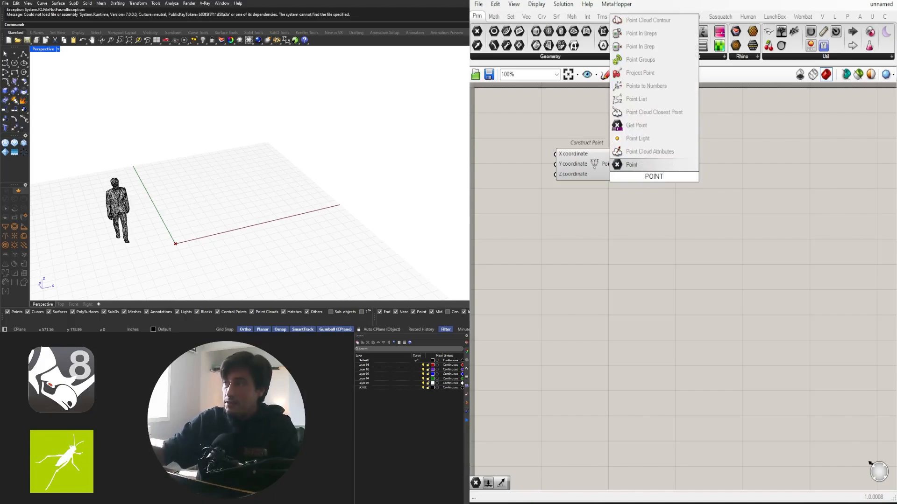
left_click(647, 165)
left_click_drag(619, 164, 673, 168)
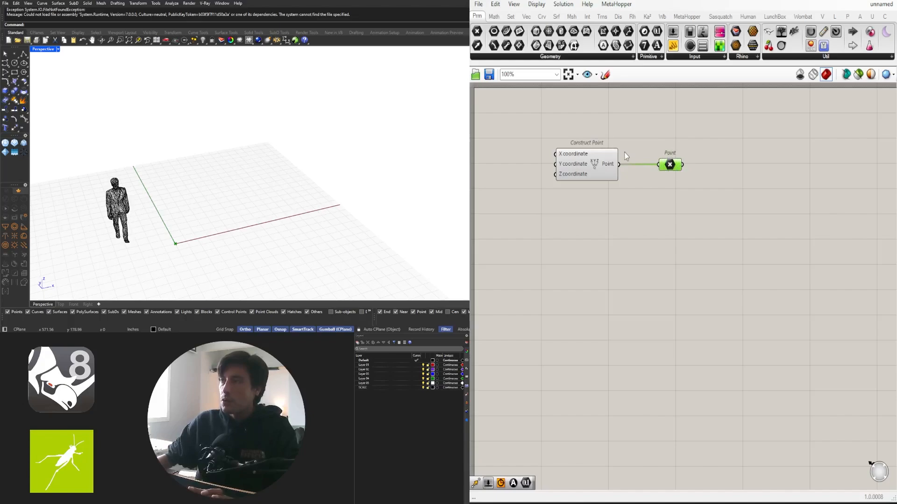
- Add a Line SDL component beside the Point parameter and connect the point to its Start input
left_click_drag(674, 157, 669, 158)
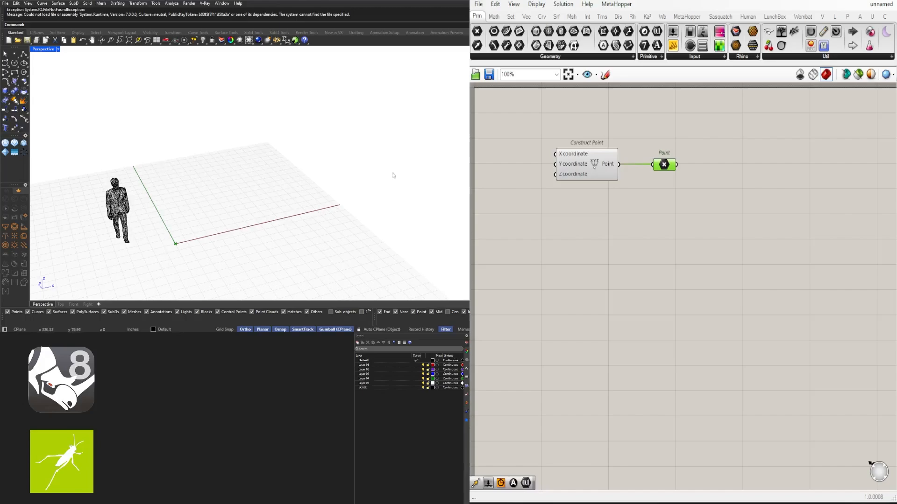
double_click(736, 187)
type("CS")
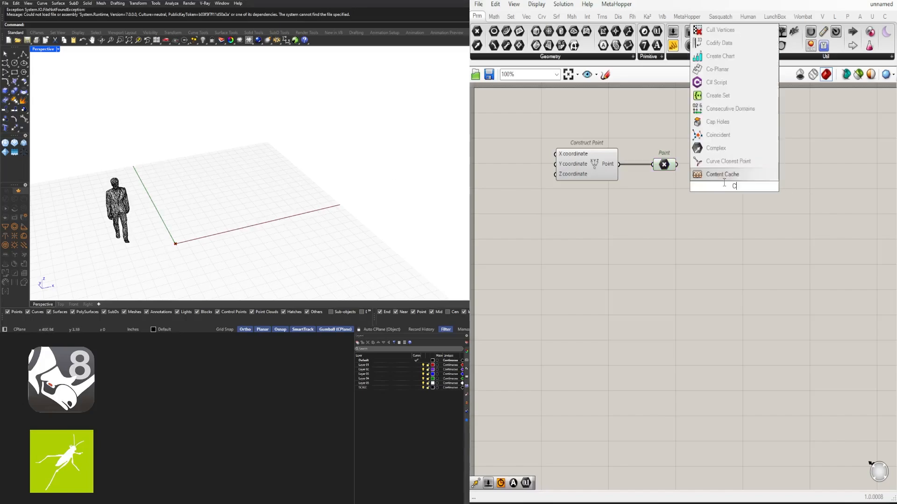
key("BackSpace")
key("BackSpace")
type("SLD")
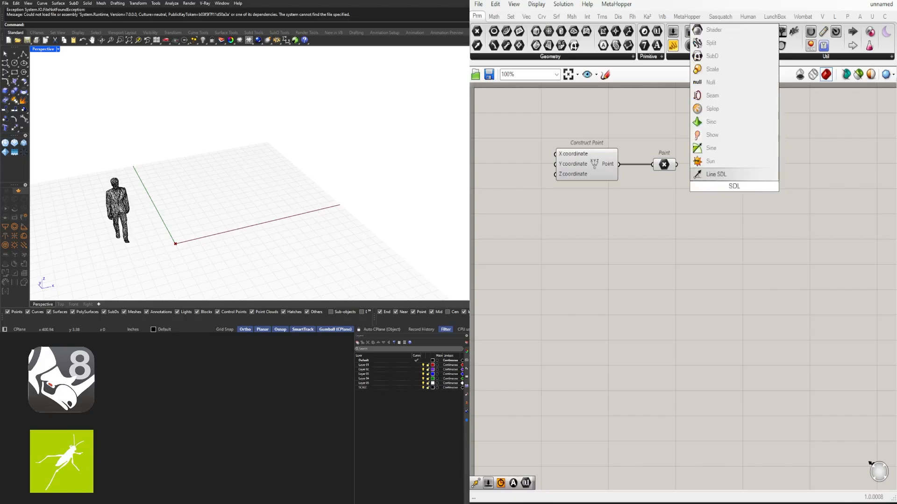
left_click(709, 181)
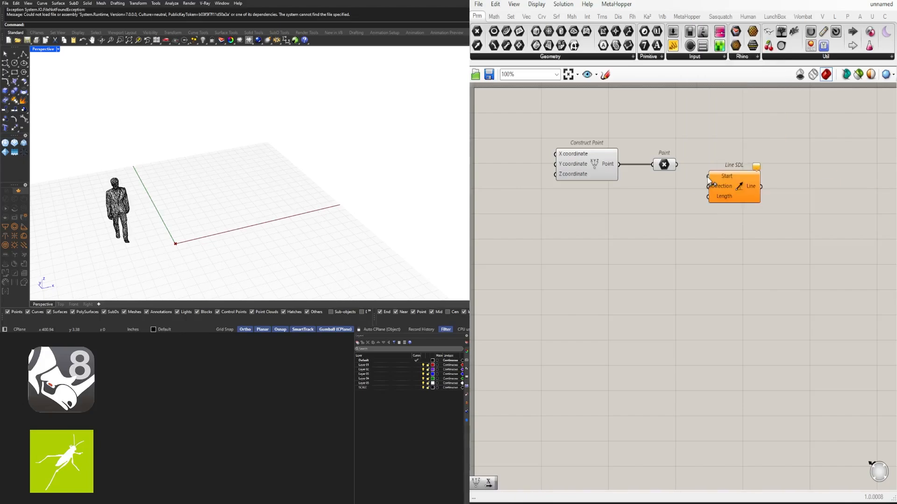
left_click_drag(676, 164, 724, 187)
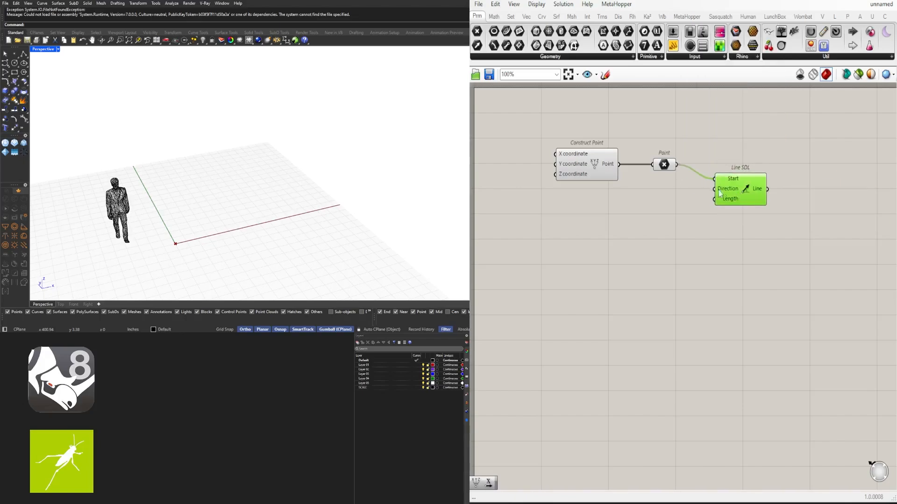
- Add a Unit X component below the Point parameter and connect its vector to the Line SDL's Direction input
double_click(654, 195)
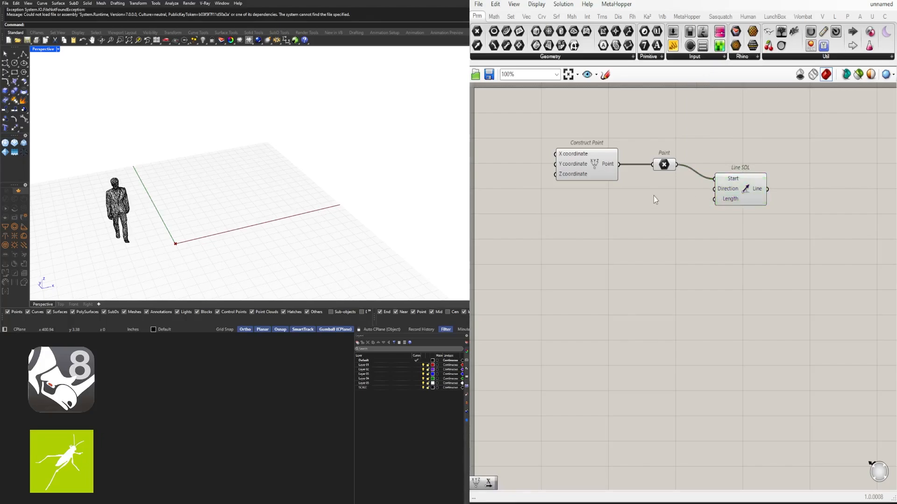
type("x")
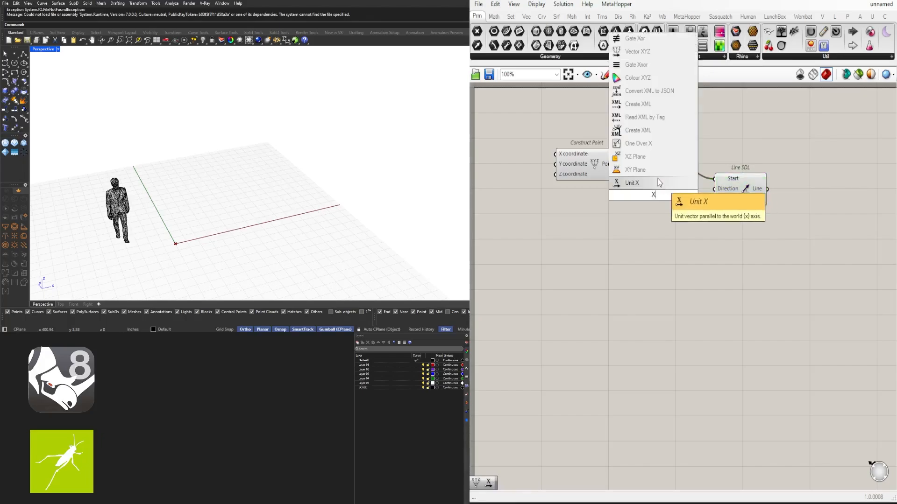
left_click(656, 180)
left_click_drag(674, 192, 742, 189)
left_click(673, 216)
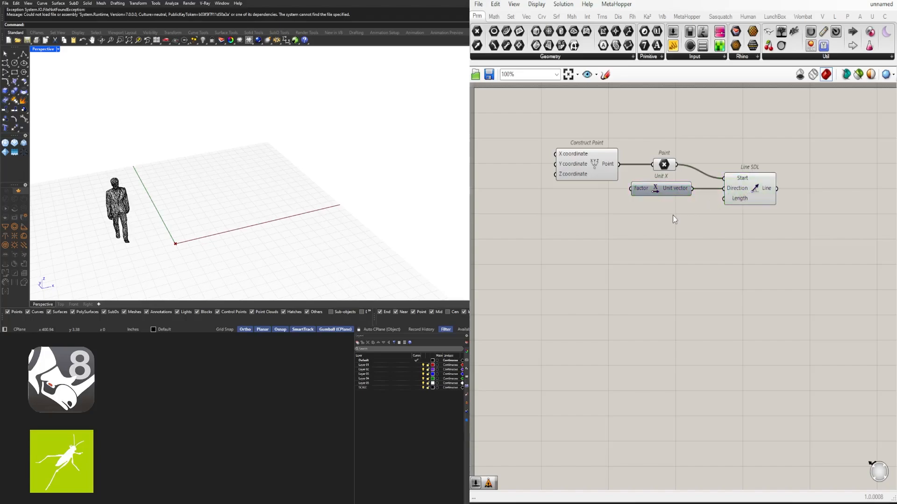
- Add a number slider with value 360 below Unit X and connect it to the Line SDL's Length input
double_click(673, 216)
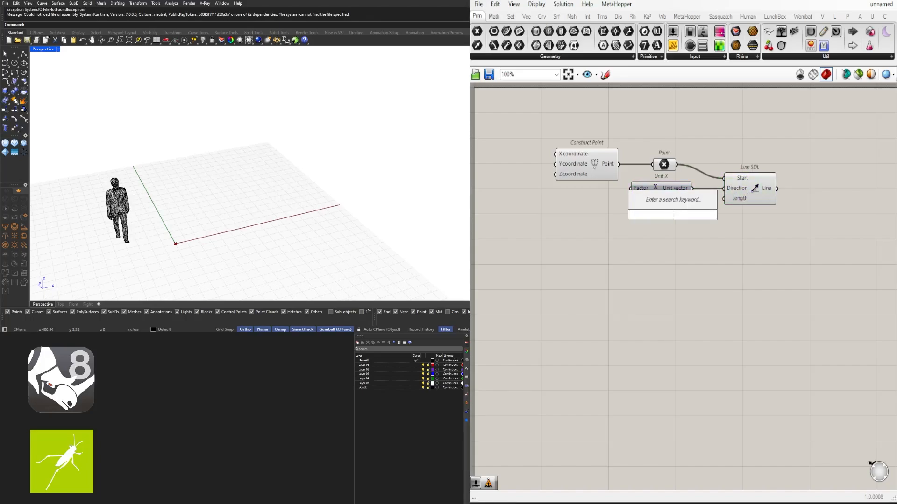
type("360")
key("Return")
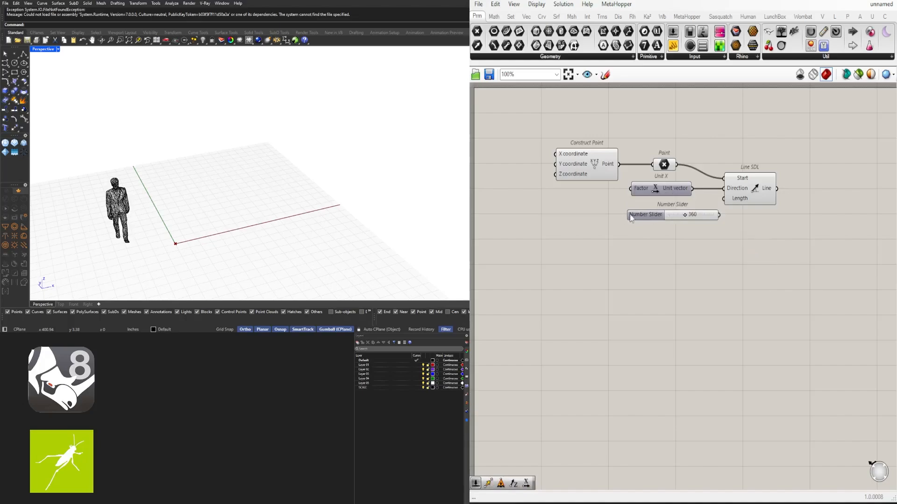
left_click_drag(631, 218, 618, 214)
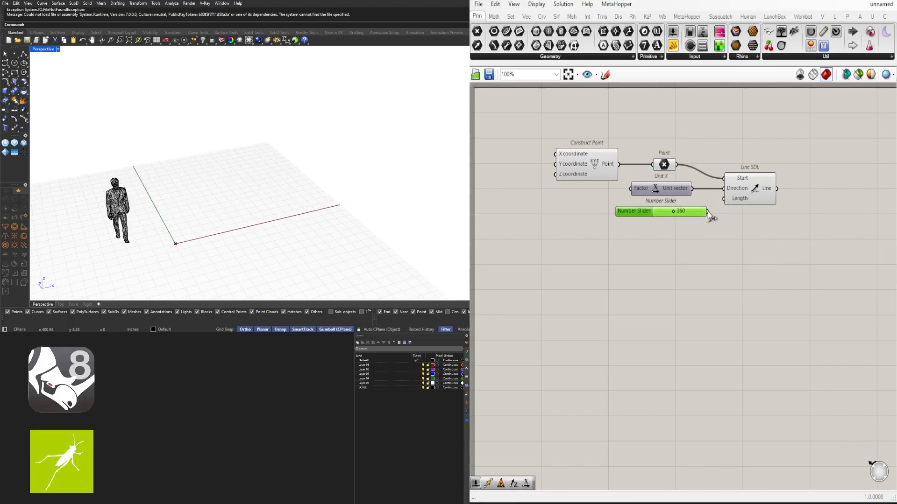
left_click_drag(708, 211, 724, 199)
left_click_drag(742, 196, 756, 195)
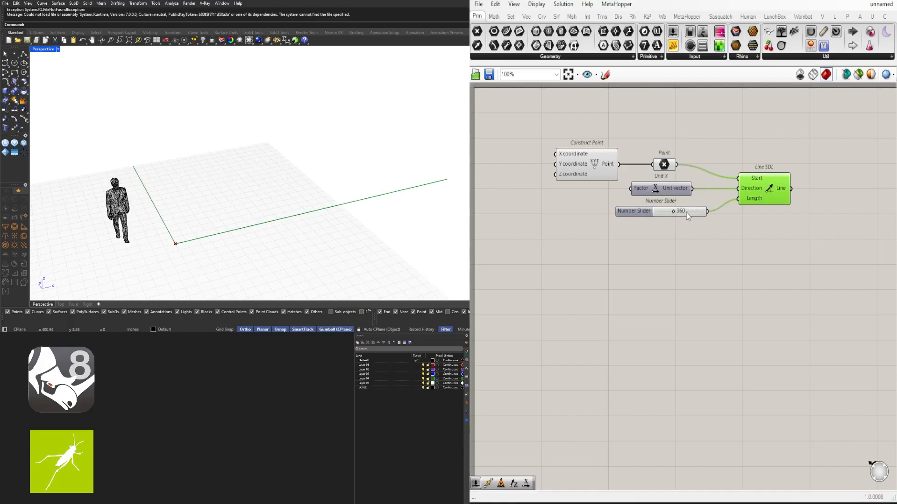
left_click(688, 244)
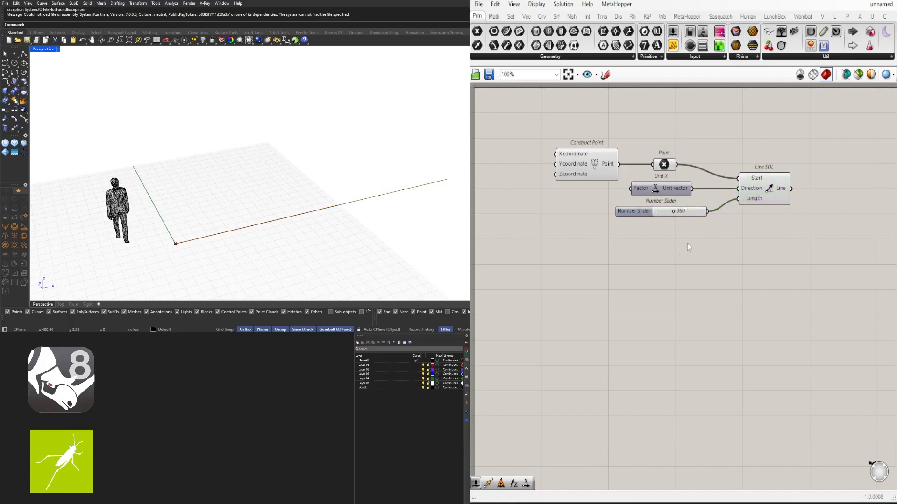
left_click(764, 194)
mouse_move(761, 188)
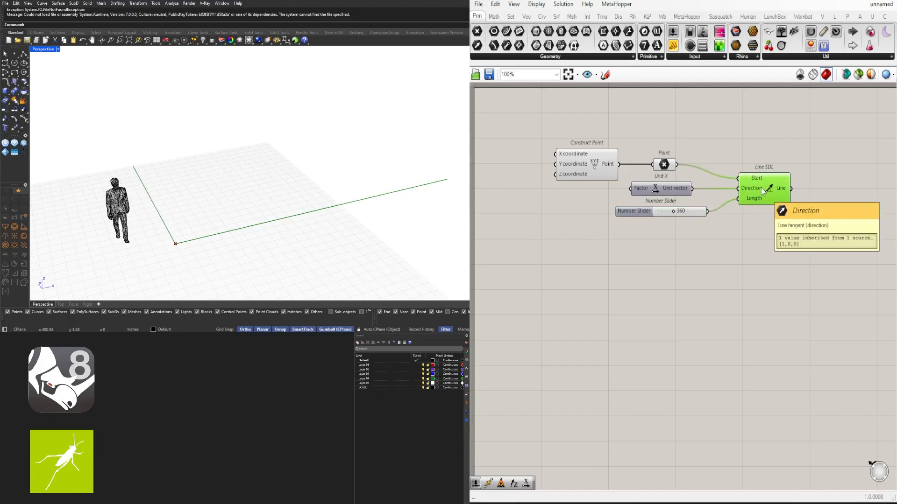
scroll(191, 248, "down", 3)
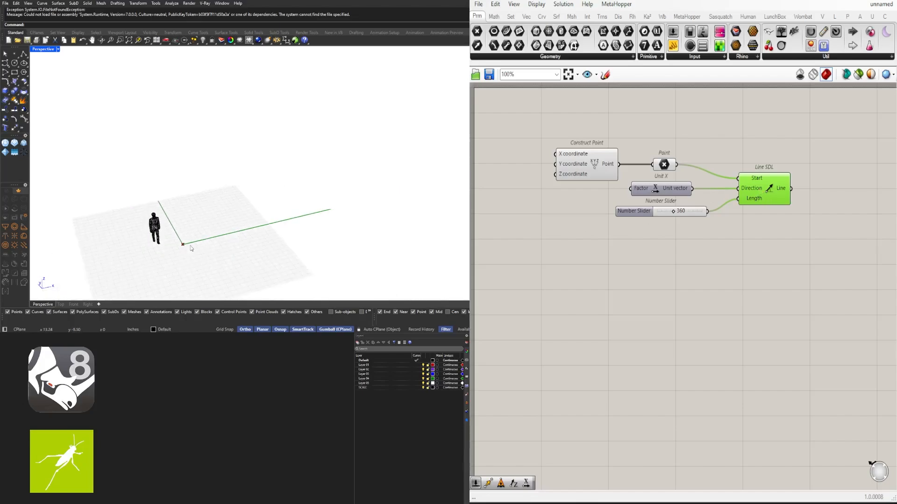
scroll(190, 249, "up", 2)
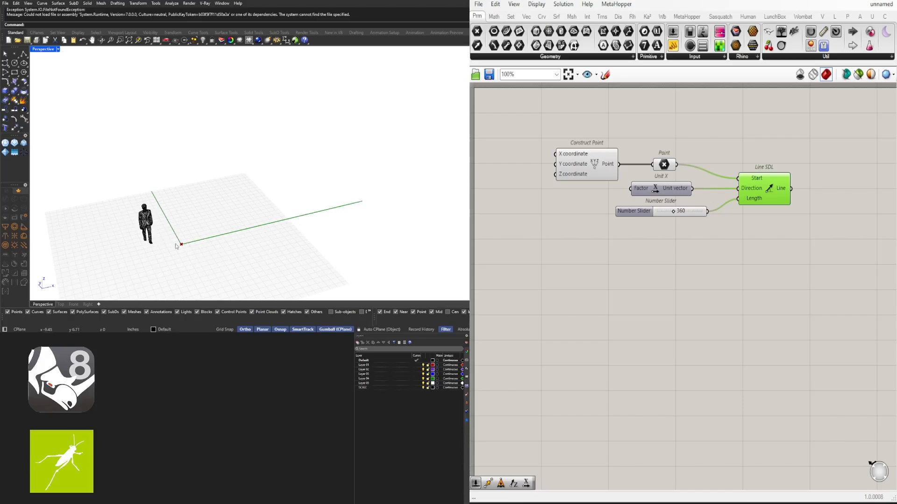
left_click(651, 251)
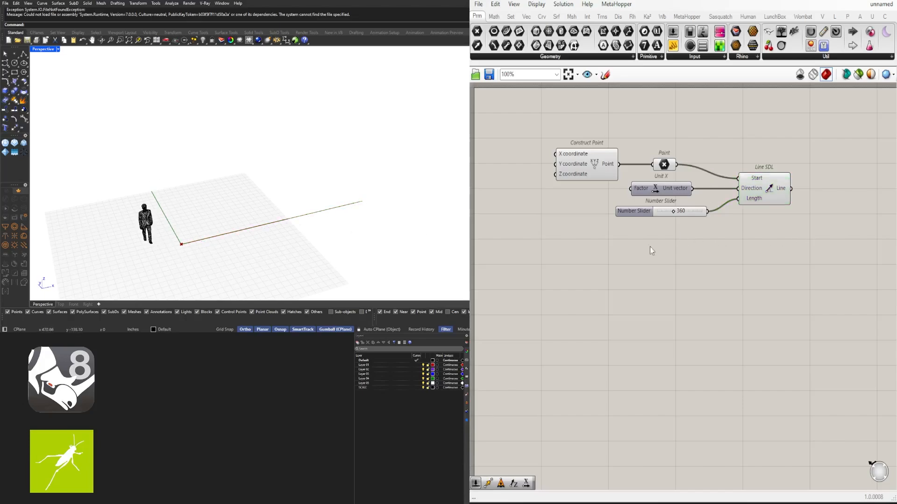
left_click(766, 189)
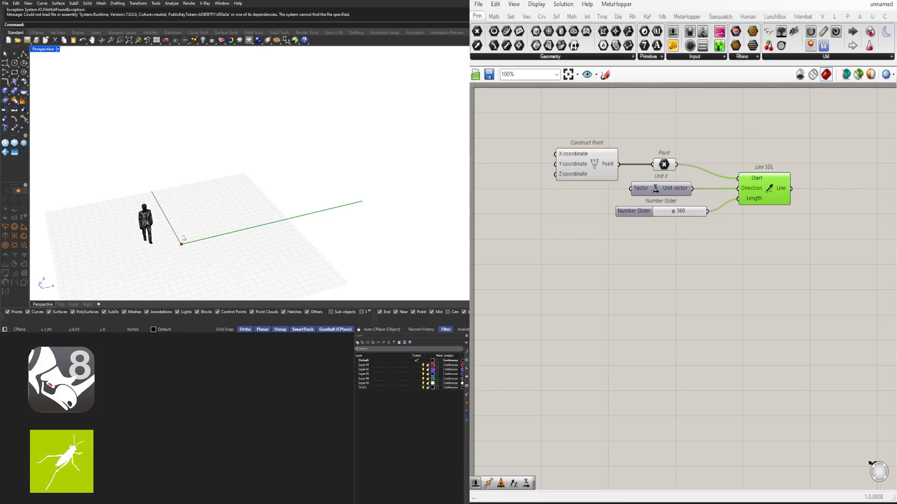
- Duplicate the Unit X, length slider and Line SDL components directly below the originals
left_click_drag(832, 272, 660, 188)
left_click_drag(752, 196, 756, 249)
left_click(755, 255)
- Replace the duplicated Unit X with a Unit Z component and connect its vector to the lower Line SDL's Direction input
left_click(671, 236)
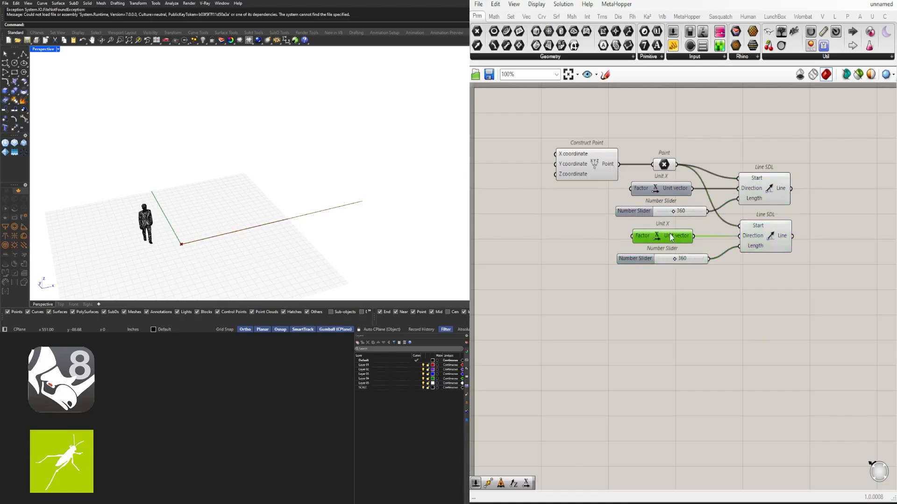
key("Delete")
double_click(657, 237)
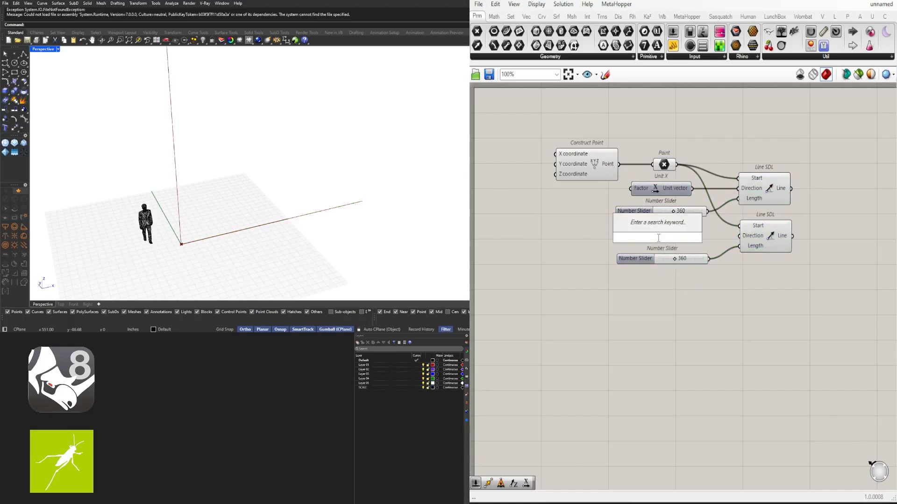
type("z")
key("Return")
scroll(693, 240, "up", 2)
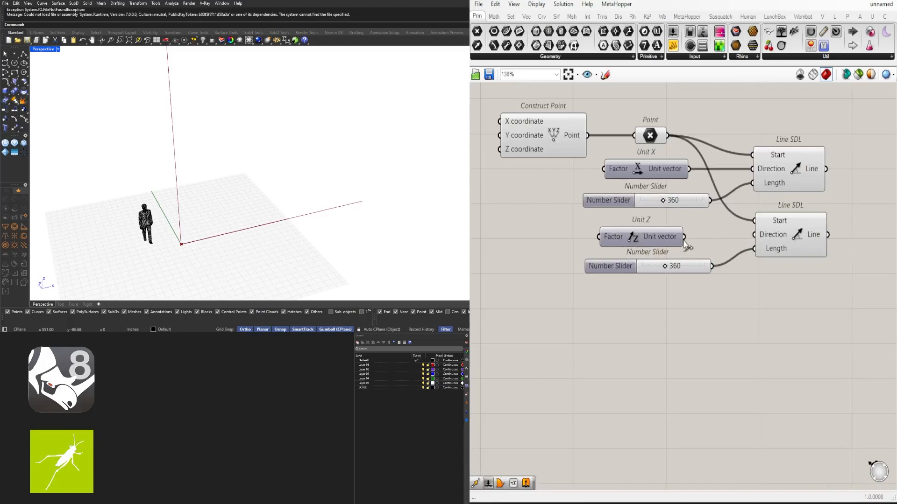
left_click_drag(683, 239, 745, 237)
left_click_drag(654, 230, 659, 232)
left_click(780, 231)
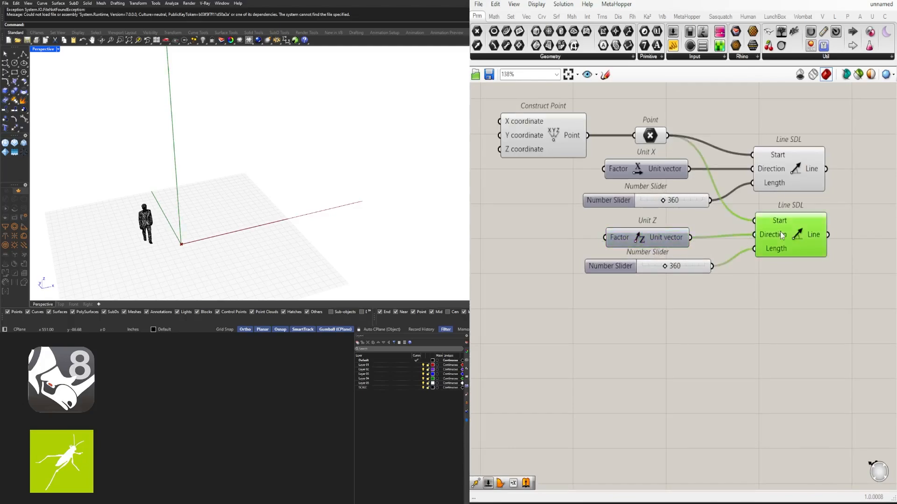
- Set the length slider of the Unit Z line to 142
scroll(672, 263, "up", 4)
left_click_drag(651, 277, 623, 279)
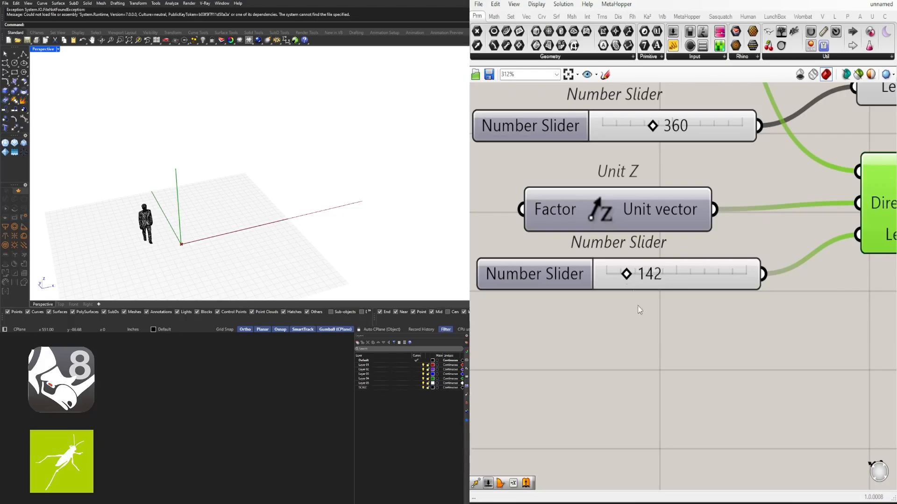
left_click(637, 310)
right_click_drag(308, 214, 191, 225)
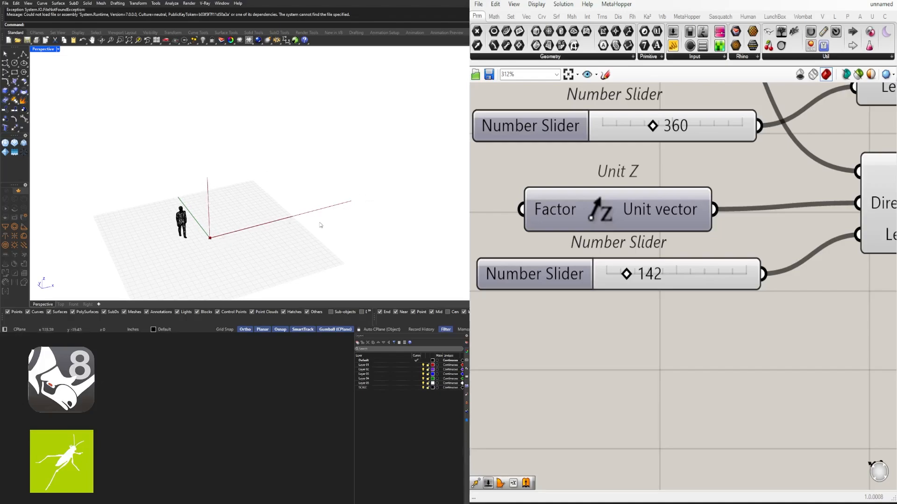
scroll(701, 311, "down", 3)
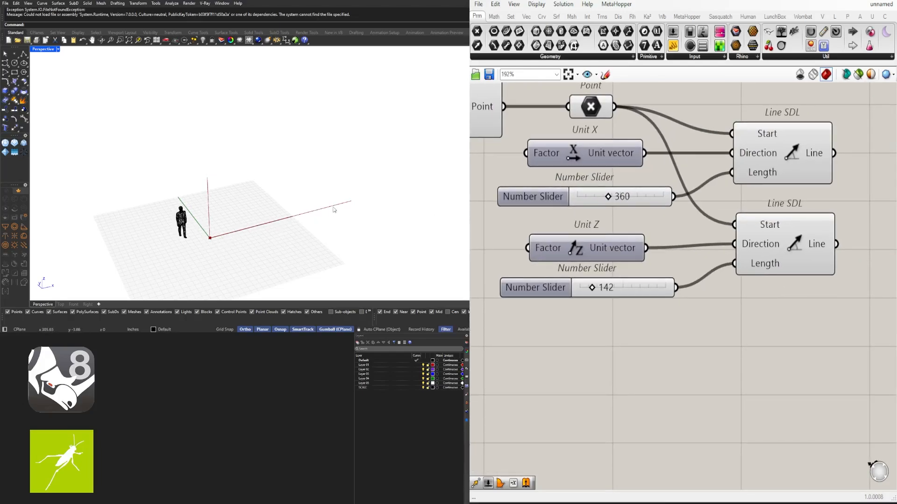
scroll(691, 286, "down", 2)
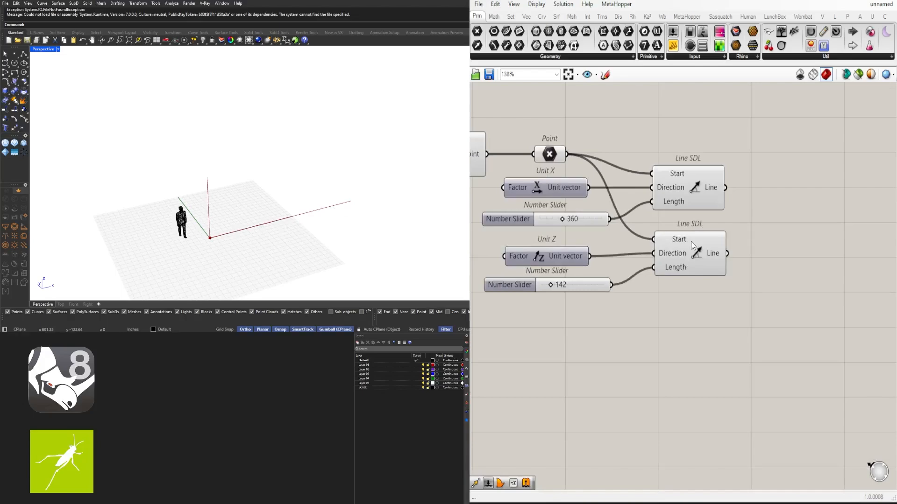
left_click(687, 252)
left_click(683, 214)
left_click(690, 192)
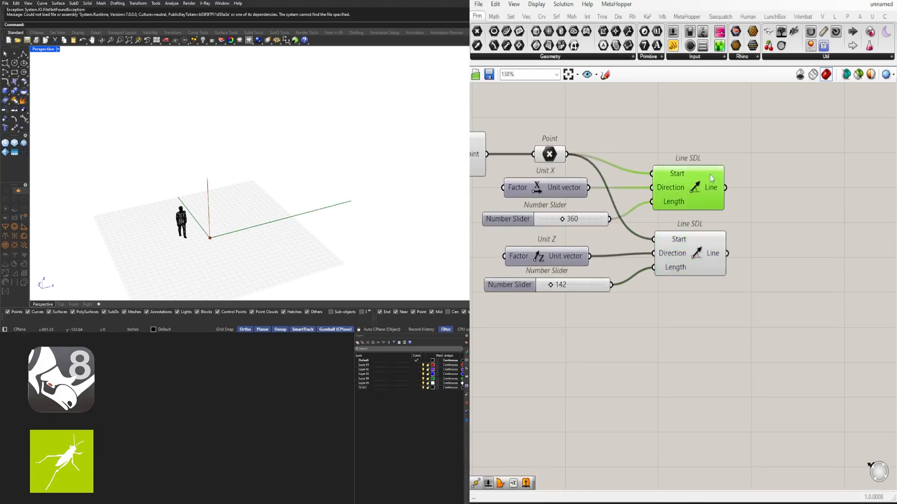
- Add an Extrude component and place it well to the right of the two Line SDL components
double_click(809, 150)
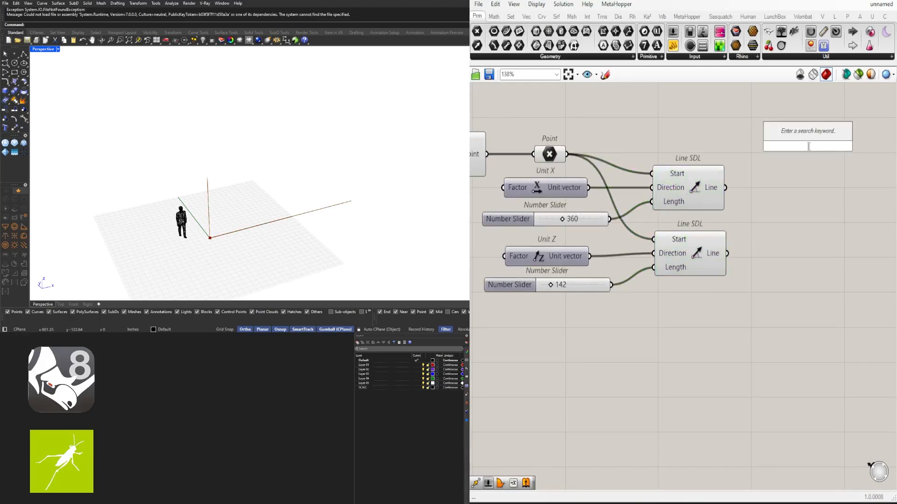
type("EXTRU")
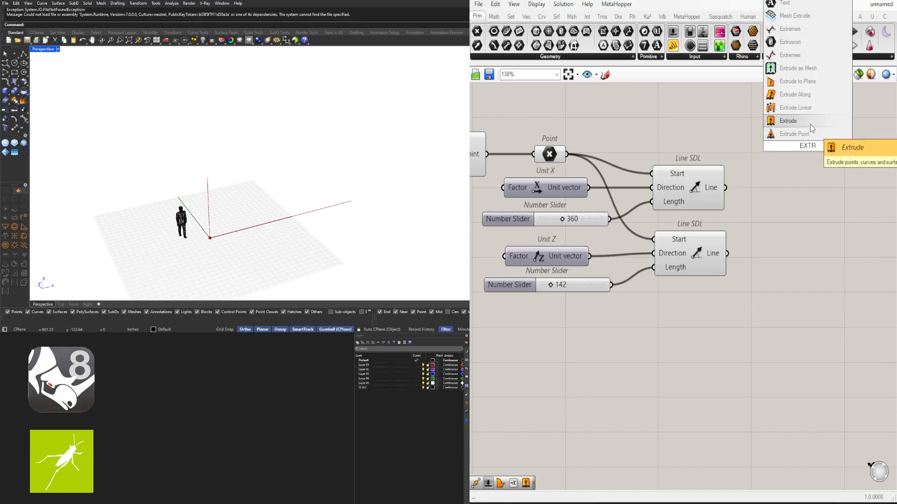
left_click(810, 125)
left_click_drag(798, 147, 876, 186)
right_click_drag(863, 190, 766, 188)
left_click_drag(765, 188, 820, 206)
- Add another Unit Z component between the Line SDL components and Extrude
left_click(727, 219)
double_click(727, 219)
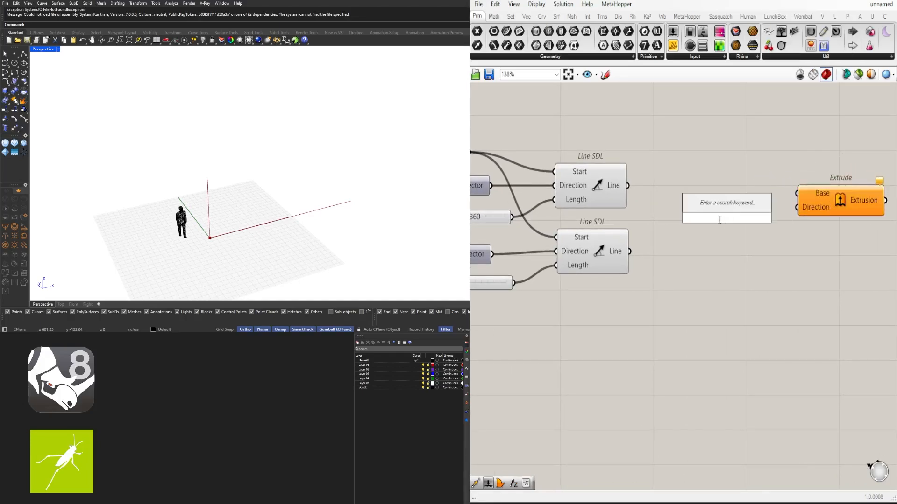
type("Z")
left_click(719, 208)
left_click_drag(742, 223, 756, 212)
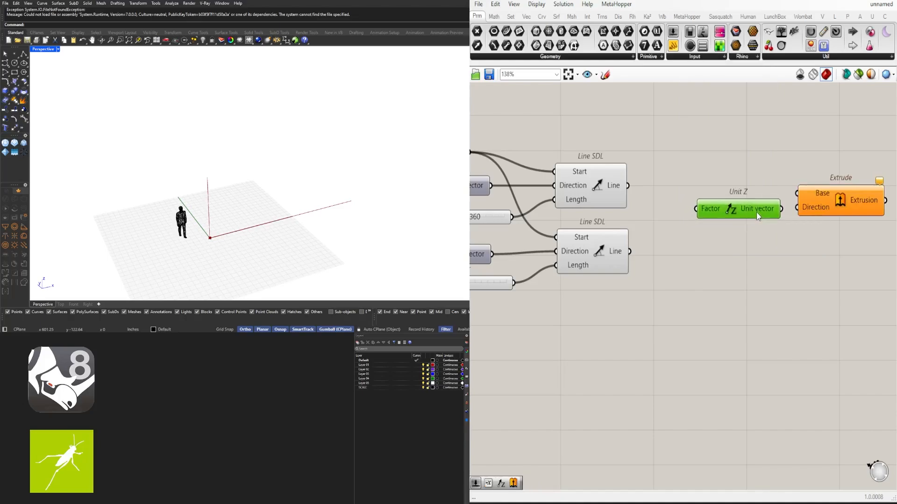
- Move Extrude away from Unit Z, insert a Negative component between them, and wire the negated vector into Extrude's Direction input
right_click_drag(810, 208, 740, 199)
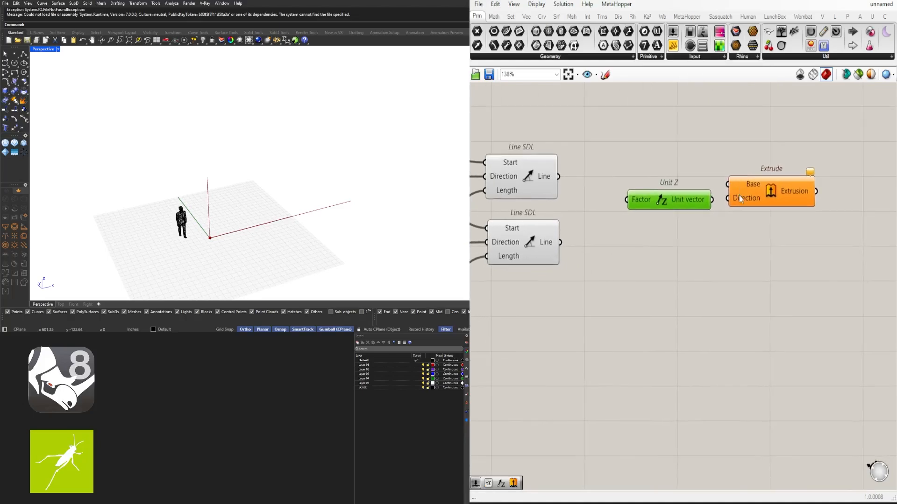
scroll(739, 197, "down", 3)
left_click_drag(754, 194, 811, 194)
scroll(777, 202, "up", 2)
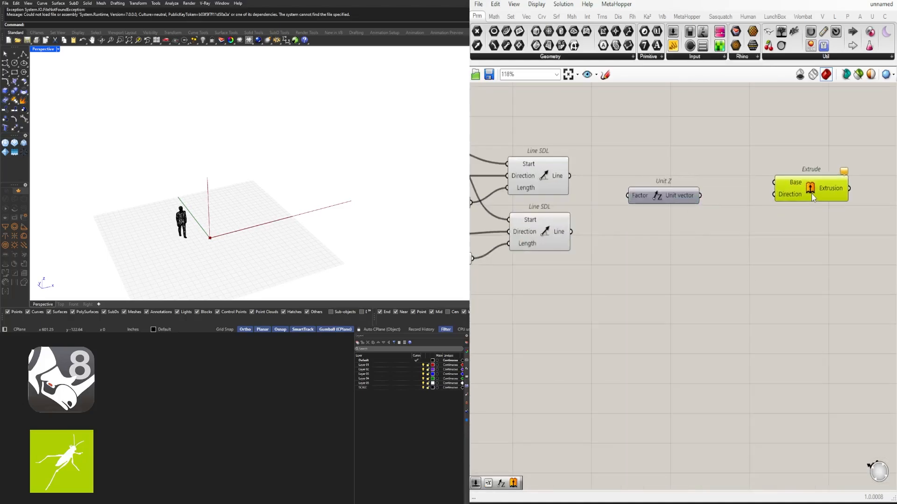
double_click(733, 198)
type("nega")
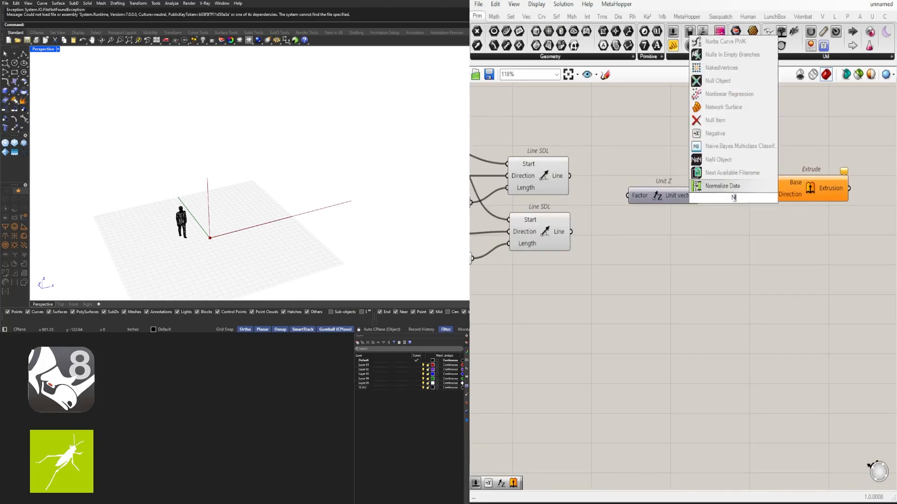
left_click(732, 187)
left_click_drag(704, 196, 810, 181)
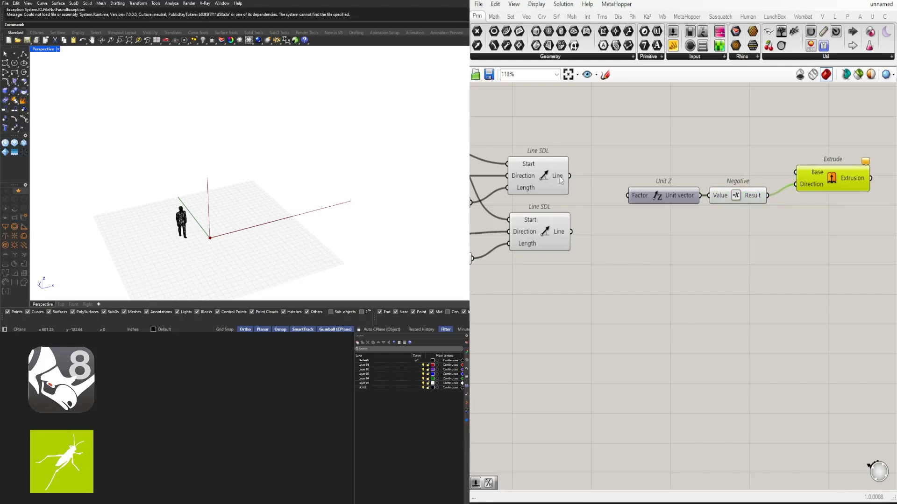
- Wire the upper Line SDL's output into Extrude's Base and move the Unit Z, Negative and Extrude components further right
left_click(562, 180)
left_click_drag(570, 176, 796, 172)
left_click_drag(864, 241, 746, 201)
- Add a number slider set to 12 and wire it into the Factor input of the Unit Z beside Negative
double_click(652, 201)
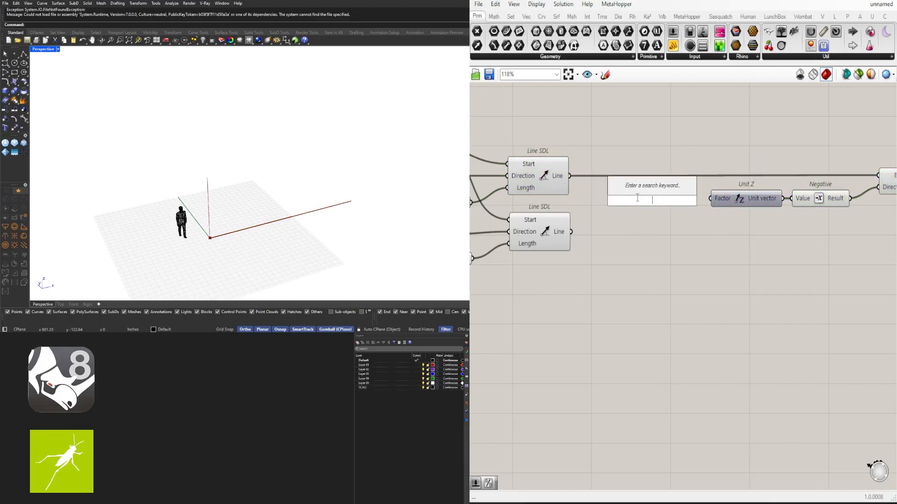
type("24")
left_click(671, 183)
scroll(672, 182, "up", 3)
left_click_drag(697, 208, 683, 223)
scroll(694, 217, "up", 4)
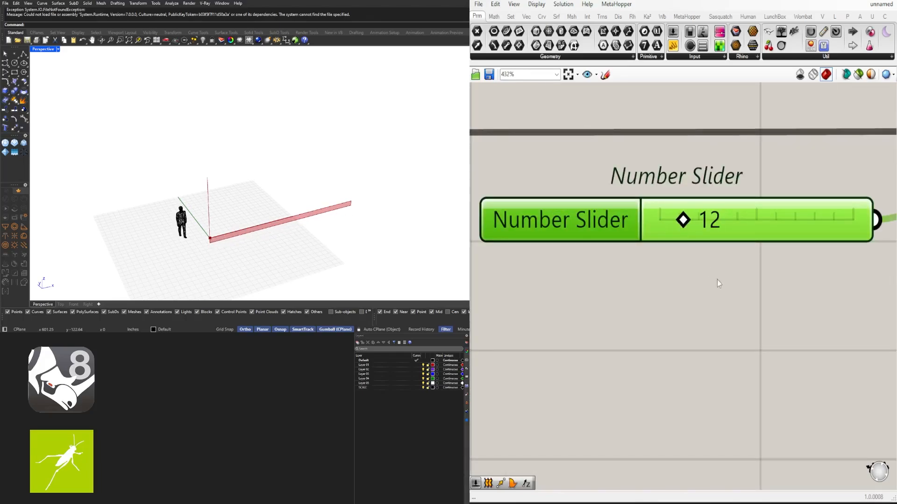
left_click(716, 280)
scroll(800, 280, "down", 5)
scroll(800, 280, "down", 3)
- Duplicate the group of the 12 slider, Unit Z, Negative and Extrude directly below the original
left_click(618, 256)
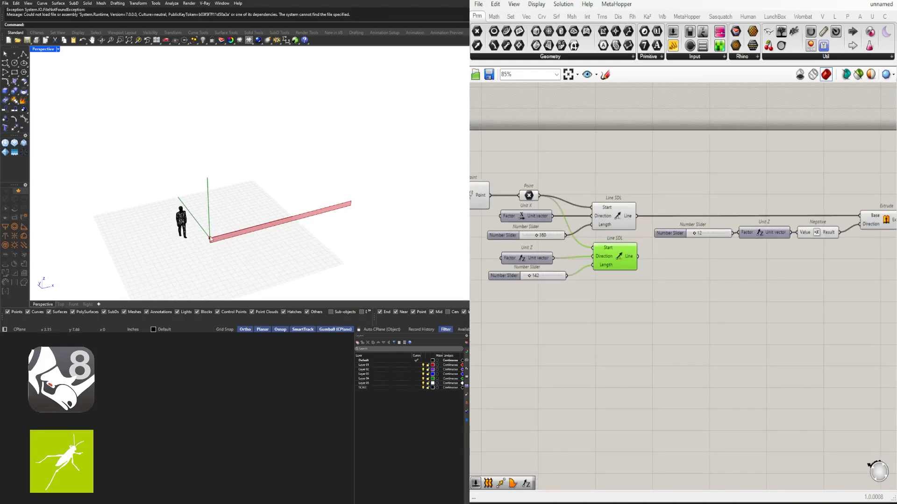
scroll(700, 294, "down", 3)
right_click_drag(703, 294, 612, 292)
scroll(654, 288, "up", 2)
left_click(716, 274)
left_click_drag(766, 289, 589, 218)
right_click_drag(634, 238, 693, 209)
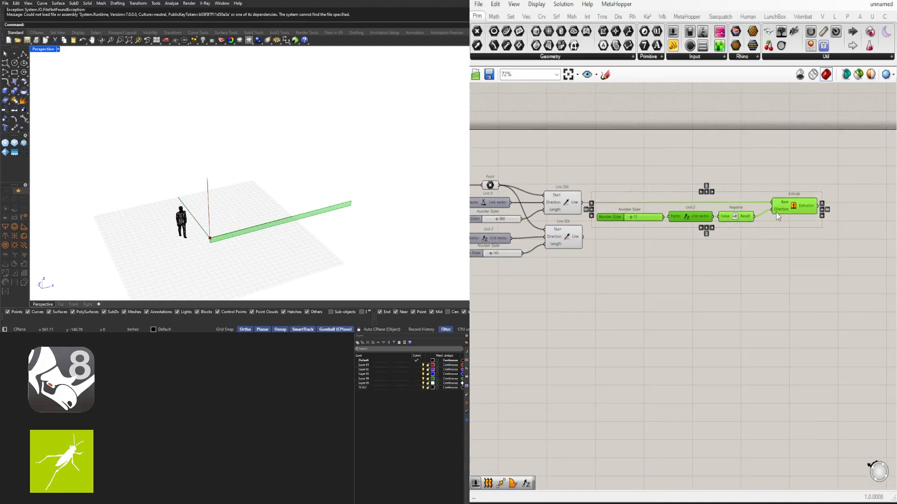
left_click_drag(788, 212, 789, 252, "alt")
left_click(738, 302)
- Delete the Unit Z and Negative components from the duplicated group
left_click(686, 253)
scroll(680, 262, "up", 2)
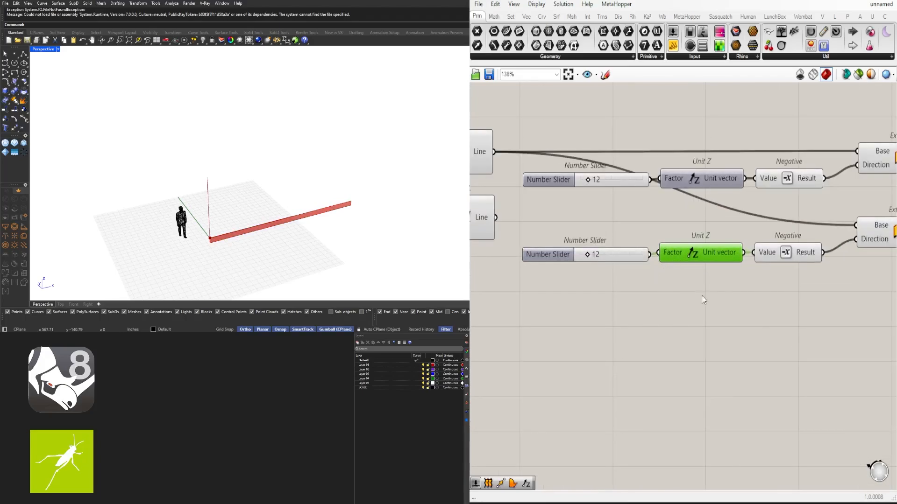
left_click_drag(711, 278, 824, 236, "shift")
key("Delete")
- Add a Unit X component, wire the lower 12 slider into its Factor and its vector into the lower Extrude's Direction
scroll(707, 249, "up", 2)
double_click(708, 251)
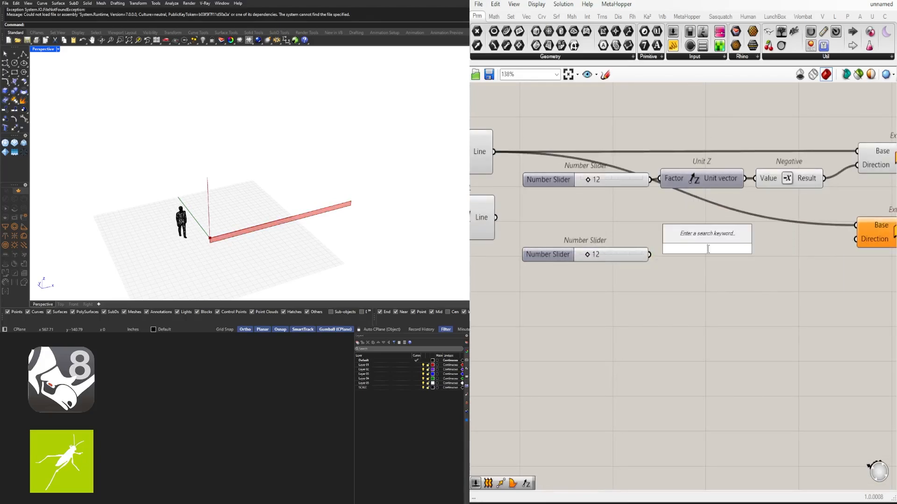
type("x")
left_click(696, 238)
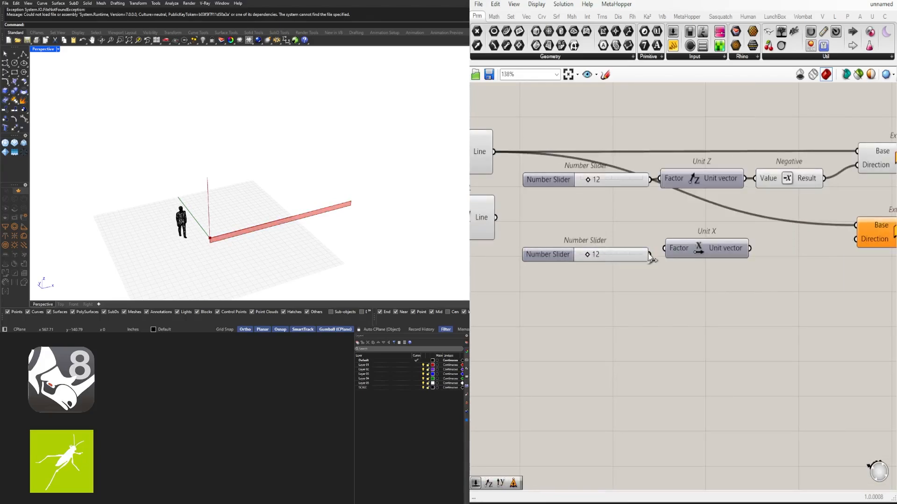
left_click_drag(650, 255, 665, 251)
left_click(692, 256)
scroll(755, 269, "down", 2)
left_click_drag(752, 258, 785, 248)
left_click(786, 279)
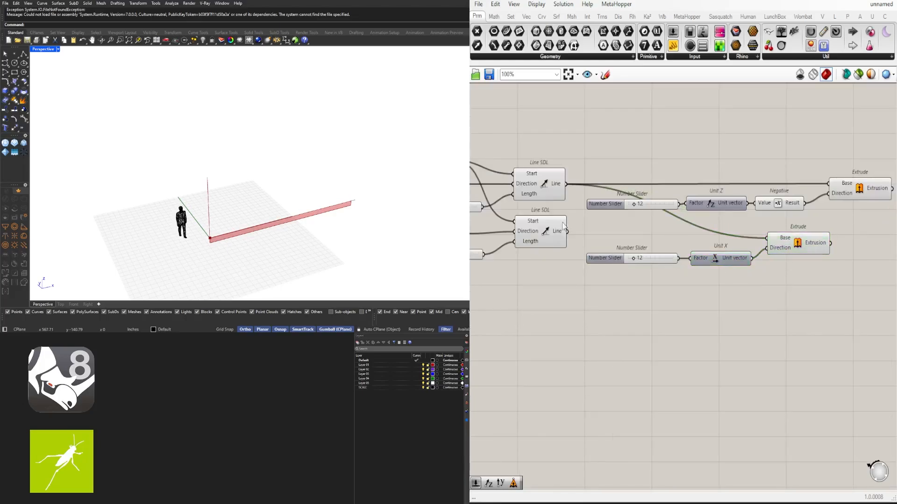
- Replace the lower Extrude's Base input with the lower Line SDL's line and align the component with that wire
left_click_drag(569, 234, 765, 241)
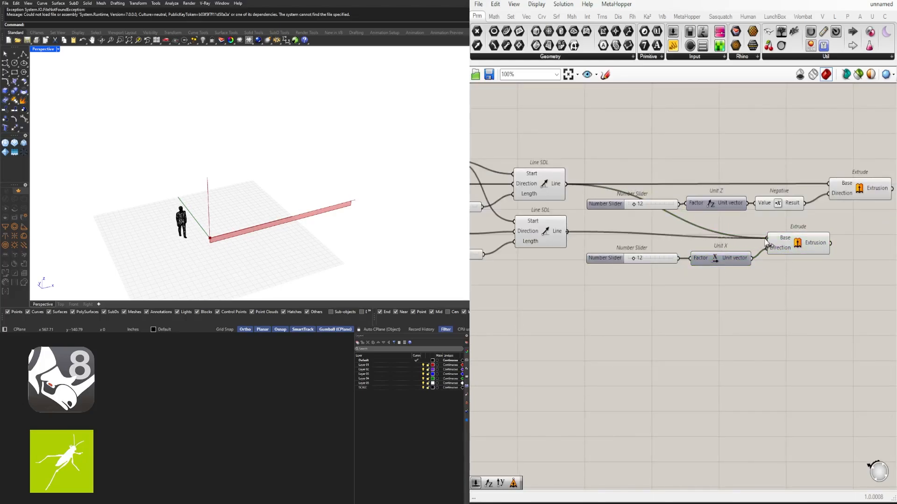
left_click(793, 242)
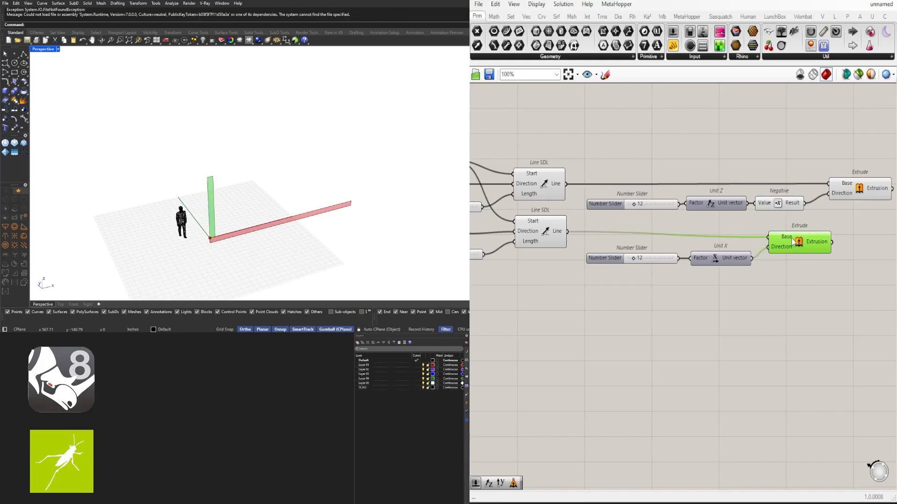
left_click_drag(792, 242, 798, 236)
left_click(796, 255)
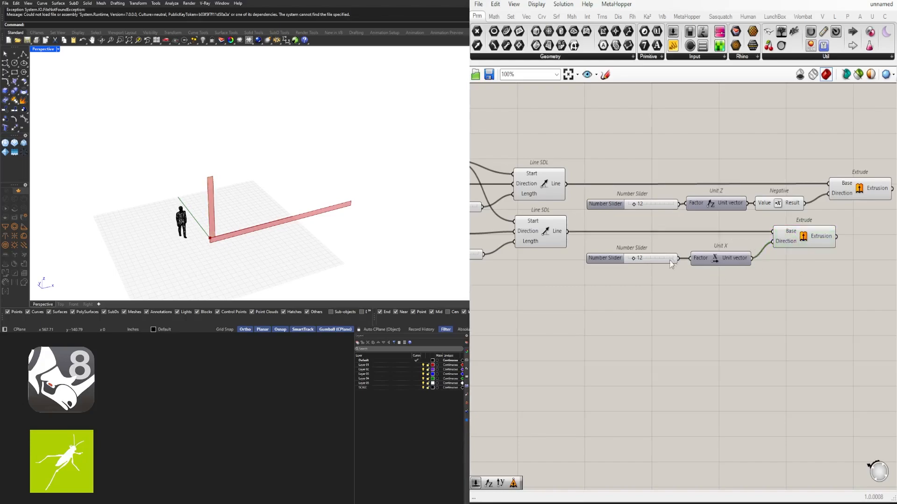
- Review the canvas display options for icons and full names, and inspect the lower Extrude component
right_click_drag(698, 273, 682, 269)
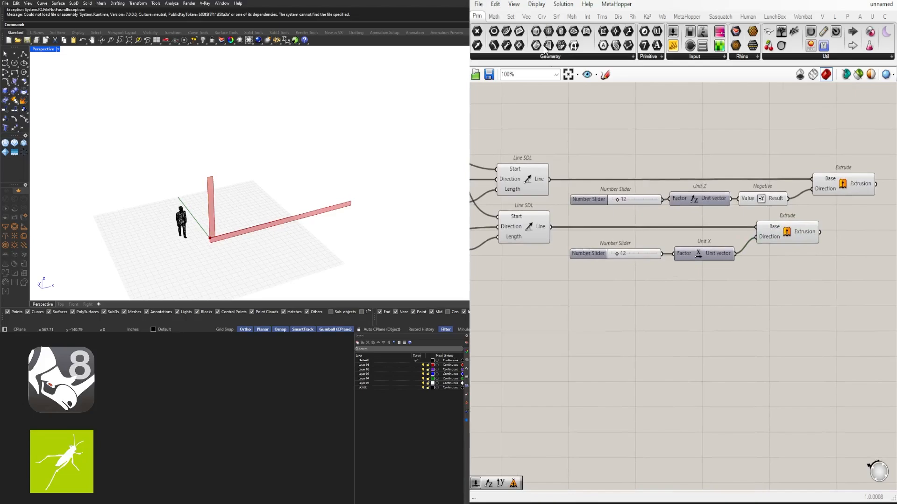
scroll(727, 149, "down", 3)
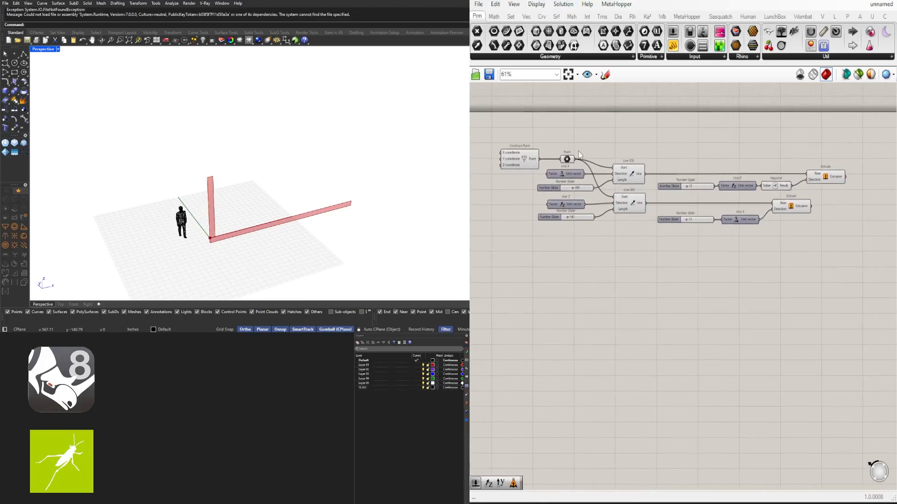
left_click(537, 4)
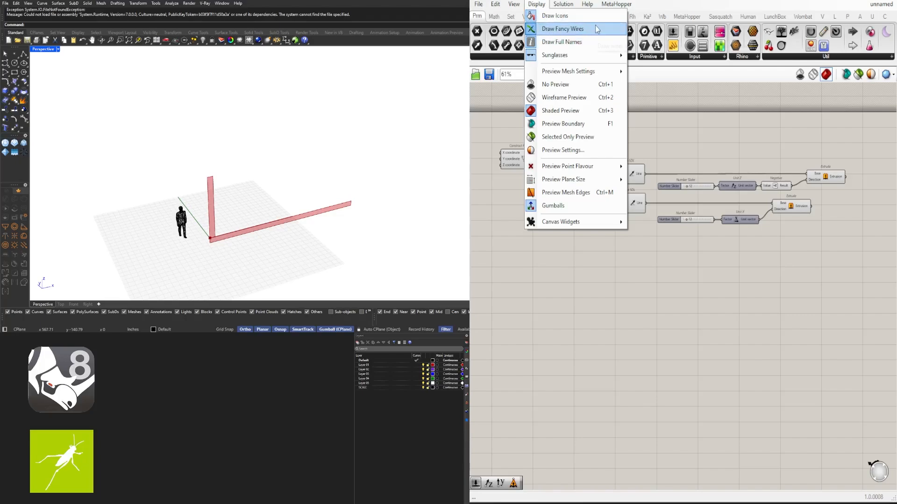
left_click(730, 150)
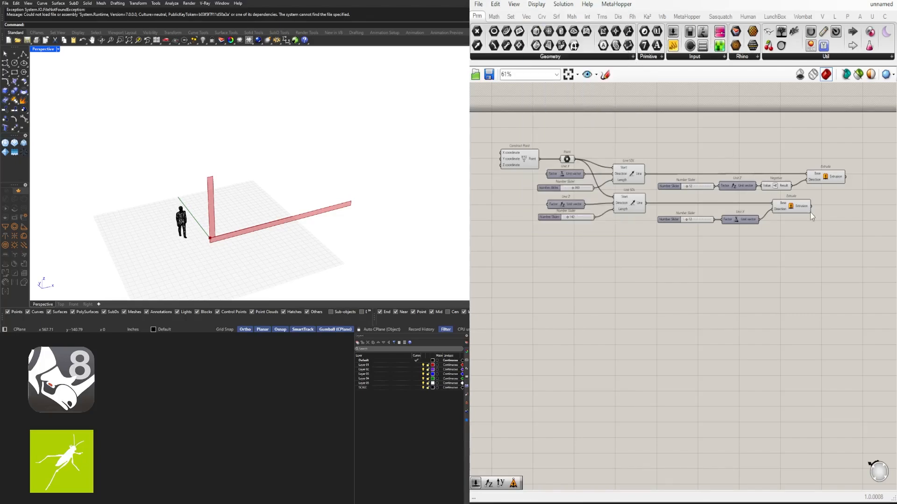
scroll(812, 200, "up", 4)
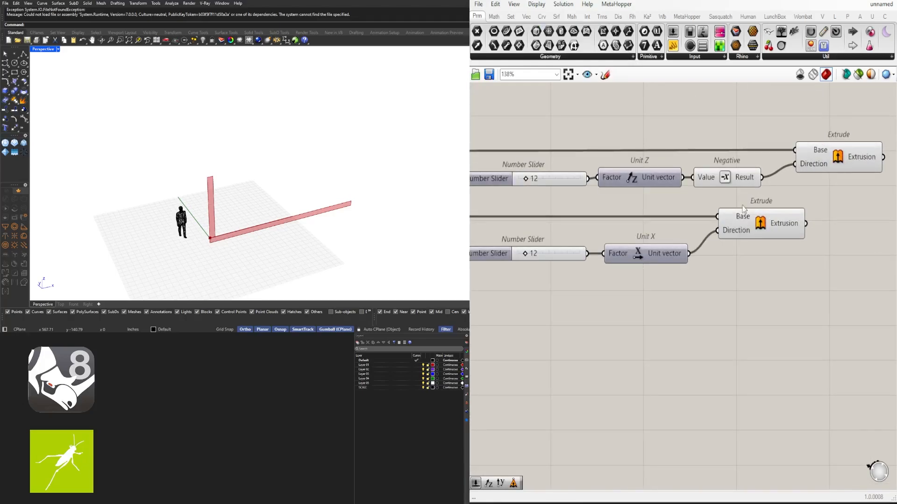
left_click(768, 226)
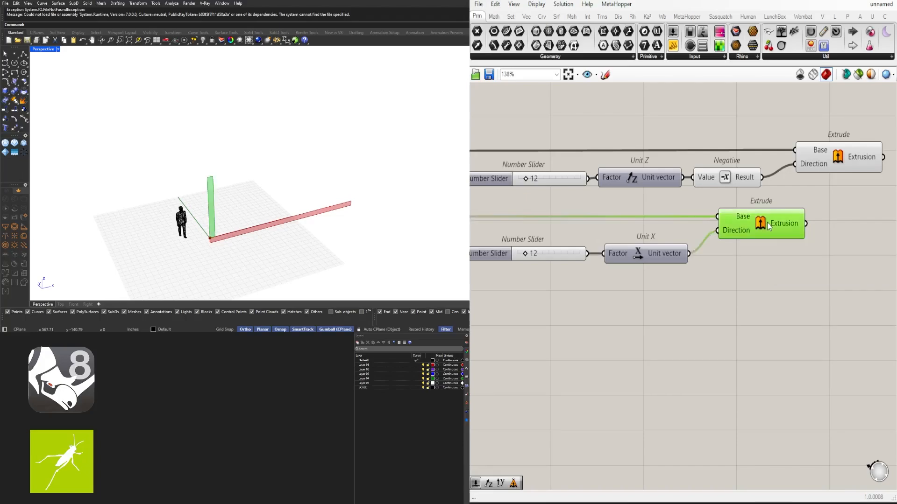
left_click(756, 298)
scroll(756, 298, "down", 2)
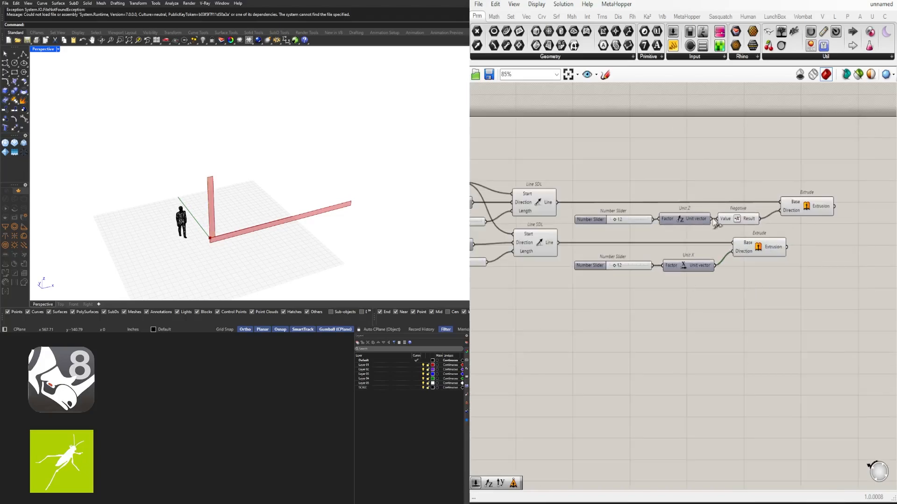
right_click_drag(351, 160, 179, 153)
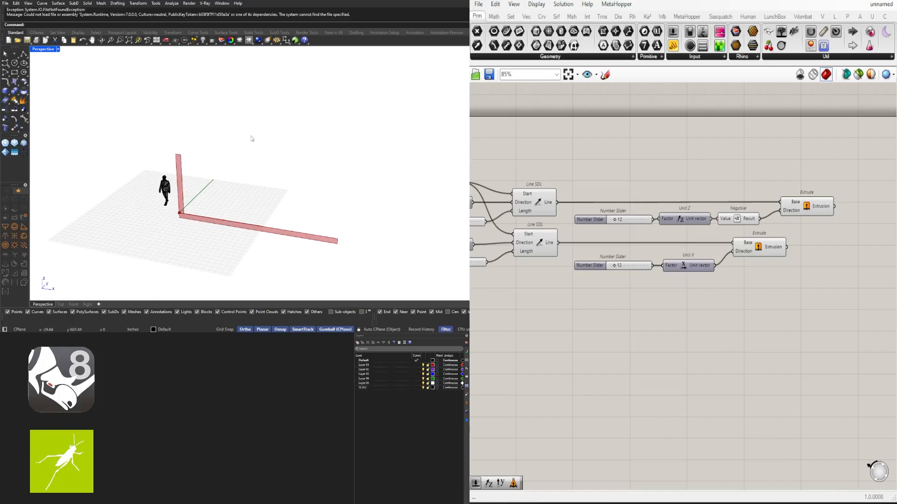
right_click_drag(786, 305, 773, 307)
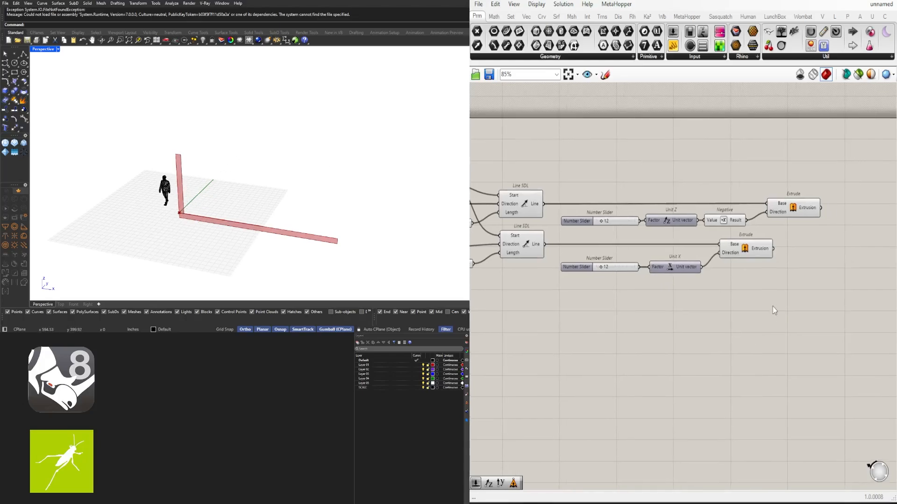
double_click(772, 306)
left_click(796, 355)
scroll(769, 307, "down", 2)
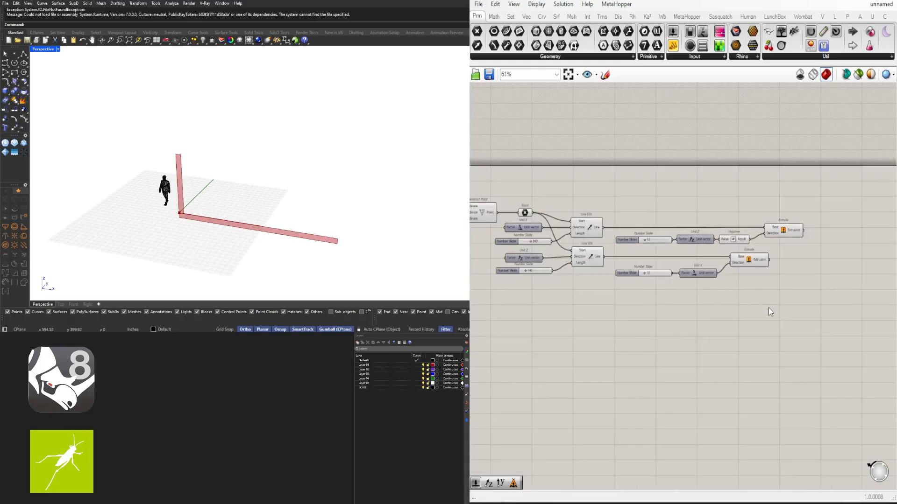
scroll(765, 275, "up", 2)
right_click_drag(647, 250, 741, 265)
scroll(741, 265, "down", 1)
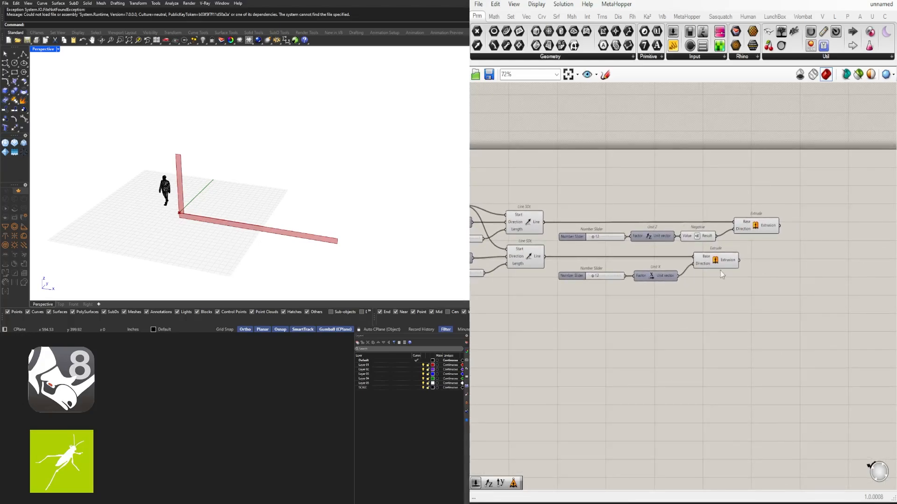
- Duplicate the lower Extrude to its right, feed the first Extrusion into its Base and a new Unit Y vector into its Direction
left_click(716, 263)
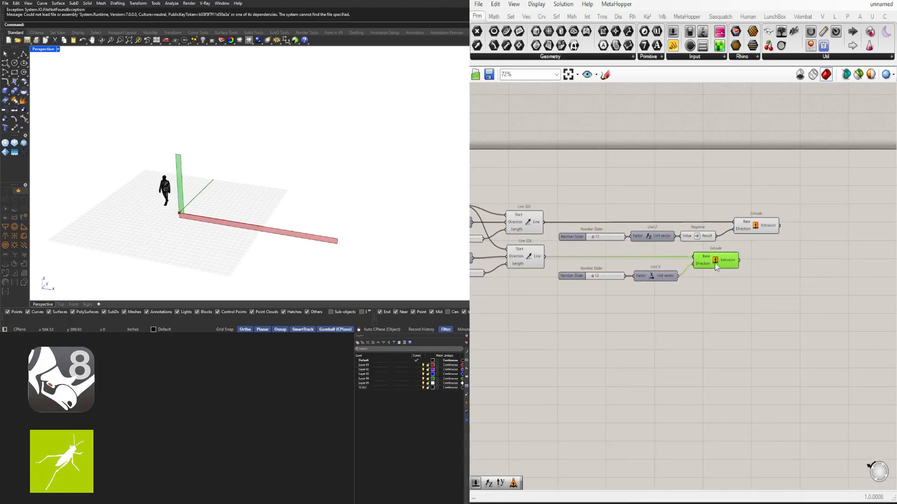
left_click_drag(709, 262, 771, 277, "alt")
double_click(725, 299)
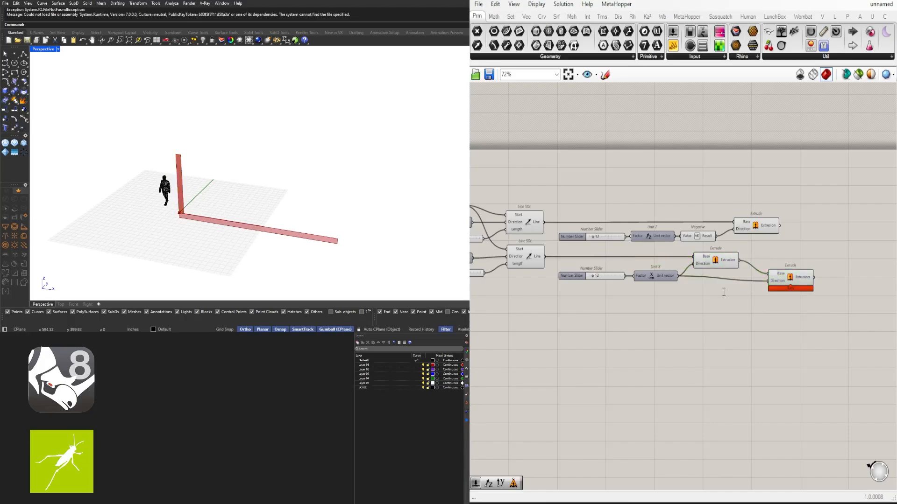
type("y")
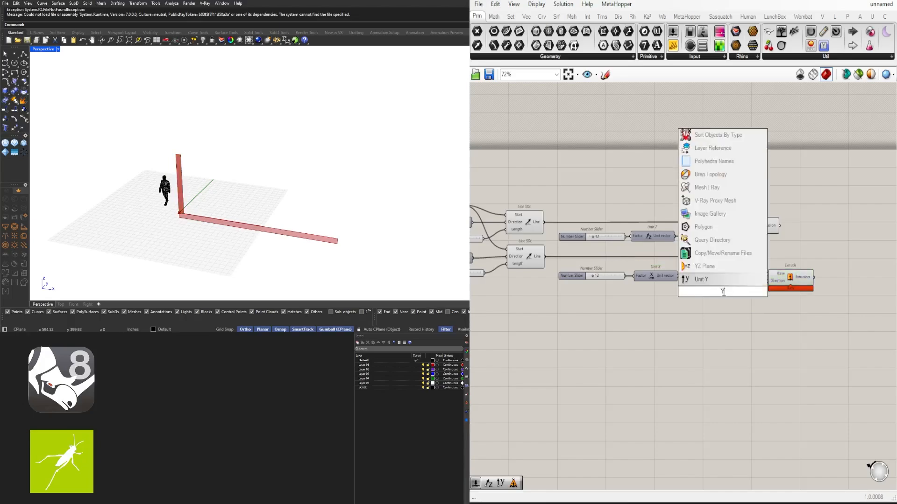
key("Return")
scroll(714, 293, "up", 1)
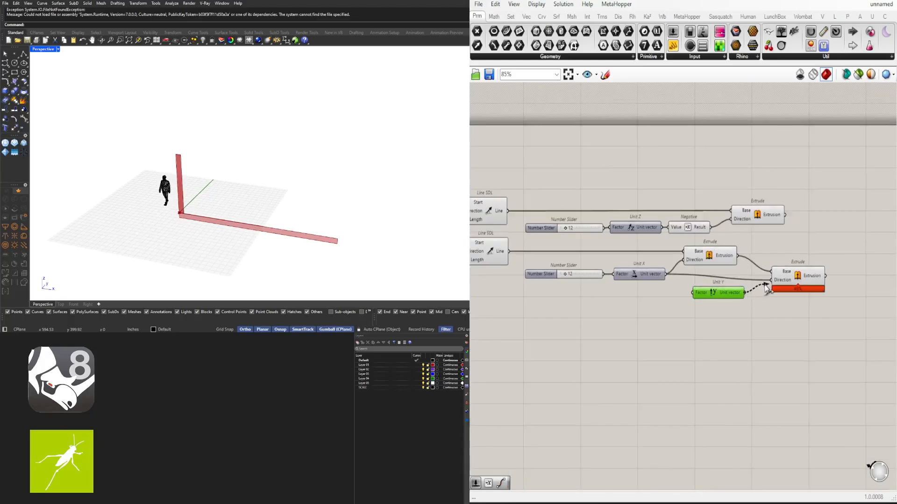
left_click_drag(771, 280, 736, 293)
- Place a number slider of 360 beside Unit Y, wire it into the Factor input, and tidy the neighbouring components
right_click_drag(559, 313, 723, 309)
scroll(723, 309, "down", 1)
right_click_drag(641, 282, 582, 240)
left_click_drag(506, 201, 791, 260, "alt")
scroll(767, 249, "up", 5)
right_click_drag(833, 301, 721, 290)
scroll(720, 290, "down", 3)
left_click_drag(815, 244, 832, 258)
left_click_drag(759, 284, 664, 258)
left_click_drag(707, 264, 730, 263)
left_click_drag(776, 318, 749, 312)
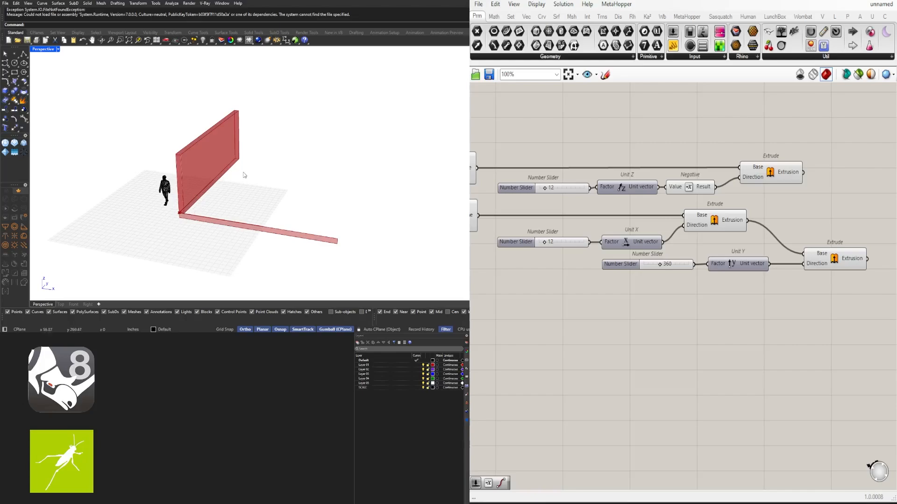
- Duplicate the Unit Y-driven Extrude above itself and wire the upper Extrude's Extrusion into the copy's Base
right_click_drag(819, 270, 743, 266)
left_click_drag(742, 249, 791, 223)
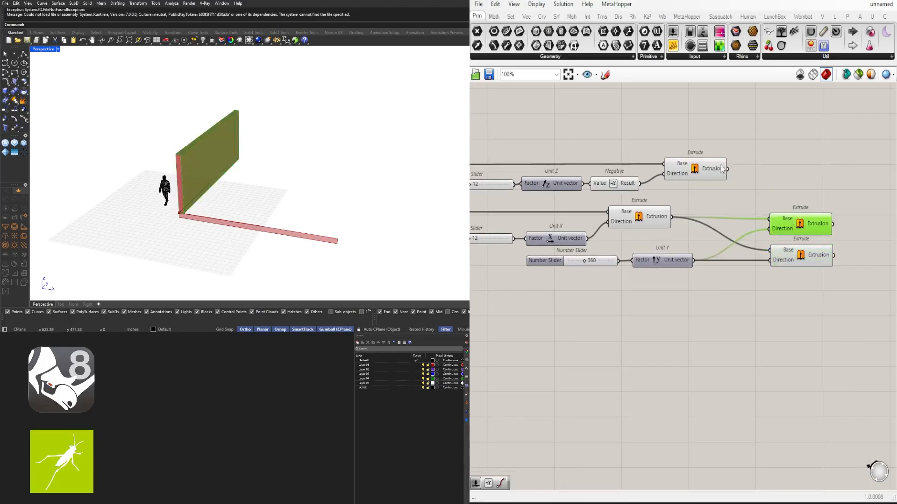
left_click(703, 176)
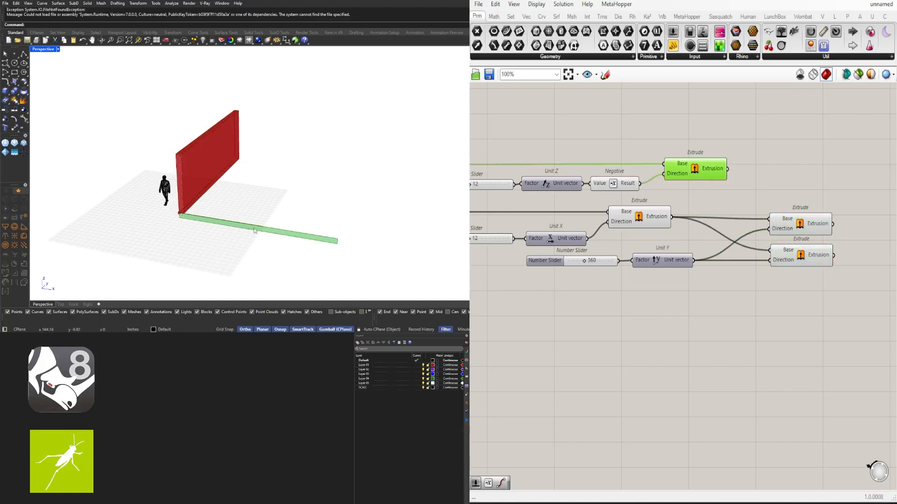
left_click_drag(728, 171, 768, 219)
left_click(775, 200)
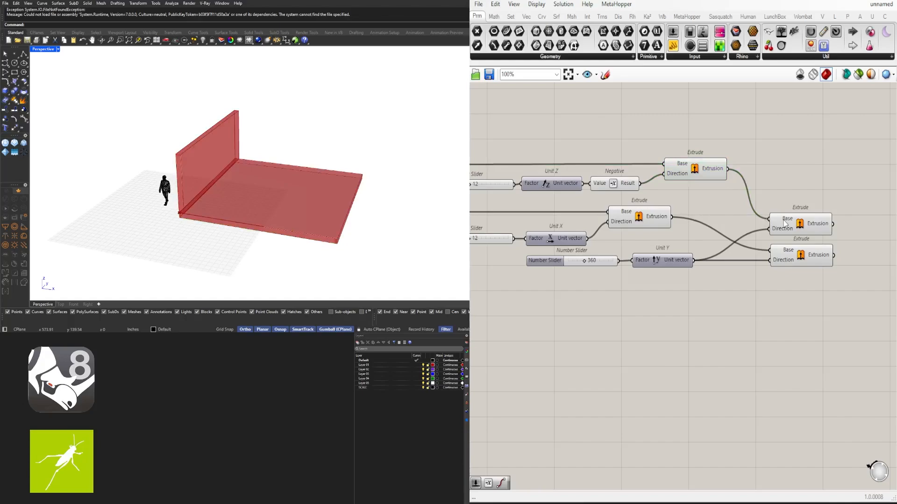
left_click(788, 225)
left_click(795, 255, "shift")
left_click(818, 328)
- Set the Unit Y slider to 533
scroll(583, 261, "up", 4)
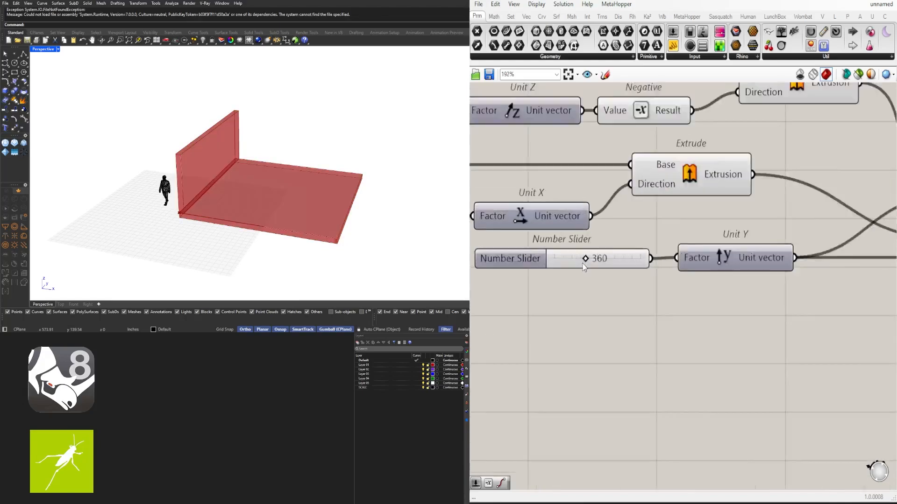
mouse_move(593, 257)
left_mouse_down()
mouse_move(581, 259)
mouse_move(611, 258)
mouse_move(601, 259)
left_mouse_up()
scroll(737, 268, "down", 4)
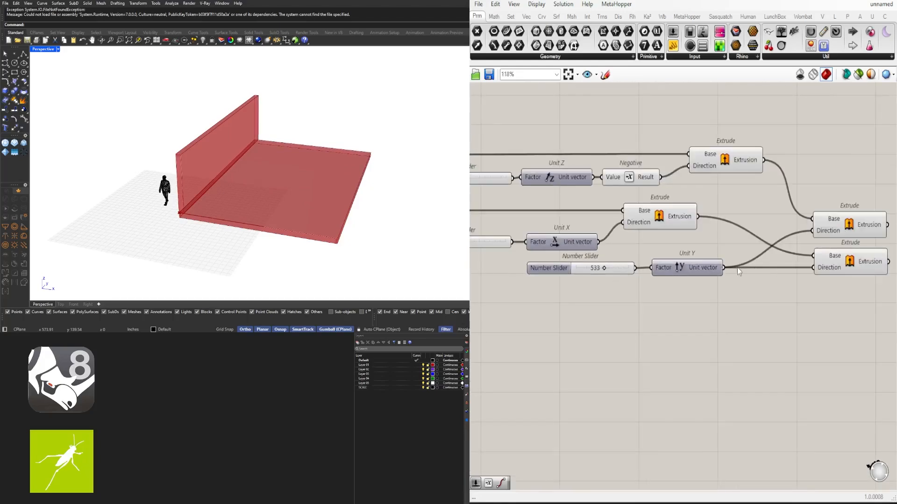
- Shift the two Unit Y-driven Extrude components to the right, and move Unit Y with its slider closer to them
left_click_drag(844, 326, 786, 229)
left_click_drag(776, 243, 797, 244)
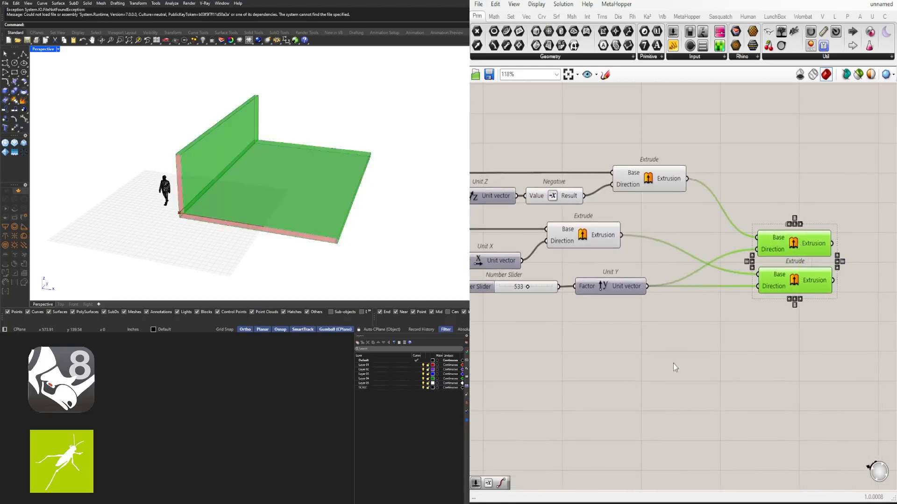
left_click(673, 364)
right_click_drag(639, 303, 671, 286)
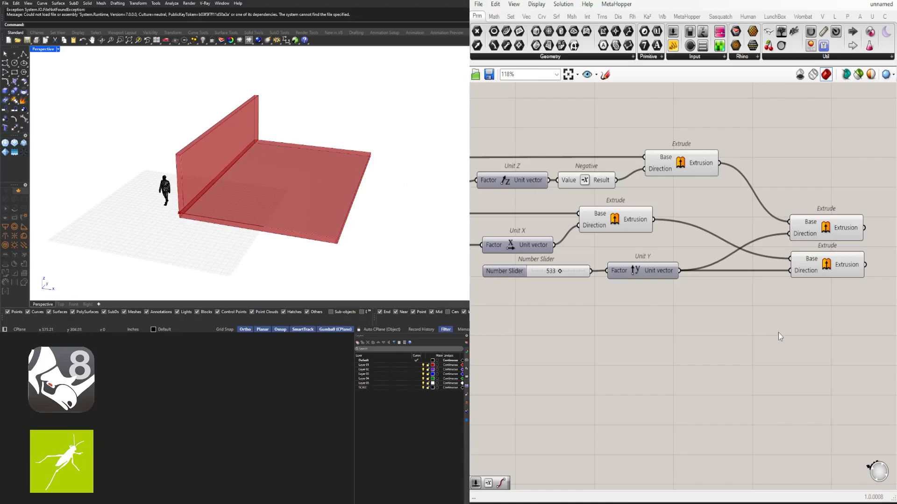
left_click_drag(691, 330, 558, 263)
left_click_drag(642, 279, 705, 279)
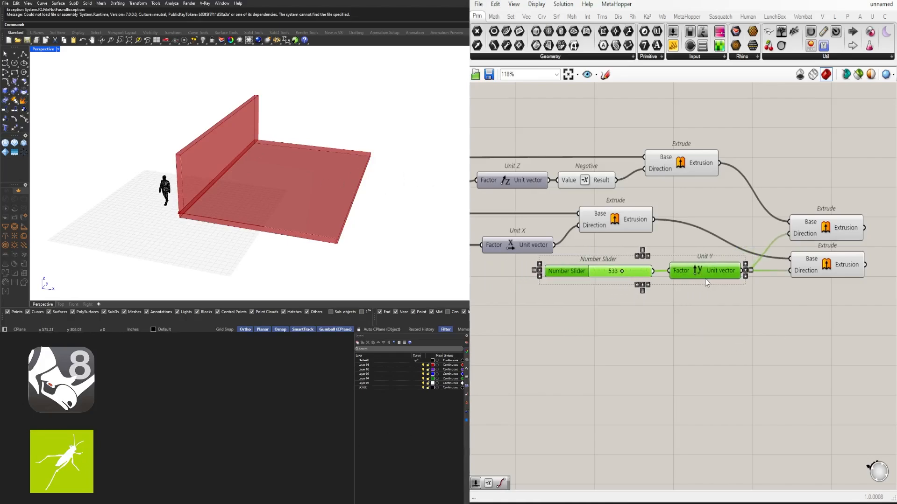
- Examine the floor slab and wall in the viewport and check which of the two final Extrude components produces each
left_click(625, 280)
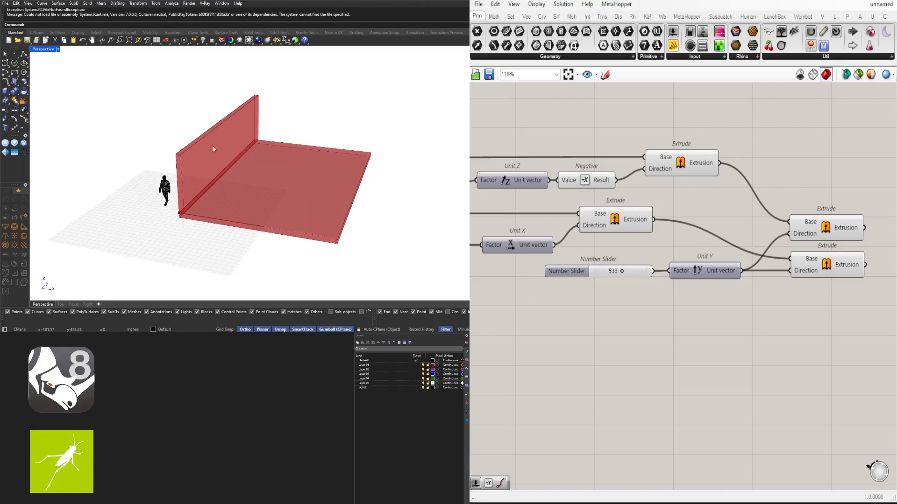
mouse_move(213, 148)
right_mouse_down()
mouse_move(248, 142)
mouse_move(222, 150)
right_mouse_up()
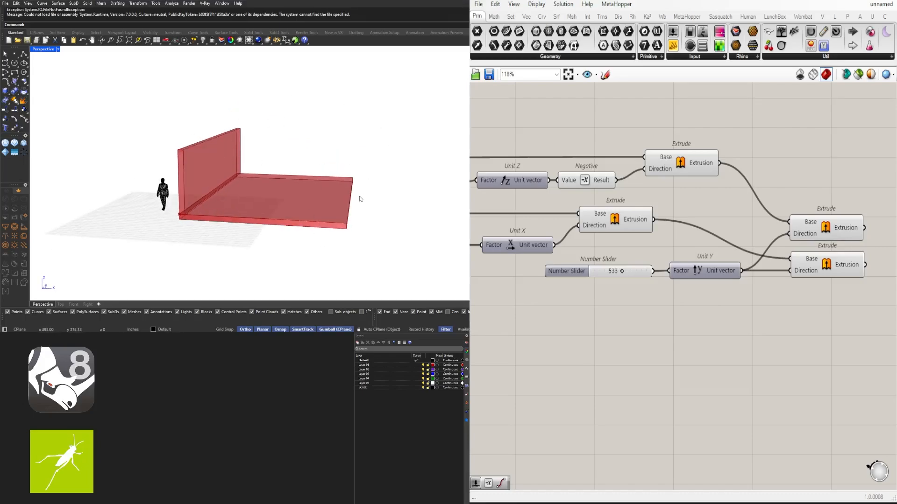
right_click_drag(816, 229, 731, 227)
left_click(745, 228)
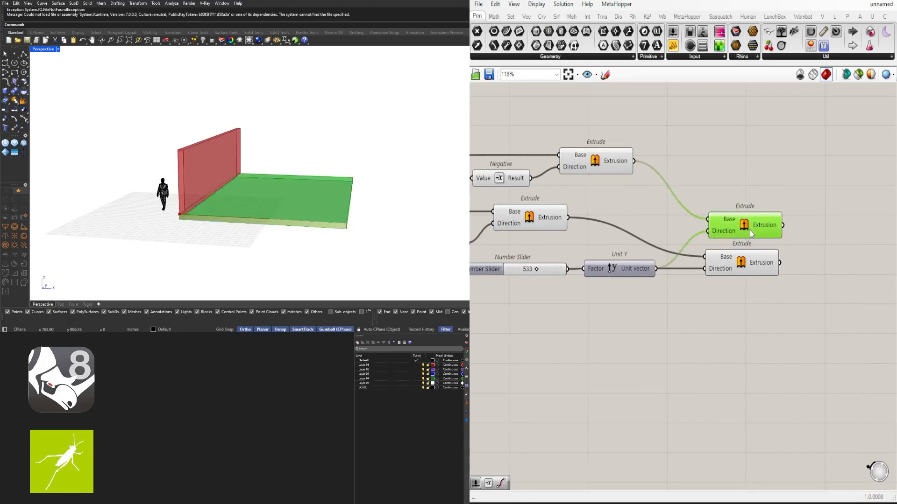
left_click(744, 259)
left_click(768, 208)
right_click_drag(652, 246, 782, 235)
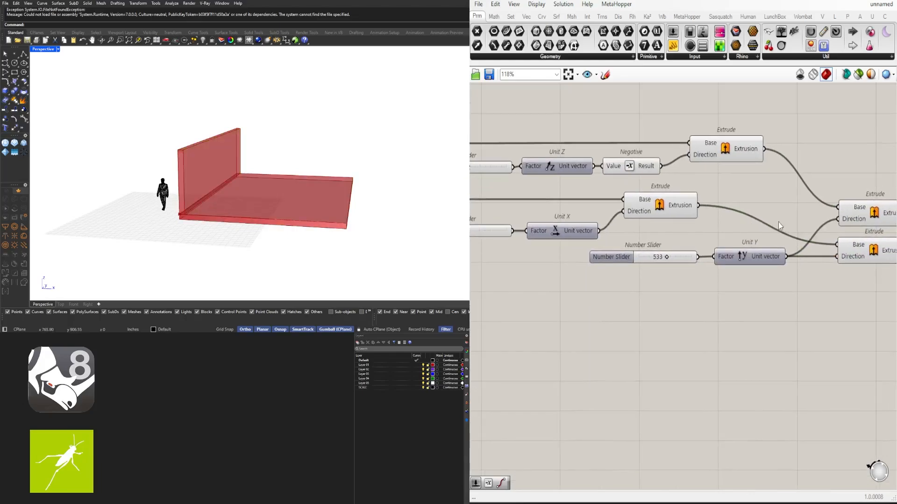
- Hide the preview of the two earlier Extrude components that feed the Unit Y-driven extrusions
left_click_drag(779, 220, 681, 137)
middle_click(722, 188)
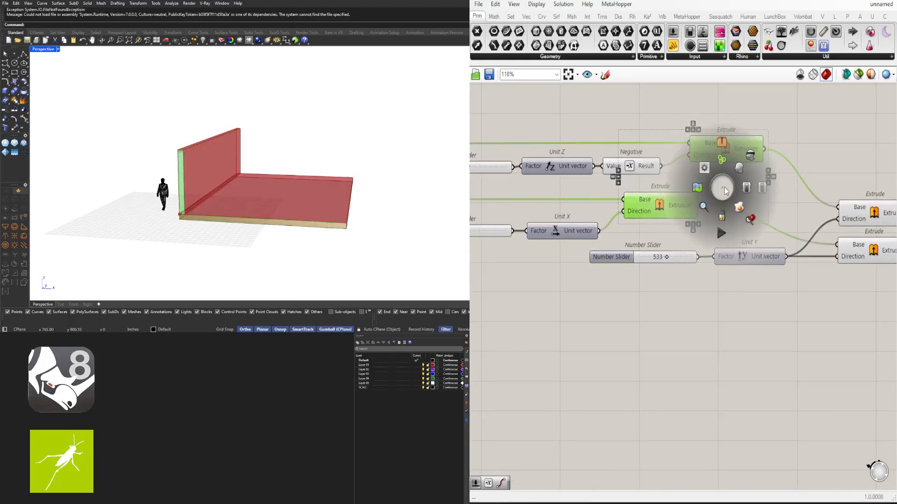
left_click(751, 161)
right_click_drag(822, 187, 659, 154)
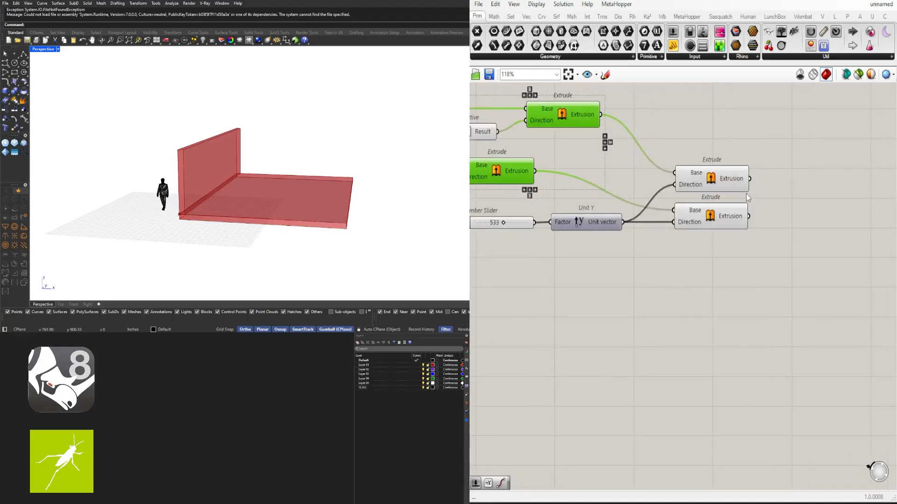
- Check which geometry the two final Extrude components and the two Line SDL components represent in the model, looking closely at the wall's upper corner
left_click(728, 179)
left_click(727, 208, "shift")
left_click(719, 246)
right_click_drag(650, 235, 871, 232)
right_click_drag(500, 170, 714, 206)
scroll(713, 206, "down", 1)
left_click(662, 155)
scroll(662, 156, "down", 1)
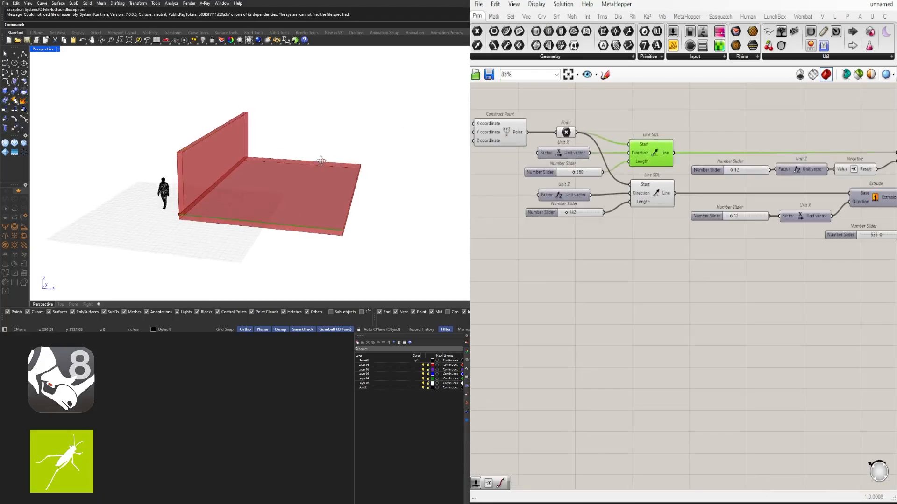
left_click(653, 202)
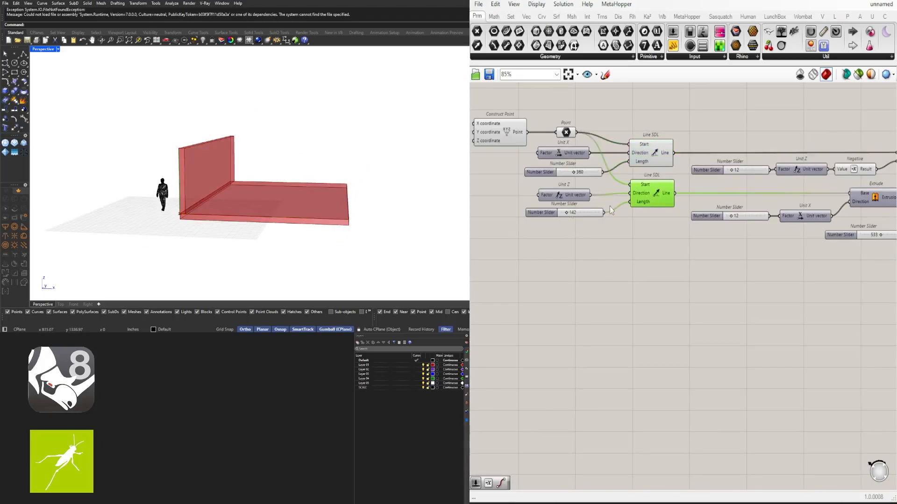
scroll(182, 167, "up", 4)
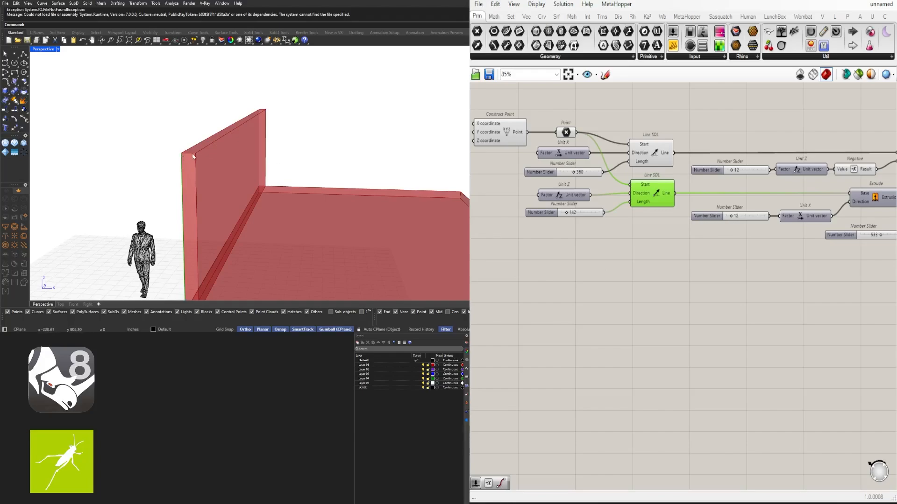
scroll(195, 153, "down", 4)
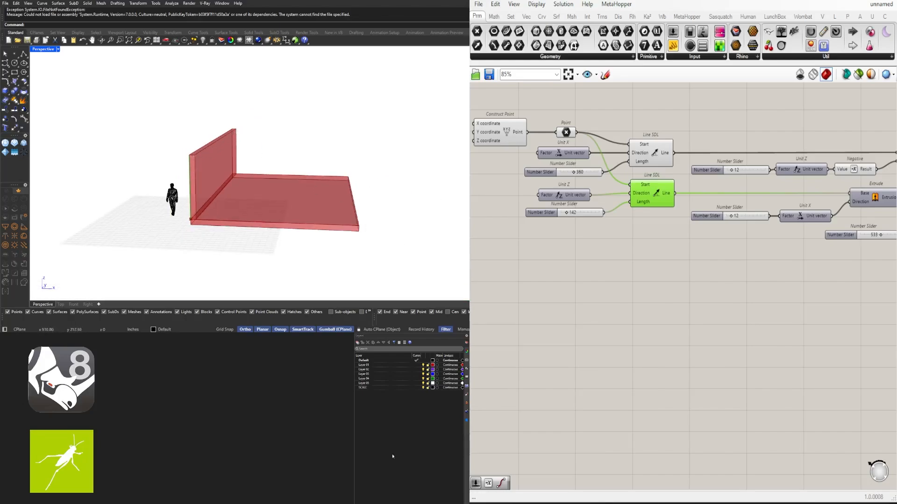
scroll(744, 257, "down", 2)
left_click_drag(841, 270, 592, 134)
left_click_drag(728, 177, 755, 178)
left_click(619, 246)
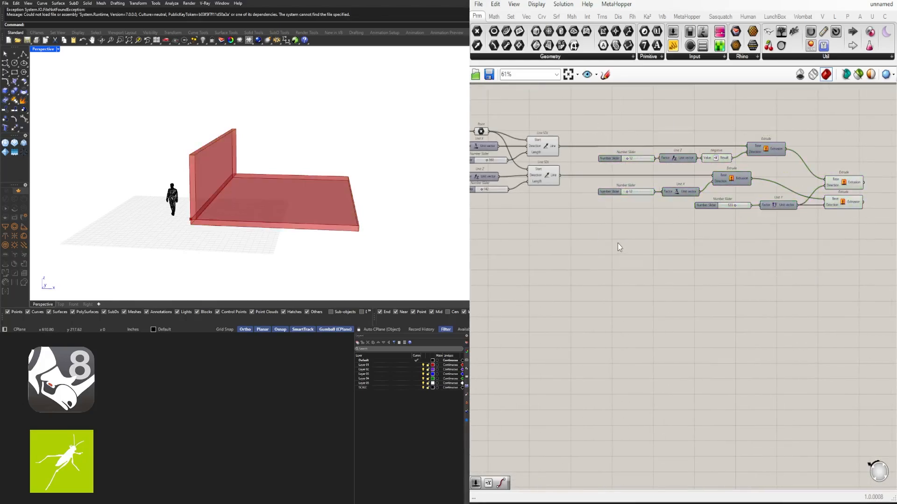
double_click(618, 247)
type("ENDS")
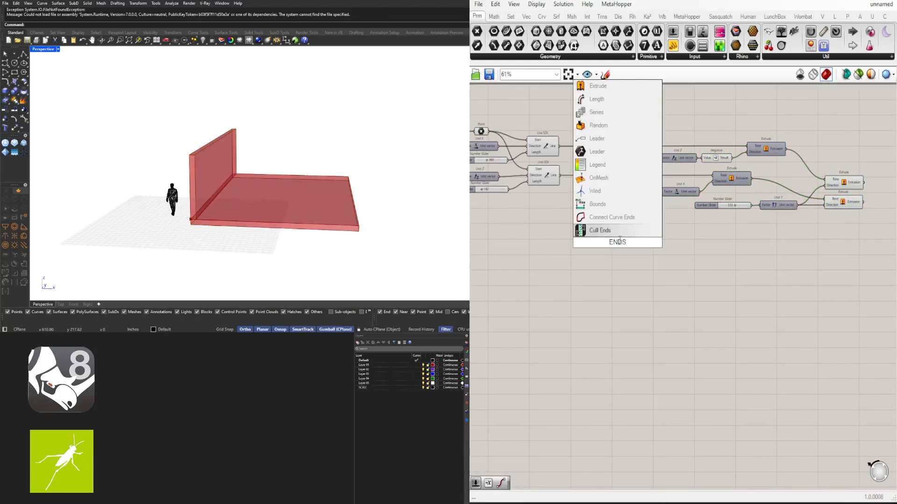
key("Escape")
- Place an End Points component below the lower Line SDL and wire that Line output into its Curve input
double_click(616, 258)
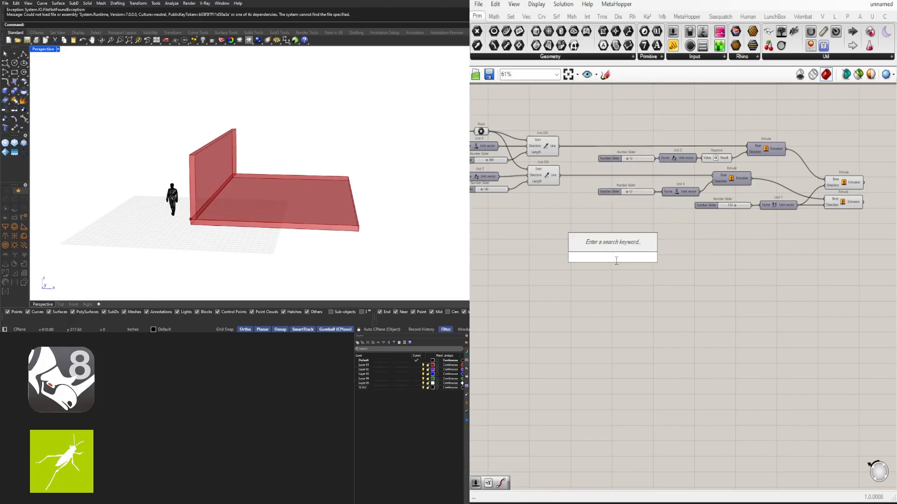
type("END")
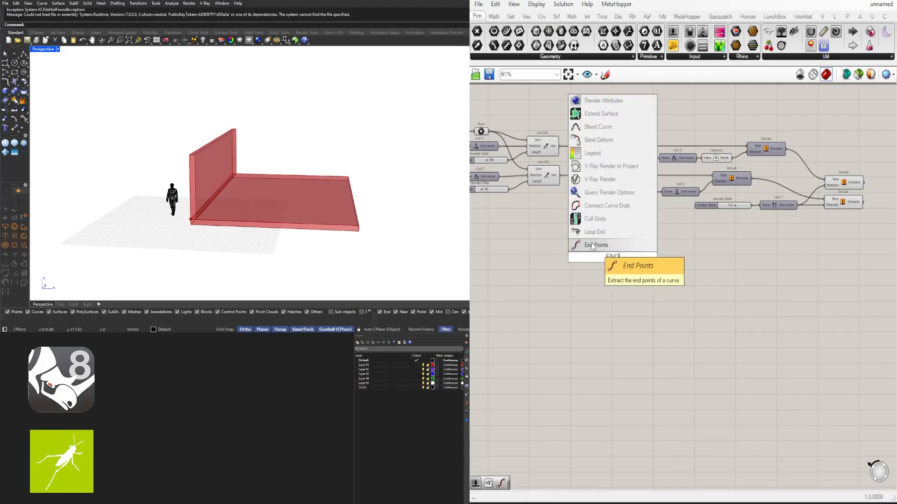
left_click(592, 246)
scroll(560, 172, "up", 2)
left_click_drag(560, 172, 596, 227)
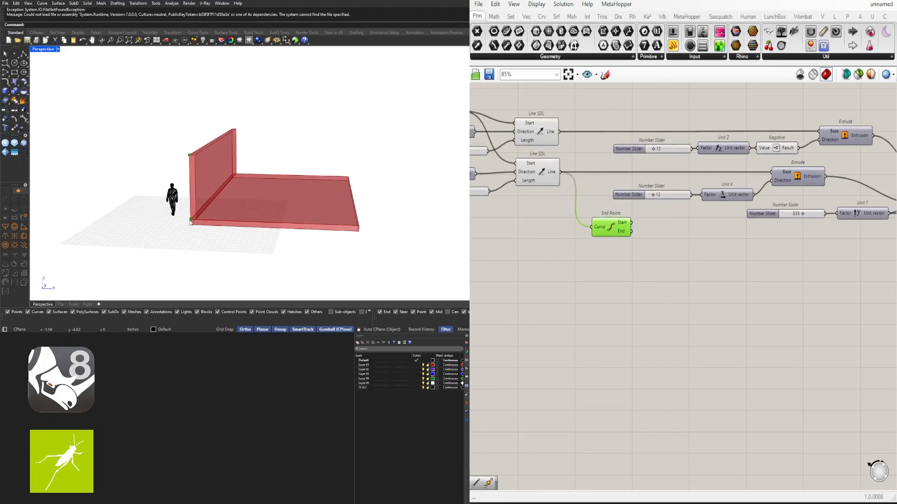
scroll(622, 246, "up", 3)
left_click(694, 214)
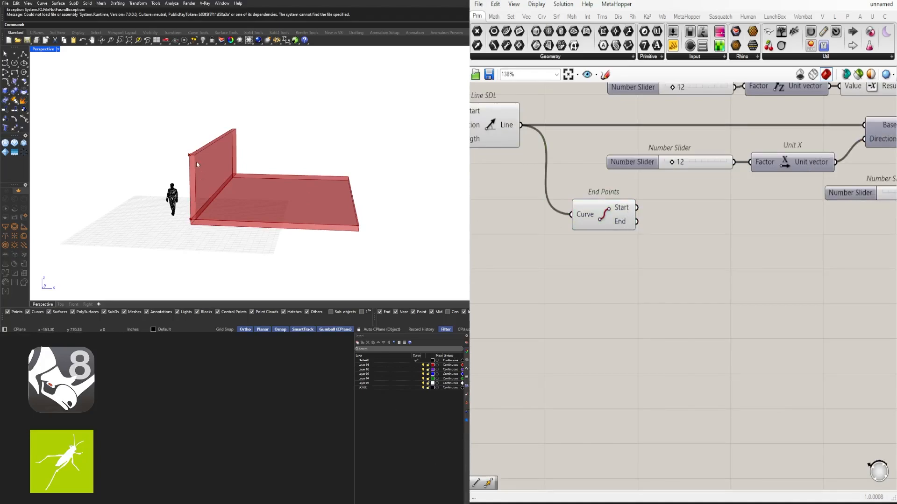
- Place a Point parameter beside End Points and wire the End output into it
double_click(677, 237)
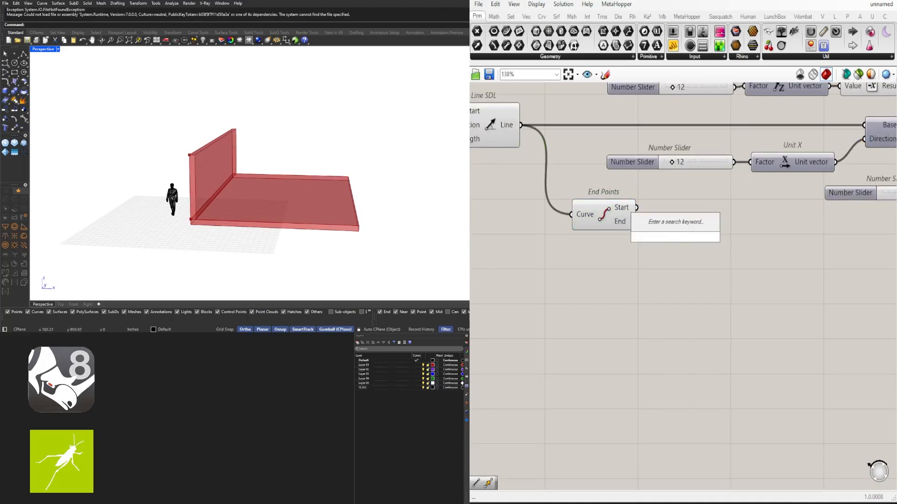
type("POINT")
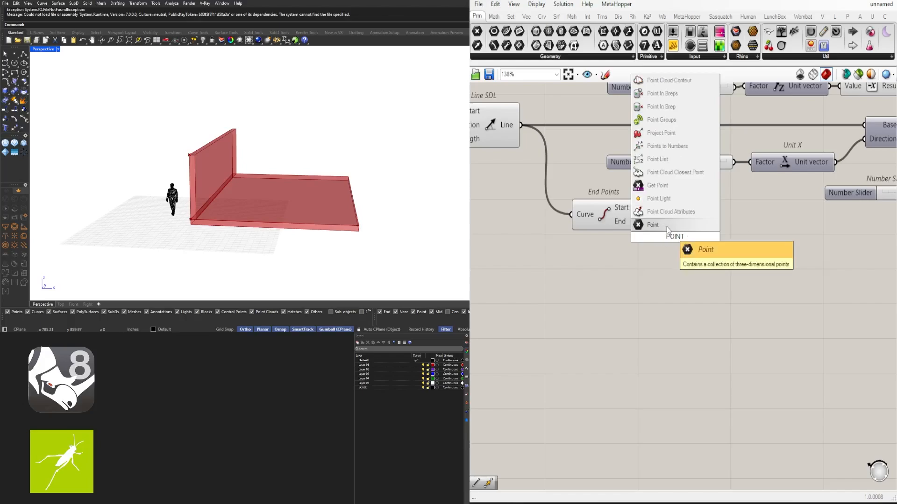
key("Return")
left_click(610, 214)
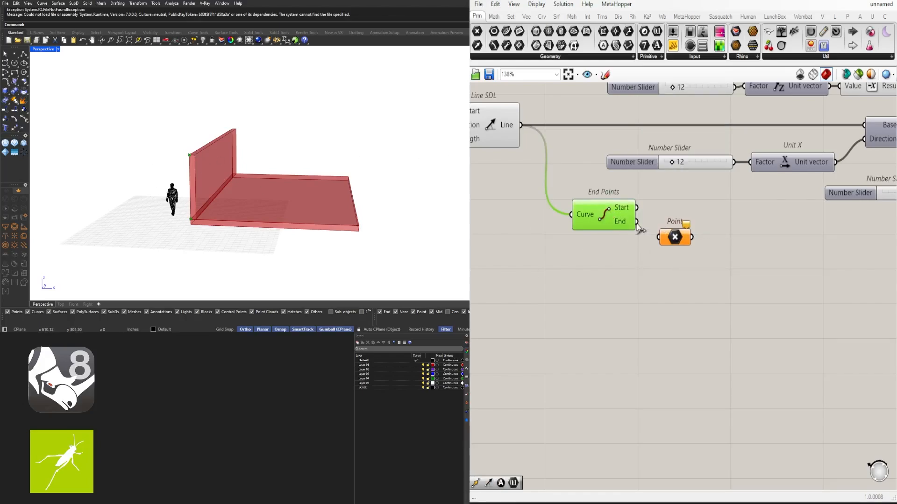
left_click_drag(637, 223, 681, 225)
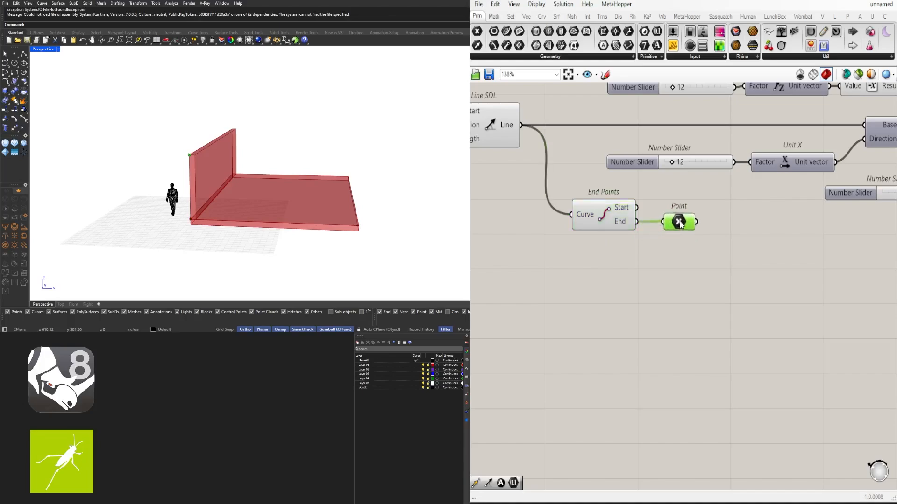
- Hide the preview of the End Points component
left_click_drag(622, 254, 582, 203)
scroll(596, 204, "up", 1)
middle_click(597, 204)
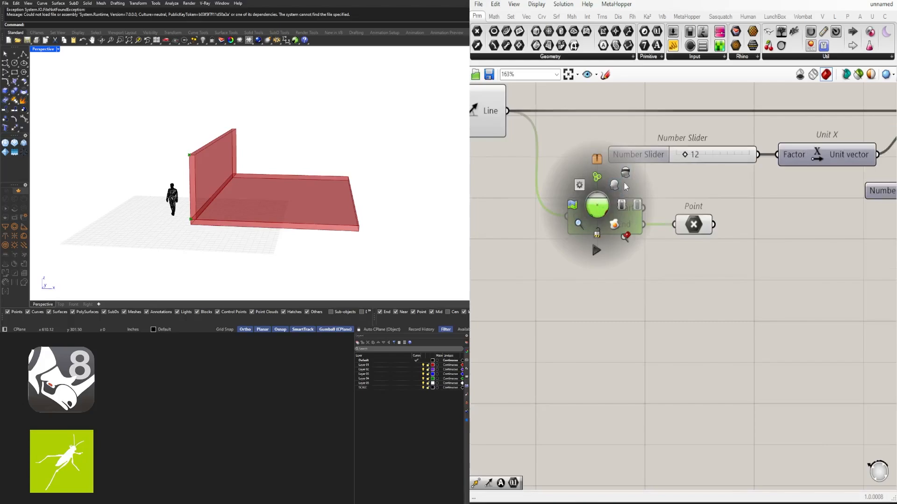
left_click(686, 259)
- Check the new Point and the lower Line SDL against the wall's vertical edge in the viewport
left_click(695, 225)
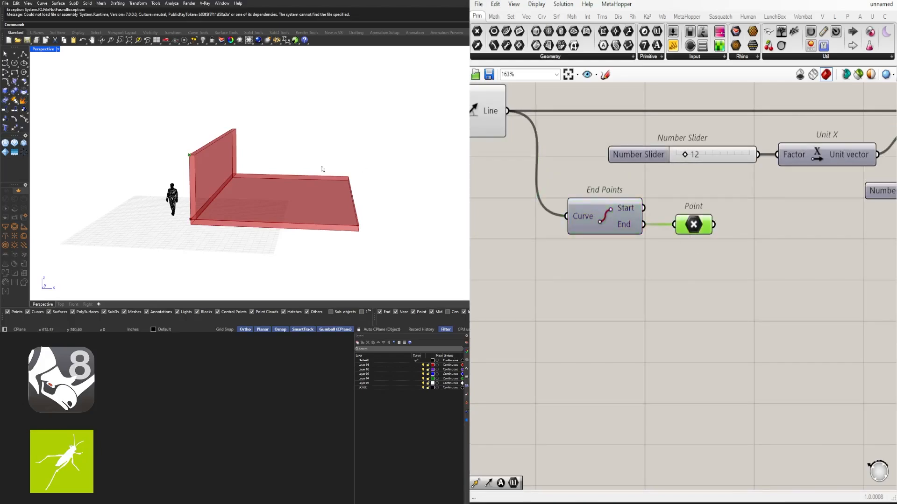
scroll(707, 261, "down", 4)
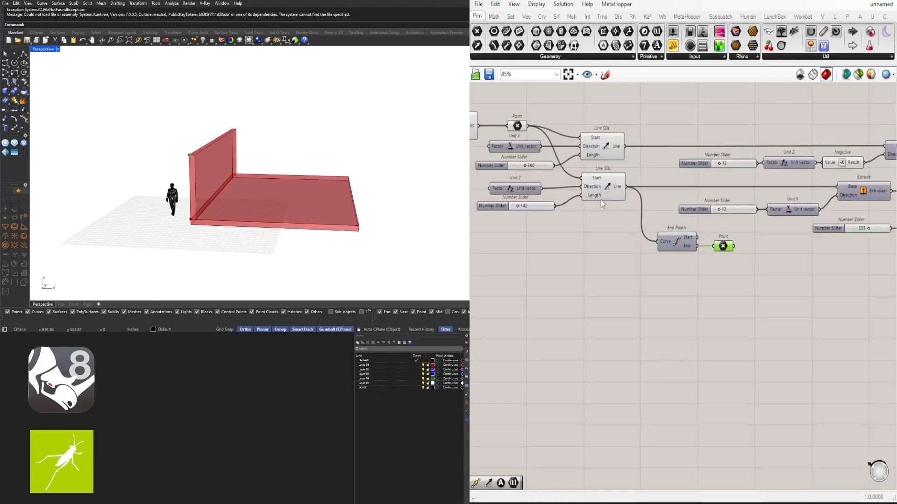
scroll(765, 287, "down", 1)
right_click_drag(803, 294, 675, 304)
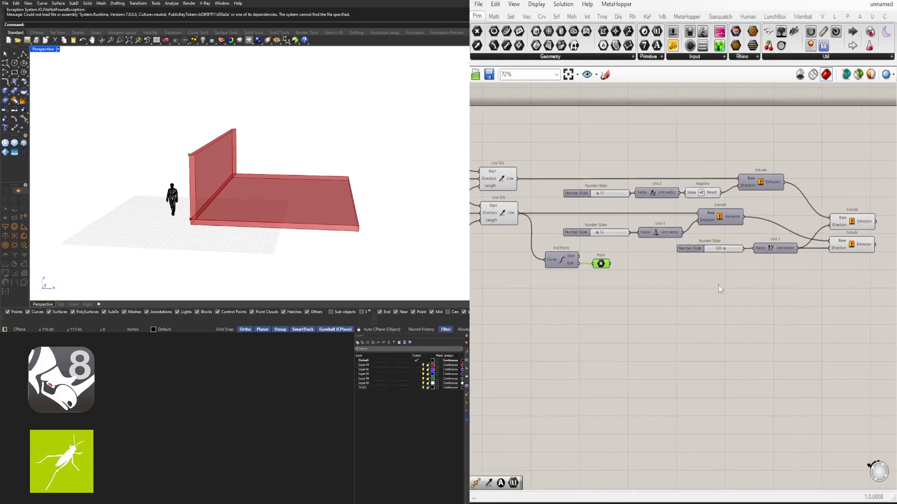
right_click_drag(517, 230, 575, 228)
left_click(552, 216)
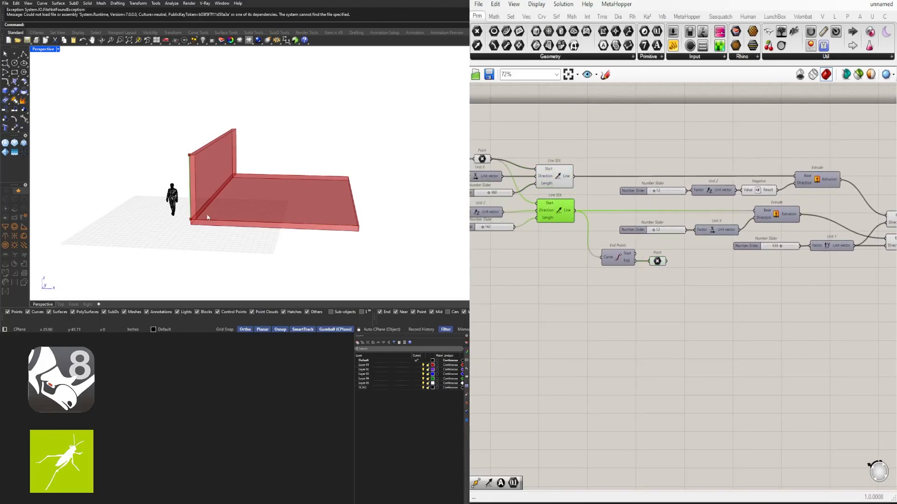
mouse_move(211, 216)
right_mouse_down()
mouse_move(217, 205)
mouse_move(212, 213)
right_mouse_up()
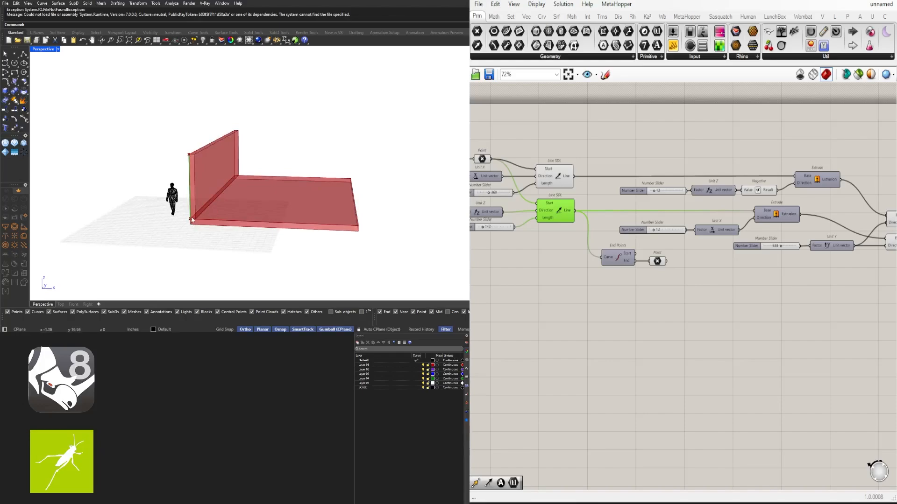
- Hide the preview of the Construct Point component and of the Point parameter it feeds
right_click_drag(541, 250, 686, 270)
scroll(648, 187, "up", 3)
left_click_drag(645, 152, 616, 186)
middle_click(668, 153)
left_click(696, 122)
left_click_drag(604, 115, 542, 164)
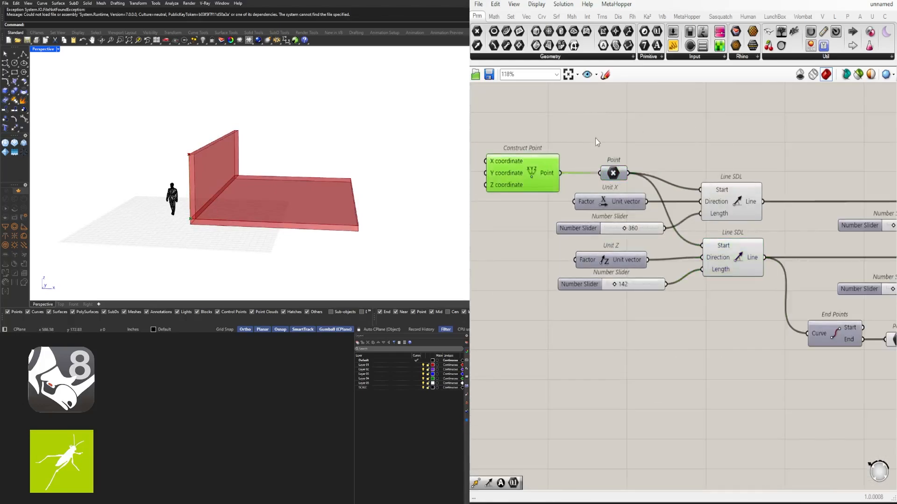
middle_click(595, 138)
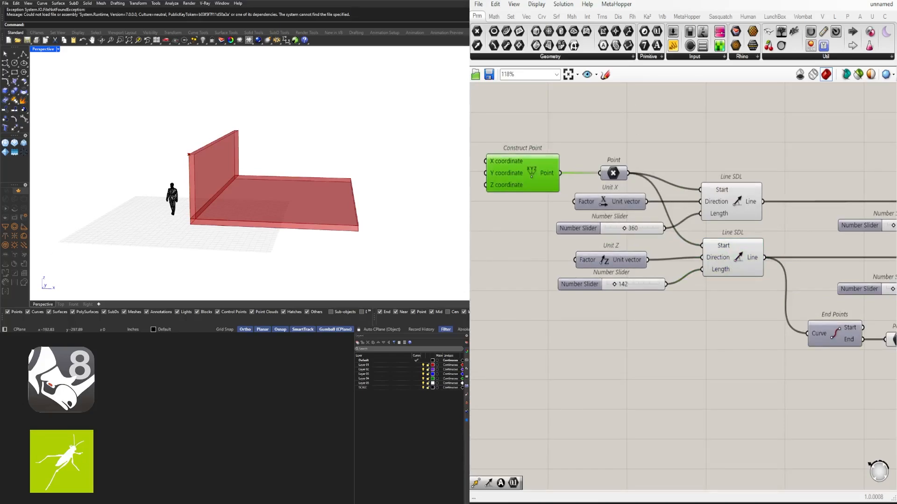
- Shift the Unit Y slider, the Unit Y component and the two final Extrude components to the right to make room
scroll(627, 312, "down", 2)
left_click(766, 317)
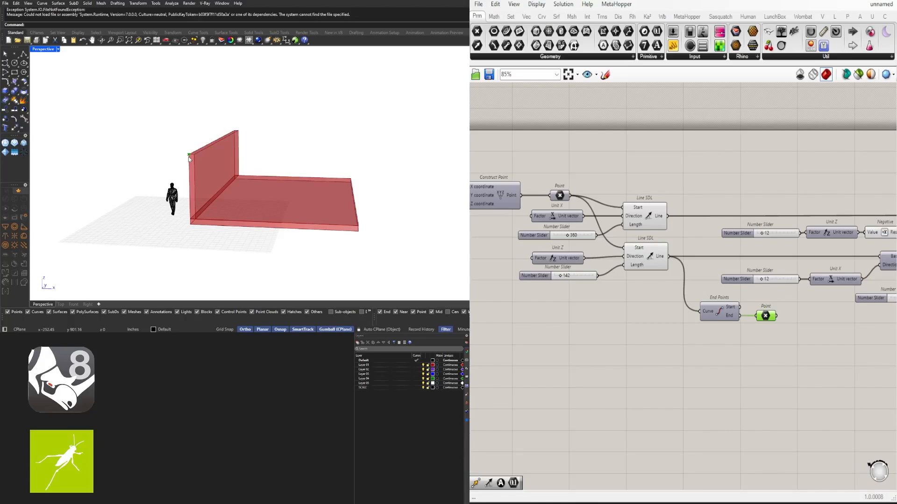
right_click_drag(821, 311, 672, 296)
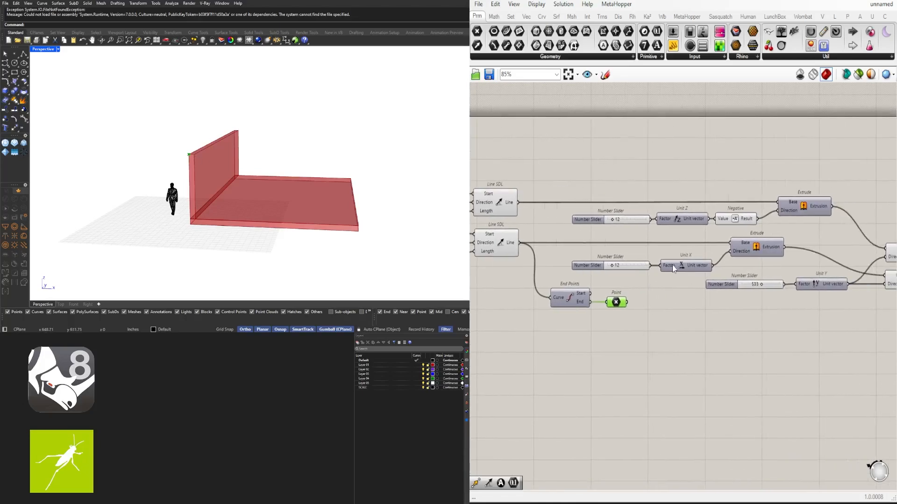
left_click(759, 251)
right_click_drag(838, 290, 778, 268)
left_click_drag(847, 305, 678, 238)
left_click_drag(764, 260, 789, 260)
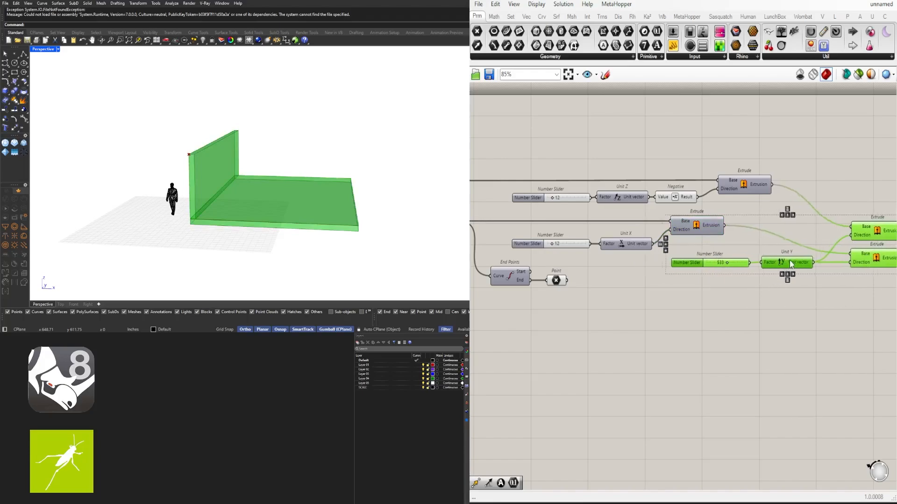
- Place a Move component, wiring the End Points' Point into Geometry and the Unit X vector of the 12 slider into Motion
double_click(630, 306)
type("MOVE")
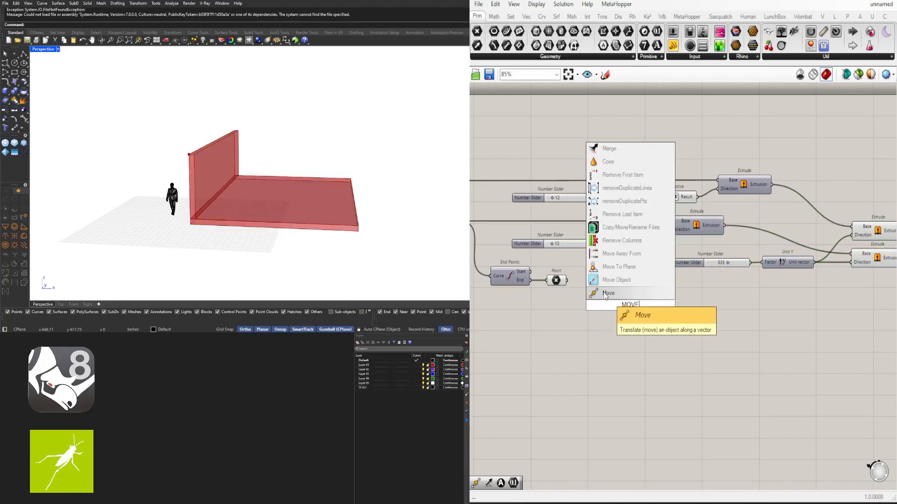
left_click(604, 293)
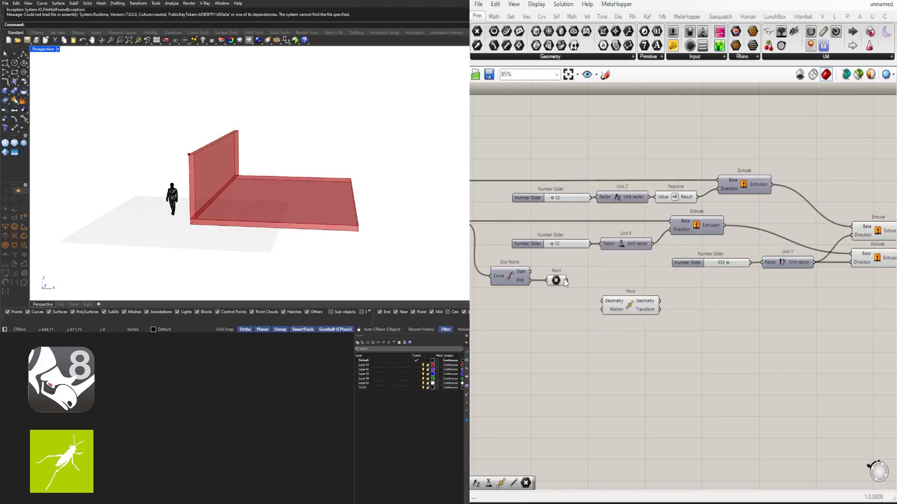
left_click_drag(567, 281, 712, 293)
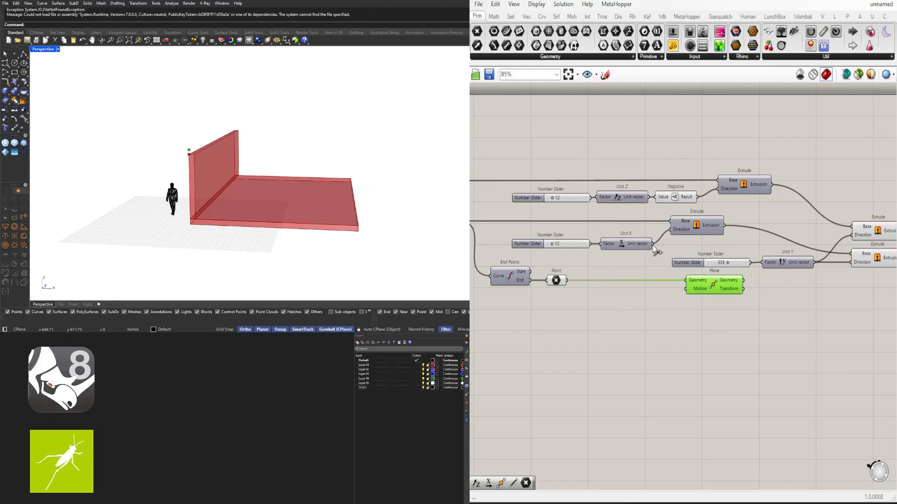
left_click_drag(652, 244, 684, 289)
scroll(544, 250, "up", 5)
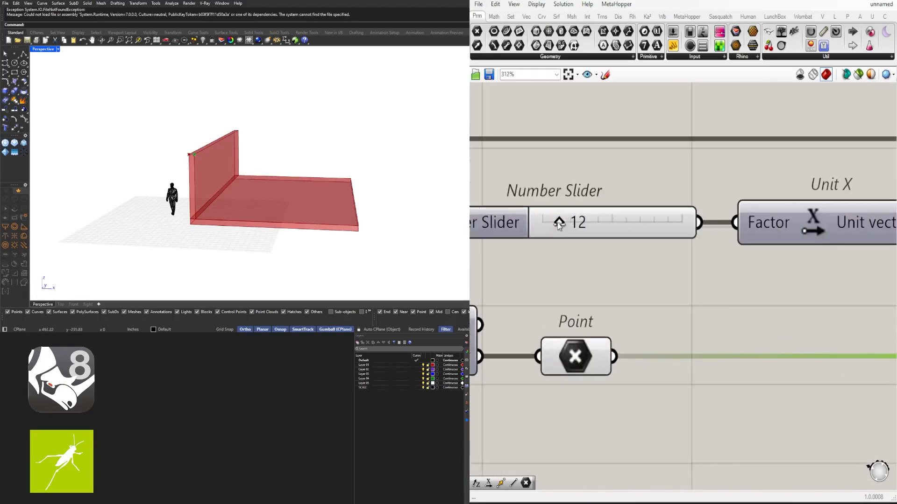
- Set the Unit X slider to 15 and hide the preview of the Point parameter fed by End Points
left_click_drag(551, 244, 563, 222)
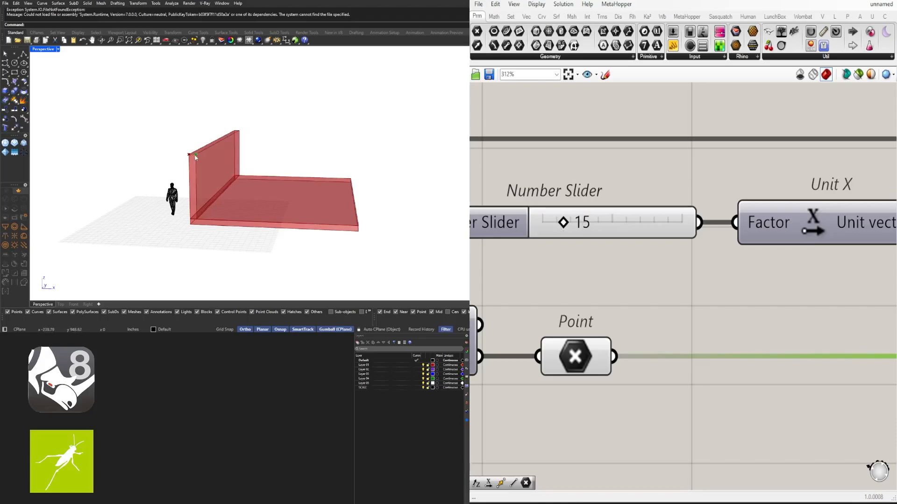
scroll(671, 262, "down", 3)
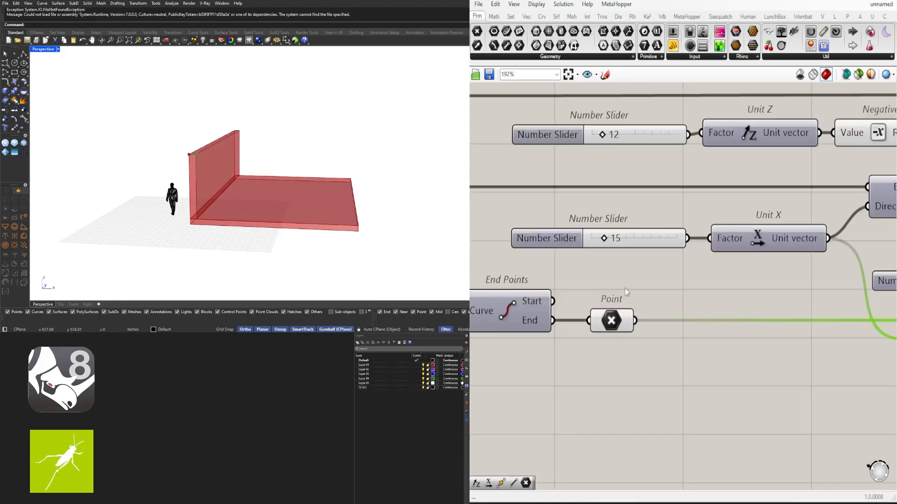
scroll(616, 309, "down", 1)
left_click(610, 320)
middle_click(625, 308)
left_click(652, 278)
left_click(748, 395)
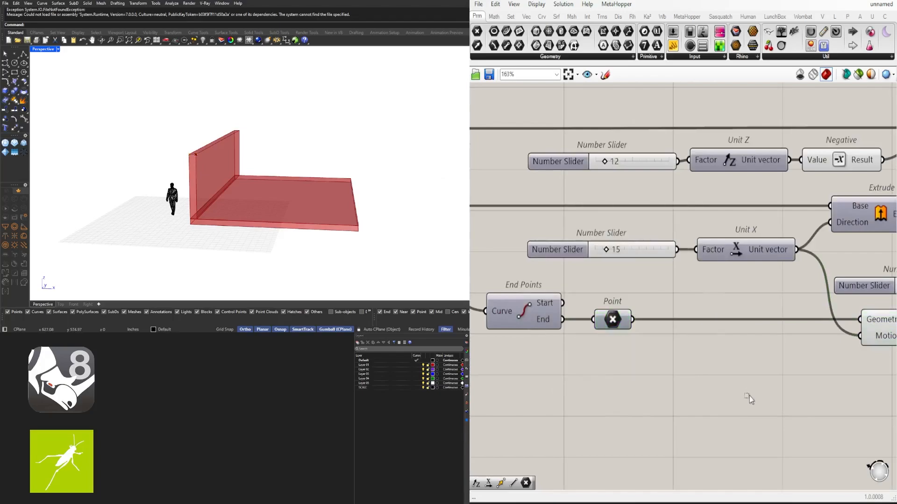
- Duplicate the End Points and Point pair below the original and wire the upper Line SDL's Line into the copy's Curve input
right_click_drag(874, 356, 721, 354)
left_click(737, 329)
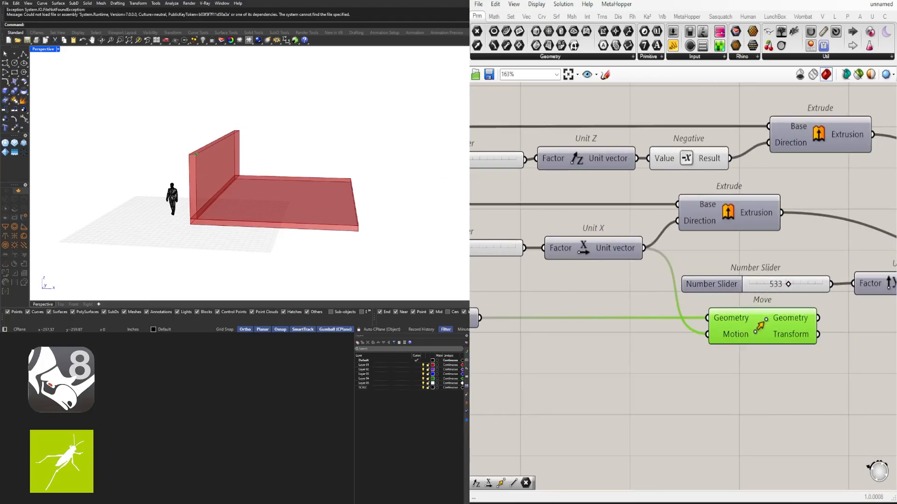
scroll(709, 314, "down", 4)
left_click(730, 385)
right_click_drag(566, 345, 692, 326)
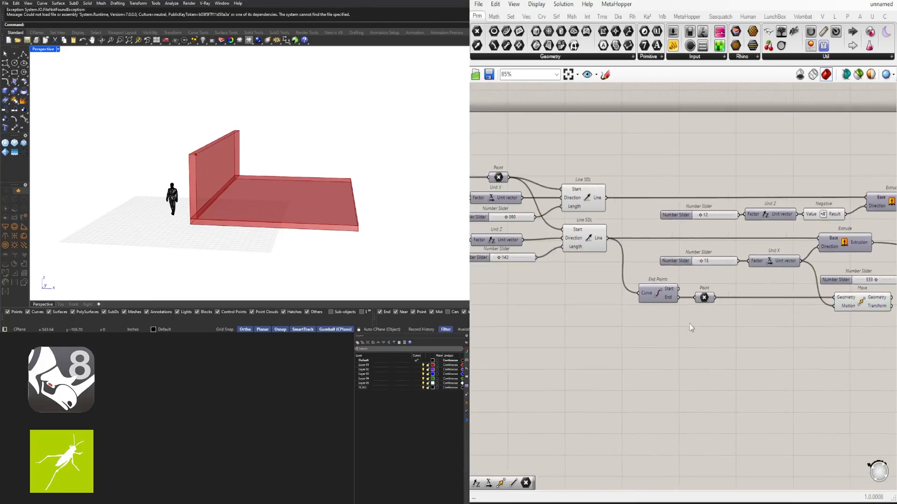
left_click(581, 200)
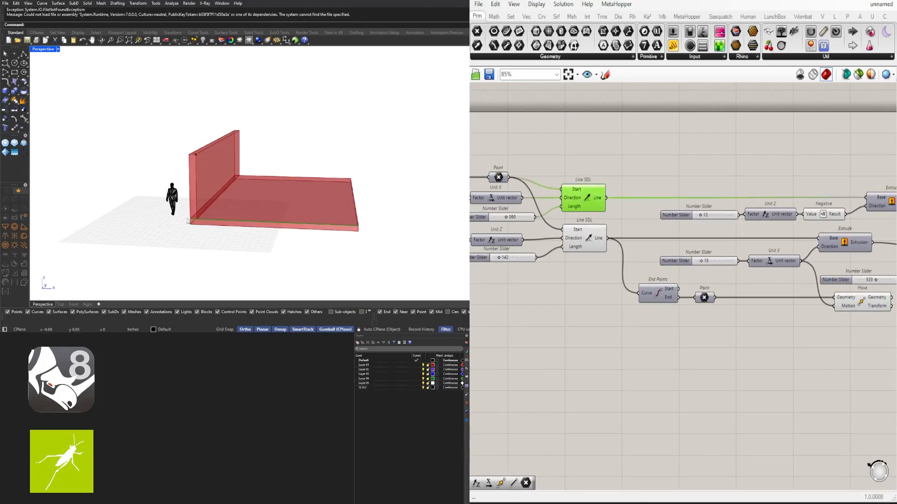
right_click_drag(744, 336, 714, 311)
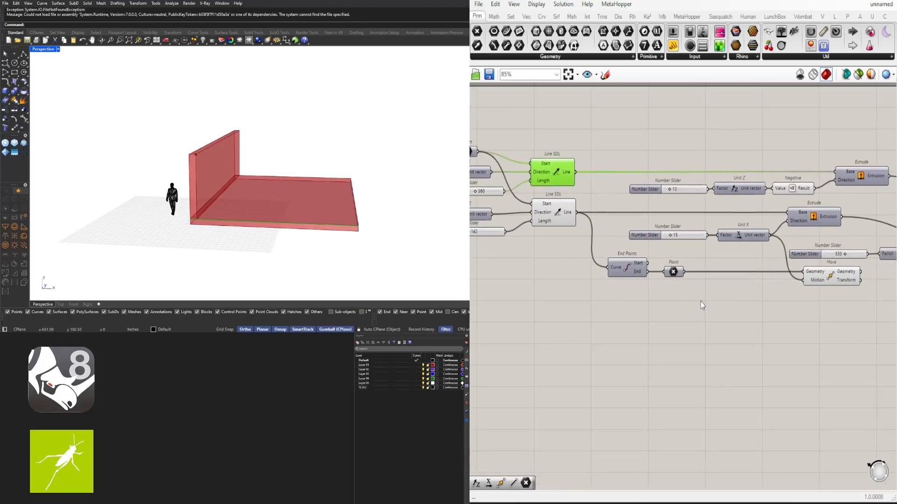
left_click_drag(700, 304, 630, 300)
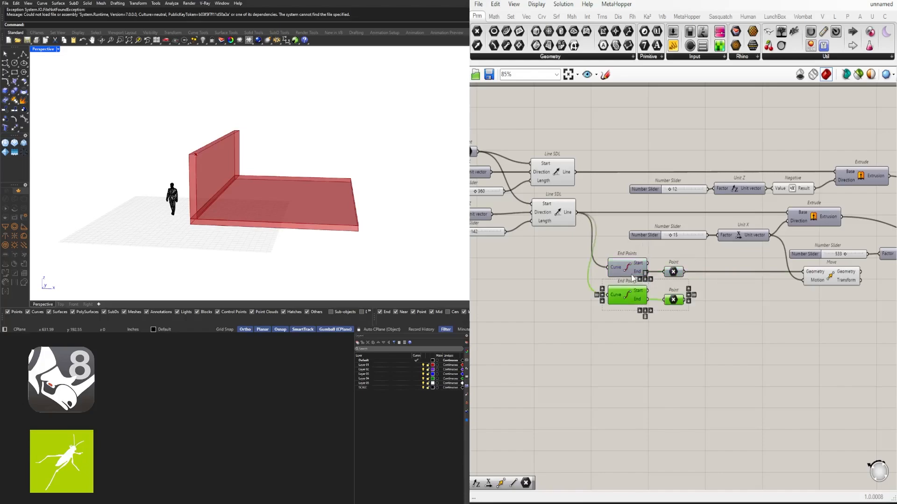
left_click(687, 326)
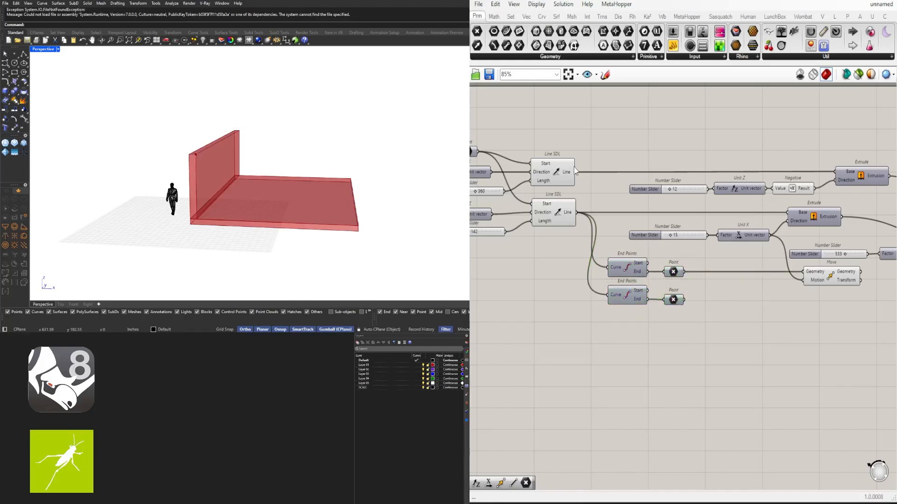
left_click_drag(576, 172, 608, 267)
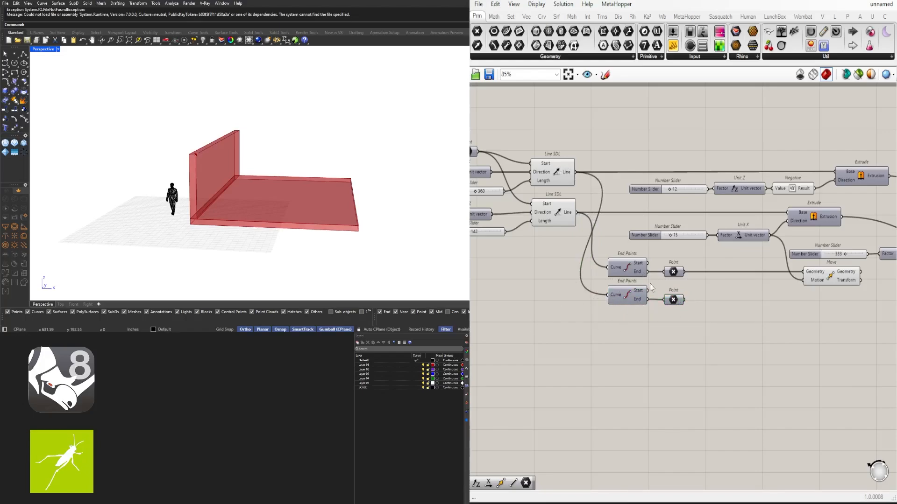
- Hide the preview of the duplicated End Points component while keeping its Point parameter previewed
left_click_drag(708, 326, 667, 294)
middle_click(680, 292)
left_click(626, 295)
middle_click(626, 296)
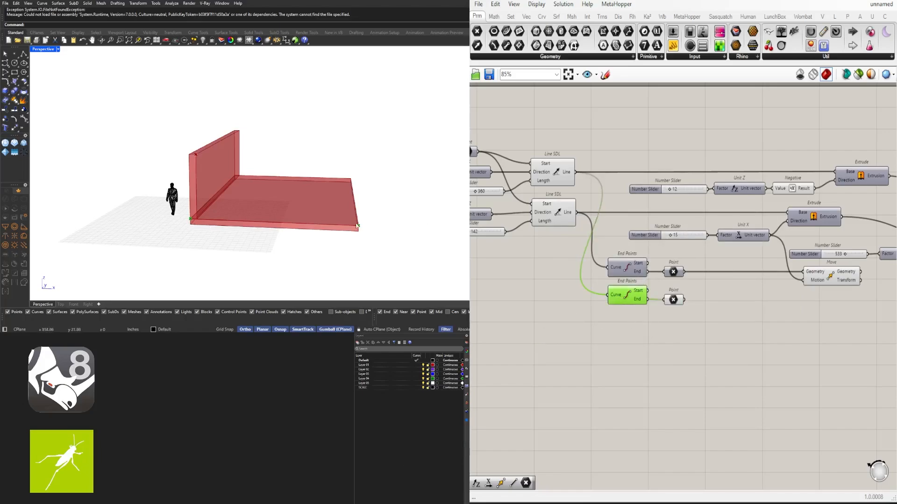
left_click(671, 301)
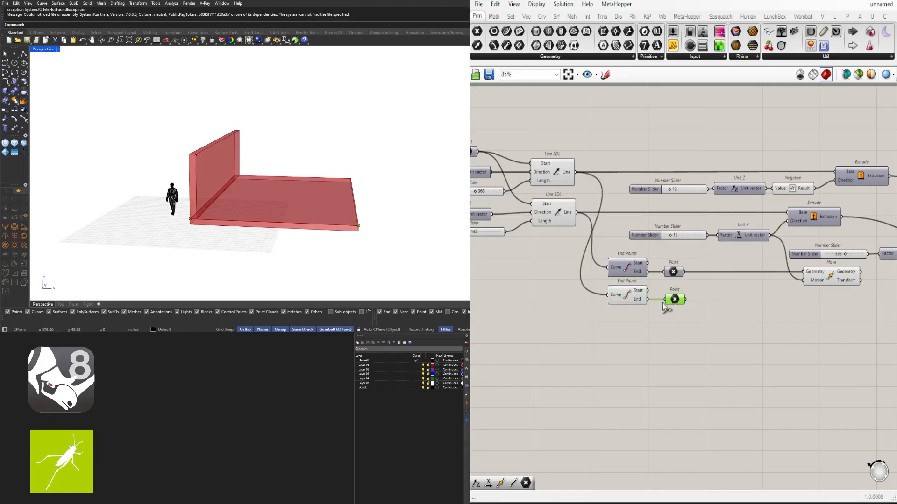
left_click(626, 295)
middle_click(626, 295)
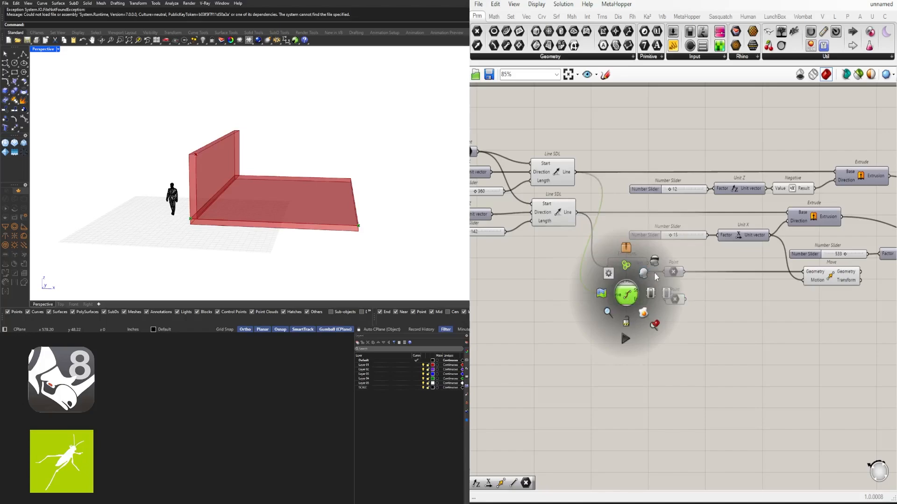
- Shift the lower Point parameter right past the Move component and connect a Point copy above it to Move's Geometry output
left_click(825, 278)
left_click(675, 301)
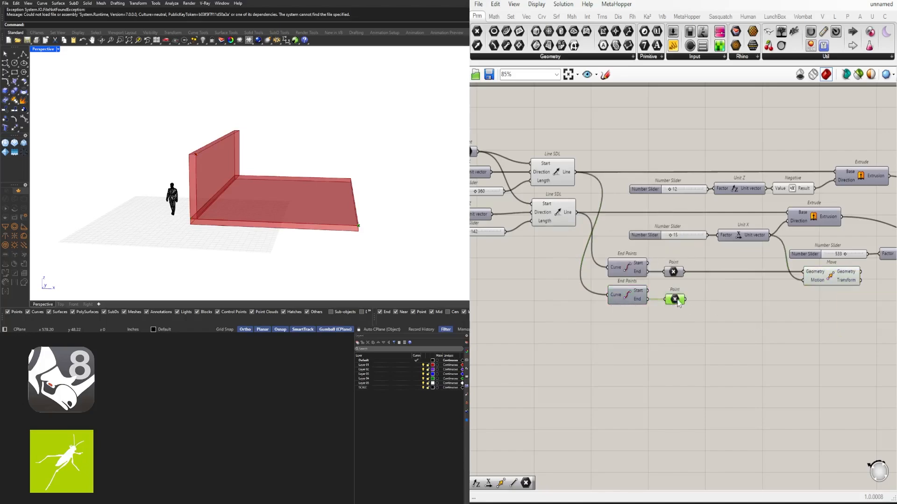
right_click_drag(834, 291, 765, 294)
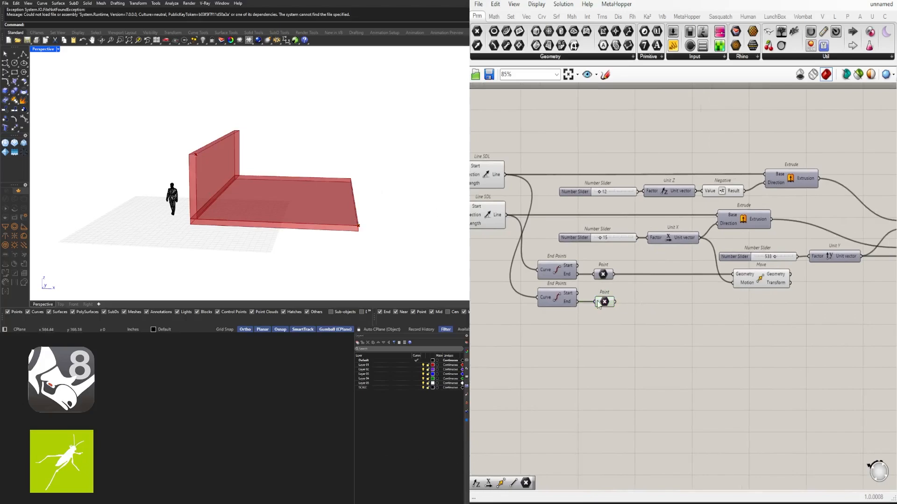
left_click_drag(598, 304, 818, 305)
scroll(818, 304, "up", 3)
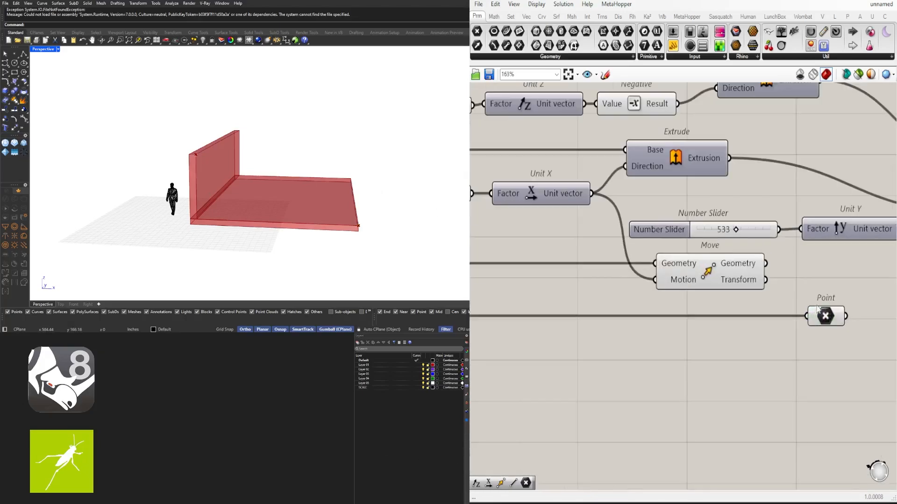
left_click(824, 316)
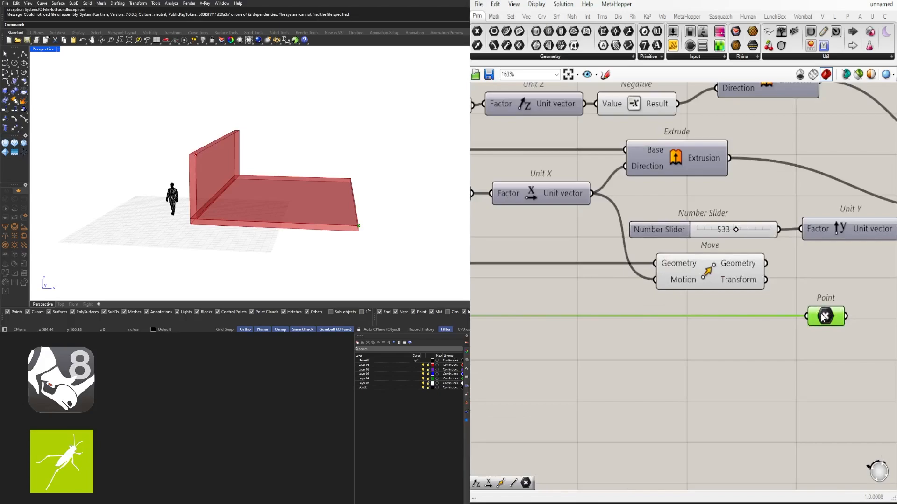
left_click_drag(823, 316, 826, 266, "alt")
left_click_drag(766, 263, 819, 261)
- Hide the preview of the Move component driven by Unit X
left_click_drag(751, 381, 705, 275)
middle_click(705, 276)
left_click(732, 243)
left_click(768, 369)
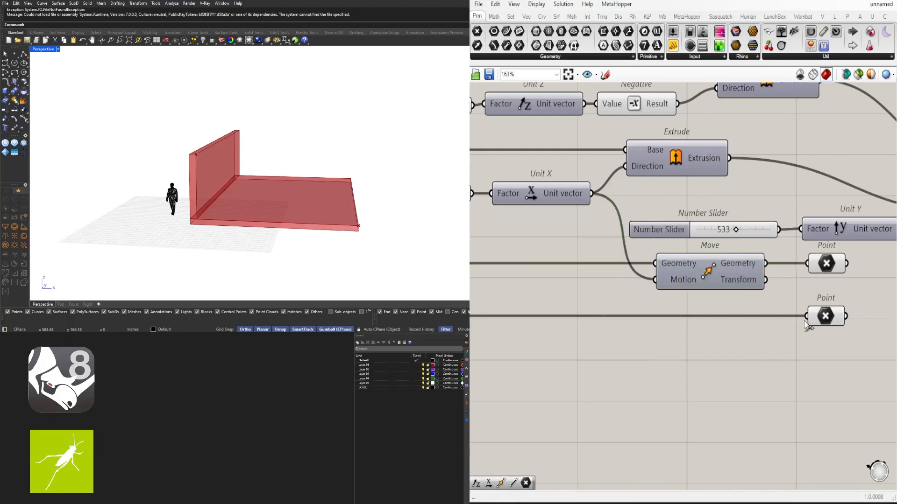
- Check the positions of the two aligned Point parameters on the wall's top and the slab's corner in the viewport
right_click_drag(839, 278, 755, 250)
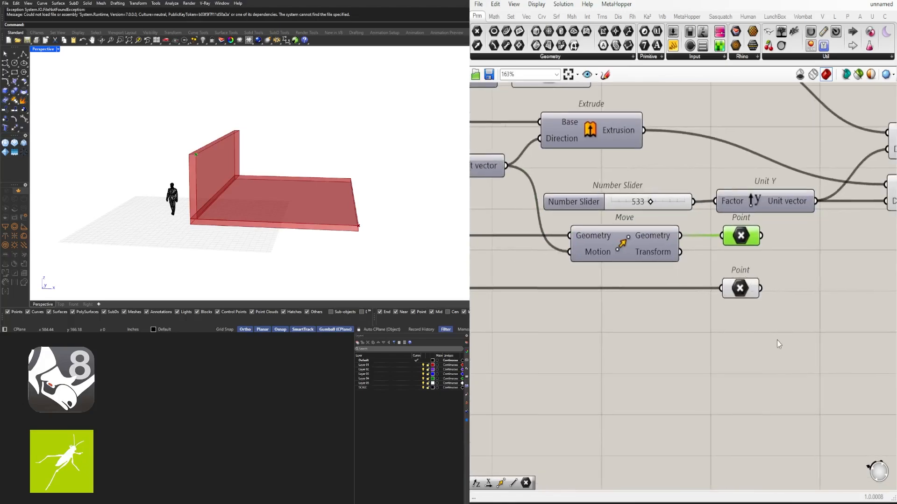
left_click_drag(777, 340, 552, 228)
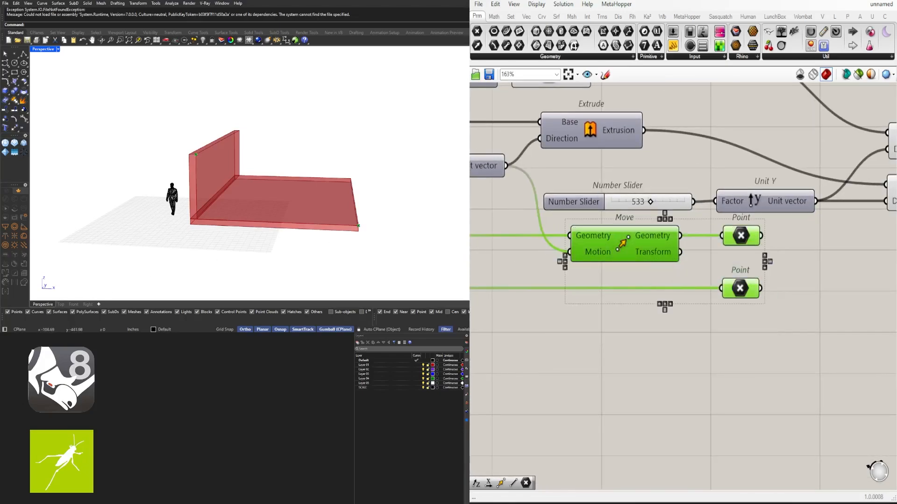
left_click(787, 342)
scroll(787, 342, "down", 2)
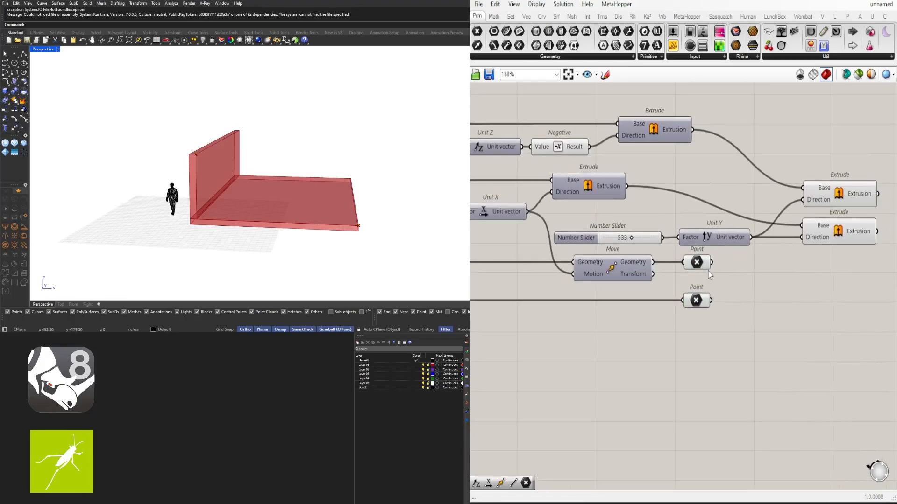
left_click(698, 302, "shift")
right_click_drag(343, 203, 223, 201)
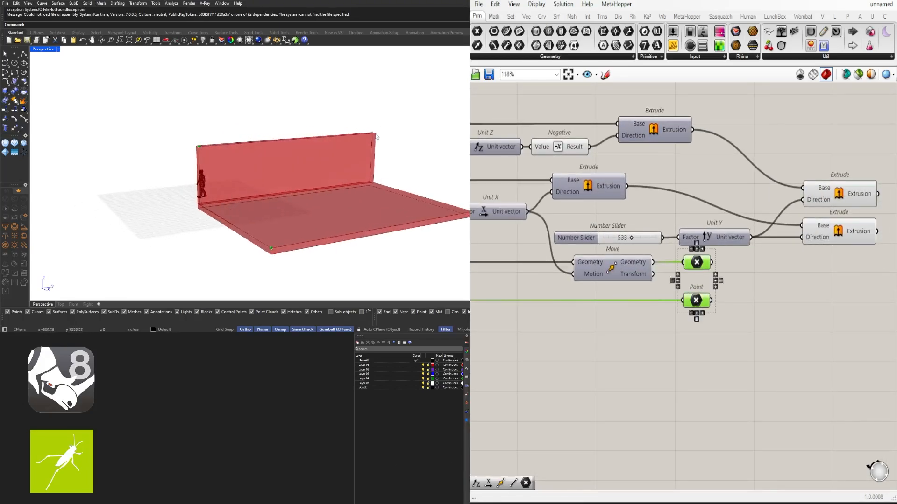
right_click_drag(324, 189, 372, 186)
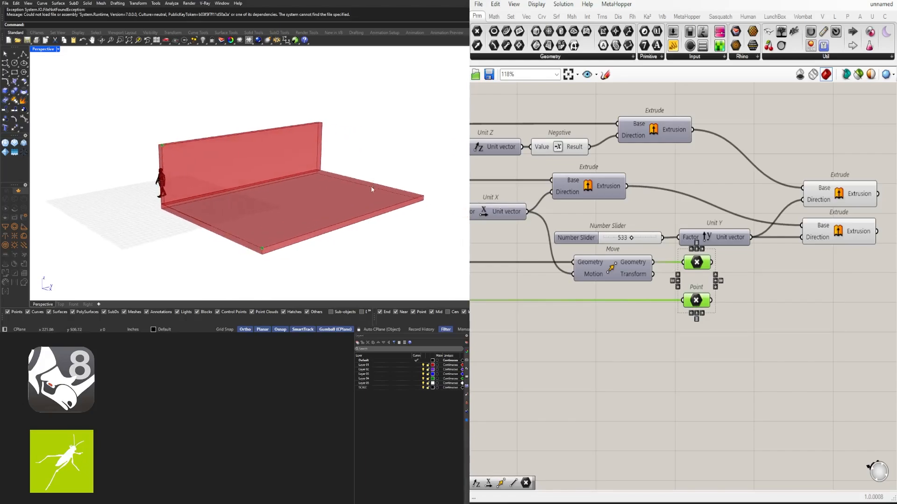
- Set the Unit Y slider to 409 to shorten the wall and floor slab
left_click(810, 227)
left_click(843, 199, "shift")
left_click(715, 236)
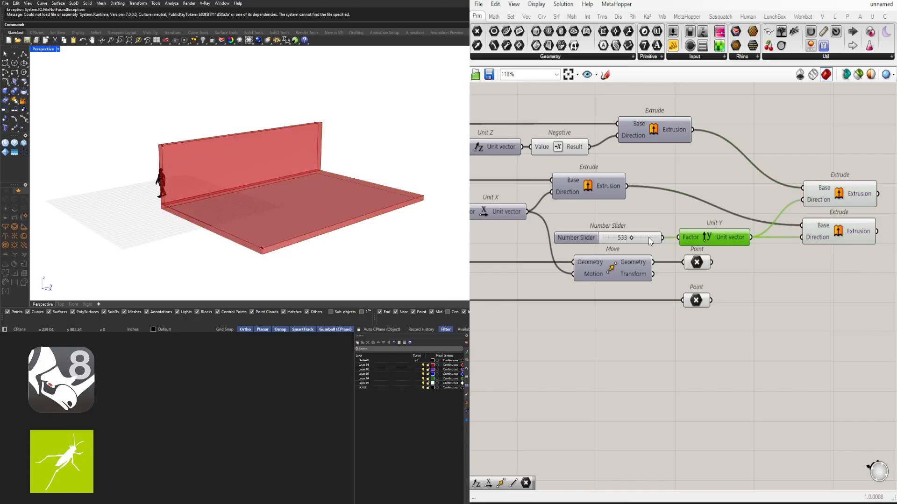
left_click(648, 240, "shift")
scroll(645, 234, "up", 3)
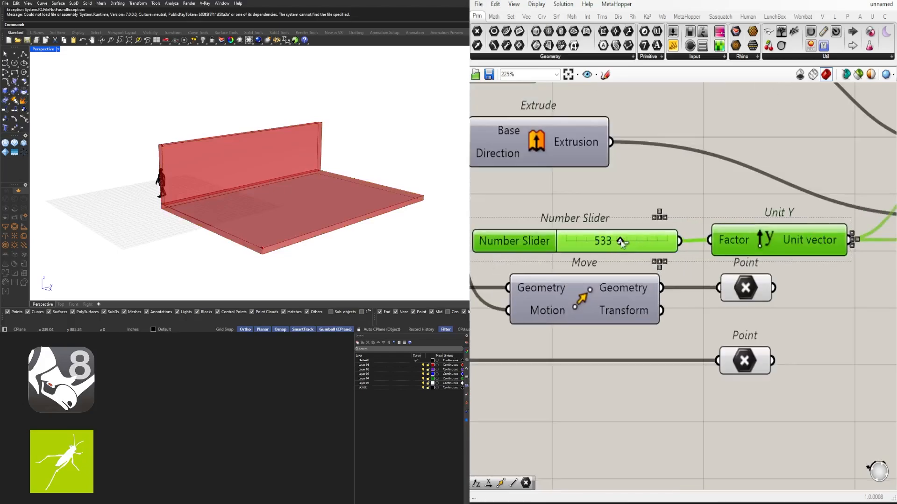
left_click_drag(621, 247, 610, 248)
scroll(610, 249, "down", 5)
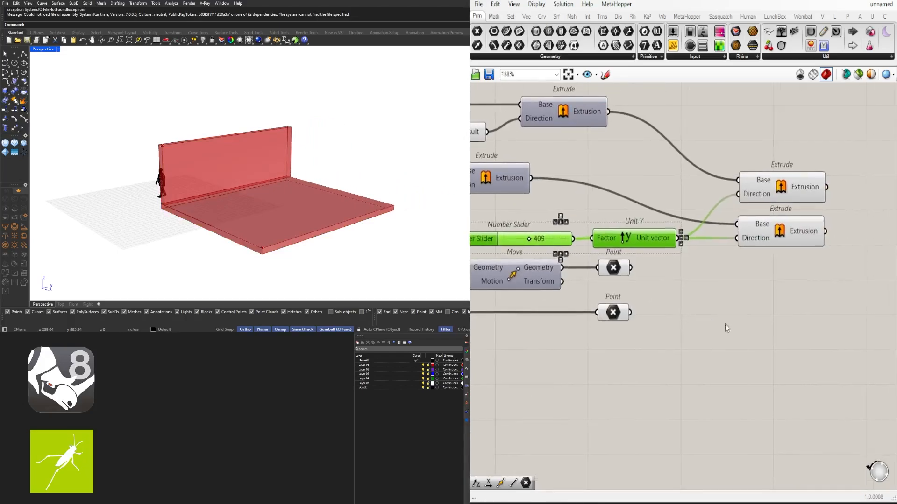
- Place a second Move component, wiring the upper Point into Geometry and the Unit Y vector into Motion
right_click_drag(702, 323, 797, 266)
left_click_drag(815, 296, 487, 237)
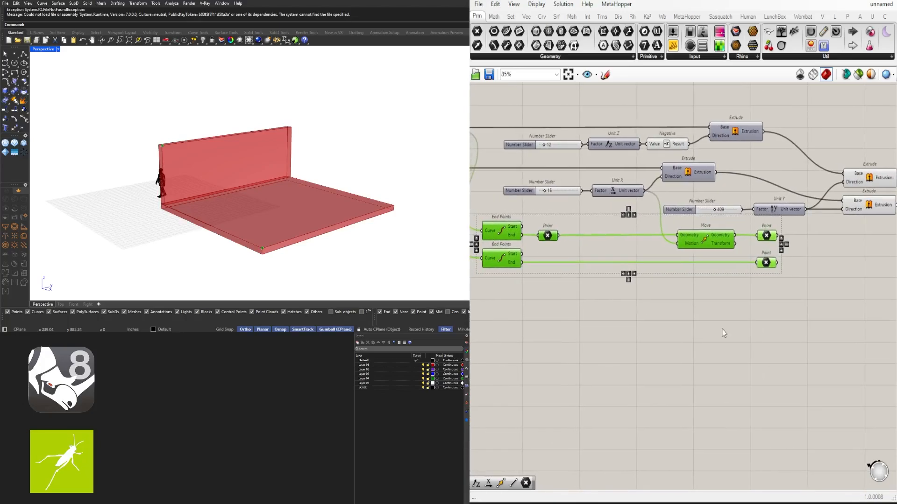
left_click(722, 329)
right_click_drag(864, 300, 794, 308)
double_click(793, 268)
type("MOVING")
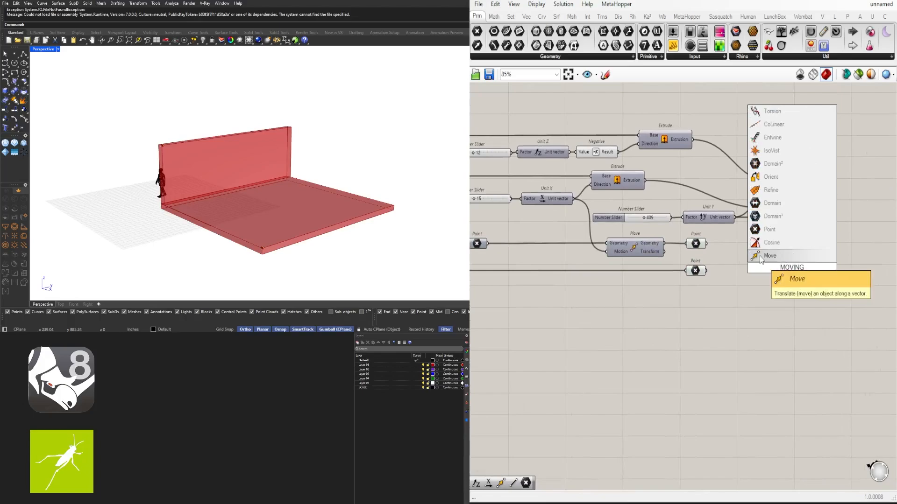
left_click(760, 256)
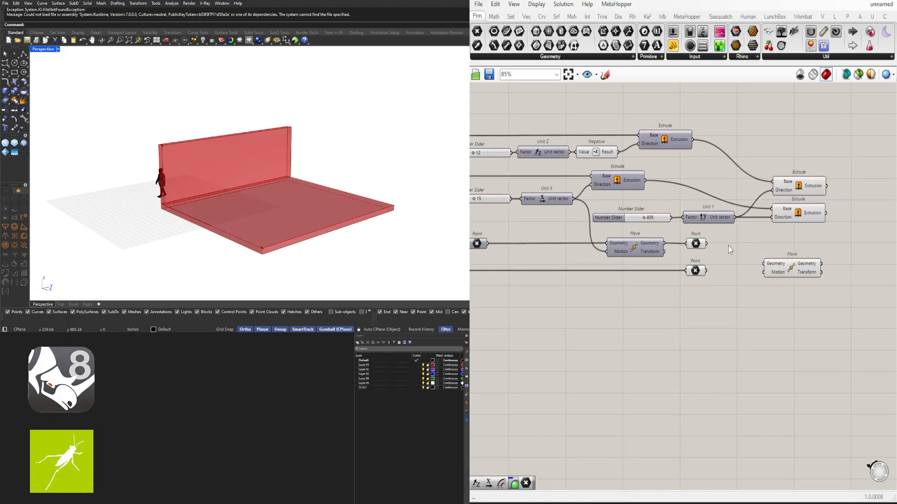
left_click(696, 244)
left_click_drag(706, 243, 727, 251)
left_click_drag(775, 276, 793, 255)
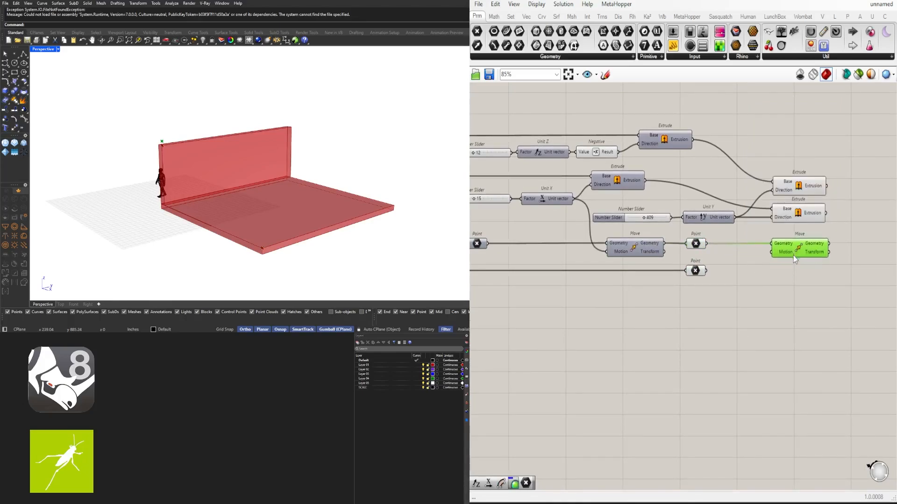
left_click(700, 220)
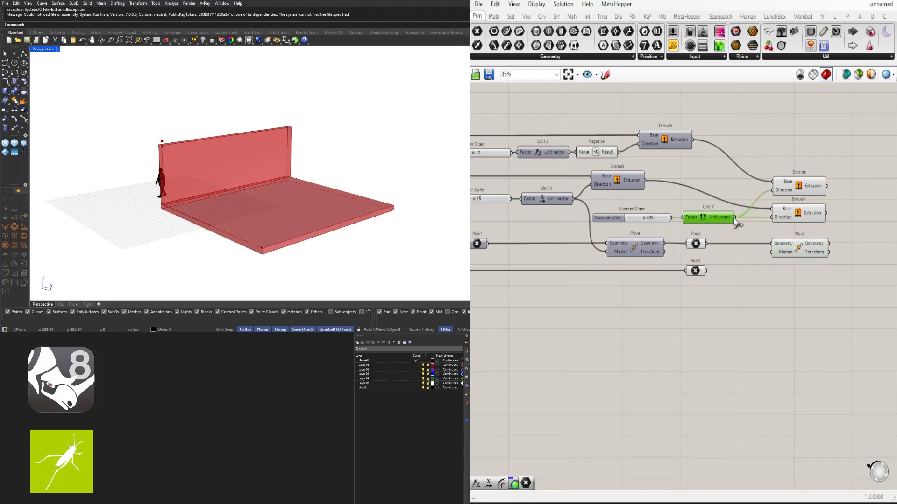
left_click_drag(734, 217, 798, 277)
- Duplicate the Unit Y Move component below itself and wire the lower Point into the copy's Geometry input
left_click(807, 255)
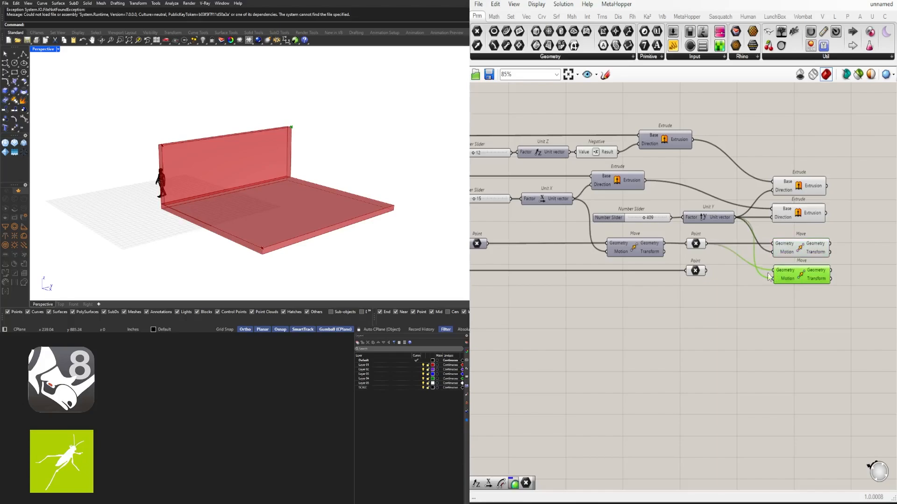
left_click_drag(707, 271, 771, 270)
left_click(790, 252, "shift")
left_click(723, 256)
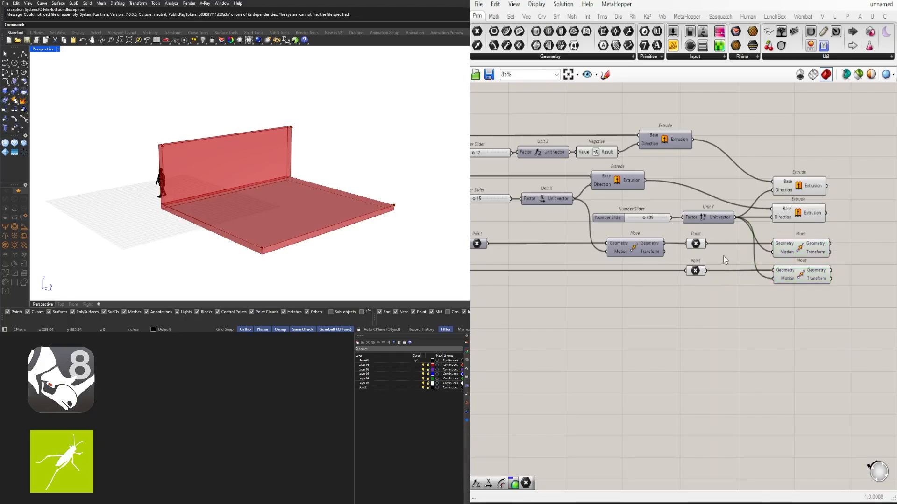
left_click(697, 247)
left_click(786, 249, "shift")
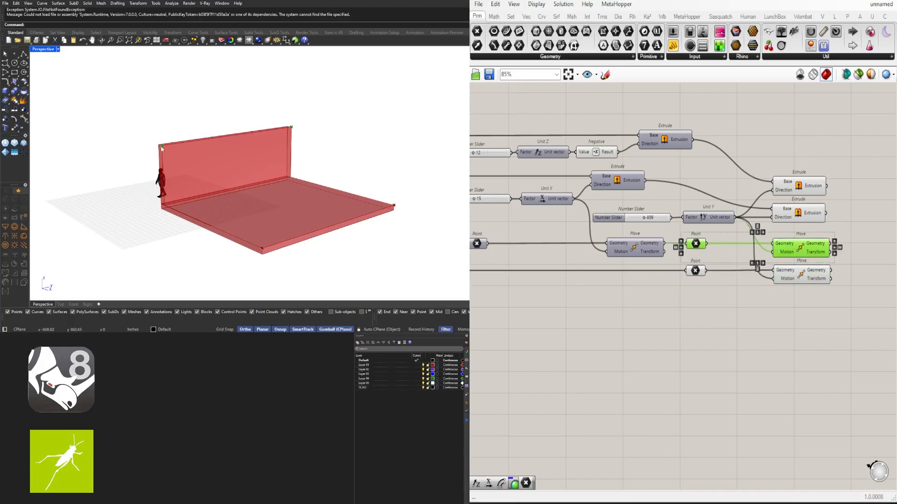
- Shift the two Unit Y Move components slightly down the canvas, below the row of the upper Point
left_click(869, 377)
right_click_drag(819, 343, 768, 309)
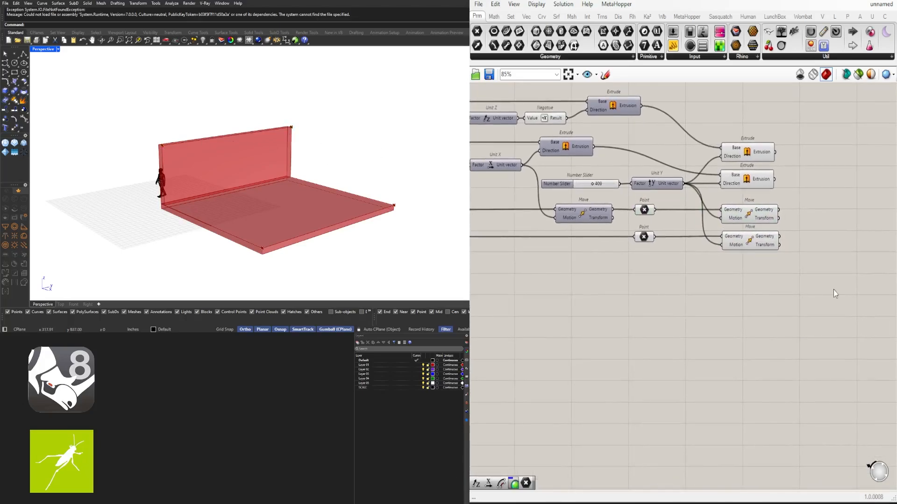
left_click_drag(834, 291, 739, 240)
- Place a two-point Line component, wiring the upper Point into Start Point and the upper Unit Y Move's Geometry into End Point
double_click(805, 232)
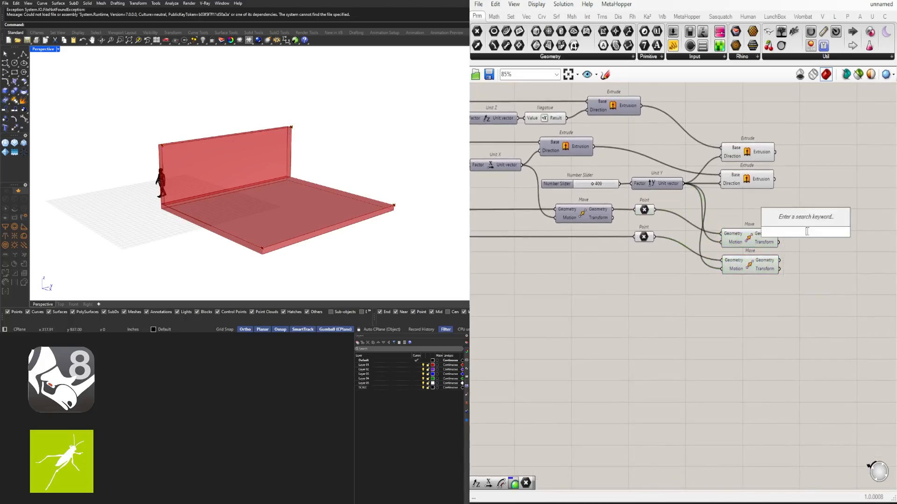
type("LINE")
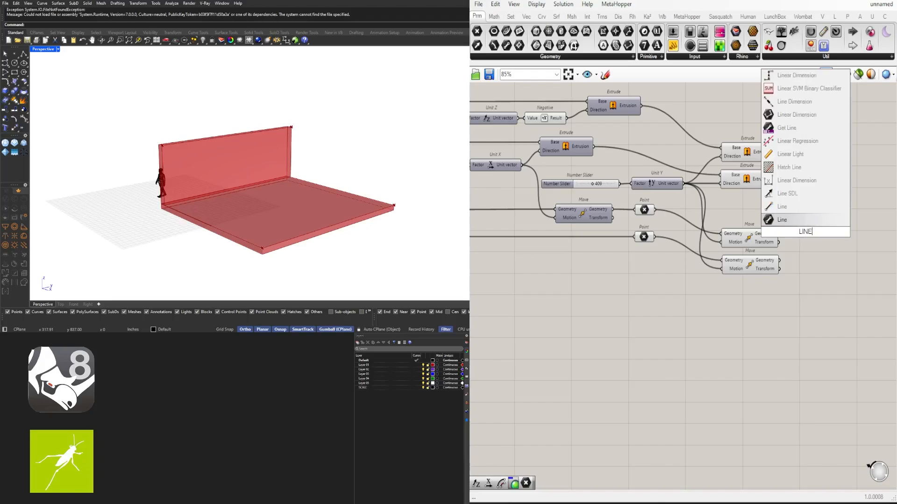
left_click(787, 220)
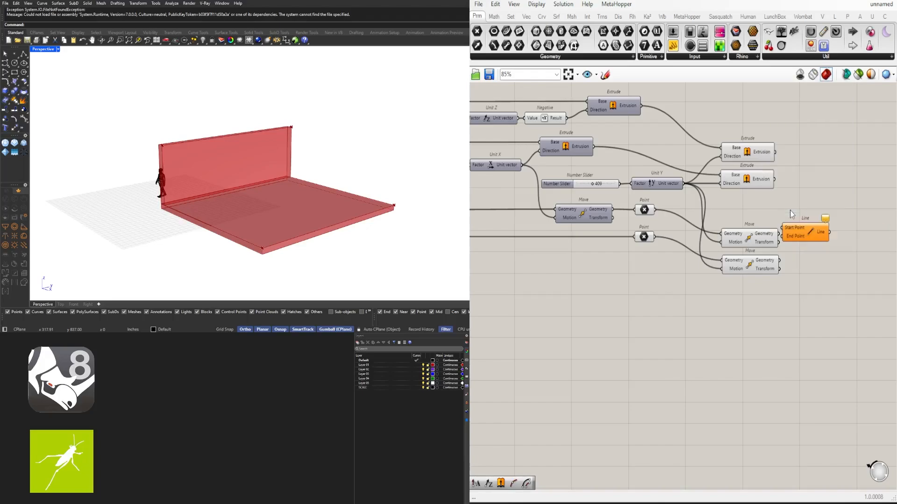
left_click(645, 212)
left_click(737, 231)
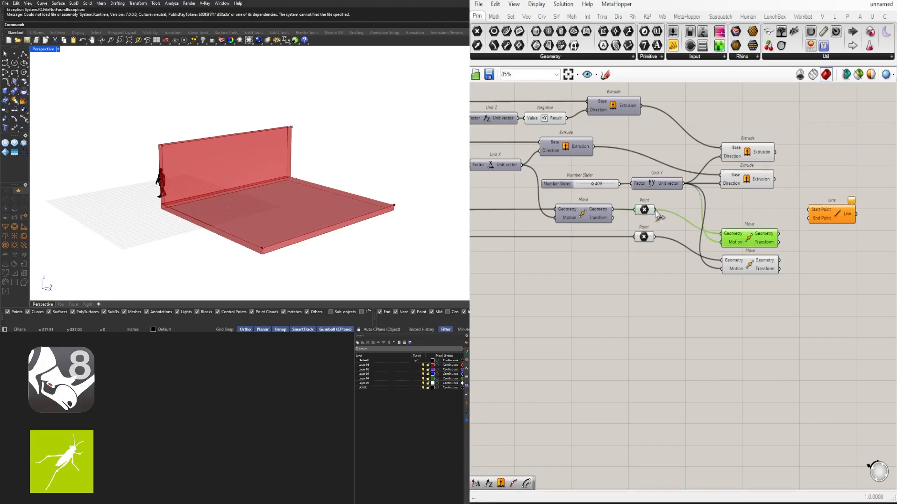
left_click_drag(656, 210, 831, 217)
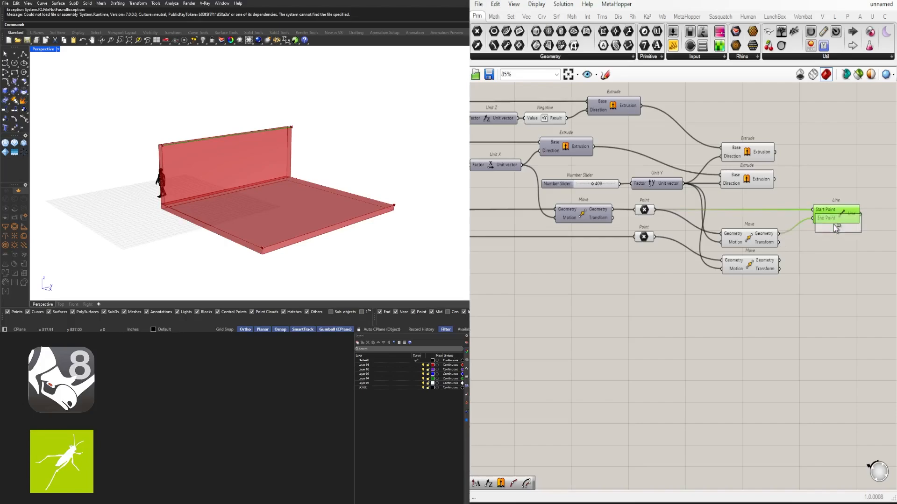
- Duplicate the Line component below itself, wiring the lower Point into Start Point and the lower Unit Y Move's Geometry into End Point
left_click_drag(833, 263, 832, 262, "alt")
left_click(645, 239)
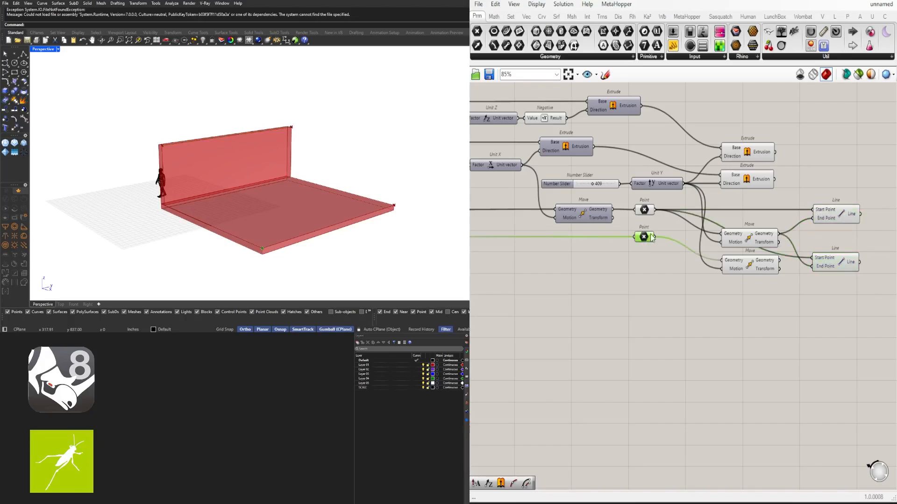
left_click_drag(654, 237, 839, 239)
right_click_drag(826, 275, 707, 272)
left_click_drag(779, 309, 713, 205)
left_click(740, 309)
- Check in the viewport where the two lines run along the wall's top and the slab's edge
right_click_drag(190, 188, 249, 184)
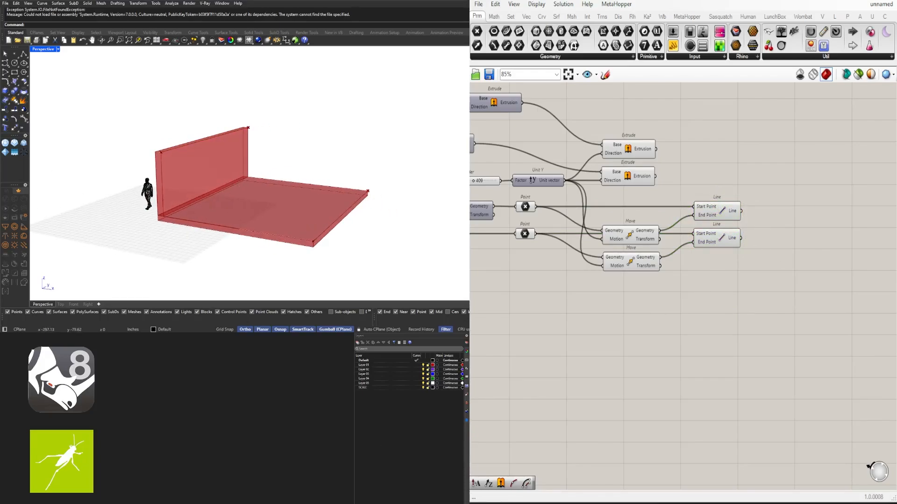
left_click(719, 215)
left_click(722, 235, "shift")
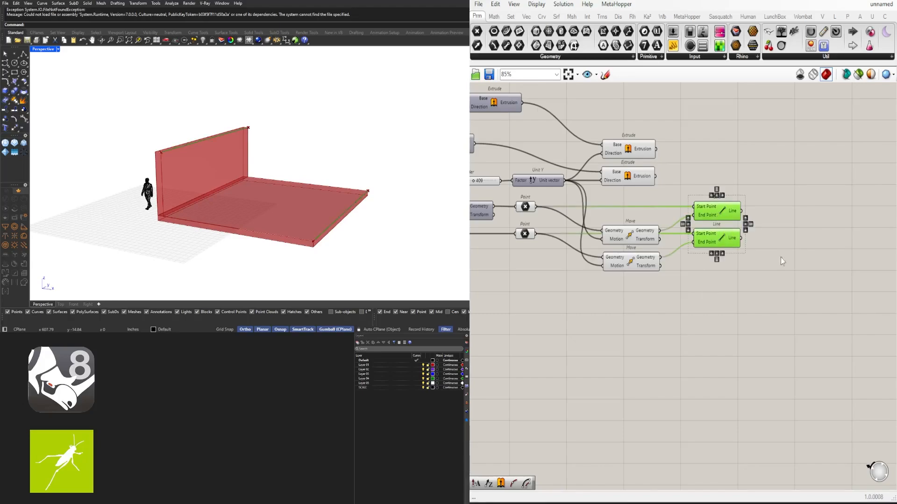
left_click(781, 257)
left_click(731, 209)
left_click(719, 236)
left_click(759, 240)
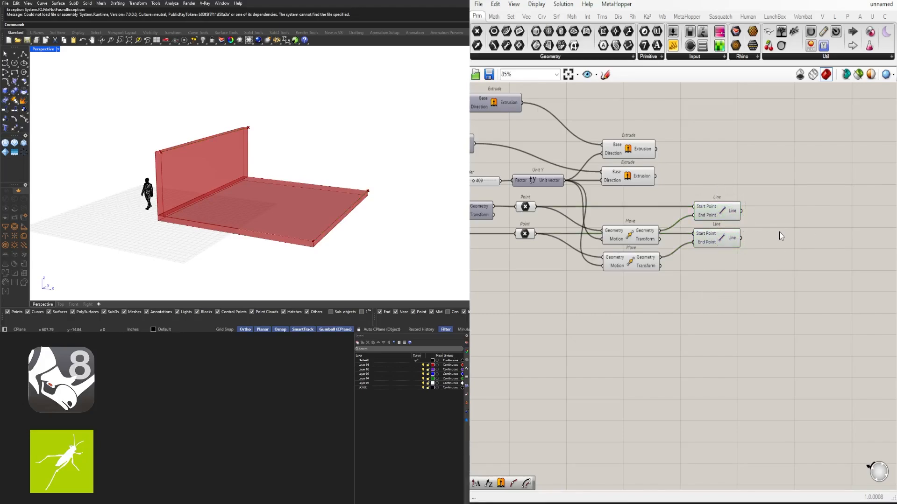
- Add a Curve Middle component fed by the upper Line, and a duplicate of it fed by the lower Line
double_click(779, 232)
type("MIN")
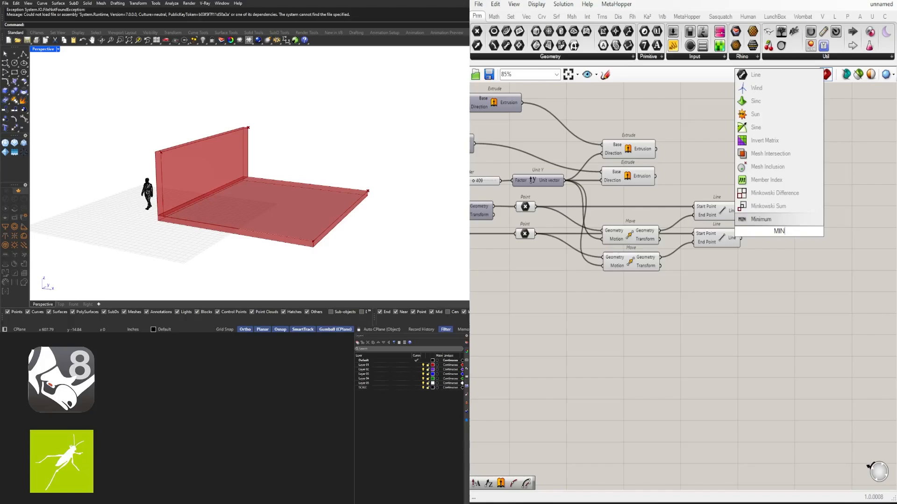
key("BackSpace")
type("D")
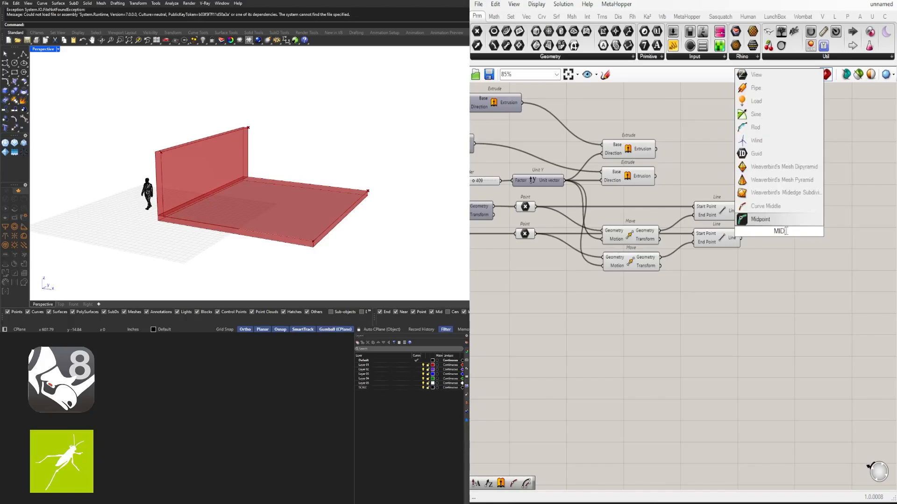
left_click(765, 207)
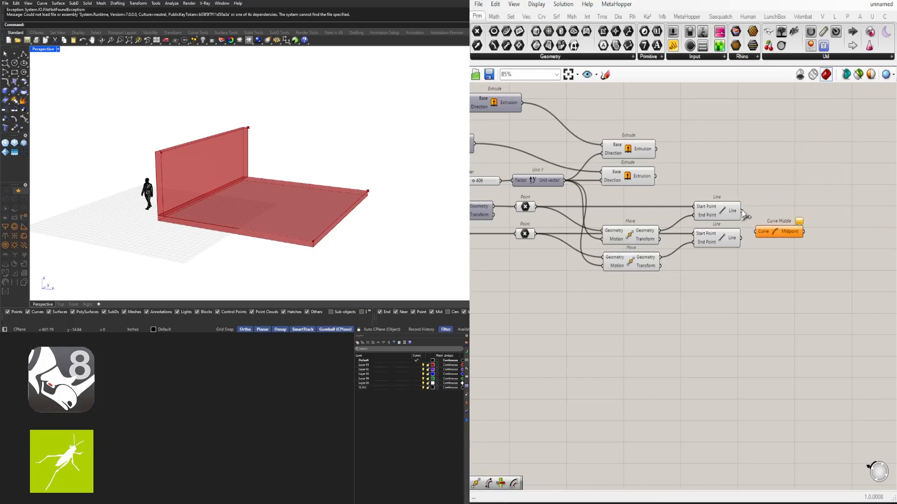
left_click_drag(742, 213, 778, 238)
left_click(766, 248)
scroll(692, 268, "down", 2)
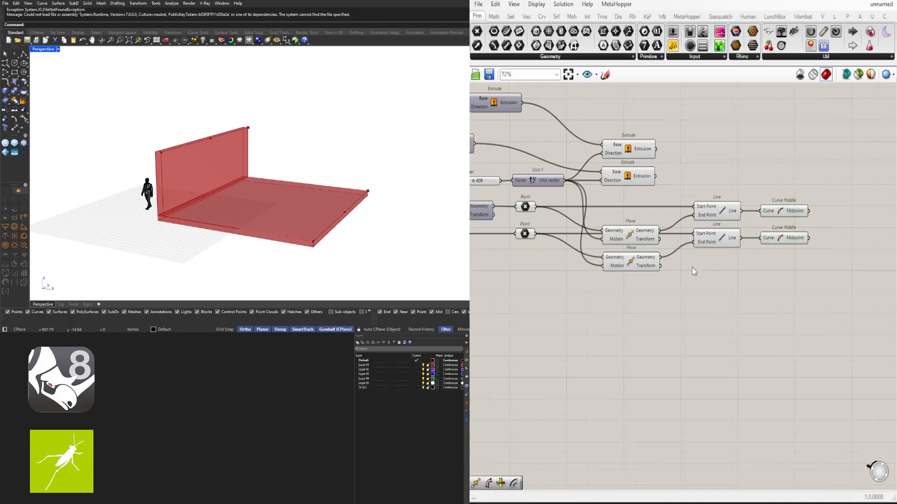
- Place an Arc 3Pt component in the free canvas area below the Line components
right_click_drag(267, 176, 174, 171)
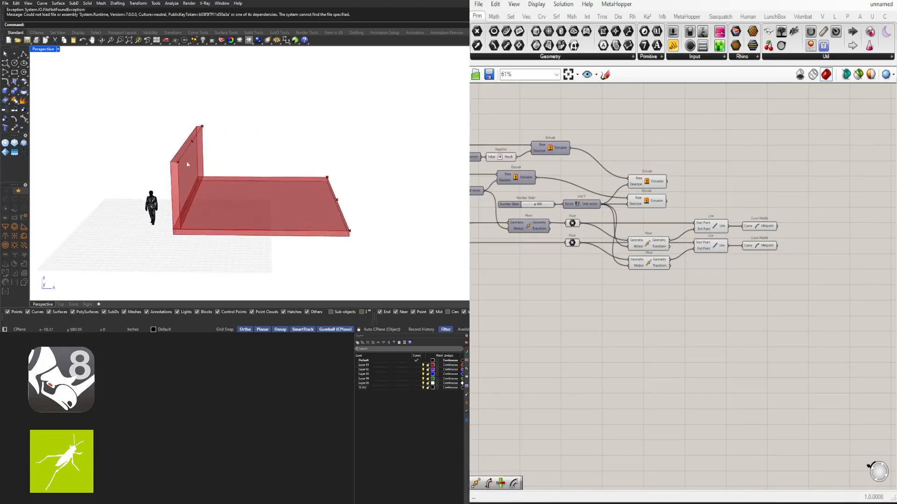
double_click(745, 227)
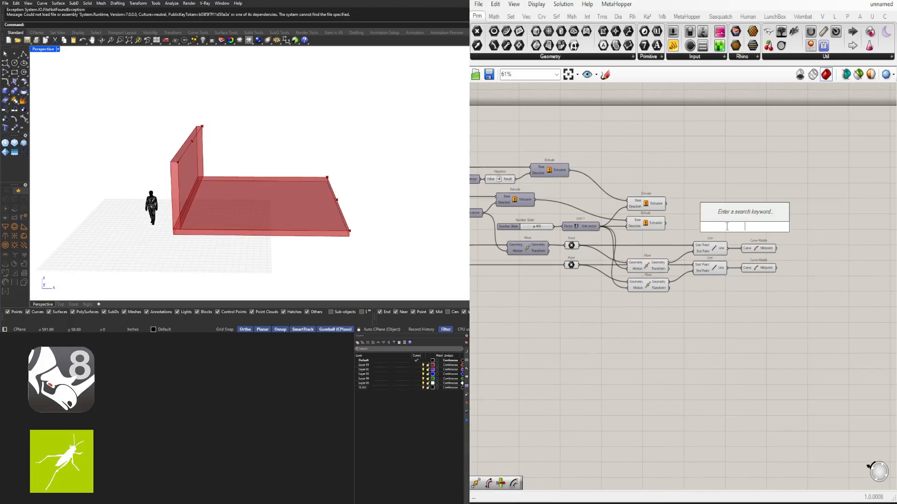
type("AR")
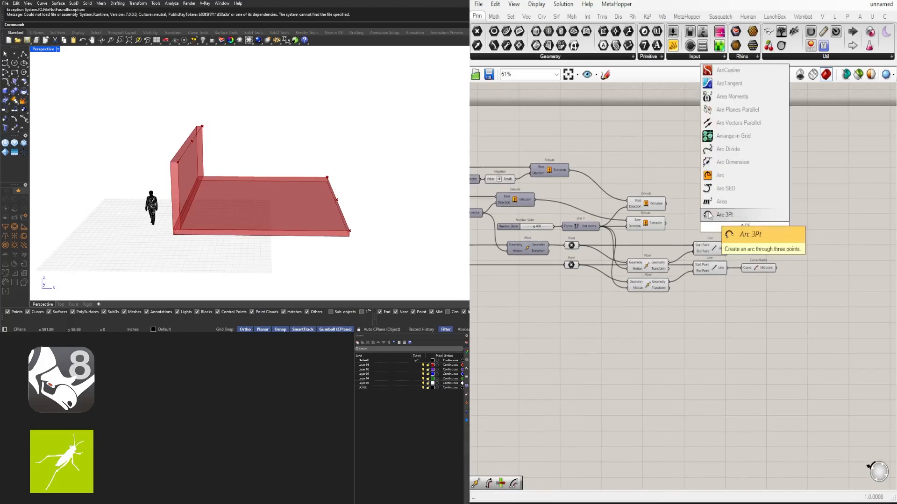
left_click(708, 215)
left_click_drag(746, 227, 713, 324)
right_click_drag(658, 290, 662, 234)
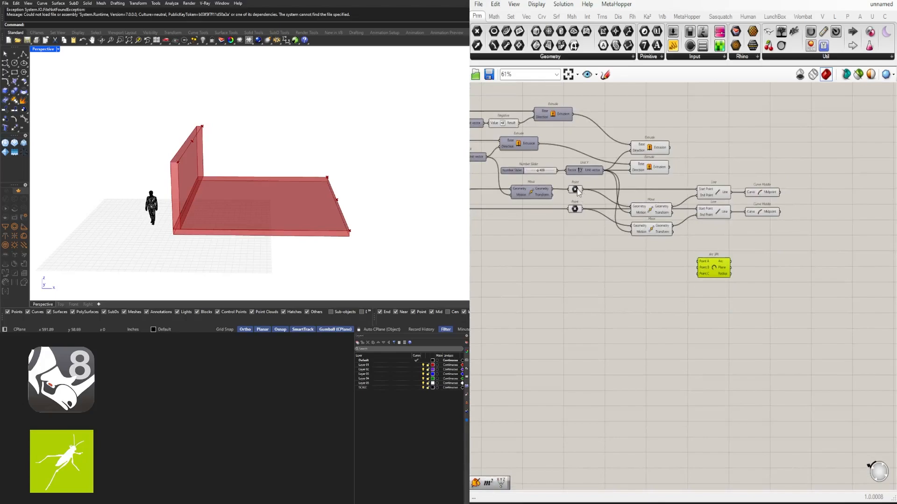
- Examine the positions of the upper and lower Point parameters in the viewport as candidate ends for the arc
left_click(578, 191)
left_click(648, 211)
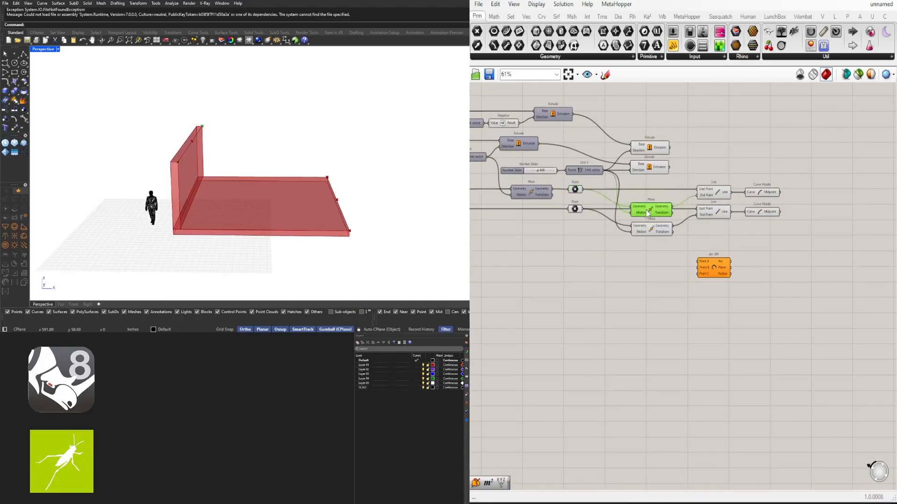
left_click(576, 191)
left_click(577, 210, "shift")
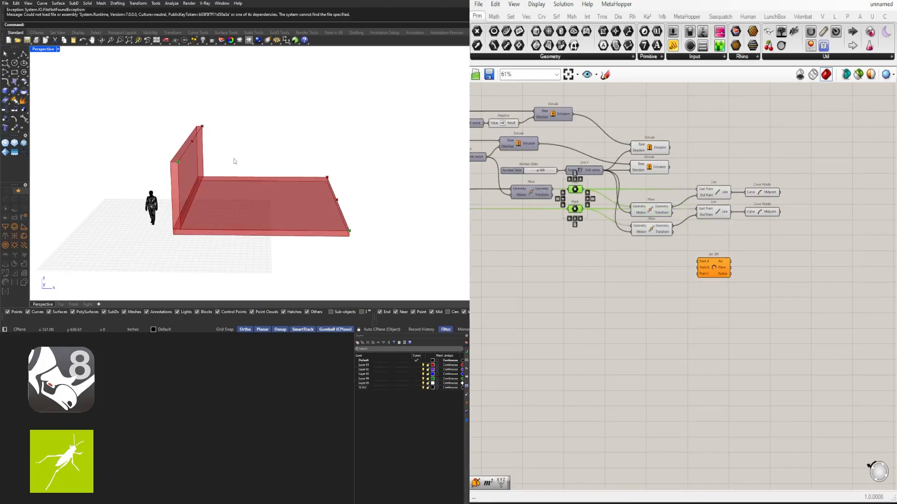
scroll(699, 285, "up", 3)
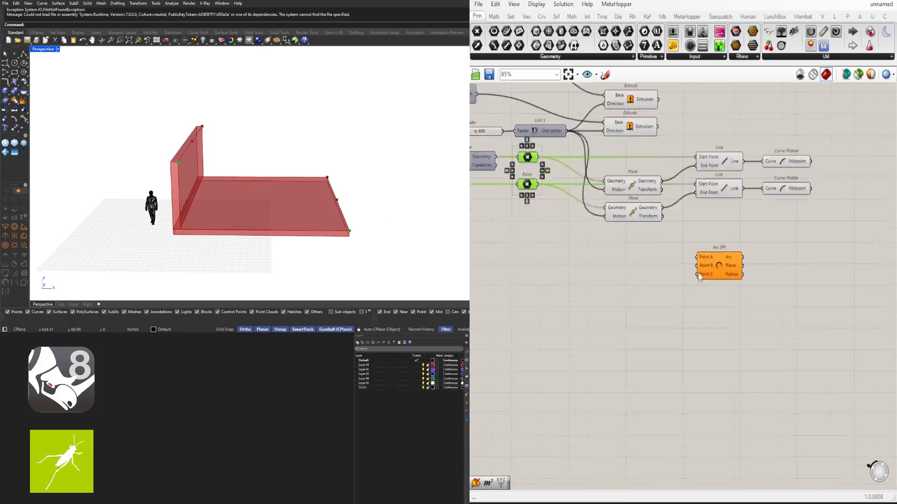
left_click(727, 257)
right_click_drag(537, 201, 629, 195)
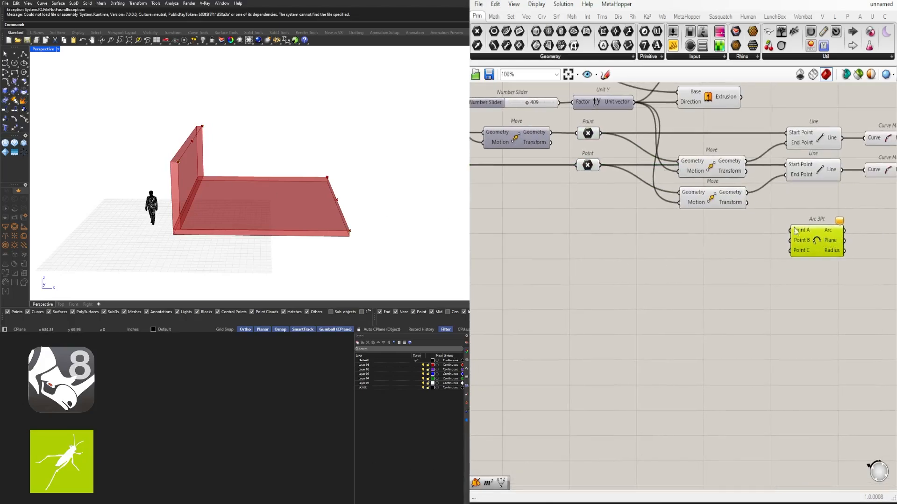
scroll(655, 183, "down", 1)
left_click(601, 141)
left_click(599, 167, "shift")
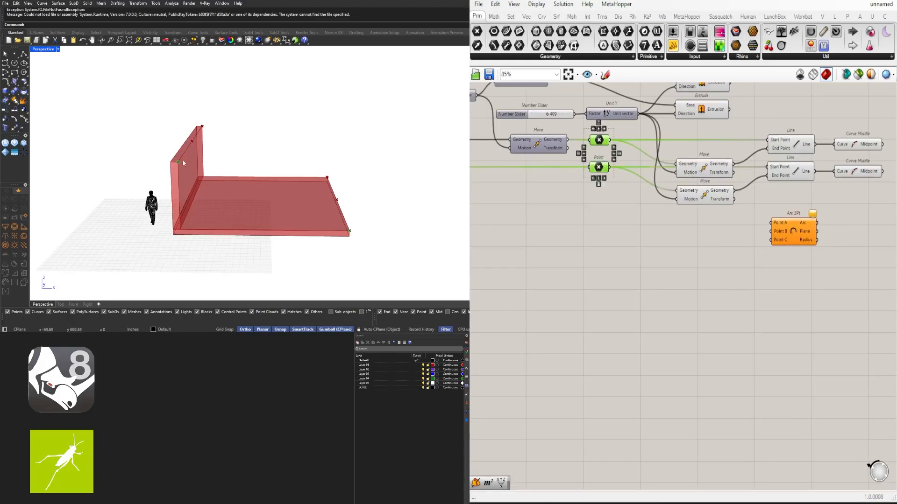
scroll(511, 316, "down", 3)
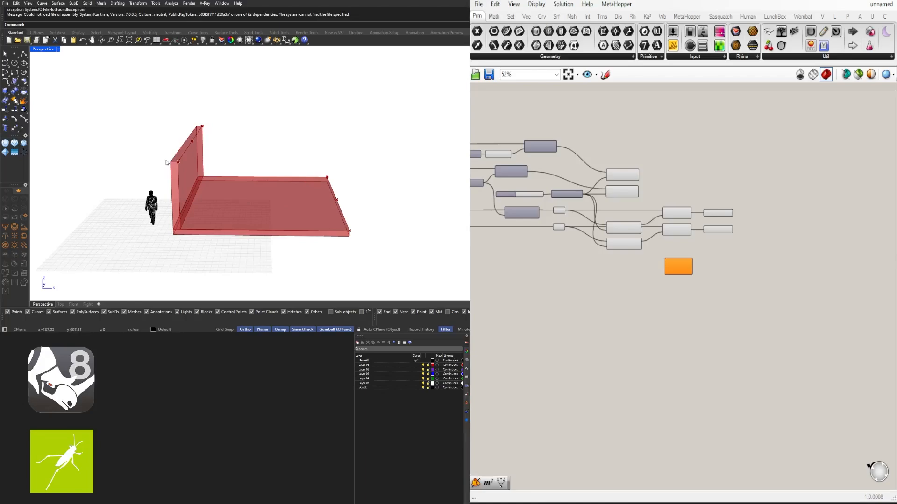
scroll(575, 245, "up", 3)
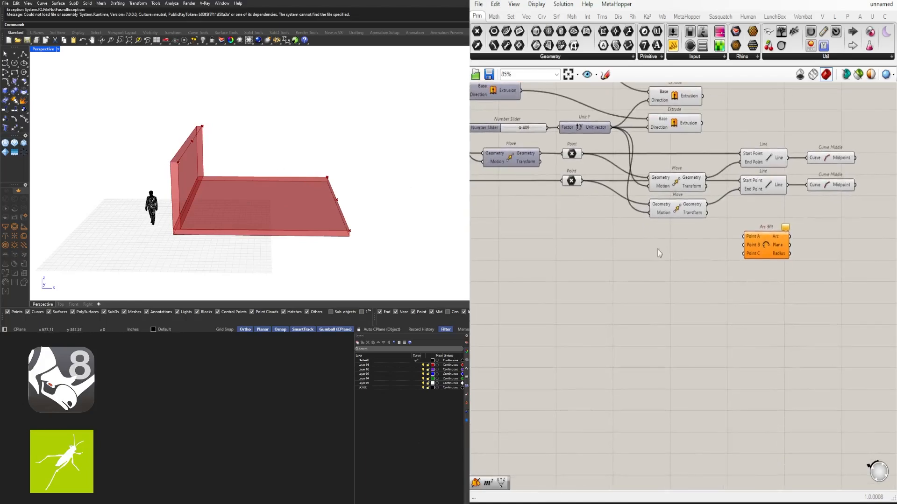
- Place a third Line component below the Moves, wiring the upper Point into Start Point and the lower Point into End Point
double_click(685, 295)
type("LINE")
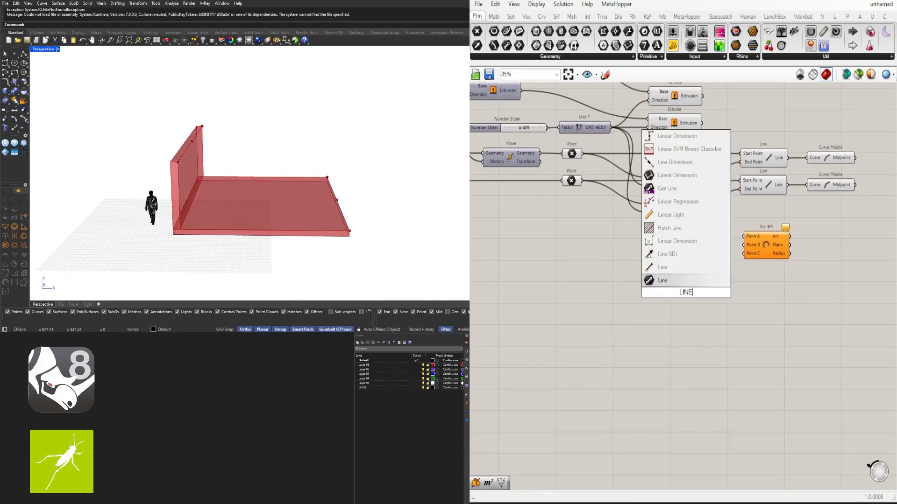
left_click(669, 279)
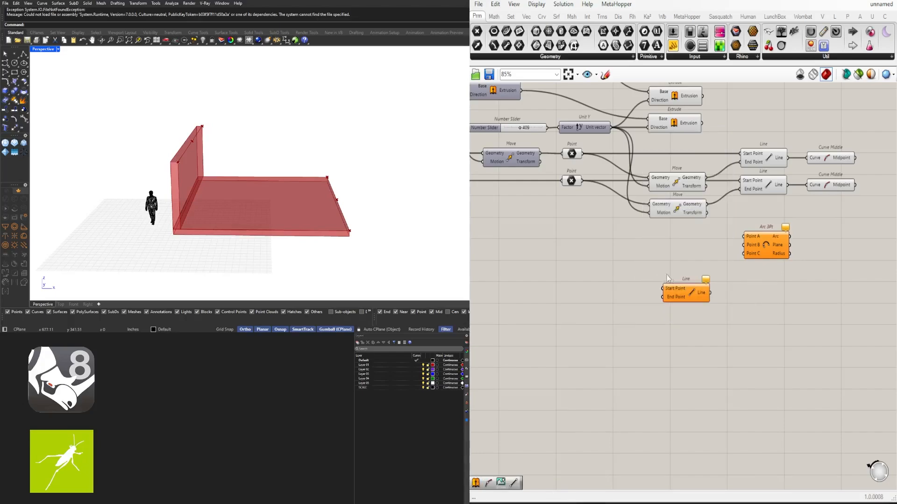
left_click_drag(583, 154, 648, 247)
left_click_drag(582, 181, 677, 236)
left_click(571, 181)
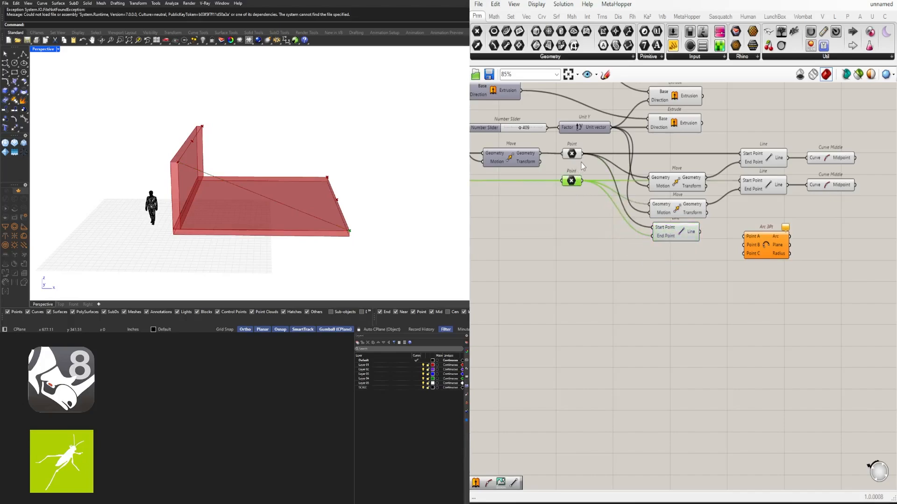
left_click(573, 154)
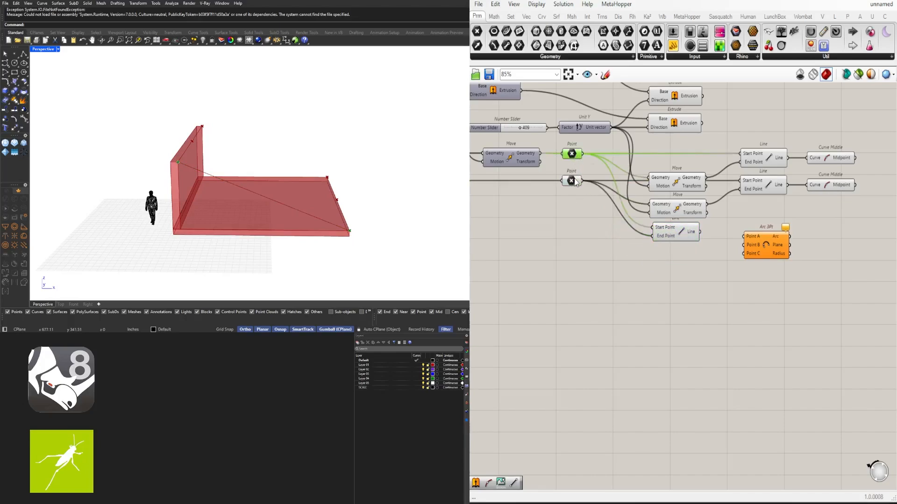
left_click(677, 233)
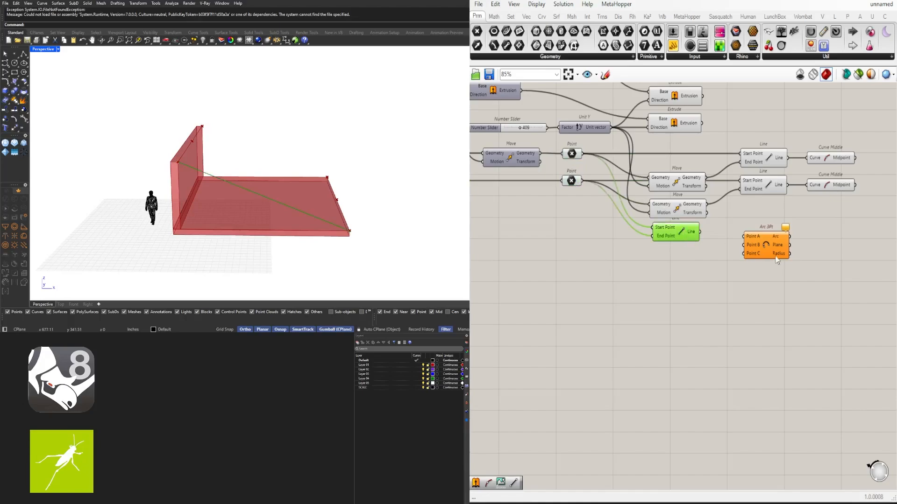
- Shift the Arc 3Pt component aside and add a Curve Middle component fed by the diagonal Line between the two Points
left_click_drag(775, 256, 857, 255)
double_click(732, 242)
type("M")
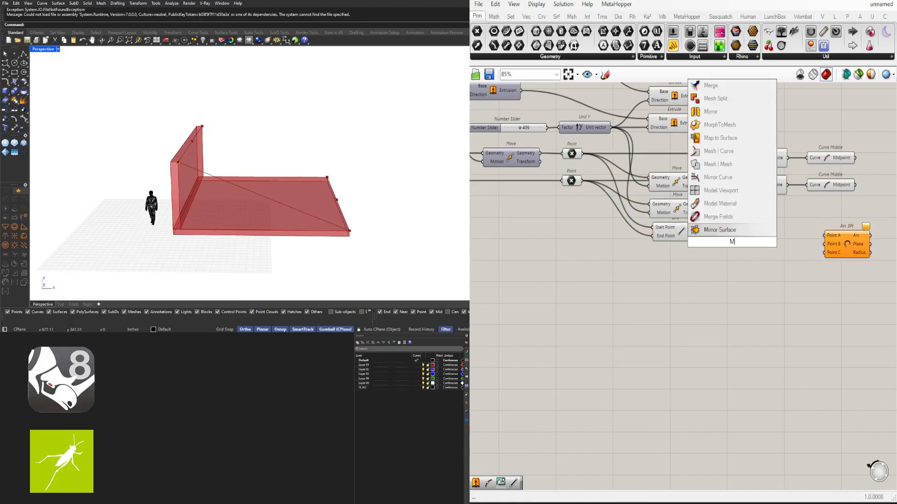
type("ID")
left_click(699, 217)
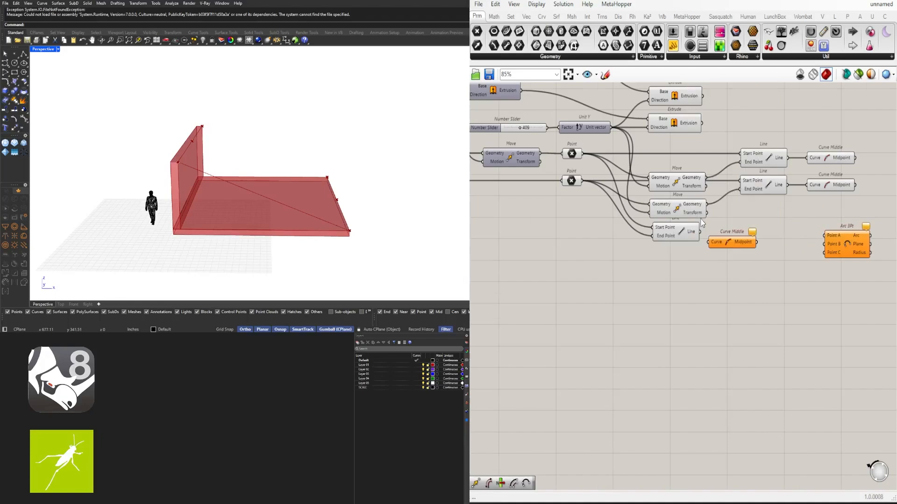
scroll(699, 219, "up", 3)
left_click_drag(700, 236, 734, 250)
scroll(772, 270, "down", 4)
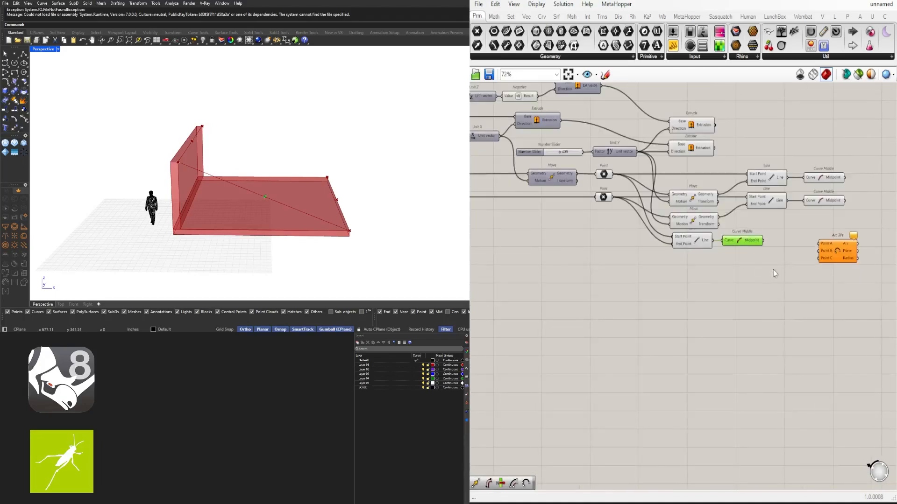
- Wire the upper Point into Point A, the diagonal's Curve Middle into Point B and the lower Point into Point C of the Arc 3Pt
left_click(573, 182)
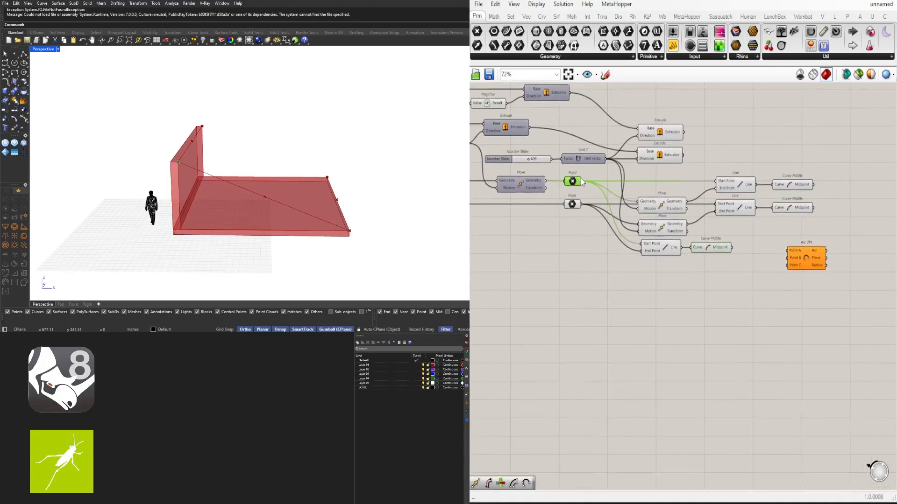
left_click_drag(581, 181, 760, 237)
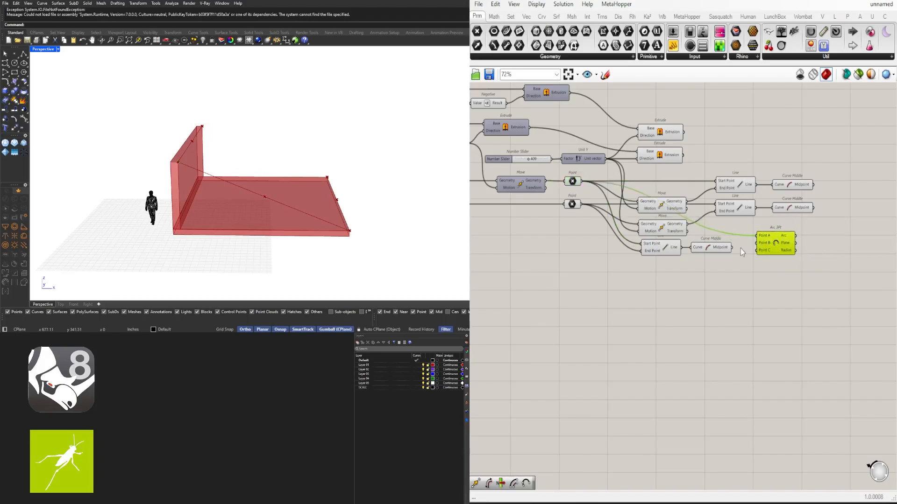
left_click_drag(732, 247, 755, 245)
left_click(574, 183)
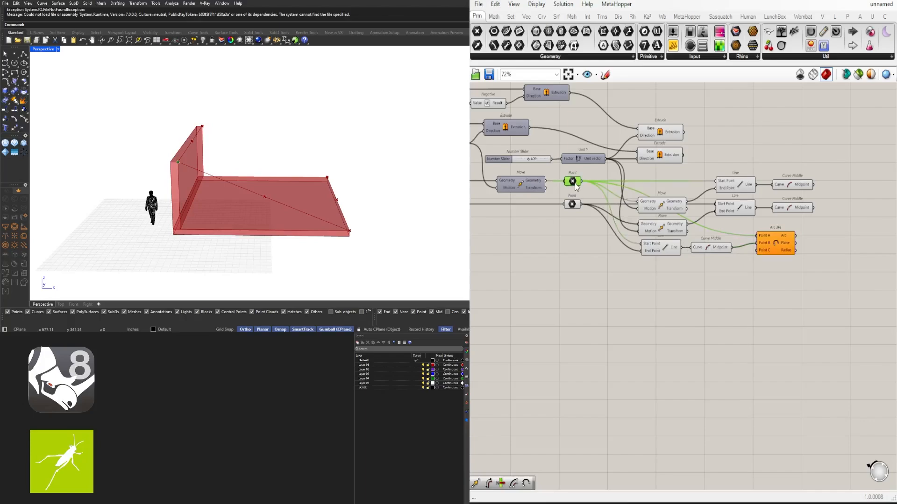
left_click(574, 206)
left_click_drag(581, 205, 770, 262)
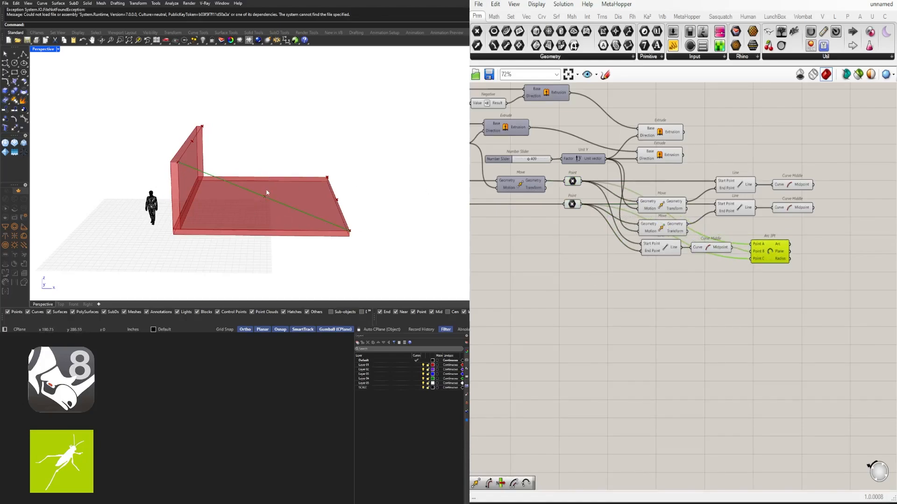
left_click(852, 313)
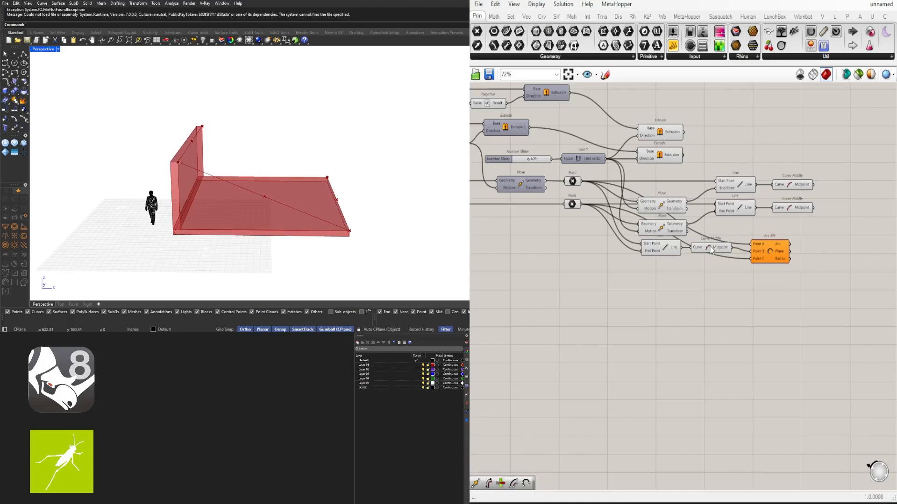
- Shift the Curve Middle and Arc 3Pt components together away from the diagonal Line to free space between them
left_click_drag(802, 295, 830, 249)
left_click(761, 261)
right_click_drag(657, 252, 544, 235)
left_click_drag(835, 281, 694, 220)
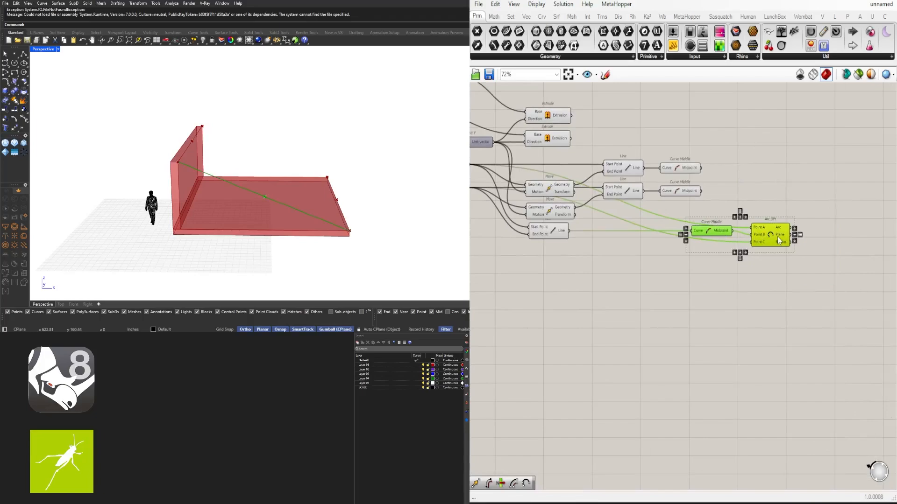
left_click(705, 268)
left_click_drag(706, 235, 709, 239)
- Add an Offset Curve component beside the diagonal Line and wire the Line into its Curve input
left_click(546, 233)
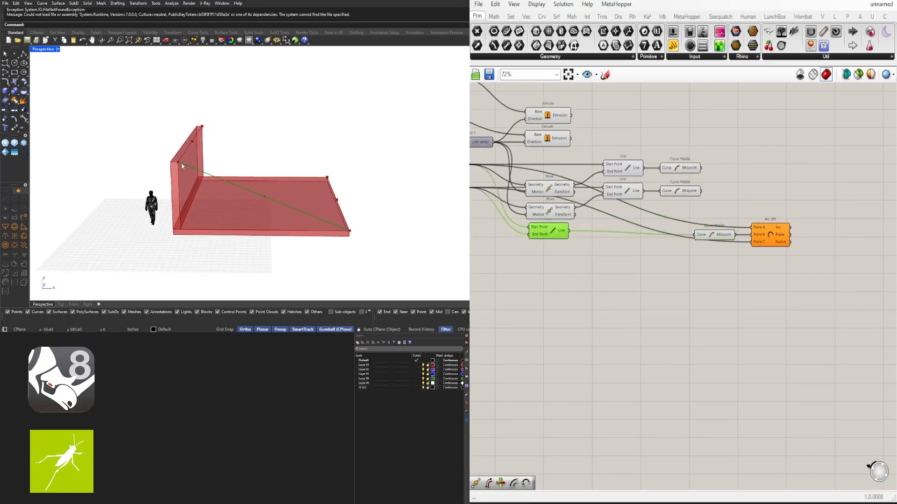
double_click(571, 285)
type("OFF")
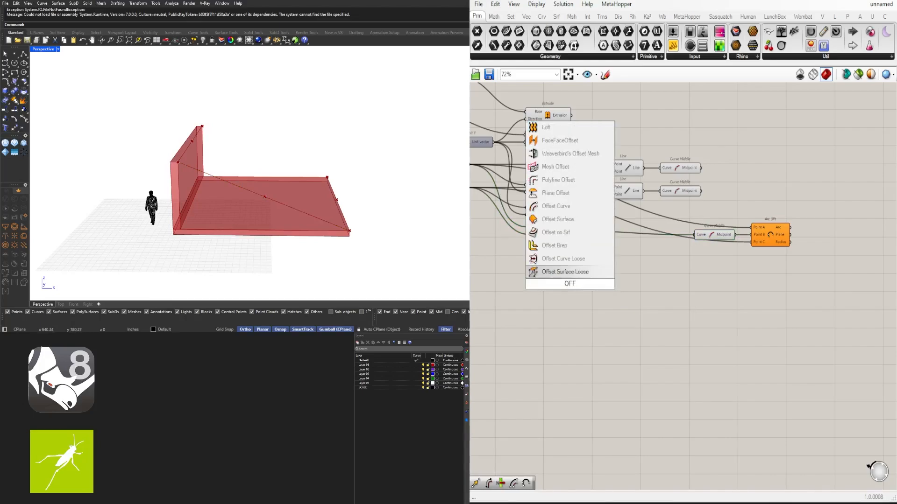
left_click(552, 207)
left_click_drag(569, 231, 607, 260)
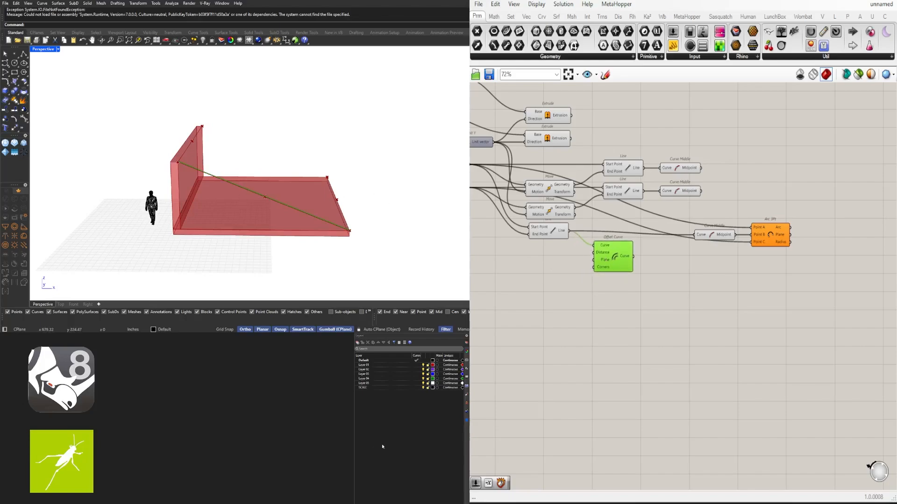
- Add a Number Slider with the value 15 and wire it into the Offset Curve's Distance input
right_click_drag(227, 196, 282, 188)
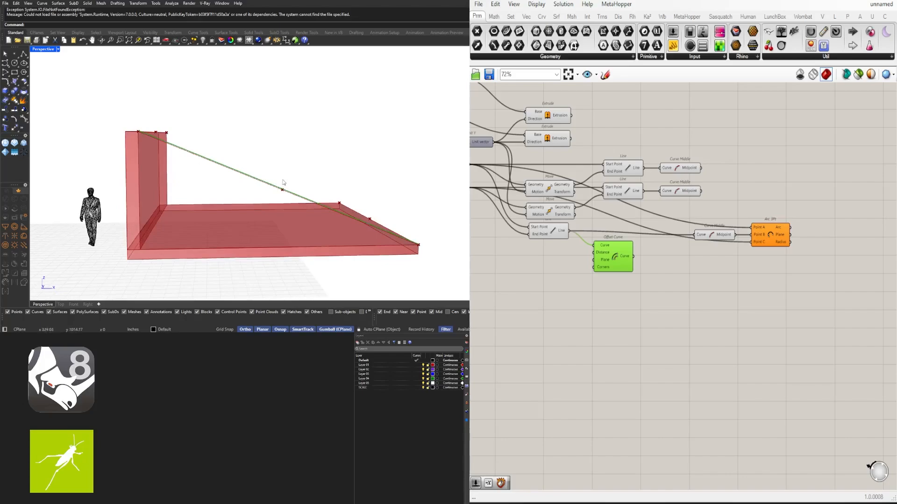
double_click(530, 263)
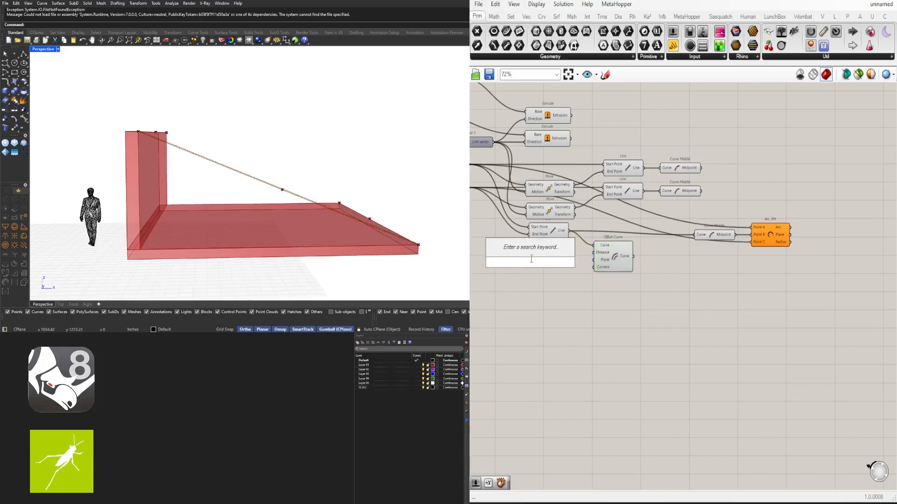
type("15")
key("Return")
scroll(563, 254, "up", 4)
left_click_drag(564, 272, 621, 253)
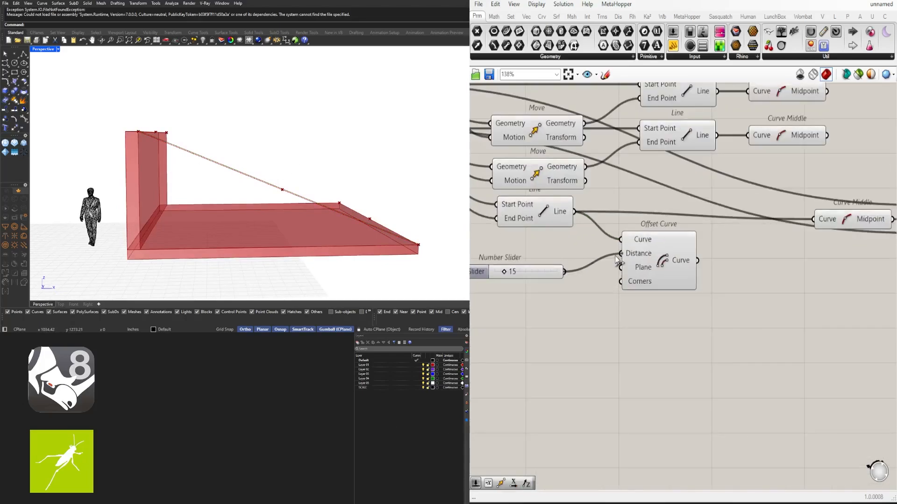
- Line up the Number Slider with the Offset Curve's Distance input and set its value to 50
left_click(545, 275)
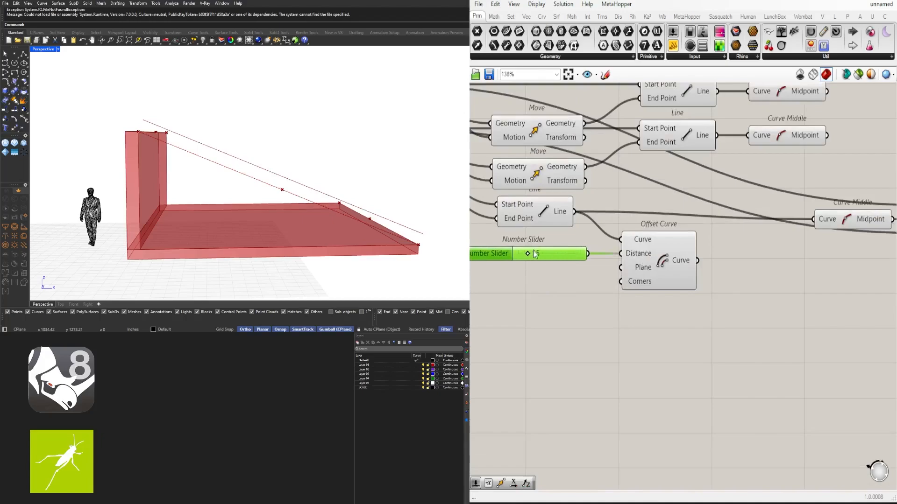
scroll(528, 252, "up", 3)
left_click_drag(527, 254, 561, 254)
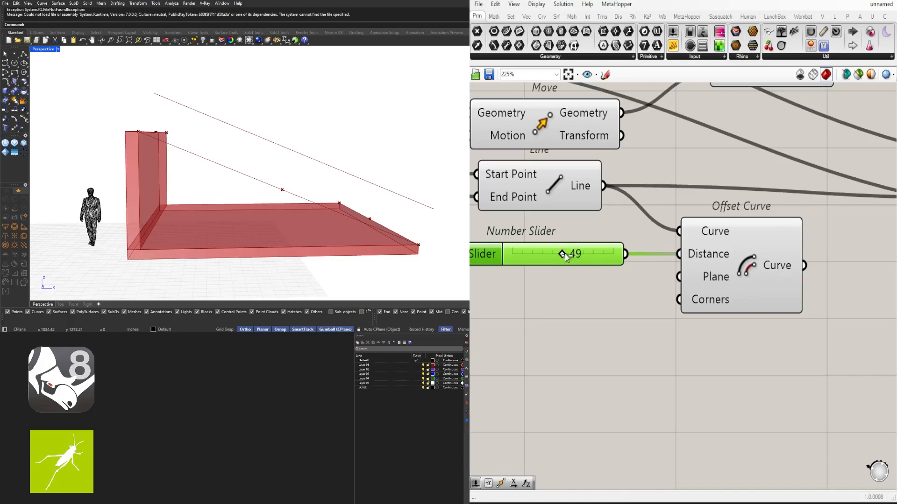
double_click(565, 254)
type("50")
key("Return")
scroll(615, 351, "down", 3)
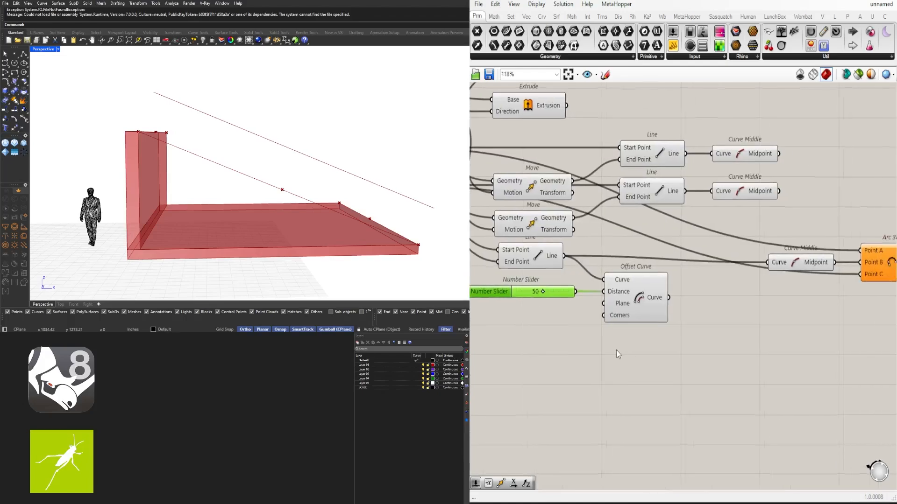
left_click(616, 350)
- Feed the Offset Curve's output into the Curve Middle in place of the Line, and move Curve Middle next to Offset Curve
left_click(647, 301)
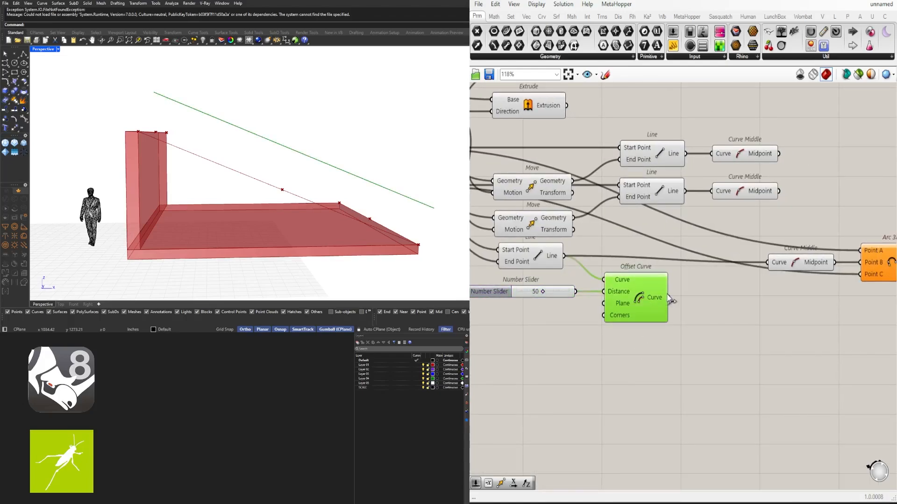
left_click_drag(669, 298, 768, 262)
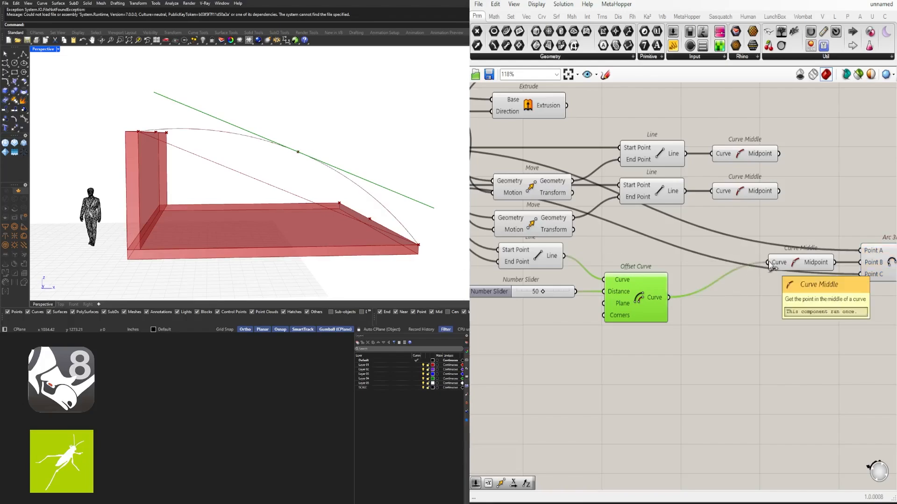
scroll(779, 304, "down", 3)
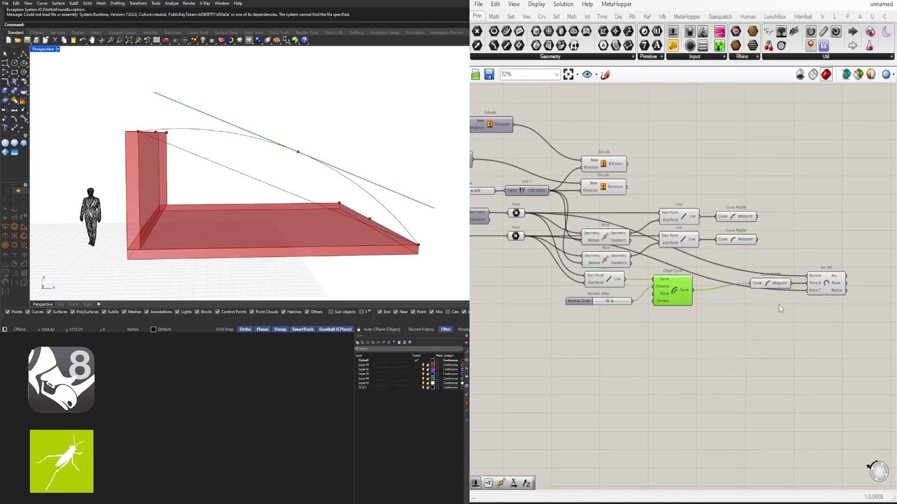
left_click_drag(771, 286, 718, 297)
- Raise the Offset Curve's distance slider to 100 to make the arc bulge more
left_click(819, 281)
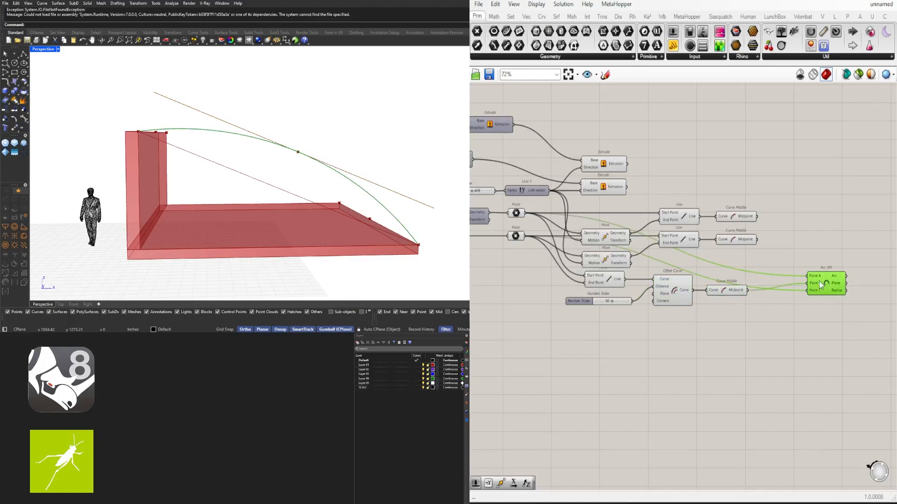
right_click_drag(681, 312, 714, 332)
scroll(672, 324, "up", 6)
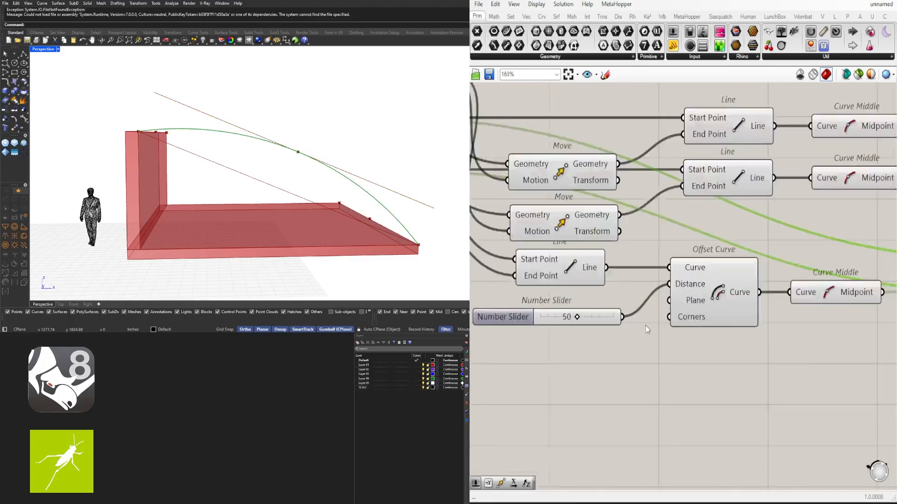
left_click_drag(568, 314, 630, 313)
scroll(767, 339, "down", 4)
right_click_drag(767, 339, 708, 342)
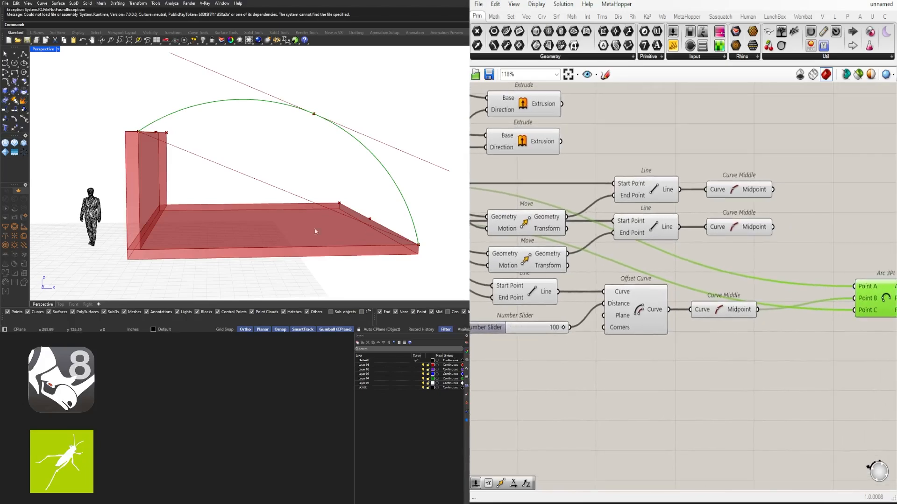
mouse_move(314, 232)
right_mouse_down()
mouse_move(294, 231)
mouse_move(315, 233)
right_mouse_up()
scroll(647, 307, "down", 4)
left_click(744, 316)
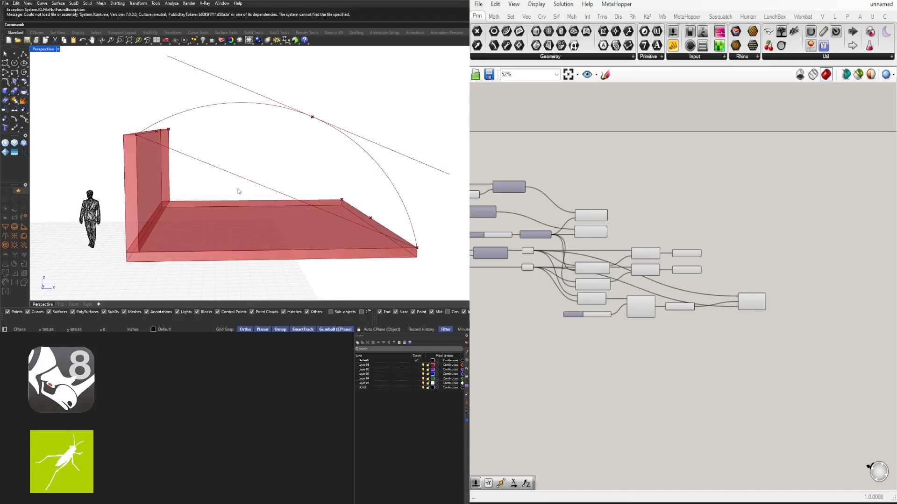
- Duplicate the Arc 3Pt component with its wires and place the copy just above the original
right_click_drag(238, 192, 363, 166)
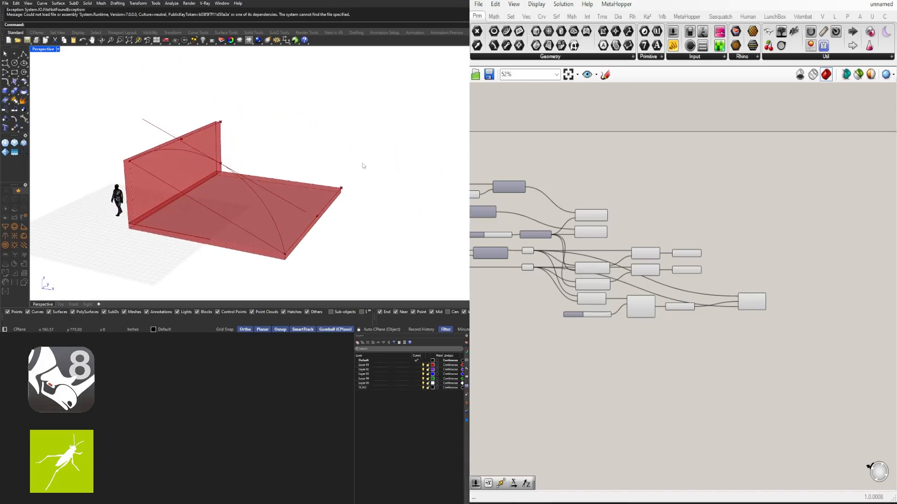
scroll(697, 327, "up", 2)
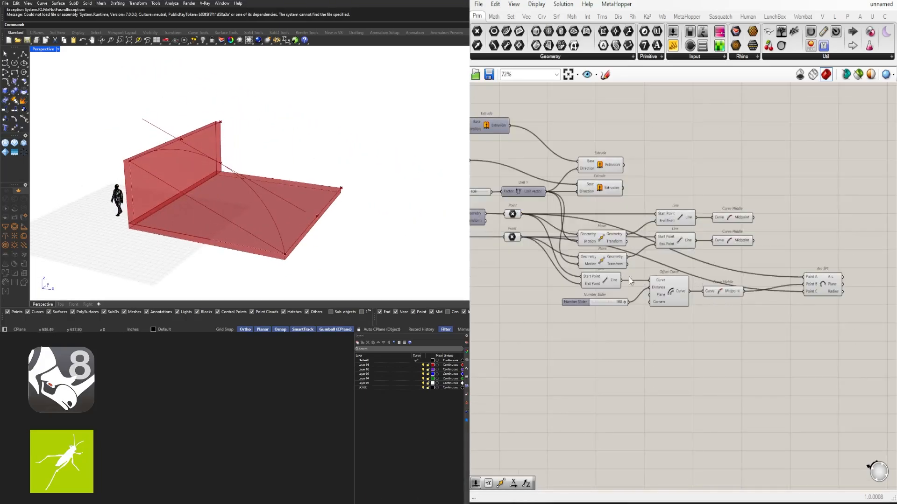
right_click_drag(806, 358, 778, 297)
left_click(797, 223)
right_click_drag(797, 222, 789, 283)
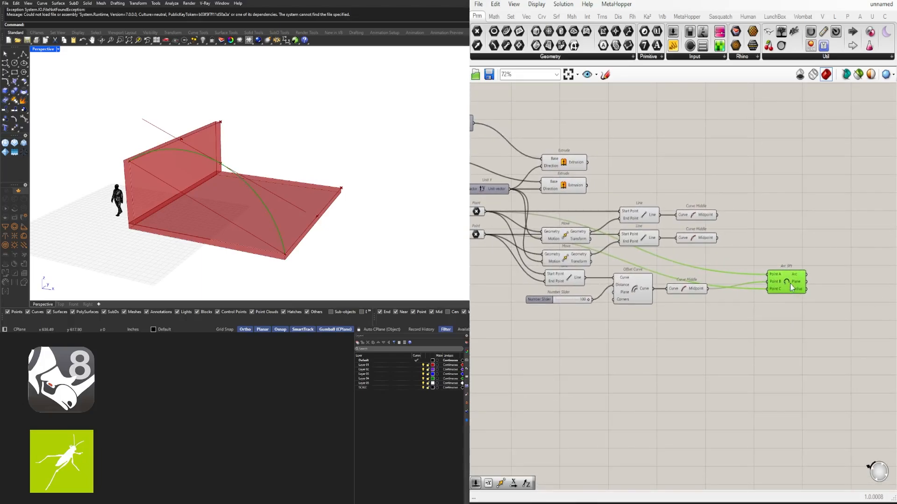
left_click_drag(789, 281, 768, 254)
right_click_drag(622, 304, 694, 309)
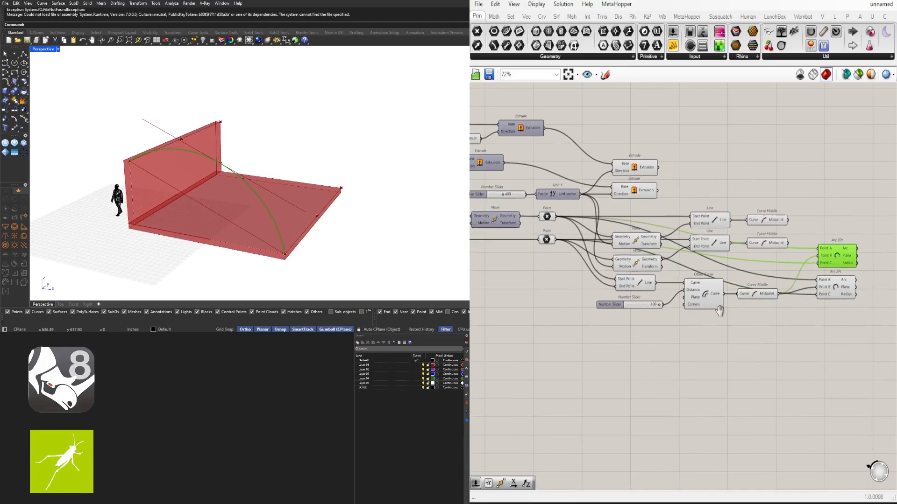
- Wire the upper Move's Geometry into Point A and the lower Move's Geometry into Point C of the copied Arc 3Pt
left_click(643, 242)
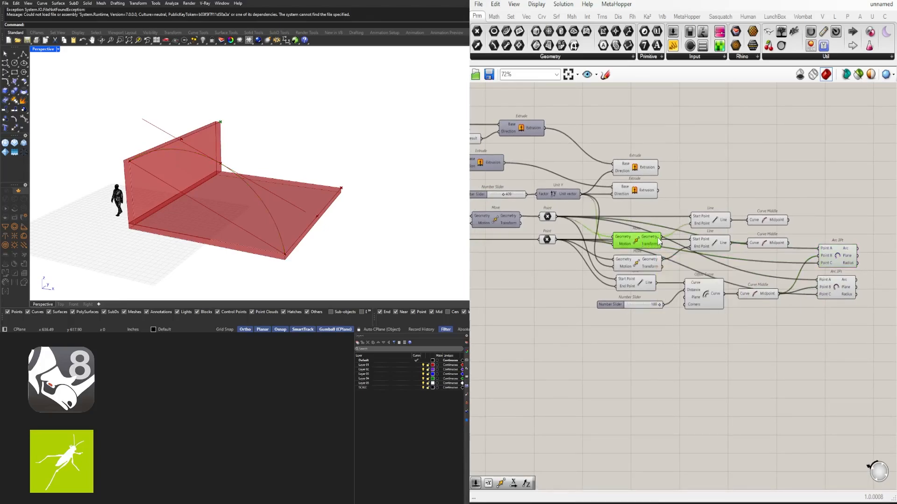
left_click_drag(662, 237, 819, 248)
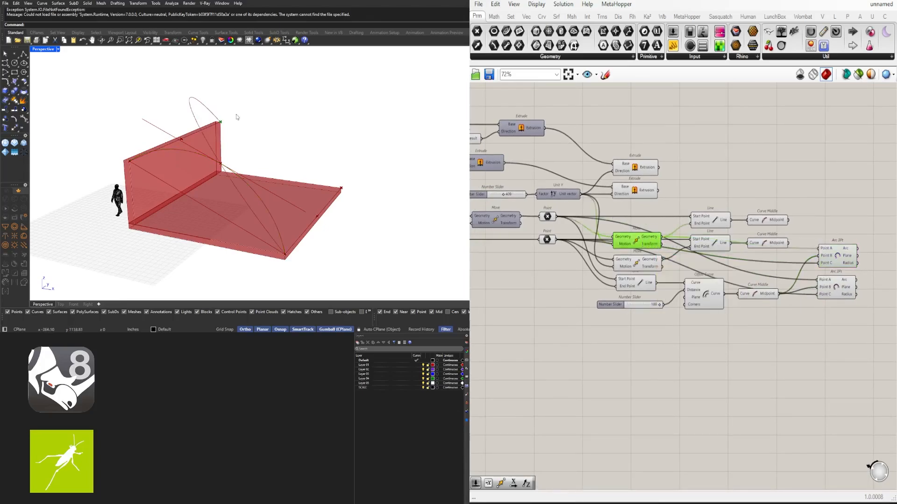
left_click(641, 265)
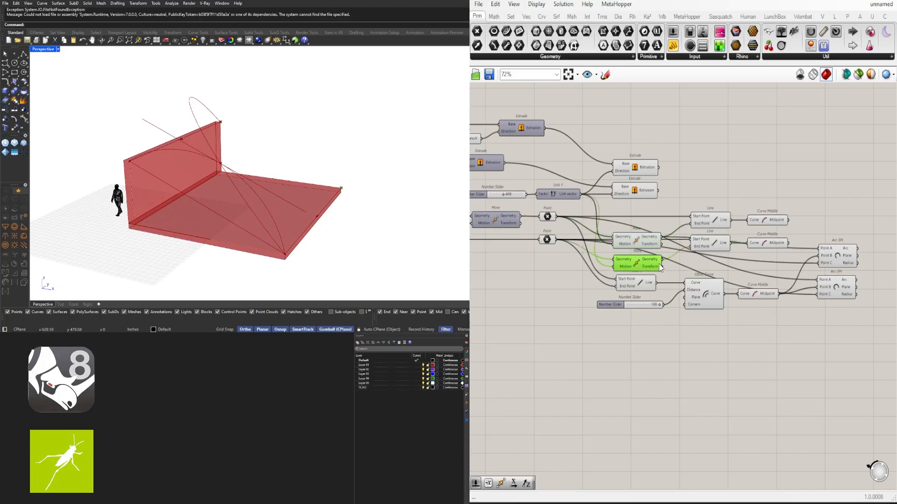
left_click_drag(664, 257, 818, 263)
left_click(831, 256)
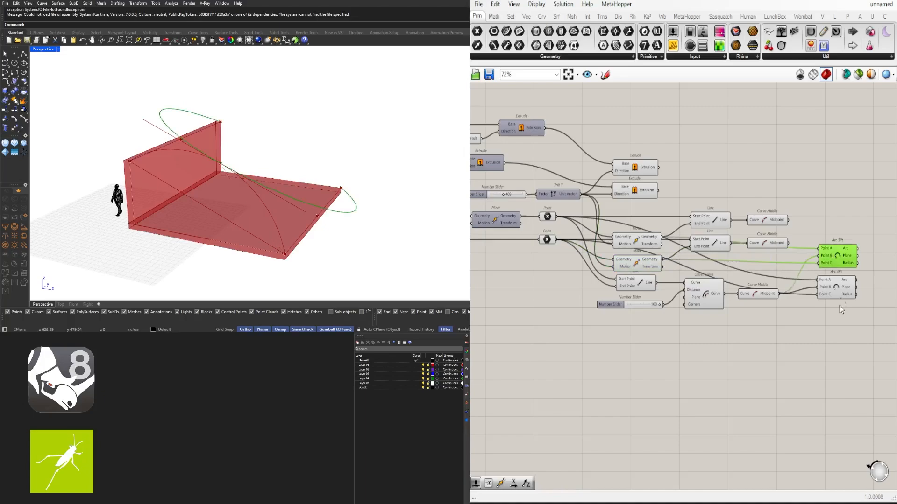
- Move the diagonal Line, its Number Slider, Offset Curve and Curve Middle down as a group, leaving a gap below the Moves
scroll(817, 317, "down", 1)
left_click_drag(818, 317, 849, 254)
left_click(757, 226)
right_click_drag(643, 229, 702, 222)
left_click(714, 227)
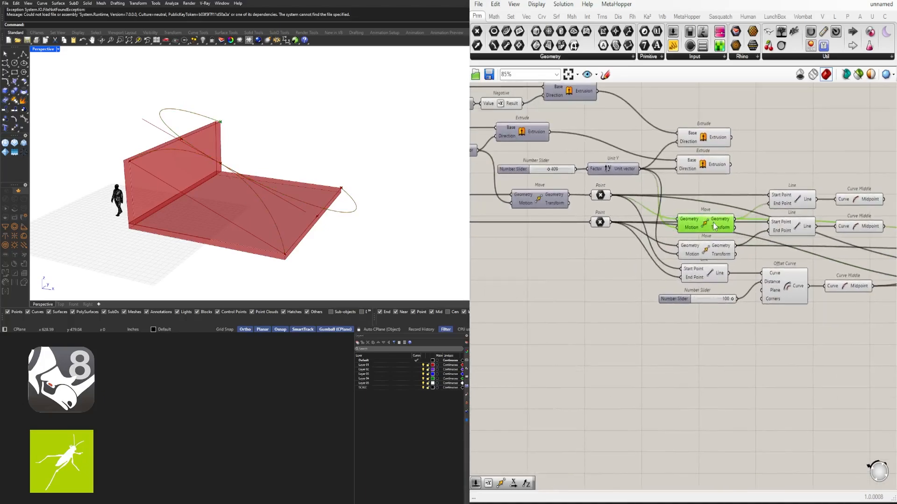
left_click(711, 253, "shift")
right_click_drag(711, 252, 598, 214)
scroll(786, 339, "down", 1)
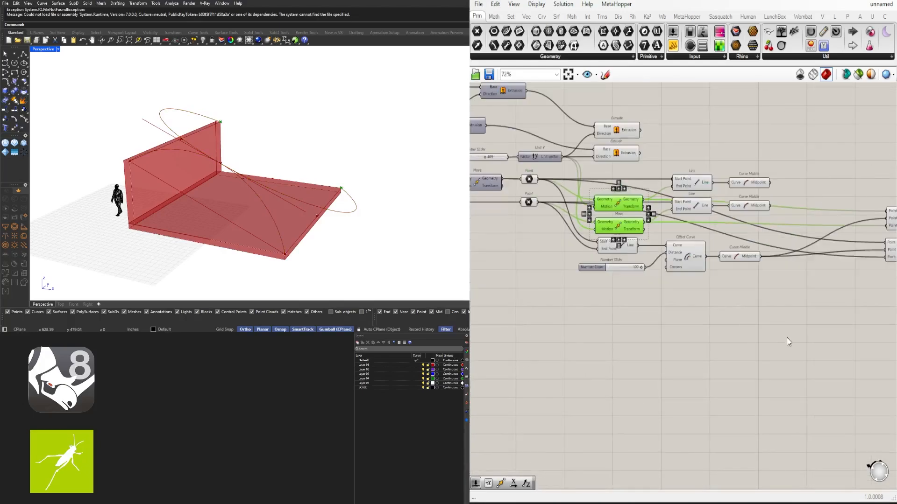
right_click_drag(787, 337, 700, 279)
left_click_drag(741, 308, 532, 247)
left_click(574, 210)
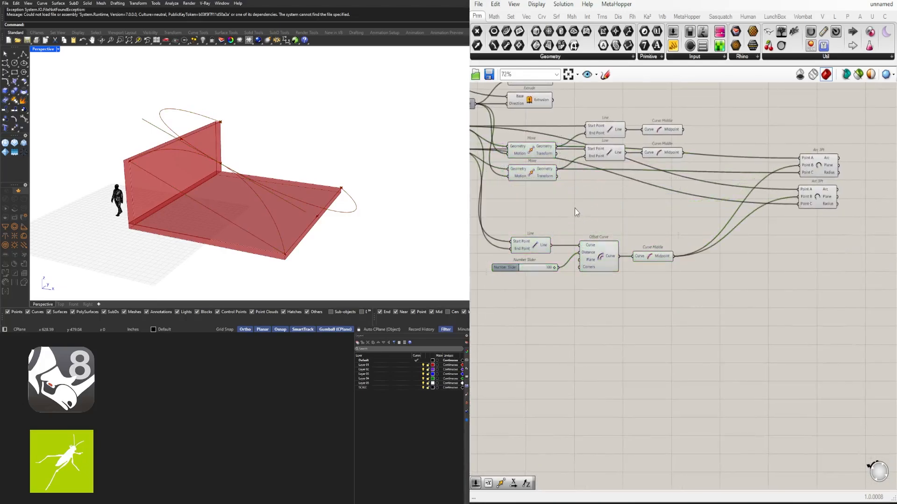
right_click_drag(711, 308, 805, 330)
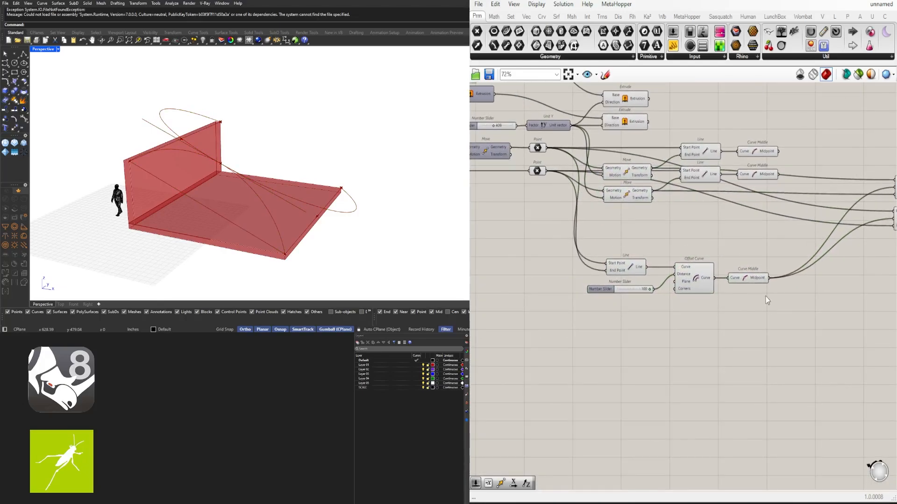
- Duplicate the diagonal Line component and place the copy in the gap below the Move components
left_click(626, 269)
key("ctrl+c")
key("ctrl+v")
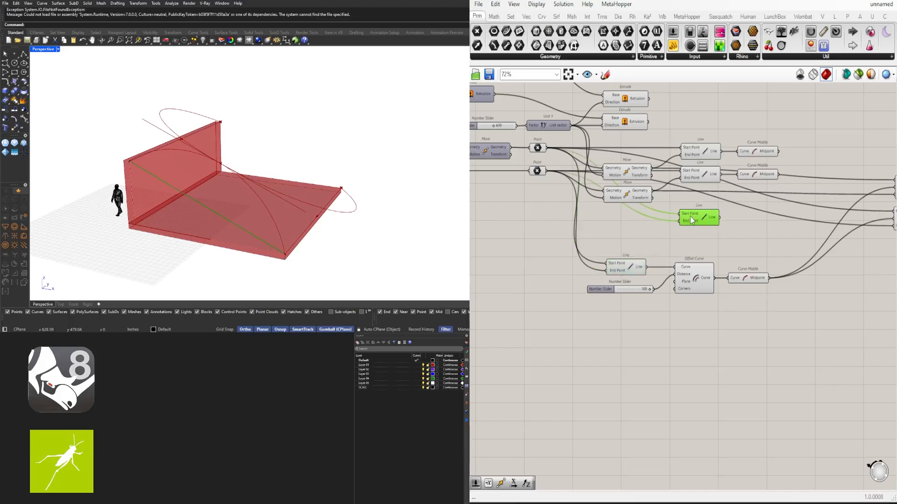
- Wire the two Moves' Geometry outputs into the Start Point and End Point of the copied Line and place it closer below the Moves
left_click(638, 175)
left_click(629, 200)
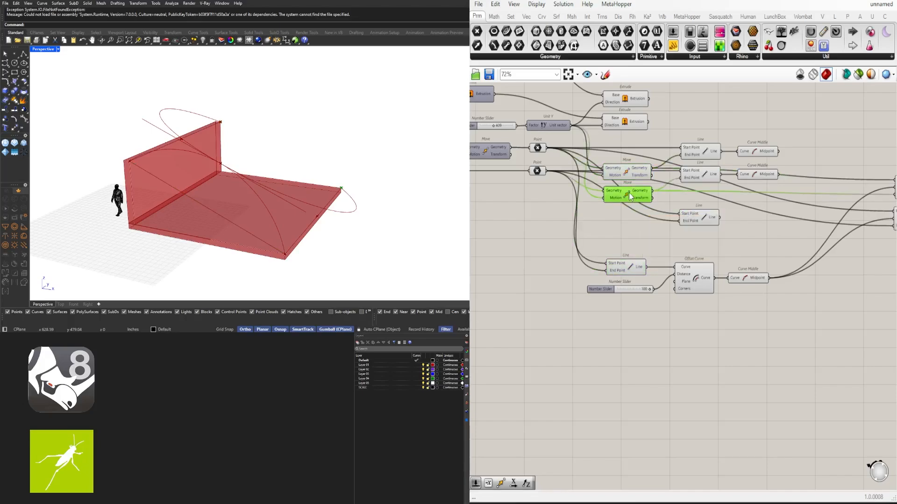
left_click(617, 270)
left_click_drag(652, 169, 705, 201)
right_click_drag(289, 120, 290, 119)
- Move the Offset Curve and Curve Middle away from the Line, then shift them with the Line and Number Slider up beneath the copied Line
left_click(696, 279)
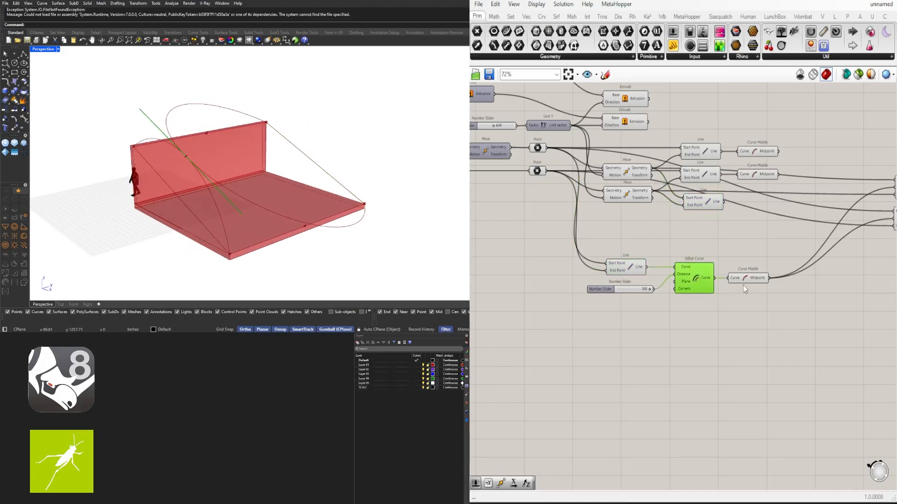
left_click_drag(779, 305, 700, 277)
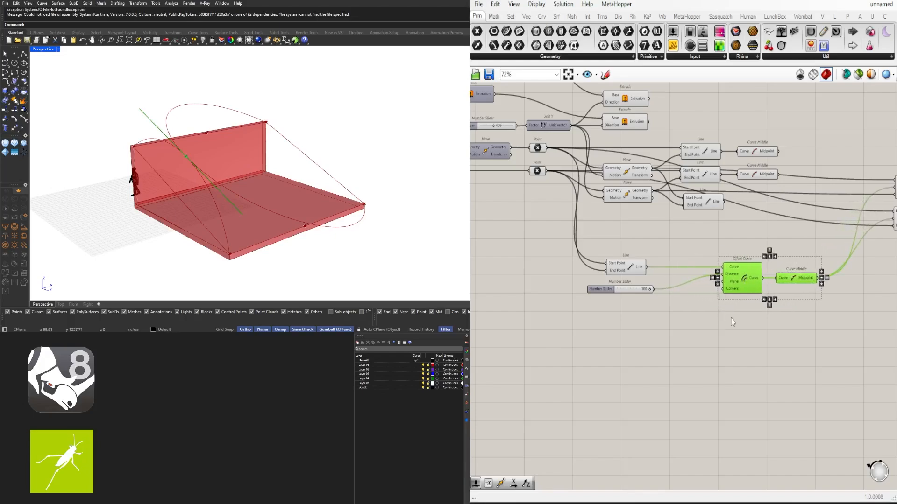
left_click_drag(815, 354, 595, 252)
left_click_drag(696, 282, 776, 253)
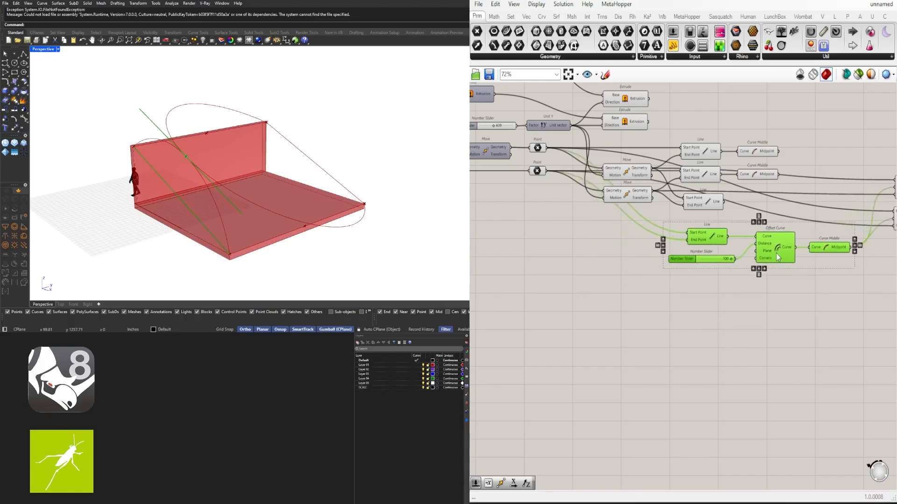
left_click(821, 299)
- Duplicate the Offset Curve and Curve Middle pair with its wires and place the copy just above the original
right_click_drag(823, 330, 707, 338)
left_click_drag(836, 327, 845, 154)
left_click(801, 255)
mouse_move(753, 282)
right_mouse_down()
mouse_move(765, 286)
mouse_move(752, 289)
right_mouse_up()
left_click_drag(735, 308, 666, 215)
- Wire the copied Line's output into the Curve input of the copied Offset Curve, replacing the original Line's connection
scroll(659, 247, "up", 2)
scroll(596, 283, "up", 5)
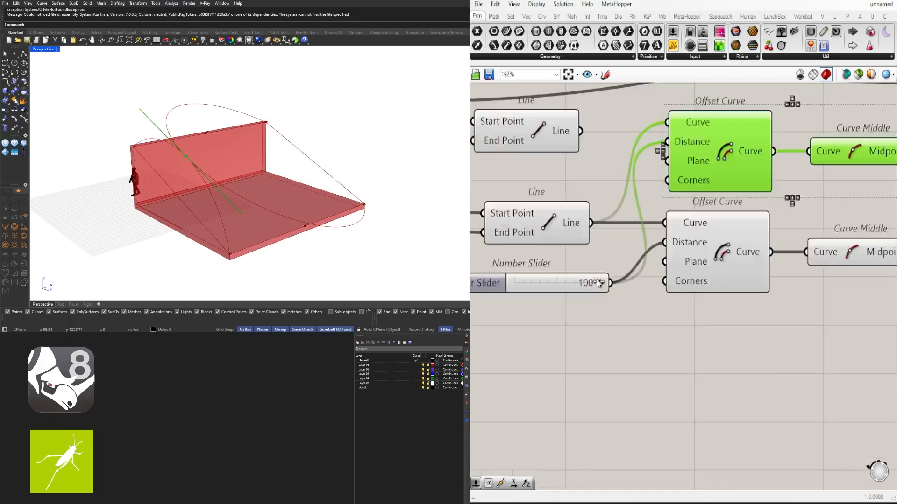
mouse_move(598, 284)
left_mouse_down()
mouse_move(555, 284)
mouse_move(600, 284)
left_mouse_up()
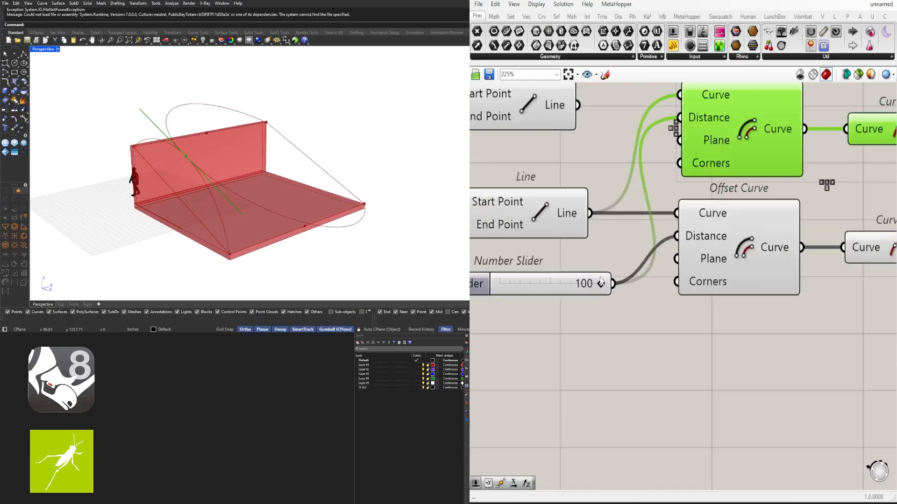
scroll(589, 280, "down", 5)
scroll(581, 245, "up", 3)
left_click_drag(575, 244, 648, 237)
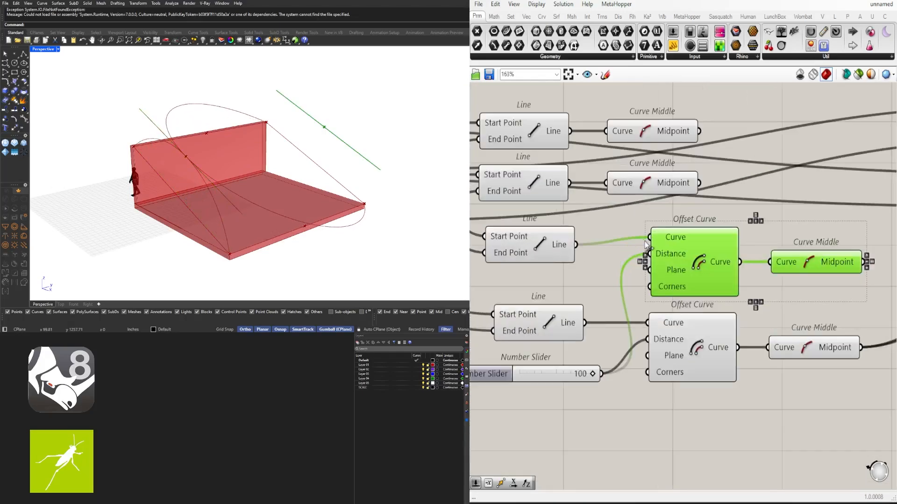
- Connect the copied Curve Middle's Midpoint to Point B of the upper Arc 3Pt component
right_click_drag(839, 293, 648, 310)
left_click(648, 310)
scroll(651, 306, "down", 3)
left_click(646, 288)
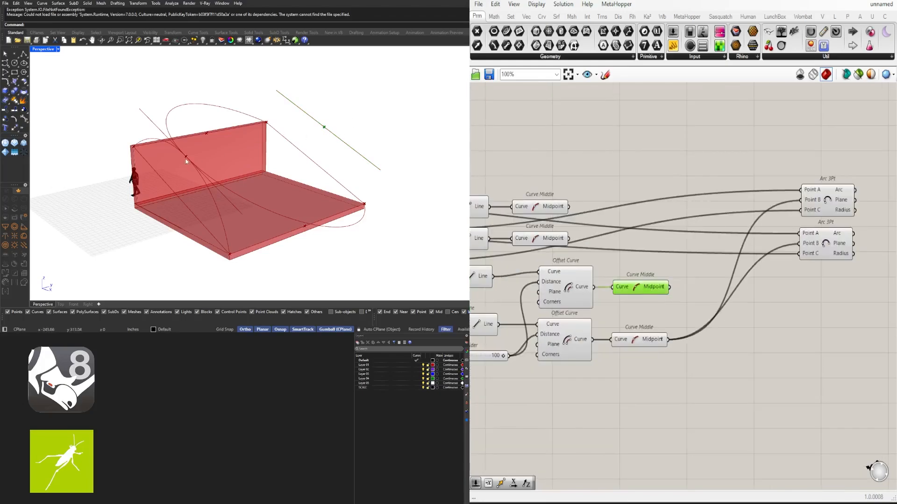
left_click(818, 240)
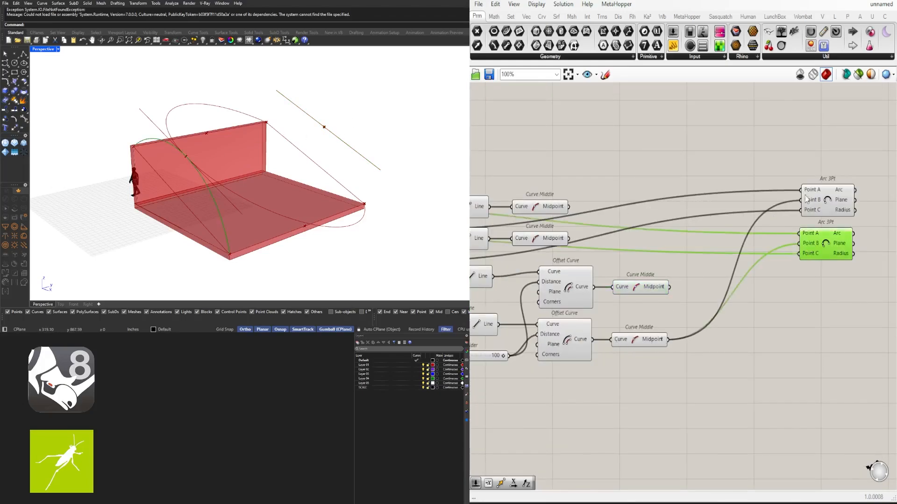
left_click_drag(669, 286, 799, 243)
key("ctrl+z")
left_click_drag(670, 287, 801, 199)
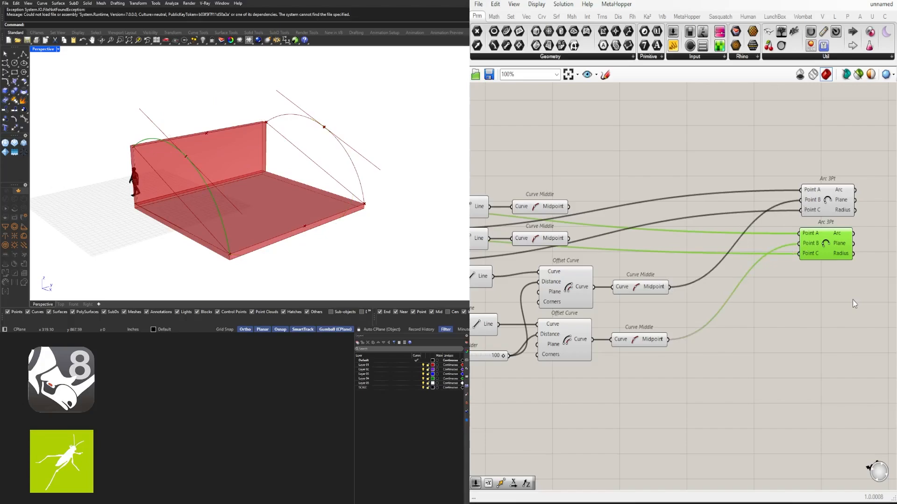
- Move both Arc 3Pt components down closer to the Curve Middle components and nudge the offset Number Slider beneath its Line
right_click_drag(853, 304, 809, 284)
left_click_drag(811, 285, 755, 202)
left_click(648, 281)
right_click_drag(646, 282, 808, 285)
scroll(556, 333, "up", 3)
left_click_drag(542, 326, 548, 315)
scroll(555, 322, "down", 4)
right_click_drag(762, 364, 697, 333)
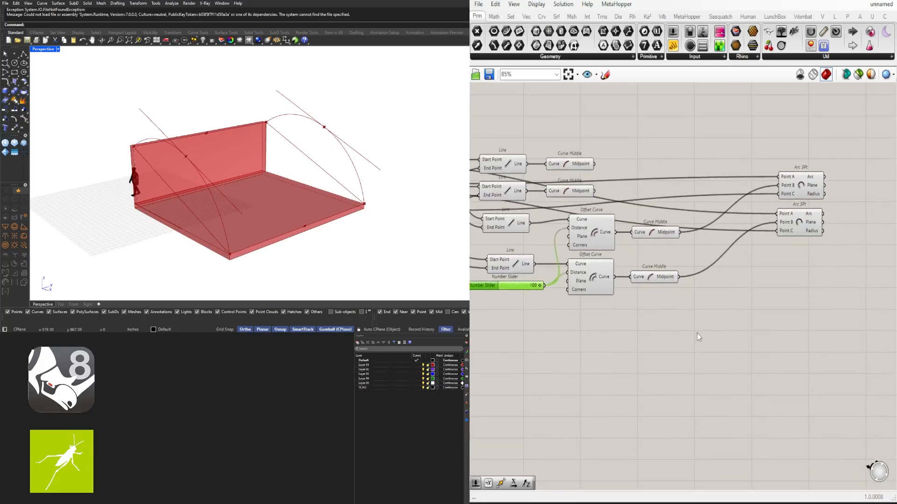
- Shift both Offset Curves with their Curve Middles, along with the Arc 3Pt pair, farther from the Lines to widen the spacing
left_click_drag(694, 330, 600, 224)
left_click_drag(597, 232, 633, 231)
left_click(845, 298)
left_click_drag(842, 306, 805, 164)
- Examine the shared offset slider's wiring, both end arcs from another angle, and the Curve Middle components on the two upper Lines
scroll(581, 321, "up", 4)
left_click_drag(654, 264, 696, 271)
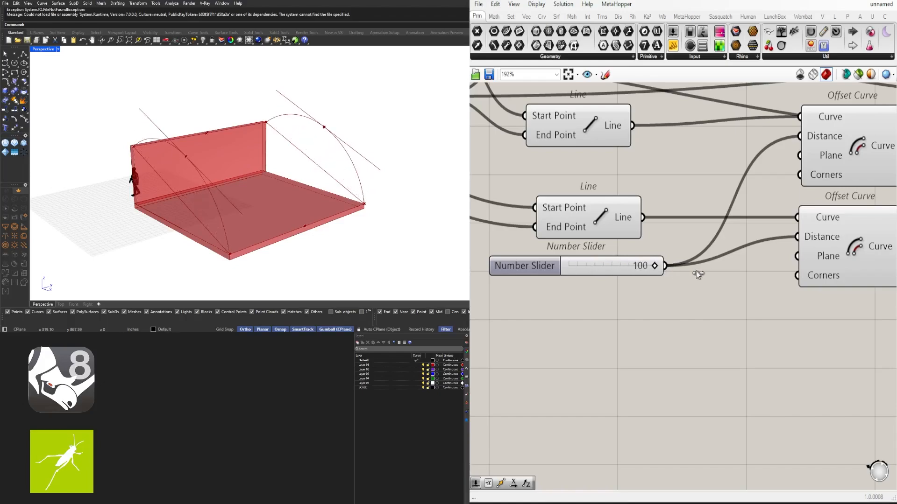
right_click_drag(153, 181, 276, 139)
scroll(750, 261, "down", 6)
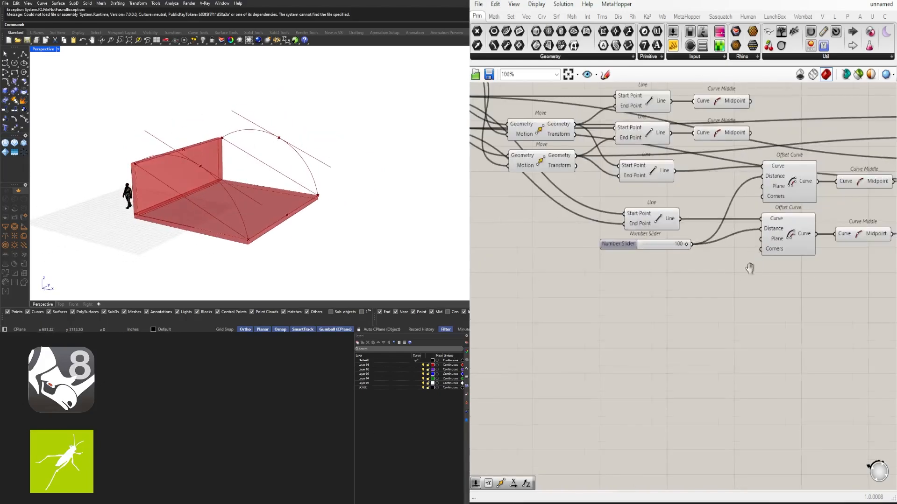
left_click_drag(805, 365, 780, 230)
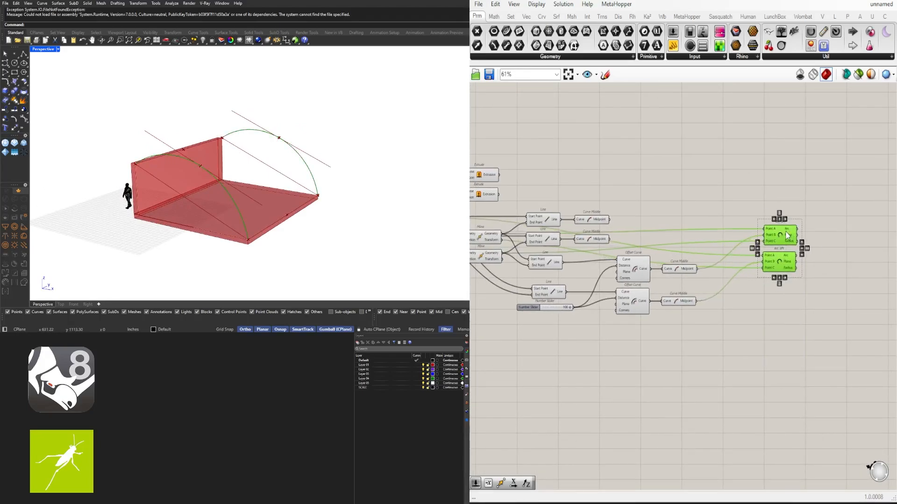
left_click(586, 219)
left_click(587, 242, "shift")
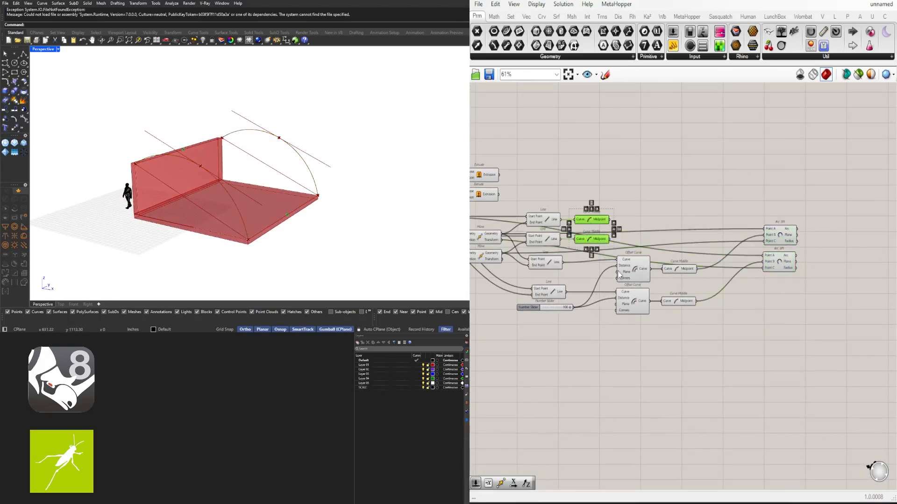
- Nudge the lowest diagonal Line component into alignment with the Line above it and the Number Slider below
left_click(579, 320)
scroll(564, 309, "up", 4)
left_click(526, 281)
left_click_drag(526, 282, 530, 279)
left_click(550, 250)
scroll(551, 257, "down", 2)
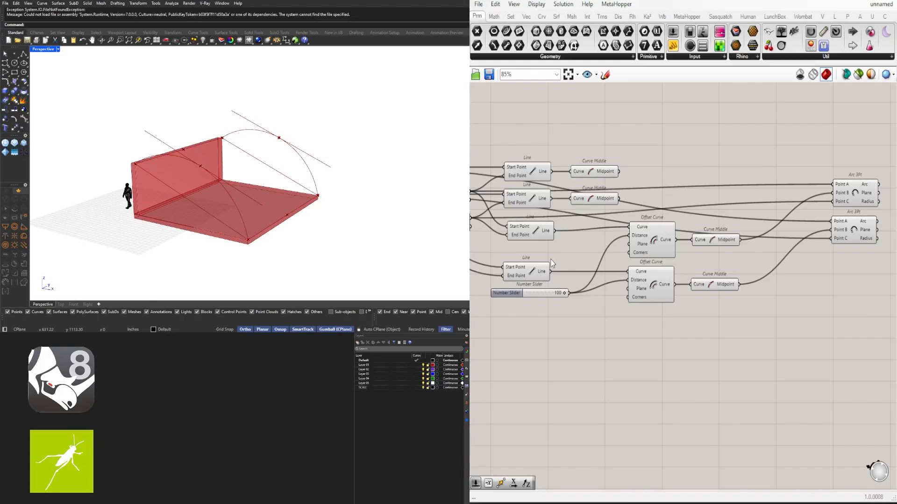
- Duplicate the lowest Line, its offset Number Slider, Offset Curve and Curve Middle into the free canvas above the existing definition
left_click(529, 277)
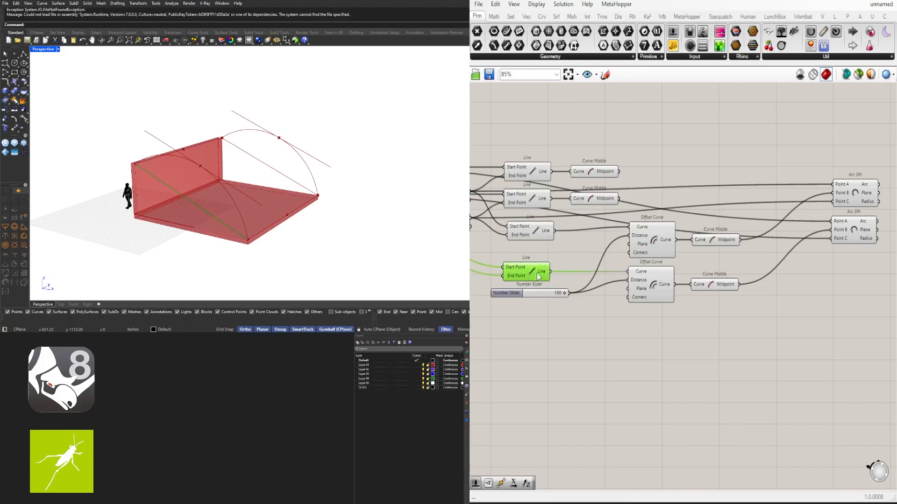
left_click(653, 281, "shift")
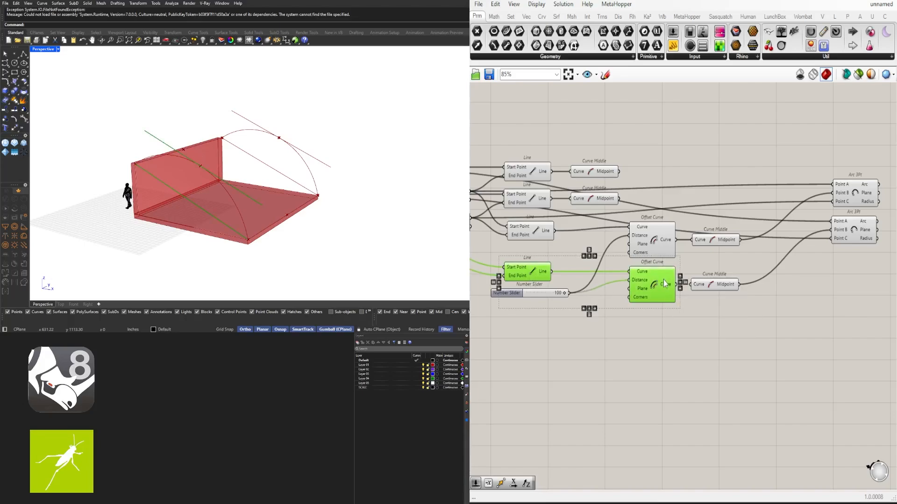
left_click(711, 289, "shift")
scroll(861, 195, "down", 1)
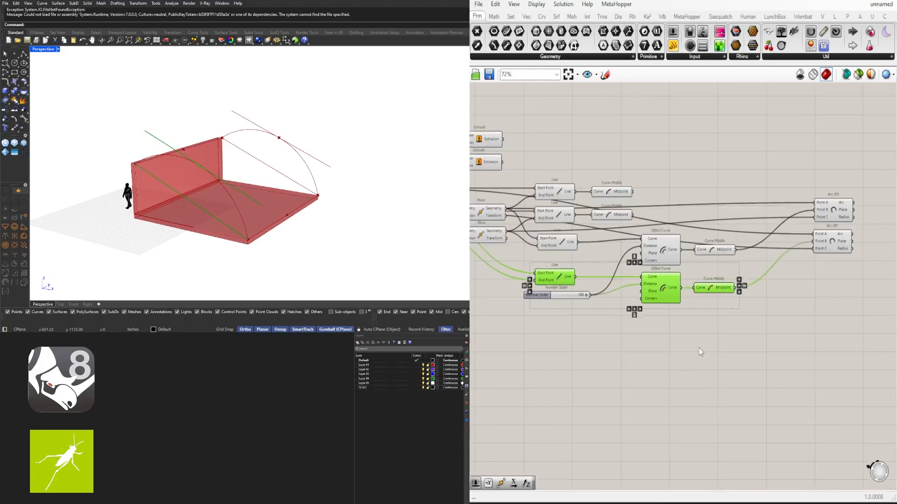
left_click_drag(825, 343, 567, 255)
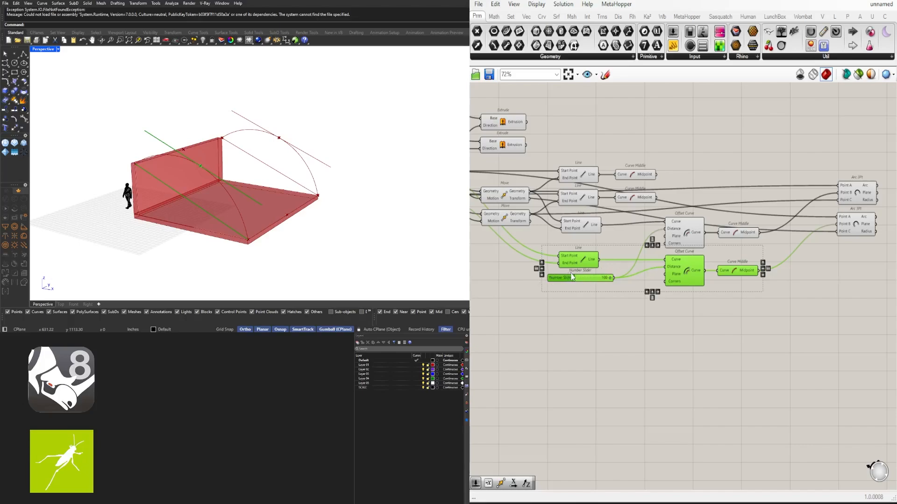
left_click_drag(680, 276, 767, 128, "alt")
right_click_drag(745, 141, 697, 176)
left_click_drag(623, 150, 676, 144)
- Connect the Midpoint outputs of the two upper Curve Middle components to the duplicated Line's Start Point and End Point
left_click(586, 216)
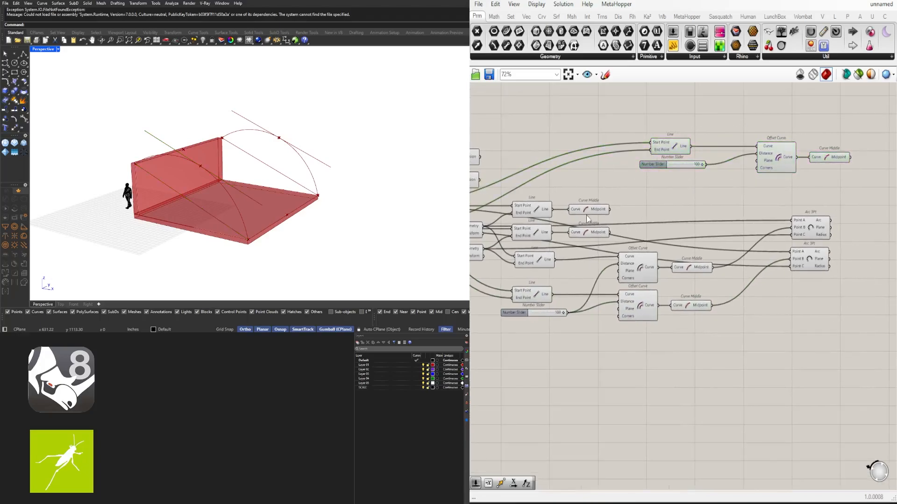
left_click(587, 211)
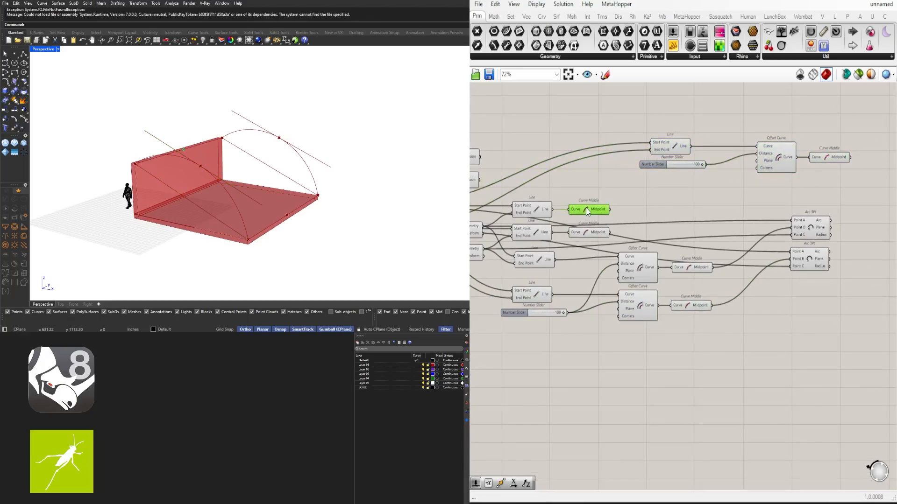
left_click(594, 233)
scroll(625, 194, "up", 2)
right_click_drag(615, 206, 611, 234)
left_click_drag(606, 247, 663, 157)
left_click_drag(607, 279, 662, 165)
- Move the duplicated chain down above the Arc 3Pt pair and bring its Line and slider closer to the Offset Curve
right_click_drag(795, 243, 651, 243)
left_click_drag(832, 223, 540, 160)
left_click_drag(551, 158, 641, 183)
left_click(668, 171)
left_click_drag(880, 234, 781, 178)
left_click_drag(782, 196, 746, 195)
left_click(696, 200)
scroll(657, 199, "up", 4)
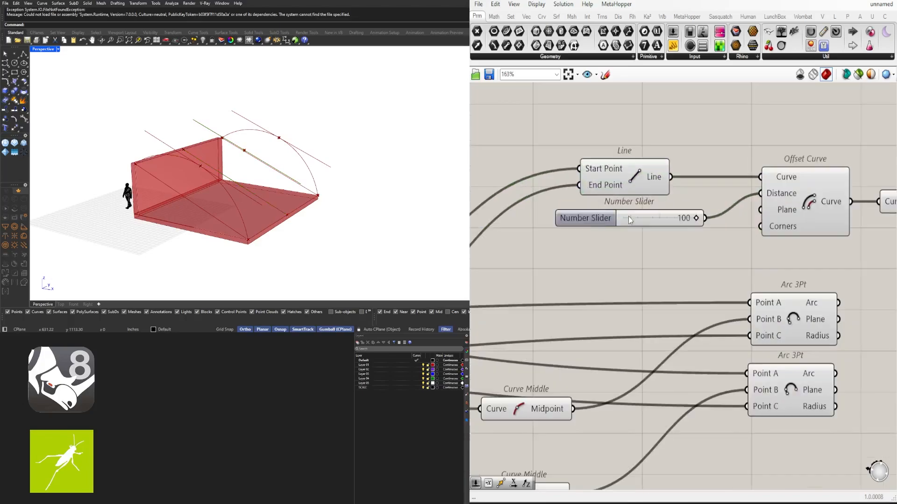
- Raise the duplicated Number Slider's maximum to 200 and set its offset value to 200
left_click(587, 222)
double_click(588, 222)
left_click(614, 247)
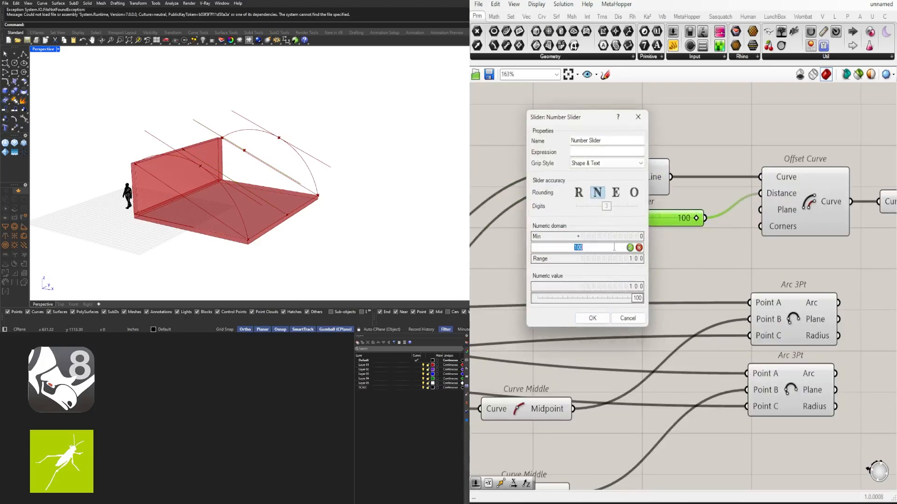
type("200")
key("Return")
key("Return")
left_click_drag(657, 218, 695, 218)
scroll(678, 261, "down", 4)
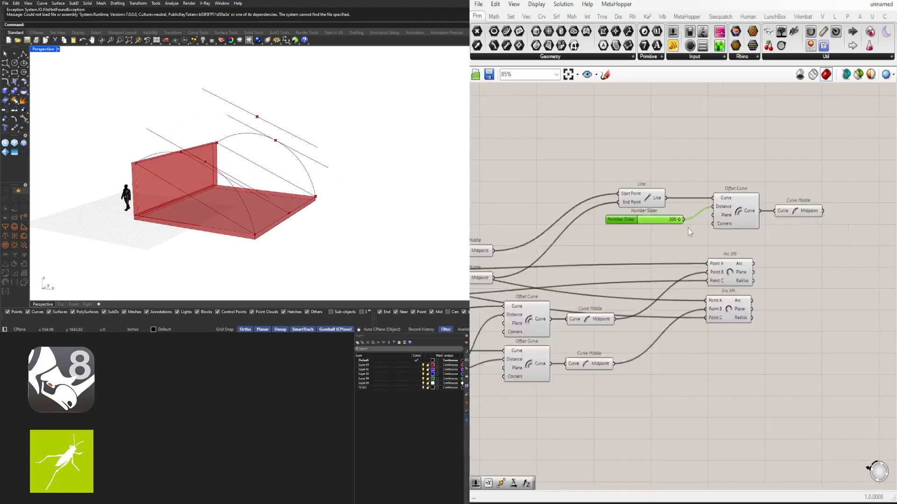
- Raise the duplicated chain above the arcs and close the gaps between its Line, Offset Curve and Curve Middle
left_click(677, 286)
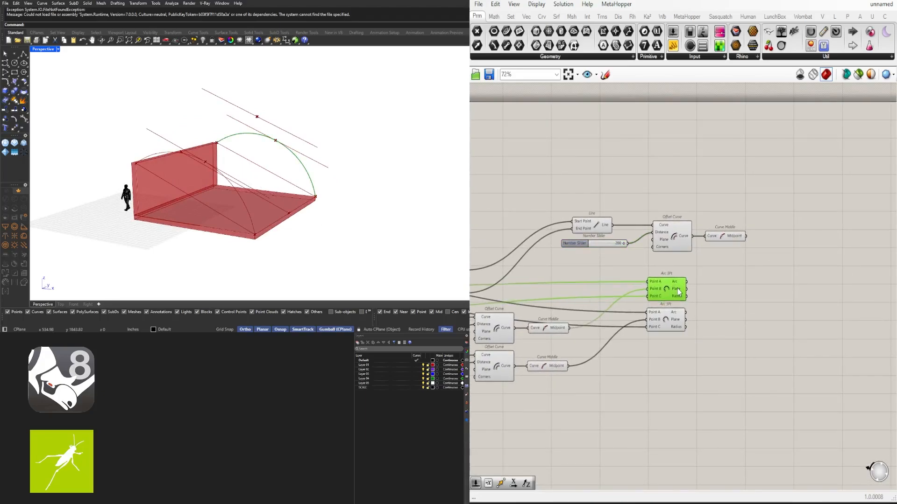
left_click_drag(782, 260, 588, 188)
right_click_drag(591, 202, 662, 212)
left_click_drag(748, 245, 736, 225)
left_click(786, 254)
left_click_drag(833, 264, 673, 204)
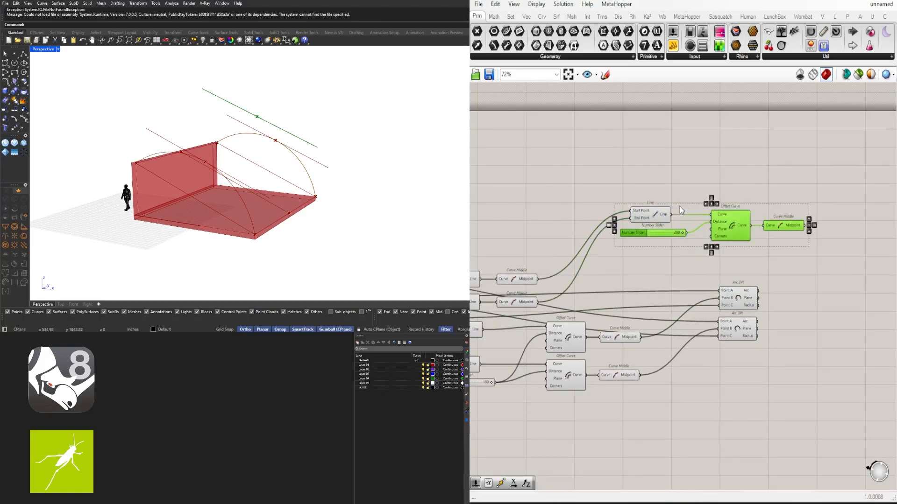
scroll(705, 210, "up", 3)
left_click_drag(736, 222, 686, 224)
left_click(743, 198)
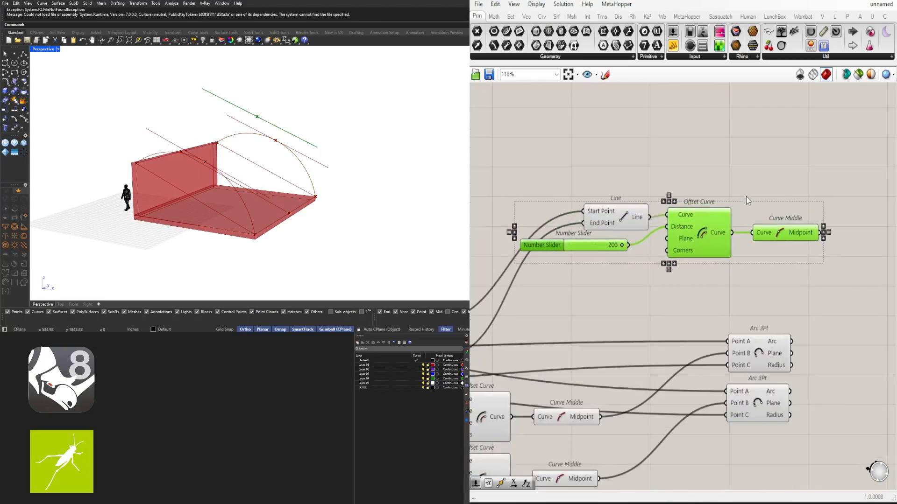
left_click_drag(765, 237, 756, 238)
left_click(735, 223)
- Shift the duplicated Line away from its Offset Curve and place the 200 Number Slider above that Line
right_click_drag(607, 245, 687, 233)
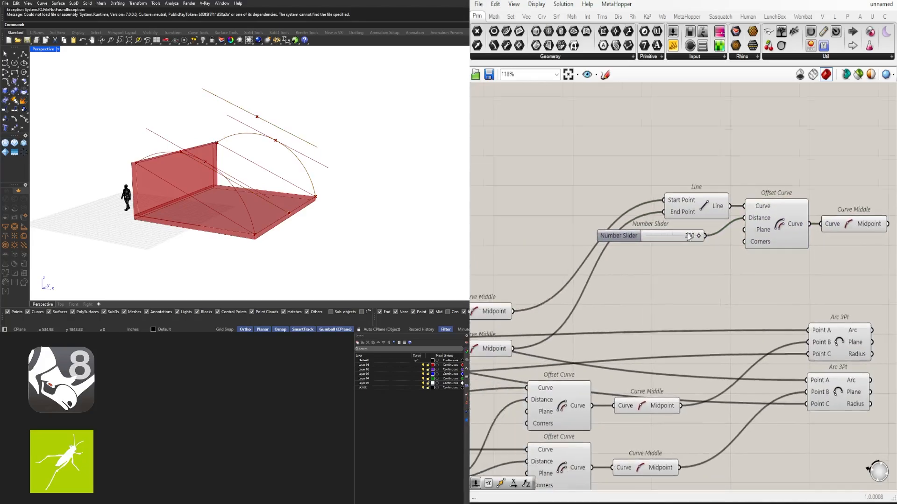
left_click_drag(713, 204, 668, 203)
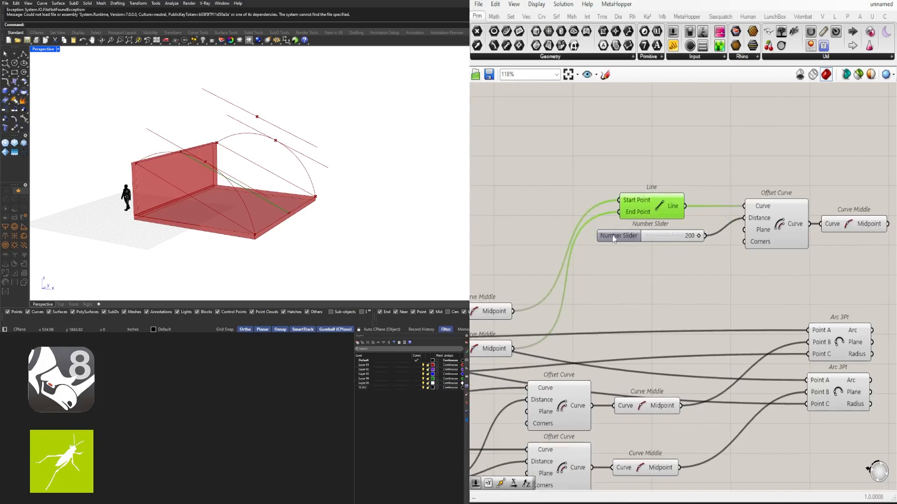
left_click_drag(613, 239, 615, 176)
left_click(760, 175)
right_click_drag(761, 175, 723, 181)
left_click_drag(876, 256, 749, 224)
left_click(762, 173)
- Duplicate the upper Arc 3Pt component and place the copy beyond the other two, below the top Curve Middle
scroll(840, 186, "down", 1)
right_click_drag(837, 187, 783, 167)
right_click_drag(764, 311, 757, 266)
left_click_drag(767, 267, 843, 225, "alt")
scroll(843, 225, "down", 2)
- Wire the two upper Curve Middle midpoints into the new Arc 3Pt's Points A and C, and the top Curve Middle into Point B
left_click(561, 235)
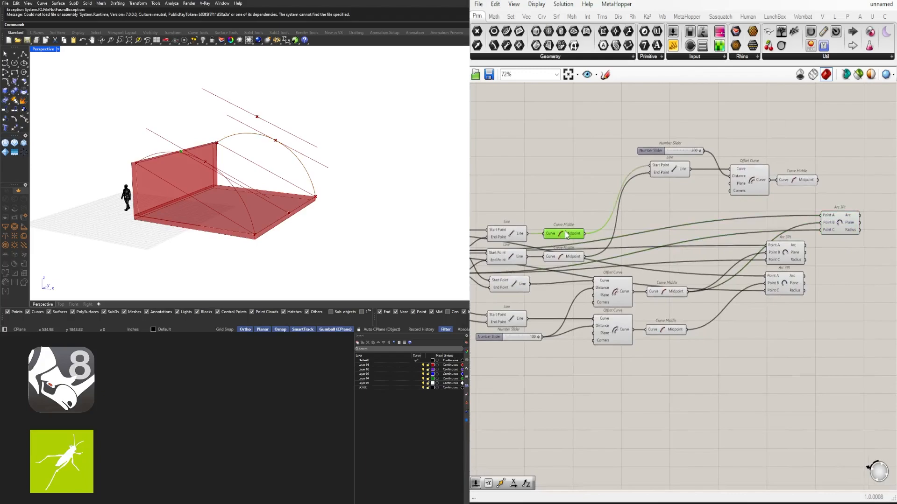
right_click_drag(335, 182, 293, 183)
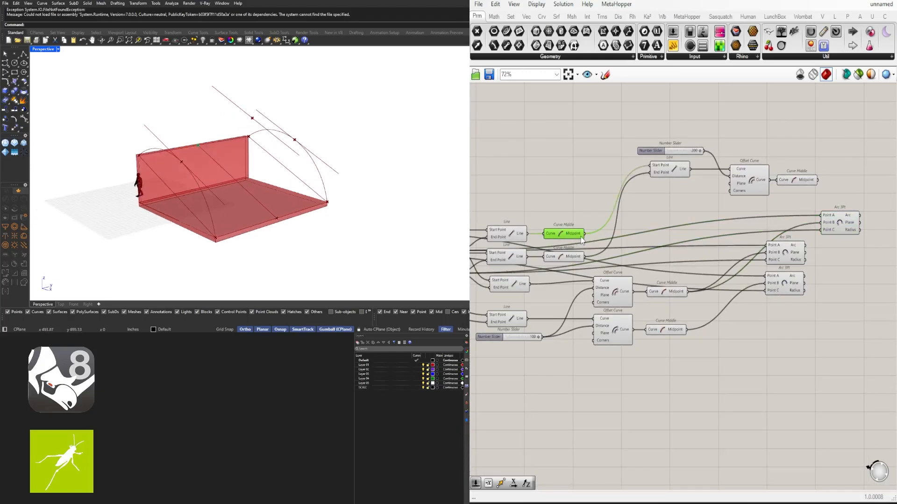
left_click_drag(584, 234, 822, 215)
left_click(570, 259)
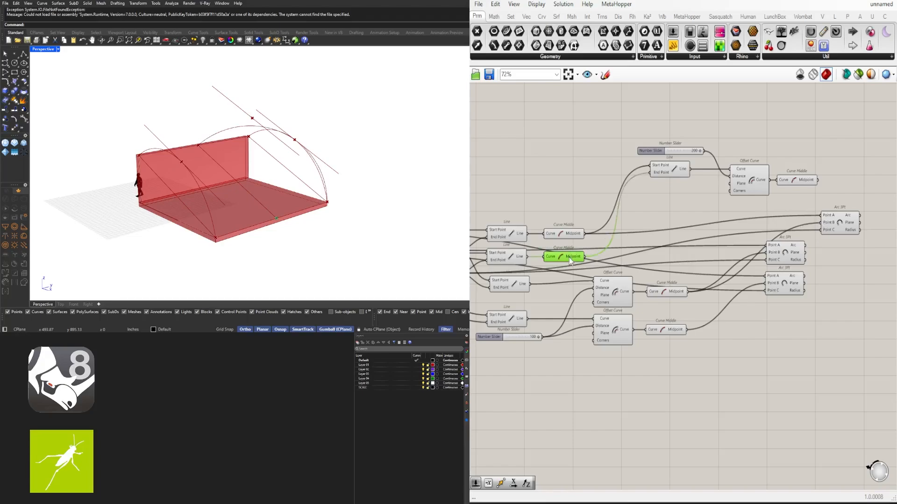
left_click_drag(586, 257, 821, 230)
right_click_drag(835, 230, 767, 249)
left_click_drag(776, 244, 816, 222)
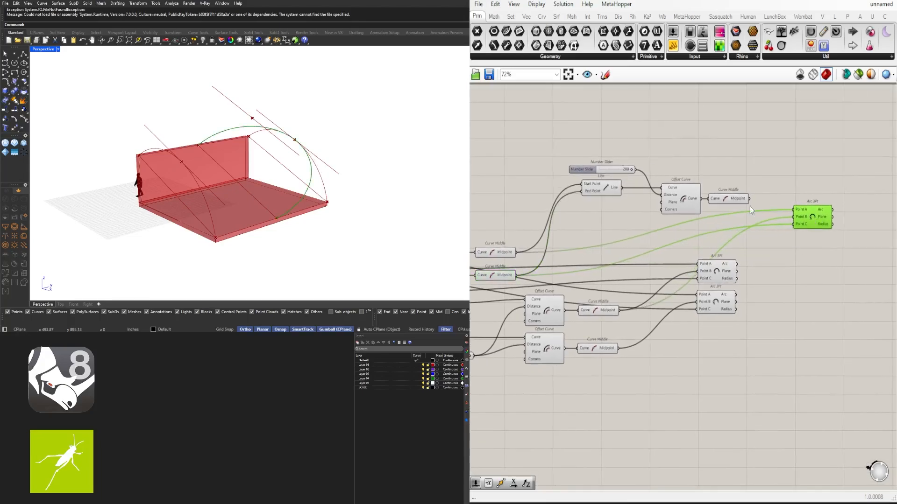
left_click_drag(749, 198, 784, 225)
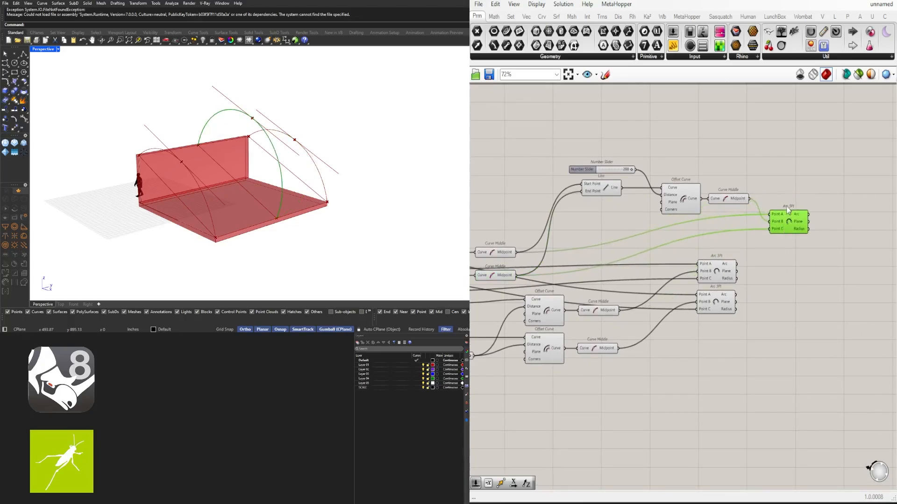
- Move the middle arc's Line closer to its Offset Curve and lower its offset slider to 151
left_click(648, 202)
left_click_drag(607, 191, 627, 173)
left_click(598, 159)
scroll(624, 174, "up", 3)
scroll(627, 173, "up", 2)
scroll(604, 169, "up", 3)
scroll(643, 151, "down", 5)
- Disable the preview of all three Offset Curve components
left_click(731, 206)
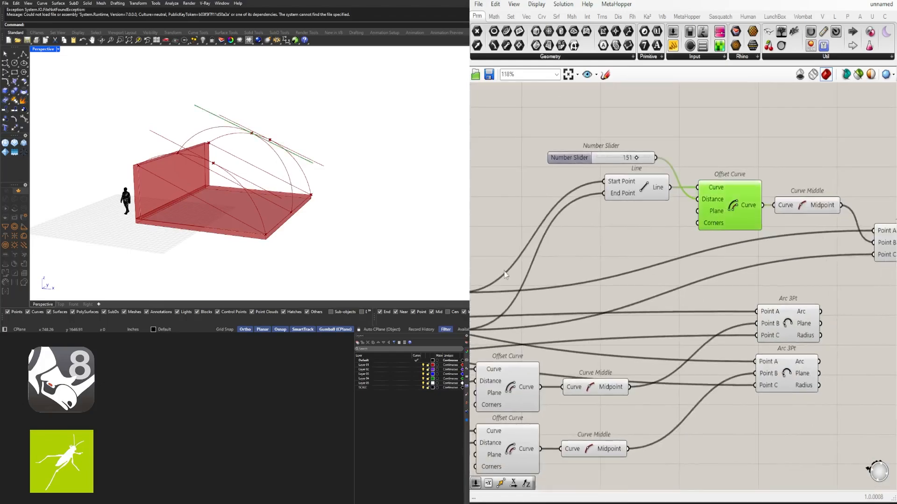
scroll(660, 346, "down", 2)
right_click_drag(660, 355, 724, 320)
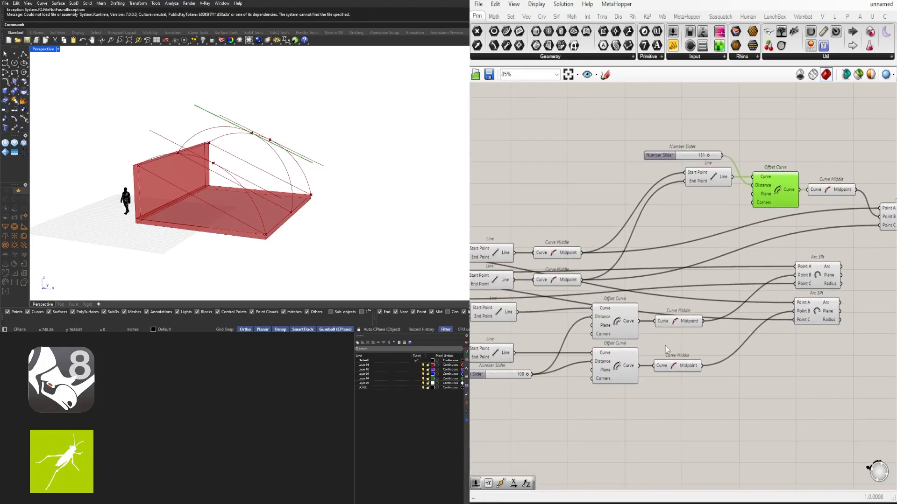
left_click_drag(626, 393, 604, 333, "shift")
mouse_move(318, 205)
right_mouse_down()
mouse_move(364, 194)
mouse_move(307, 204)
right_mouse_up()
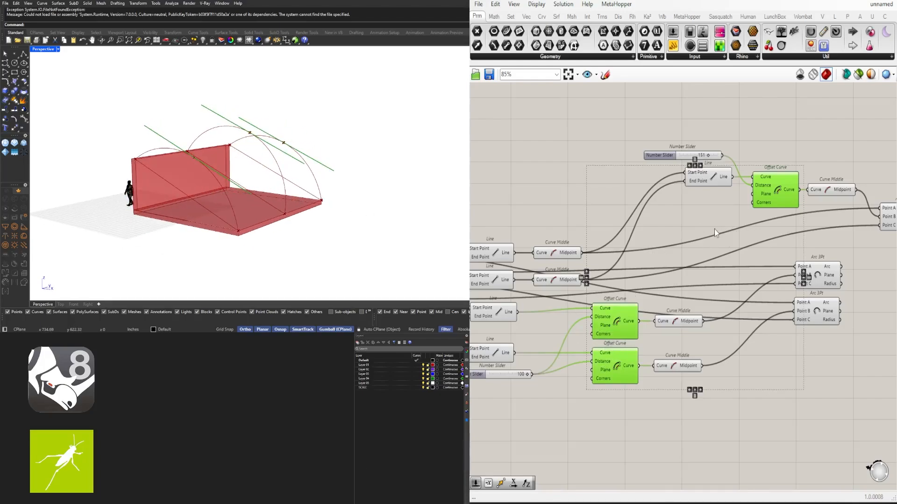
middle_click(688, 232)
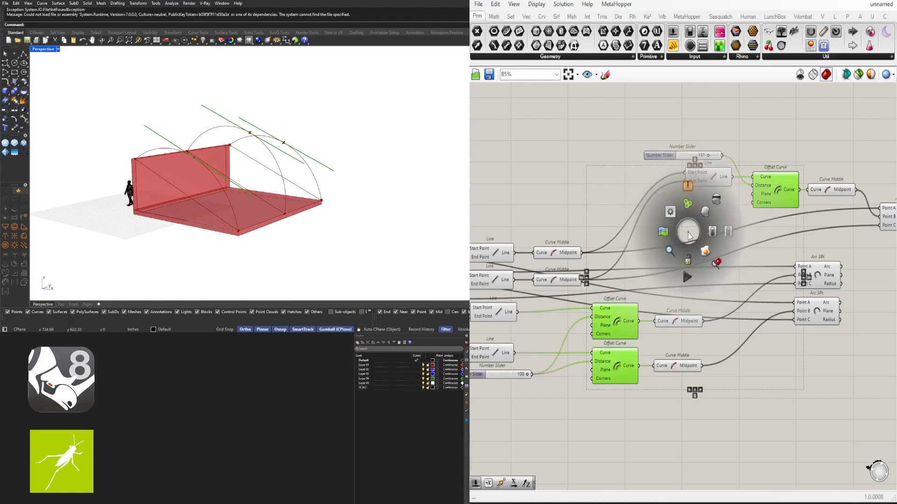
left_click(717, 201)
- Shift the middle arc's whole component chain so its Arc 3Pt sits directly above the two end Arc 3Pt components
right_click_drag(880, 205, 770, 193)
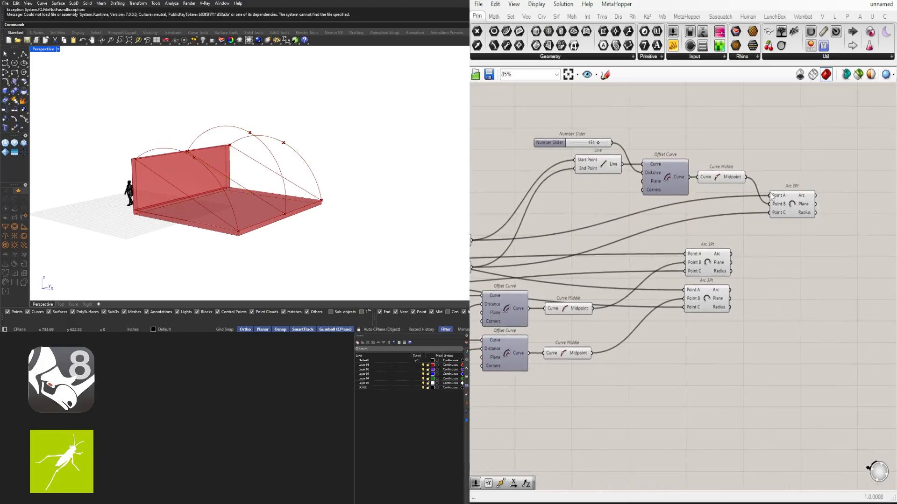
left_click_drag(870, 228, 574, 106)
left_click_drag(794, 205, 708, 222)
left_click(670, 170)
right_click_drag(561, 177, 684, 167)
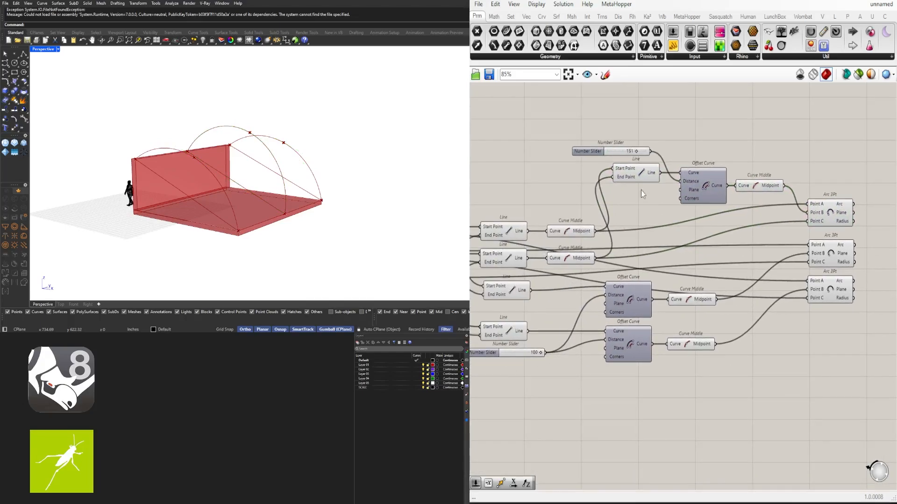
- Lower the middle arc's Line beneath its slider and shift its Offset Curve and Curve Middle closer to the Arc 3Pt
left_click_drag(790, 225, 745, 234)
left_click_drag(640, 223, 640, 222)
left_click_drag(640, 174, 649, 209)
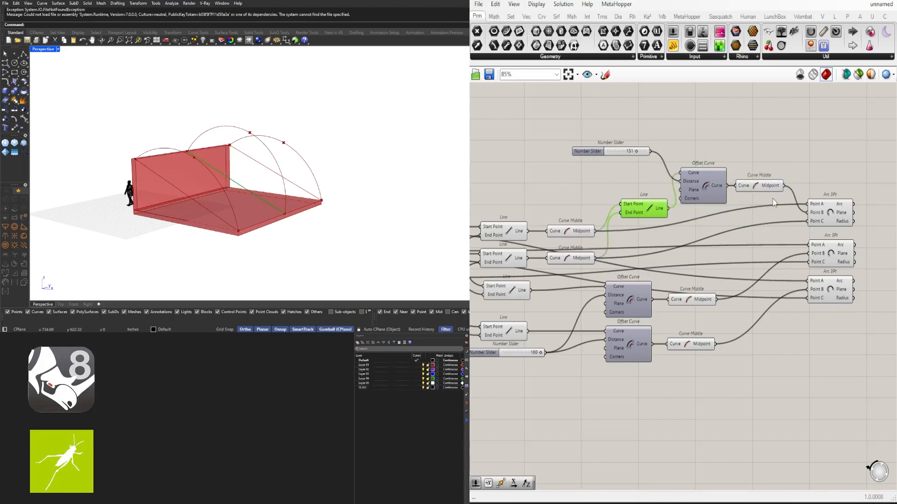
left_click_drag(764, 185, 760, 186)
left_click_drag(776, 139, 705, 188)
left_click_drag(703, 187, 718, 186)
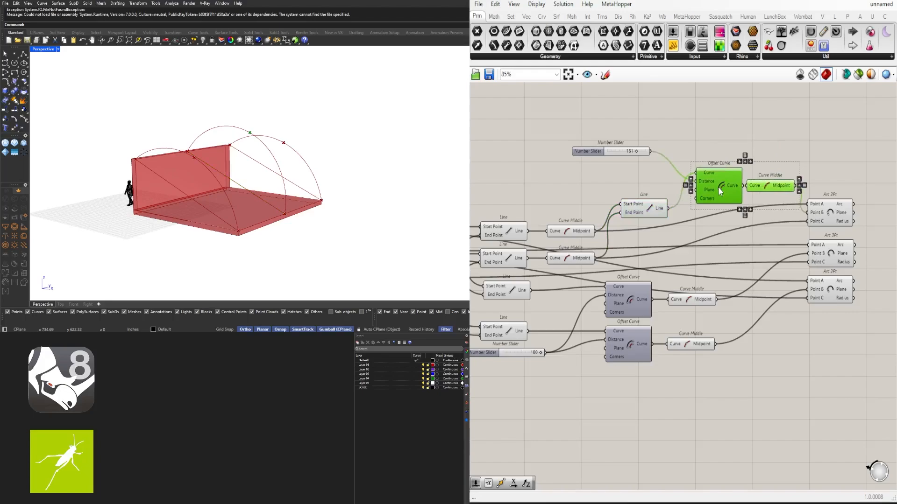
left_click(654, 186)
left_click_drag(643, 208, 650, 207)
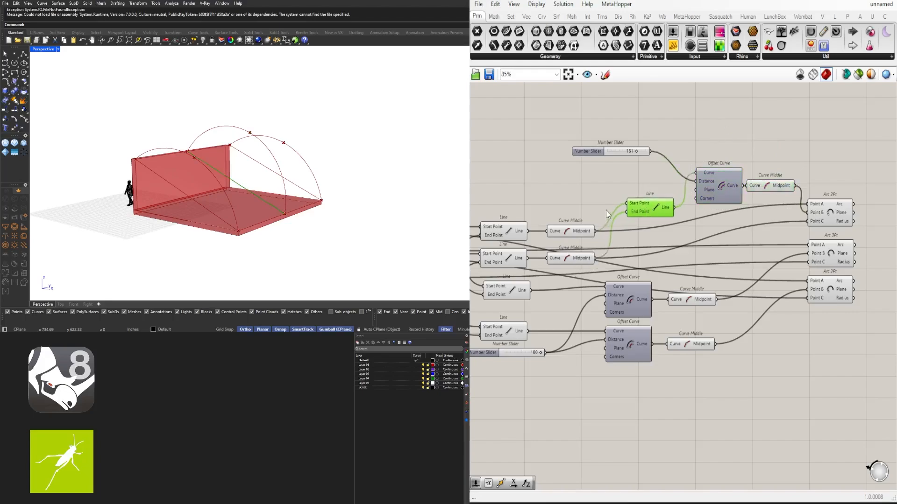
left_click(629, 187)
- Distribute the three Arc 3Pt components evenly and align them in one vertical column
right_click_drag(878, 239, 761, 235)
left_click_drag(767, 332, 720, 189)
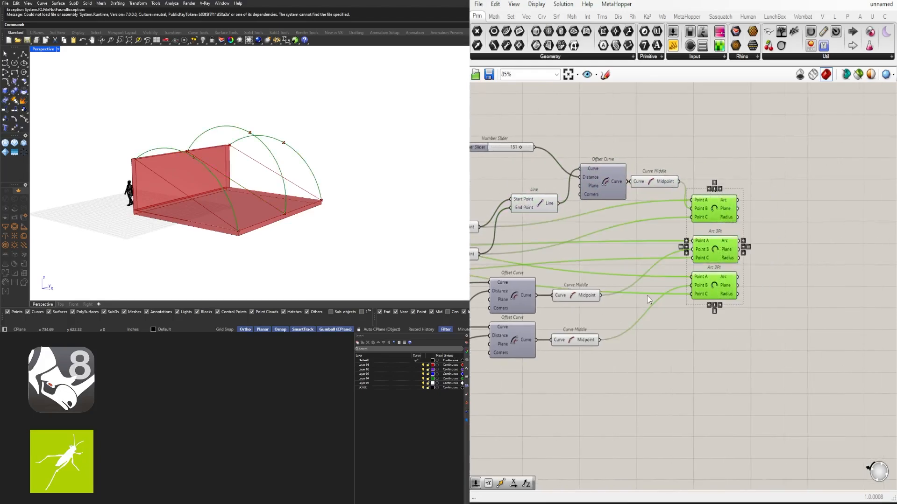
left_click(714, 312)
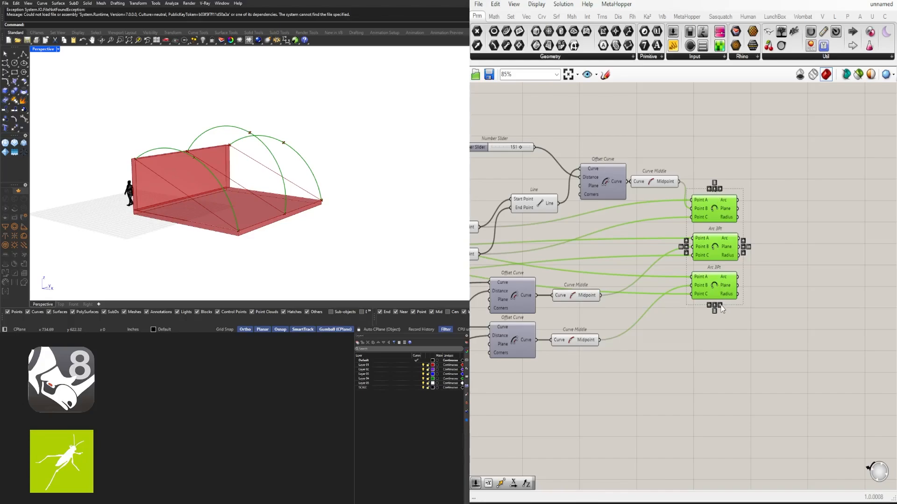
left_click(756, 205)
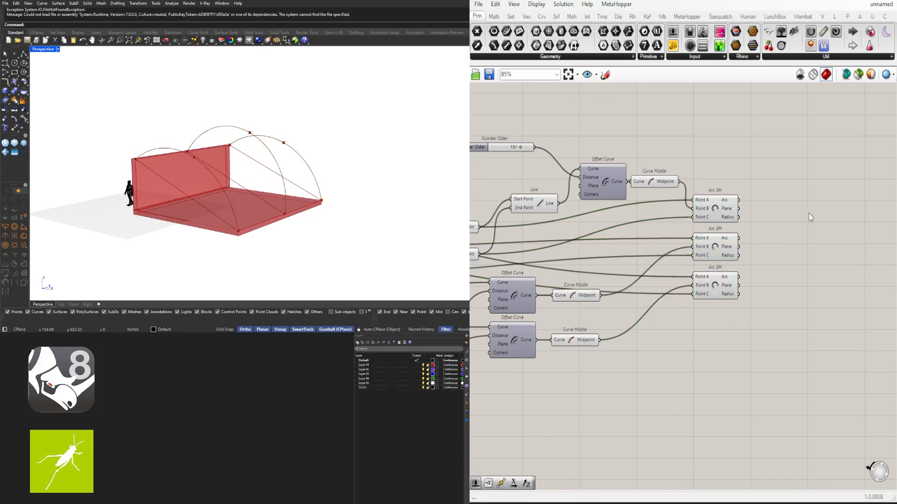
- Check which arc each Arc 3Pt component produces and add a Loft component beyond the column
left_click(718, 204)
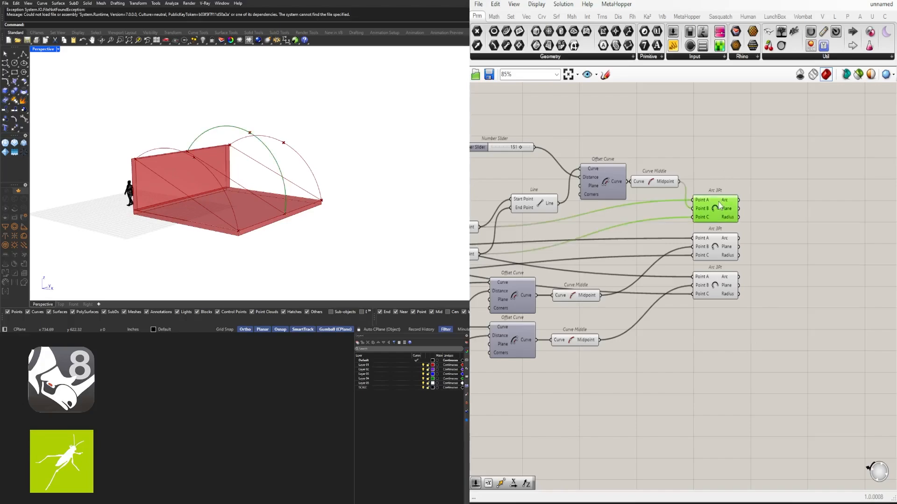
left_click(723, 245)
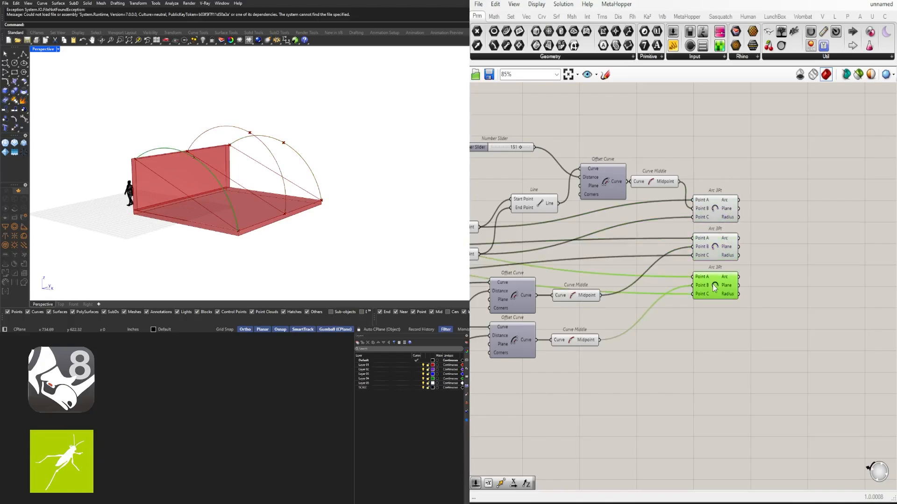
double_click(810, 231)
type("LOFT")
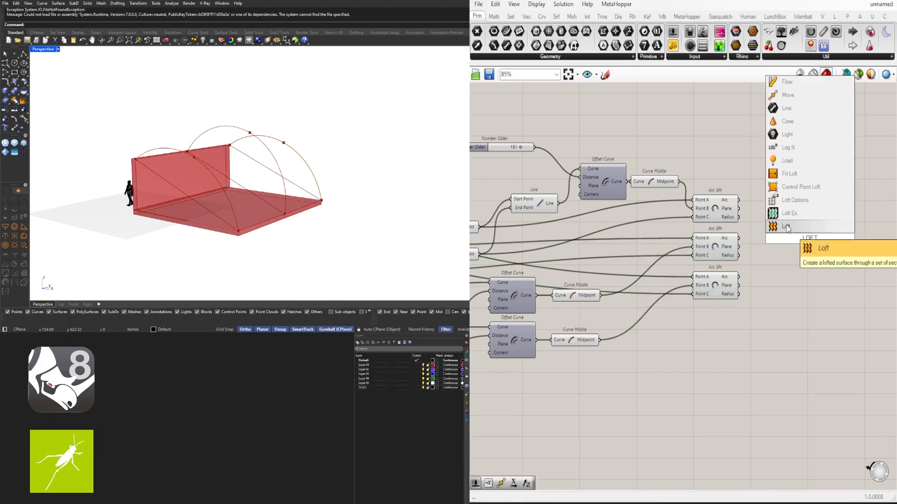
key("Return")
- Wire the Arc outputs into the Loft's Curves input in order: one end arc, the middle arc, the other end arc
left_click(715, 284)
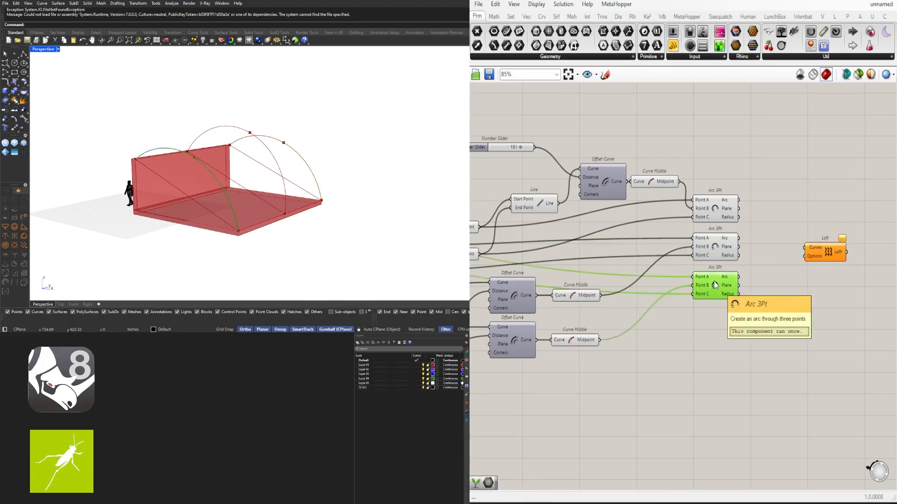
left_click_drag(738, 277, 803, 248)
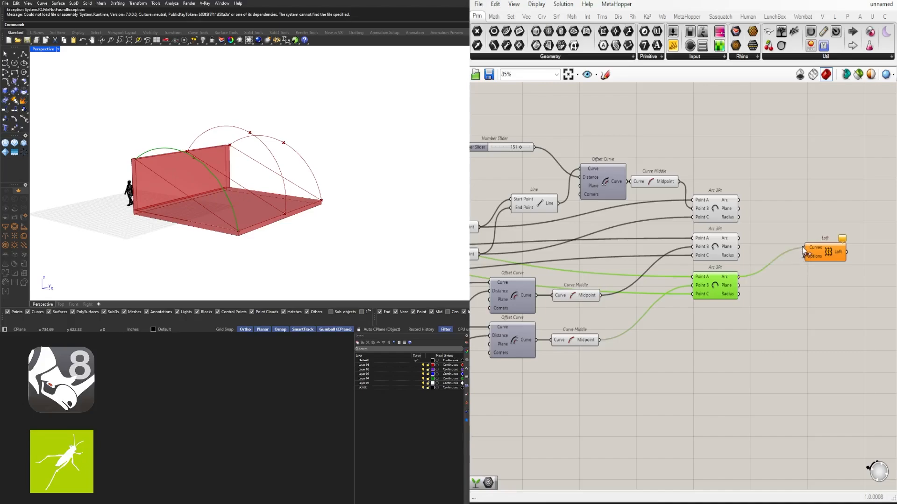
left_click(717, 207)
left_click_drag(739, 200, 803, 248, "shift")
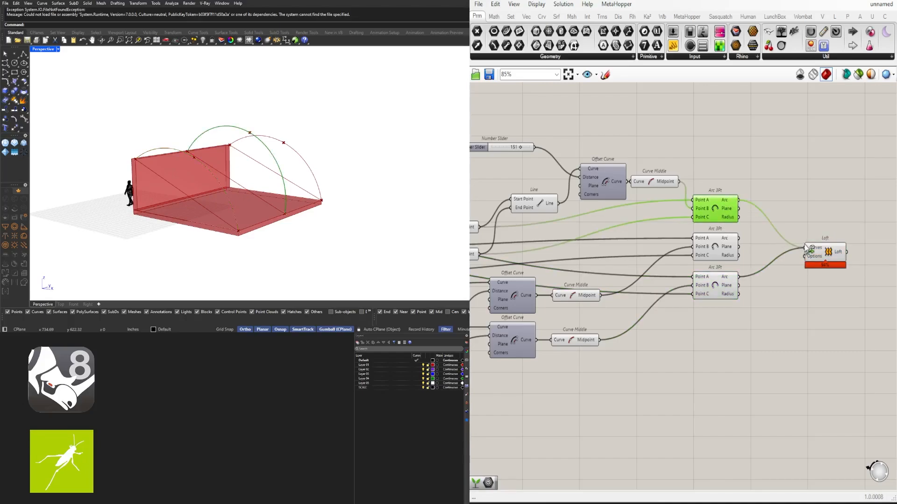
left_click(716, 239)
left_click_drag(738, 238, 825, 251, "shift")
mouse_move(350, 183)
right_mouse_down()
mouse_move(280, 192)
mouse_move(196, 221)
mouse_move(336, 187)
right_mouse_up()
scroll(234, 192, "up", 2)
right_click_drag(233, 192, 242, 206)
- Raise the middle arc's offset distance slider to 200
right_click_drag(624, 261, 707, 260)
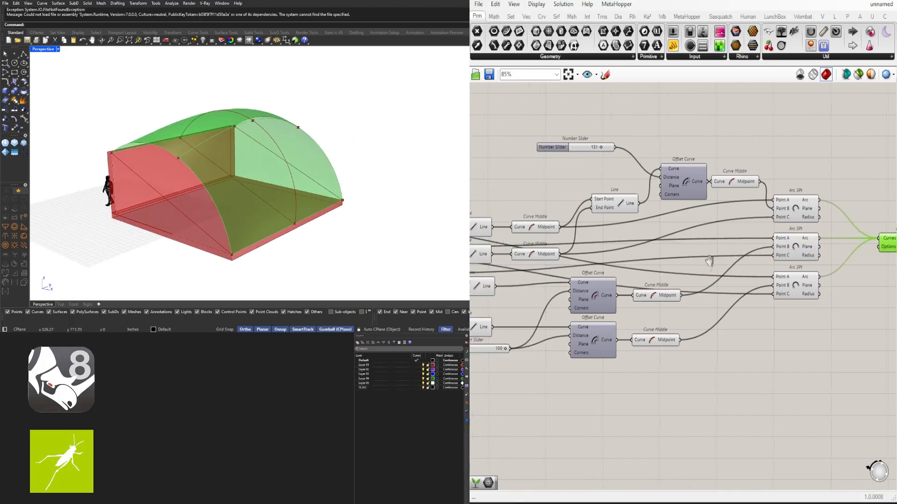
scroll(644, 146, "up", 1)
right_click_drag(644, 148, 718, 150)
scroll(715, 152, "up", 4)
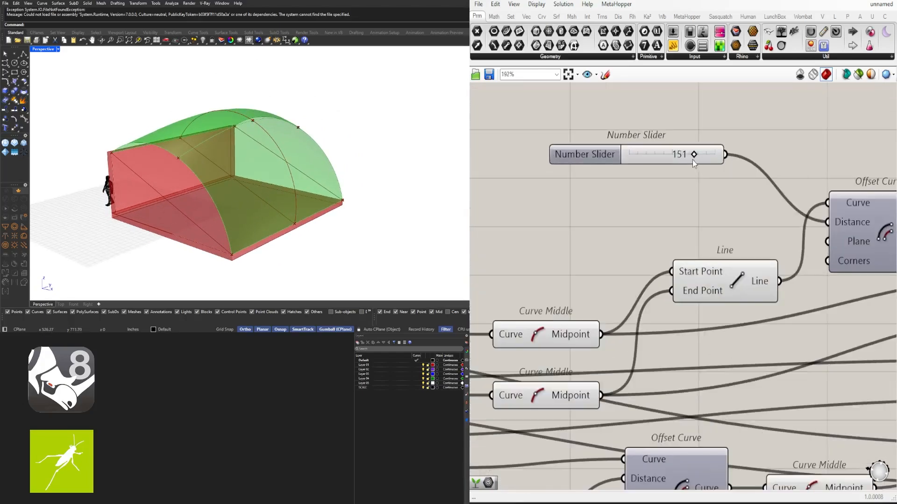
left_click_drag(691, 156, 727, 150)
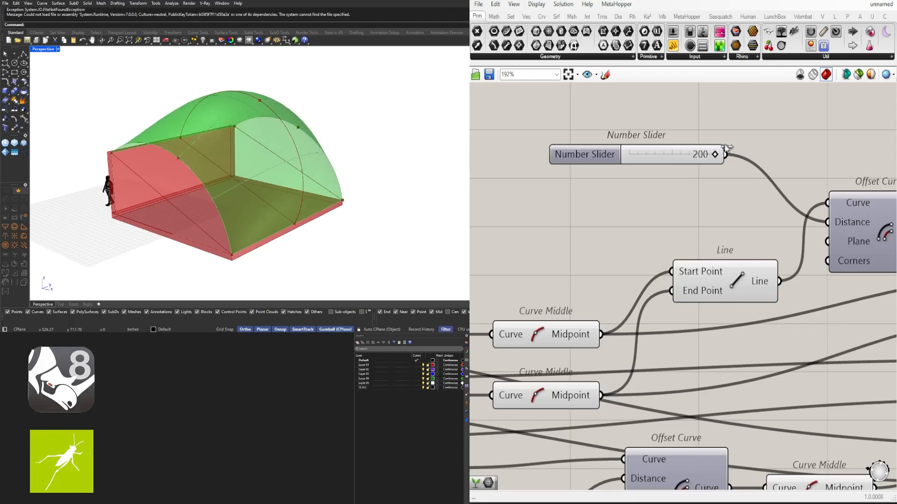
mouse_move(219, 193)
right_mouse_down()
mouse_move(270, 181)
mouse_move(214, 200)
right_mouse_up()
scroll(739, 175, "down", 2)
scroll(739, 176, "up", 3)
left_click_drag(716, 158, 737, 155)
mouse_move(219, 192)
right_mouse_down()
mouse_move(271, 178)
mouse_move(230, 188)
right_mouse_up()
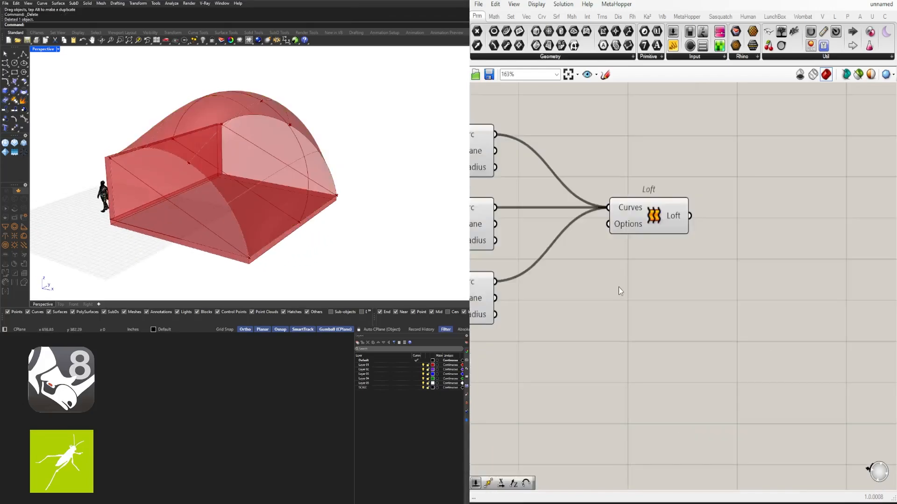
- Examine the lofted roof from several angles and check which Arc 3Pt components produce its middle and end profiles
scroll(618, 287, "down", 2)
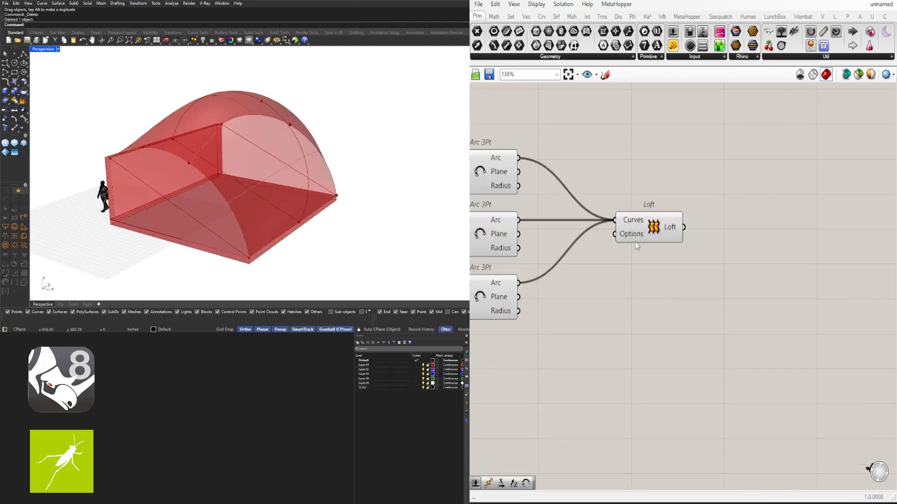
right_click_drag(417, 189, 387, 191)
left_click_drag(648, 228, 654, 228)
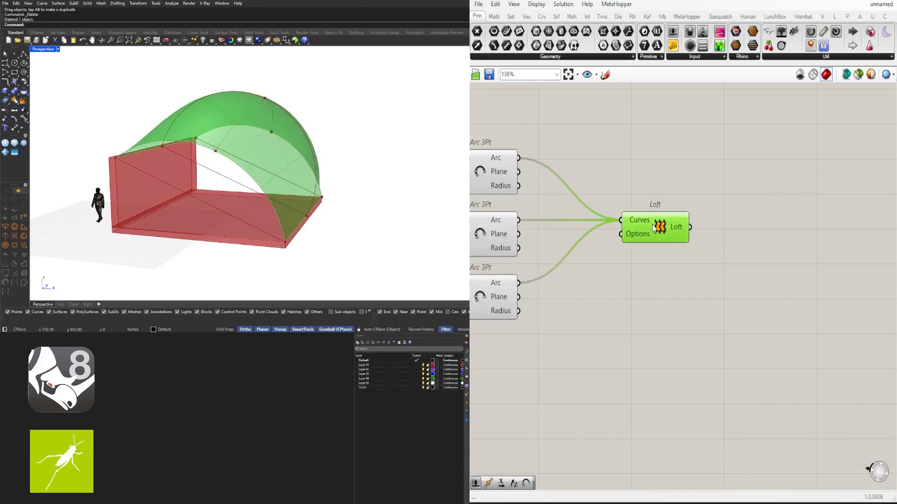
right_click_drag(294, 180, 202, 203)
right_click_drag(575, 299, 755, 310)
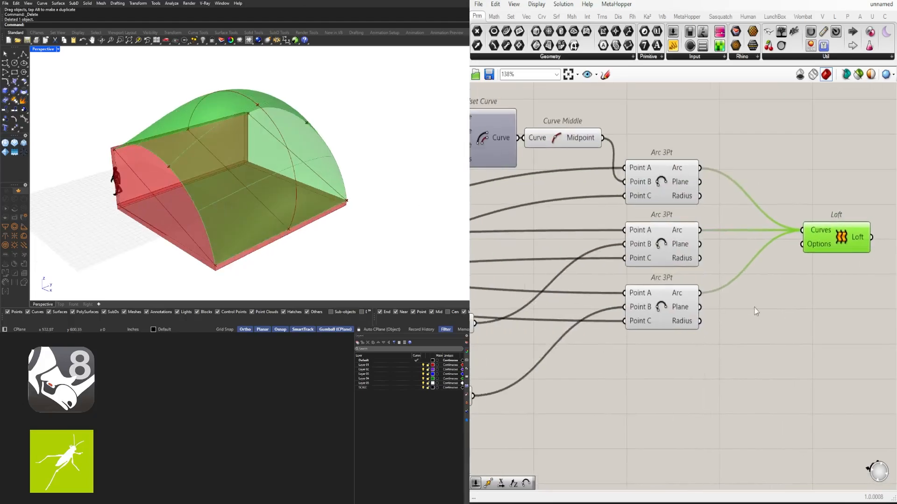
left_click(661, 245)
right_click_drag(367, 164, 375, 156)
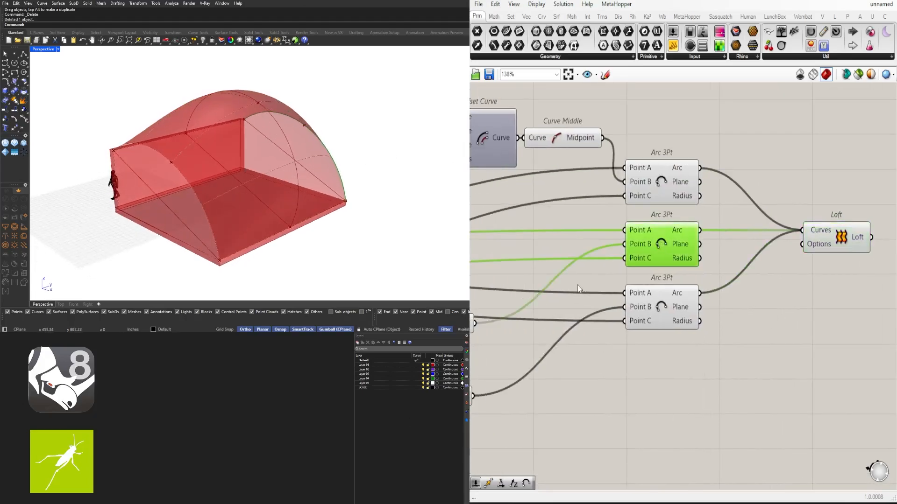
left_click(652, 195)
right_click_drag(248, 154, 257, 164)
mouse_move(152, 148)
right_mouse_down()
mouse_move(216, 138)
mouse_move(147, 134)
mouse_move(158, 146)
right_mouse_up()
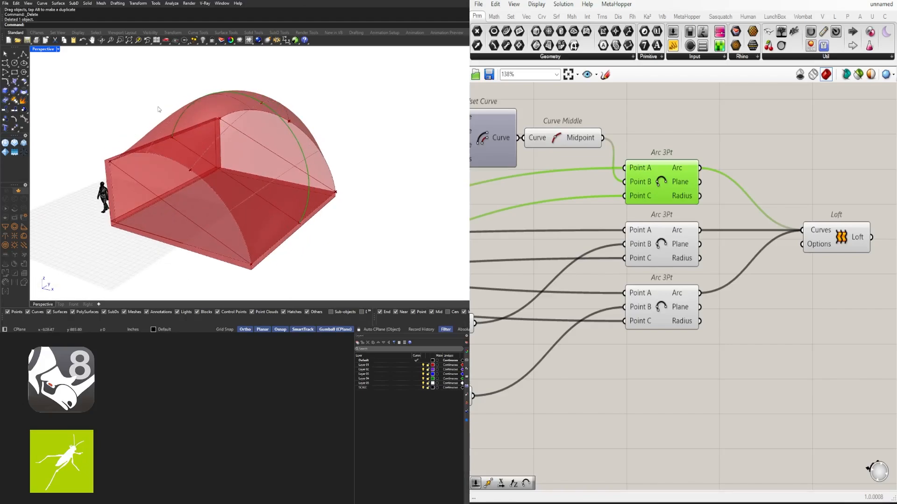
scroll(740, 318, "down", 3)
- Shift the Loft farther from the arcs and add a Rebuild Curve component fed by the middle arc's Arc output
left_click(810, 242)
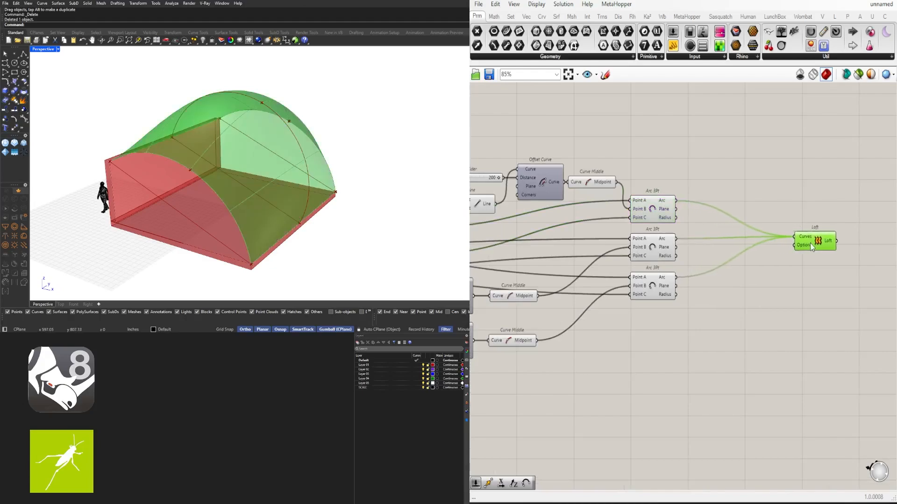
left_click_drag(810, 243, 817, 245)
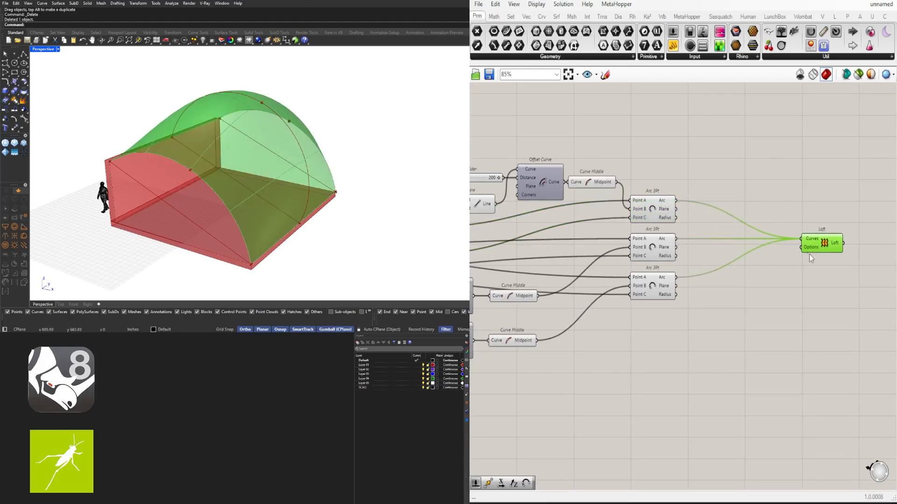
left_click_drag(823, 242, 830, 242)
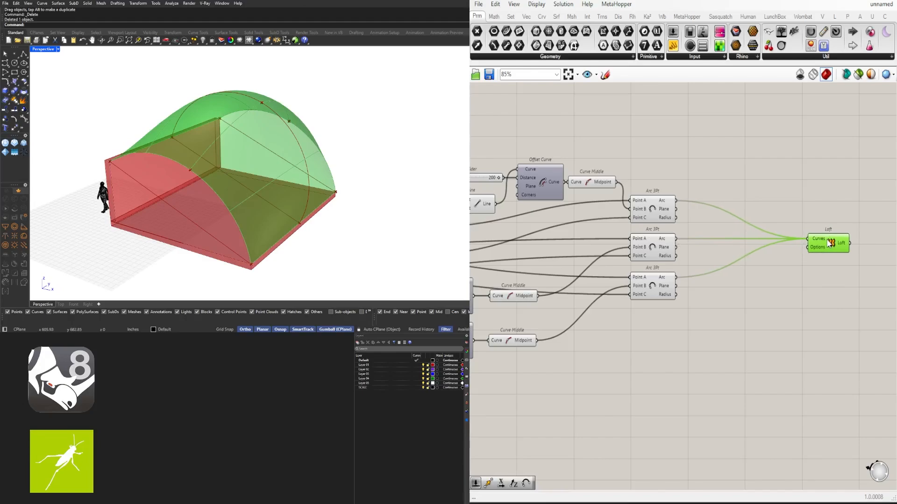
double_click(772, 194)
type("REB")
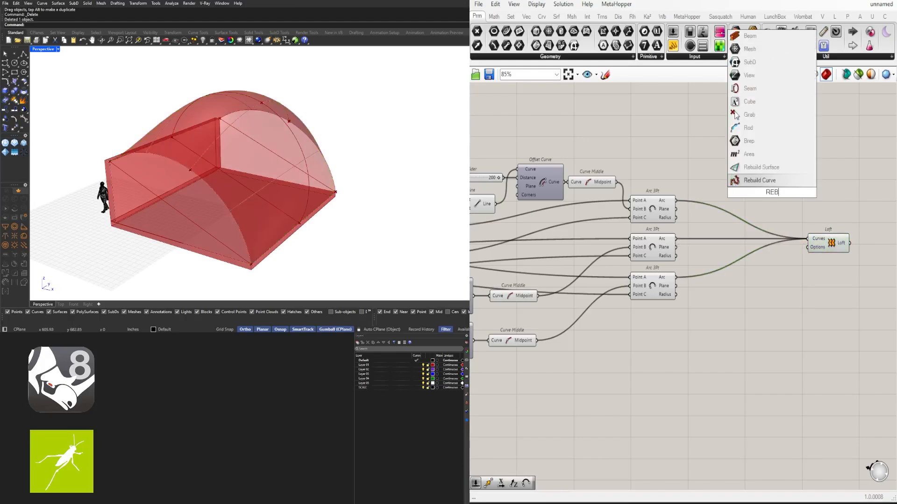
left_click(777, 180)
left_click_drag(755, 186, 725, 171)
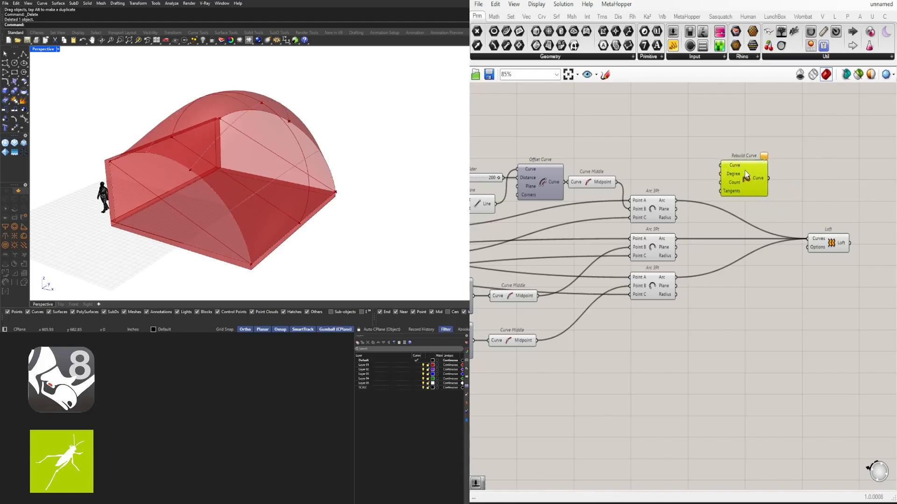
left_click_drag(679, 203, 718, 165)
right_click_drag(258, 136, 205, 136)
left_click_drag(751, 182, 774, 178)
key("ctrl+z")
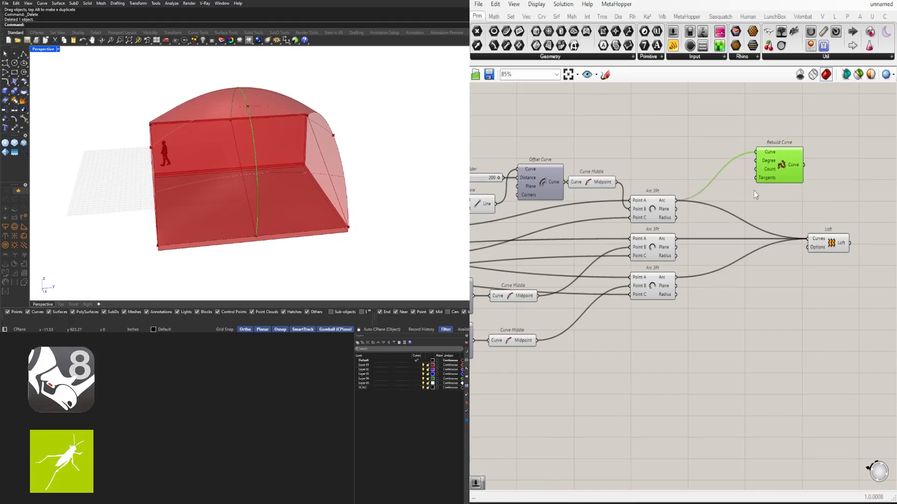
- Gather the three arc wires in a Relay beside the Arc 3Pt column and feed the Relay into Rebuild Curve's Curve input
right_click_drag(814, 184, 788, 141)
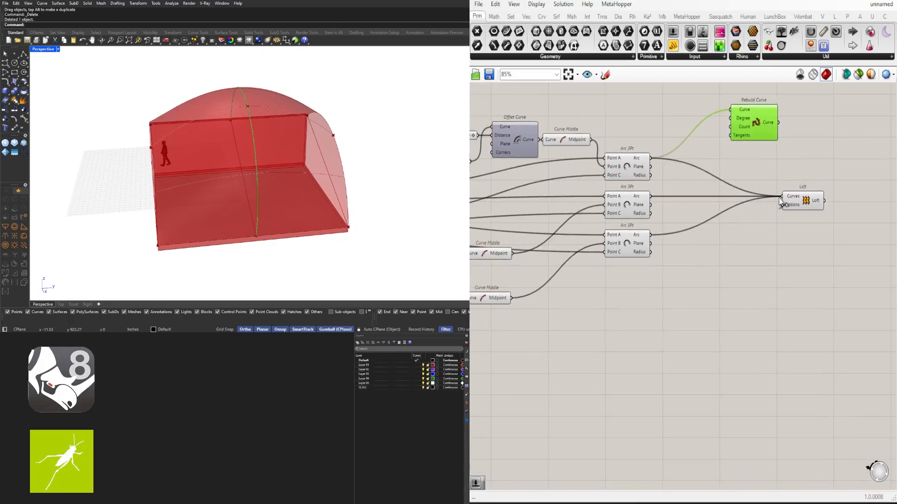
double_click(766, 197)
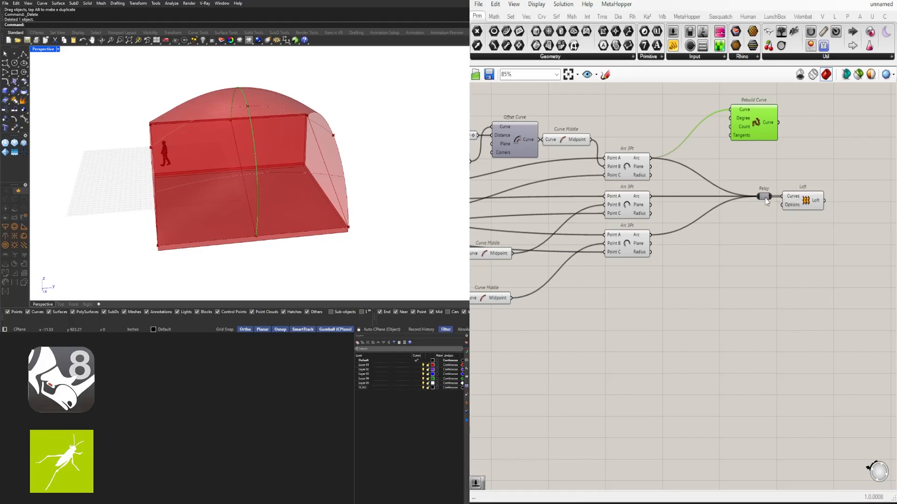
left_click_drag(766, 201, 696, 194)
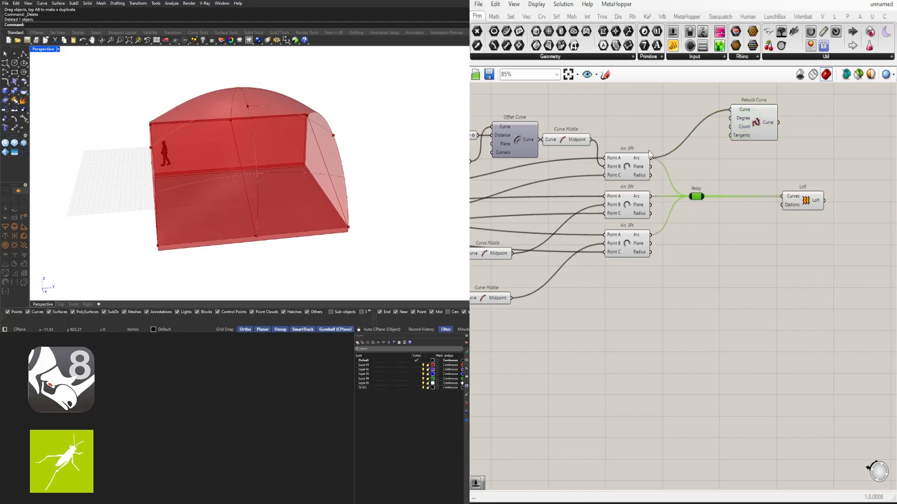
left_click_drag(758, 127, 754, 154)
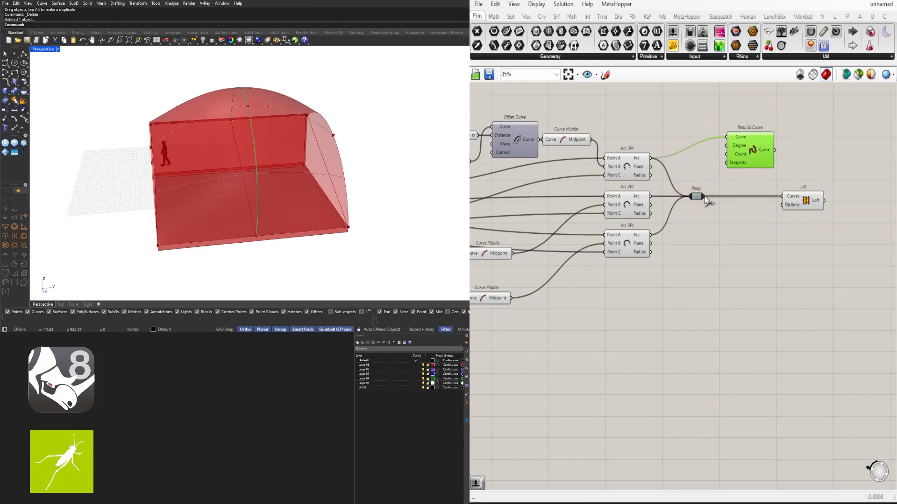
left_click_drag(703, 196, 743, 241)
right_click_drag(289, 161, 327, 171)
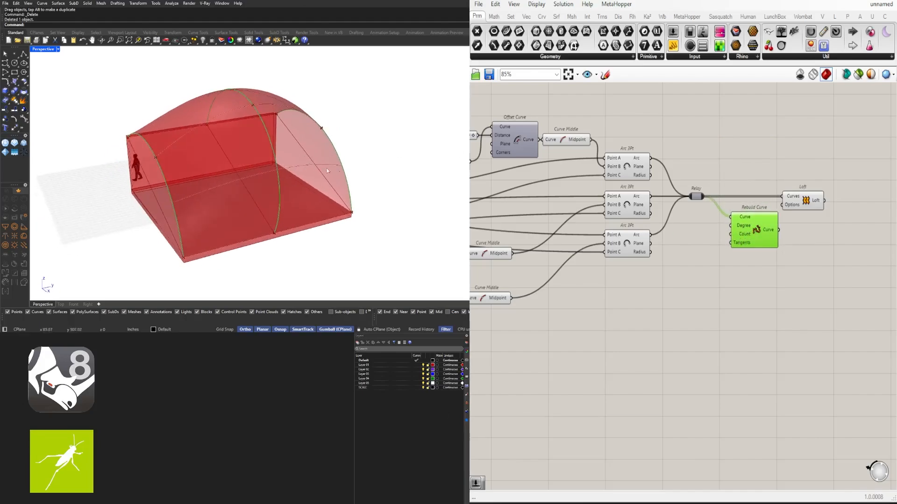
scroll(198, 156, "up", 10)
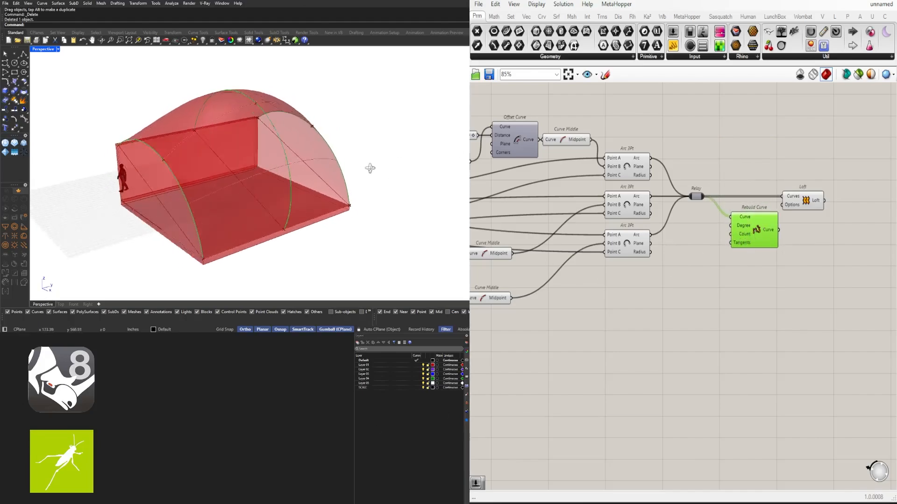
scroll(198, 159, "down", 8)
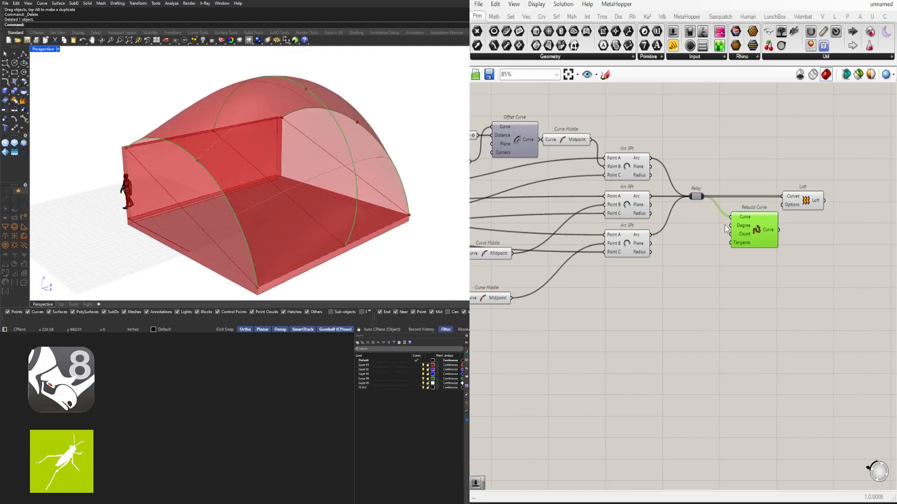
- Place Rebuild Curve between the Relay and the Loft, make its output the Loft's only Curves input, and disable Rebuild Curve's preview
right_click_drag(734, 231, 721, 232)
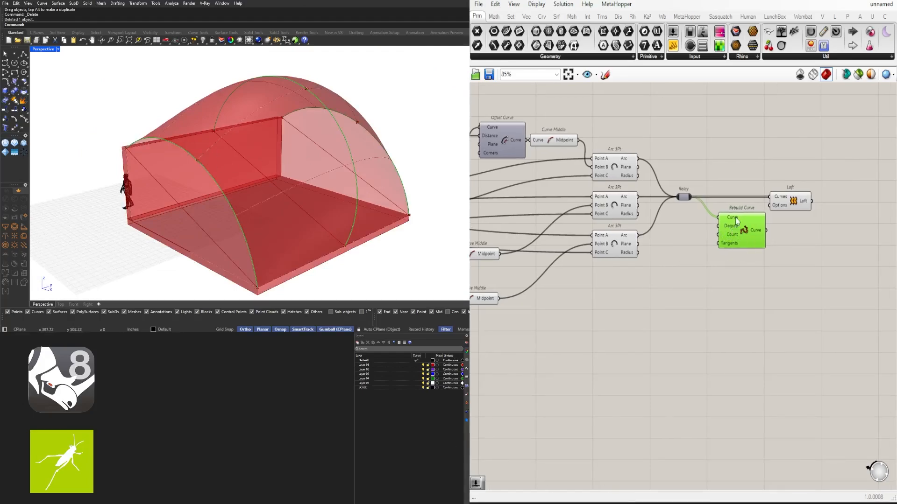
left_click_drag(749, 231, 738, 209)
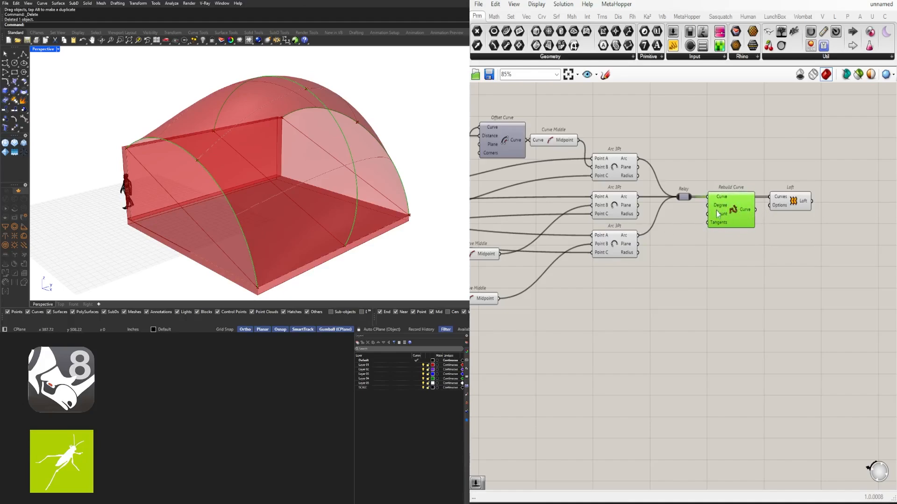
left_click_drag(755, 210, 822, 217)
left_click_drag(746, 248, 717, 171)
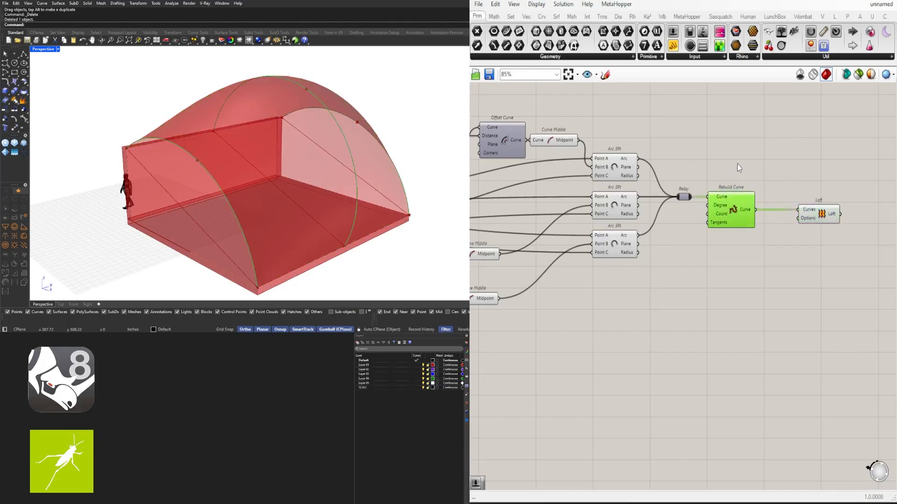
middle_click(737, 168)
left_click(767, 139)
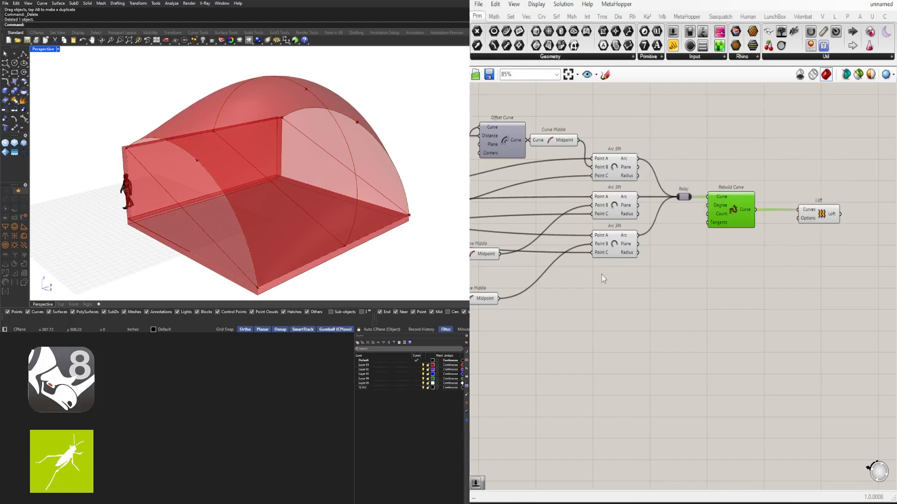
- Disable the preview of the four stacked Line components beside the Move components
scroll(601, 274, "down", 4)
scroll(760, 278, "up", 4)
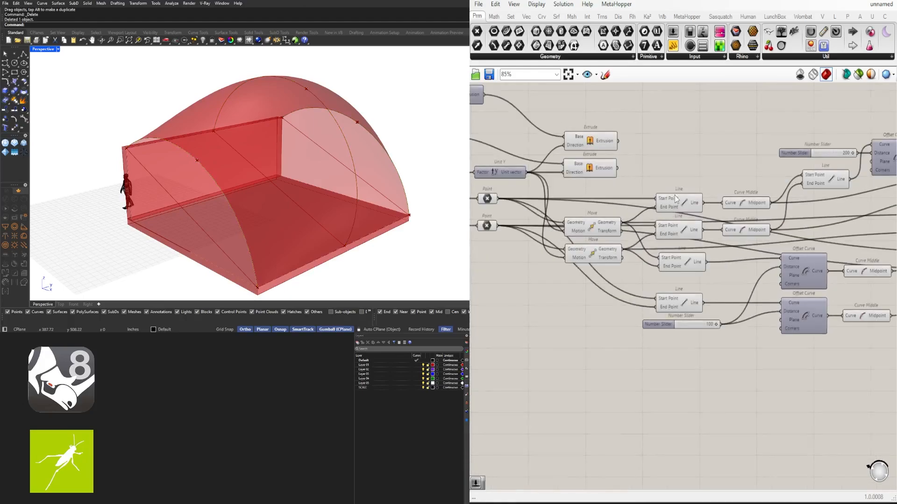
left_click_drag(698, 165, 656, 293)
left_click(758, 360)
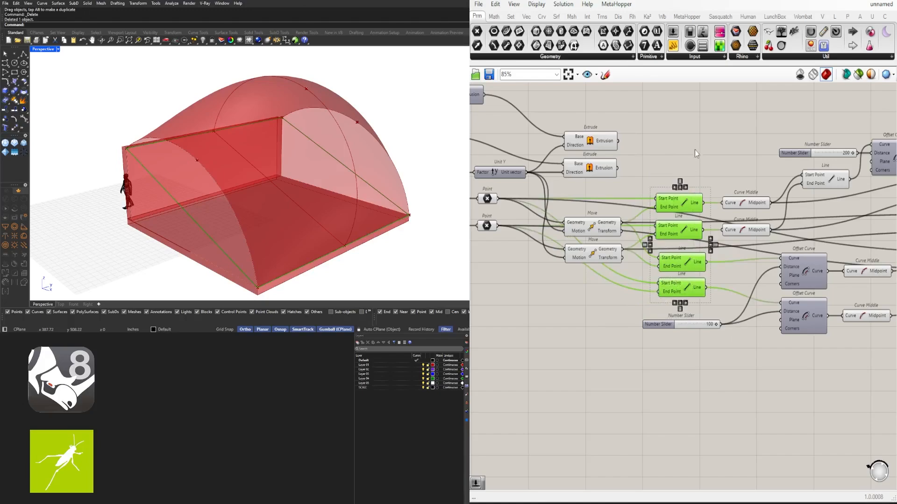
middle_click(671, 170)
left_click(690, 143)
- Check the end of the component chain at the Loft and inspect the rebuilt roof surface from several angles
right_click_drag(210, 197, 226, 164)
scroll(719, 213, "down", 4)
right_click_drag(719, 213, 542, 235)
scroll(813, 254, "up", 2)
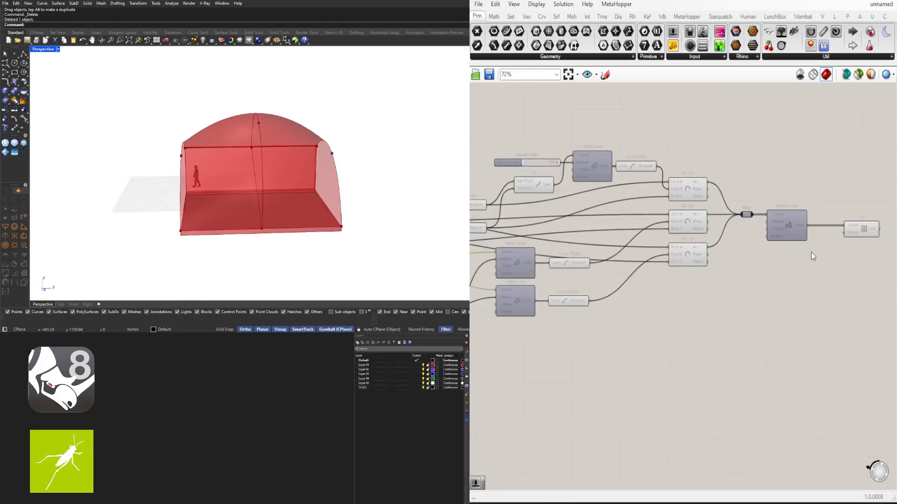
right_click_drag(813, 254, 700, 262)
left_click(750, 238)
right_click_drag(209, 195, 197, 211)
left_click_drag(806, 309, 719, 233)
left_click(783, 255)
left_click(752, 241)
left_click(717, 208)
scroll(262, 188, "up", 3)
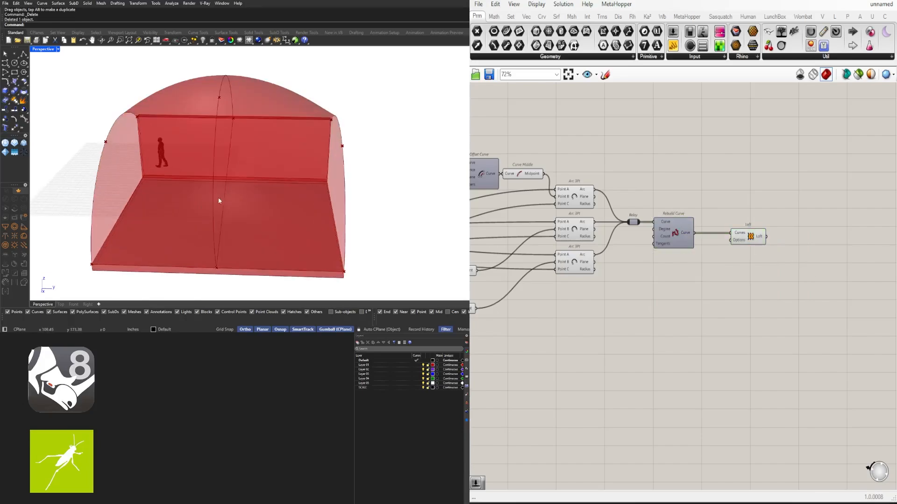
right_click_drag(220, 200, 230, 184)
scroll(257, 197, "down", 2)
scroll(233, 189, "up", 1)
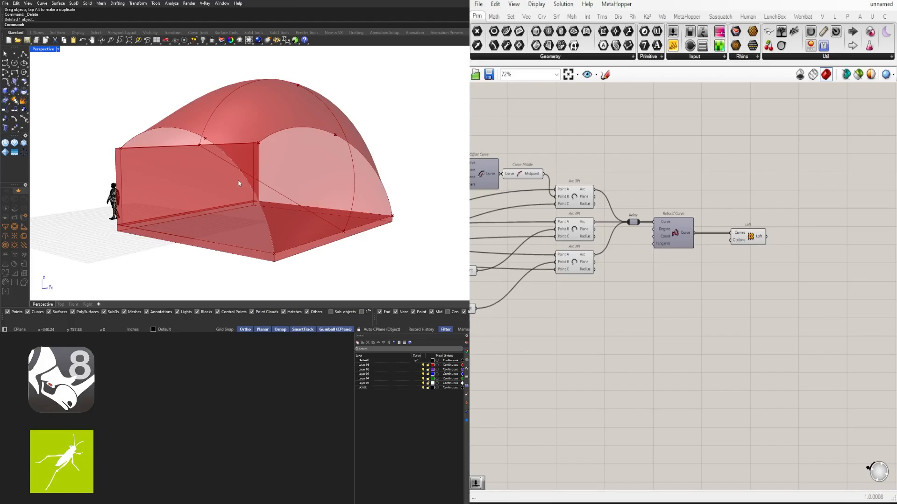
scroll(740, 299, "down", 5)
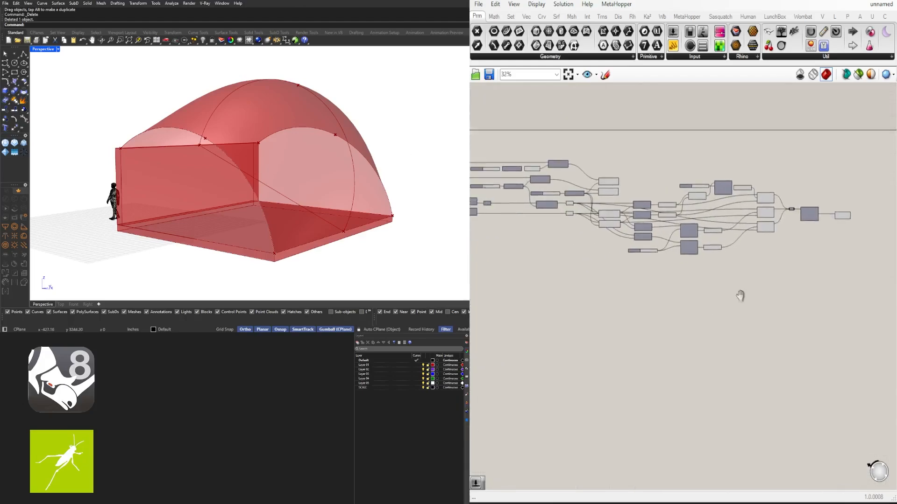
- Shift the two End Points components and the attached Point component toward the Move component further along the chain
scroll(746, 310, "up", 4)
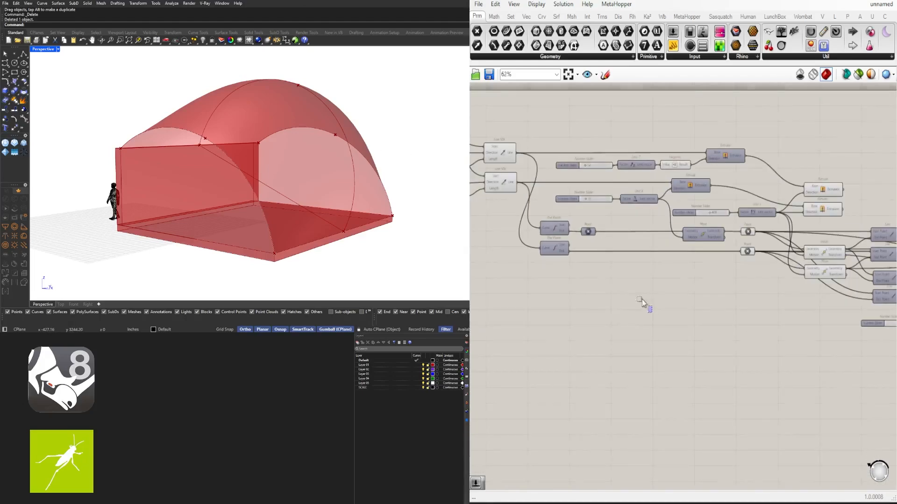
left_click_drag(651, 315, 613, 229)
left_click(644, 353)
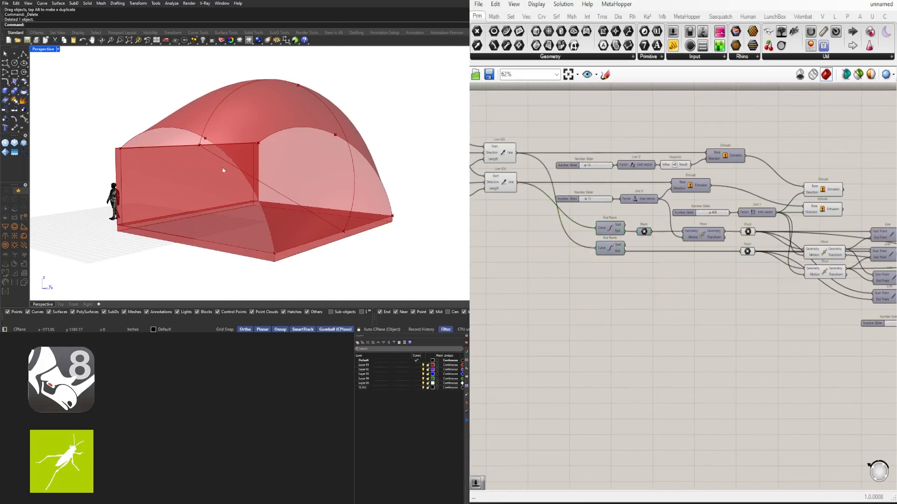
- Inspect the roof surface, end arcs and back wall from several angles alongside the component layout
right_click_drag(221, 169, 162, 144)
scroll(266, 184, "up", 2)
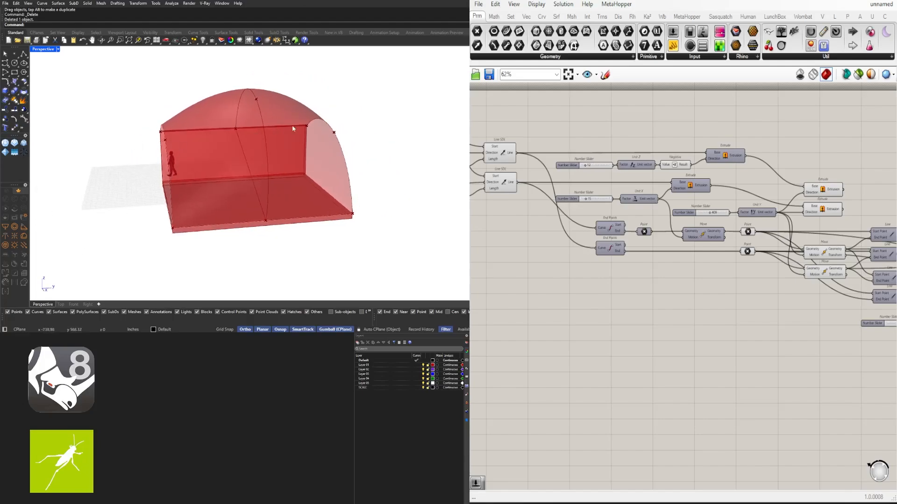
right_click_drag(358, 131, 223, 217)
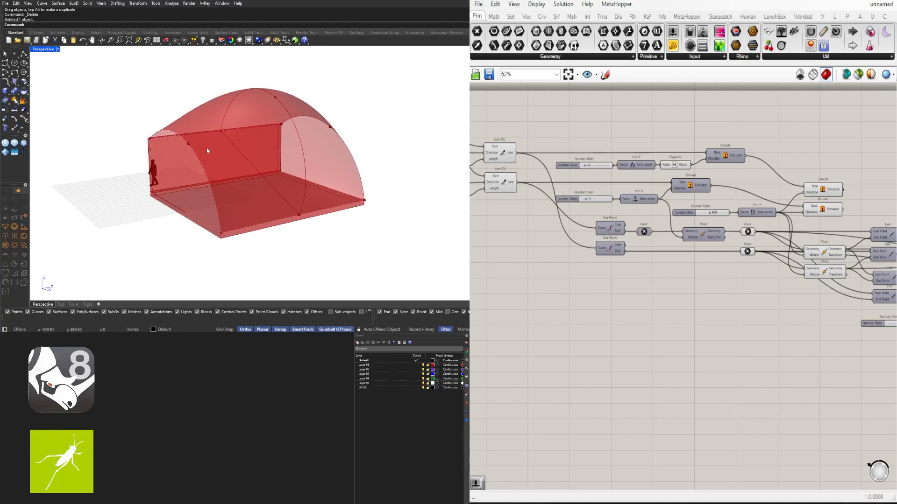
right_click_drag(207, 150, 221, 158)
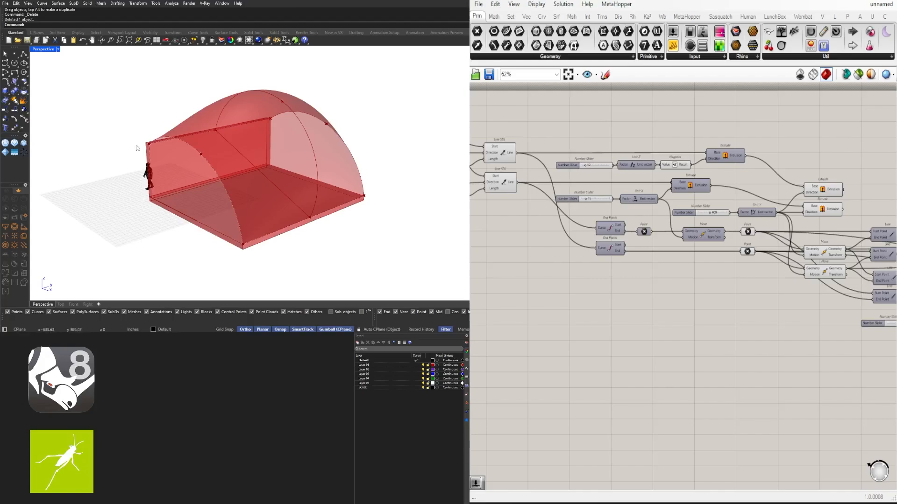
scroll(254, 187, "up", 3)
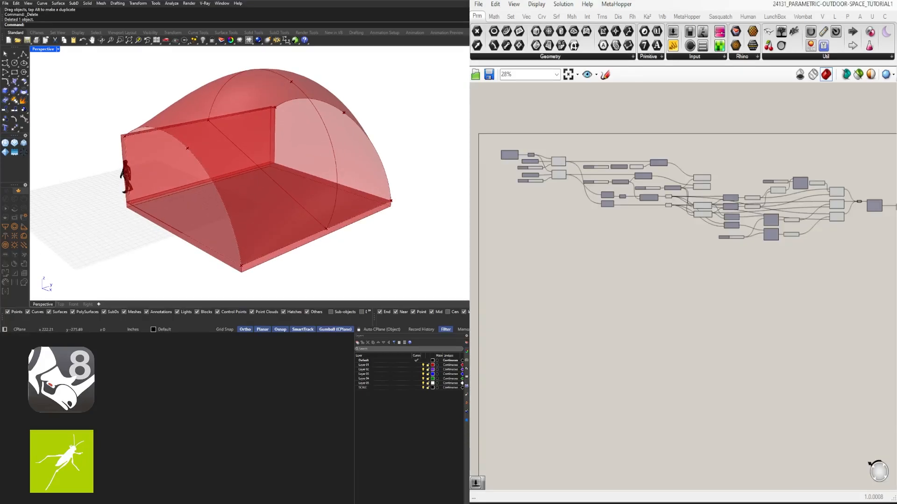
scroll(748, 269, "up", 4)
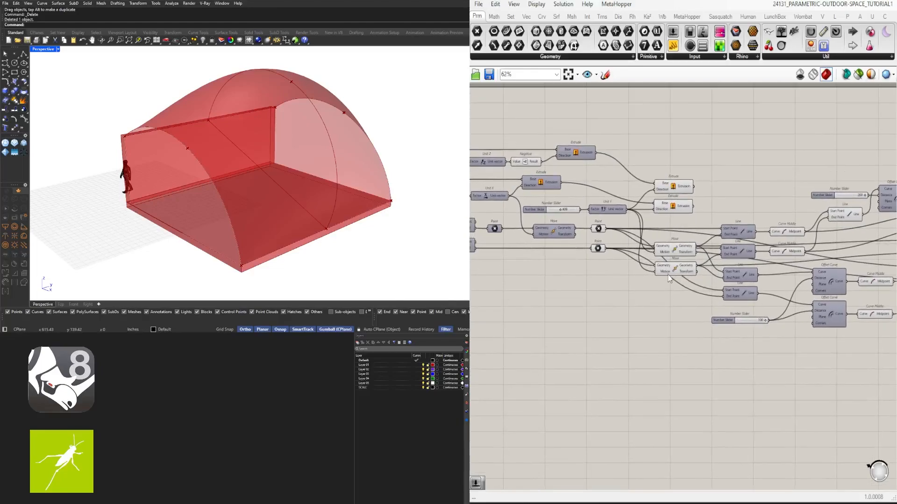
mouse_move(188, 157)
right_mouse_down()
mouse_move(160, 150)
mouse_move(195, 150)
mouse_move(179, 157)
right_mouse_up()
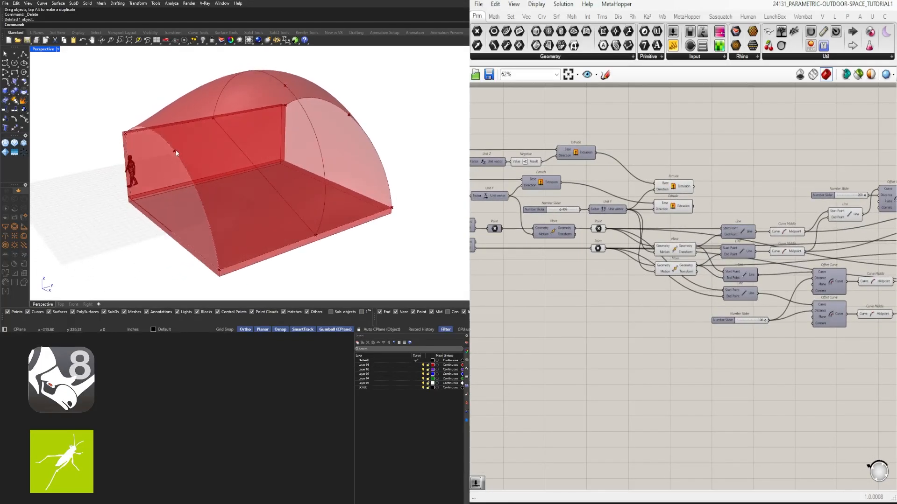
- Disable the preview of the two upper Curve Middle components and of the Line joining their midpoints
left_click(797, 234)
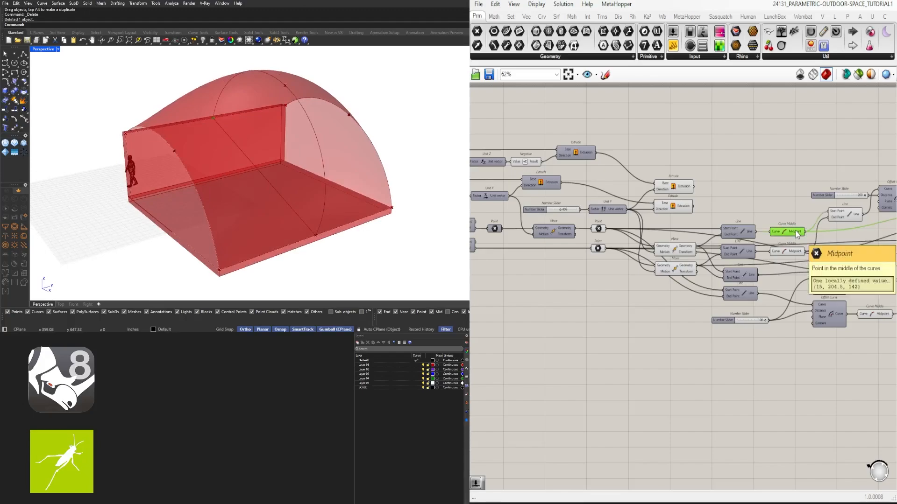
right_click_drag(825, 232, 712, 248)
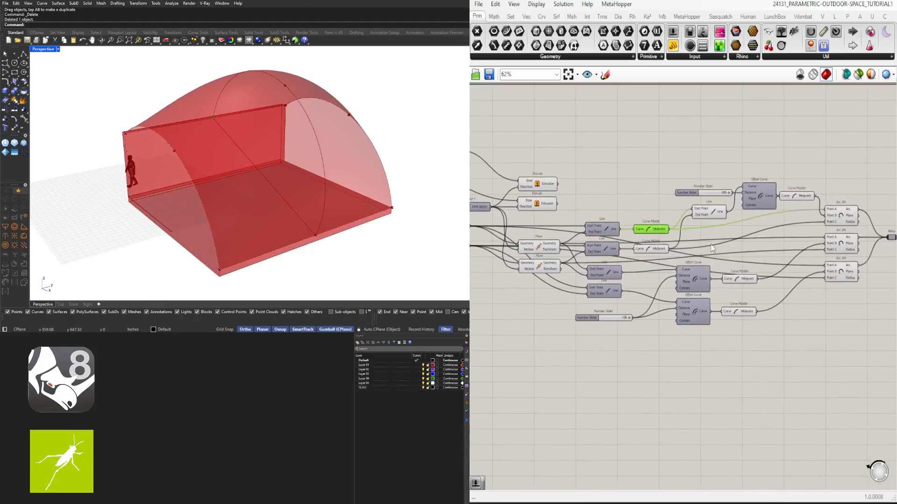
left_click(739, 278)
scroll(671, 257, "up", 2)
left_click_drag(659, 256, 640, 207)
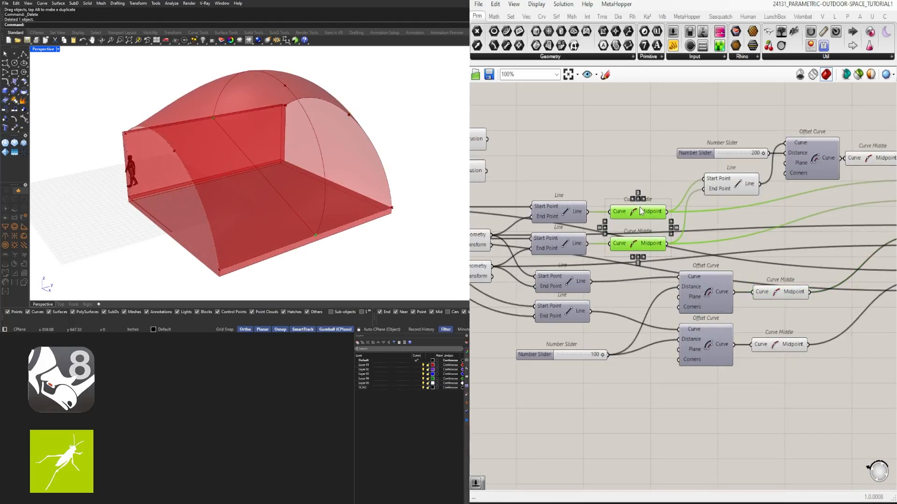
key("space")
left_click(737, 184)
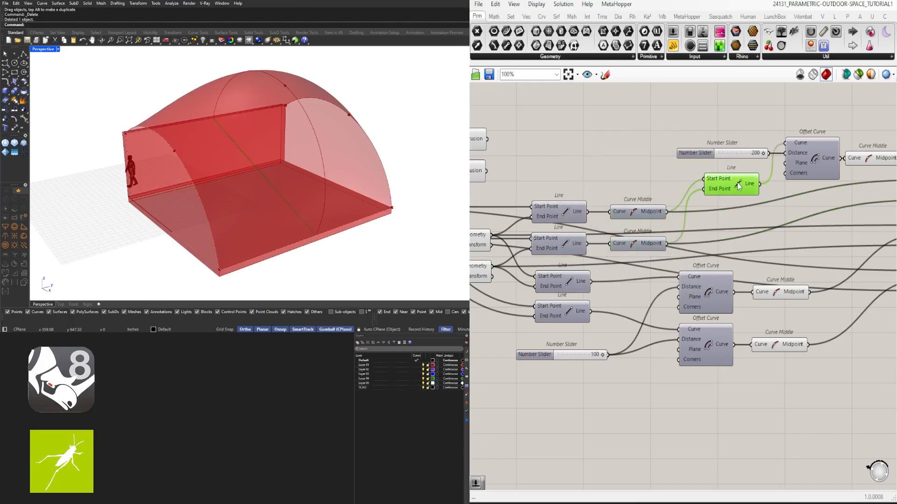
key("space")
- Examine which end-arc midpoint in the model belongs to each of the two lower Curve Middle components
mouse_move(732, 208)
left_mouse_down()
mouse_move(729, 223)
mouse_move(725, 199)
left_mouse_up()
left_click(817, 244)
right_click_drag(785, 284, 665, 268)
left_click_drag(665, 270, 671, 270)
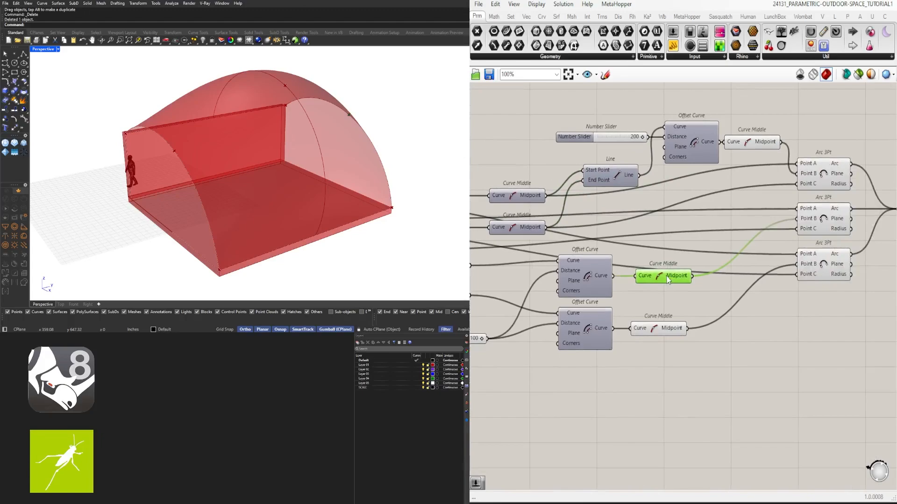
left_click(663, 328)
right_click_drag(317, 202, 153, 158)
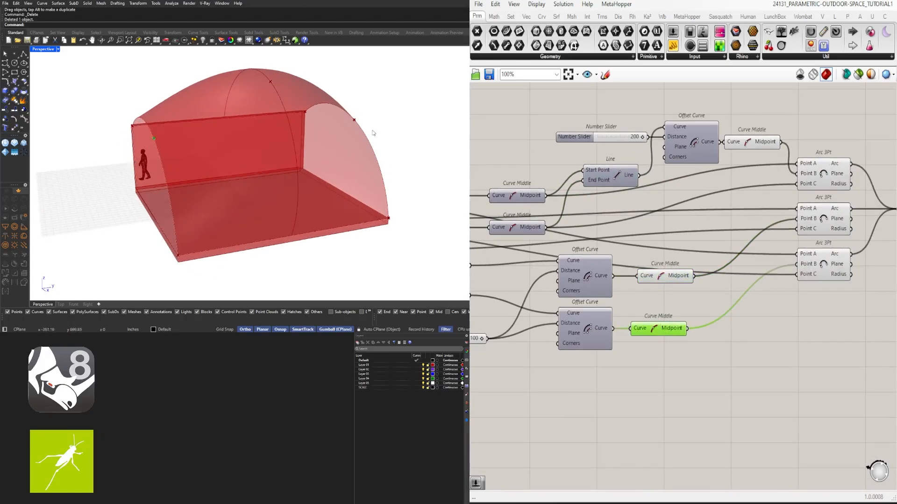
left_click_drag(666, 280, 664, 280)
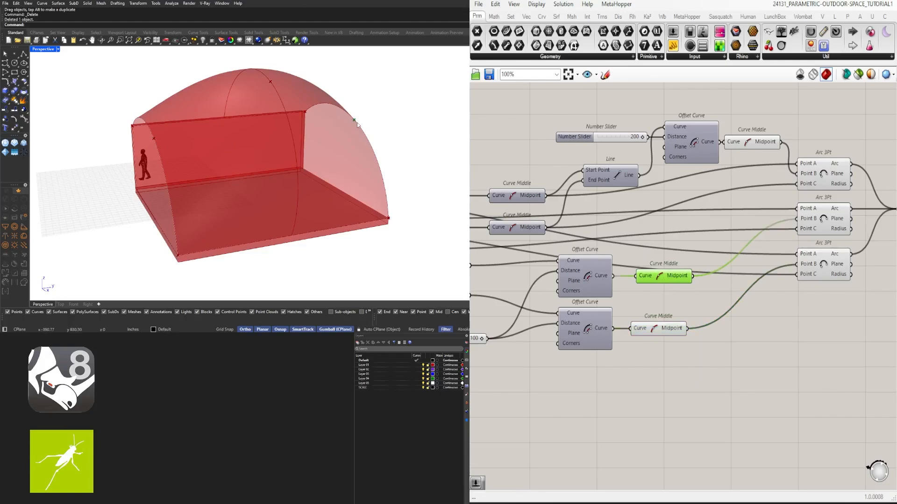
left_click(828, 315)
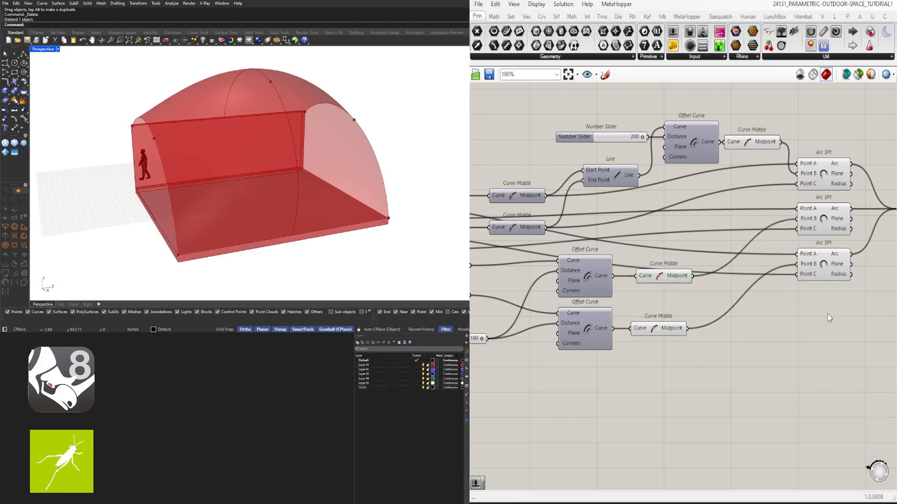
- Insert a Relay in each wire from the lower Curve Middle components and place both beside the Arc 3Pt Point B inputs
right_click_drag(828, 315, 789, 290)
scroll(789, 290, "down", 1)
left_click_drag(714, 340, 771, 193)
scroll(677, 257, "up", 2)
double_click(677, 256)
double_click(687, 317)
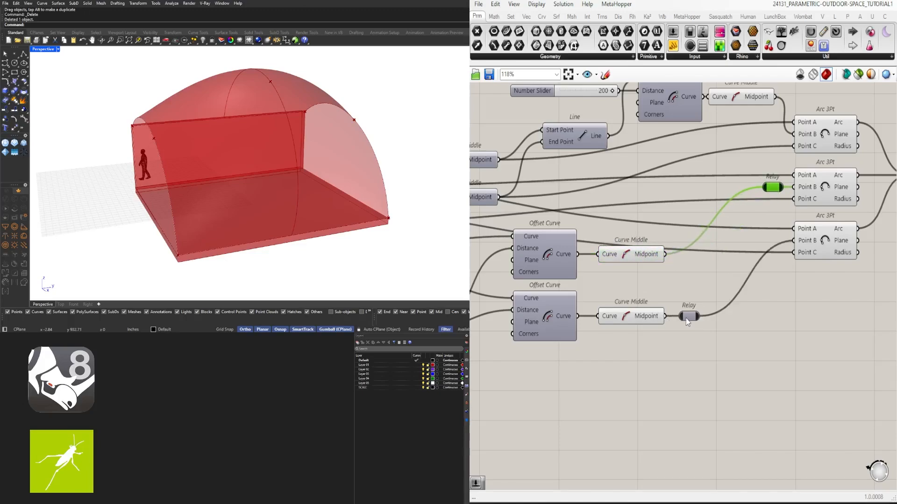
left_click_drag(691, 316, 775, 244)
scroll(765, 277, "down", 2)
right_click_drag(630, 280, 671, 263)
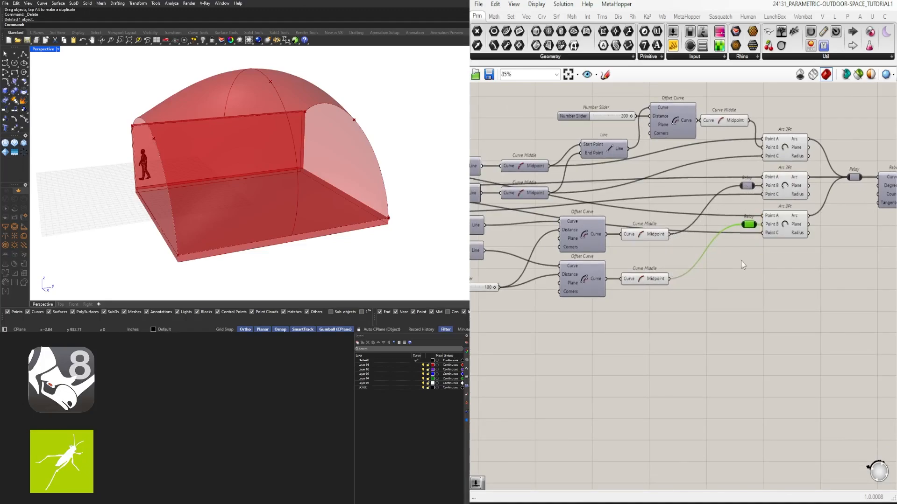
- Add a Move component below the arcs and feed its Geometry from the first lower Curve Middle's Midpoint
double_click(724, 303)
type("move")
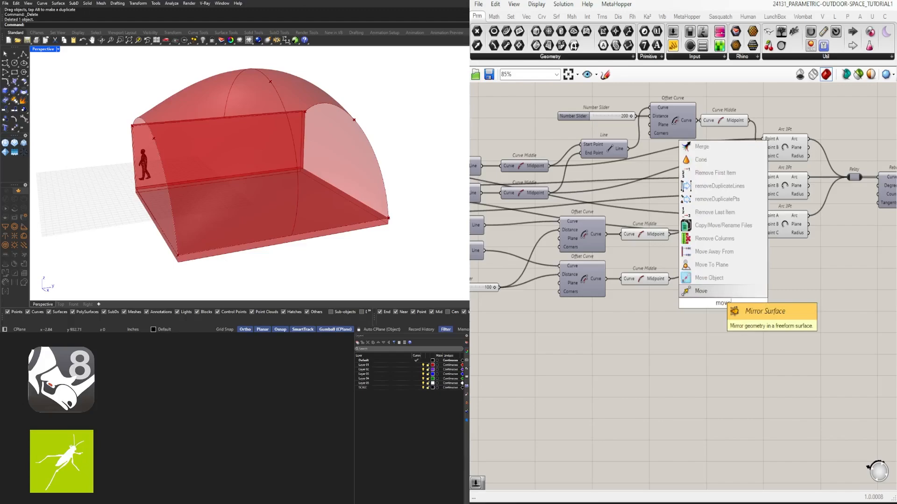
left_click(710, 291)
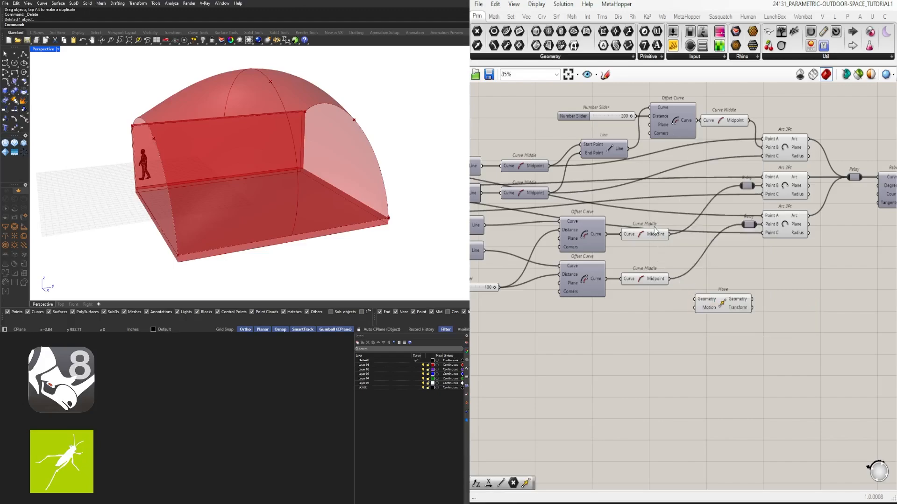
left_click(653, 232)
left_click_drag(669, 233, 696, 299)
- Add a Unit Y vector as the Move's Motion and drive its Factor with a number slider of 15
left_click(657, 325)
double_click(657, 327)
type("unit y")
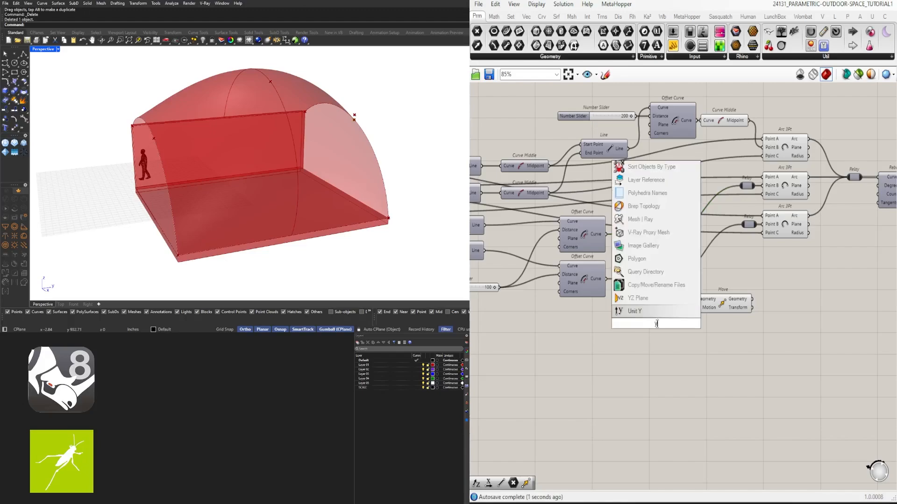
key("Return")
left_click_drag(652, 312, 704, 310)
left_click(569, 321)
double_click(571, 325)
type("15")
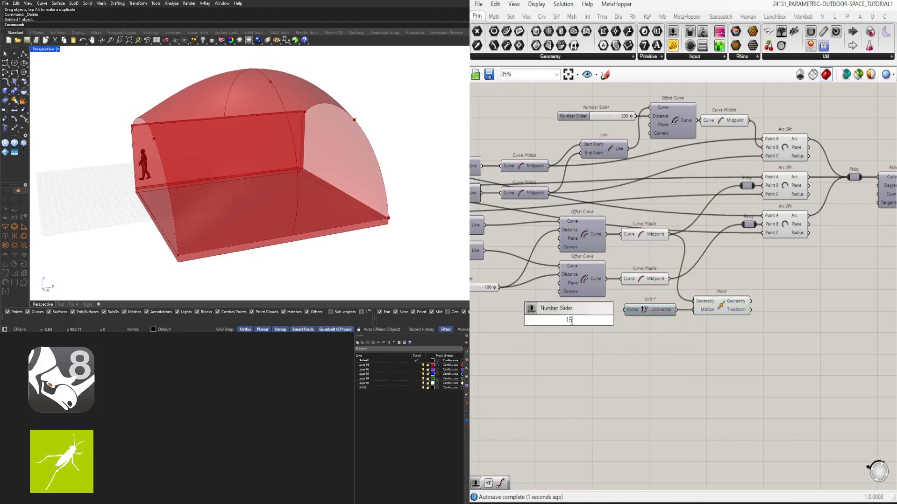
key("Return")
mouse_move(608, 320)
left_mouse_down()
mouse_move(624, 312)
mouse_move(600, 313)
left_mouse_up()
- Set the number slider driving the Unit Y vector to 76
double_click(574, 313)
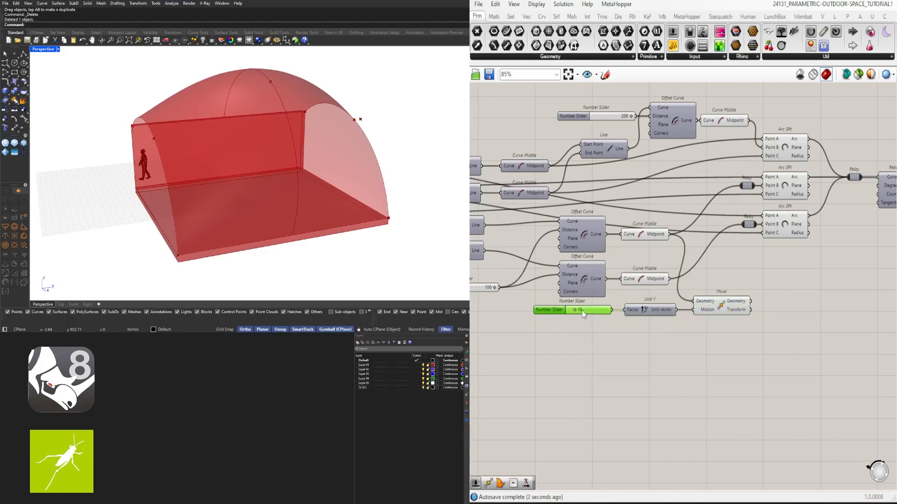
left_click(632, 207)
scroll(577, 310, "up", 5)
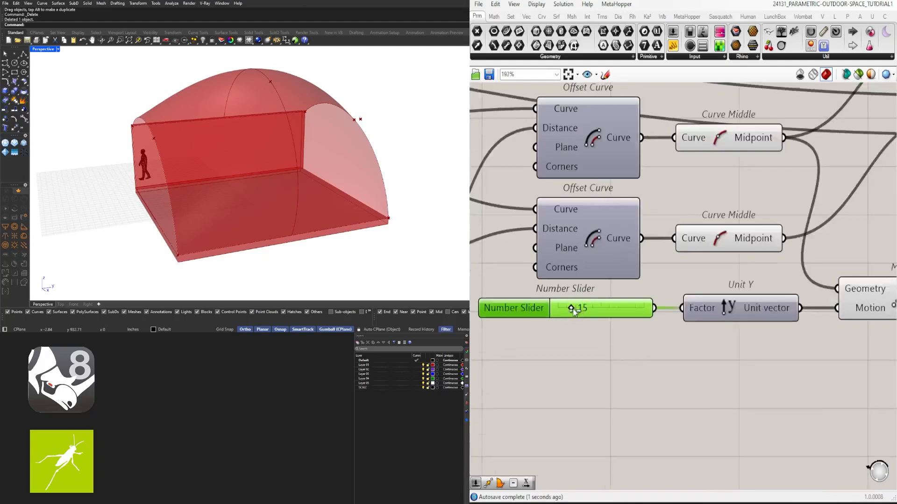
double_click(583, 304)
type("61")
key("Return")
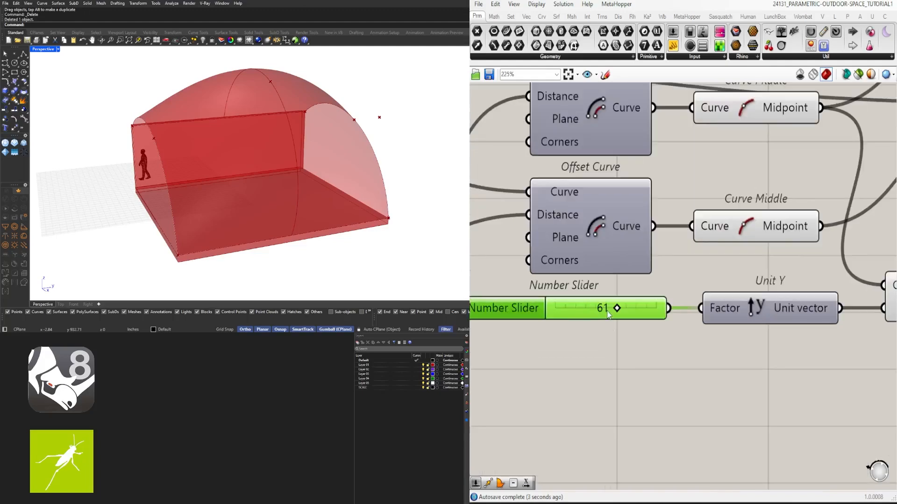
double_click(607, 310)
type("6")
key("Return")
left_click_drag(566, 316, 629, 309)
scroll(786, 366, "down", 3)
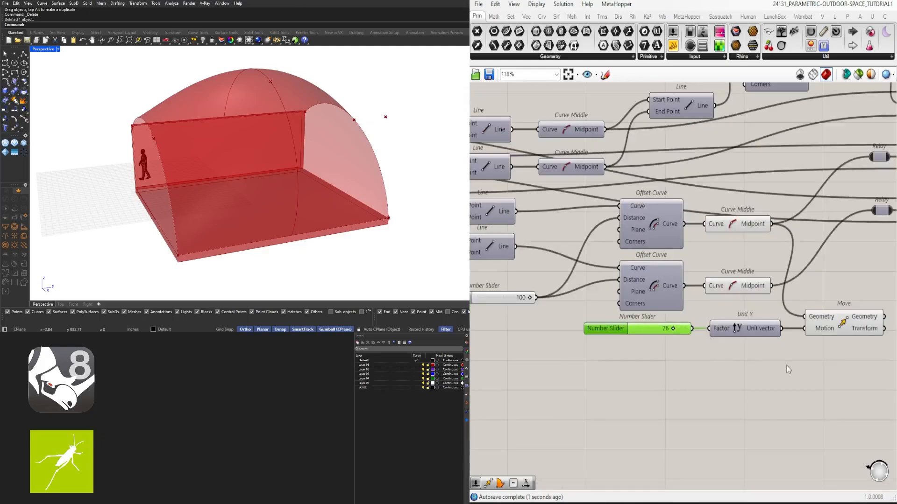
- Duplicate the Move component, stack both copies below the Arc 3Pt column, and shift the slider and Unit Y away from them
scroll(724, 366, "down", 3)
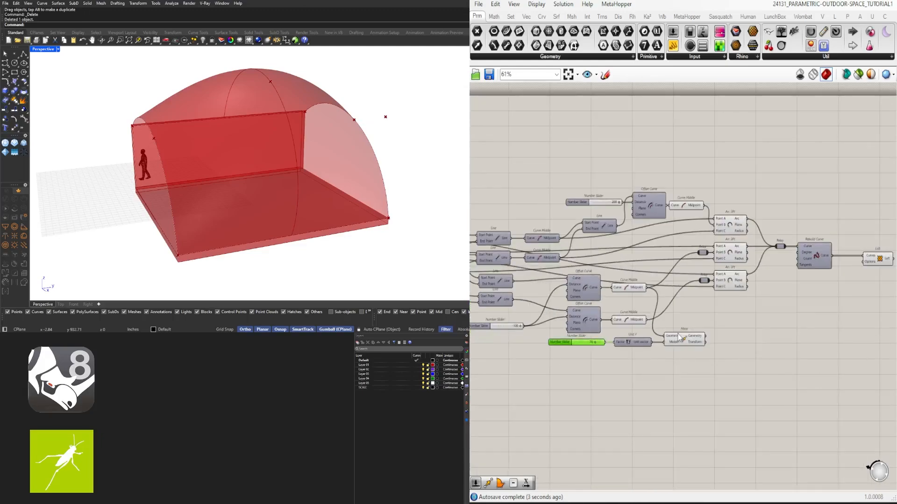
left_click_drag(679, 335, 705, 341)
left_click_drag(653, 361, 617, 345)
left_click(646, 360)
left_click_drag(741, 376, 695, 322)
left_click_drag(696, 323, 704, 317)
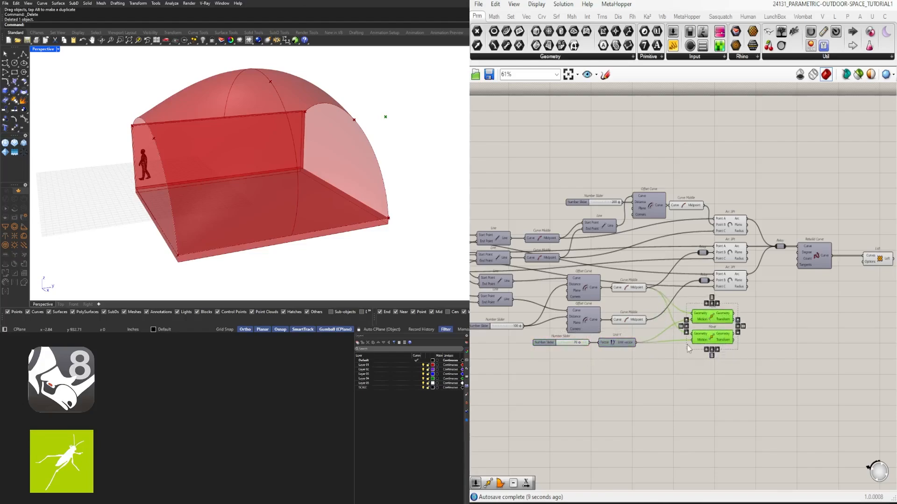
- Feed the second lower midpoint into the lower Move's Geometry and route Unit Y through a new Negative component into its Motion
double_click(657, 359)
type("neg")
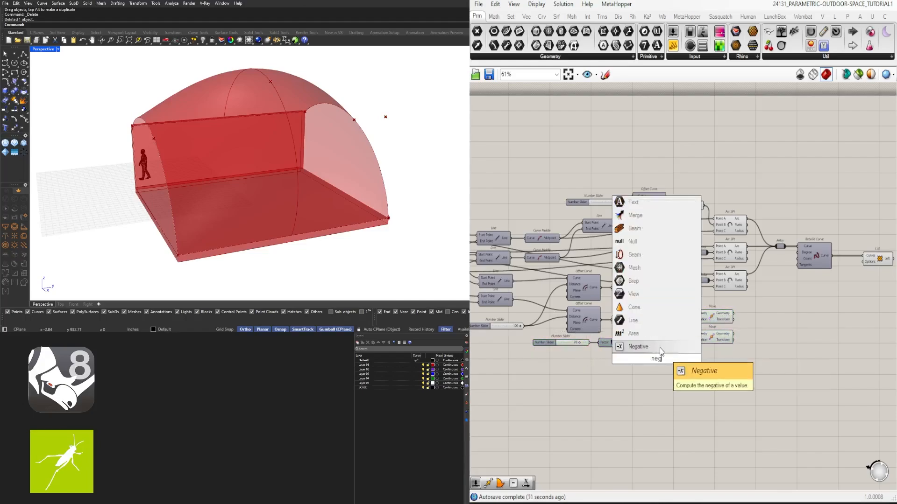
left_click(659, 351)
scroll(660, 329, "up", 3)
left_click_drag(639, 314, 711, 337)
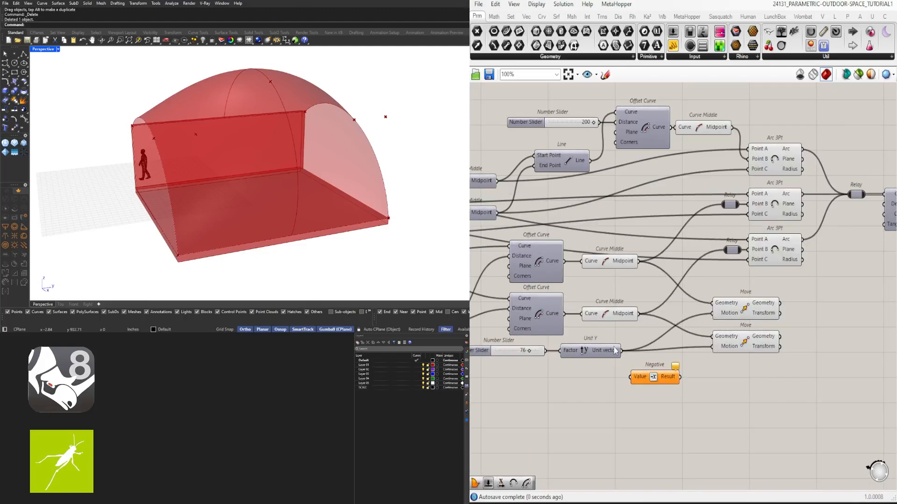
left_click_drag(622, 352, 713, 347)
left_click(744, 338)
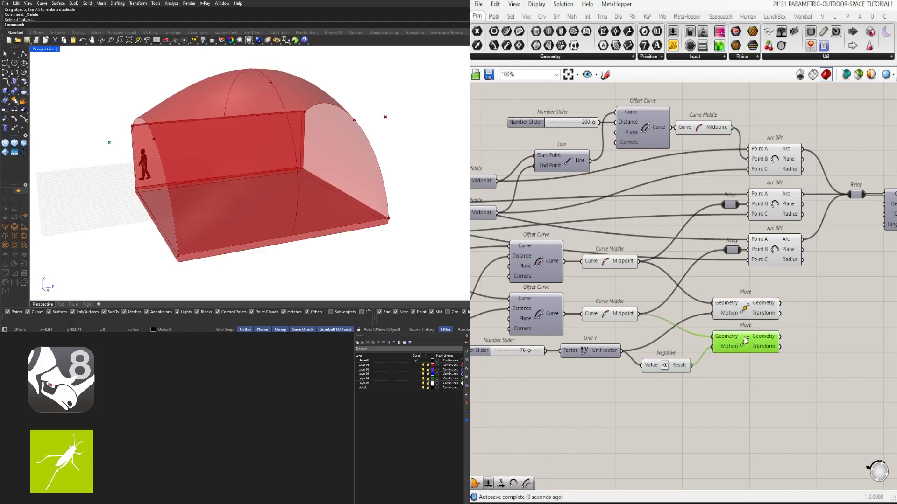
- Adjust the Unit Y slider to push both moved midpoints slightly farther out from the pavilion's ends
left_click_drag(779, 370, 748, 309)
scroll(526, 347, "up", 4)
right_click_drag(526, 346, 609, 347)
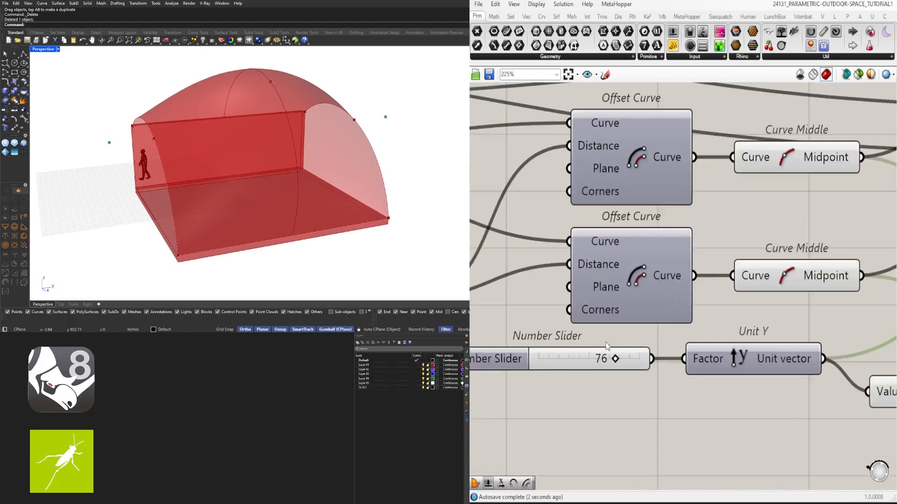
left_click_drag(614, 359, 576, 356)
scroll(623, 348, "down", 5)
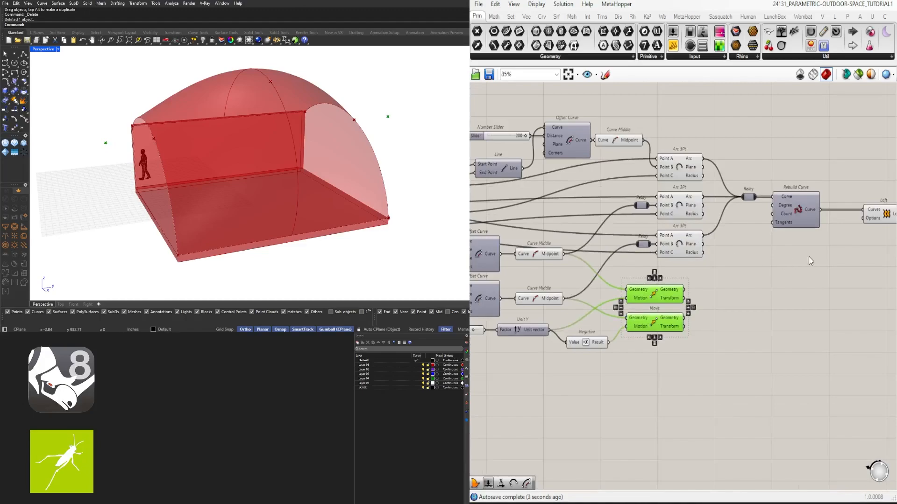
- Shift the Arc 3Pt components, their Relays, Rebuild Curve and Loft together to make room beside the two Move components
right_click_drag(808, 258, 707, 241)
scroll(707, 241, "down", 3)
left_click_drag(798, 239, 613, 193)
scroll(644, 202, "up", 3)
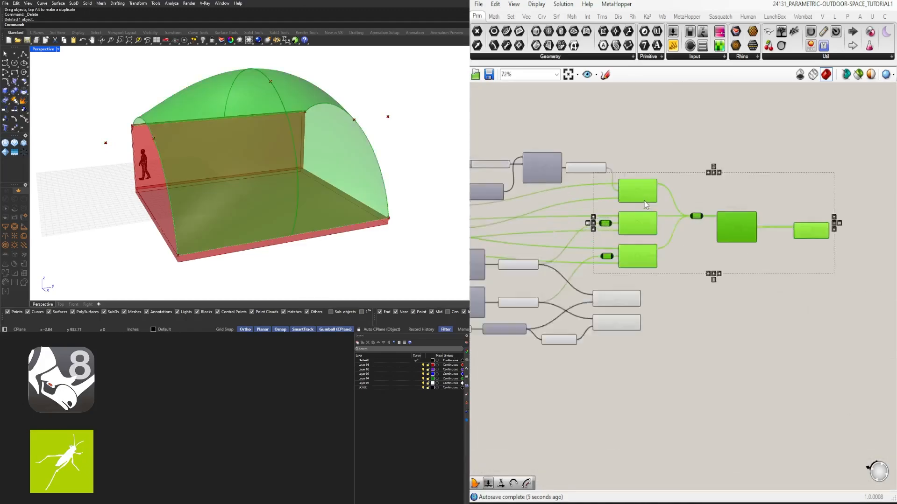
scroll(644, 200, "up", 2)
right_click_drag(640, 192, 700, 189)
left_click(644, 309)
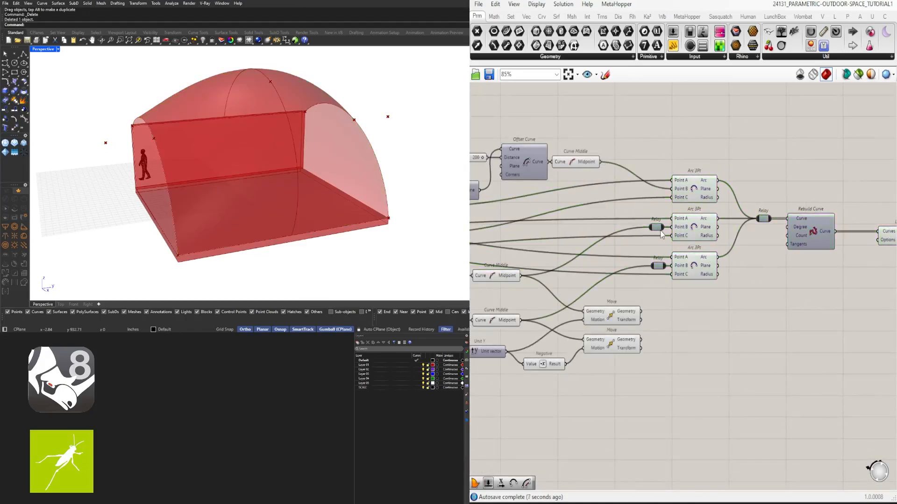
- Replace the lower arcs' midpoint inputs by feeding each Move component's Geometry output into the corresponding Arc 3Pt Relay
left_click(500, 278)
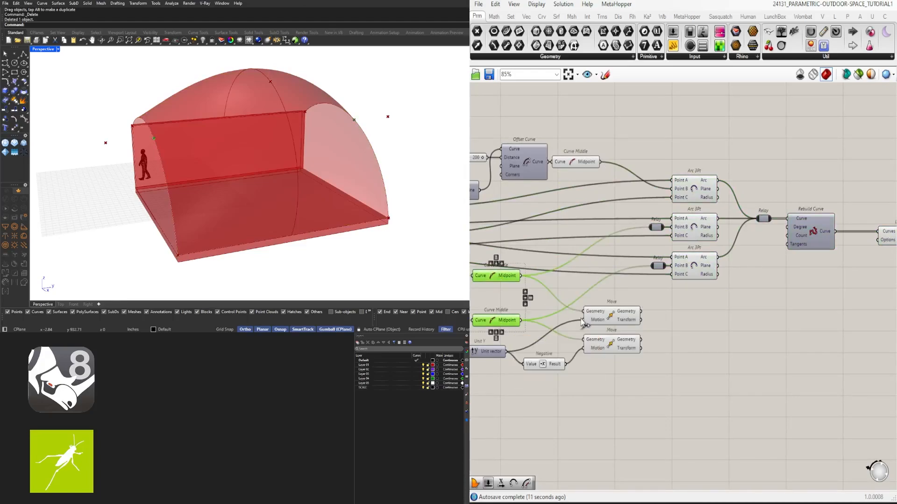
left_click(612, 318)
left_click(608, 344, "shift")
left_click(656, 314)
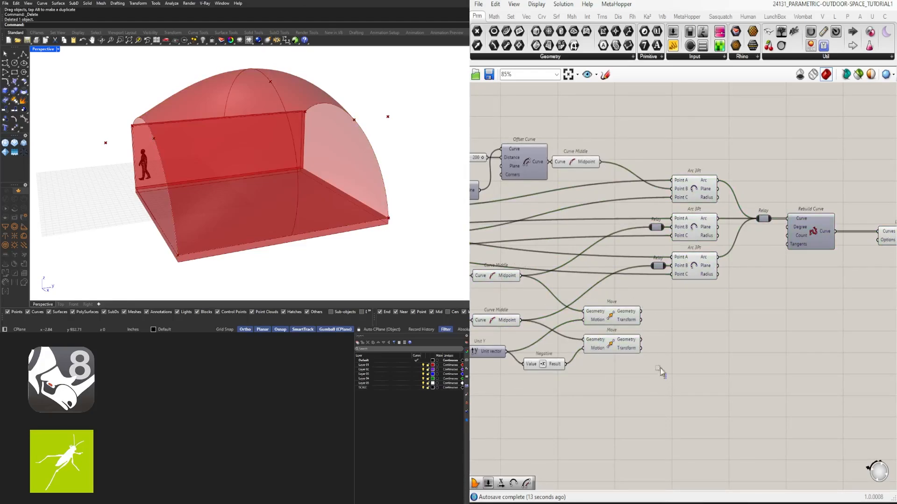
left_click_drag(659, 369, 656, 228)
left_click(646, 307)
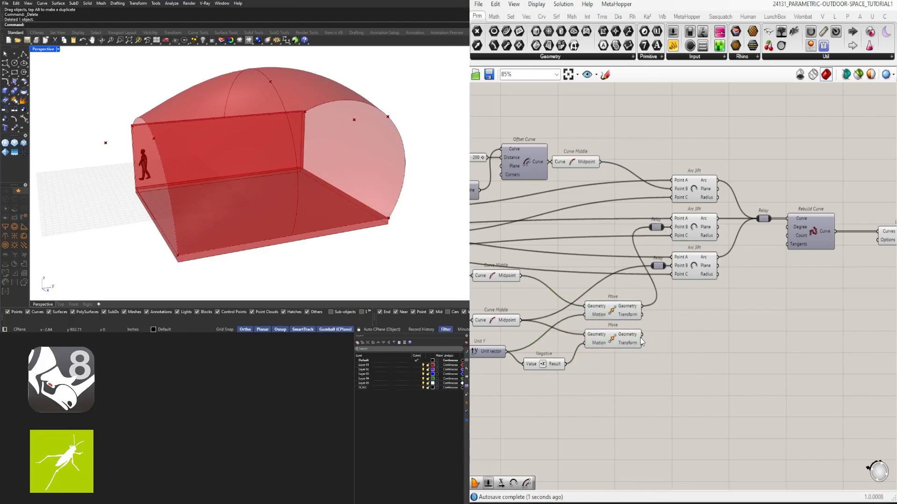
left_click_drag(643, 334, 654, 273)
- Shift the Arc 3Pt, Rebuild Curve and Loft components farther from the Moves, and reposition the two midpoint Relays beside the arcs
scroll(747, 330, "down", 3)
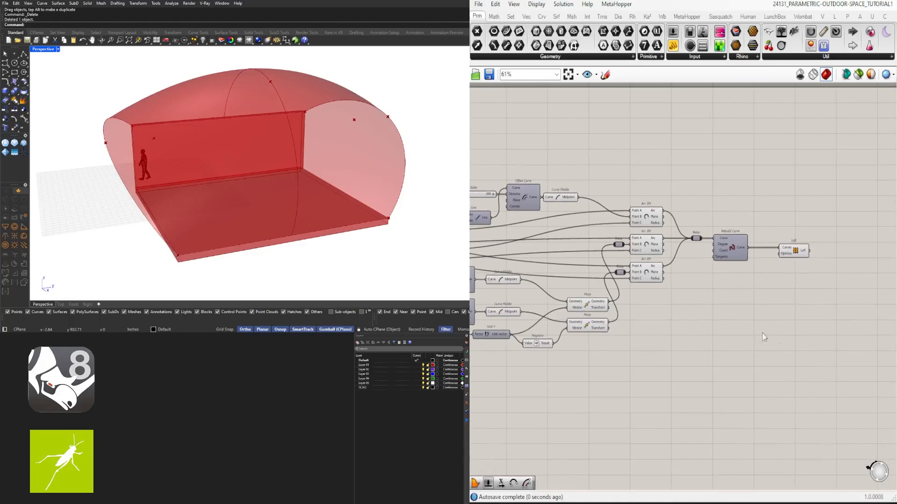
left_click_drag(854, 336, 642, 175)
left_click_drag(639, 211, 678, 211)
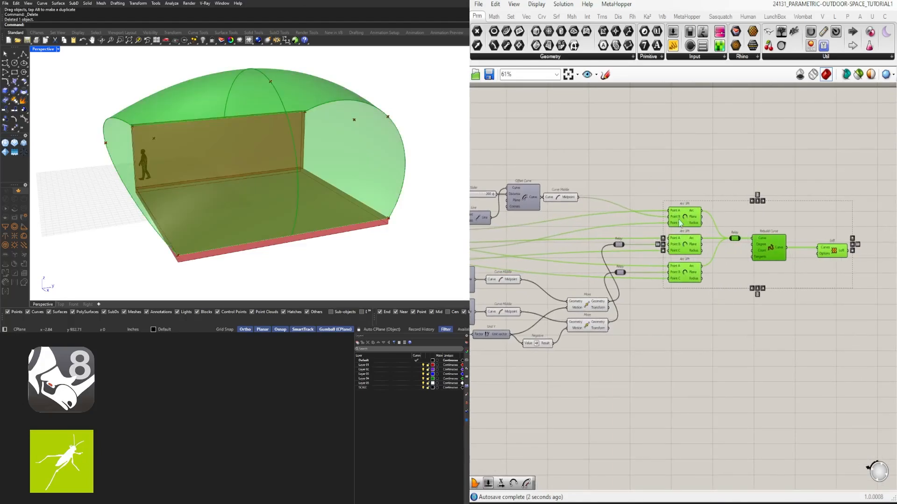
left_click_drag(640, 290, 677, 250)
scroll(620, 237, "up", 3)
left_click(654, 228)
- Inspect the lofted roof and its outward-flared end arcs from the front, back and side of the pavilion
right_click_drag(276, 138, 251, 62)
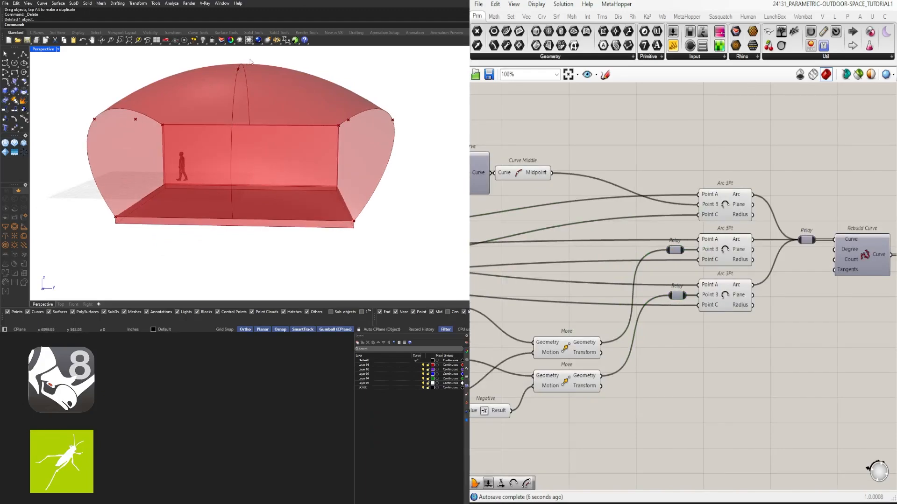
right_click_drag(175, 159, 313, 118)
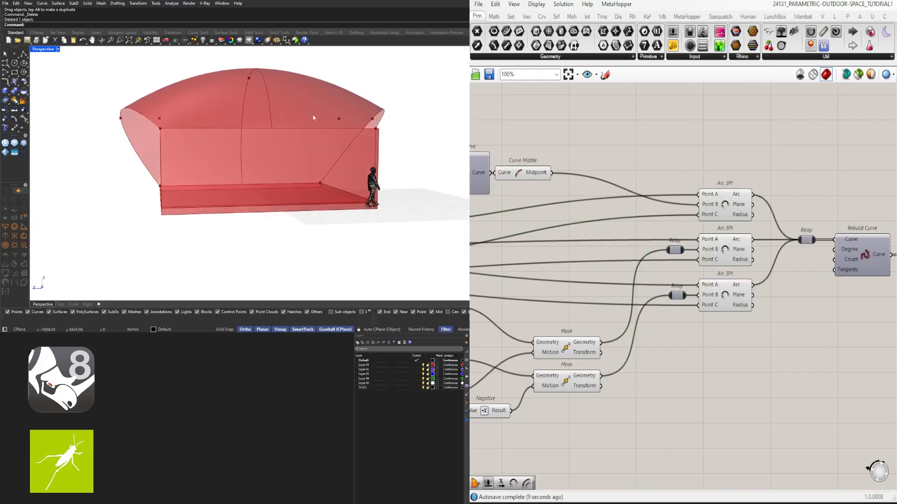
right_click_drag(399, 117, 390, 120)
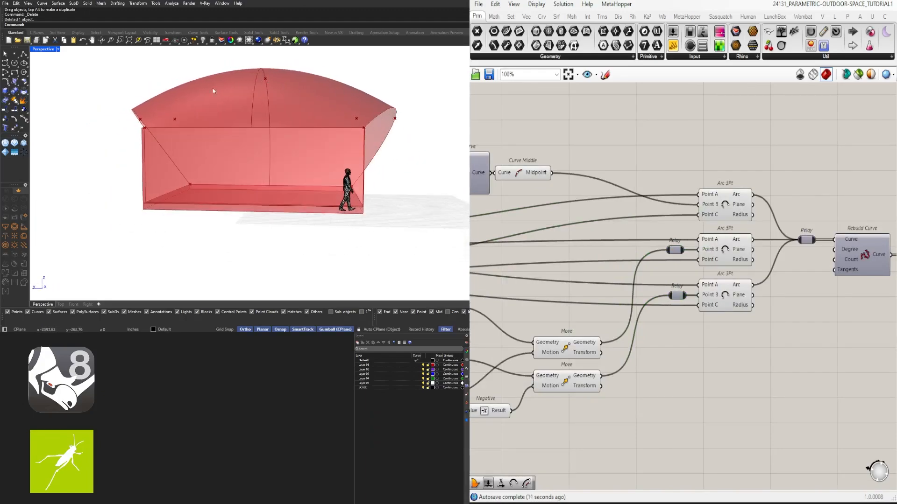
right_click_drag(287, 87, 267, 71)
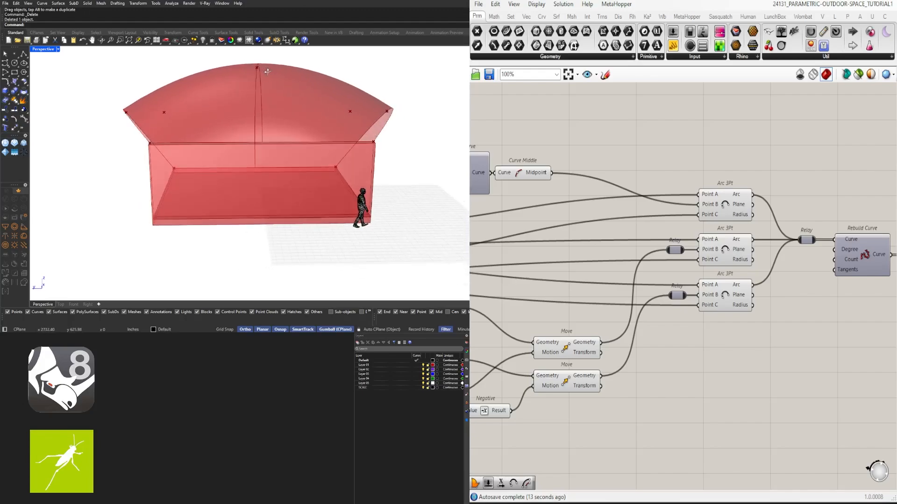
right_click_drag(249, 99, 437, 162)
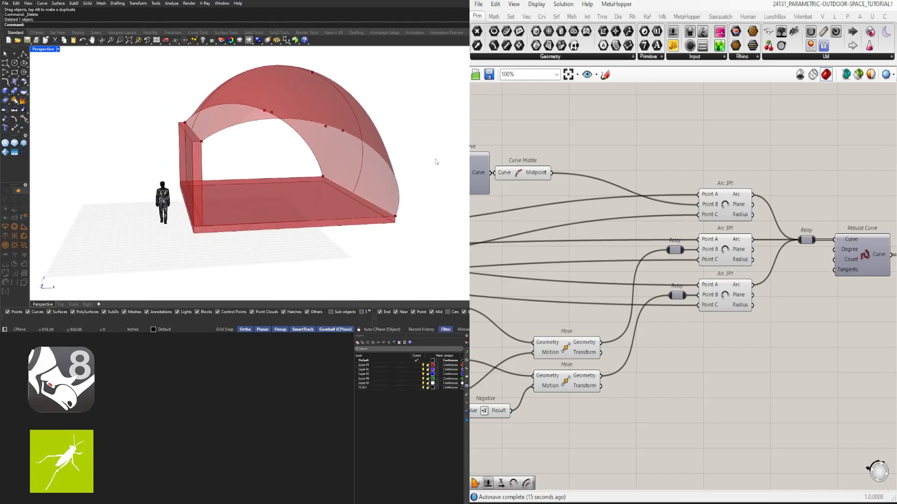
right_click_drag(406, 229, 263, 226)
right_click_drag(182, 114, 347, 147)
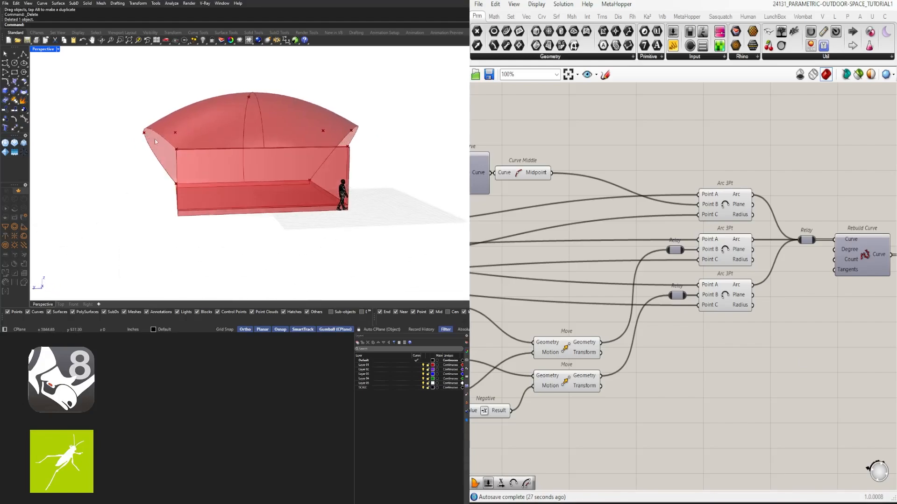
right_click_drag(156, 141, 355, 217)
- Examine up close how the end arcs meet the floor slab's front corner and the top of the back wall
scroll(697, 342, "down", 3)
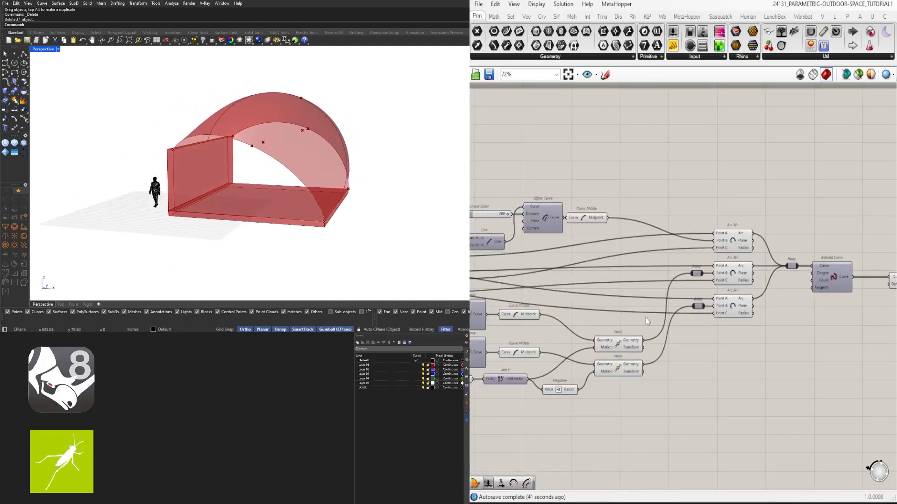
right_click_drag(589, 311, 765, 280)
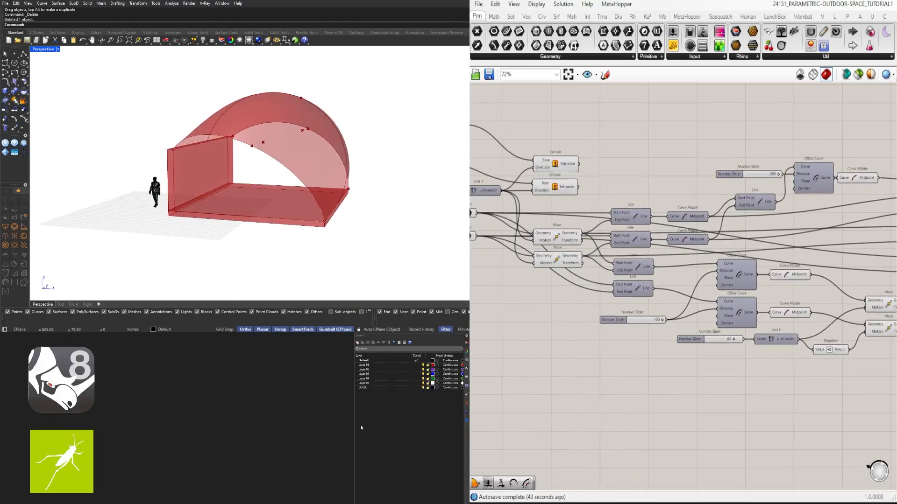
scroll(323, 214, "up", 3)
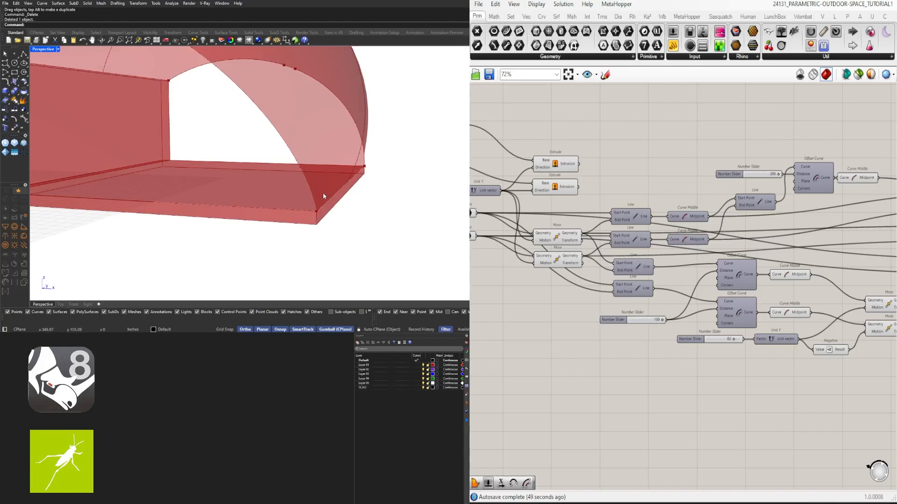
scroll(323, 196, "down", 5)
scroll(307, 199, "up", 4)
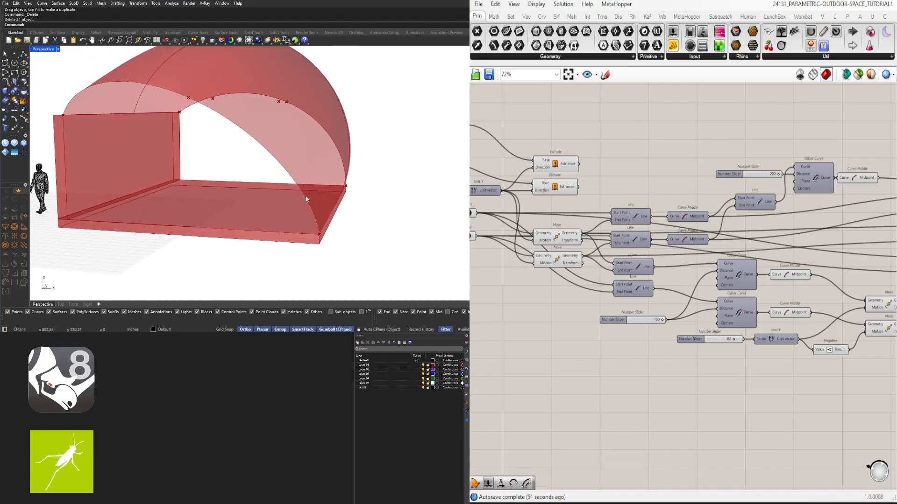
right_click_drag(203, 130, 210, 150)
scroll(132, 123, "up", 5)
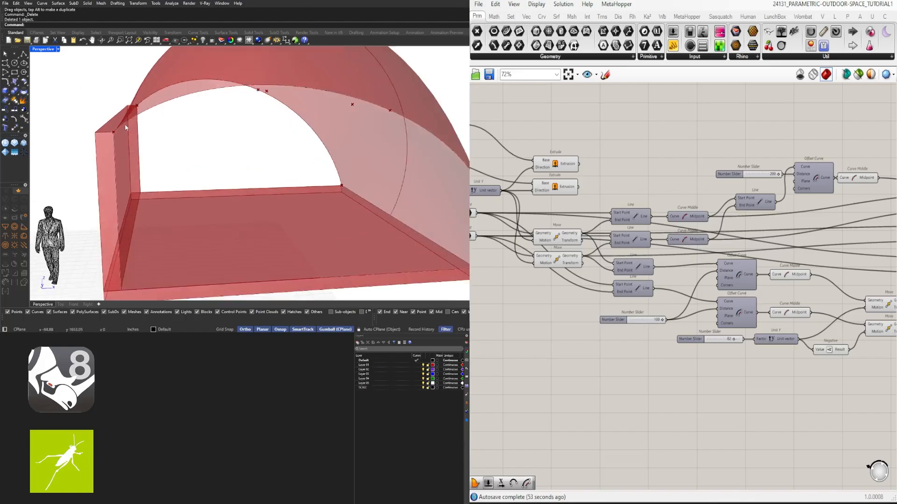
scroll(131, 120, "down", 5)
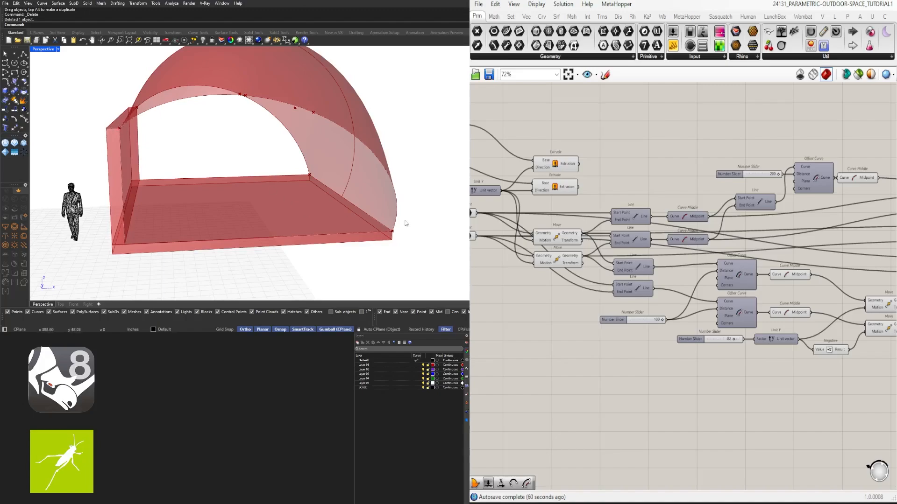
right_click_drag(406, 223, 358, 232)
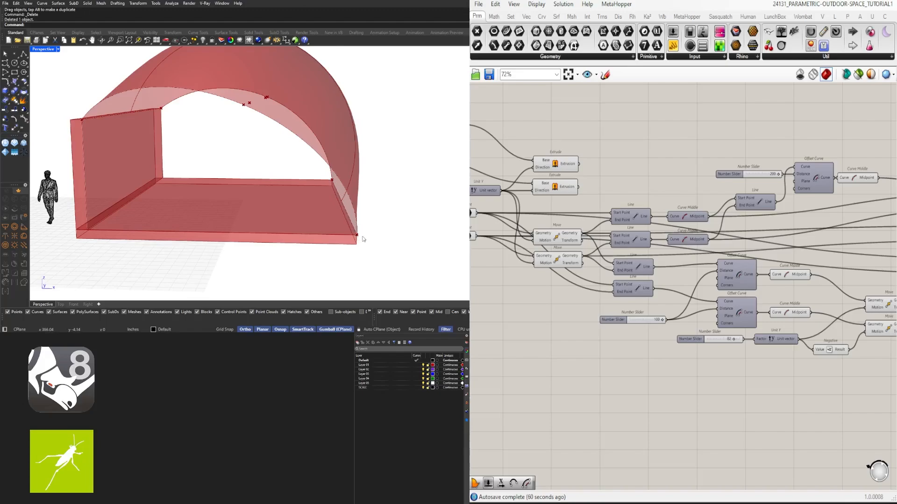
scroll(354, 234, "up", 3)
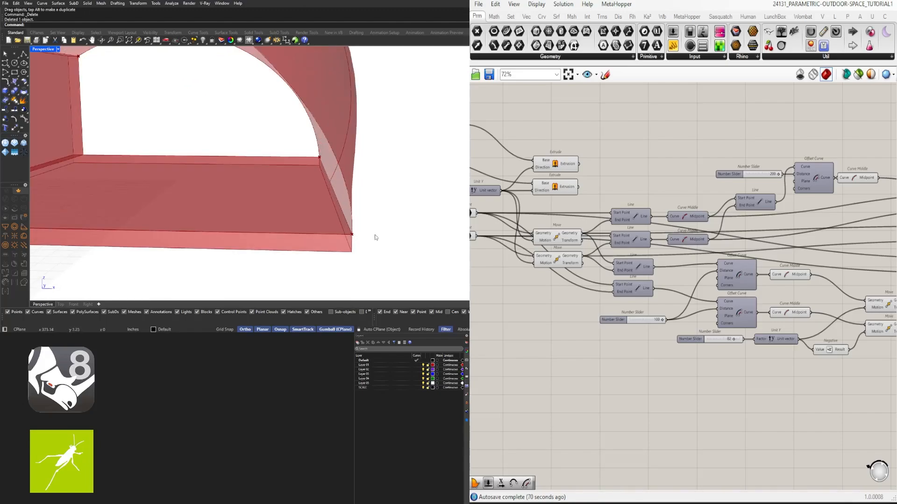
mouse_move(406, 210)
right_mouse_down()
mouse_move(378, 212)
mouse_move(390, 204)
right_mouse_up()
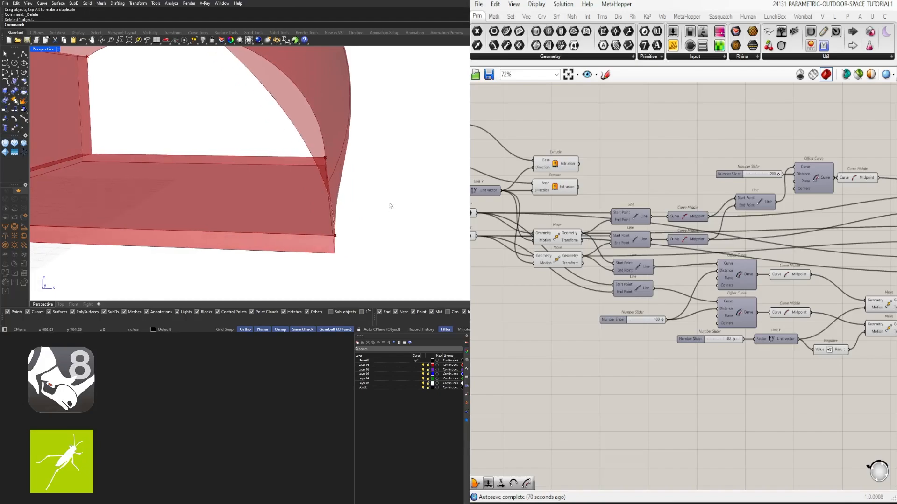
- Trace the Move and Unit Y components through the definition to see which points they control on the pavilion
right_click_drag(689, 276, 829, 264)
scroll(719, 226, "down", 2)
right_click_drag(704, 228, 636, 253)
scroll(759, 261, "up", 3)
left_click(638, 255)
scroll(369, 187, "down", 3)
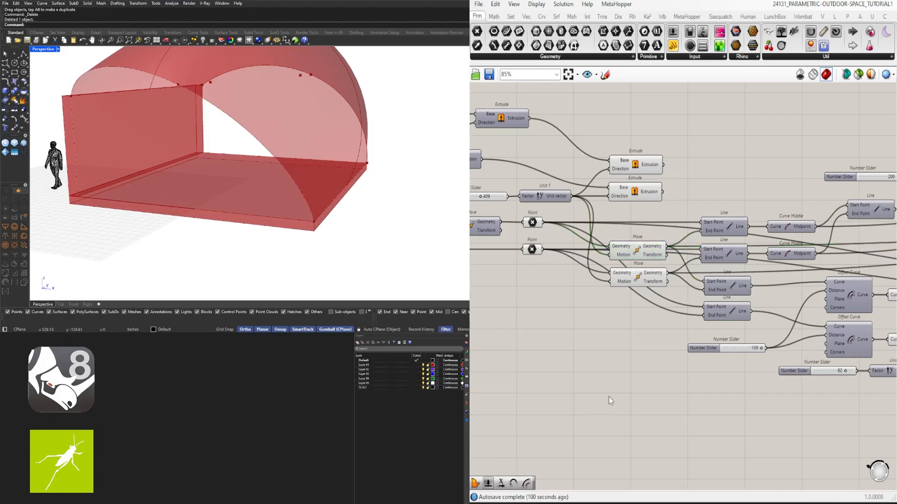
scroll(611, 397, "down", 3)
right_click_drag(667, 417, 617, 375)
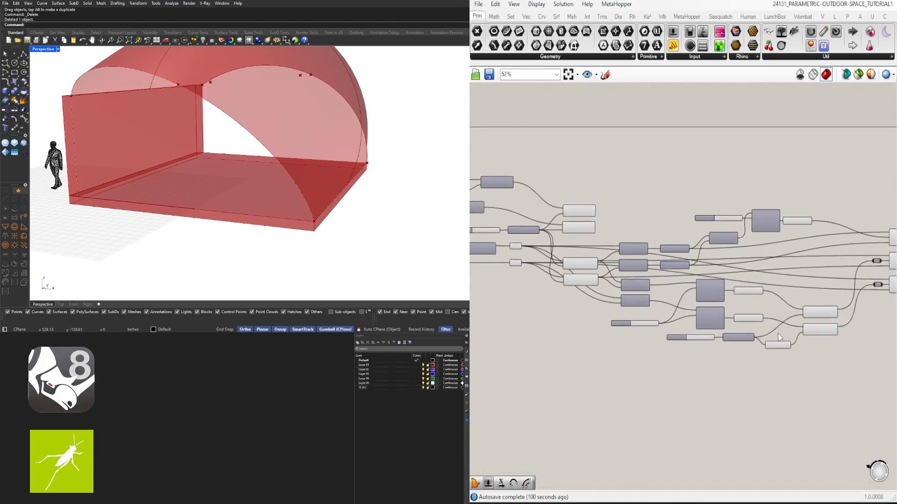
scroll(821, 321, "up", 4)
left_click(818, 309)
left_click(812, 342)
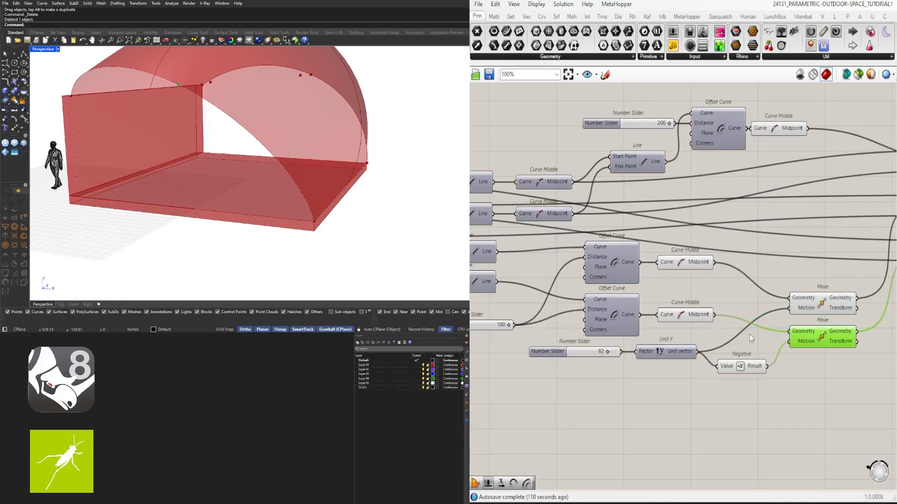
left_click(665, 355)
- Add a Move component in the empty area below the two Point parameters and the existing Move pair
right_click_drag(663, 412, 775, 400)
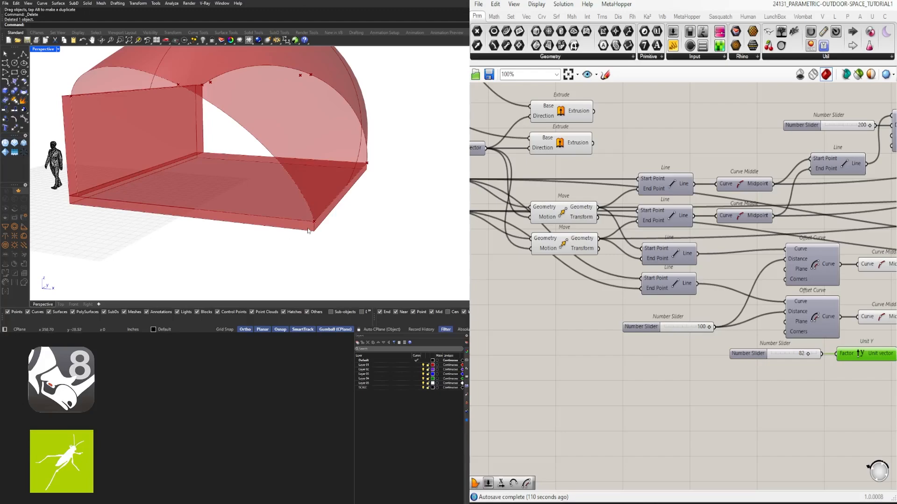
right_click_drag(517, 379, 690, 390)
scroll(687, 389, "down", 1)
double_click(632, 366)
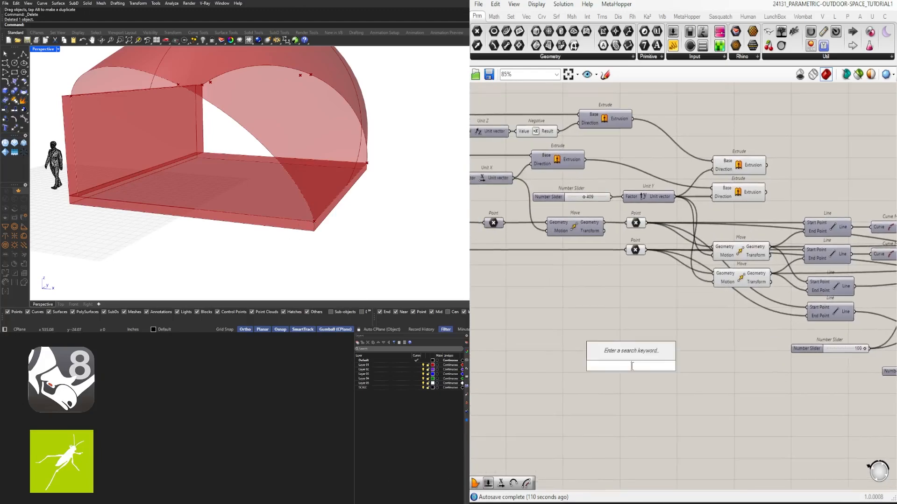
type("move")
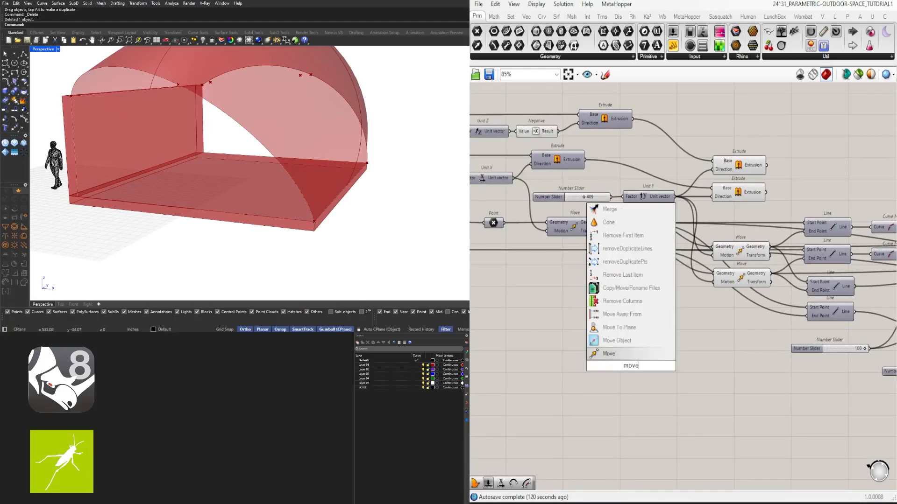
key("Return")
left_click_drag(641, 364, 703, 329)
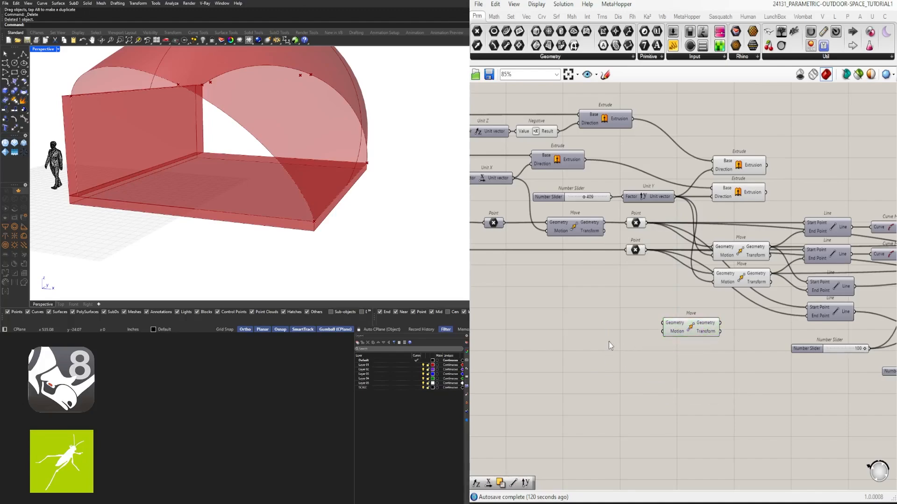
- Add a Negative component in front of the new Move component
double_click(609, 341)
type("negative")
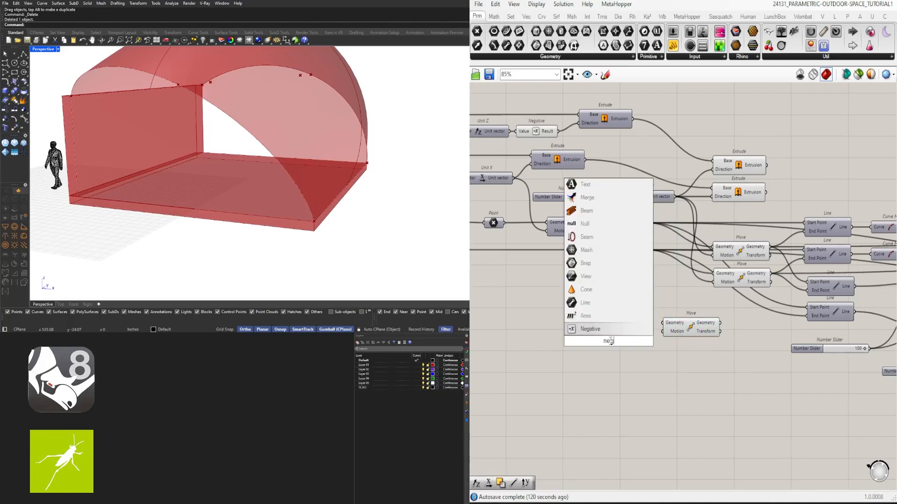
key("Return")
scroll(626, 341, "up", 3)
left_click_drag(626, 341, 635, 335)
- Add a Unit X component in front of Negative and wire its vector into Negative's Value
double_click(531, 348)
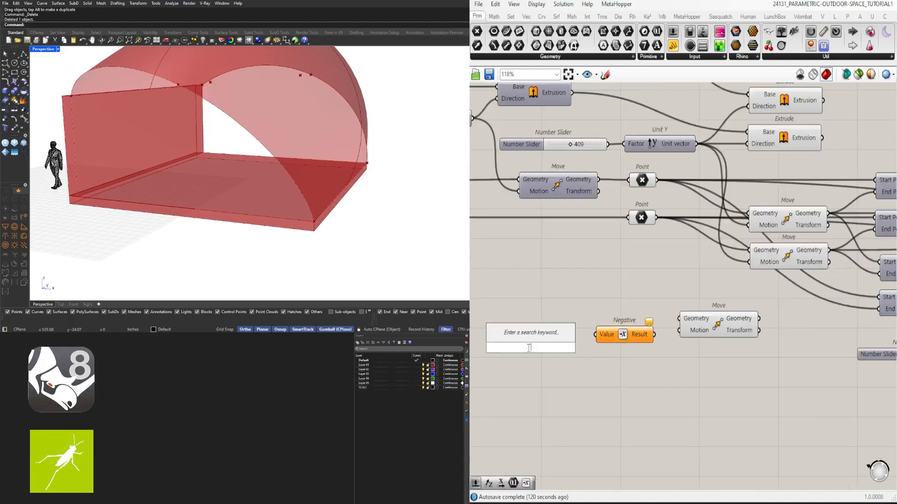
type("x")
key("Return")
left_click_drag(539, 342, 604, 335)
- Line up Unit X and Negative, then connect Negative's Result to the new Move's Motion
left_click_drag(653, 370, 559, 320)
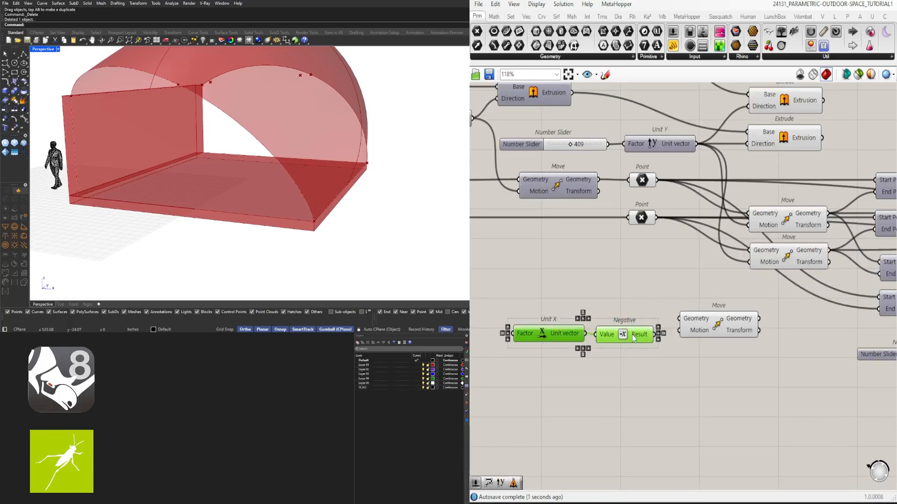
left_click(632, 354)
left_click_drag(622, 336, 624, 335)
left_click_drag(625, 345, 680, 330)
left_click(678, 366)
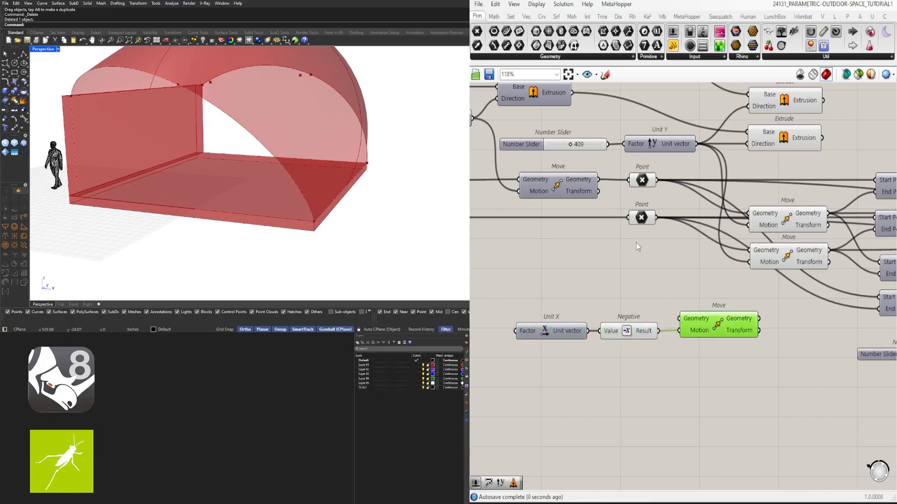
- Insert a Relay on the lower Point's output wire and shift the Point farther upstream to leave a gap between them
left_click(640, 217)
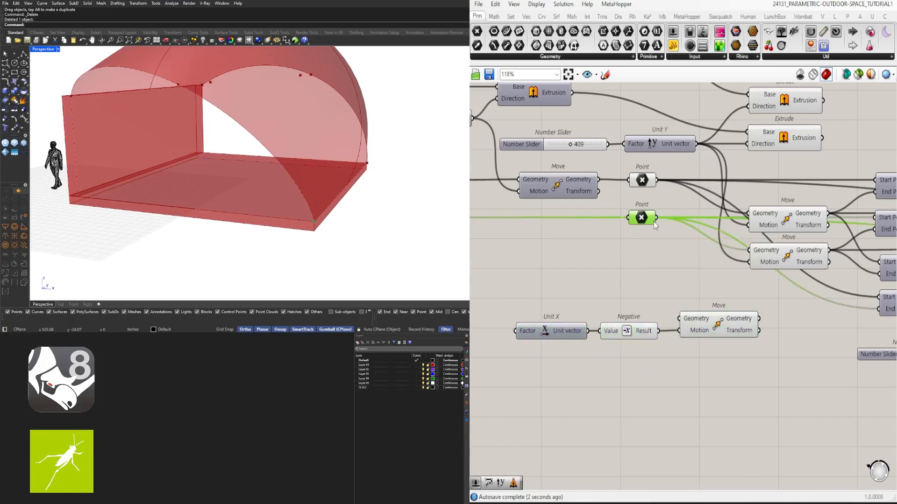
left_click_drag(637, 219, 685, 223)
double_click(577, 218)
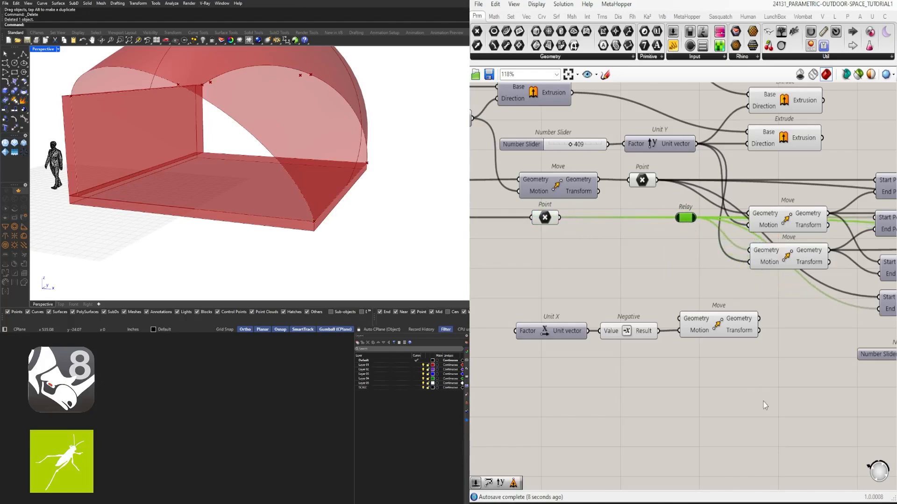
- Reposition the Unit X, Negative and new Move group directly beneath the lower Point and its Relay
left_click_drag(746, 396, 556, 309)
left_click_drag(737, 314, 656, 266)
right_click_drag(551, 297, 709, 301)
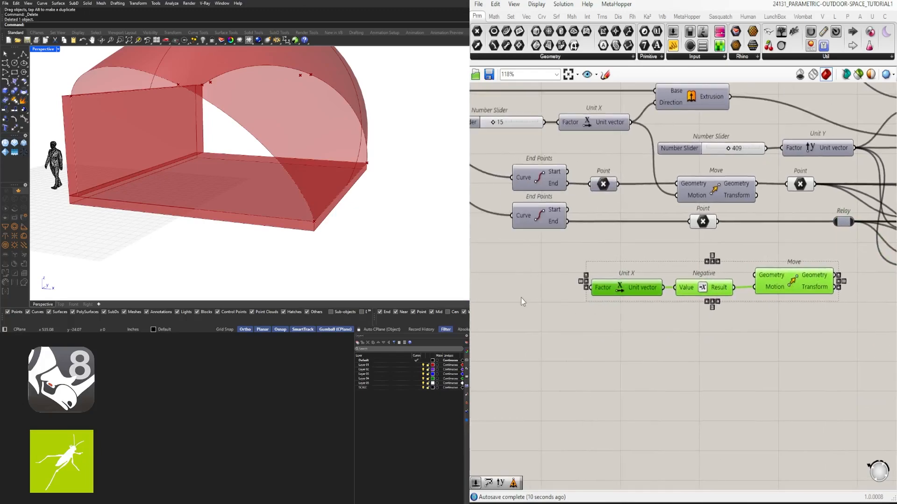
- Add a 12.50 number slider, wire it into the lower Unit X's Factor and line it up with the component
double_click(521, 299)
type("12.5")
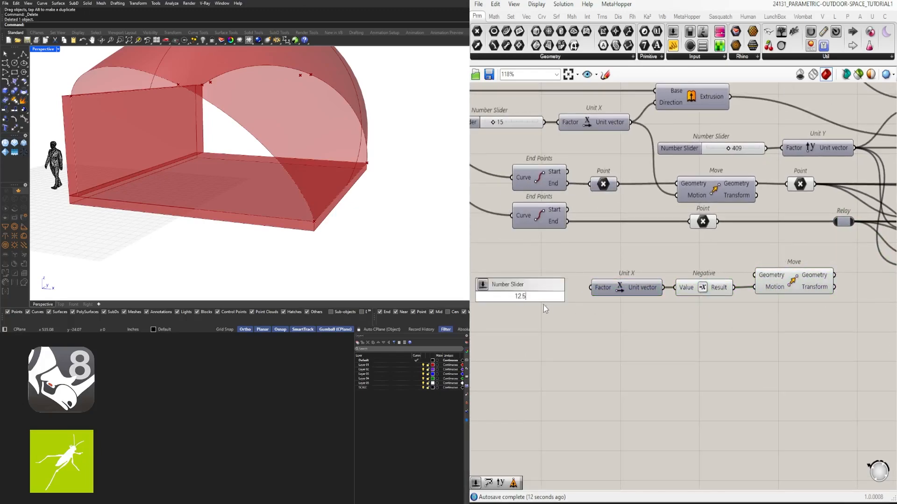
key("Return")
scroll(567, 294, "up", 2)
left_click(559, 292)
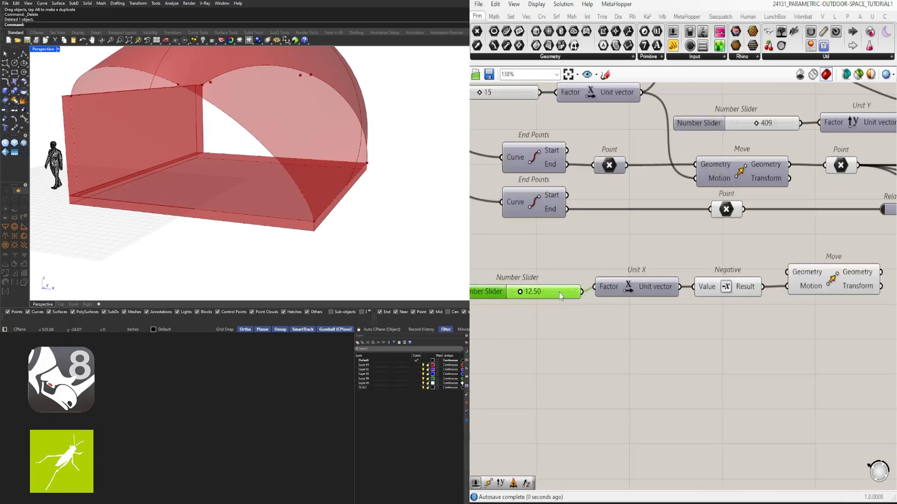
left_click_drag(559, 292, 558, 287)
- Wire the lower Point into the new Move's Geometry, feed its output into the Relay, and shift the offset group closer beneath the Point
left_click_drag(744, 209, 794, 272)
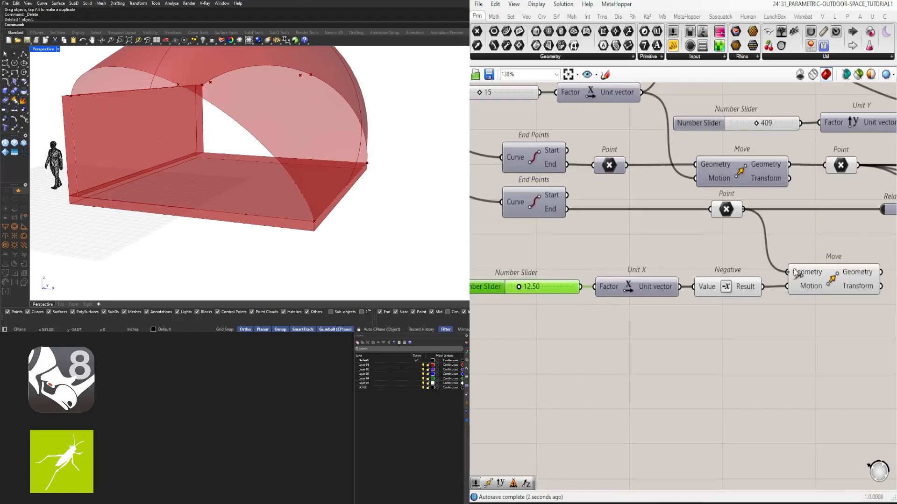
left_click(804, 273)
scroll(804, 274, "down", 2)
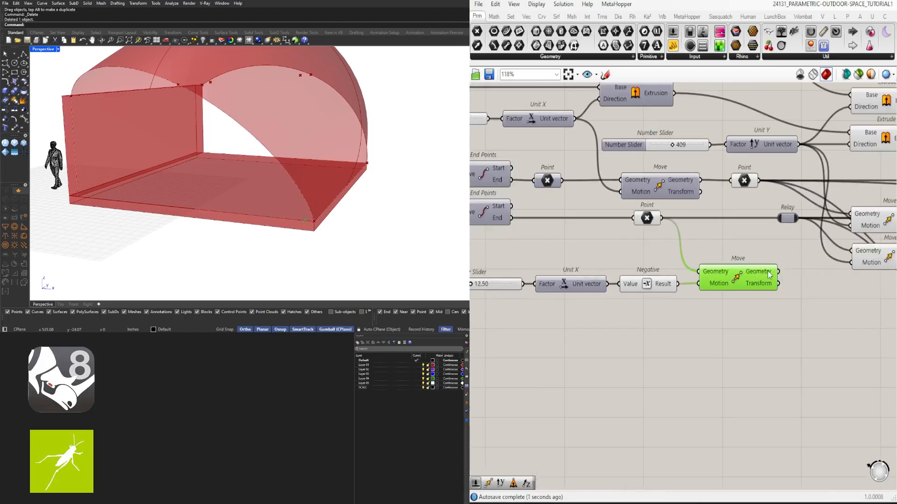
left_click_drag(778, 271, 779, 218)
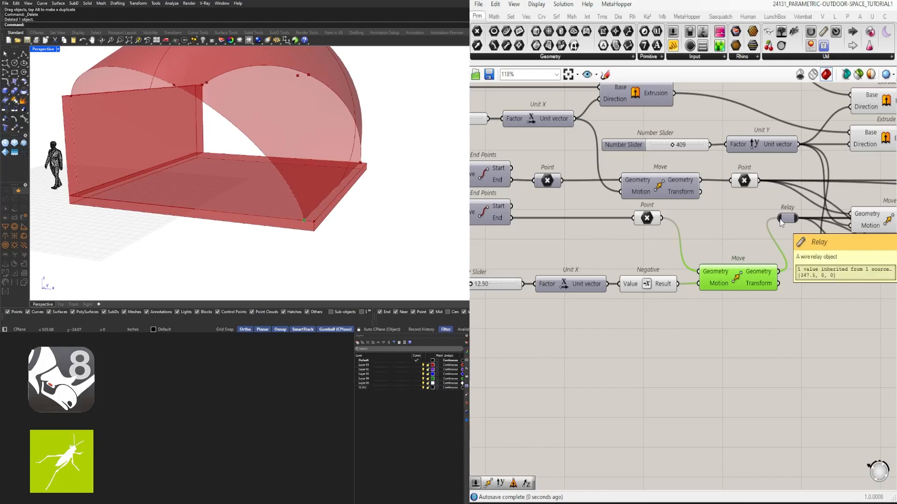
left_click_drag(749, 356, 480, 262)
left_click_drag(725, 278, 721, 257)
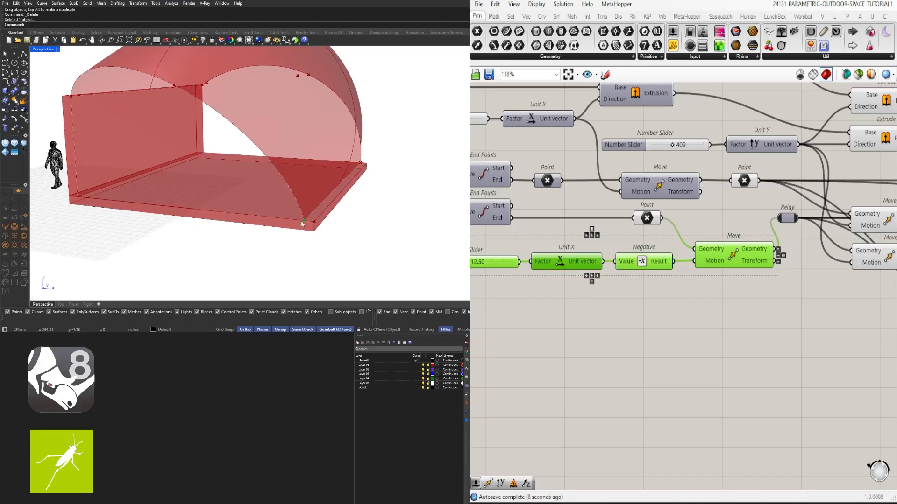
- Set the negative X offset slider to 20.67
scroll(341, 185, "down", 2)
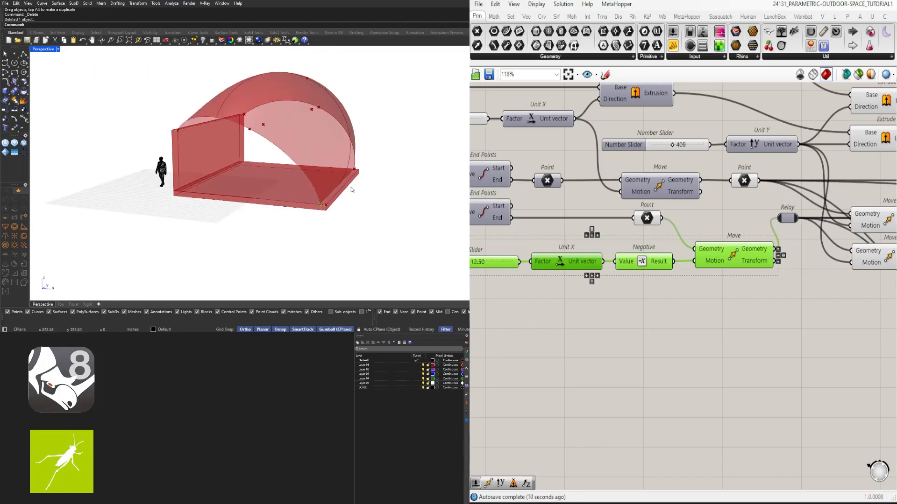
scroll(531, 280, "up", 6)
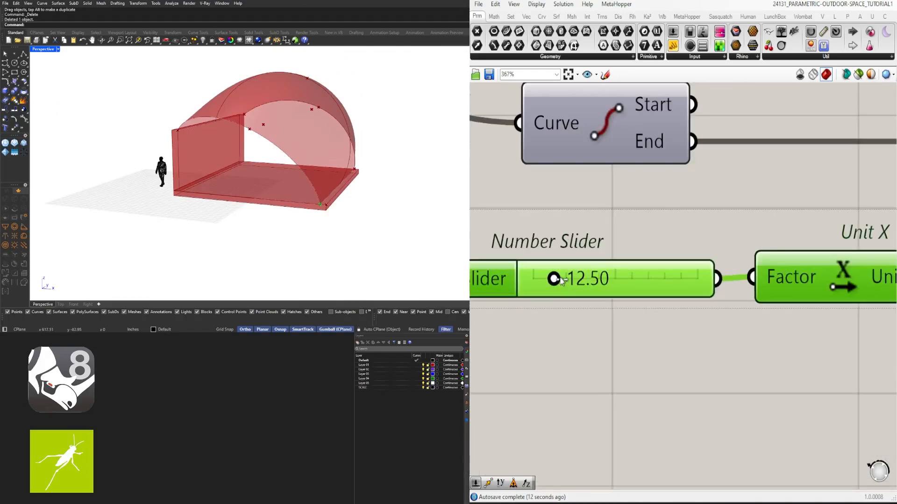
mouse_move(555, 279)
left_mouse_down()
mouse_move(618, 280)
mouse_move(557, 285)
mouse_move(605, 279)
mouse_move(568, 279)
left_mouse_up()
scroll(607, 292, "down", 6)
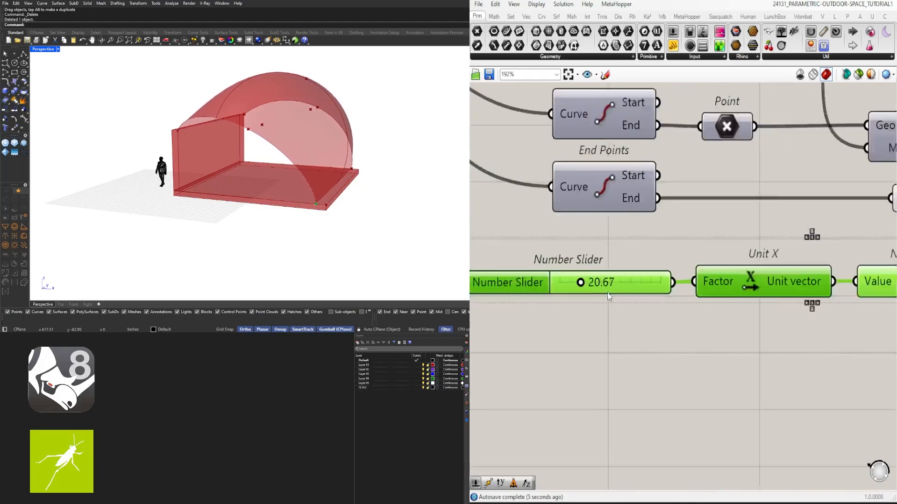
scroll(612, 315, "down", 2)
- Tuck the slider, Unit X, Negative and Move group under the lower Point and align the Relay with the Move's output
left_click(729, 320)
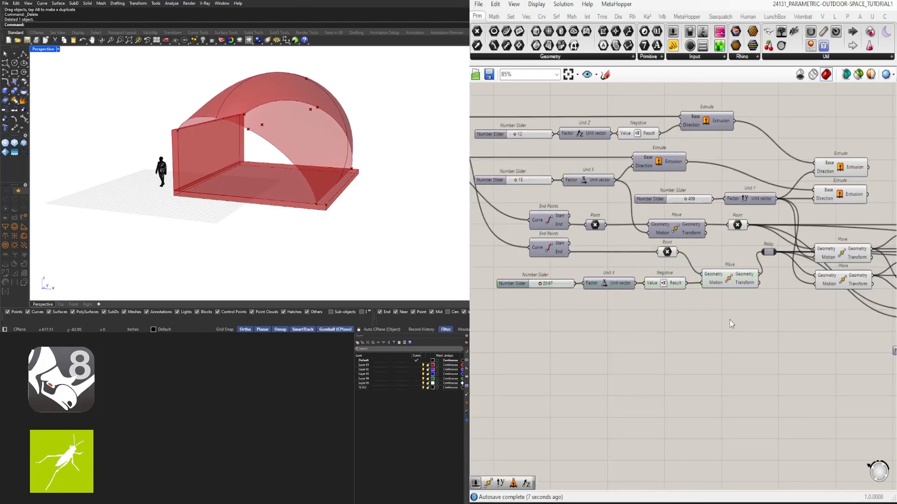
right_click_drag(746, 320, 785, 316)
left_click_drag(784, 315, 596, 279)
scroll(755, 269, "up", 2)
left_click_drag(783, 272, 785, 260)
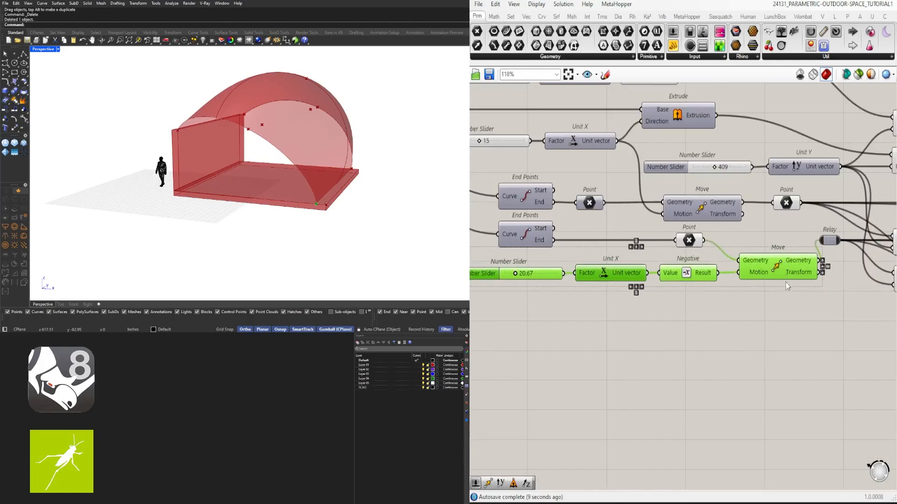
left_click(788, 290)
right_click_drag(790, 290, 730, 284)
left_click_drag(768, 234, 777, 257)
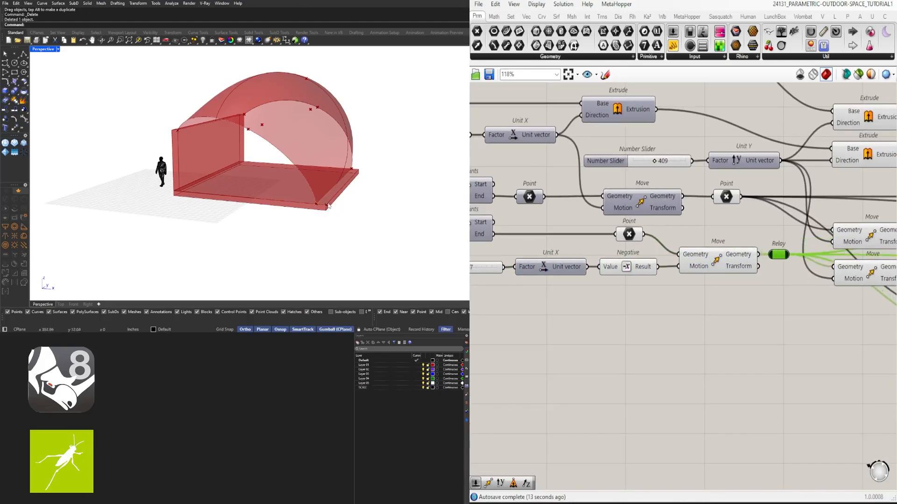
- Set the negative X offset slider to 17.14
right_click_drag(596, 295, 678, 282)
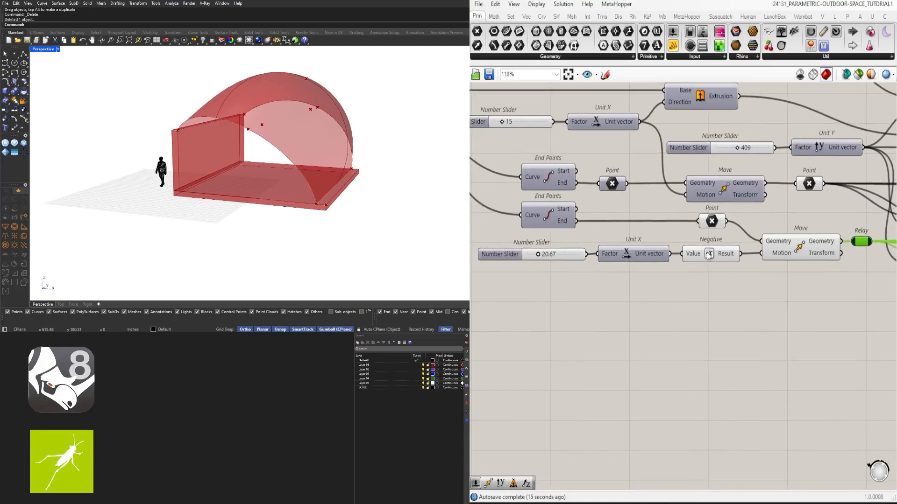
right_click_drag(864, 264, 540, 275)
scroll(770, 265, "down", 2)
scroll(624, 276, "down", 2)
left_click(632, 283)
scroll(540, 275, "down", 3)
right_click_drag(609, 302, 753, 303)
scroll(518, 250, "up", 10)
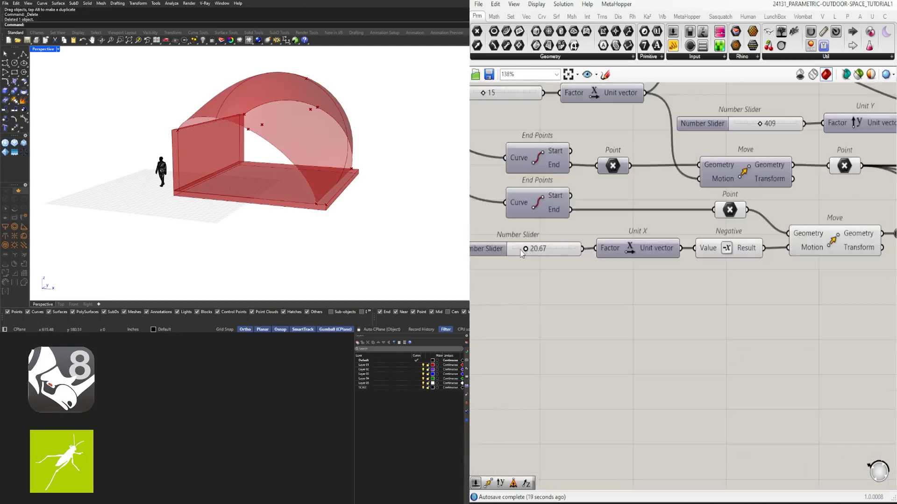
mouse_move(517, 247)
left_mouse_down()
mouse_move(544, 252)
mouse_move(532, 252)
left_mouse_up()
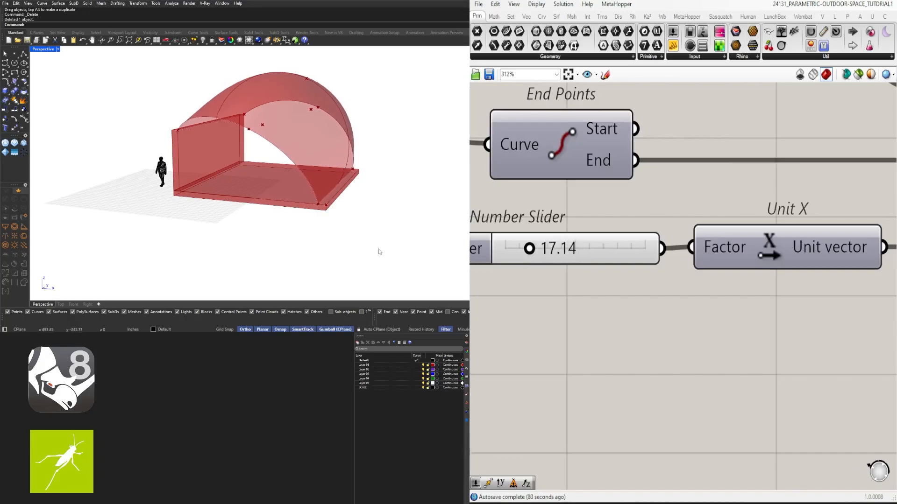
- Turn off the preview of both Points, the offset Negative and Move, the Relay, and the two Moves that follow it
right_click_drag(380, 252, 357, 156)
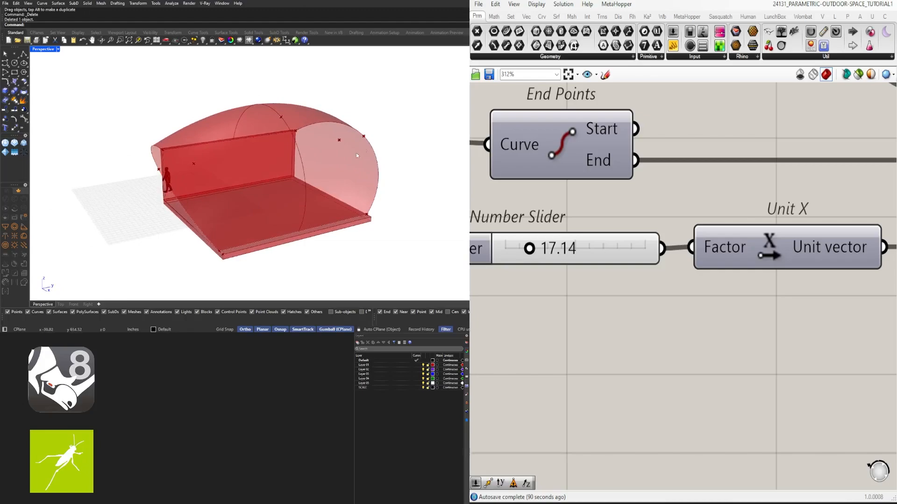
right_click_drag(135, 155, 264, 216)
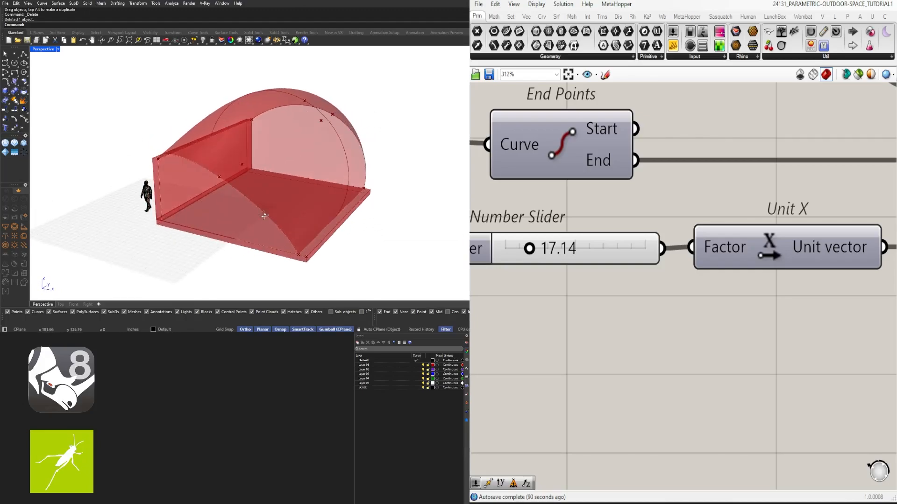
scroll(712, 339, "down", 8)
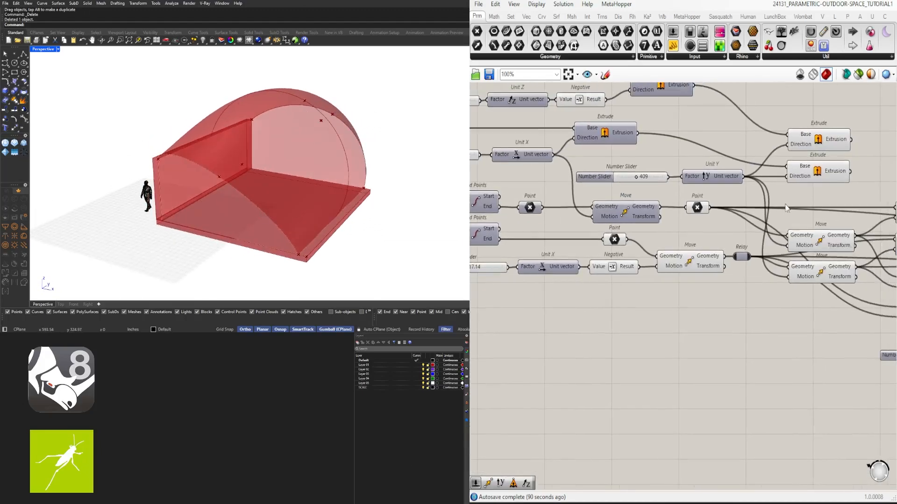
right_click_drag(755, 266, 725, 307)
right_click_drag(543, 245, 650, 249)
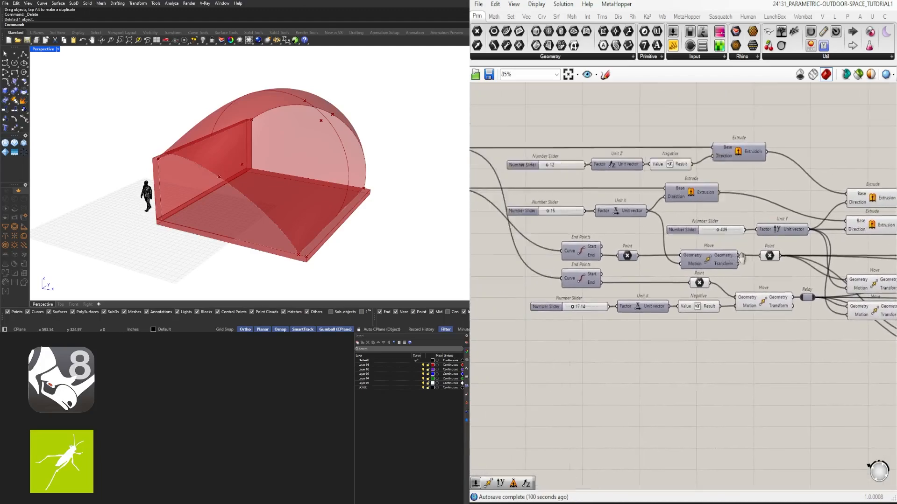
right_click_drag(474, 240, 656, 250)
left_click_drag(641, 247, 608, 141)
right_click_drag(662, 302, 512, 244)
right_click_drag(675, 319, 525, 315)
left_click(752, 284)
left_click_drag(773, 304, 558, 217)
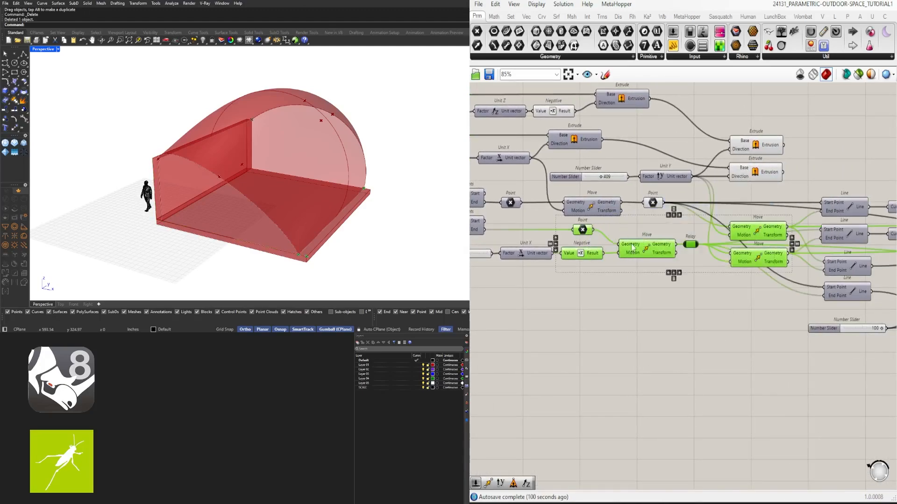
middle_click(676, 291)
left_click_drag(718, 299, 641, 201)
middle_click(642, 201)
left_click(665, 177)
- Turn off the preview of the two lower Curve Middle components, their Unit Y and Negative, and the paired Moves
right_click_drag(815, 149, 616, 161)
left_click(718, 162)
right_click_drag(719, 161, 556, 123)
left_click_drag(815, 377, 671, 231)
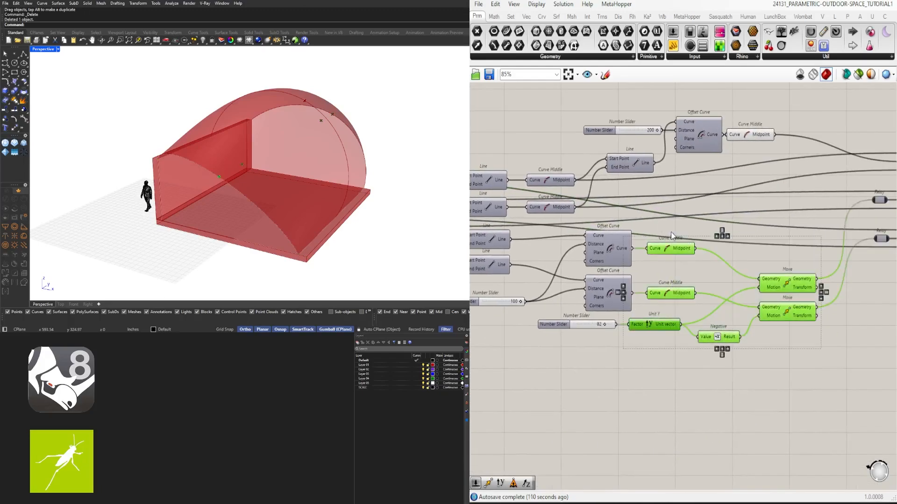
middle_click(759, 187)
left_click(786, 156)
- Turn off the preview of the upper Curve Middle and the remaining downstream point Relays, leaving the roof surface free of point markers
left_click_drag(786, 188, 751, 124)
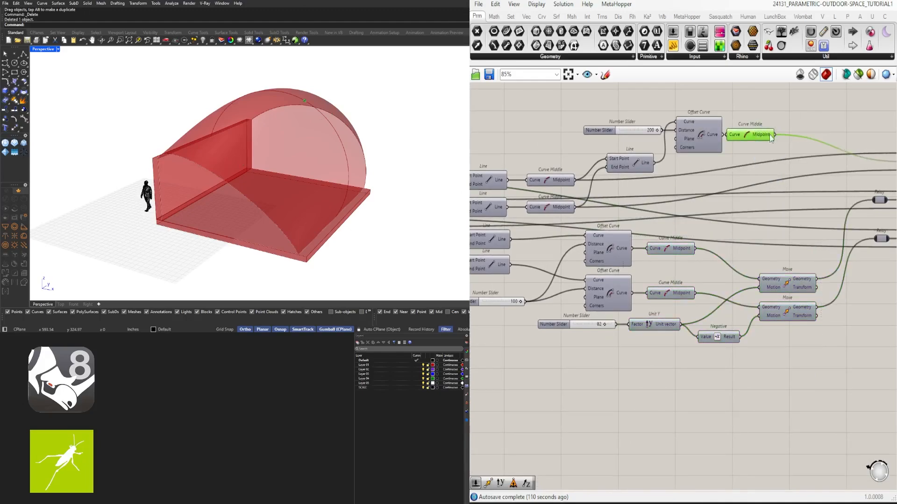
right_click_drag(786, 118, 739, 235)
middle_click(744, 235)
left_click(773, 202)
right_click_drag(854, 271, 691, 227)
left_click_drag(734, 358, 707, 197)
middle_click(721, 192)
left_click(751, 159)
right_click_drag(405, 191, 399, 150)
right_click_drag(815, 246, 530, 214)
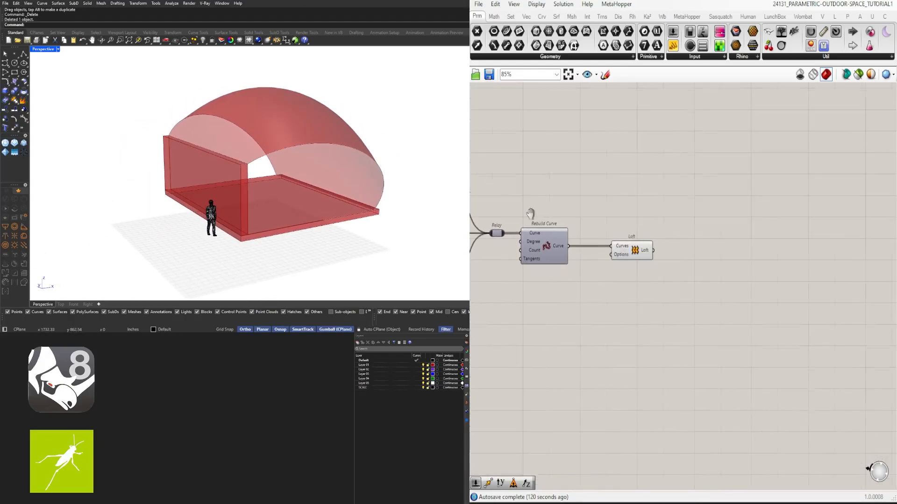
- Inspect the lofted roof surface and browse the panel types that LunchBox offers for subdividing it
left_click(634, 257)
right_click_drag(271, 171, 225, 189)
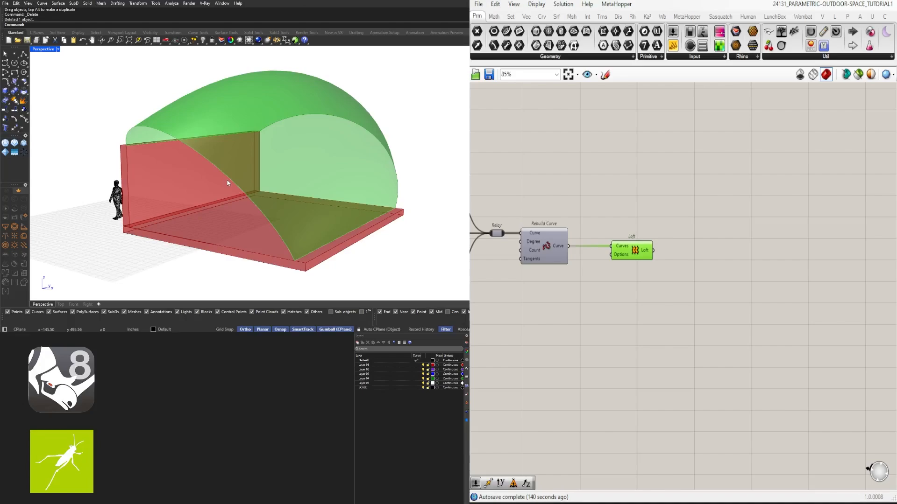
left_click(834, 16)
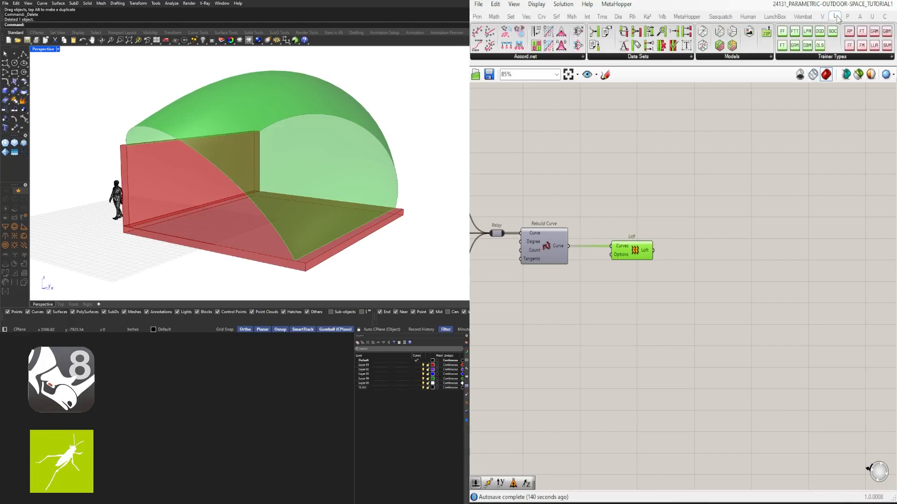
left_click(827, 223)
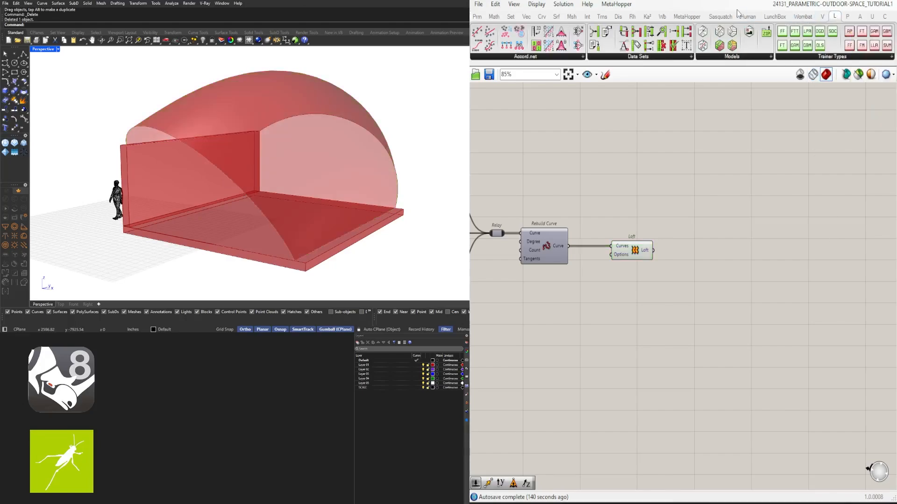
left_click(774, 17)
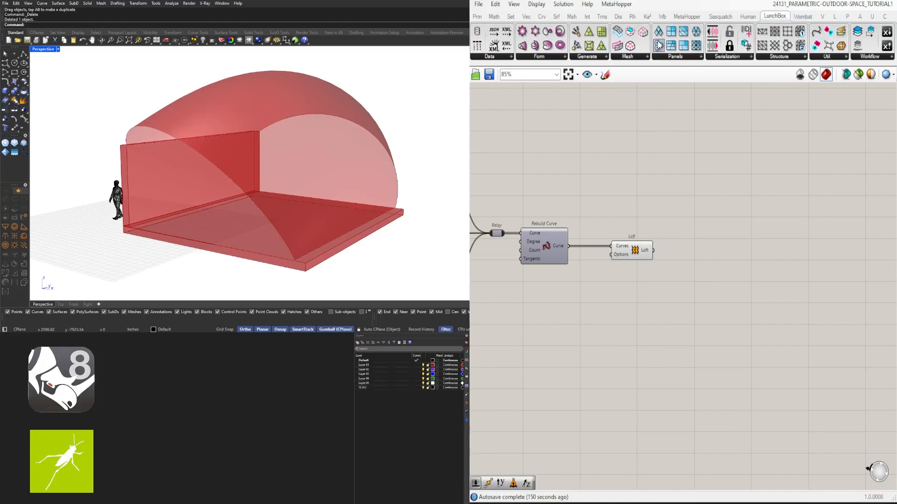
left_click(674, 57)
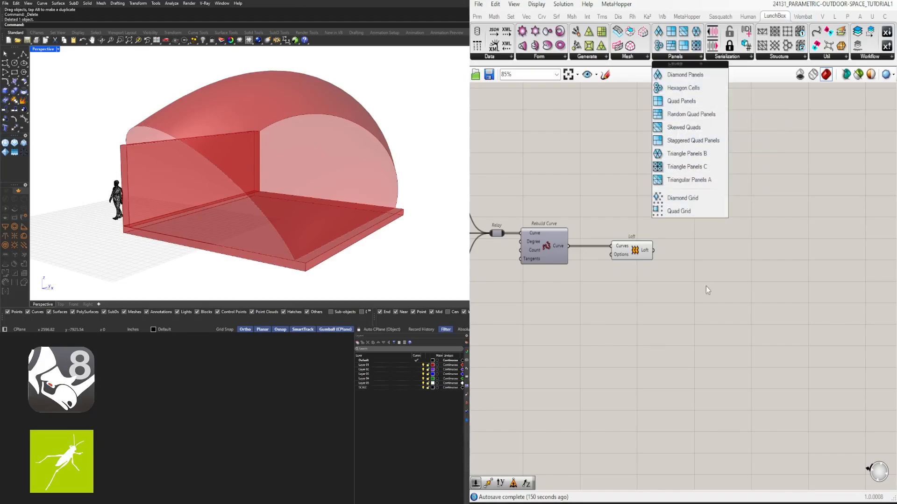
left_click(721, 287)
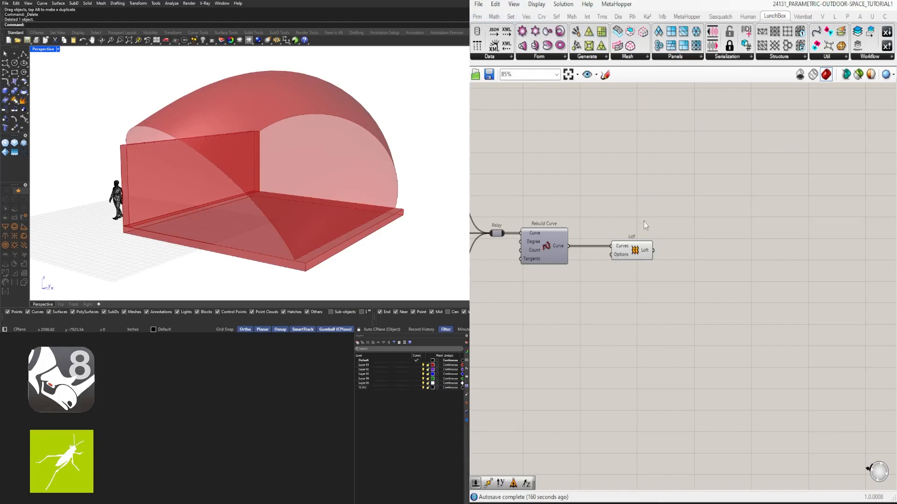
left_click(477, 18)
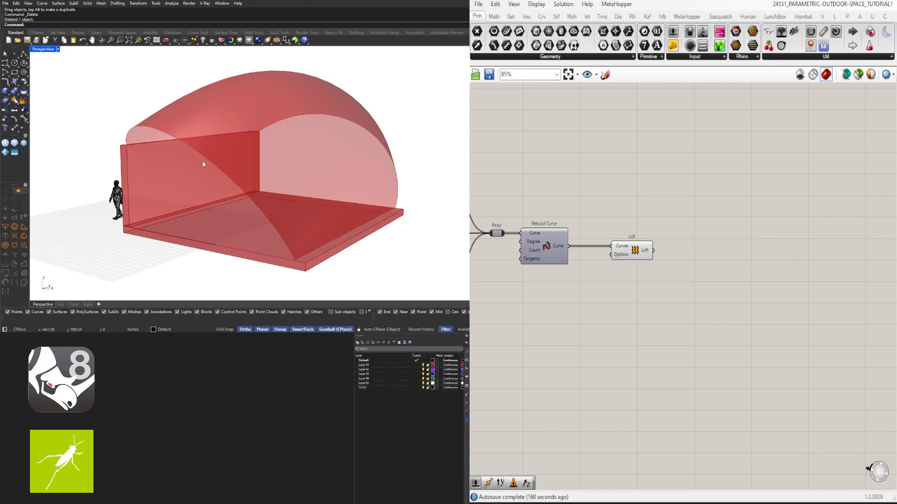
- Add an Isotrim component and place it just downstream of the Loft
mouse_move(203, 163)
right_mouse_down()
mouse_move(190, 156)
mouse_move(195, 164)
right_mouse_up()
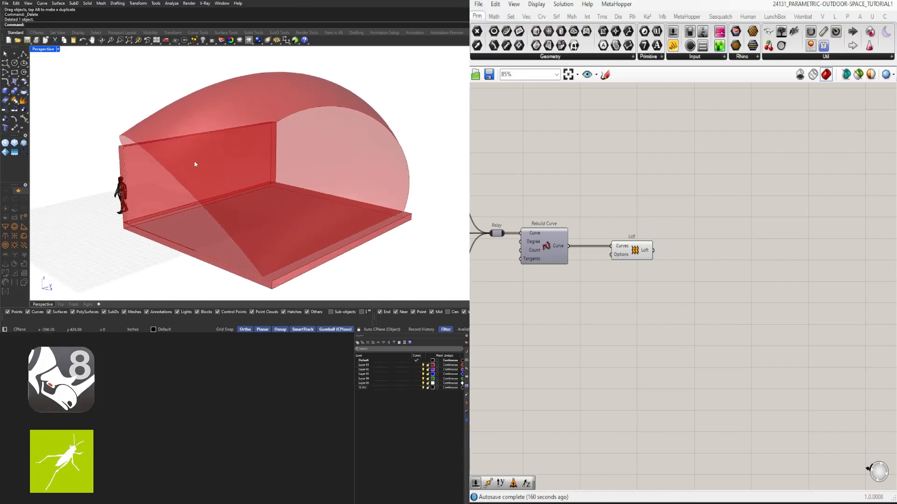
double_click(698, 277)
type("i")
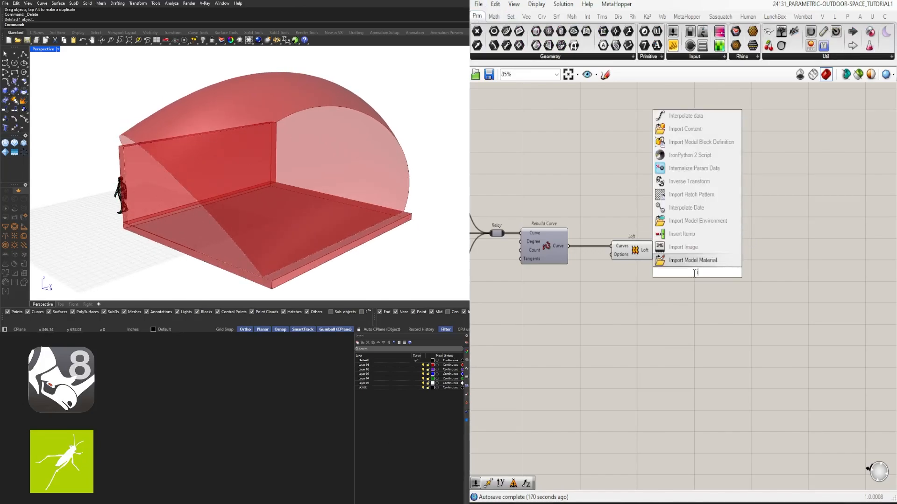
type("sotrim")
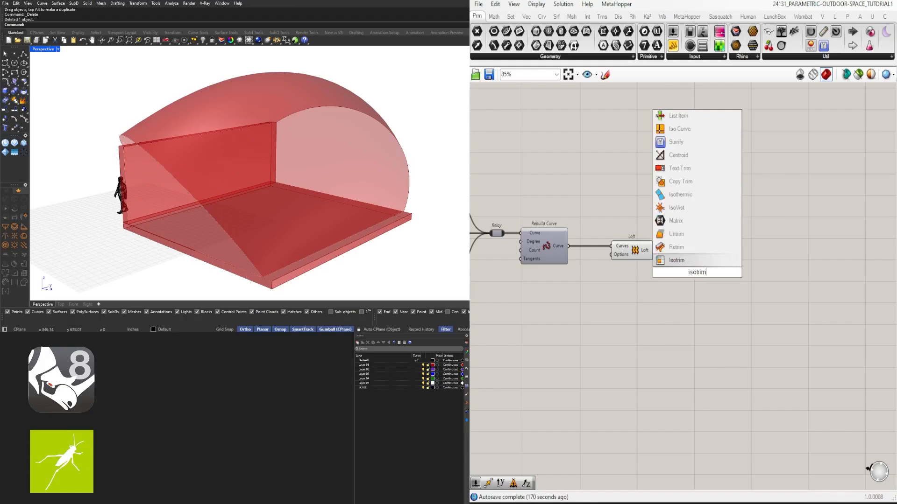
key("Return")
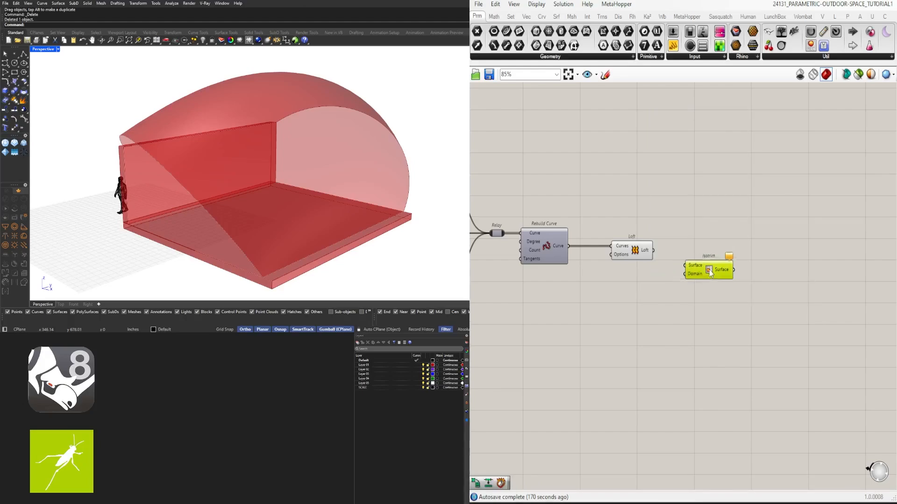
left_click_drag(710, 268, 737, 261)
scroll(730, 249, "up", 3)
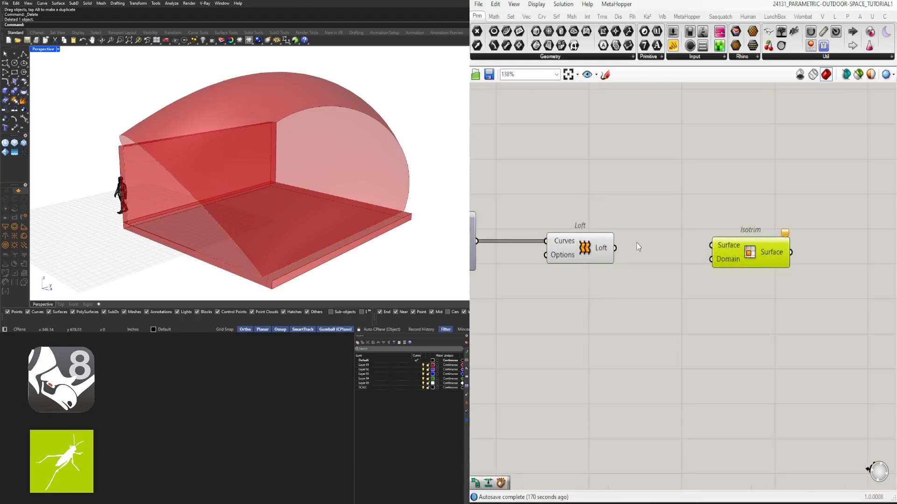
- Feed the Loft into Isotrim's Surface input, and add a Divide Domain² component that takes the Loft as its Domain
left_click_drag(614, 248, 805, 257)
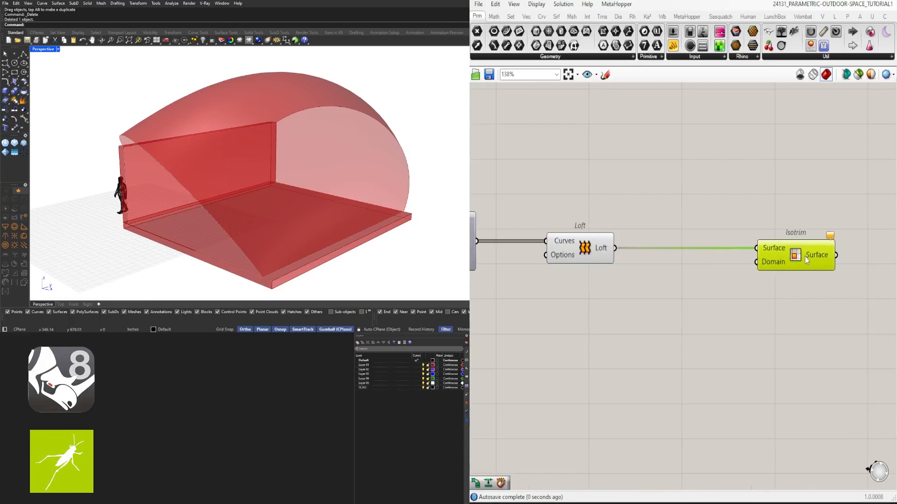
double_click(681, 287)
type("divide")
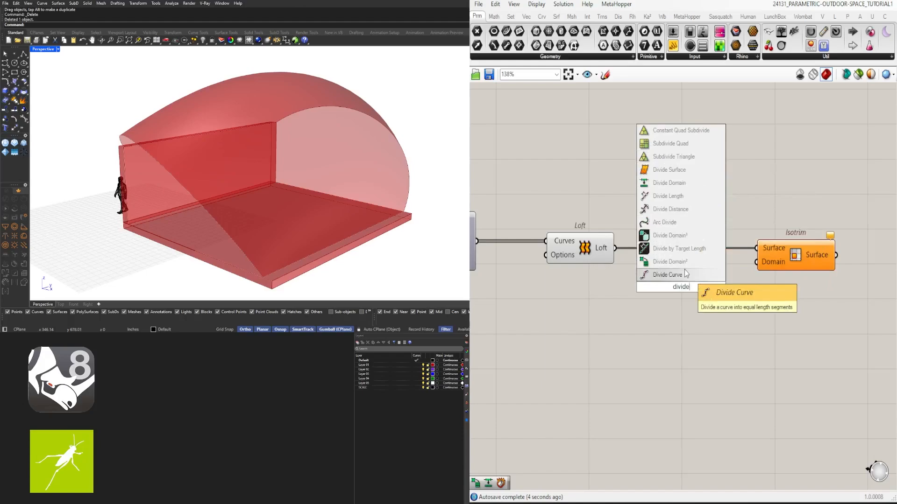
left_click(648, 263)
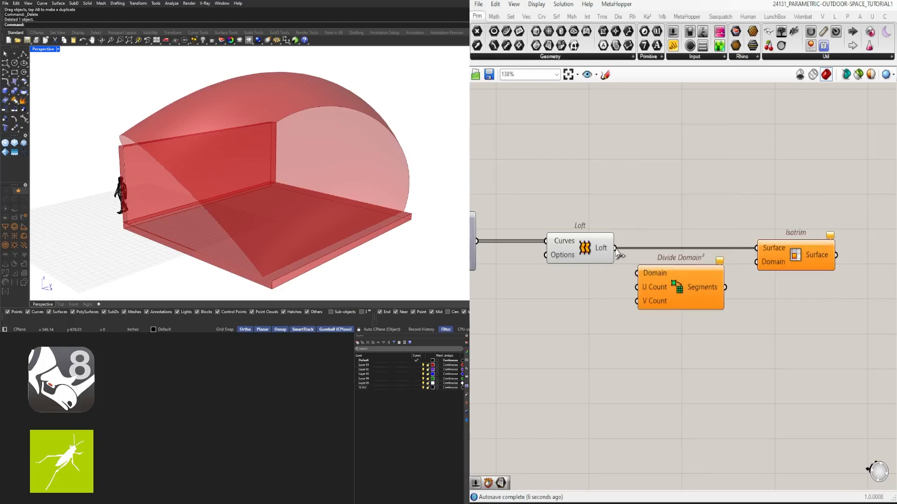
left_click_drag(615, 248, 670, 281)
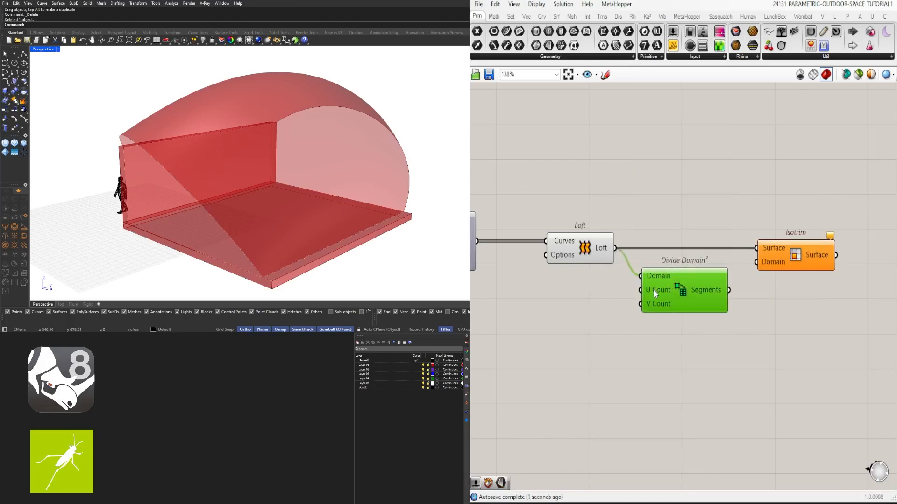
- Connect the Divide Domain² Segments output to Isotrim's Domain input to split the roof into panels
left_click_drag(730, 286, 749, 270)
left_click(601, 251)
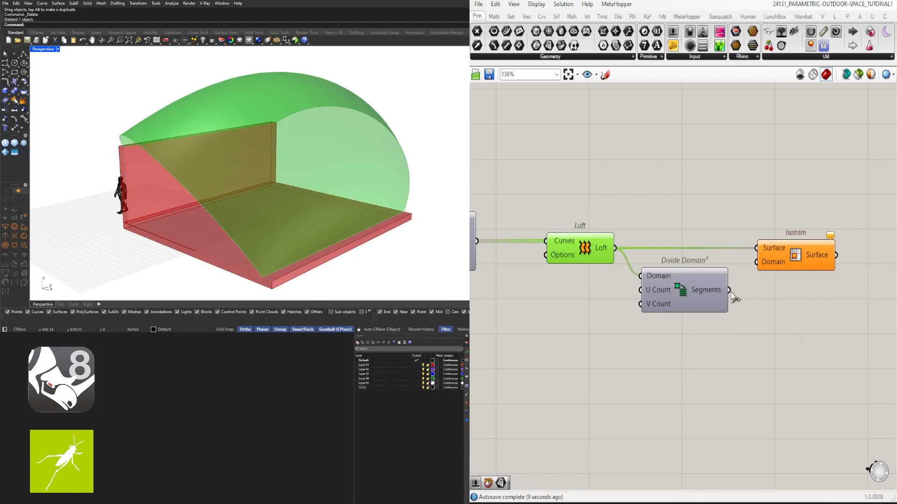
left_click_drag(728, 290, 804, 256)
left_click(810, 281)
mouse_move(300, 194)
right_mouse_down()
mouse_move(297, 225)
mouse_move(290, 189)
right_mouse_up()
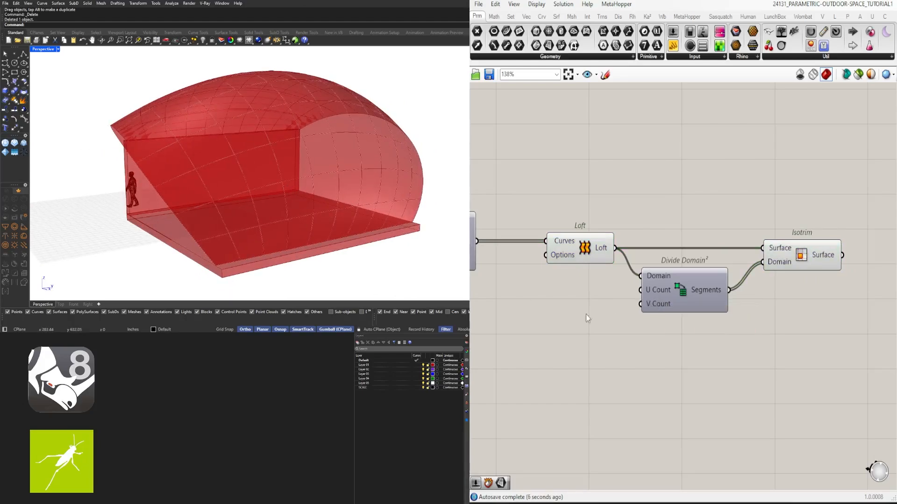
- Add a Number Slider with a value of 10 beside Divide Domain² and duplicate it directly below
double_click(544, 311)
type("1")
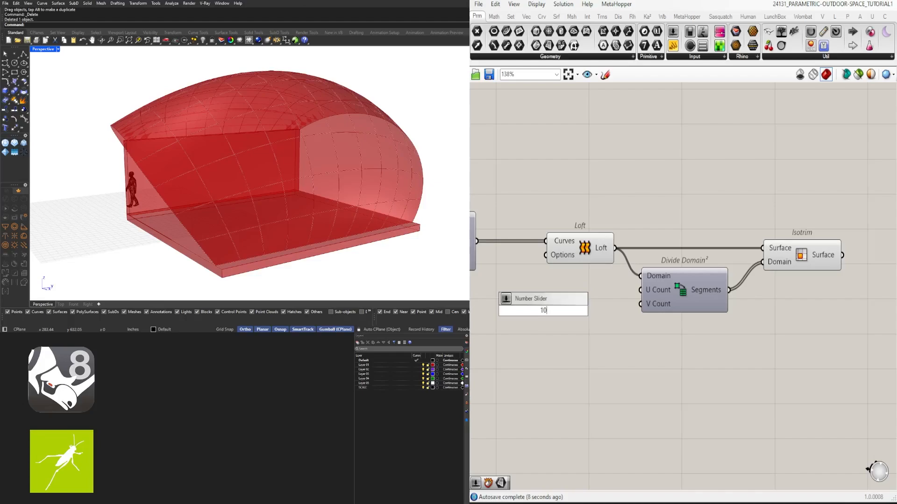
type("0")
key("Return")
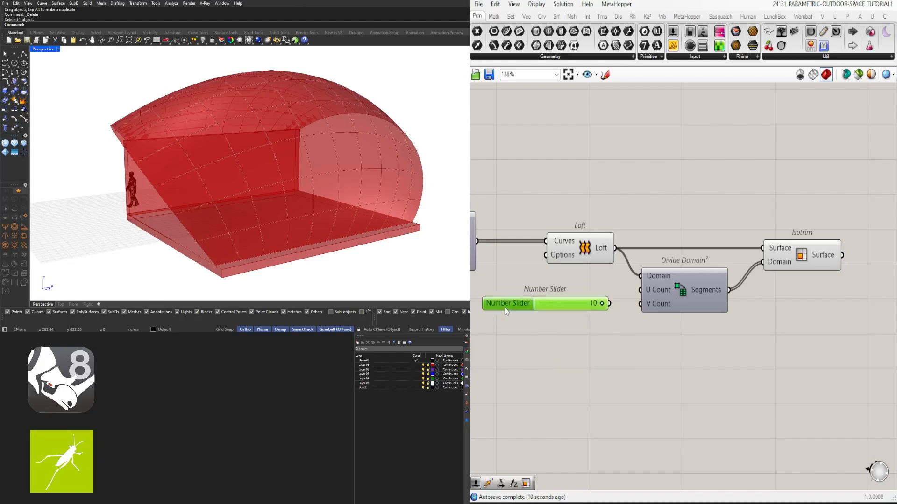
mouse_move(505, 308)
left_mouse_down()
mouse_move(506, 298)
mouse_move(514, 318)
left_mouse_up()
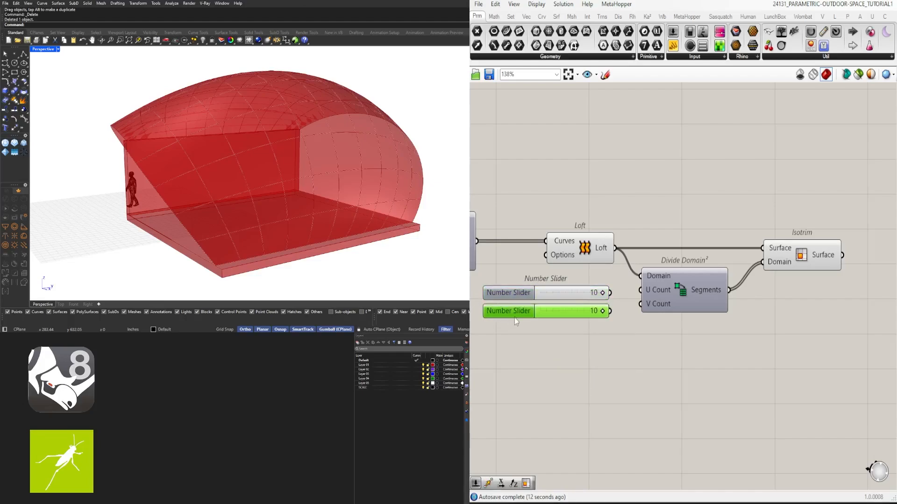
- Connect a slider to the U Count input of Divide Domain²
left_click(617, 293)
mouse_move(610, 293)
left_mouse_down()
mouse_move(641, 290)
mouse_move(644, 302)
mouse_move(552, 298)
mouse_move(598, 295)
left_mouse_up()
scroll(592, 299, "up", 2)
scroll(599, 294, "down", 3)
left_click(736, 276)
- Turn off the preview of the Loft so only the Isotrim panels show on the roof
right_click_drag(638, 320, 675, 314)
left_click_drag(709, 366, 642, 220)
middle_click(649, 220)
left_click(666, 200)
left_click(636, 306)
- Set the lower slider to 9, and connect the upper slider to U Count and the lower one to V Count
scroll(637, 305, "up", 3)
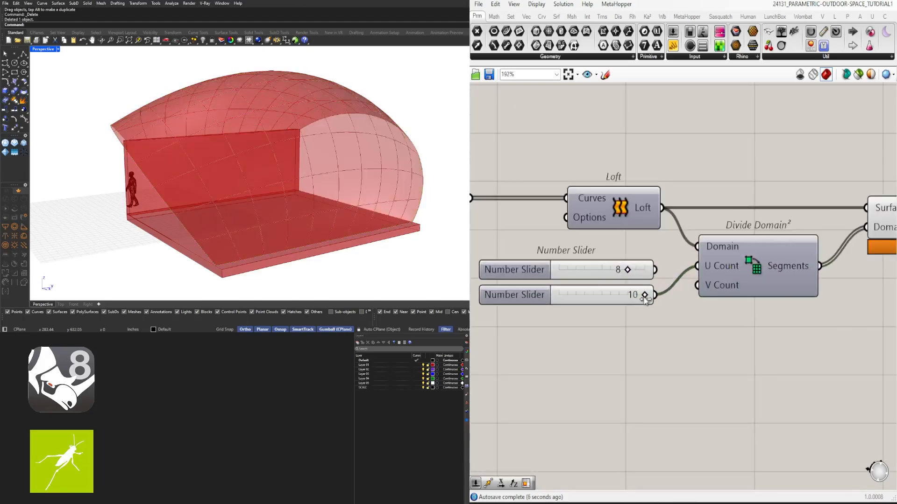
mouse_move(645, 299)
left_mouse_down()
mouse_move(601, 295)
mouse_move(638, 293)
left_mouse_up()
right_click_drag(187, 173, 287, 196)
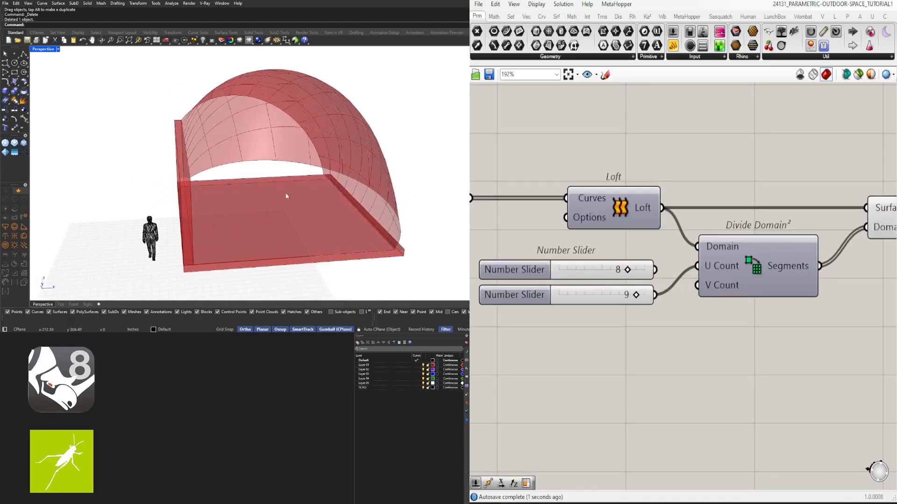
left_click_drag(627, 270, 696, 266)
left_click_drag(656, 295, 697, 286)
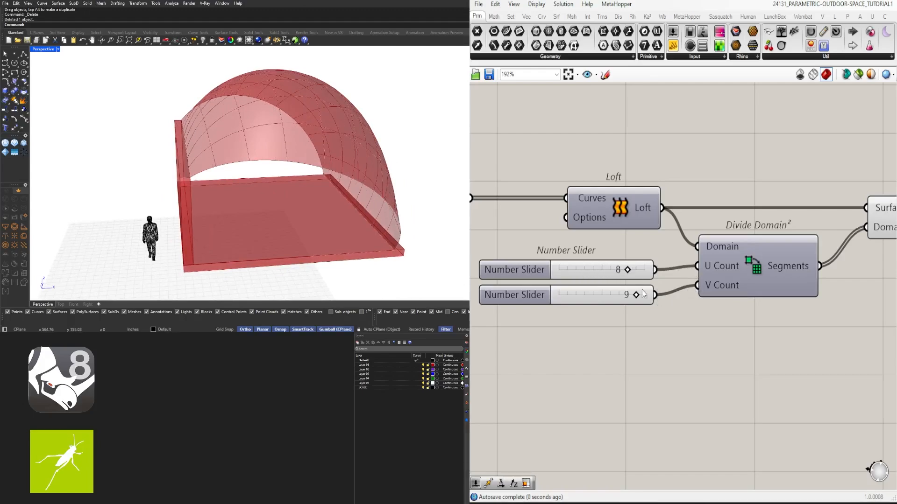
- Line up both sliders beside Divide Domain² and set the U and V counts to 10 each
left_click_drag(673, 321, 602, 268)
left_click_drag(634, 270, 639, 270)
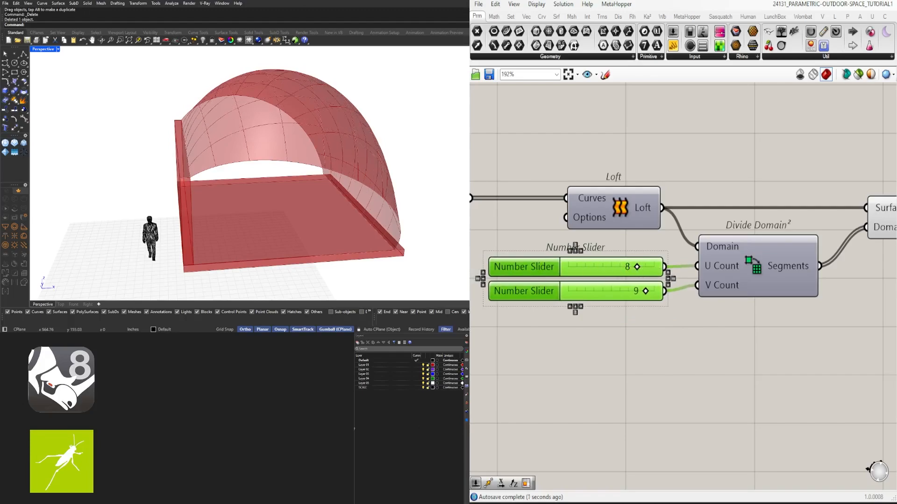
right_click_drag(365, 159, 245, 200)
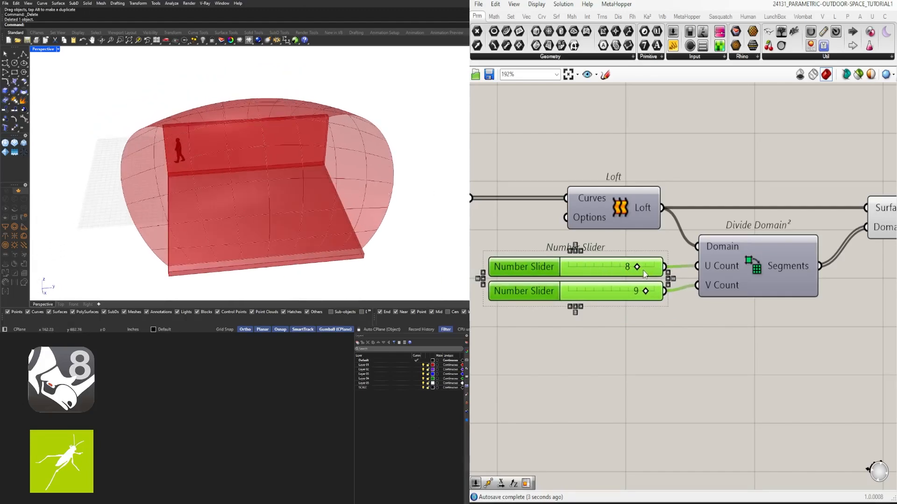
left_click_drag(644, 274, 680, 290)
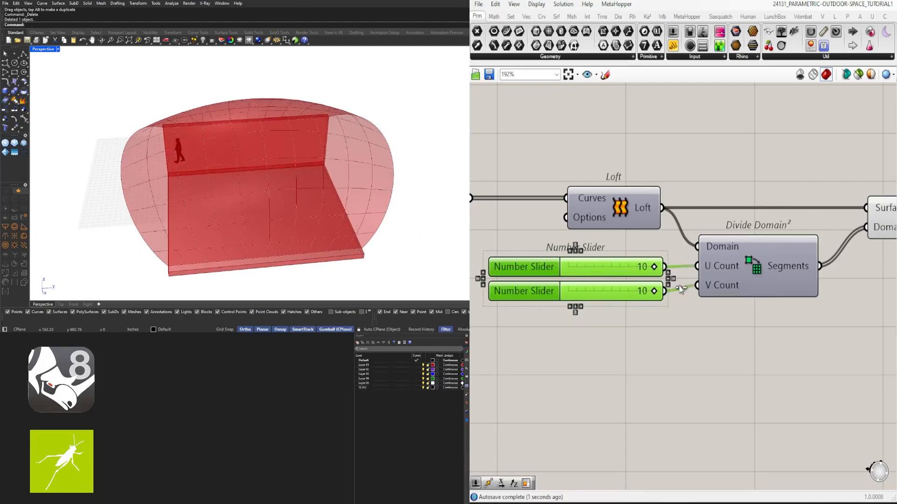
right_click_drag(258, 174, 360, 196)
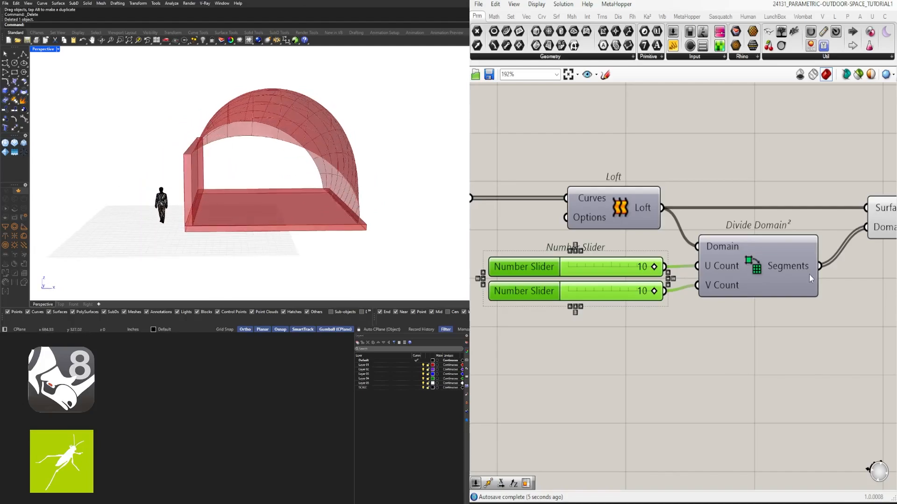
- Move Isotrim slightly closer to the Divide Domain² component
scroll(810, 279, "down", 4)
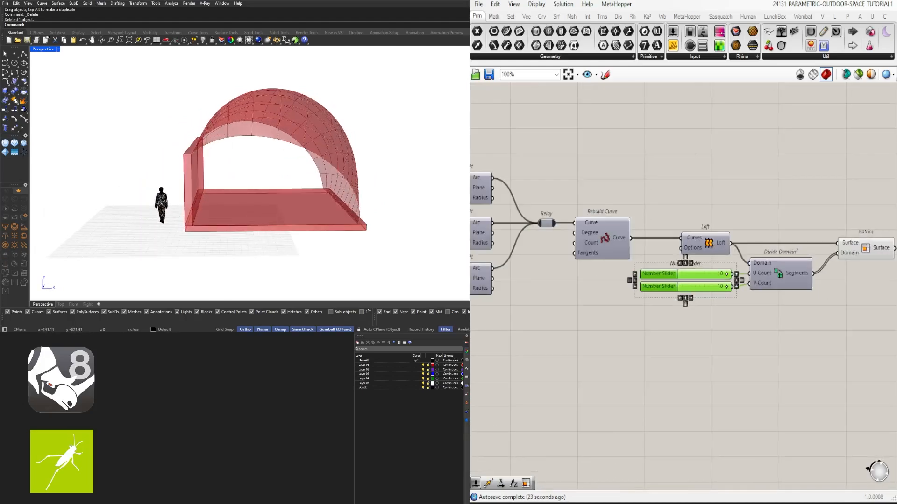
right_click_drag(807, 312, 722, 296)
left_click(723, 296)
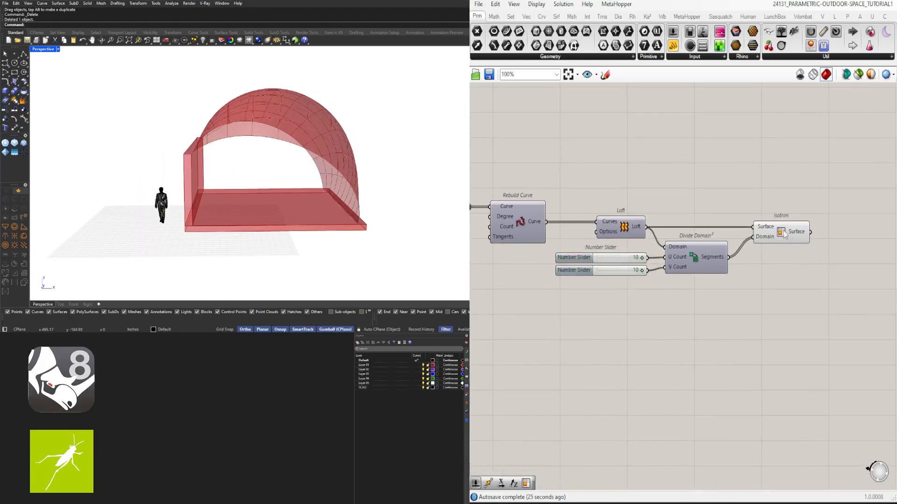
left_click_drag(784, 232, 776, 233)
left_click(584, 285)
- Highlight the Isotrim output and examine the panel grid on the roof from several sides
left_click(774, 235)
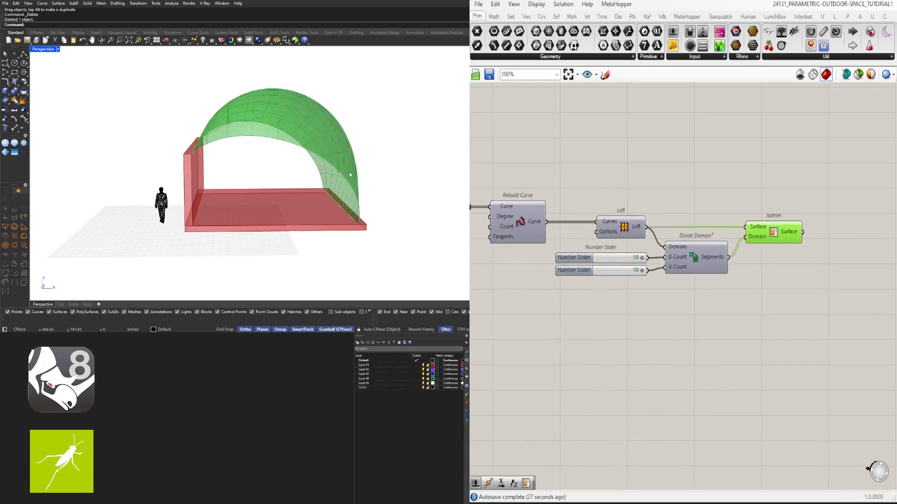
right_click_drag(349, 175, 310, 105)
scroll(309, 103, "up", 3)
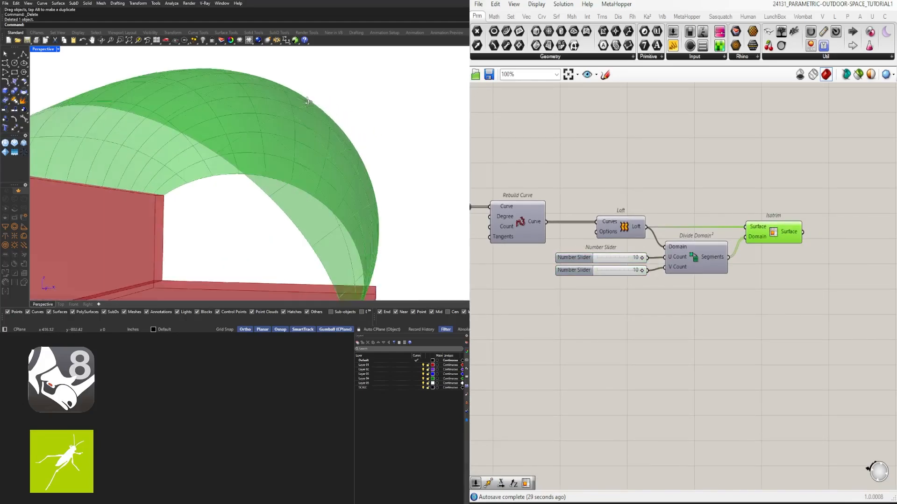
scroll(308, 102, "up", 2)
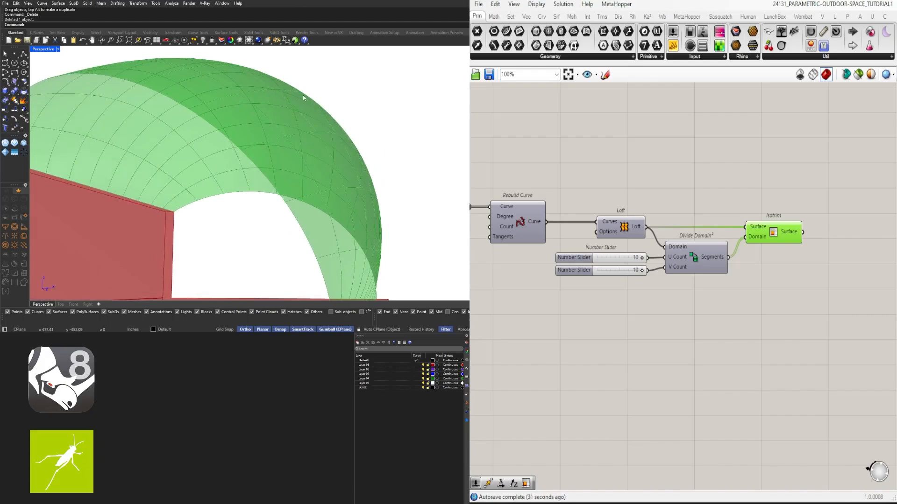
scroll(303, 97, "down", 3)
right_click_drag(288, 112, 335, 137)
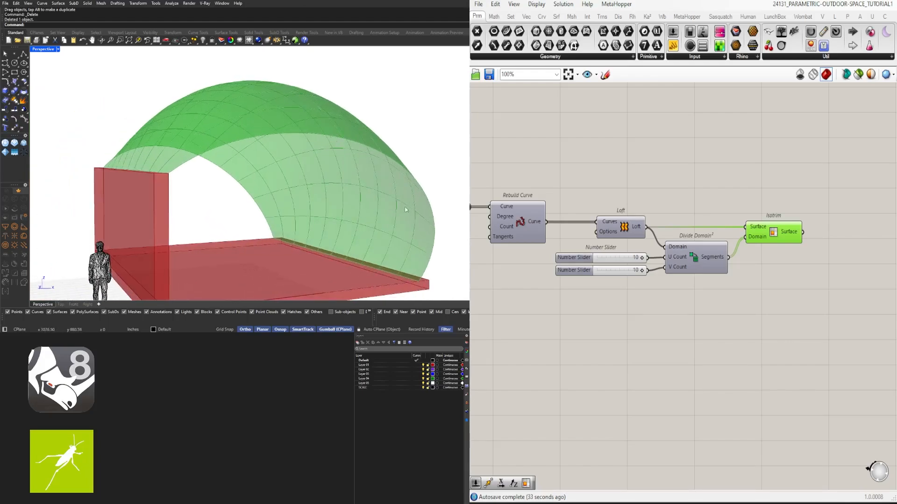
right_click_drag(405, 209, 281, 156)
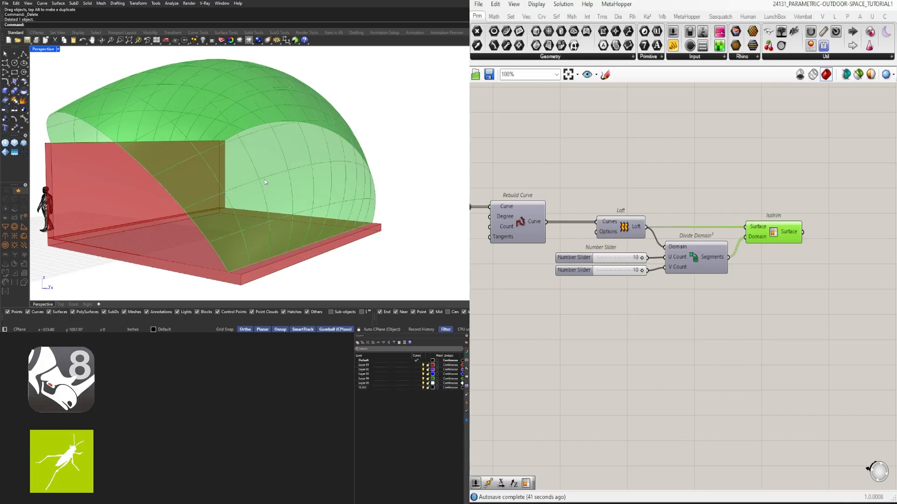
- Add a Deconstruct Brep component after Isotrim and connect Isotrim's Surface output to its Brep input
right_click_drag(744, 250, 683, 237)
left_click_drag(712, 218, 722, 222)
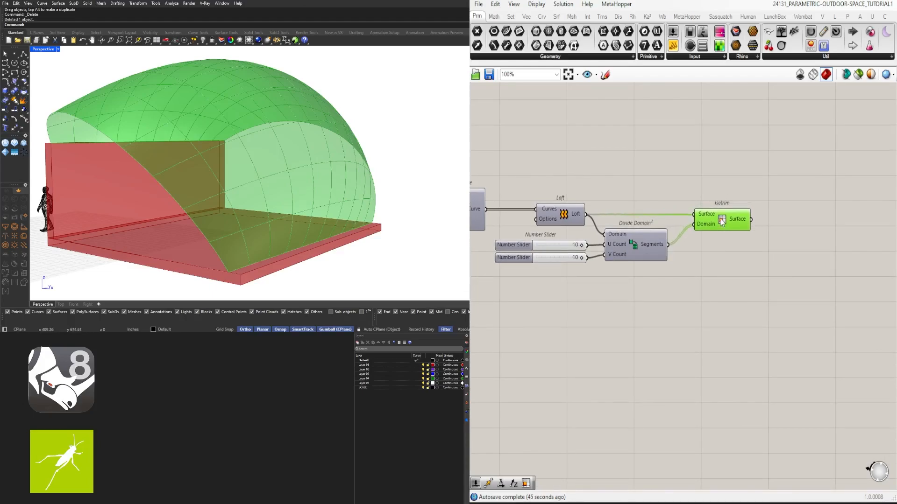
left_click(787, 243)
double_click(786, 243)
type("dec")
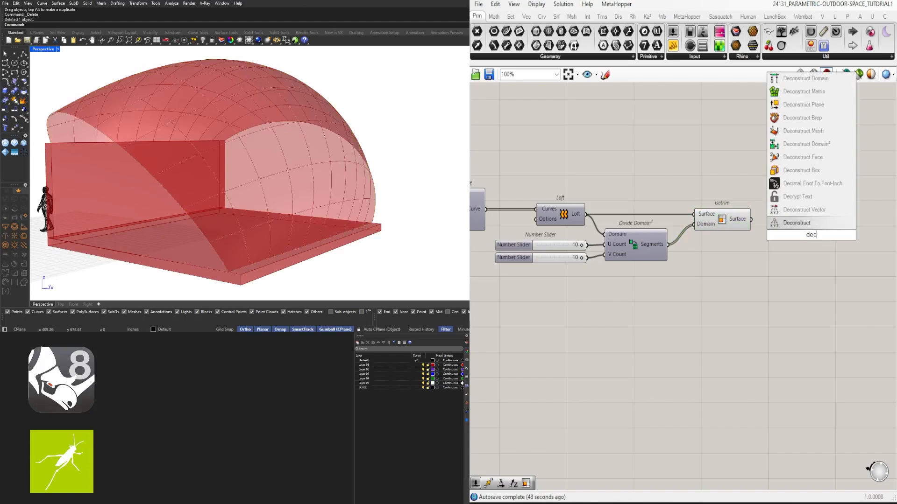
left_click(801, 119)
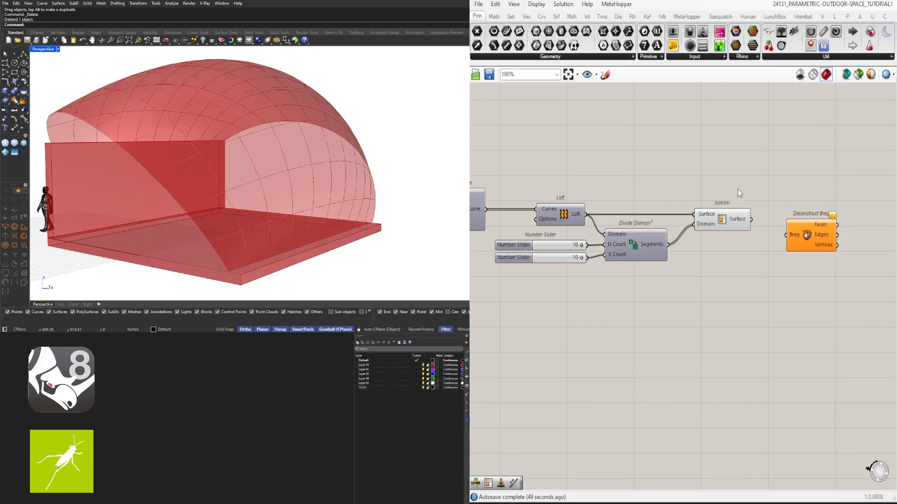
left_click_drag(752, 221, 788, 219)
left_click(770, 315)
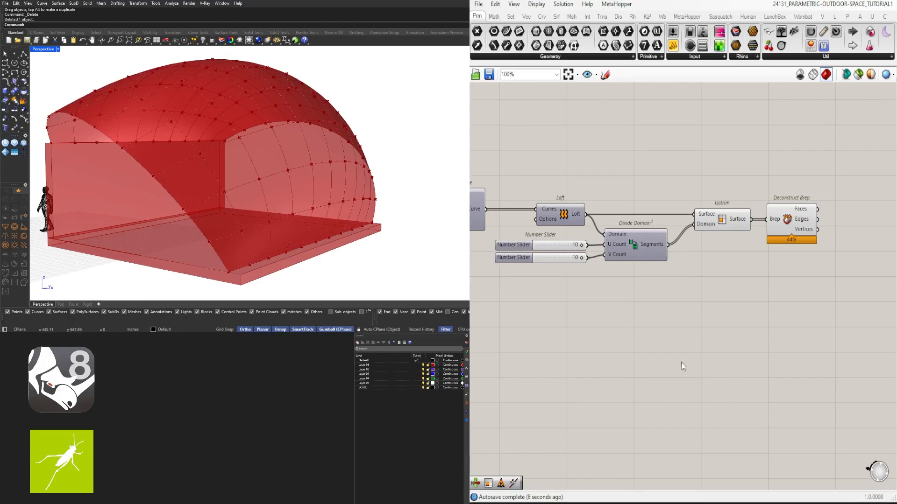
- Move Deconstruct Brep farther downstream to leave room after Isotrim
right_click_drag(787, 287, 651, 266)
left_click_drag(647, 202, 794, 242)
left_click(584, 206)
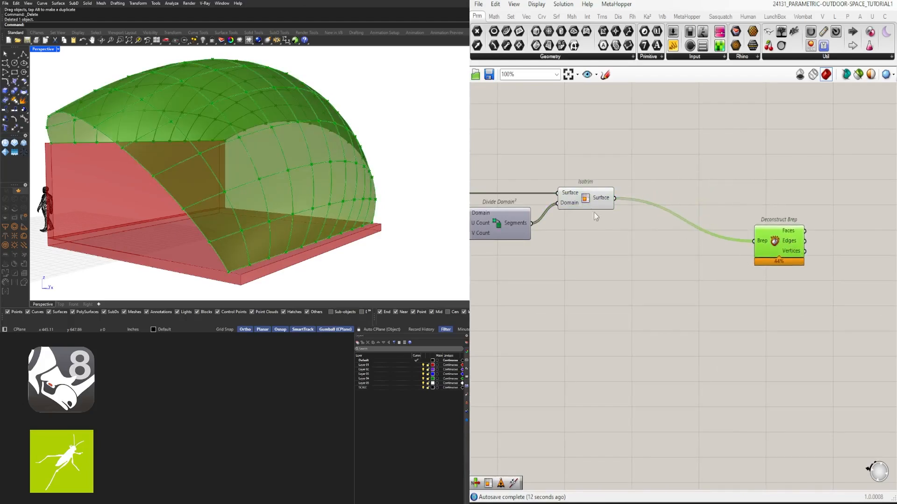
left_click(591, 206)
double_click(688, 184)
left_click_drag(600, 190, 603, 190)
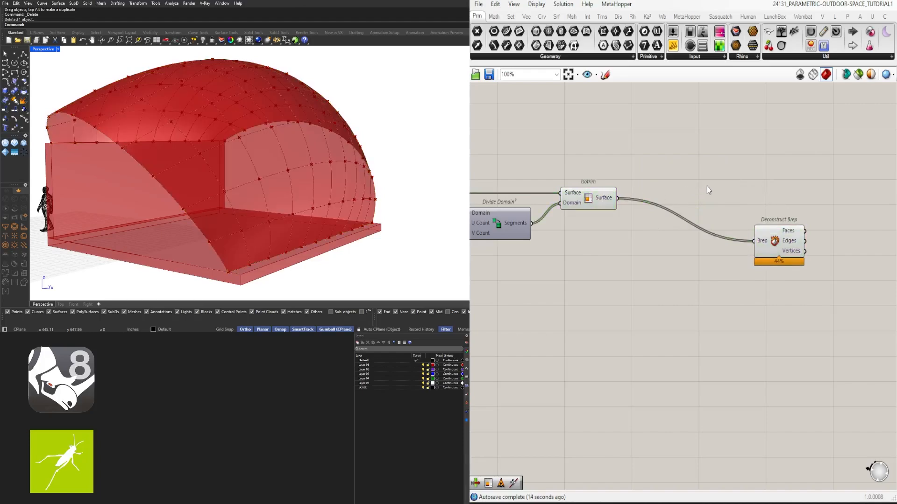
- Add a List Item component next to Isotrim and feed the Isotrim surfaces into its List input to isolate one panel
double_click(707, 186)
type("item")
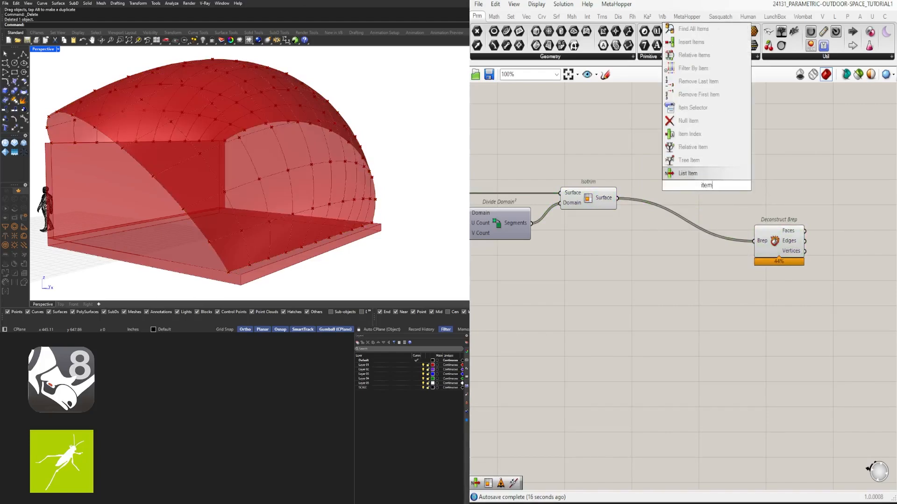
key("Return")
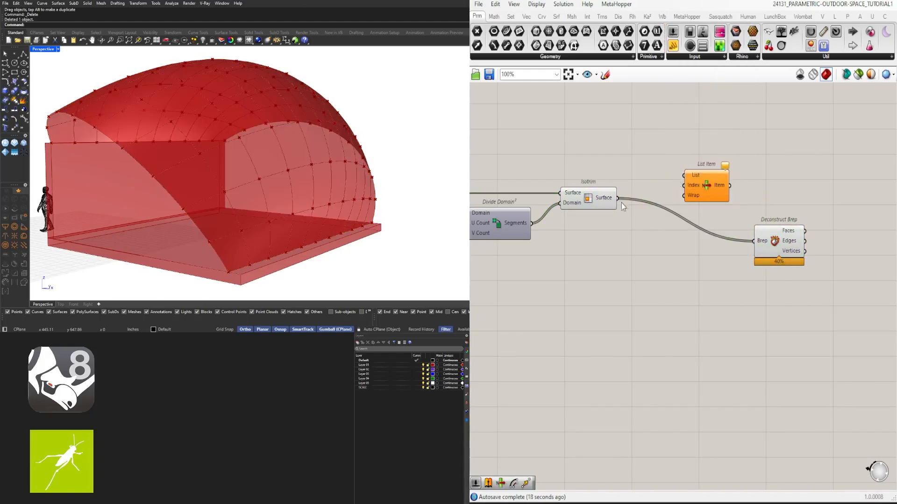
left_click_drag(704, 184, 677, 206)
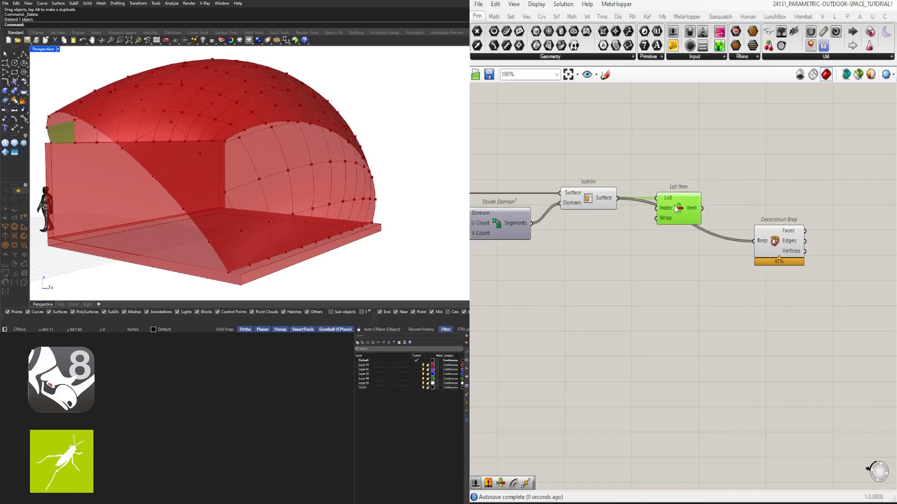
right_click_drag(337, 186, 401, 185)
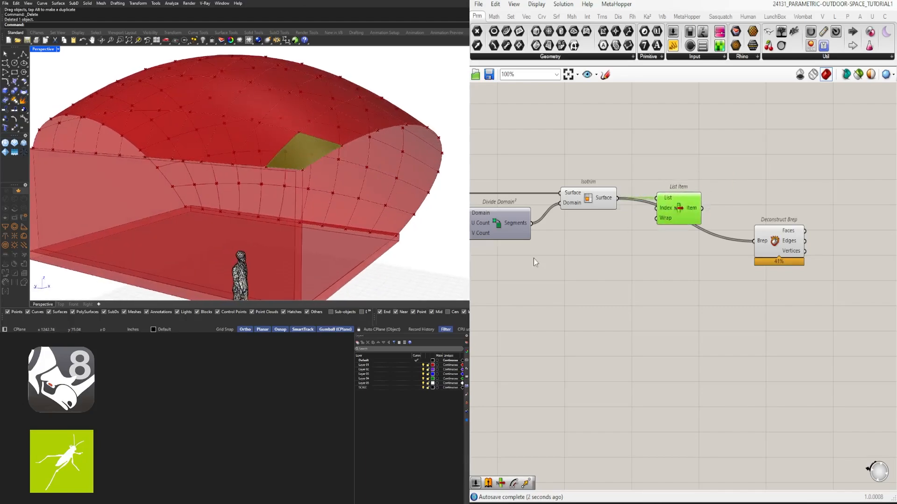
- Turn off the preview of the Divide Domain² and Isotrim components
right_click_drag(636, 265, 776, 232)
scroll(800, 235, "down", 3)
left_click_drag(797, 230, 753, 178)
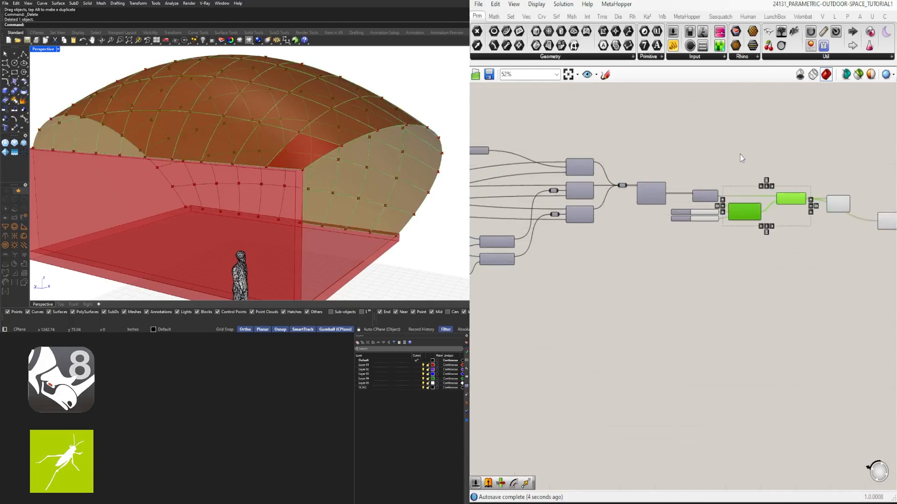
middle_click(740, 154)
left_click(769, 123)
right_click_drag(622, 206, 752, 195)
scroll(846, 198, "down", 2)
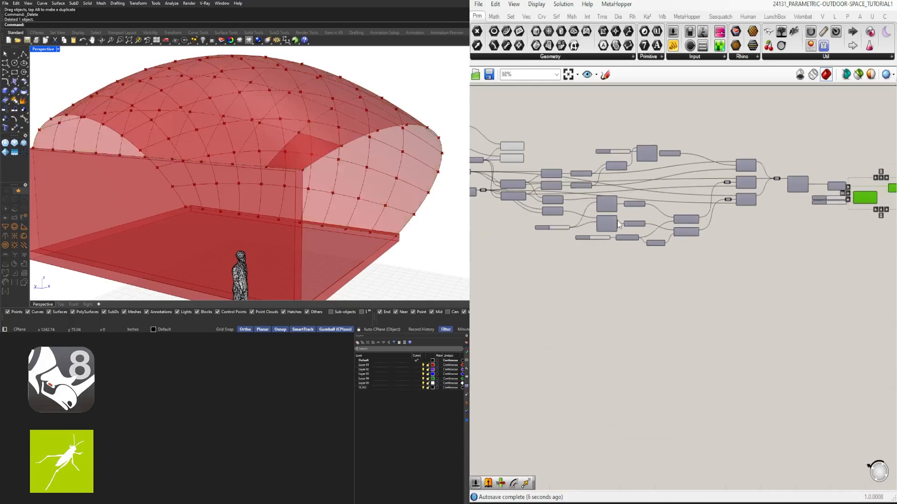
- Delete the Deconstruct Brep component that is fed directly by Isotrim
right_click_drag(875, 201, 713, 212)
scroll(728, 204, "up", 5)
right_click_drag(803, 167, 645, 160)
left_click(678, 193)
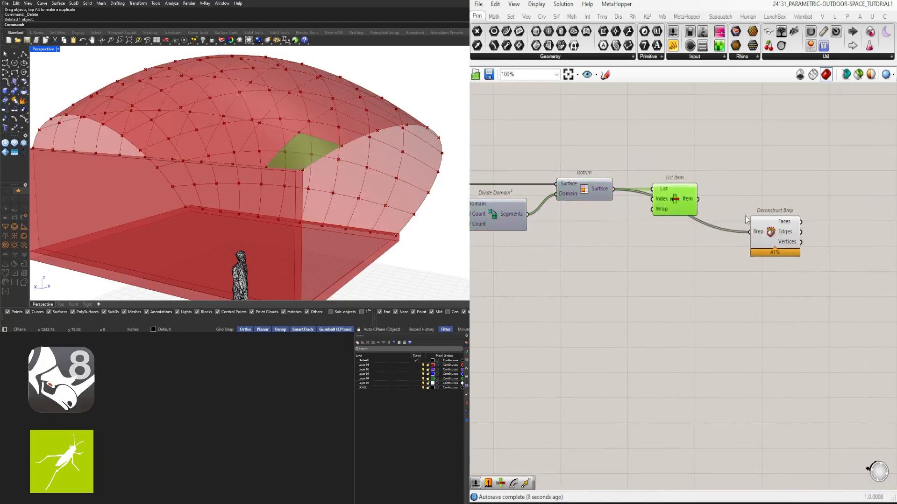
left_click_drag(762, 234, 664, 254)
key("Delete")
- Inspect the single roof panel picked by List Item and move List Item slightly closer to Isotrim
left_click(670, 199)
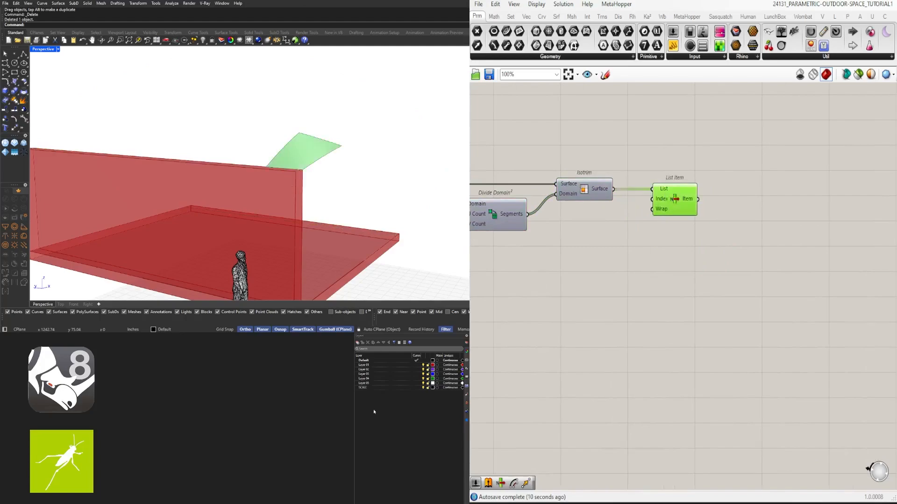
right_click_drag(336, 174, 274, 173)
scroll(94, 147, "up", 4)
right_click_drag(95, 148, 261, 140)
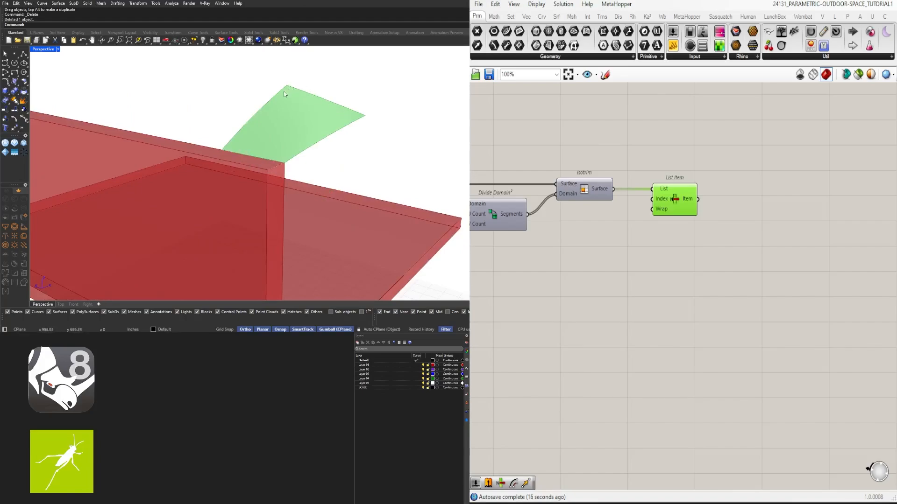
left_click_drag(673, 204, 661, 204)
left_click(698, 222)
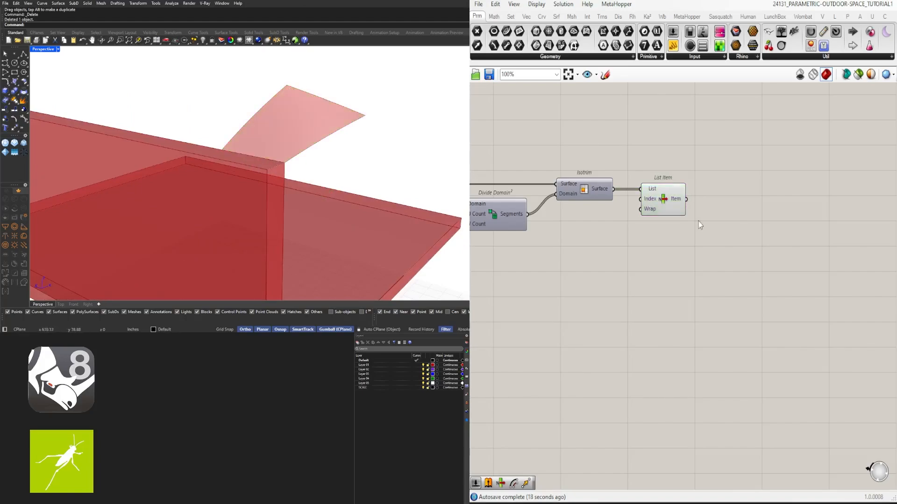
- Add a Deconstruct Brep component beside List Item and connect List Item's Item output to its Brep input
double_click(744, 226)
type("dec")
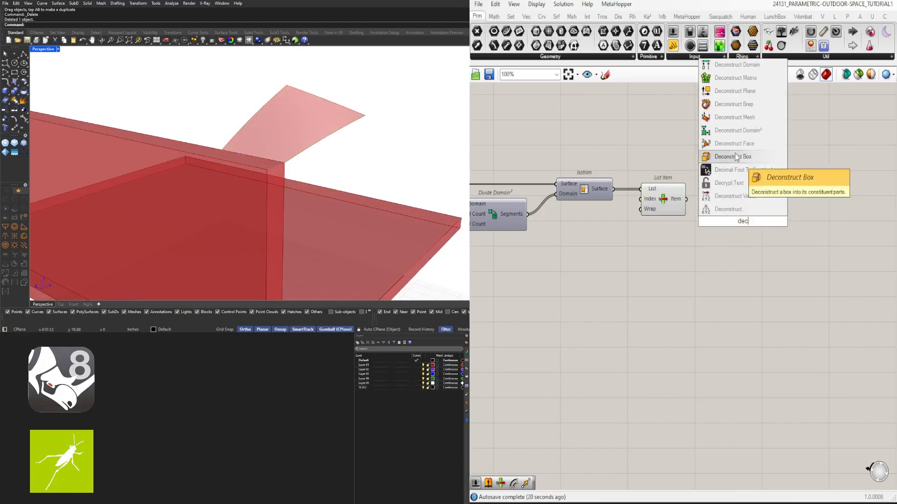
left_click(731, 108)
left_click_drag(686, 199, 718, 221)
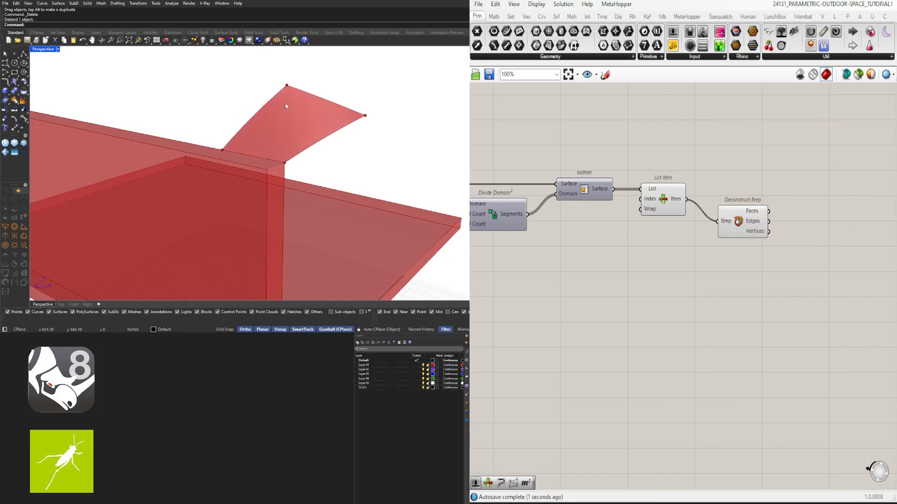
left_click_drag(744, 232, 738, 211)
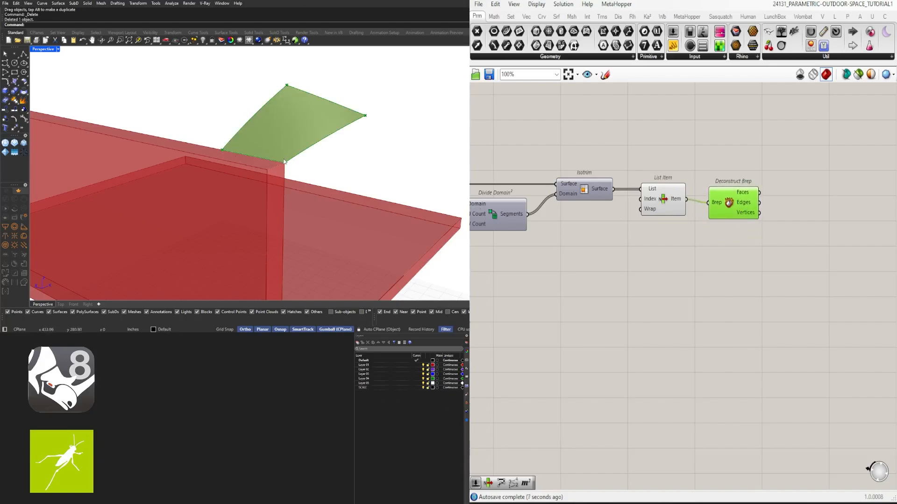
- Add a PolyLine component after Deconstruct Brep and connect the panel's Vertices output to its Vertices input
double_click(821, 212)
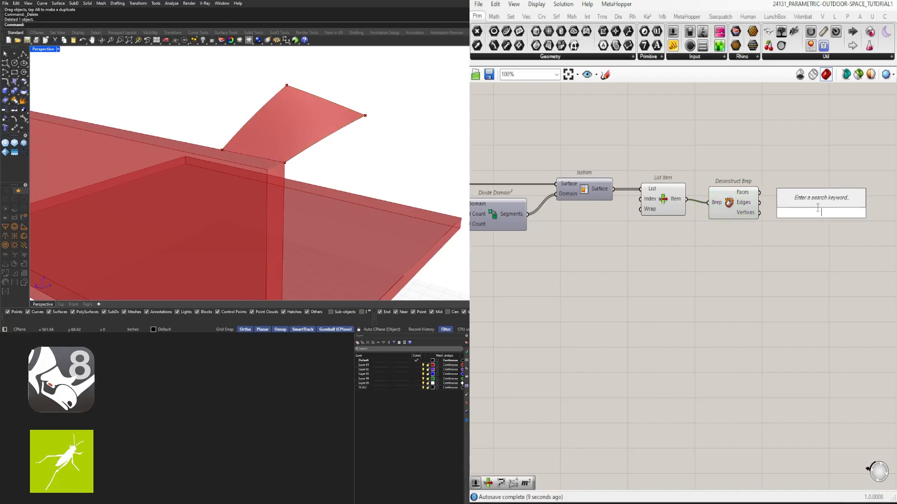
type("polyl")
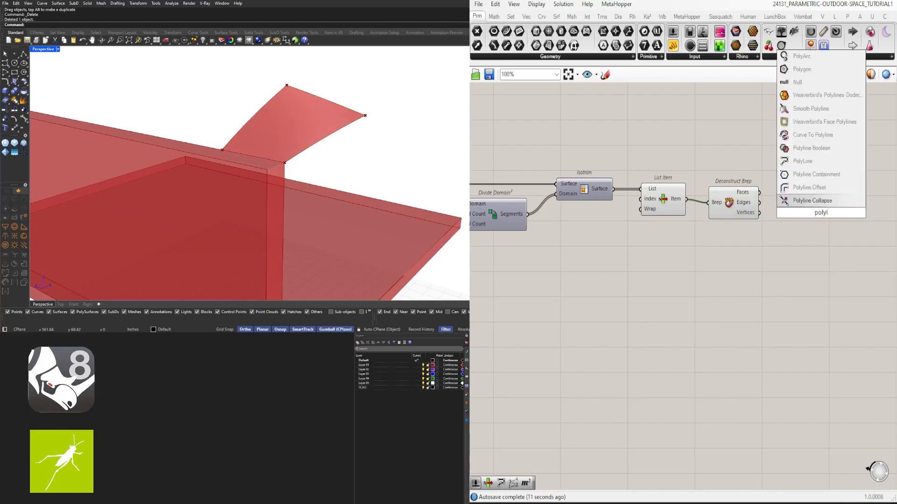
left_click(812, 163)
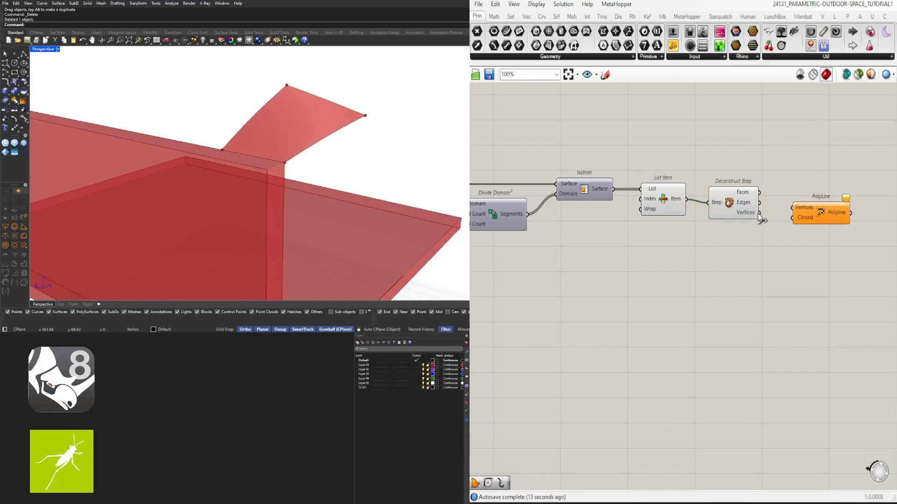
left_click_drag(759, 213, 824, 222)
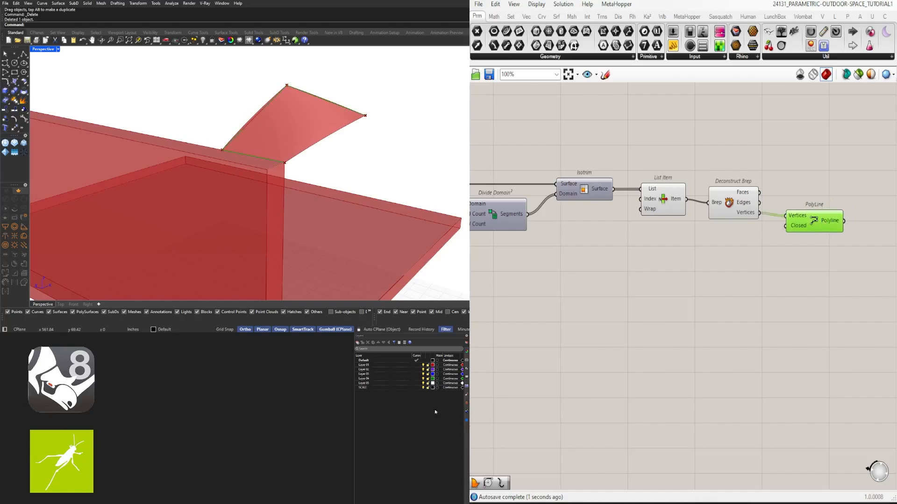
- Set PolyLine's Closed input to True and compare the closed outline with the curved roof panel
scroll(252, 103, "up", 5)
right_click_drag(352, 135, 375, 187)
scroll(241, 153, "up", 4)
right_click_drag(236, 145, 267, 129)
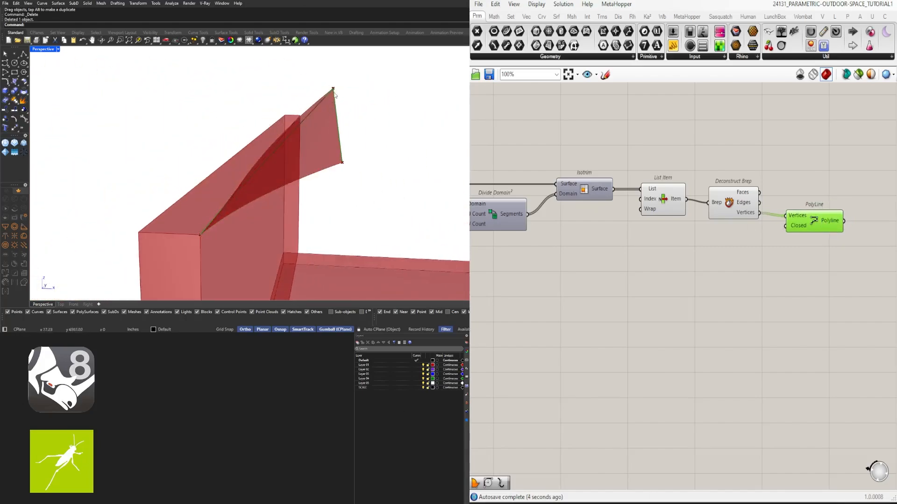
right_click_drag(335, 95, 363, 156)
right_click_drag(758, 247, 659, 251)
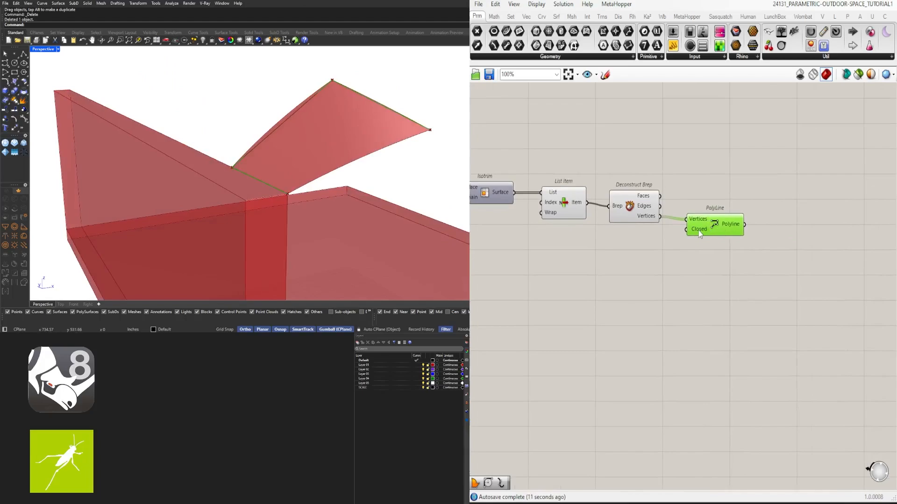
right_click(698, 231)
mouse_move(794, 329)
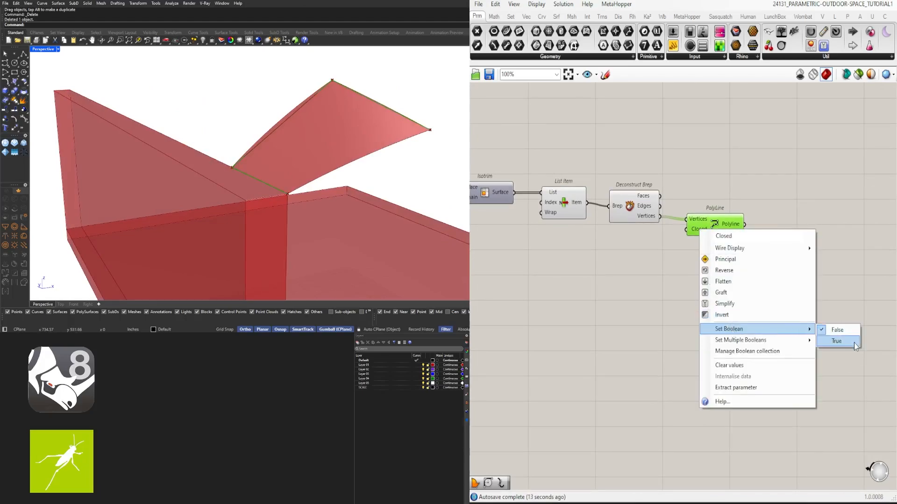
left_click(841, 341)
left_click_drag(718, 235, 713, 231)
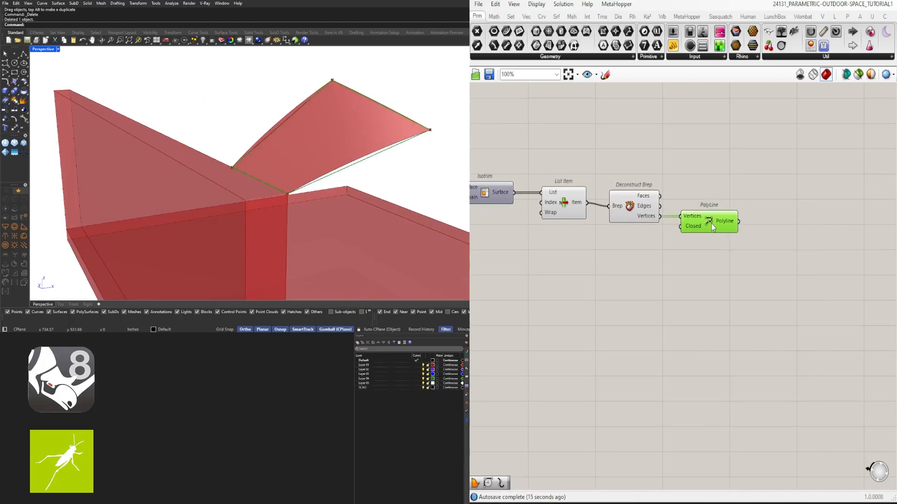
right_click_drag(369, 168, 272, 175)
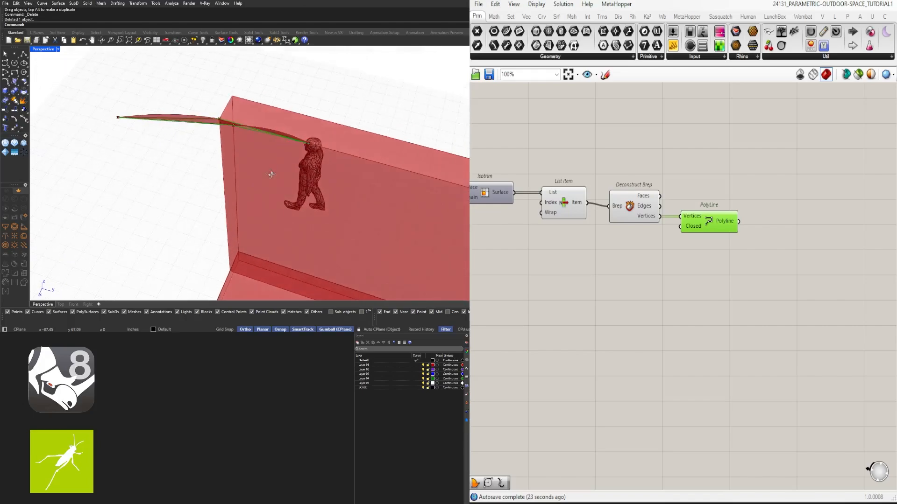
right_click_drag(277, 137, 271, 137)
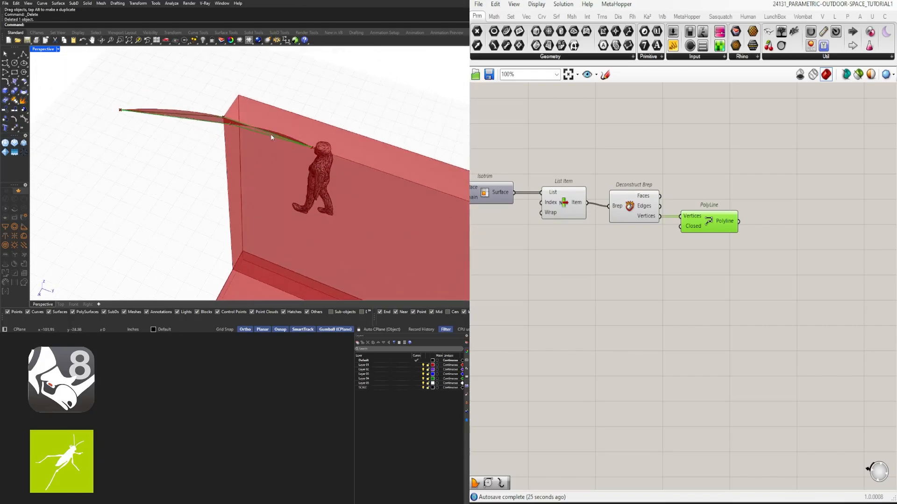
right_click_drag(195, 120, 299, 123)
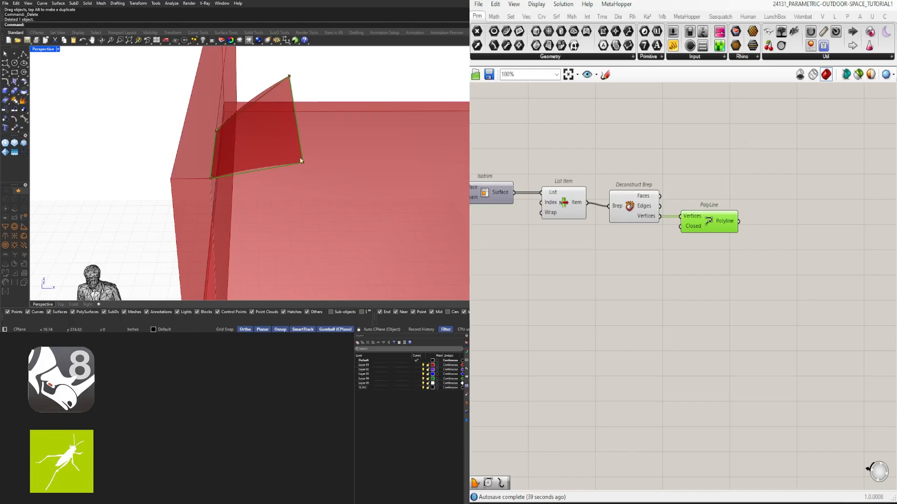
- Delete the PolyLine component and move Deconstruct Brep slightly closer to List Item
left_click_drag(774, 308, 709, 223)
key("Delete")
left_click_drag(636, 214, 628, 210)
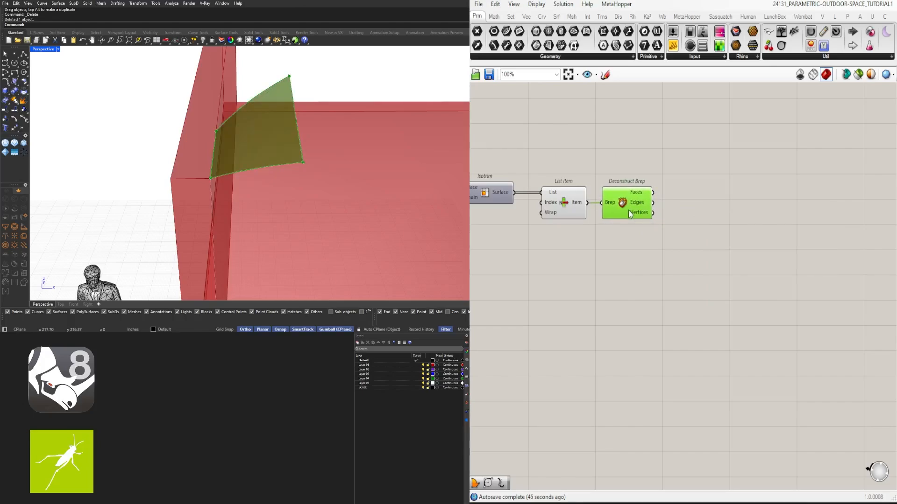
right_click_drag(561, 263, 590, 251)
left_click_drag(586, 236, 576, 179)
left_click(623, 198)
left_click(668, 201)
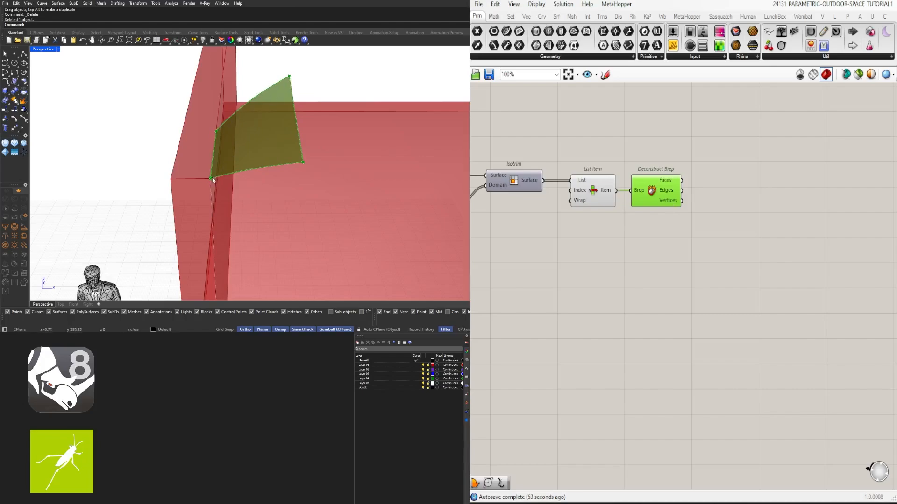
double_click(747, 222)
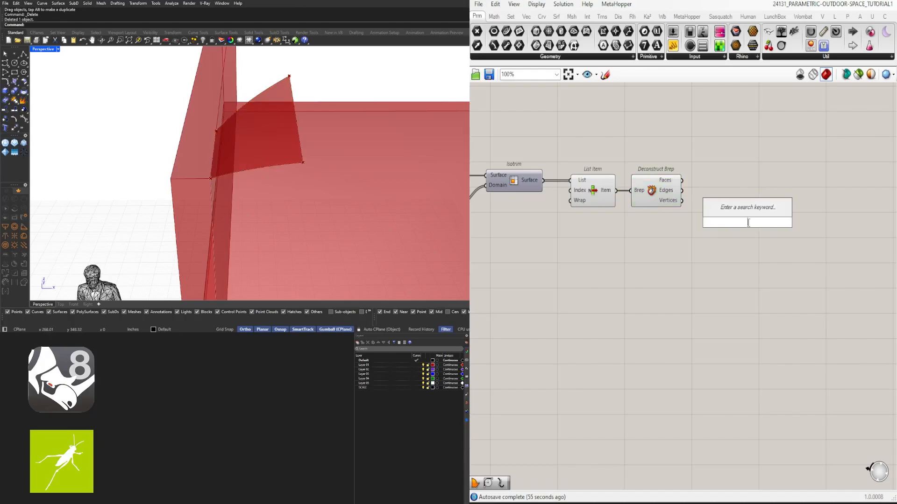
type("it")
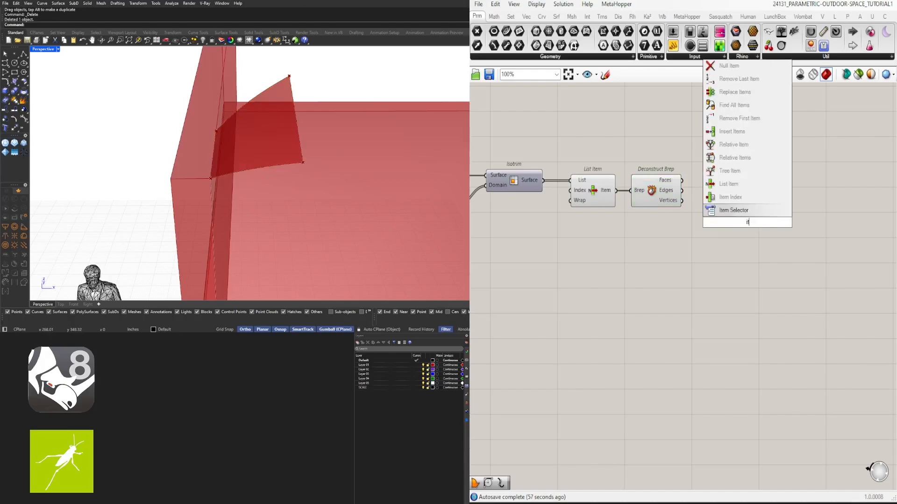
key("Escape")
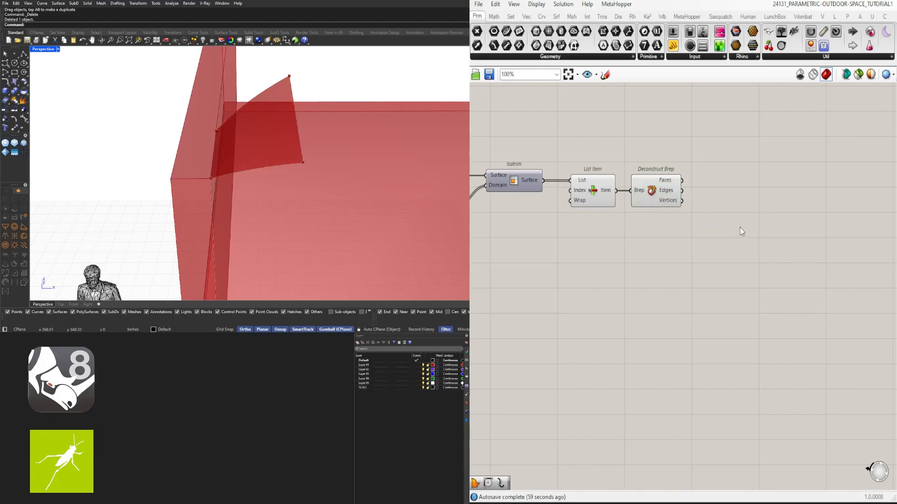
- Add a List Item component after Deconstruct Brep and connect the Vertices output to its List input
left_click(671, 200)
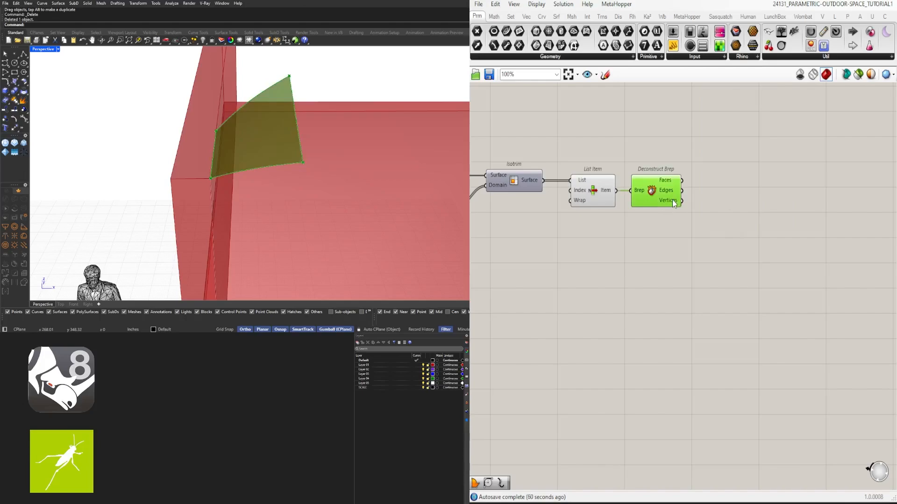
double_click(680, 224)
type("item")
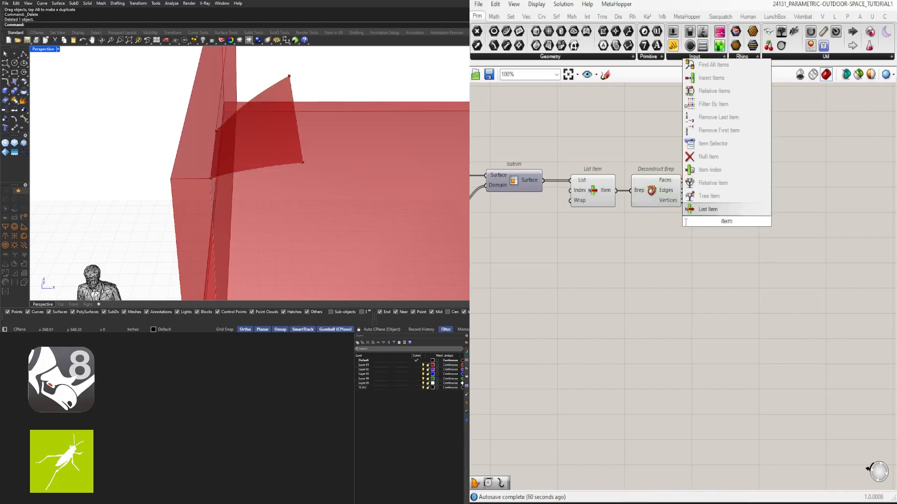
left_click(710, 210)
left_click_drag(682, 200, 726, 210)
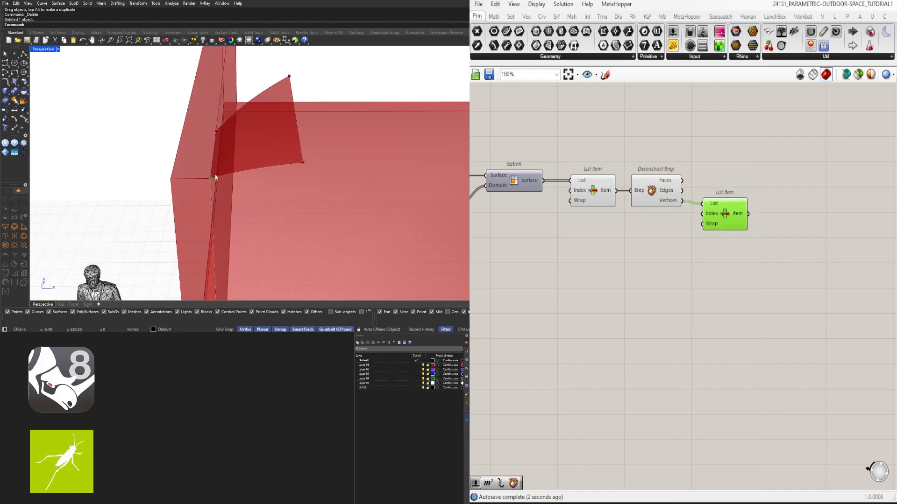
- Extend the new List Item with the extra outputs +1, +2 and +3 for the panel's other corners
scroll(719, 200, "up", 6)
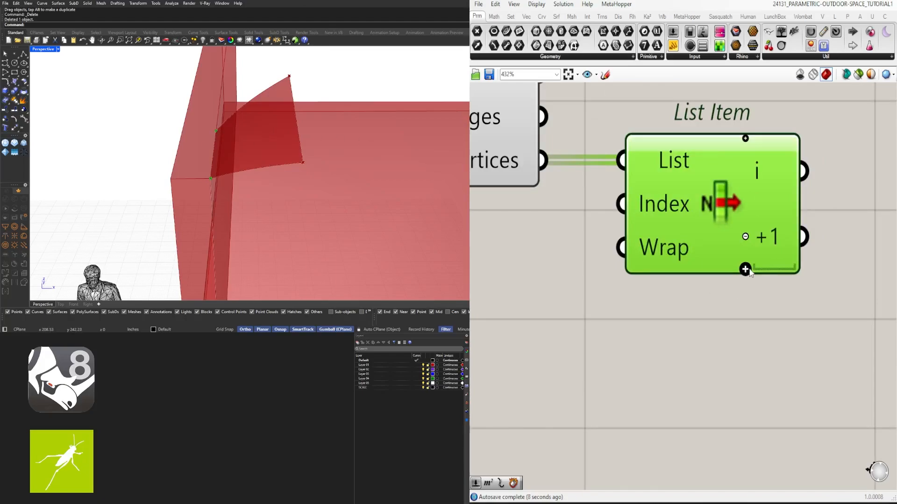
scroll(749, 272, "down", 5)
scroll(751, 250, "up", 5)
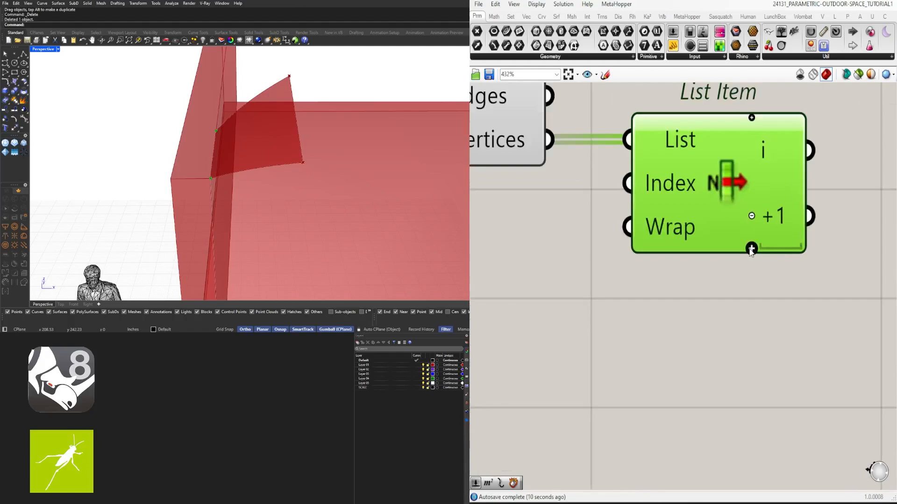
left_click(751, 248)
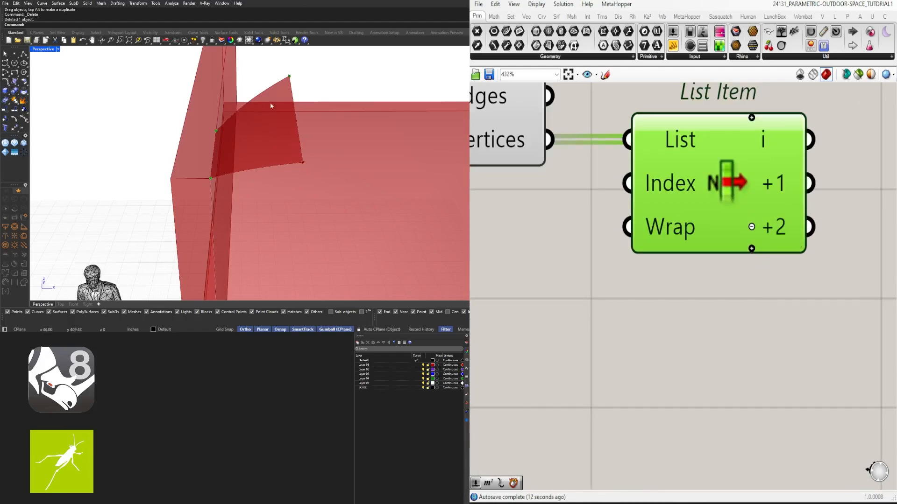
left_click(751, 248)
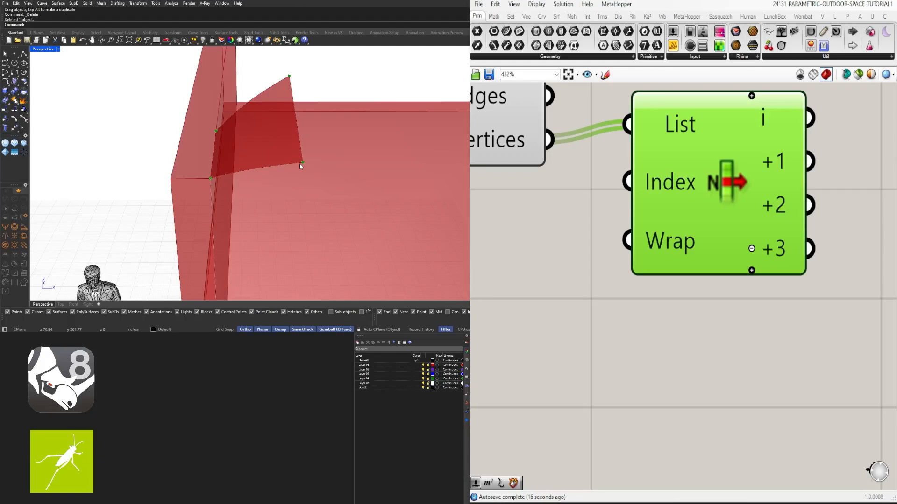
- Add a PolyLine component after the corner List Item and connect the i, +1 and +2 outputs to its Vertices input
scroll(696, 360, "down", 3)
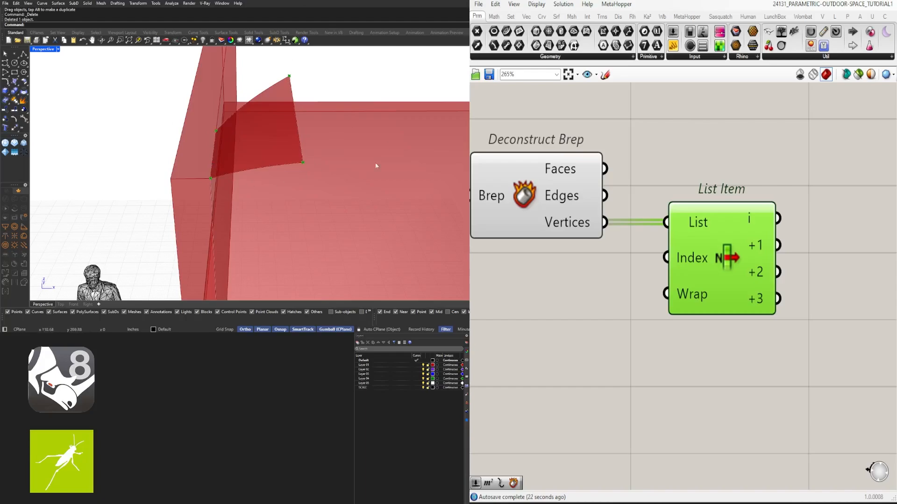
scroll(644, 358, "down", 2)
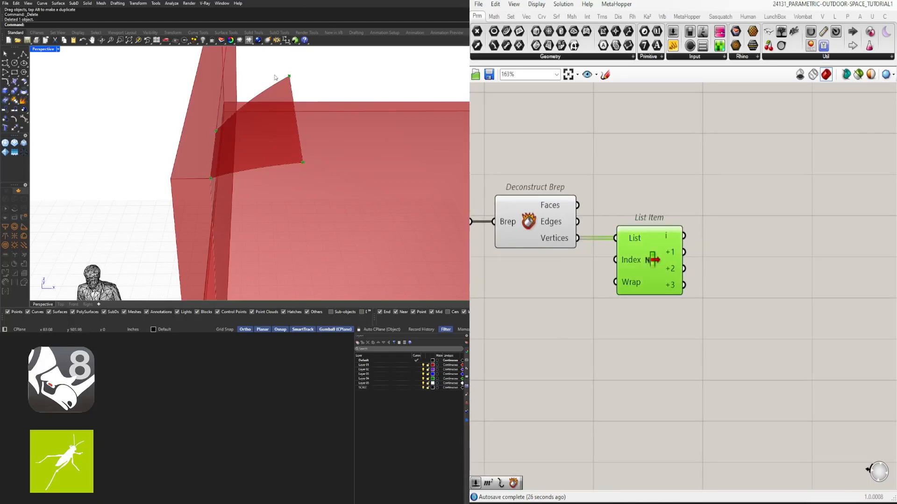
double_click(803, 273)
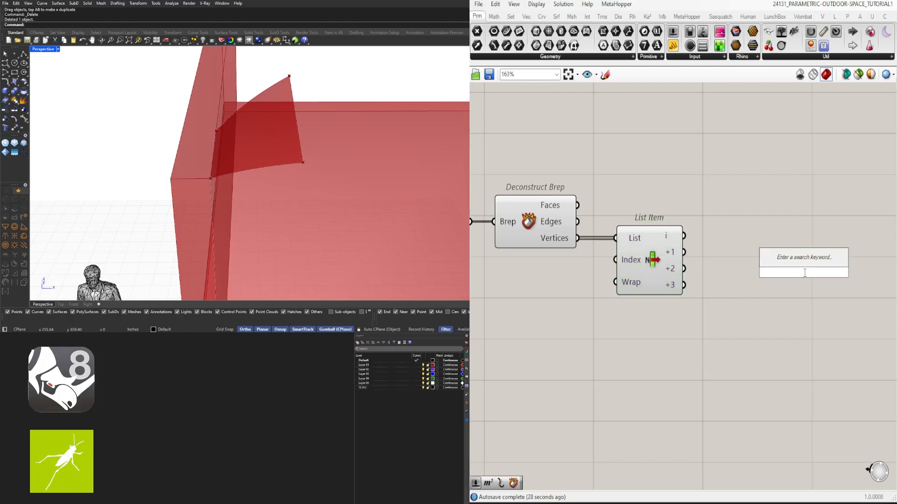
type("polyl")
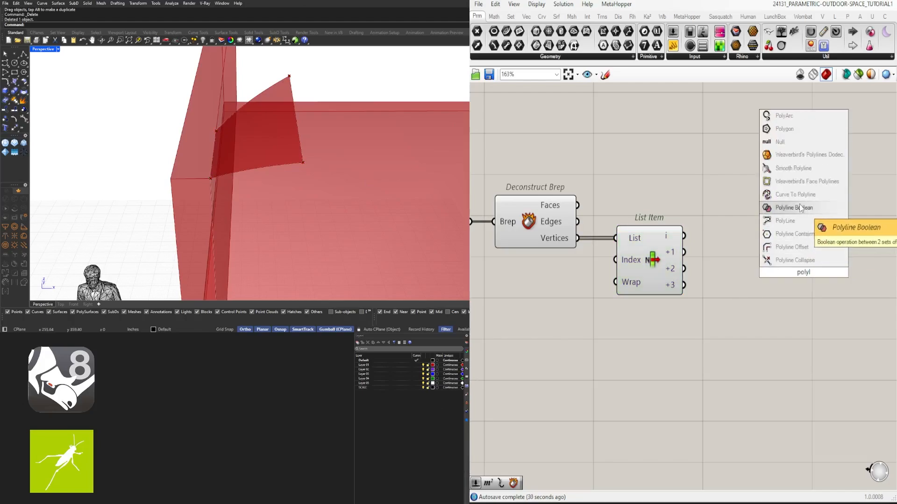
left_click(794, 220)
left_click_drag(685, 236, 754, 238)
left_click_drag(684, 252, 755, 236, "shift")
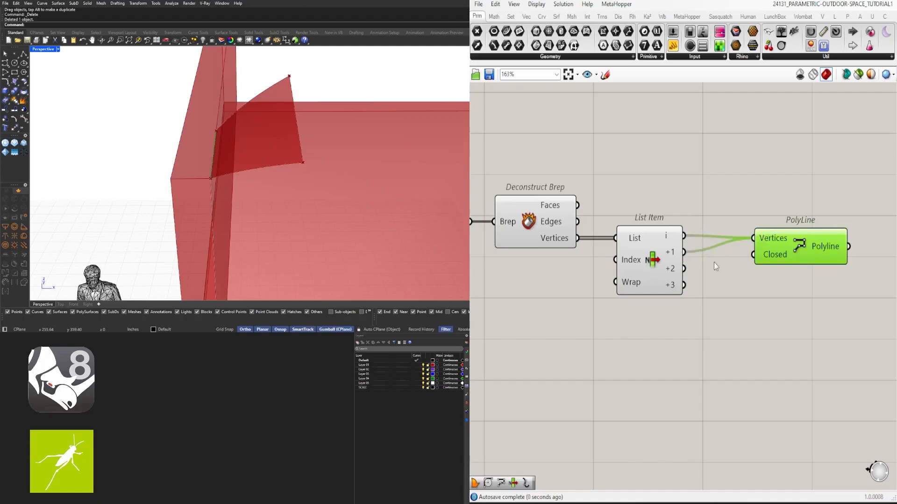
left_click_drag(684, 269, 756, 254)
- Set PolyLine's Closed input to True, nudge the component, and check the triangle on the roof panel
right_click_drag(768, 252, 747, 252)
right_click(752, 253)
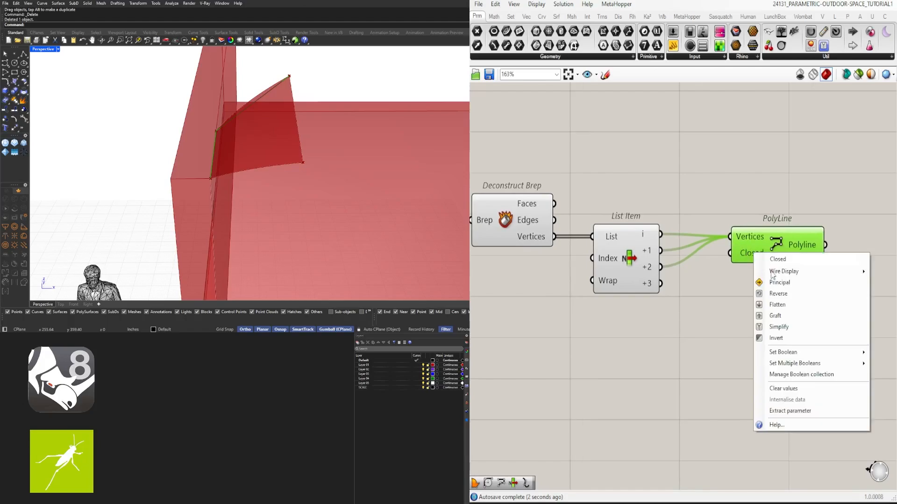
mouse_move(794, 355)
left_click(890, 364)
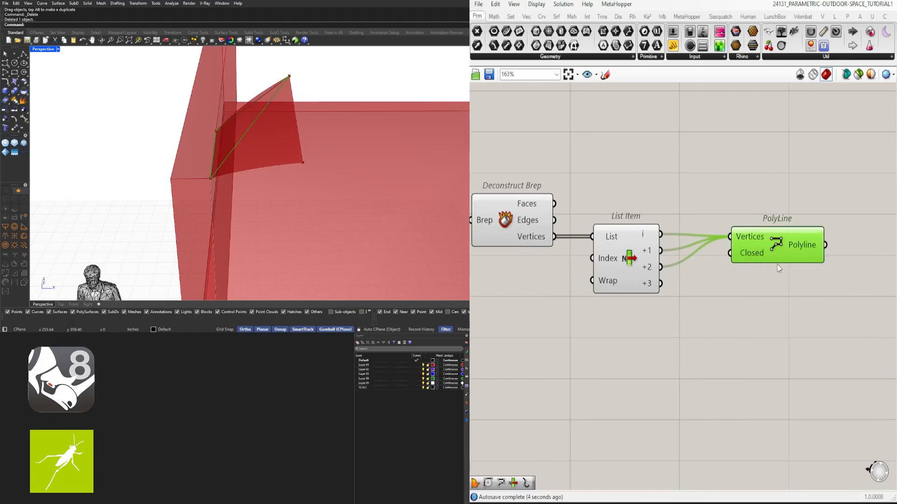
left_click_drag(782, 249, 787, 247)
right_click_drag(341, 166, 279, 106)
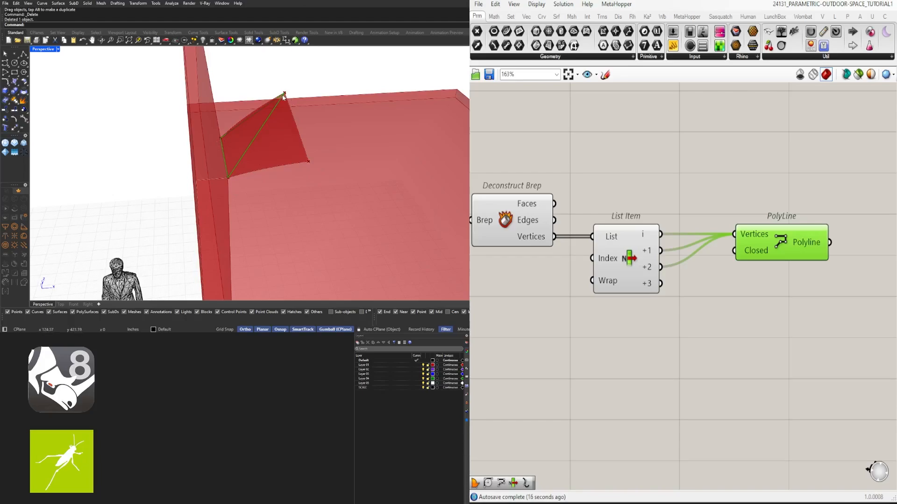
left_click(626, 338)
right_click_drag(752, 255, 743, 215)
left_click_drag(753, 206, 770, 241, "alt")
left_click(724, 281)
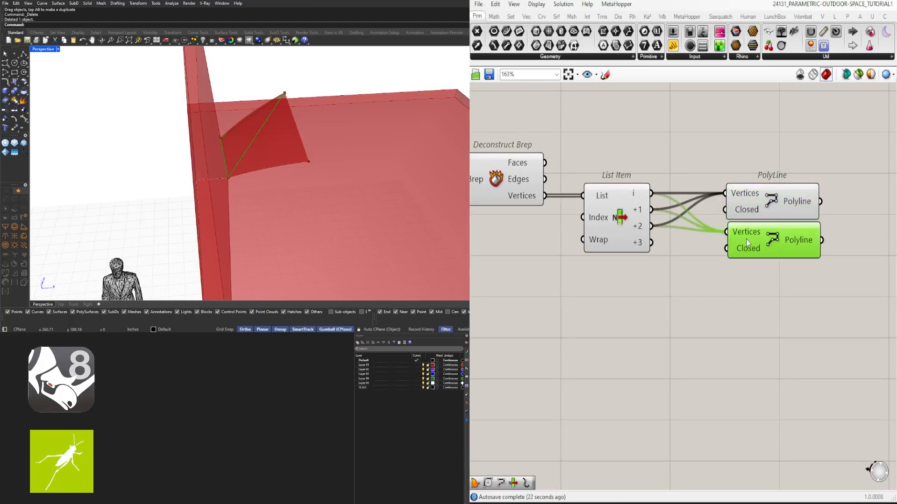
key("Delete")
- Add a second PolyLine component directly below the first one
left_click(747, 209)
double_click(748, 264)
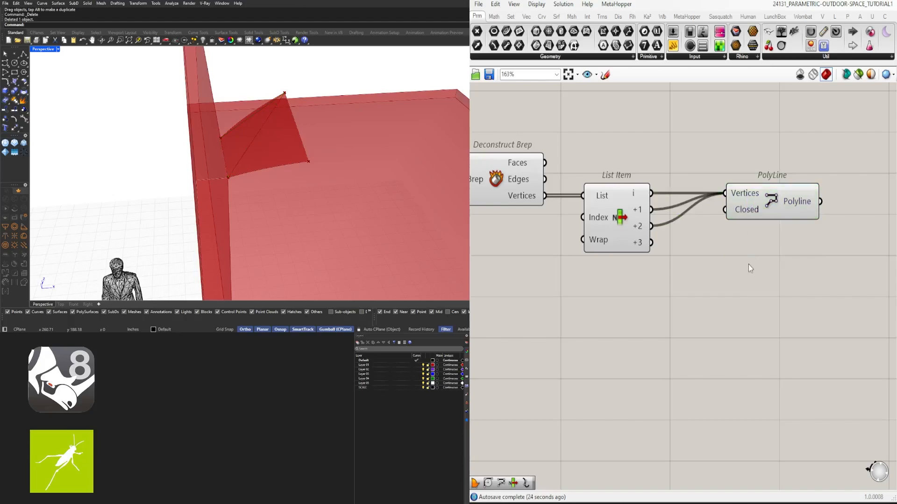
type("polyl")
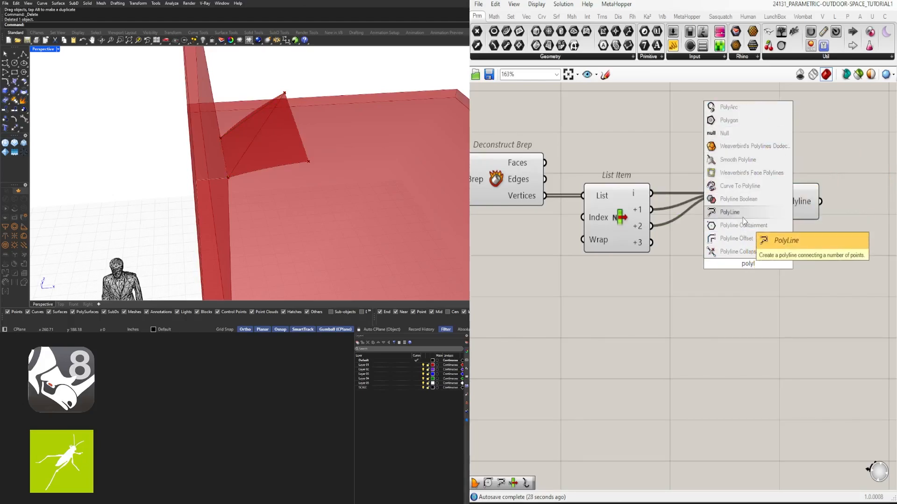
left_click(731, 212)
left_click_drag(757, 261, 784, 247)
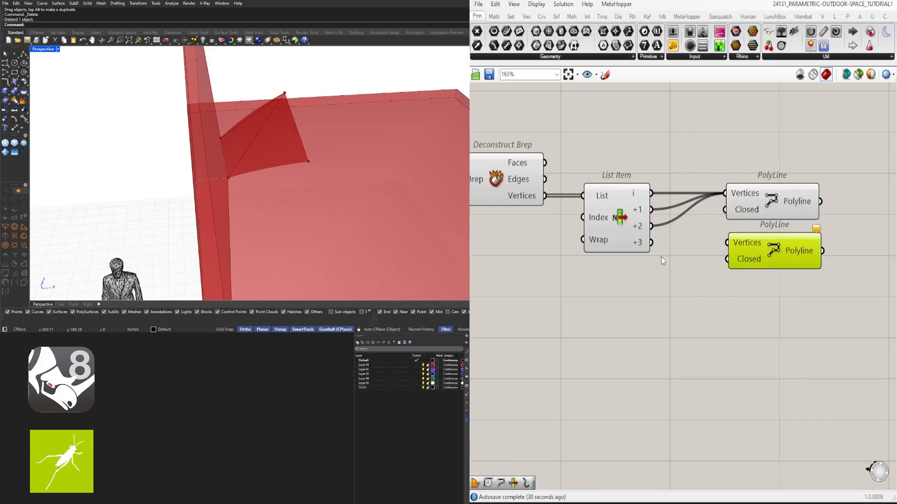
- Connect List Item's i, +2 and +3 outputs to the second PolyLine's Vertices input
left_click(617, 203)
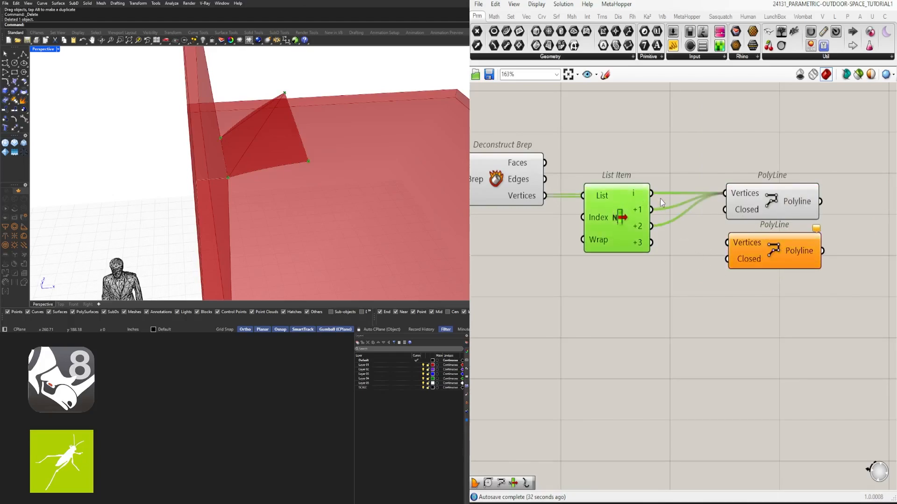
left_click_drag(651, 195, 774, 254)
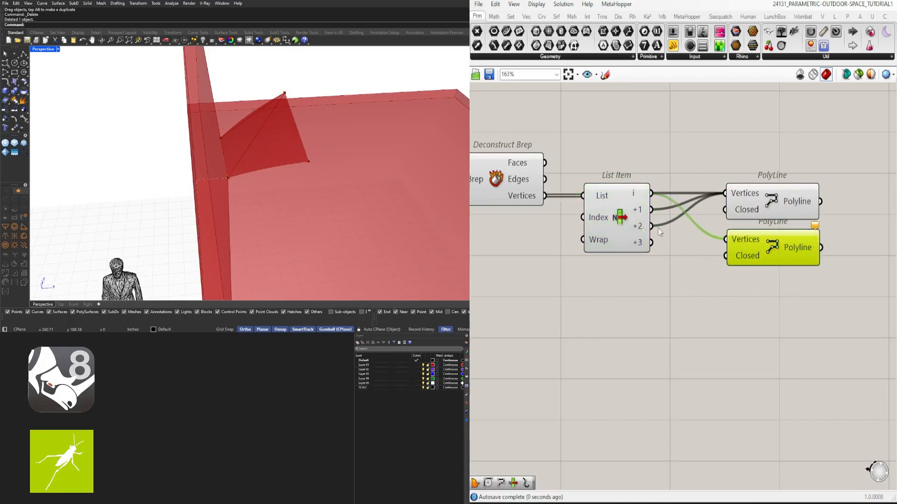
left_click(630, 212)
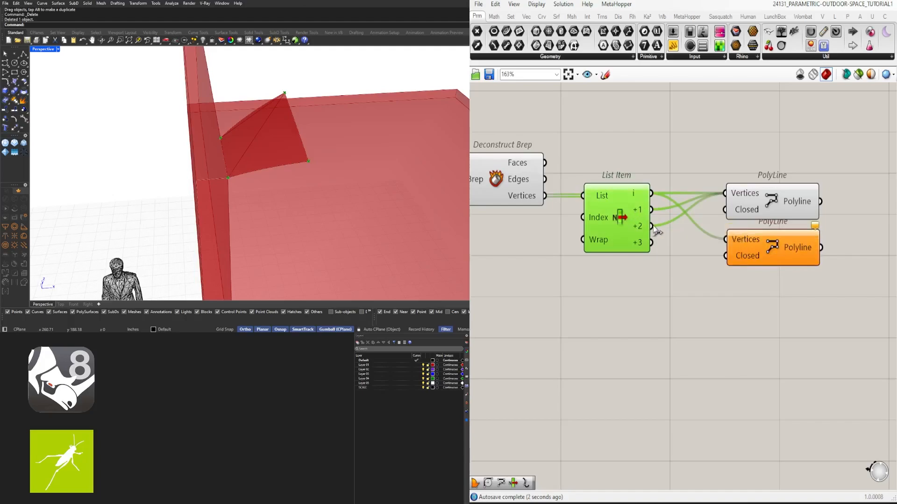
left_click_drag(652, 226, 731, 243, "shift")
left_click_drag(651, 242, 726, 241, "shift")
left_click(755, 242)
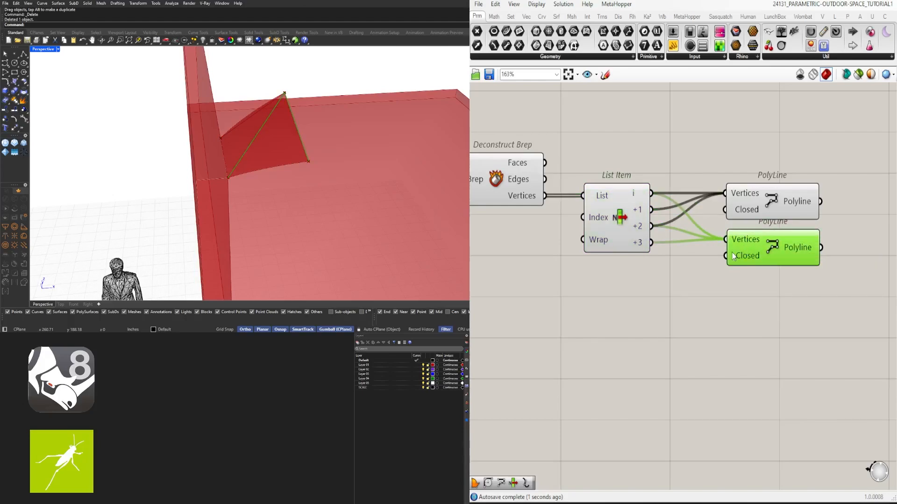
- Set the second PolyLine's Closed input to True and move the component slightly down
scroll(734, 250, "up", 2)
right_click(746, 263)
mouse_move(803, 363)
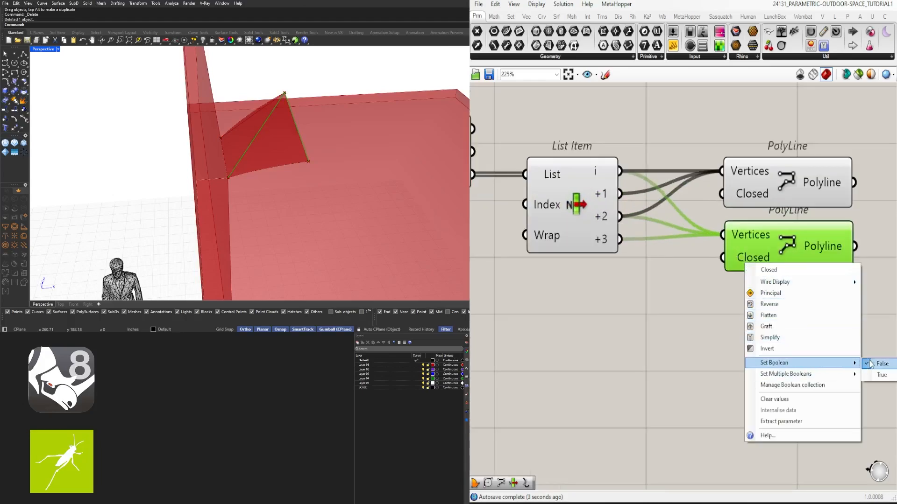
left_click(871, 374)
left_click(805, 299)
right_click_drag(808, 276, 691, 266)
left_click_drag(656, 221, 654, 225)
- Select both PolyLine components to examine the two triangular outlines on the roof panel
left_click(661, 165)
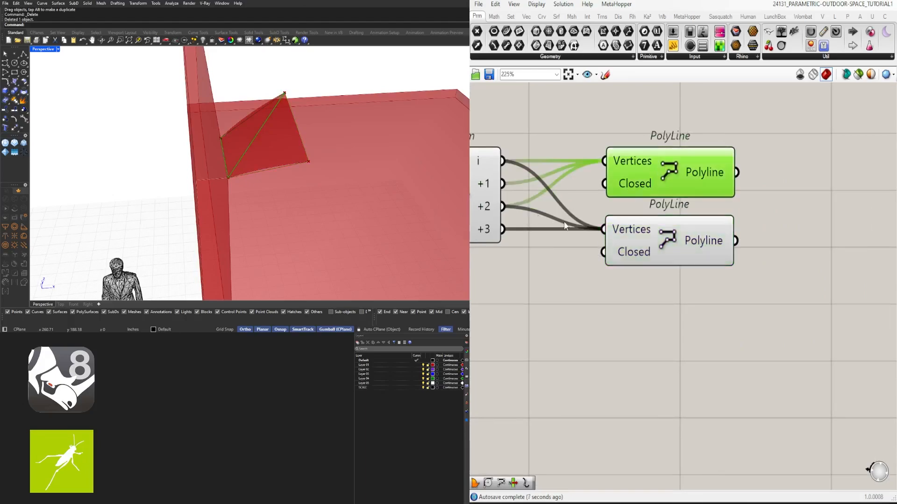
scroll(564, 226, "down", 3)
left_click_drag(769, 262, 640, 247, "shift")
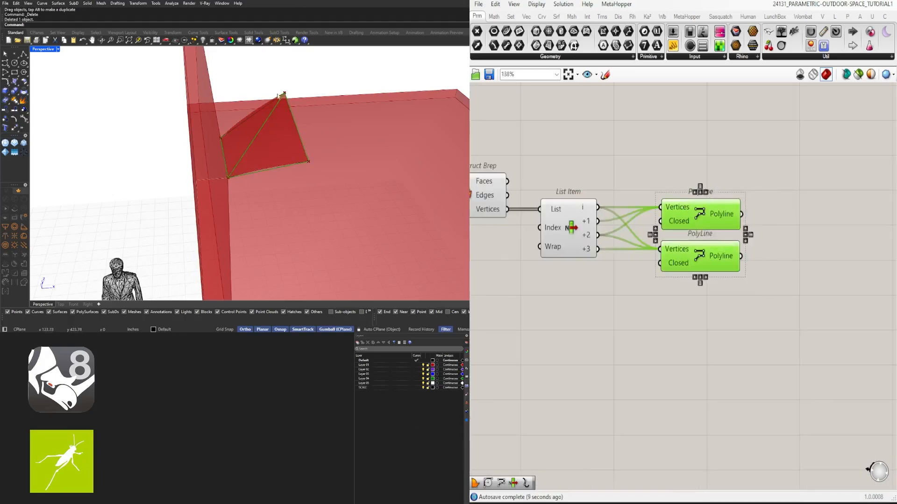
right_click_drag(531, 238, 514, 208)
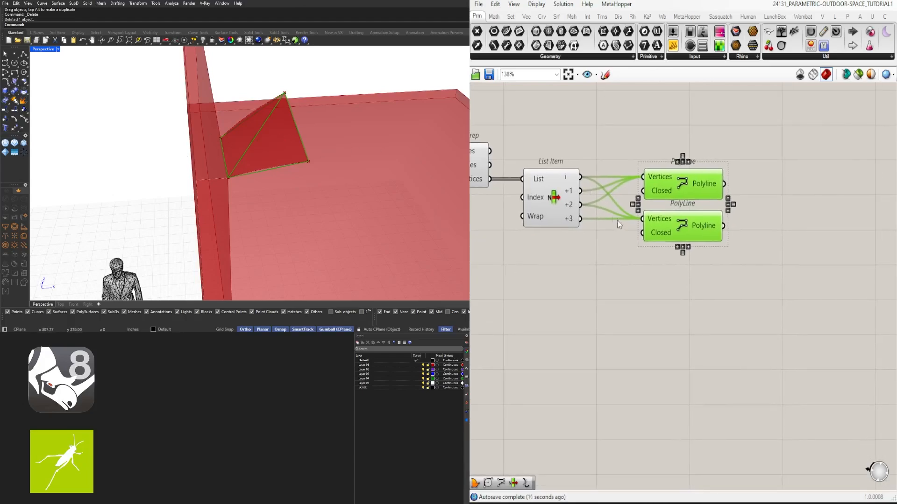
- Add an integer Number Slider starting at 0 just below the Deconstruct Brep component
right_click_drag(617, 221, 781, 233)
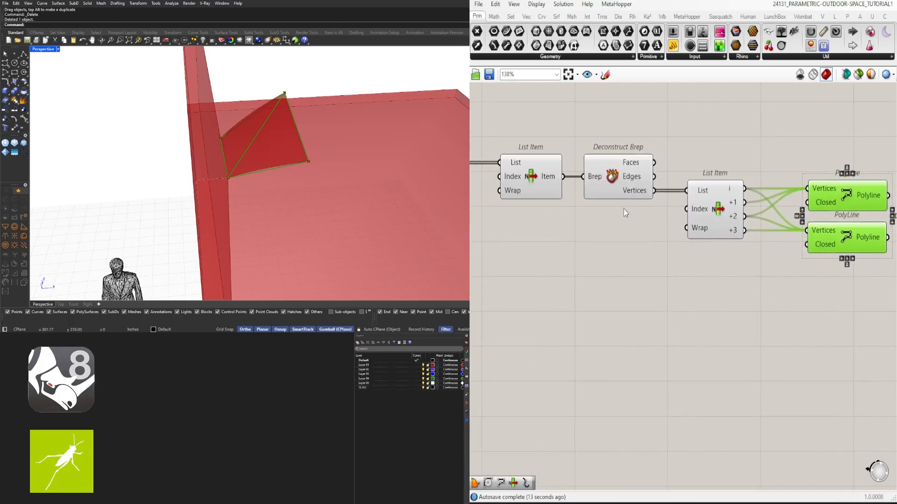
mouse_move(706, 214)
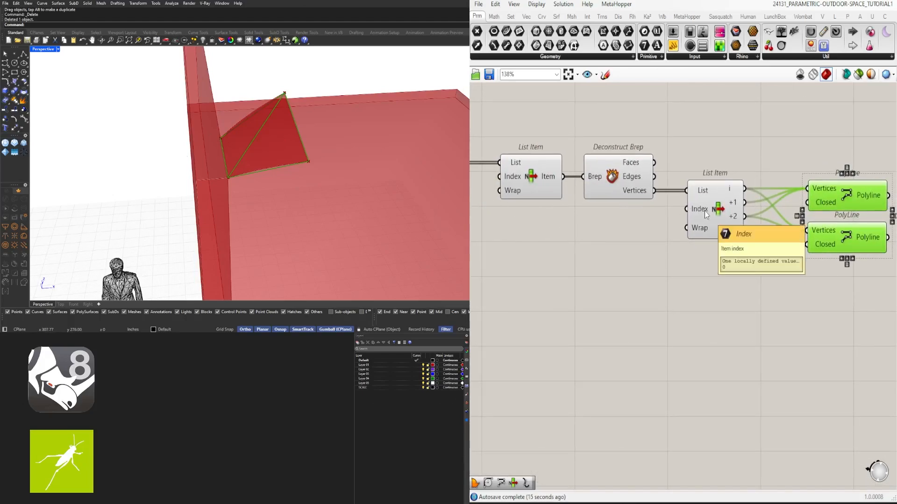
double_click(577, 225)
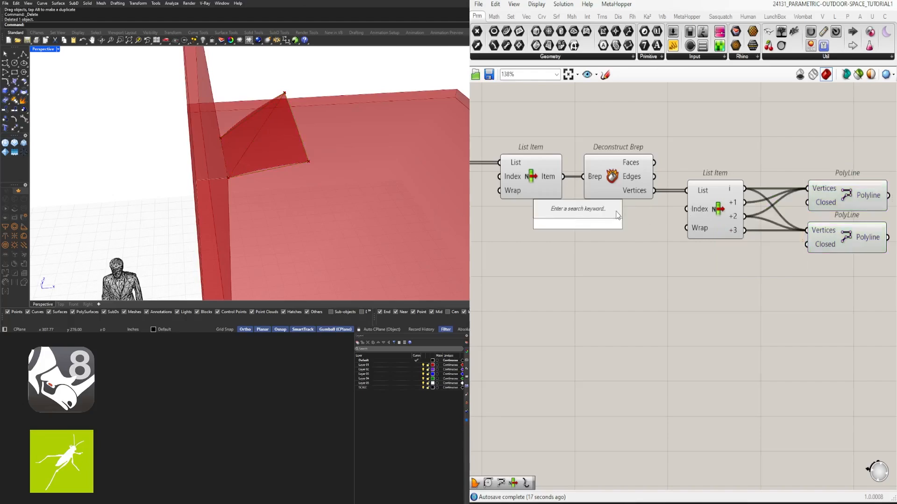
type("0<1")
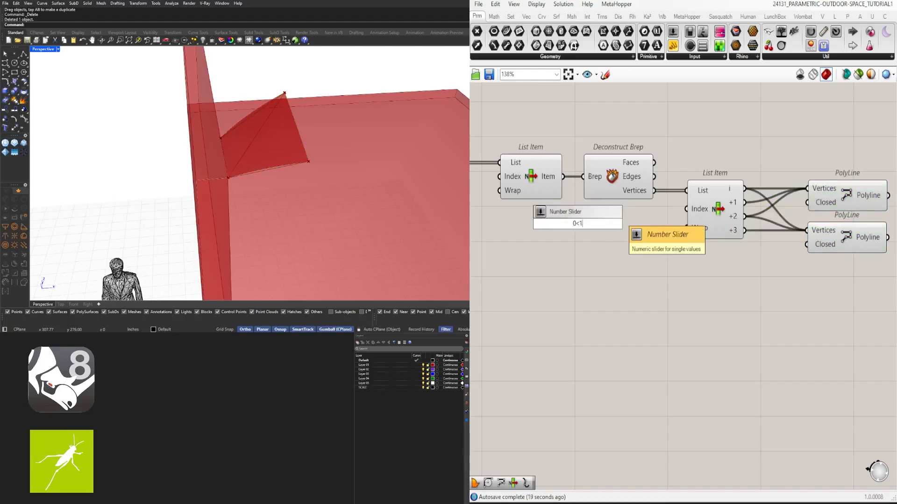
key("Return")
- Line up the Number Slider beside the vertices List Item, connect it to the Index input and leave it at 0
scroll(615, 211, "up", 4)
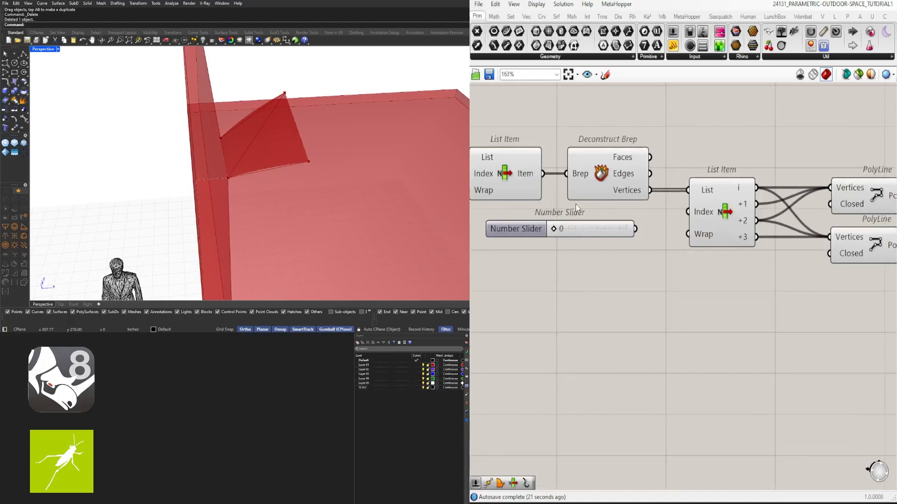
left_click_drag(557, 239, 663, 242)
left_click_drag(498, 250, 527, 244)
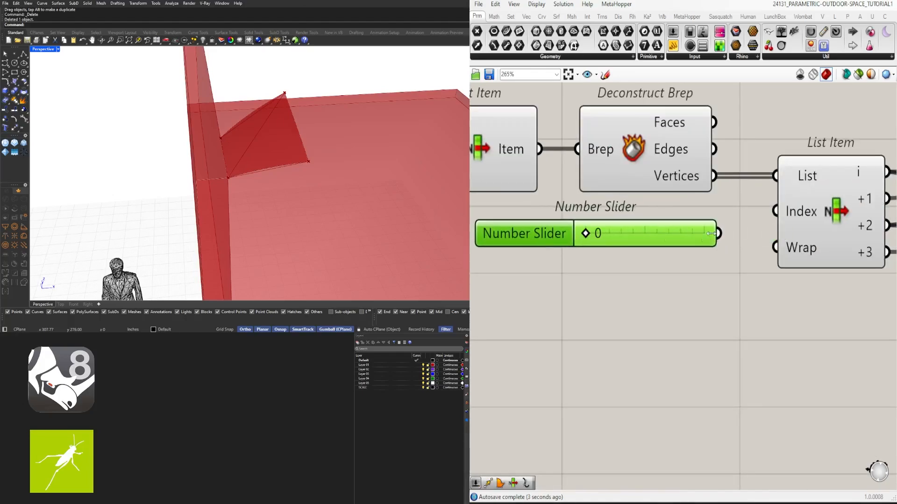
left_click_drag(715, 236, 775, 212)
scroll(587, 251, "up", 2)
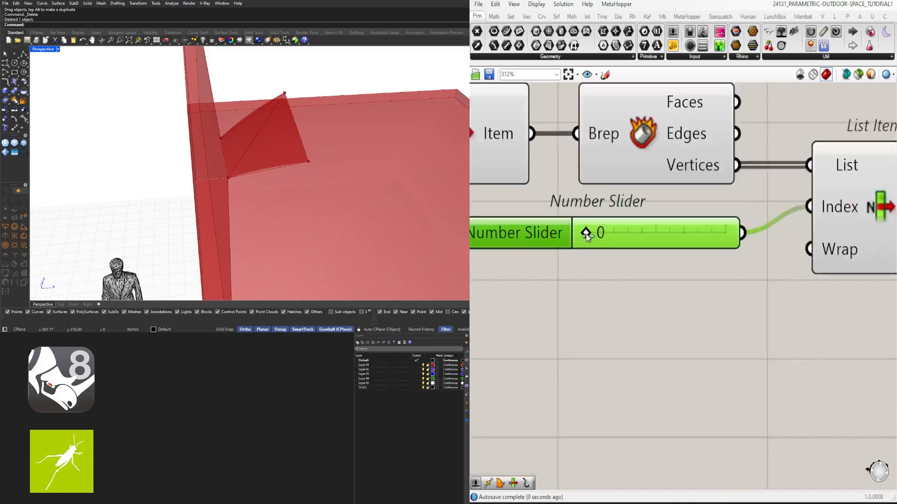
scroll(593, 241, "up", 1)
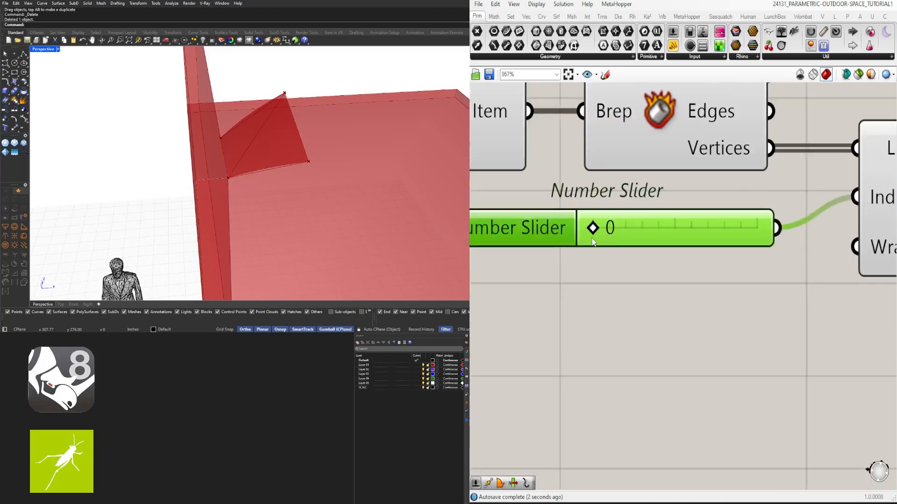
mouse_move(594, 230)
left_mouse_down()
mouse_move(741, 234)
mouse_move(606, 234)
left_mouse_up()
- Select the upper and then the lower PolyLine component to examine both triangles on the roof panel
scroll(639, 251, "down", 5)
right_click_drag(640, 252, 537, 253)
scroll(658, 313, "down", 2)
left_click(798, 317)
right_click_drag(865, 313, 775, 297)
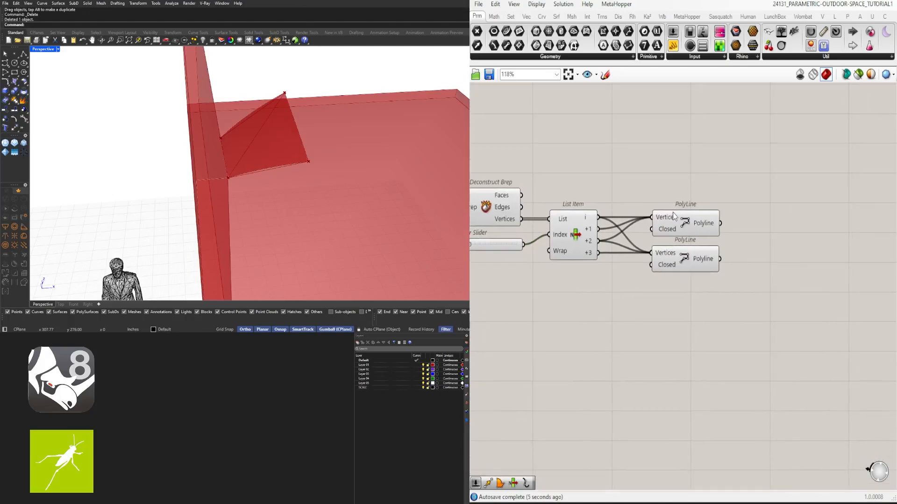
left_click(674, 215)
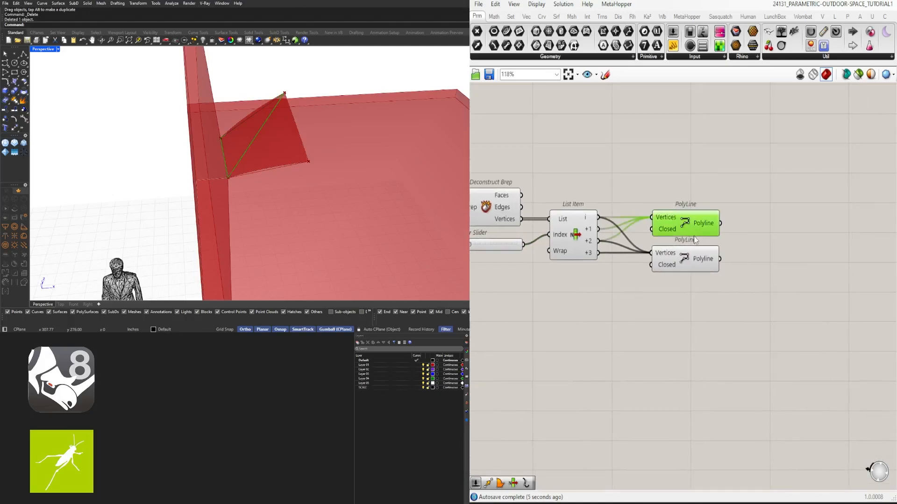
left_click(688, 261, "shift")
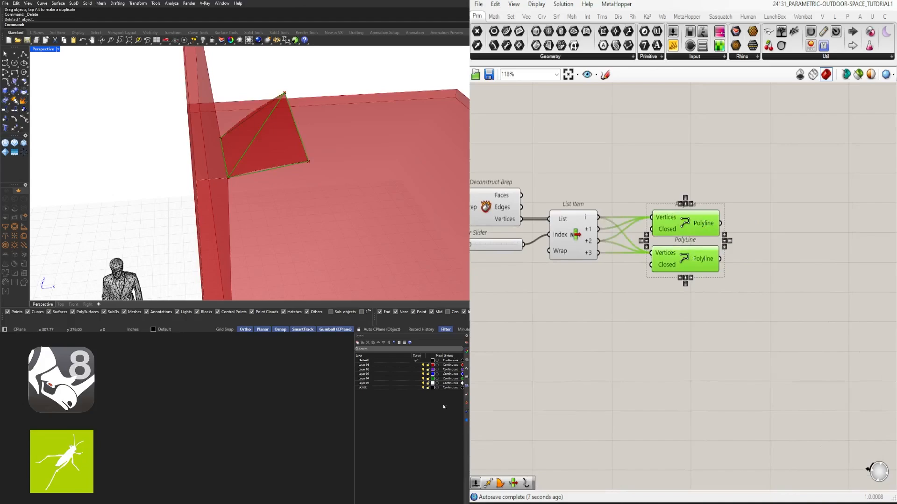
- Add two Boundary Surfaces components and connect each PolyLine's output to the Edges input of one of them
double_click(778, 240)
type("surf")
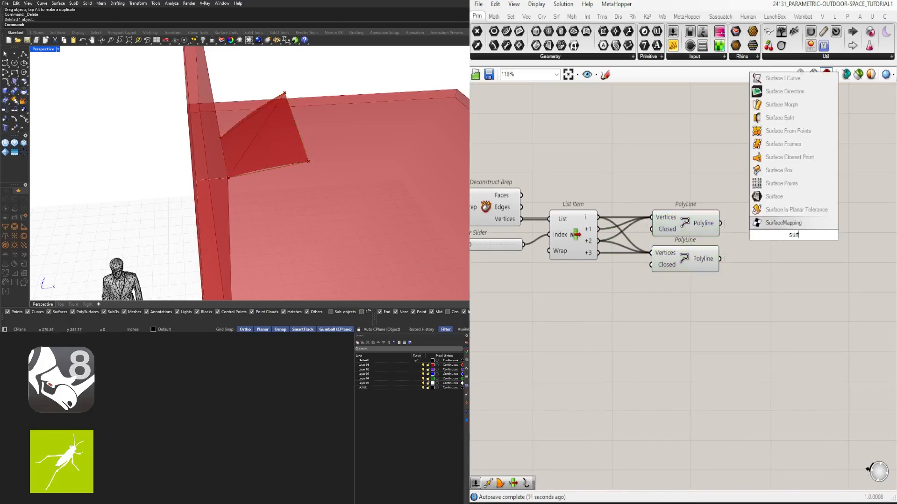
key("BackSpace")
key("BackSpace")
key("BackSpace")
key("BackSpace")
type("lo")
key("BackSpace")
key("BackSpace")
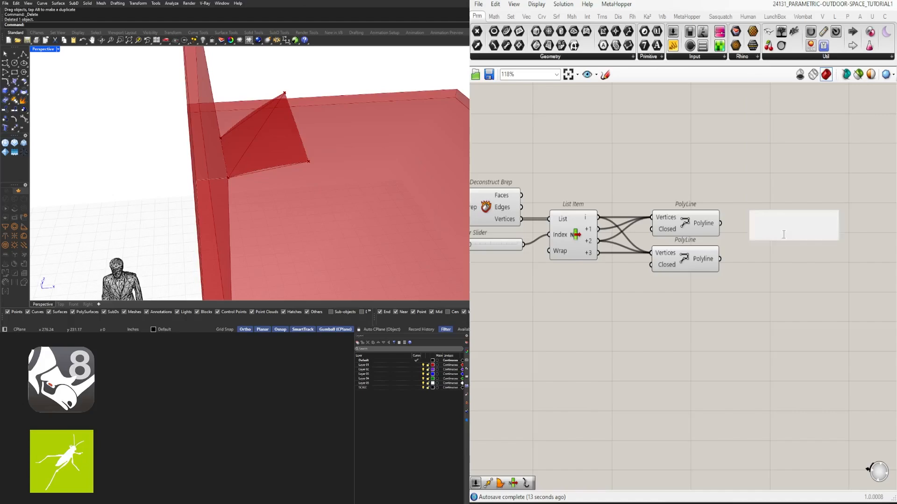
type("bound")
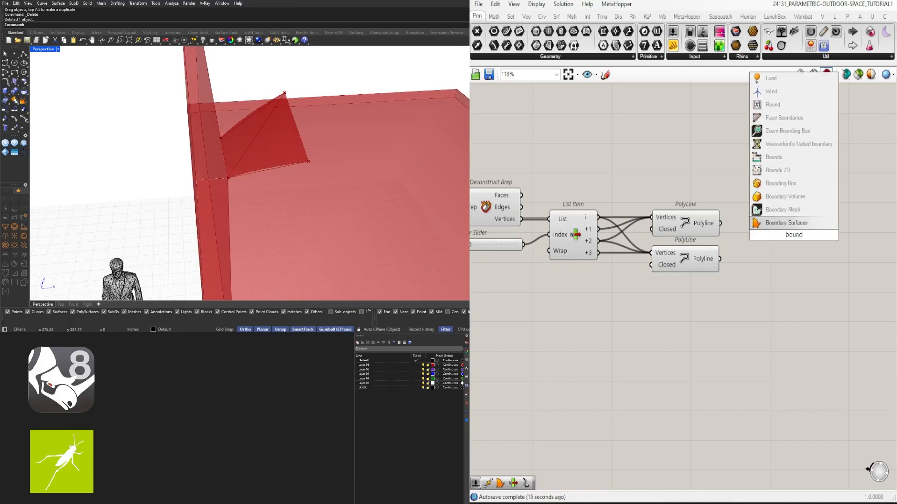
key("Return")
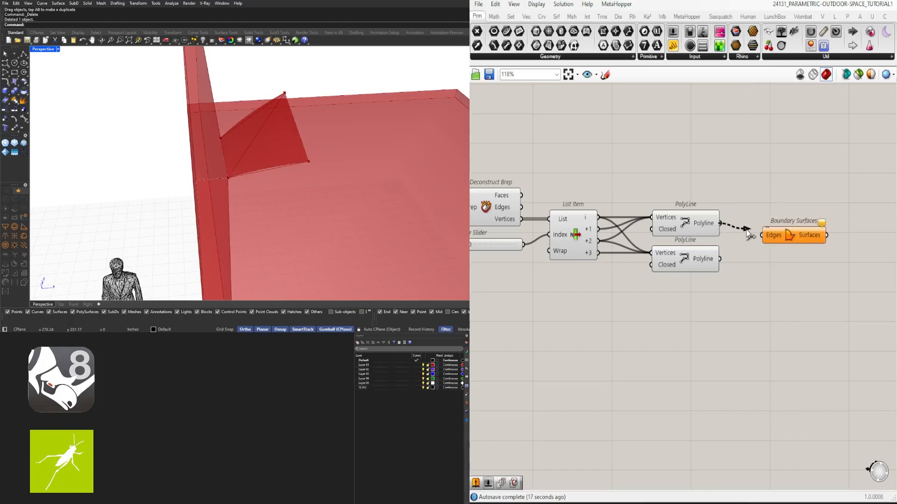
left_click_drag(720, 223, 745, 260)
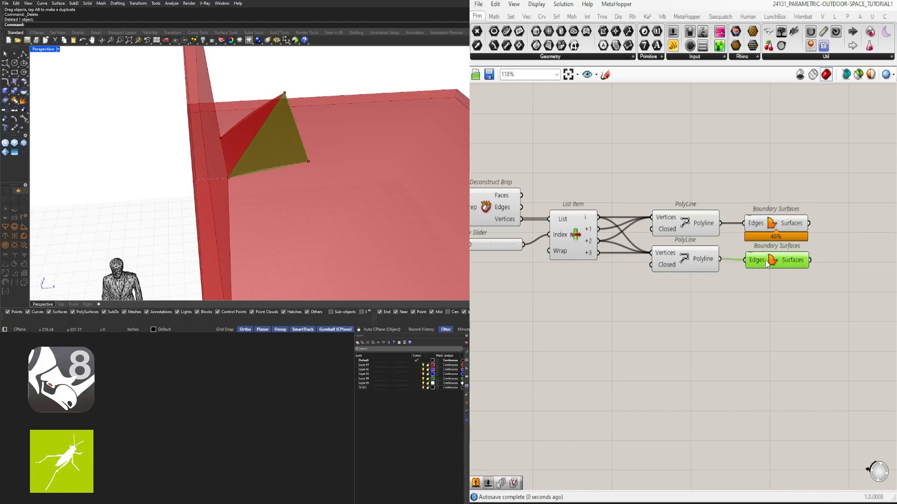
left_click(792, 301)
- Select the panel List Item and Deconstruct Brep in turn to examine the geometry each one previews on the roof panel
scroll(776, 299, "down", 3)
right_click_drag(664, 310, 696, 272)
scroll(624, 217, "up", 3)
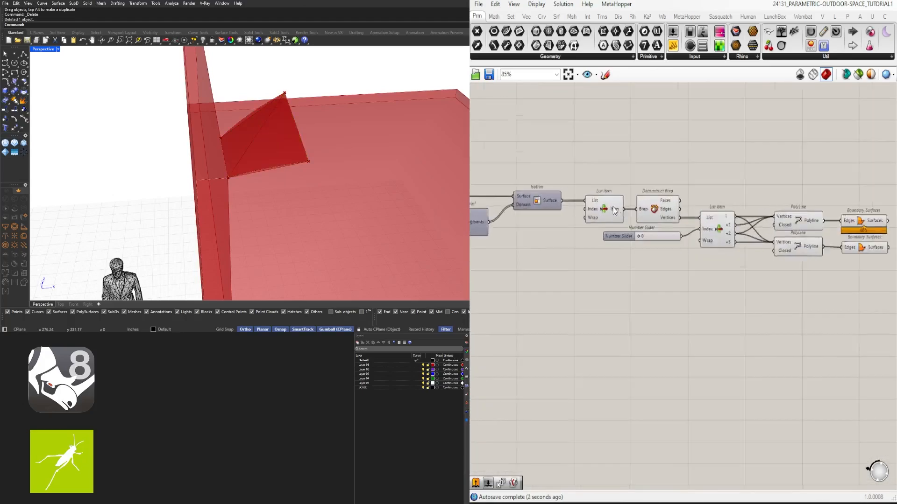
left_click(607, 204)
scroll(663, 186, "down", 2)
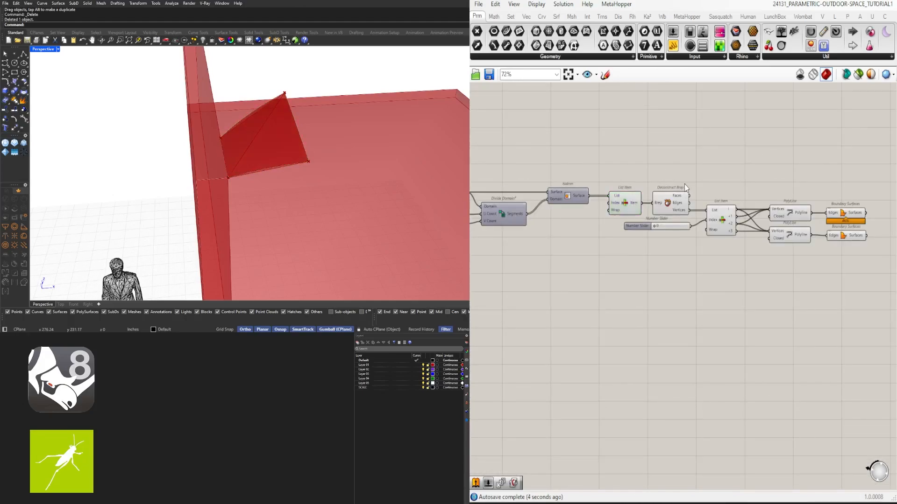
left_click(666, 205)
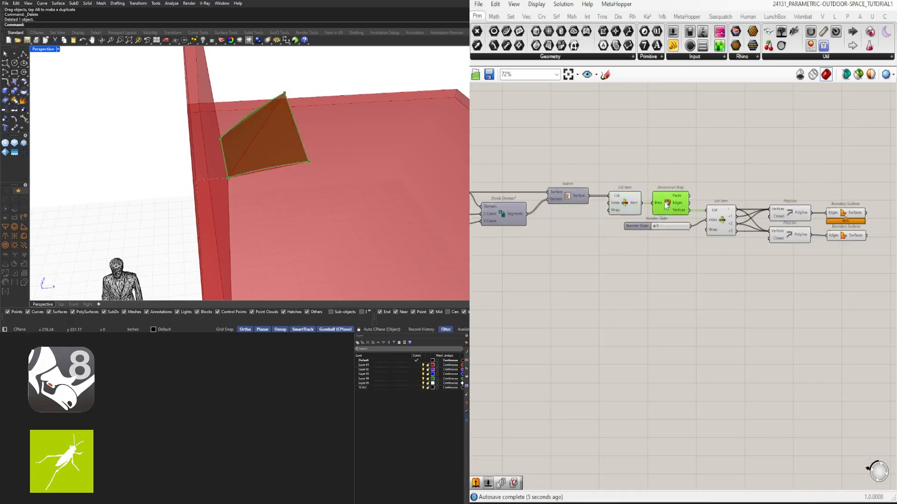
left_click(622, 205, "shift")
left_click(643, 179)
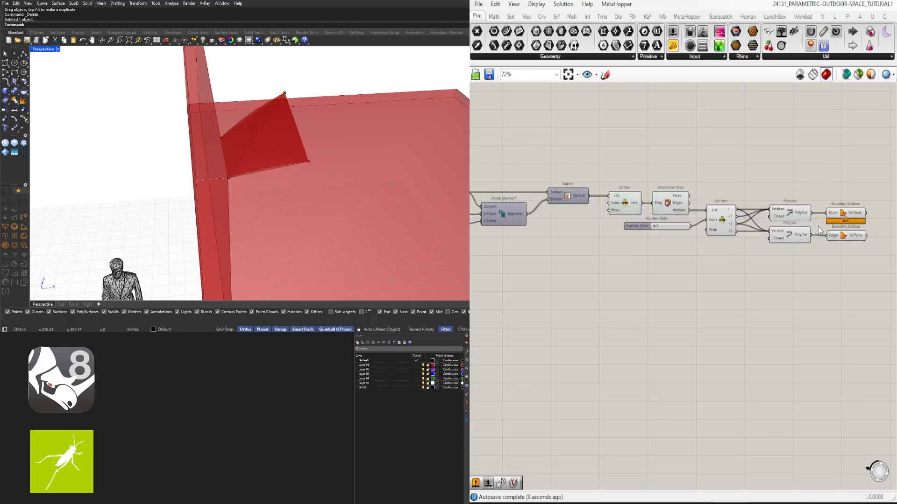
right_click_drag(819, 229, 746, 236)
left_click(628, 193)
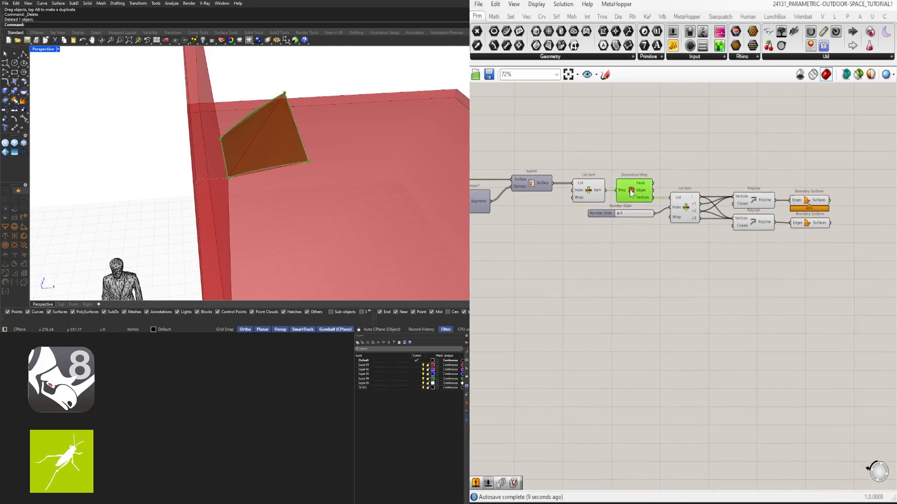
scroll(593, 183, "up", 3)
left_click(593, 185)
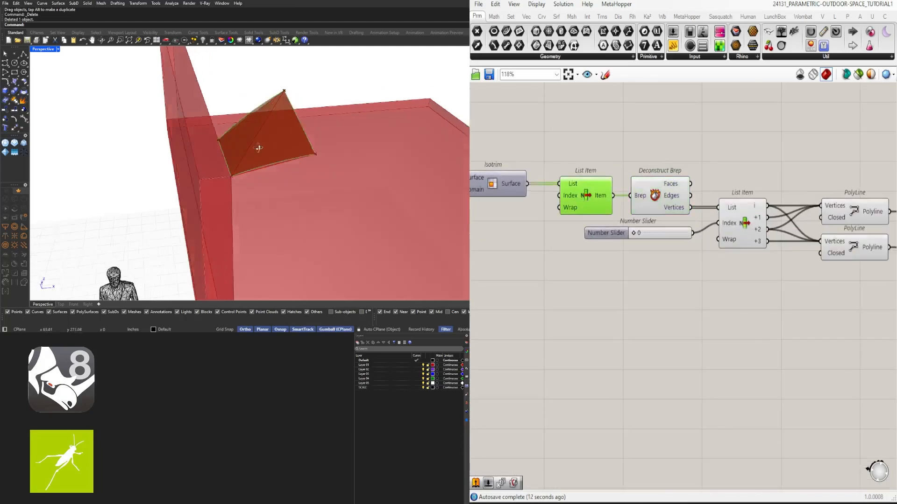
right_click_drag(257, 146, 327, 140)
left_click(643, 161)
- Turn off the preview of the panel List Item and the Deconstruct Brep component
left_click(633, 193)
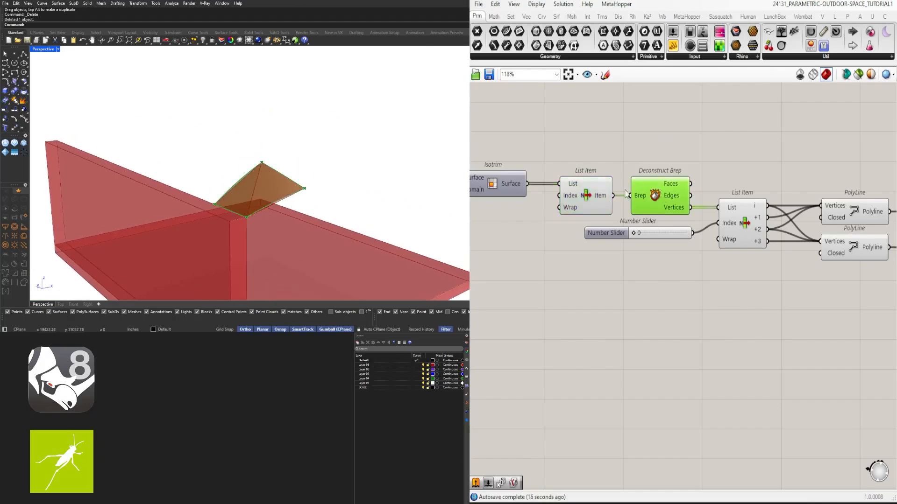
left_click(593, 190, "shift")
scroll(593, 153, "down", 1)
middle_click(592, 148)
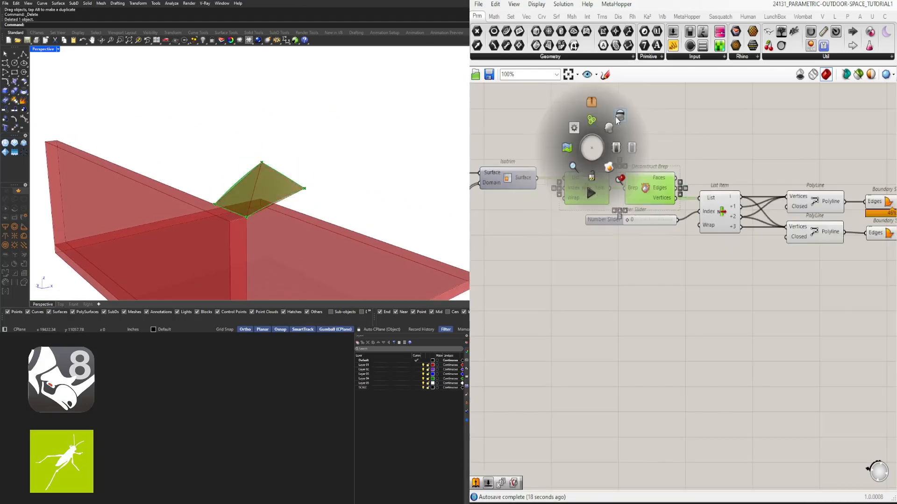
left_click(620, 116)
left_click(676, 109)
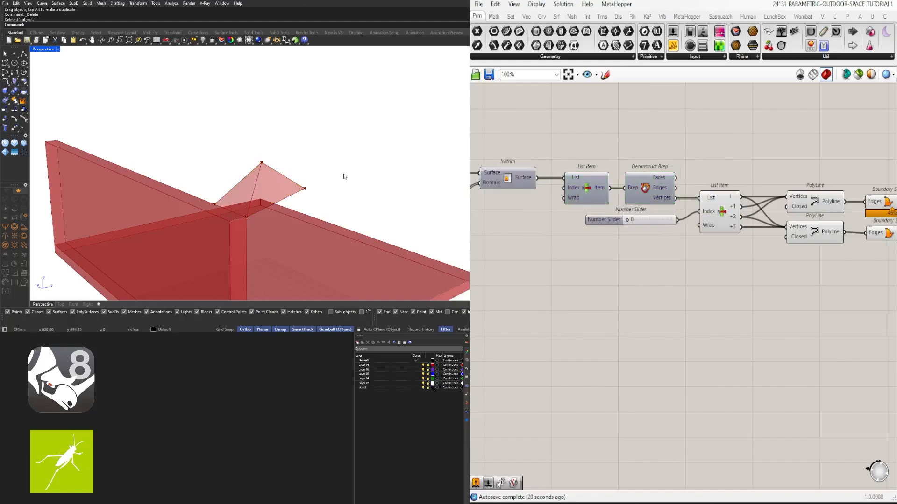
- Graft the List input of the panel List Item that is fed by Isotrim
right_click_drag(344, 174, 301, 174)
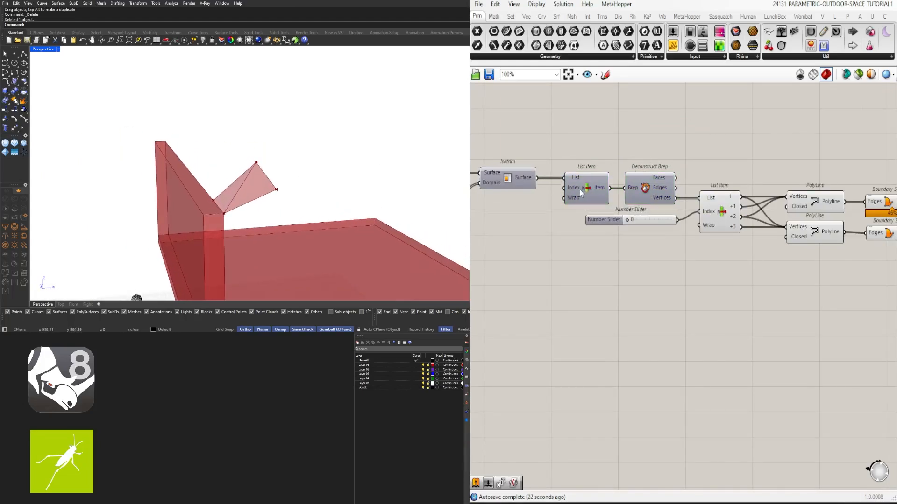
scroll(579, 188, "up", 4)
right_click(574, 170)
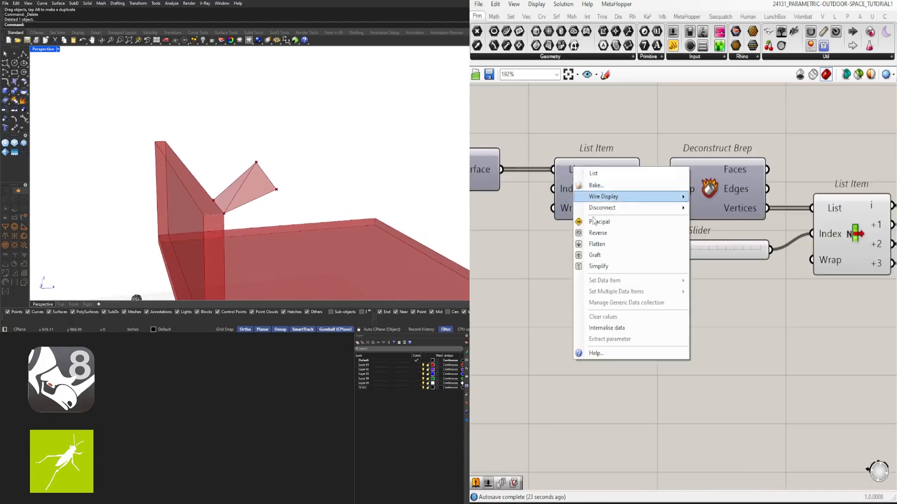
left_click(603, 258)
right_click_drag(360, 189, 326, 181)
- Trace the definition back to the Isotrim component that feeds the grafted List Item
scroll(644, 205, "down", 3)
right_click_drag(808, 224, 692, 245)
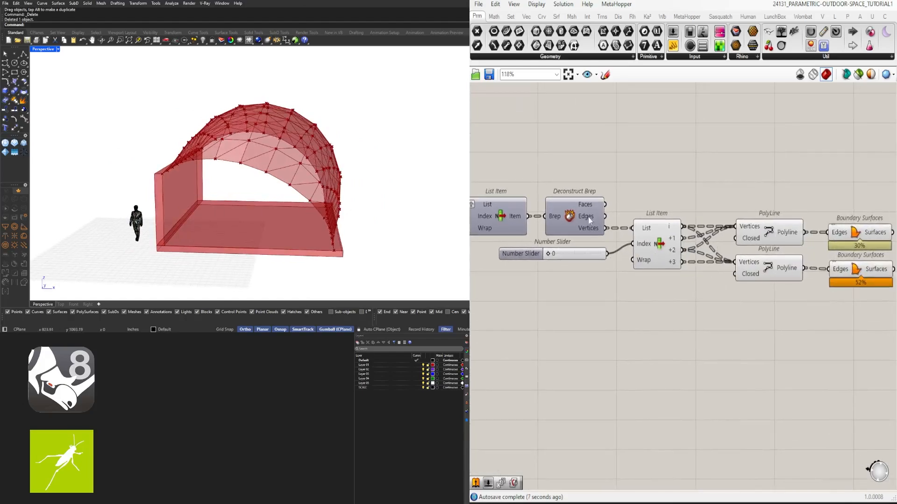
right_click_drag(589, 217, 708, 208)
scroll(699, 206, "down", 2)
left_click(647, 204)
left_click(572, 203)
scroll(590, 200, "up", 4)
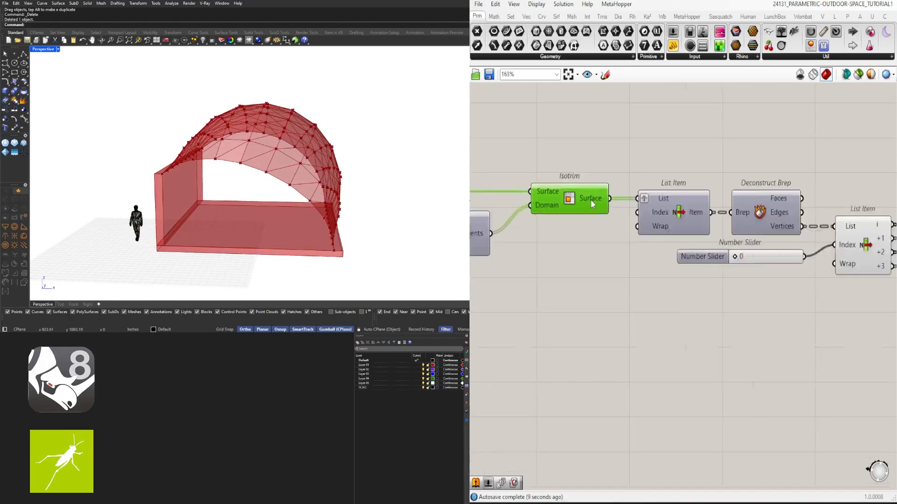
scroll(592, 200, "up", 2)
scroll(593, 200, "down", 8)
- Select both Boundary Surfaces components and examine the triangulated roof from several angles
right_click_drag(760, 263, 633, 268)
scroll(695, 230, "up", 4)
left_click_drag(723, 287, 667, 179)
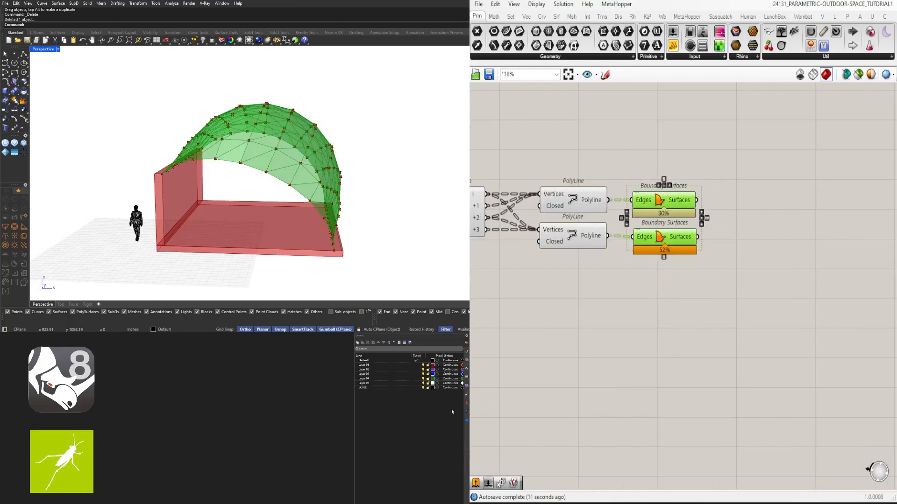
right_click_drag(371, 163, 293, 201)
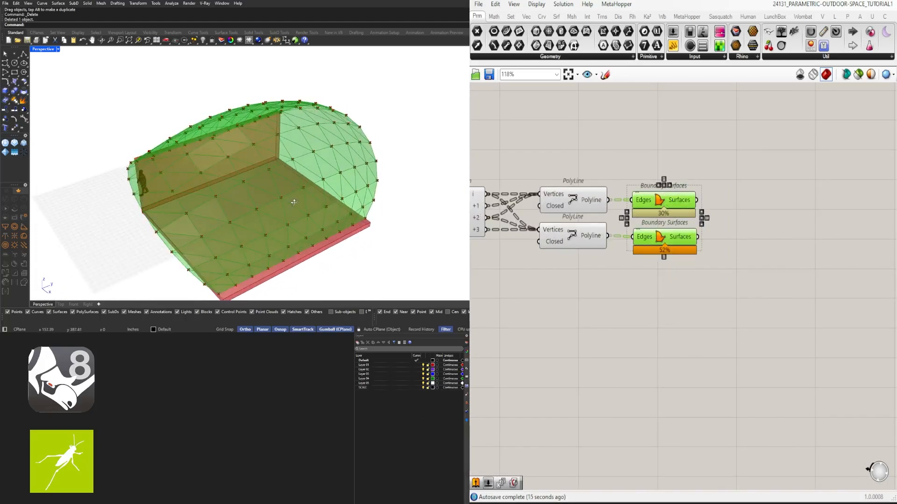
- Try out the vertex index slider on the whole roof and return it to 0
right_click_drag(653, 295, 862, 307)
scroll(568, 239, "up", 6)
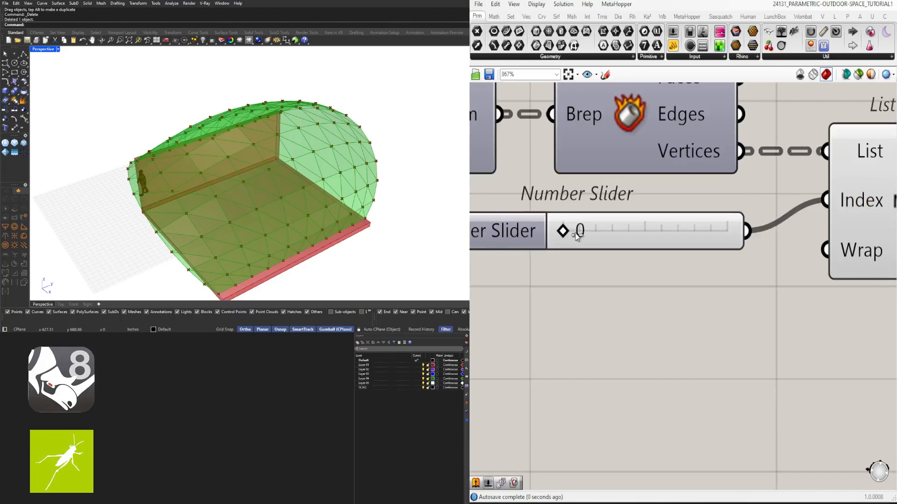
left_click_drag(575, 235, 561, 246)
left_click_drag(664, 250, 593, 253)
- Deselect the components and examine closely where the triangulated roof meets the edge of the floor slab
right_click_drag(361, 170, 341, 156)
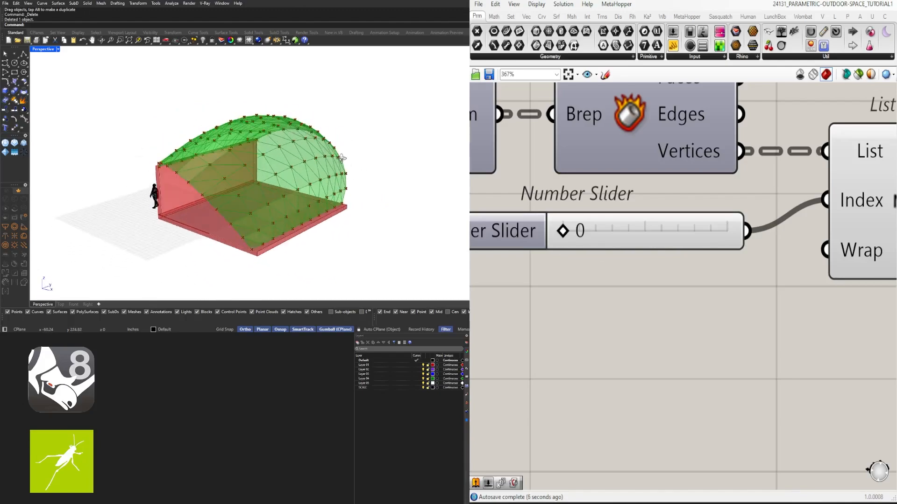
scroll(699, 234, "down", 2)
scroll(702, 276, "down", 2)
left_click(703, 276)
scroll(315, 208, "up", 4)
right_click_drag(324, 222, 266, 210)
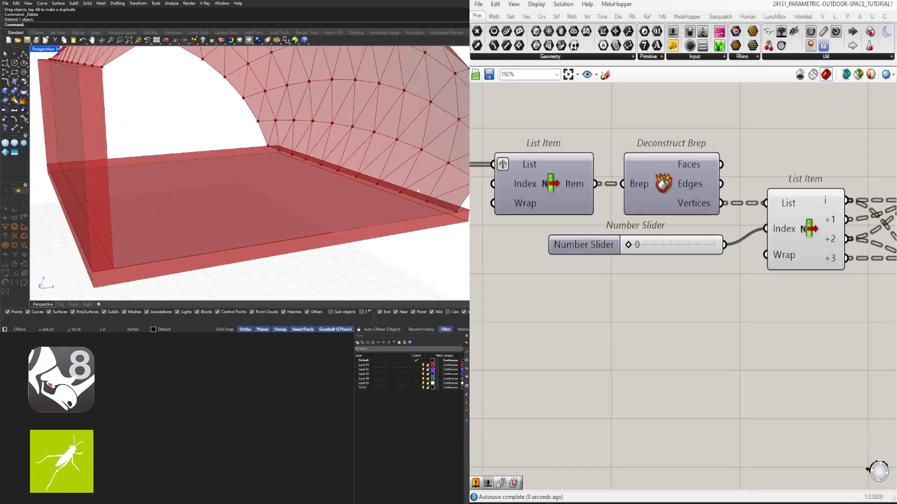
scroll(303, 206, "up", 3)
right_click_drag(327, 201, 402, 145, "shift")
scroll(416, 177, "down", 3)
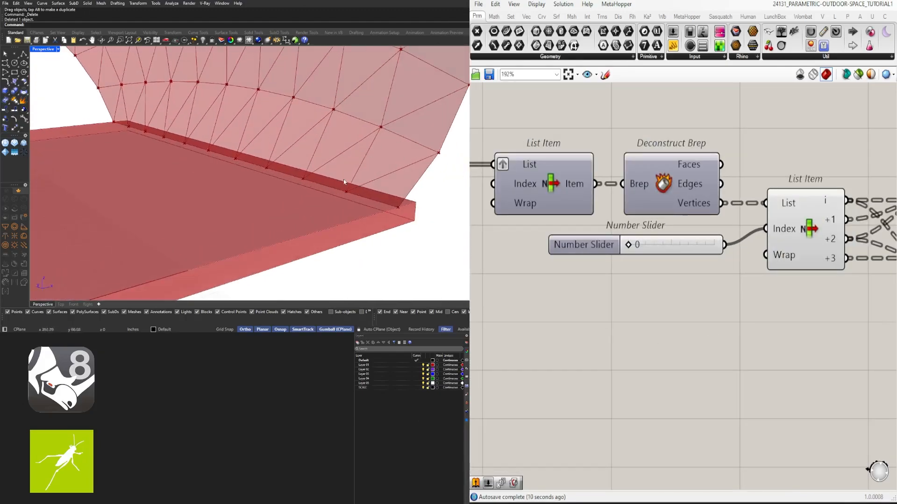
- Set both the U Count and V Count sliders of the roof's Divide Domain² to 5
scroll(381, 188, "down", 3)
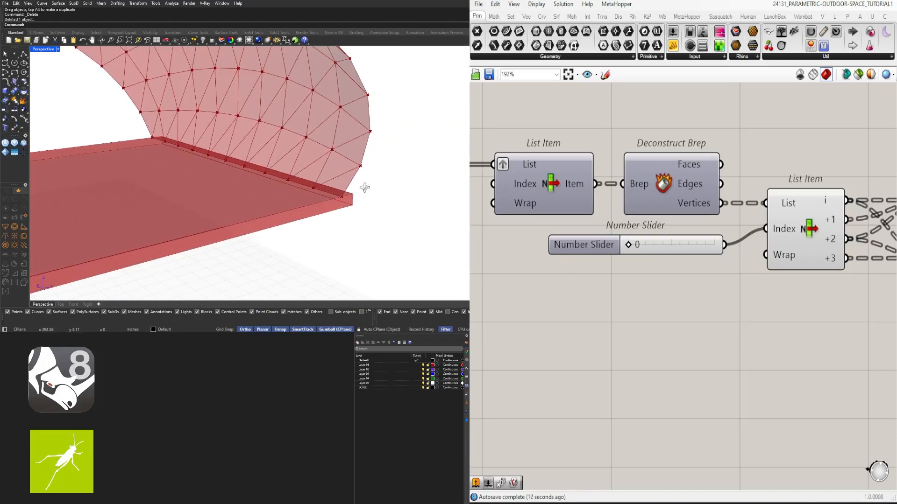
right_click_drag(364, 188, 322, 199)
right_click_drag(365, 198, 304, 201)
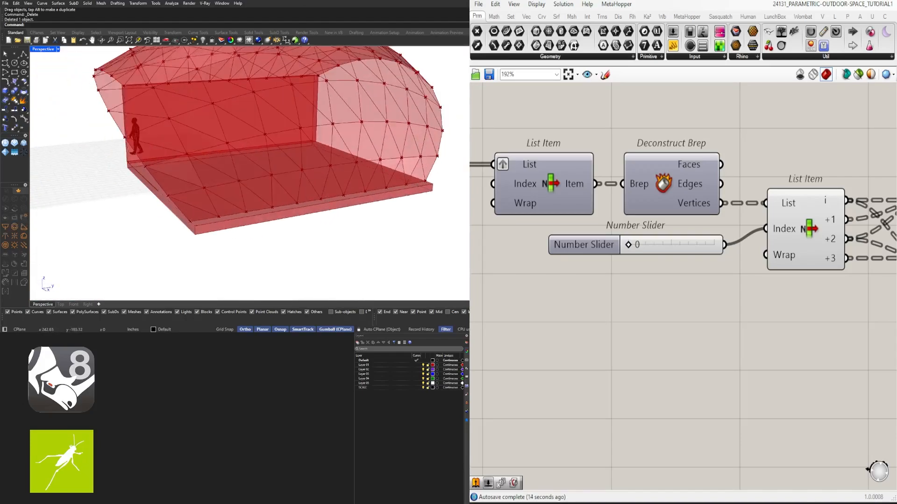
scroll(718, 345, "down", 4)
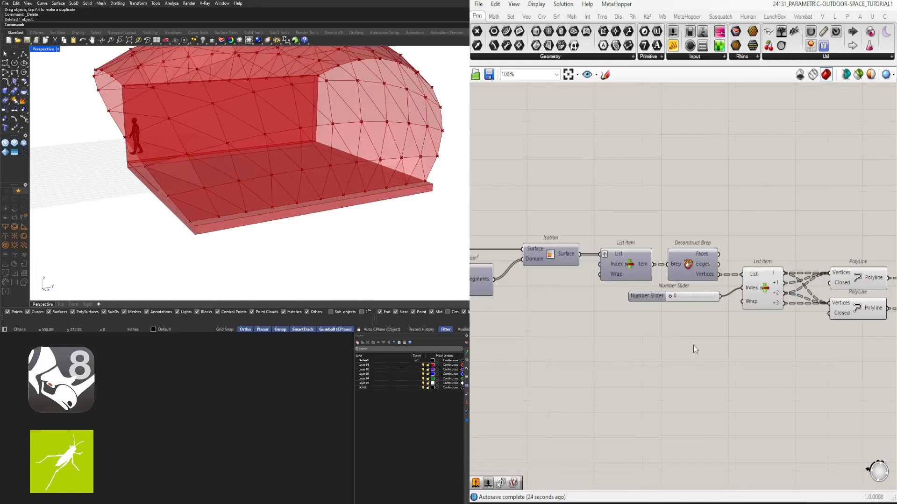
right_click_drag(581, 348, 783, 351)
right_click_drag(578, 277, 675, 277)
scroll(680, 273, "up", 6)
double_click(733, 306)
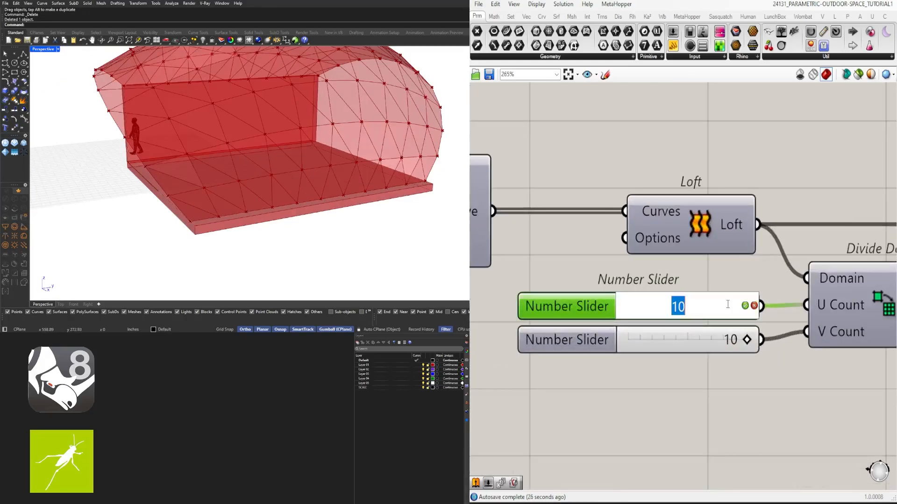
type("5")
key("Return")
double_click(717, 341)
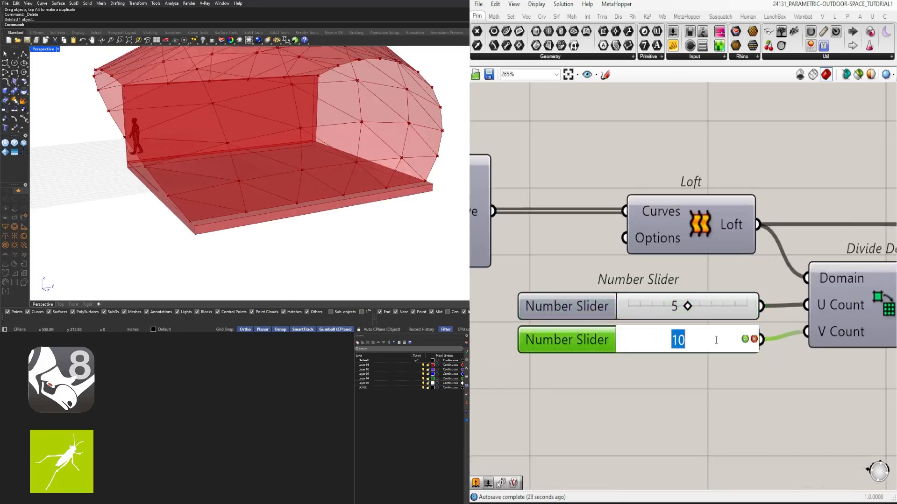
type("5")
key("Return")
scroll(344, 140, "down", 3)
right_click_drag(343, 140, 210, 112)
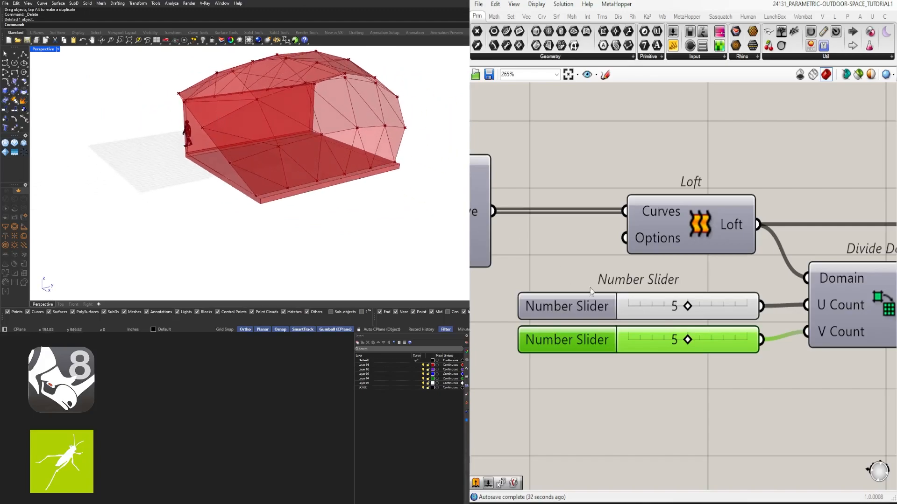
- Raise both the U Count and V Count sliders of the roof subdivision to 8 and look at the denser panels
mouse_move(687, 306)
left_mouse_down()
mouse_move(700, 310)
mouse_move(690, 309)
left_mouse_up()
left_click_drag(687, 341, 711, 338)
left_click_drag(683, 311, 724, 307)
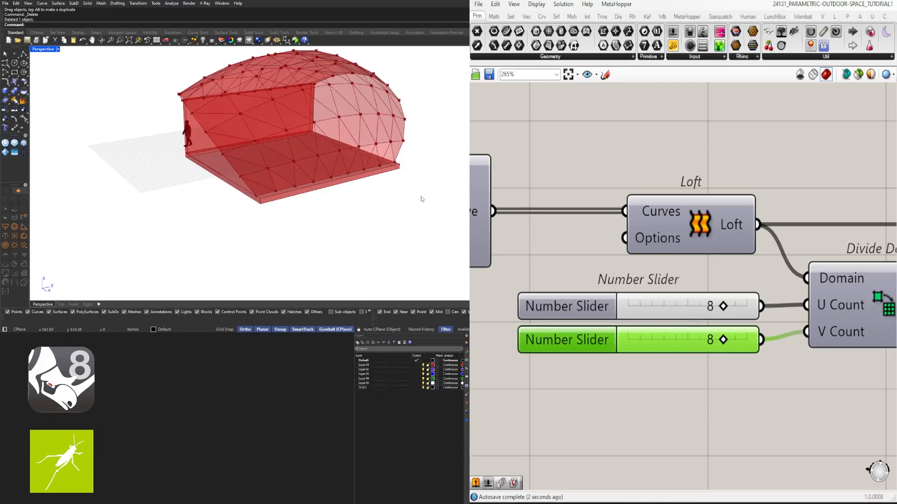
right_click_drag(423, 200, 265, 140)
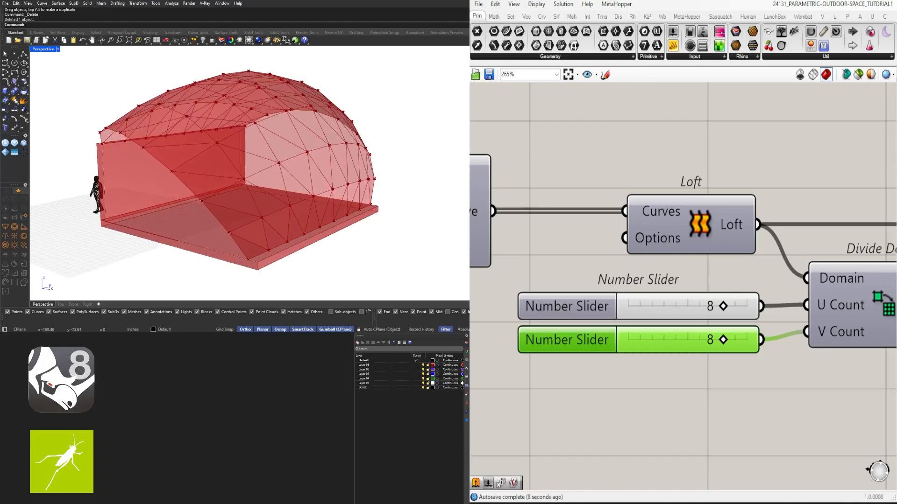
- Add a Brep Join component beside the two Boundary Surfaces components
scroll(647, 249, "down", 5)
middle_click(644, 281)
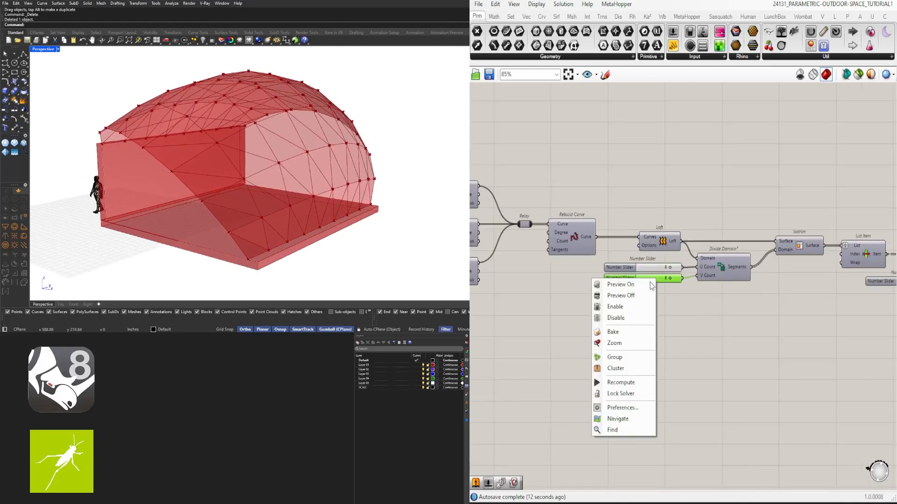
left_click(758, 215)
right_click_drag(843, 232, 556, 215)
scroll(555, 215, "down", 2)
scroll(806, 248, "up", 3)
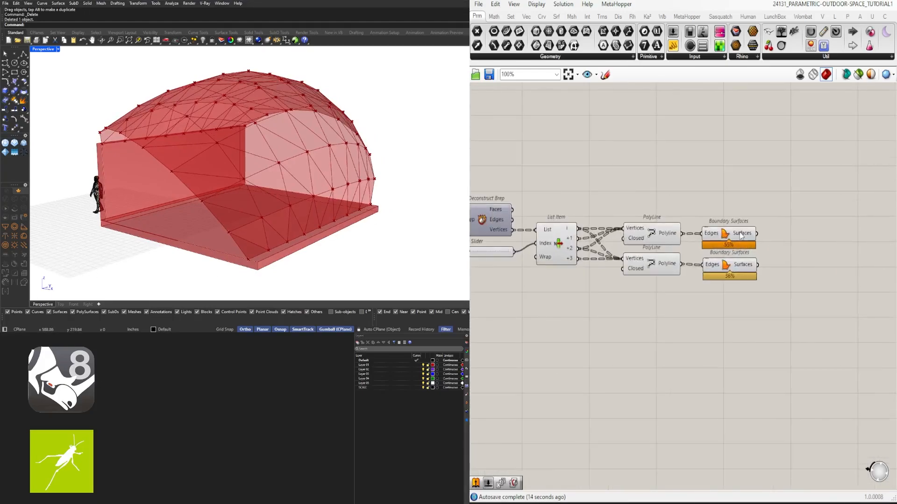
left_click(740, 233)
left_click(742, 264, "shift")
double_click(806, 259)
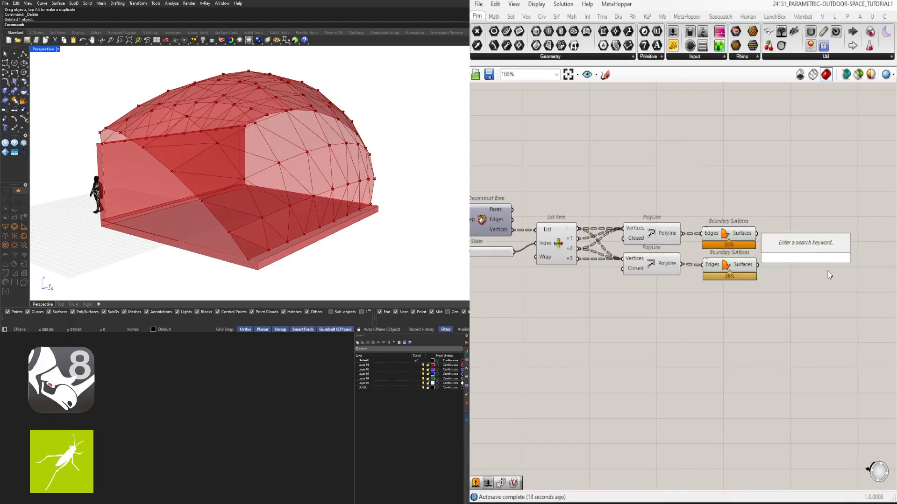
type("brepk")
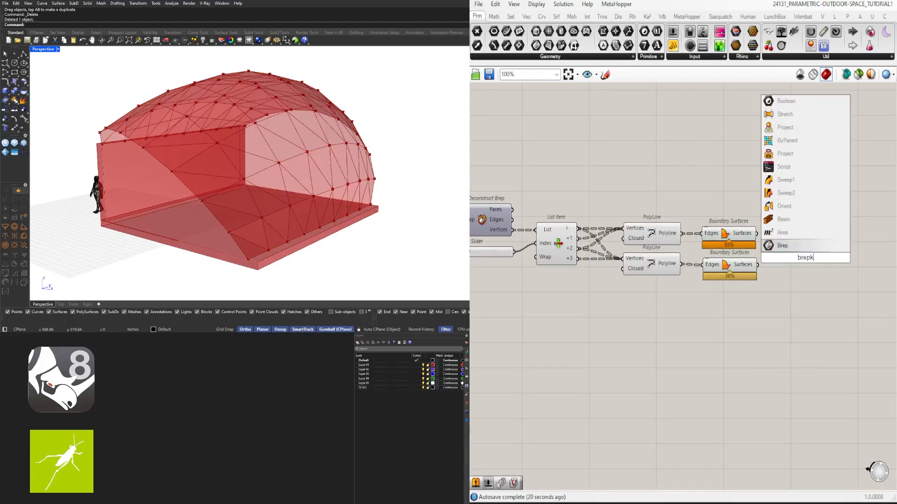
key("BackSpace")
type("join")
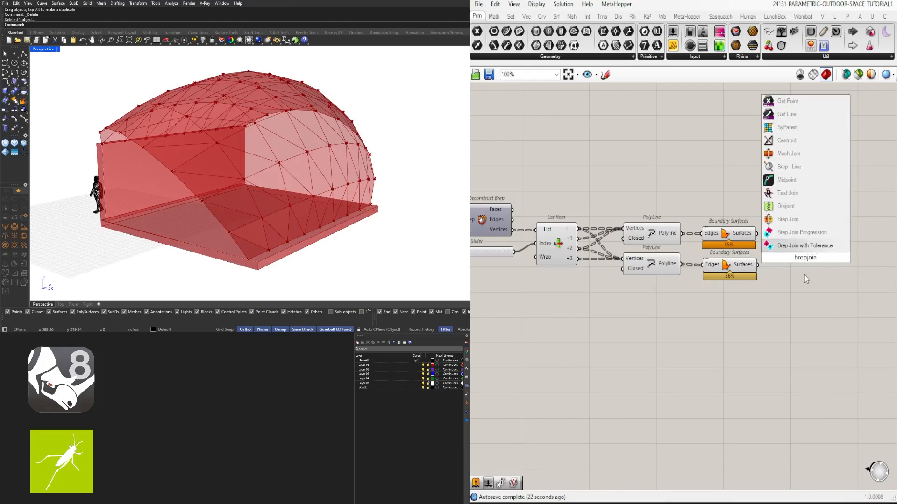
left_click(784, 220)
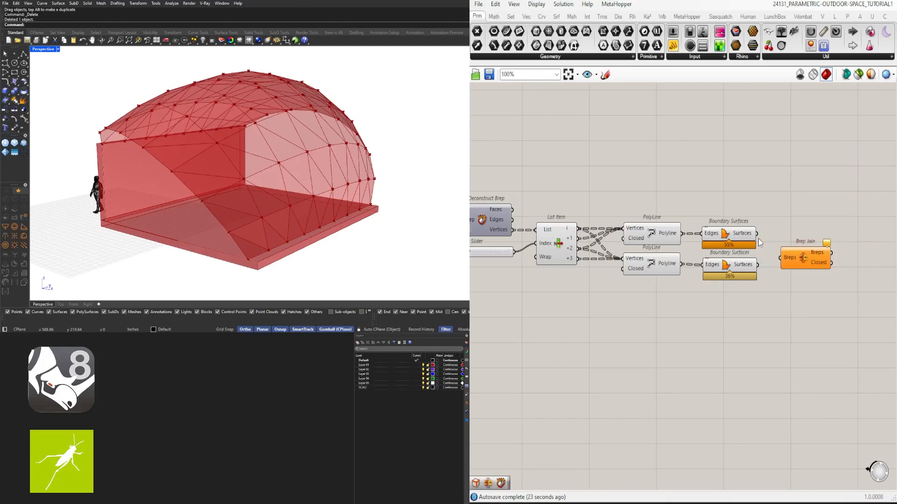
left_click_drag(800, 257, 815, 247)
- Connect both Boundary Surfaces outputs to the Breps input of Brep Join and flatten that input
left_click_drag(756, 234, 805, 253)
right_click(807, 252)
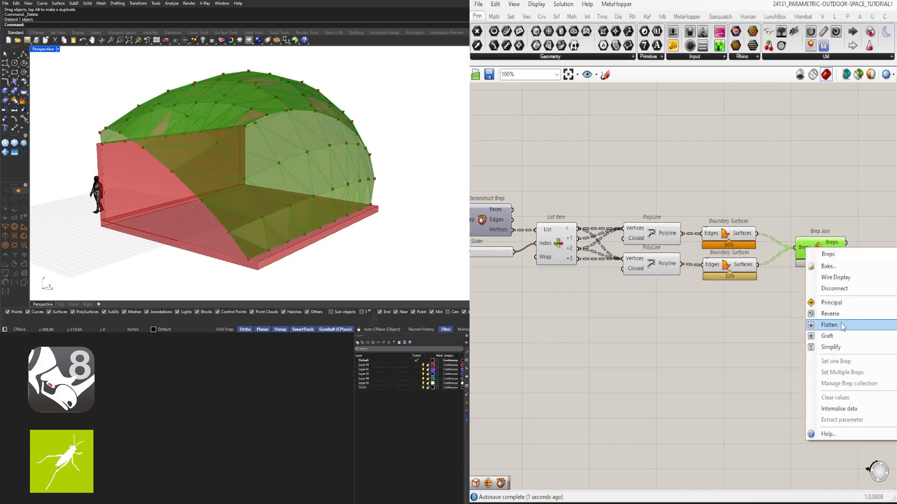
left_click(828, 325)
left_click_drag(828, 264, 819, 260)
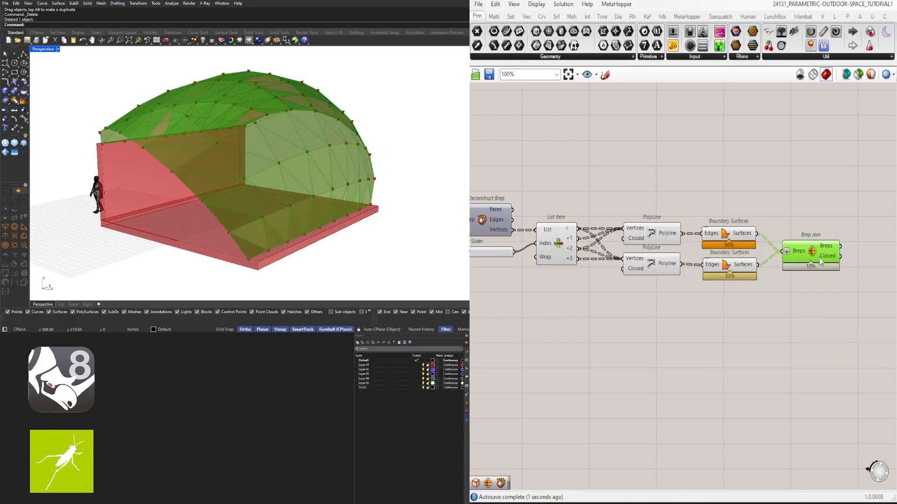
mouse_move(829, 247)
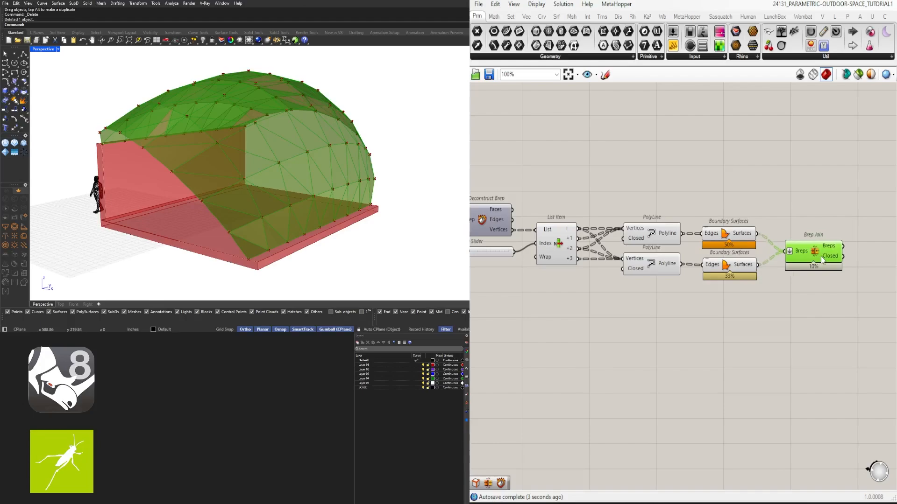
- Turn off the preview of the components from Deconstruct Brep through both Boundary Surfaces
scroll(760, 289, "down", 2)
left_click_drag(798, 293, 616, 198)
middle_click(637, 181)
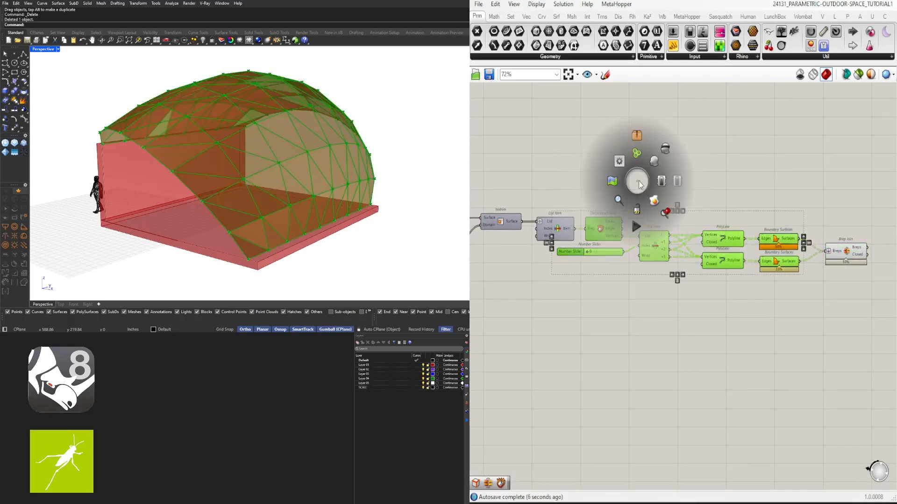
left_click(665, 151)
right_click_drag(376, 169, 311, 168)
right_click_drag(341, 165, 352, 166)
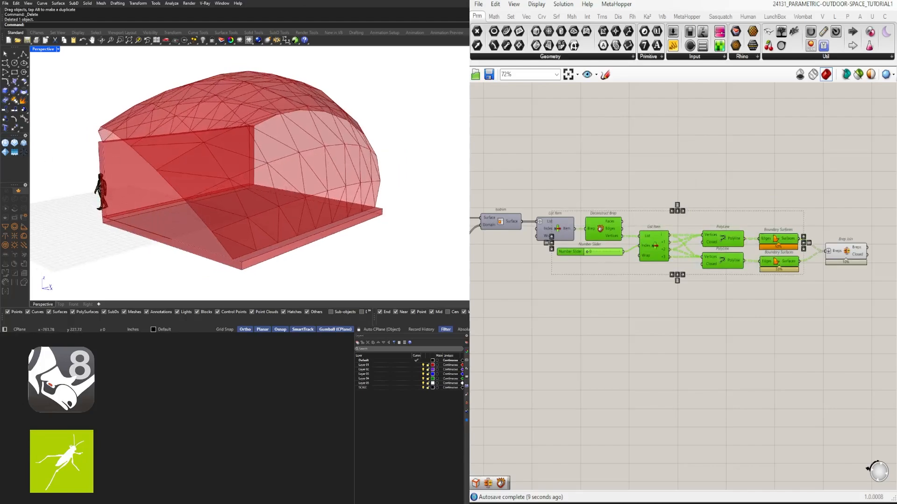
- Set the slider feeding the negated Unit X vector of the point Move to 25.13
scroll(619, 307, "down", 5)
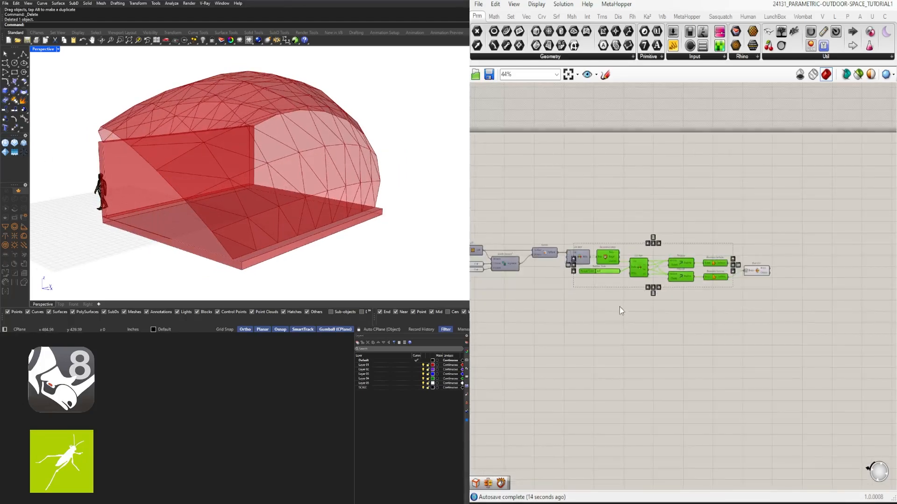
scroll(775, 280, "down", 3)
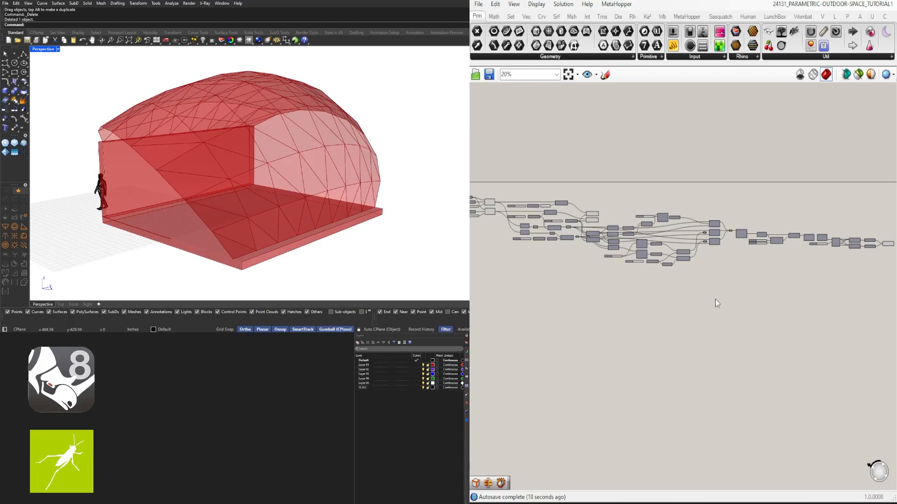
scroll(696, 293, "up", 7)
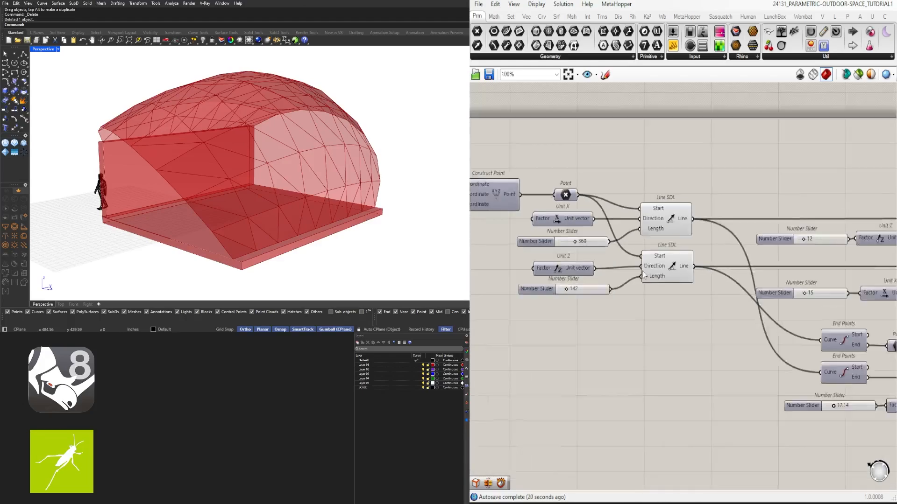
scroll(643, 275, "down", 1)
right_click_drag(858, 335, 678, 265)
right_click_drag(742, 320, 636, 319)
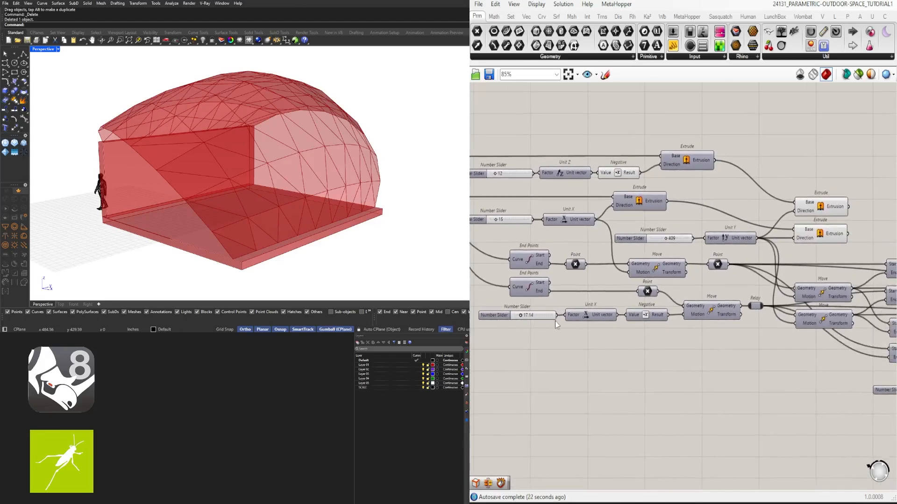
scroll(518, 316, "up", 6)
mouse_move(527, 316)
left_mouse_down()
mouse_move(543, 314)
mouse_move(533, 312)
left_mouse_up()
mouse_move(327, 222)
right_mouse_down()
mouse_move(357, 216)
mouse_move(335, 221)
right_mouse_up()
- Set the Unit Y slider that controls the pavilion's length to 450
scroll(801, 251, "down", 6)
right_click_drag(850, 294, 710, 322)
scroll(699, 234, "up", 6)
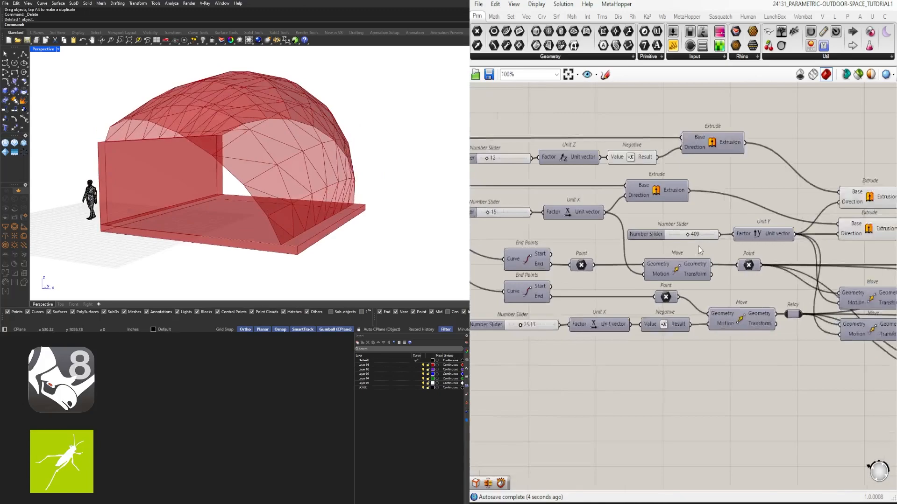
mouse_move(695, 232)
left_mouse_down()
mouse_move(722, 233)
mouse_move(702, 233)
left_mouse_up()
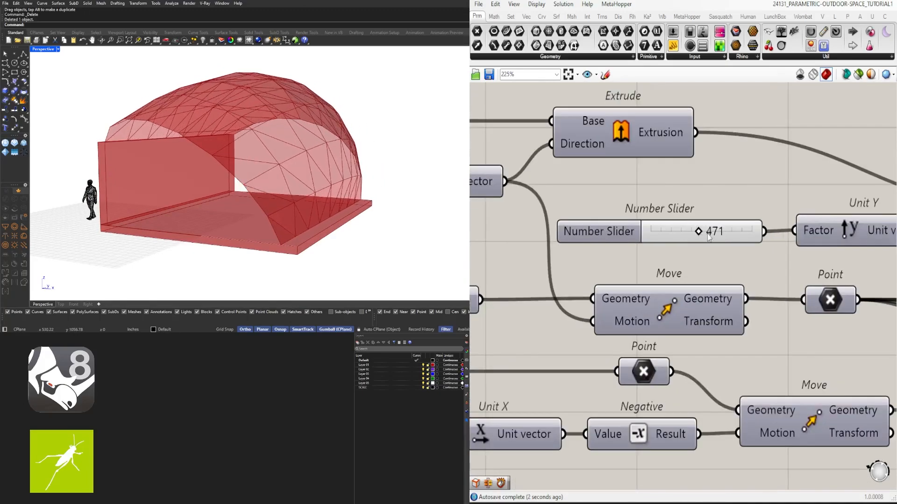
double_click(709, 232)
type("4501")
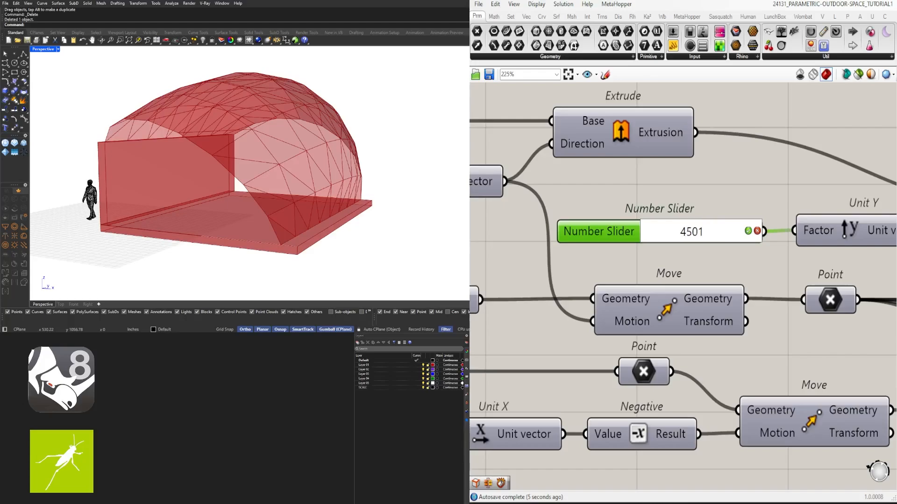
key("BackSpace")
key("Return")
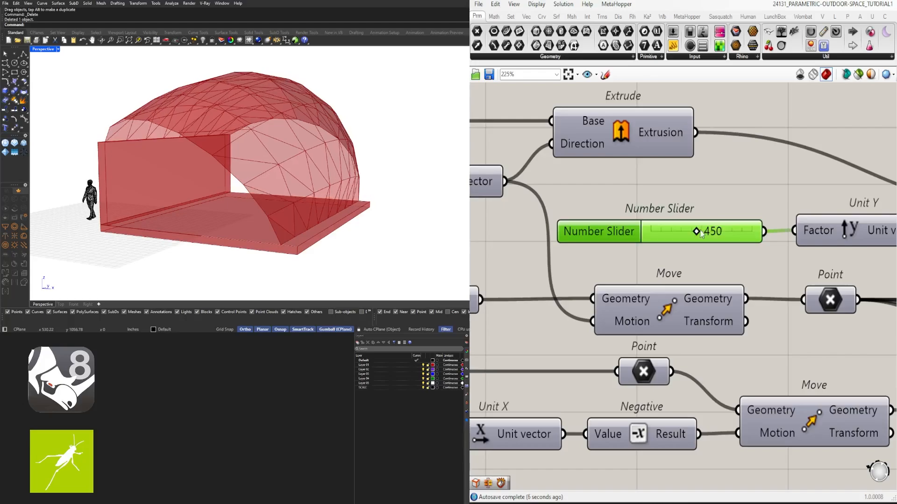
mouse_move(293, 186)
right_mouse_down()
mouse_move(230, 194)
mouse_move(258, 197)
mouse_move(285, 180)
mouse_move(380, 196)
mouse_move(285, 198)
right_mouse_up()
- Follow the definition from the Extrude components to the final Brep Join, selecting the Loft component on the way
scroll(230, 194, "down", 3)
scroll(682, 254, "down", 8)
scroll(697, 325, "up", 3)
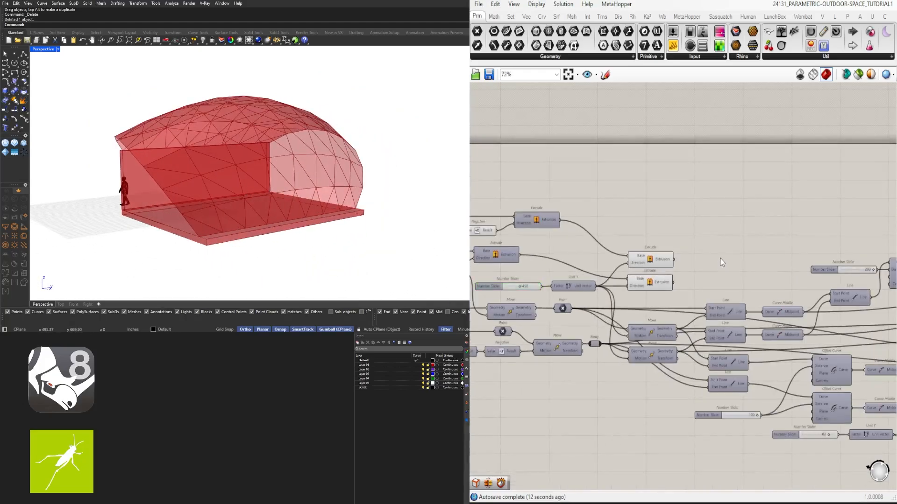
right_click_drag(864, 277, 589, 254)
scroll(647, 241, "down", 1)
right_click_drag(757, 307, 640, 314)
scroll(664, 326, "up", 3)
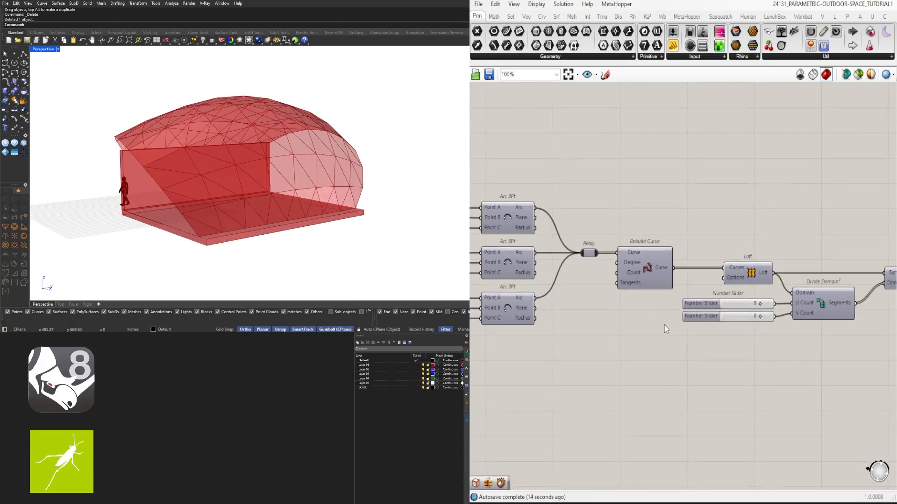
scroll(665, 325, "down", 2)
right_click_drag(720, 295, 634, 280)
scroll(622, 271, "up", 2)
left_click_drag(653, 272, 616, 269)
left_click(647, 253)
left_click(624, 270)
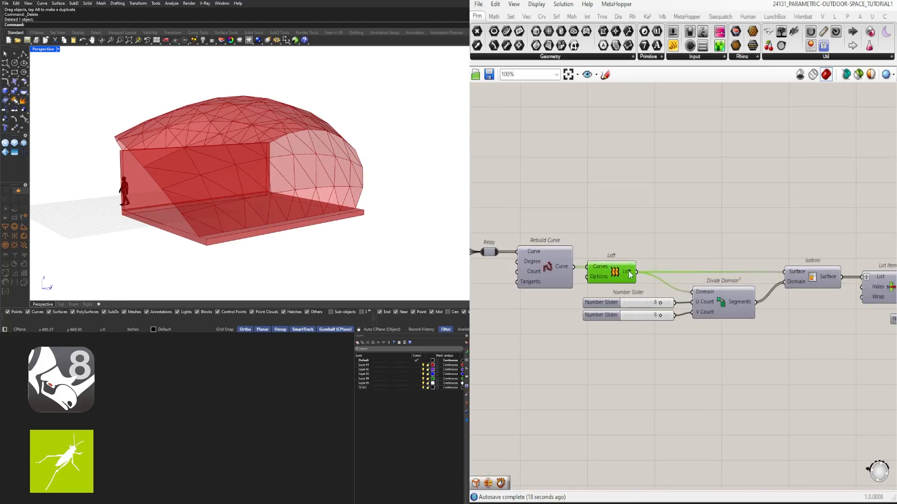
scroll(634, 271, "up", 2)
scroll(639, 273, "down", 3)
scroll(669, 298, "down", 4)
right_click_drag(832, 327, 592, 281)
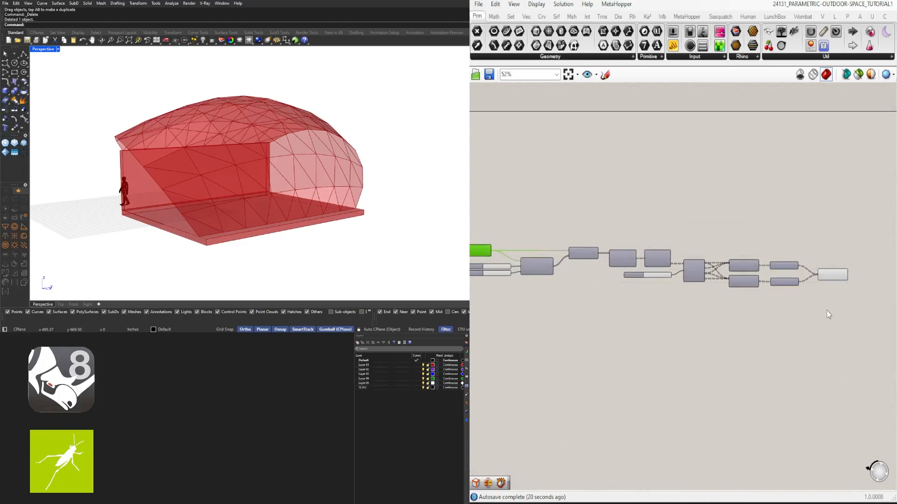
- Insert a relay on the Loft output wire ahead of Divide Domain² and Isotrim, and deselect the components
left_click_drag(859, 329, 500, 237)
scroll(501, 236, "up", 1)
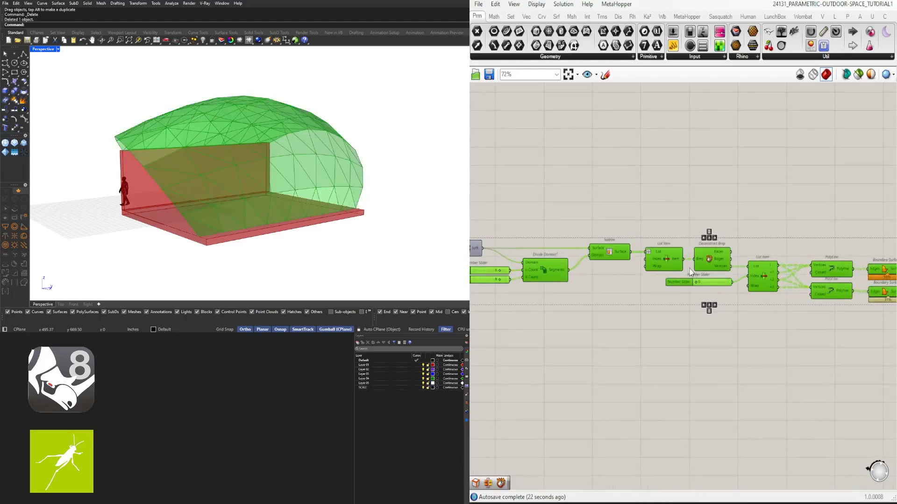
right_click_drag(513, 252, 625, 250)
scroll(624, 251, "up", 4)
double_click(582, 251)
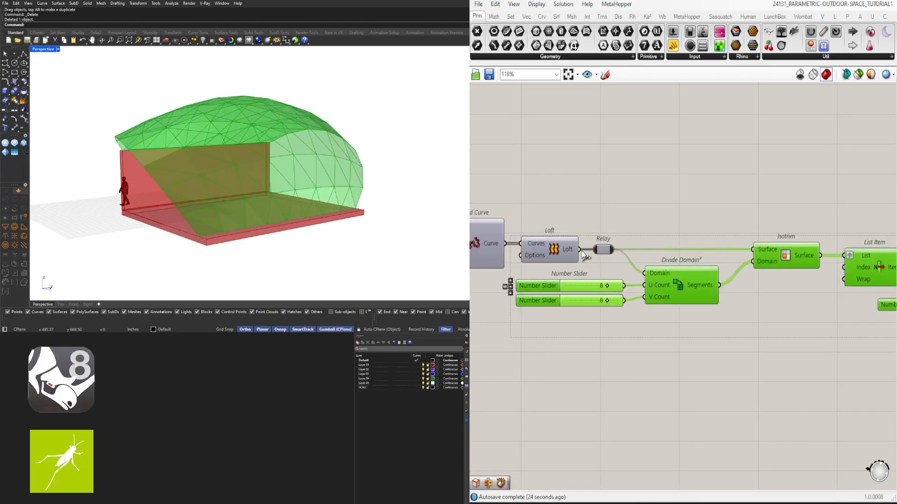
left_click_drag(603, 256, 616, 254)
left_click(640, 217)
scroll(638, 221, "down", 3)
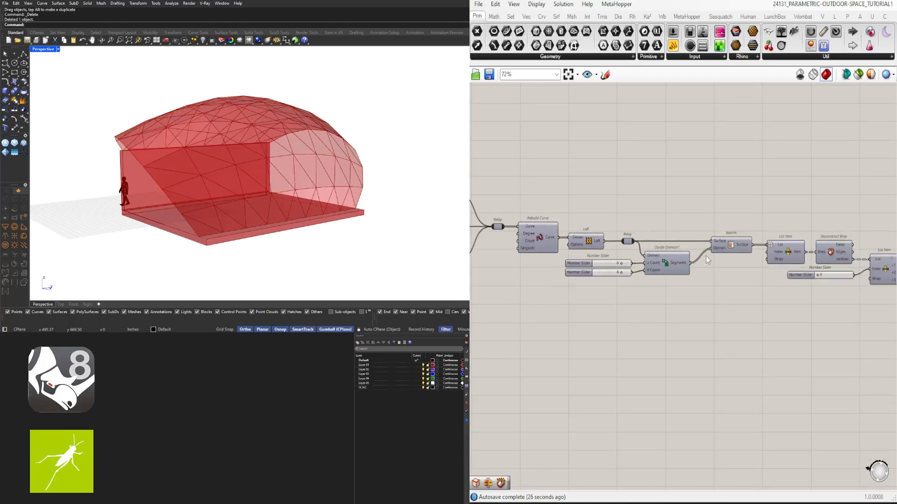
scroll(671, 264, "down", 3)
scroll(729, 282, "up", 5)
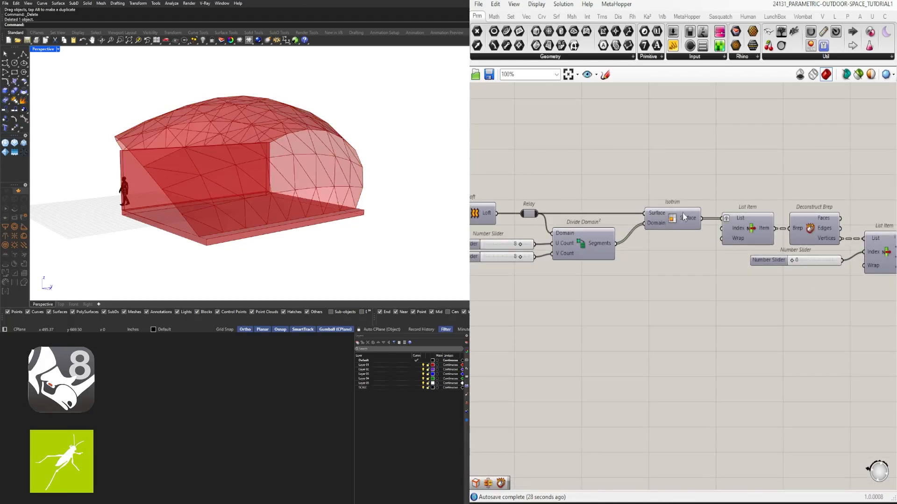
- Review the roof branch from Divide Domain² and Isotrim through to the final Brep Join, selecting the components along the way
left_click_drag(703, 171, 523, 271)
scroll(724, 275, "down", 1)
right_click_drag(739, 275, 622, 265)
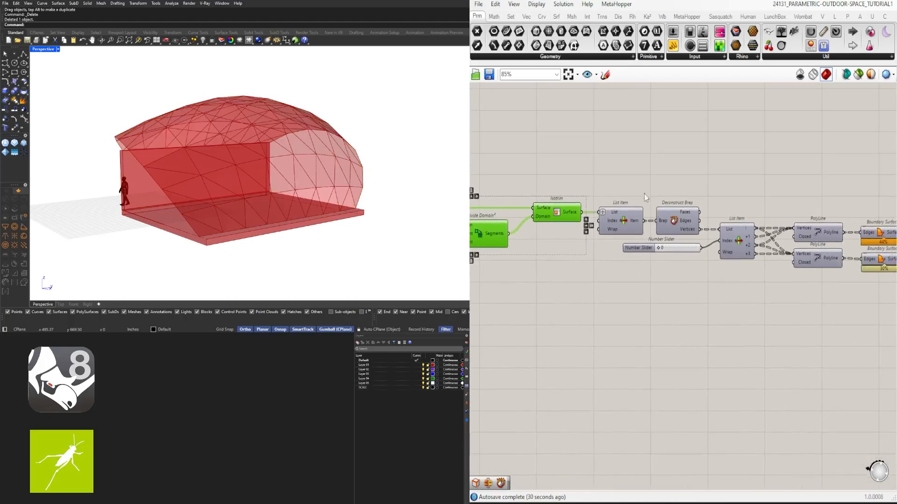
scroll(644, 194, "down", 2)
left_click_drag(521, 172, 830, 279)
left_click(839, 288)
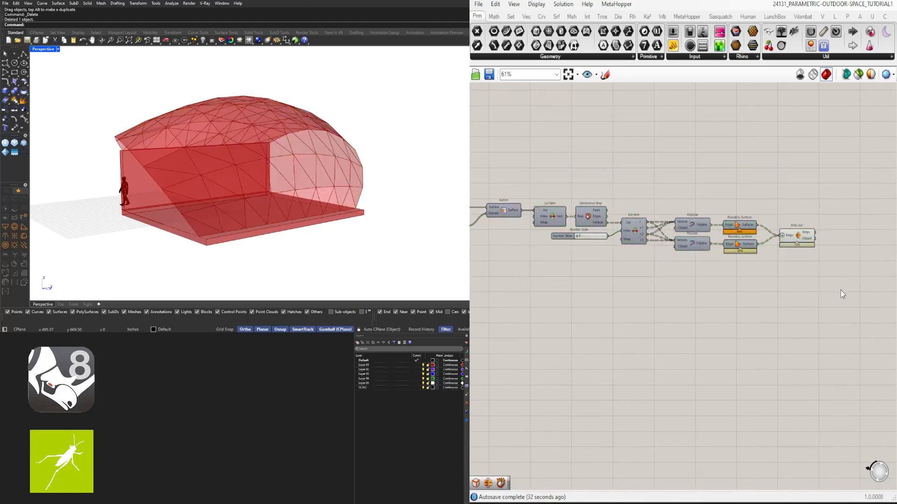
- Examine the triangulated roof shell and how it meets the wall and floor from several angles in the perspective view
right_click_drag(269, 181, 337, 194)
scroll(318, 212, "up", 7)
scroll(309, 223, "down", 10)
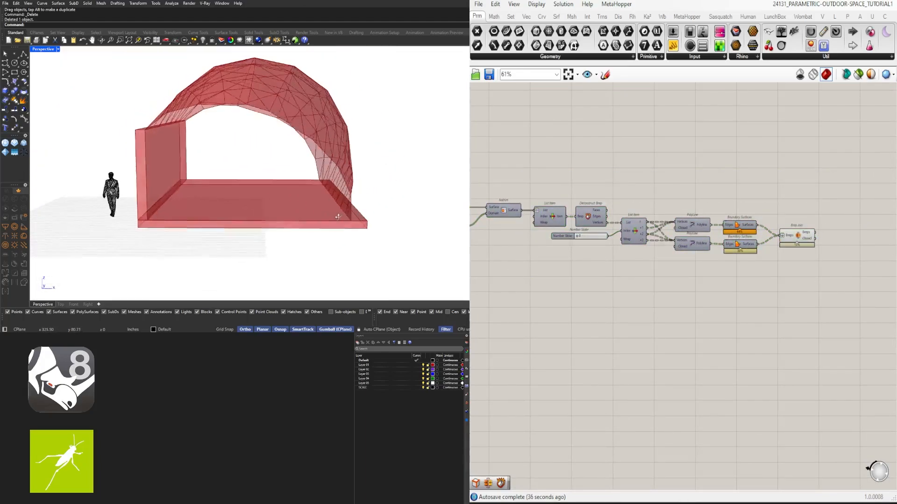
scroll(330, 226, "up", 8)
scroll(335, 228, "down", 4)
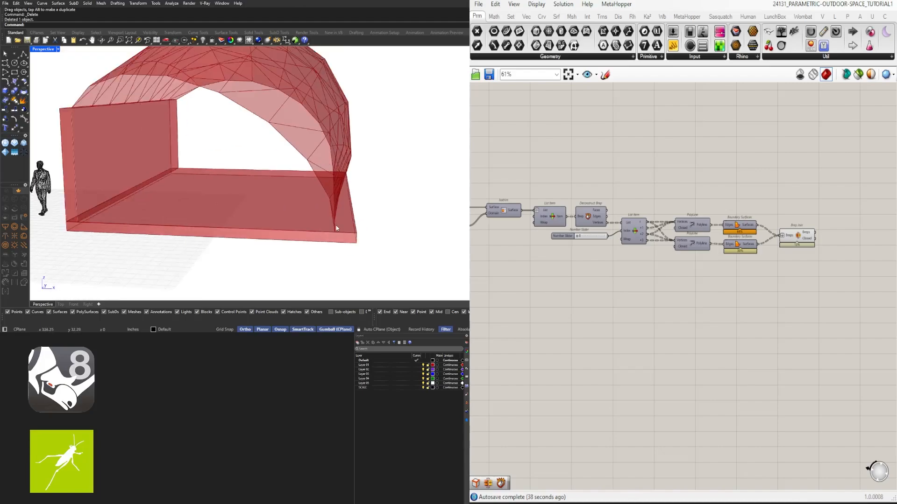
scroll(283, 158, "down", 4)
scroll(295, 221, "down", 4)
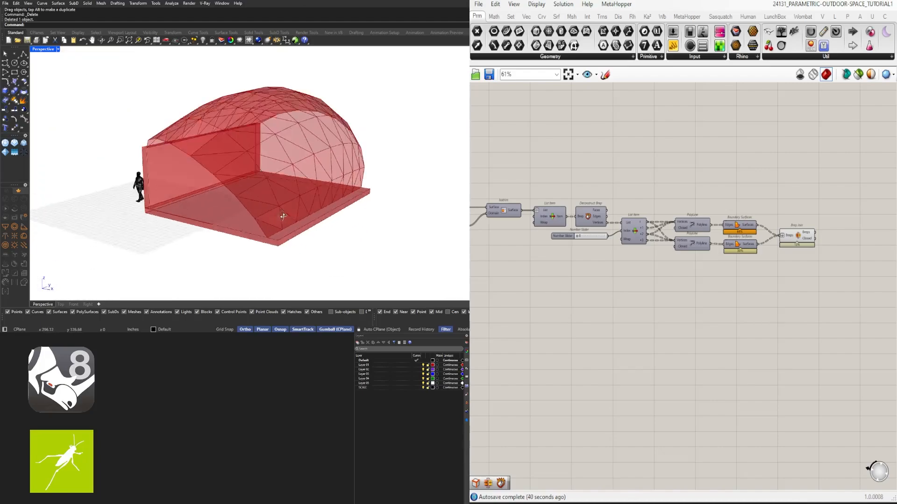
right_click_drag(296, 221, 269, 206)
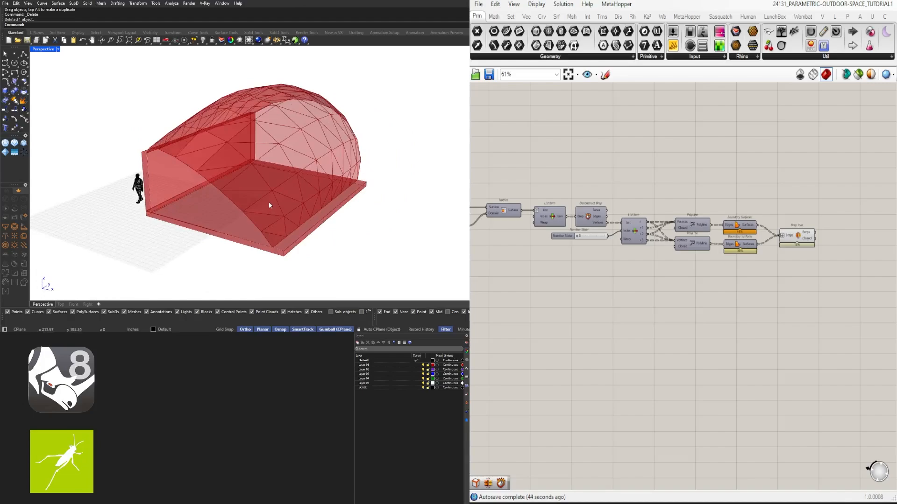
scroll(739, 264, "up", 2)
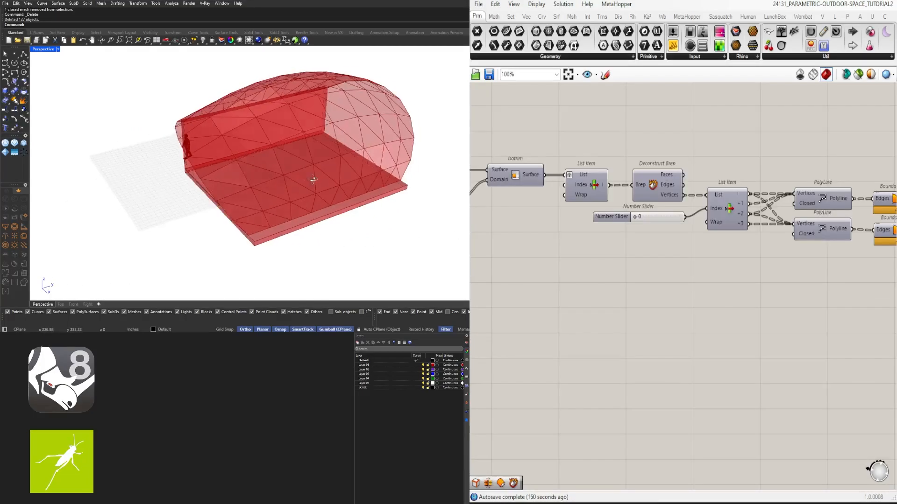
right_click_drag(310, 180, 331, 173)
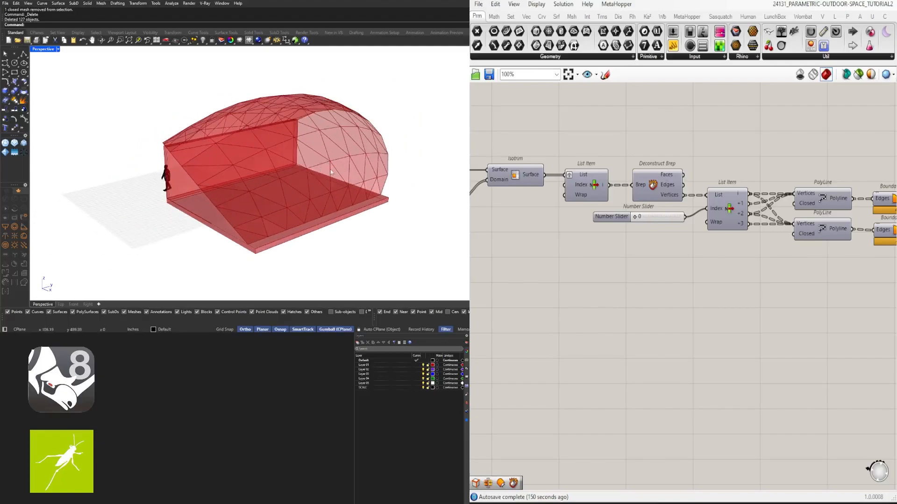
- Insert a relay on the wires from both Boundary Surfaces components and delete the Brep Join component
scroll(724, 269, "down", 1)
right_click_drag(750, 274, 525, 303)
scroll(699, 236, "up", 3)
left_click_drag(749, 265, 760, 258)
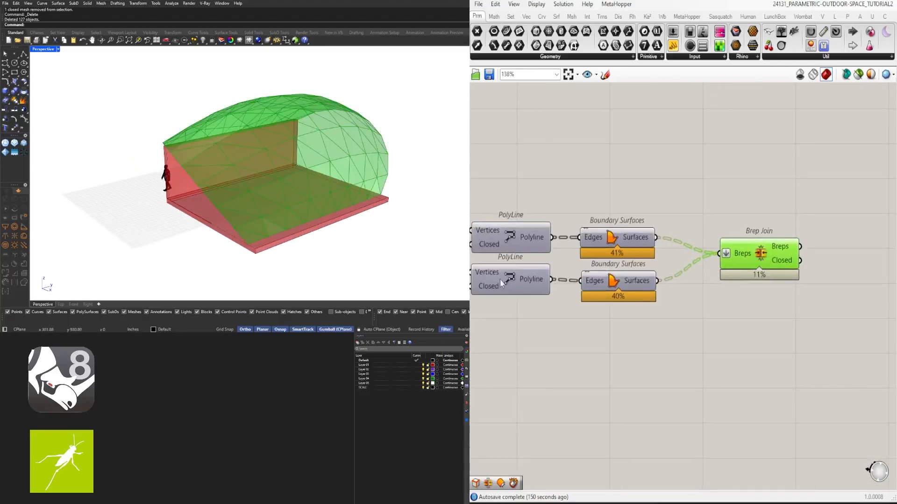
right_click_drag(259, 197, 282, 185)
scroll(772, 256, "down", 2)
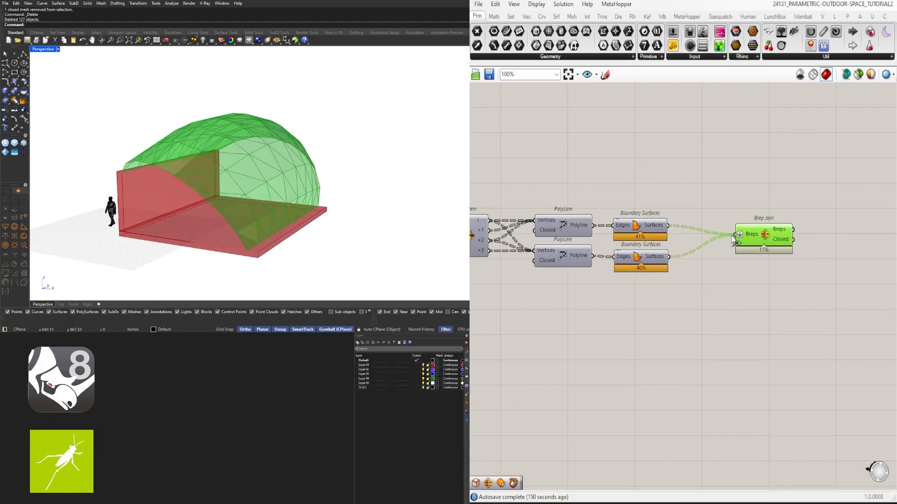
double_click(732, 236)
key("Delete")
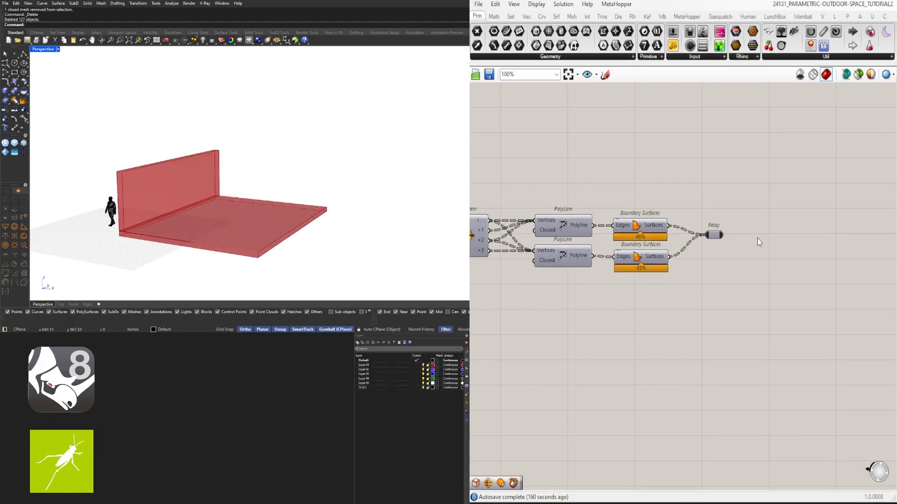
- Add a Surface parameter after the relay and connect the relay output to it
double_click(758, 237)
type("surf")
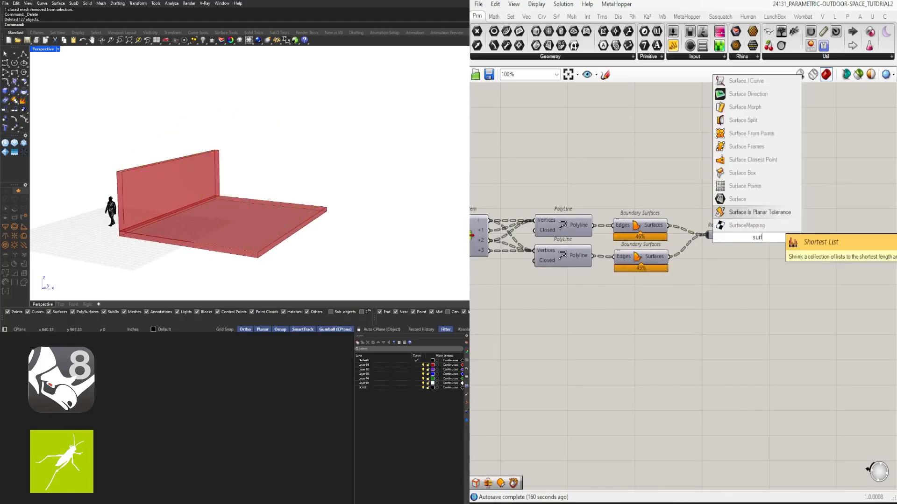
left_click(737, 199)
left_click_drag(722, 235, 744, 241)
right_click_drag(330, 200, 259, 149)
left_click(764, 258)
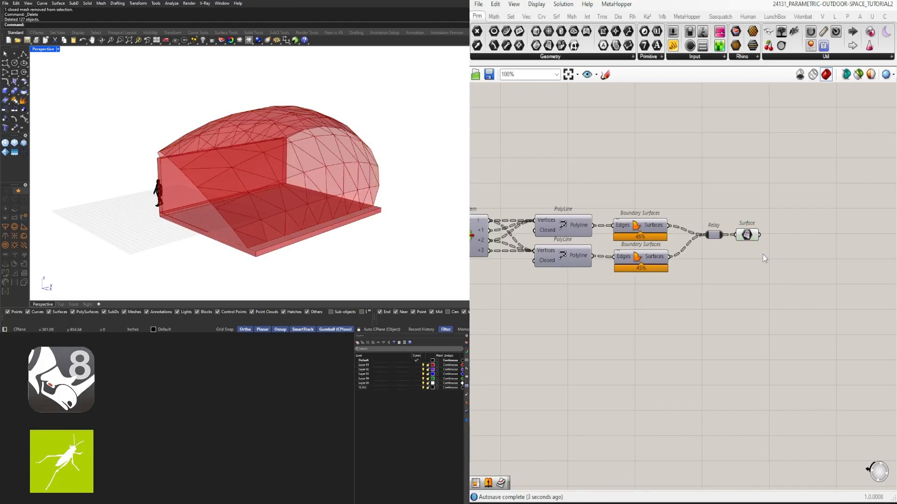
- Add an Offset on Srf component beside the Surface parameter
scroll(250, 217, "up", 2)
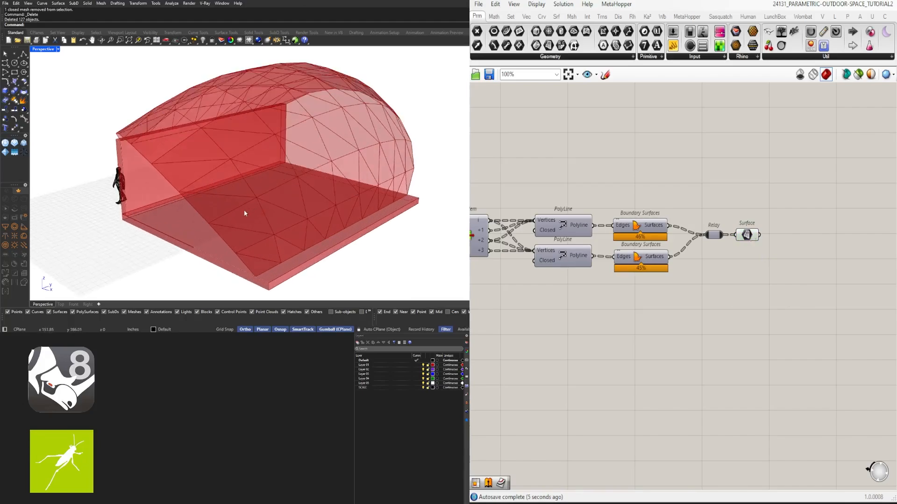
scroll(245, 214, "up", 3)
scroll(328, 182, "down", 3)
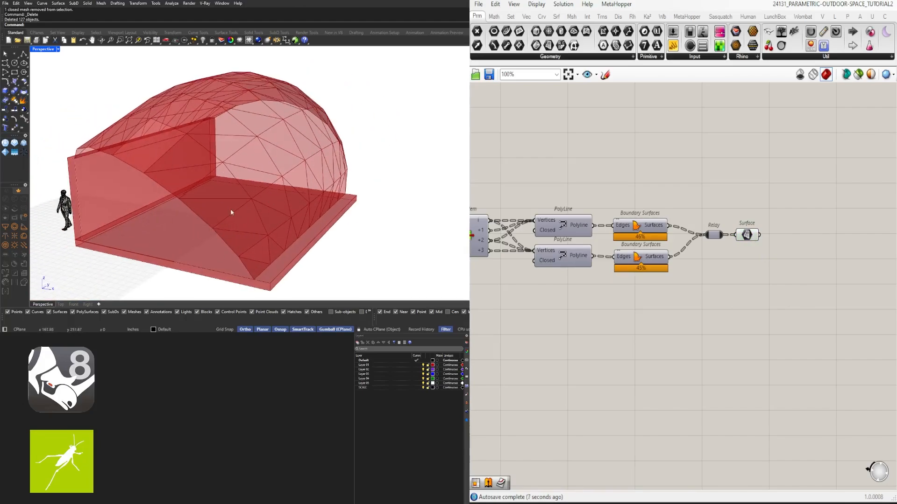
scroll(282, 195, "down", 2)
scroll(260, 217, "up", 3)
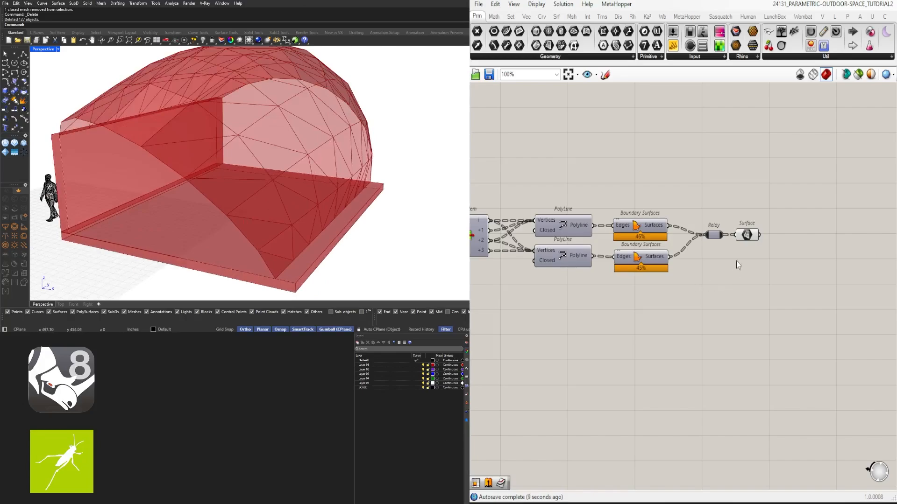
left_click(747, 235)
right_click_drag(754, 257, 636, 266)
double_click(660, 269)
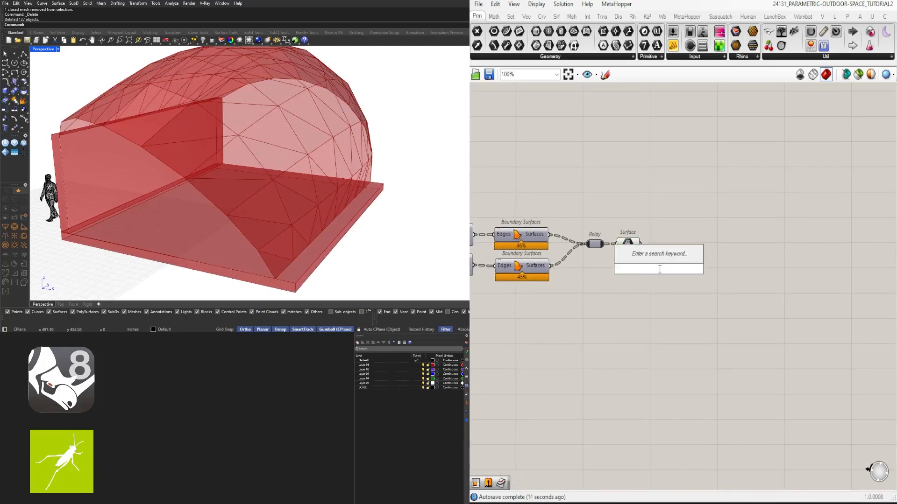
type("off")
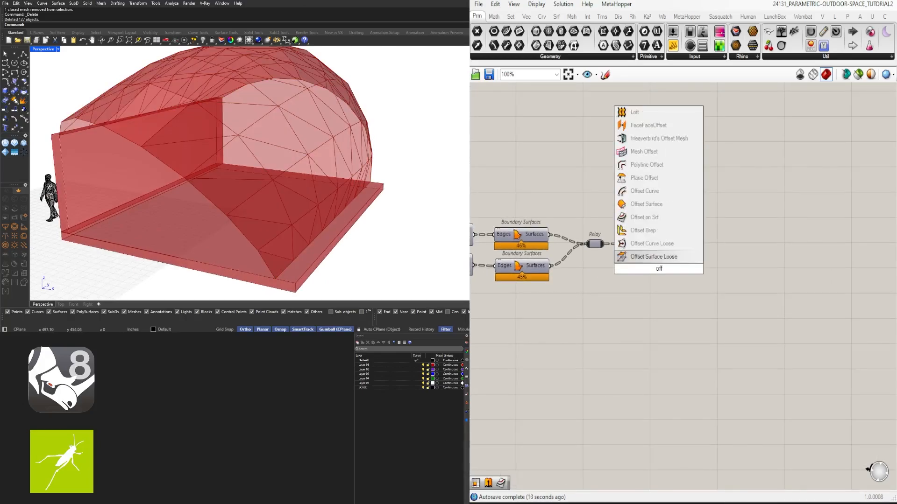
left_click(651, 218)
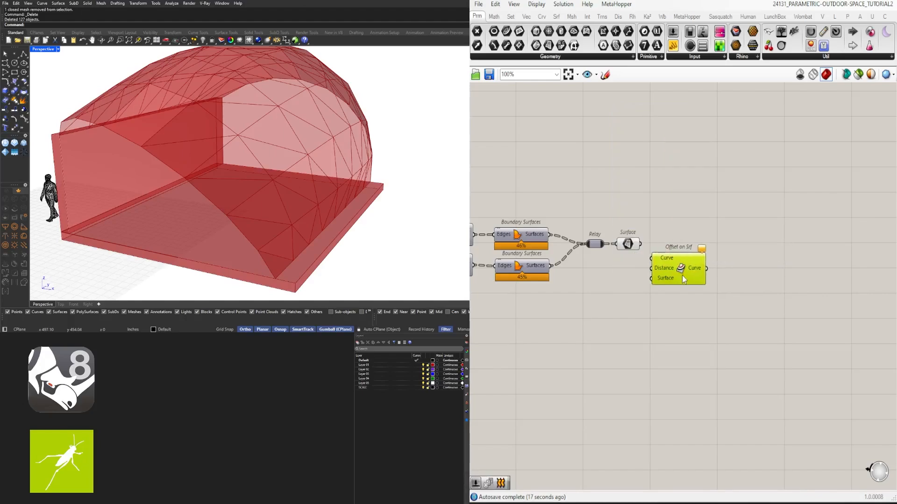
left_click_drag(682, 276, 702, 277)
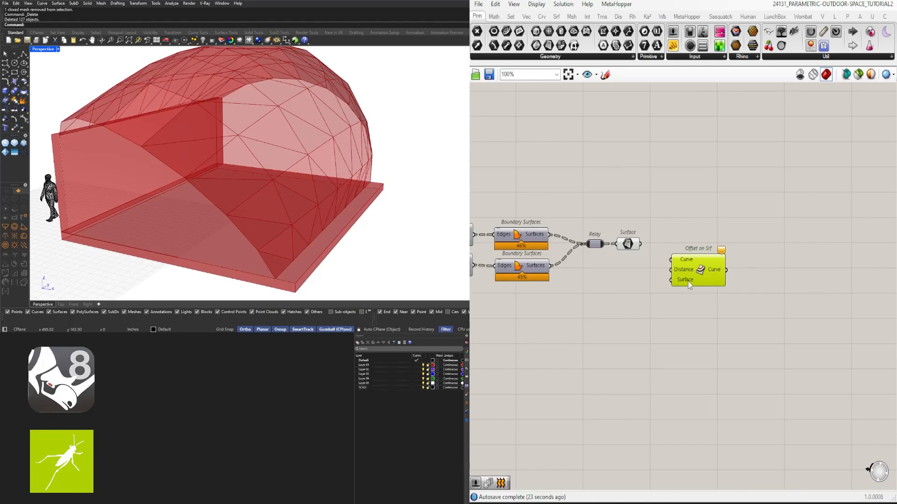
- Connect the Surface parameter to both the Curve and Surface inputs of Offset on Srf
left_click_drag(689, 286, 712, 273)
left_click(628, 243)
left_click_drag(640, 244, 734, 255)
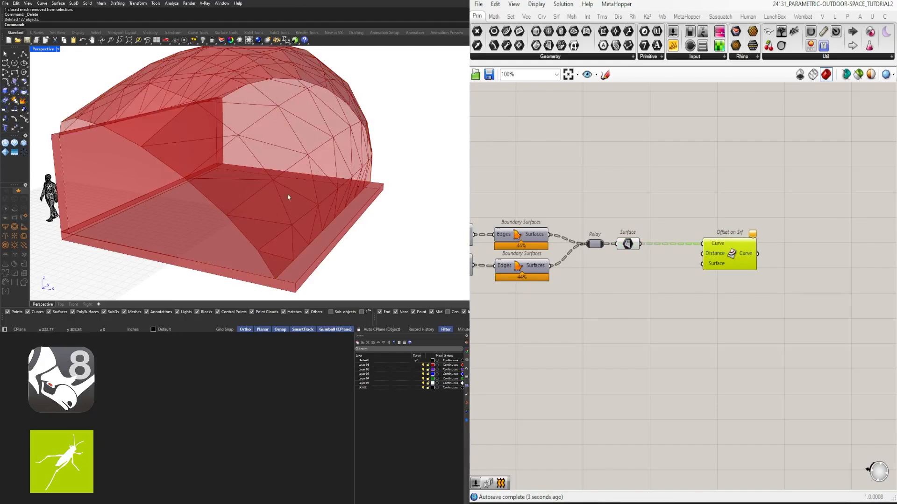
left_click_drag(641, 246, 697, 270)
left_click_drag(715, 254, 734, 268)
left_click(721, 317)
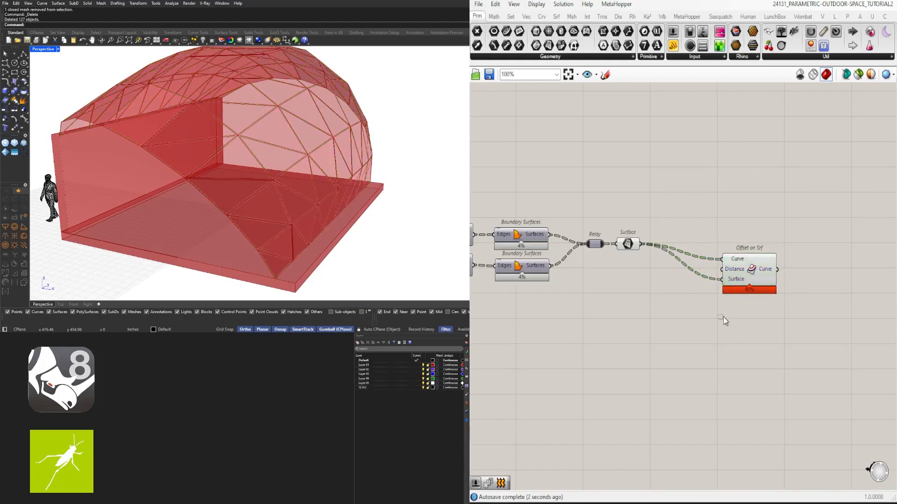
- Create a number slider with the value 1.50 and connect it to the Distance input of Offset on Srf
scroll(615, 235, "up", 1)
left_click_drag(629, 245, 650, 266)
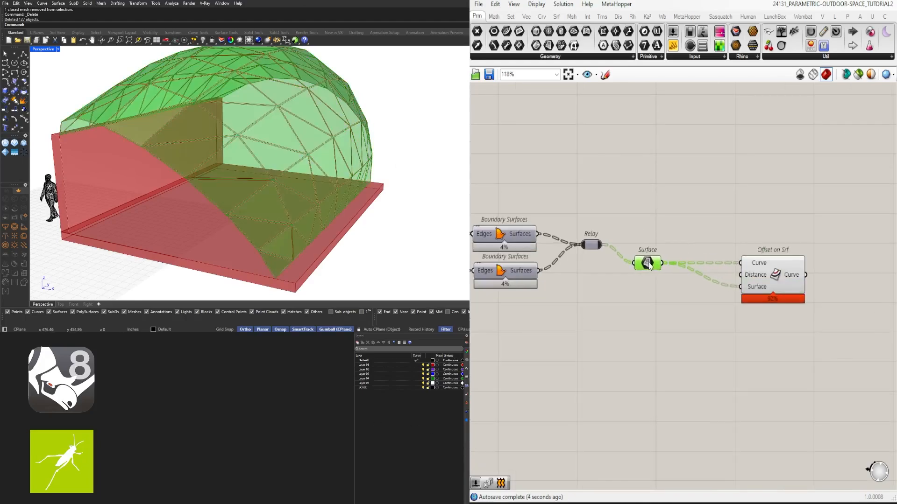
scroll(307, 212, "up", 3)
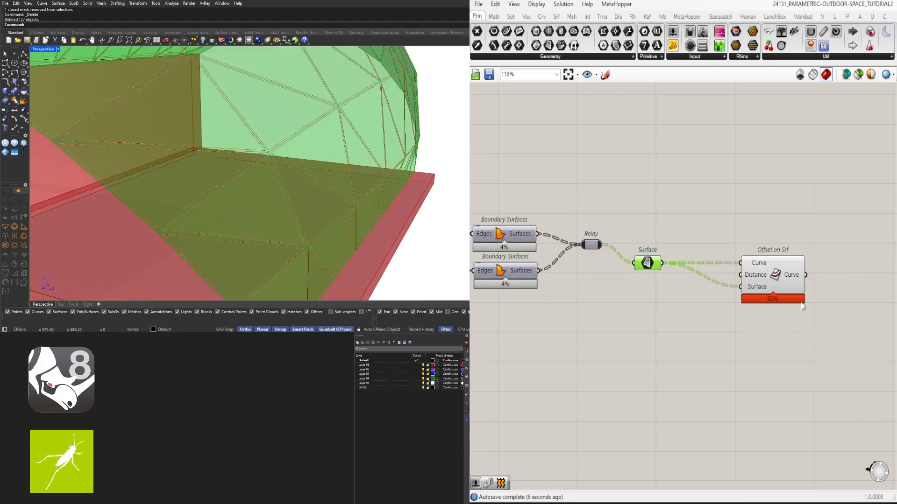
scroll(746, 263, "up", 3)
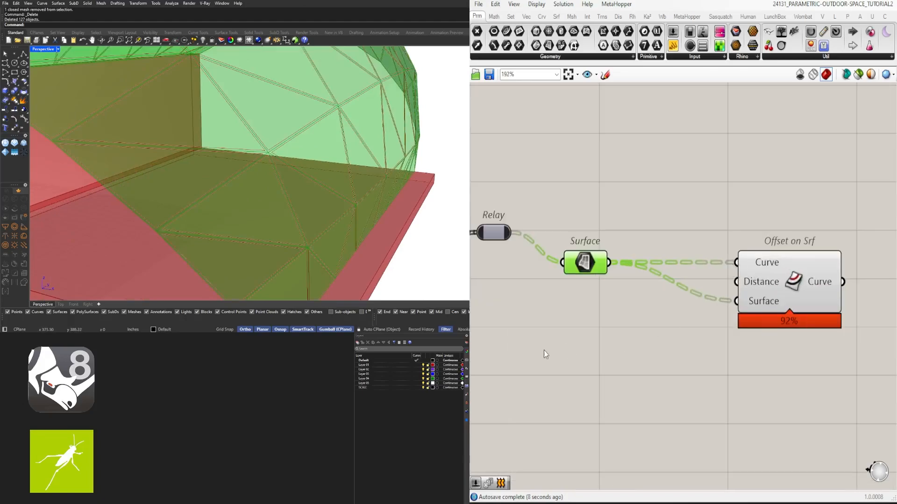
double_click(540, 333)
type("15")
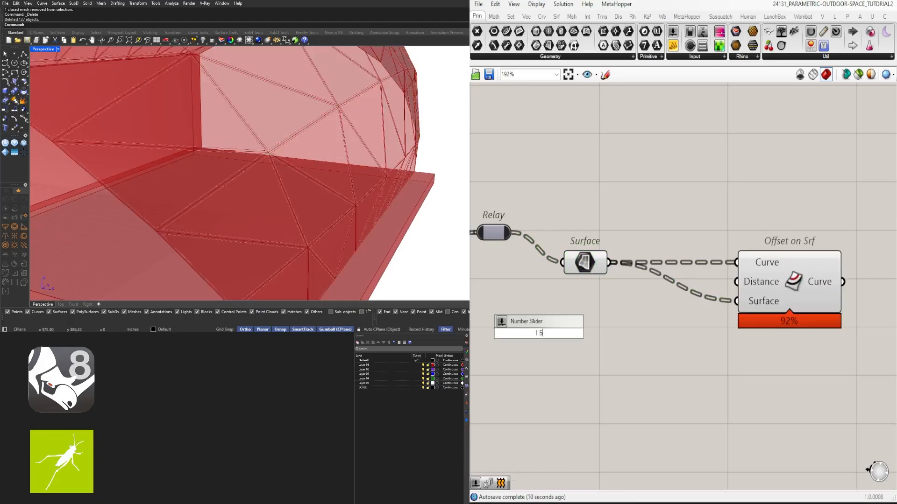
key("Return")
left_click_drag(626, 313, 866, 282)
scroll(854, 308, "down", 2)
right_click_drag(853, 319, 758, 295)
left_click(758, 321)
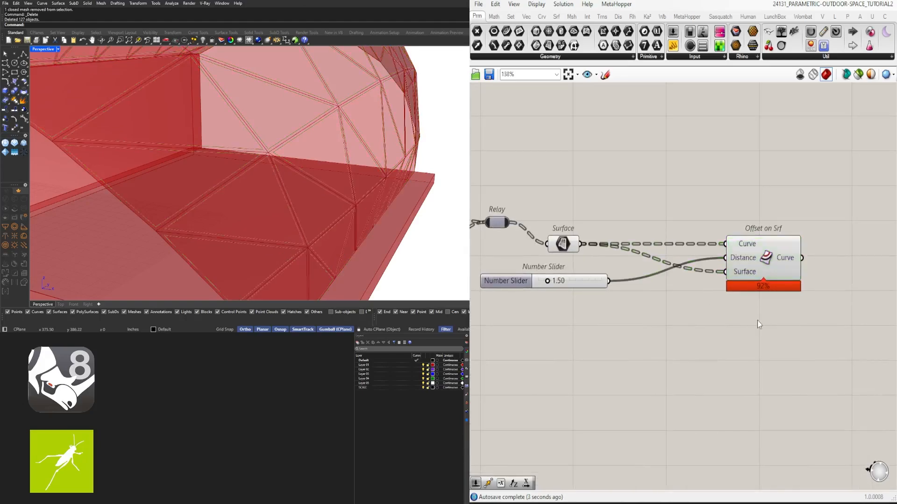
- Duplicate the Offset on Srf component below the original and replace the copy's slider connection with a fixed Distance of 0
left_click(754, 262)
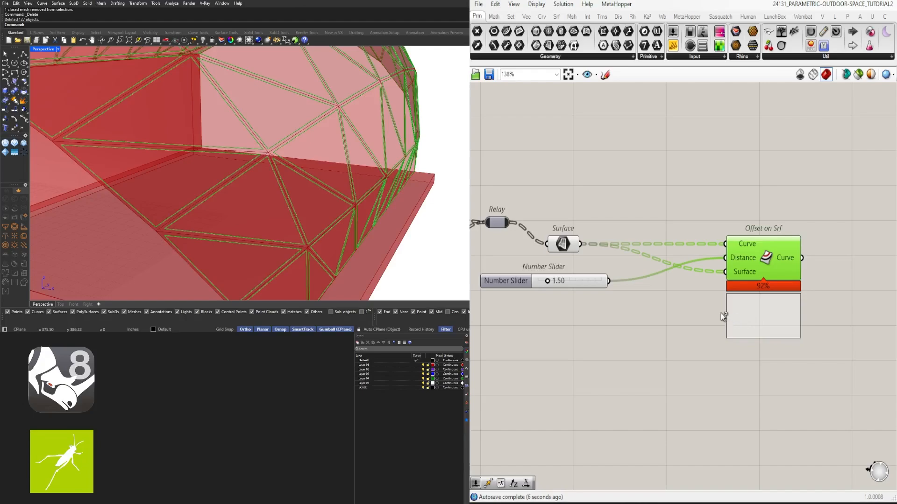
left_click_drag(722, 314, 721, 313, "alt")
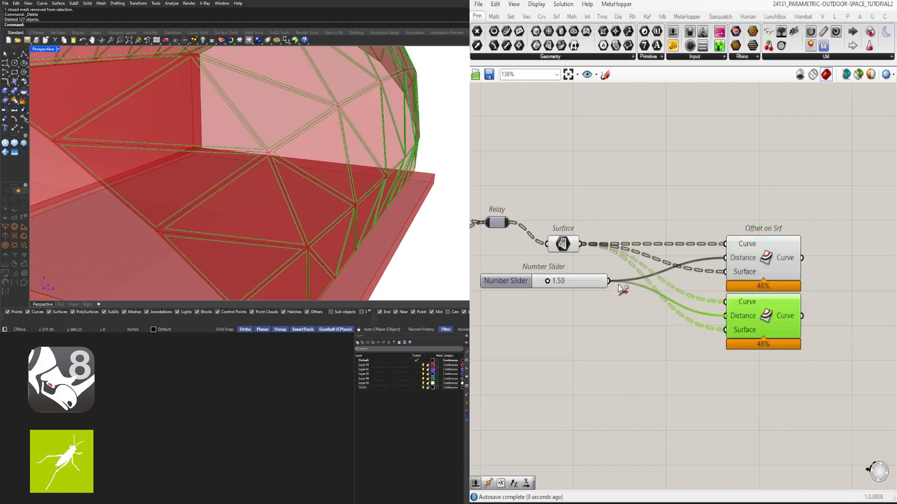
left_click_drag(737, 318, 736, 317, "ctrl")
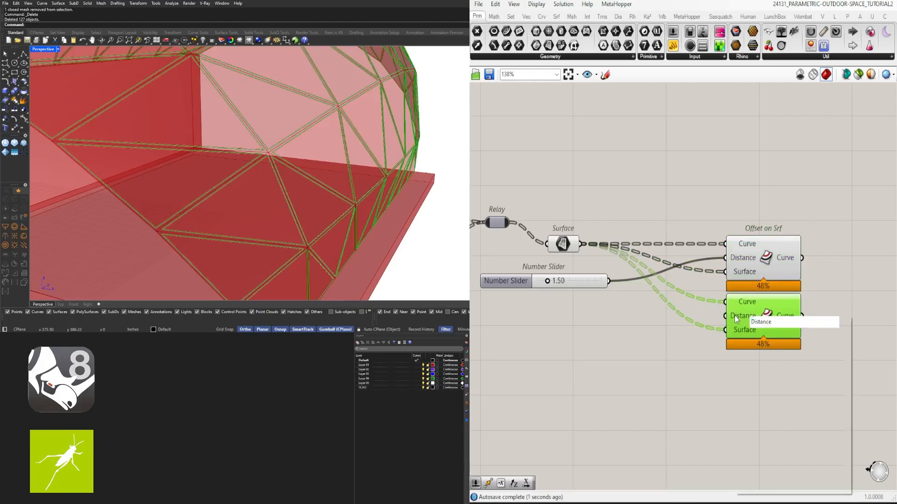
right_click(737, 317)
mouse_move(802, 415)
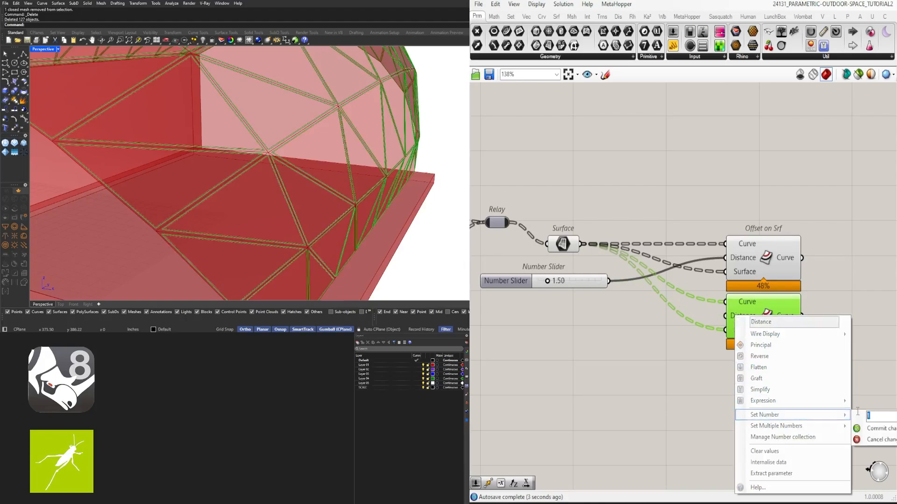
type("0")
left_click(859, 428)
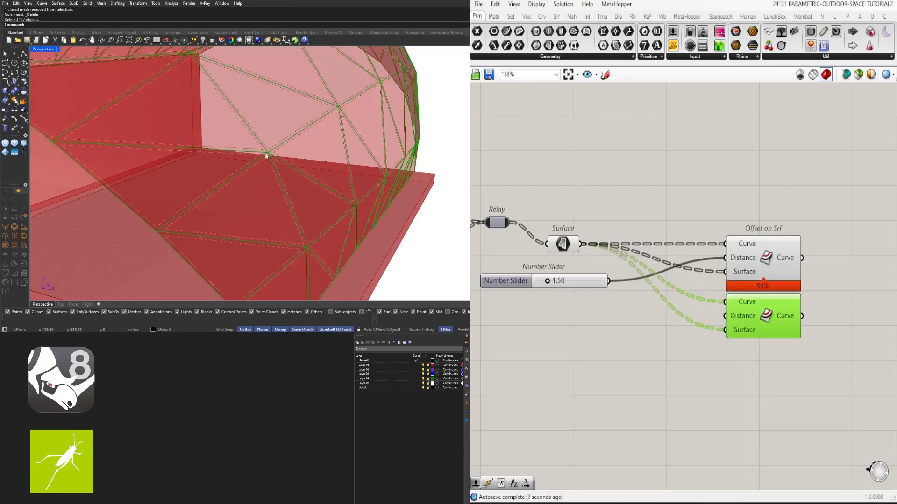
- Shift both Offset on Srf components slightly and move the copy farther below the original
left_click(775, 239)
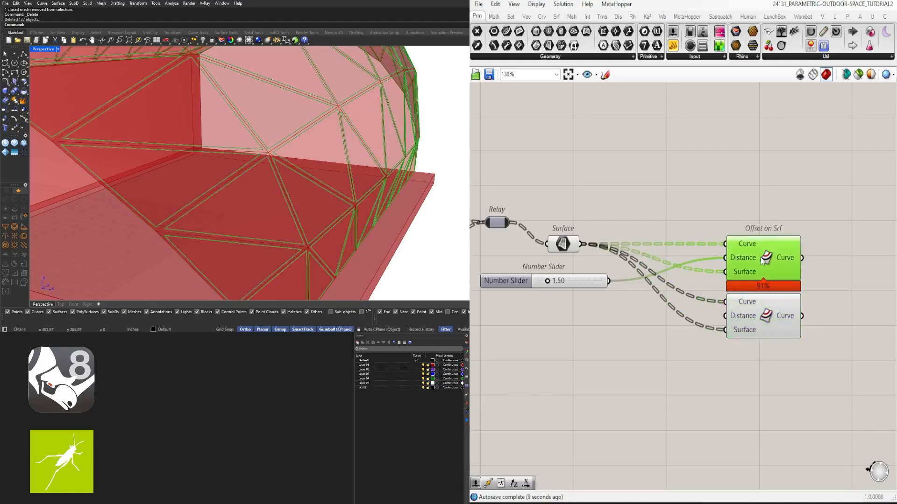
left_click_drag(829, 385, 789, 257)
left_click(825, 272)
left_click_drag(777, 312, 776, 323)
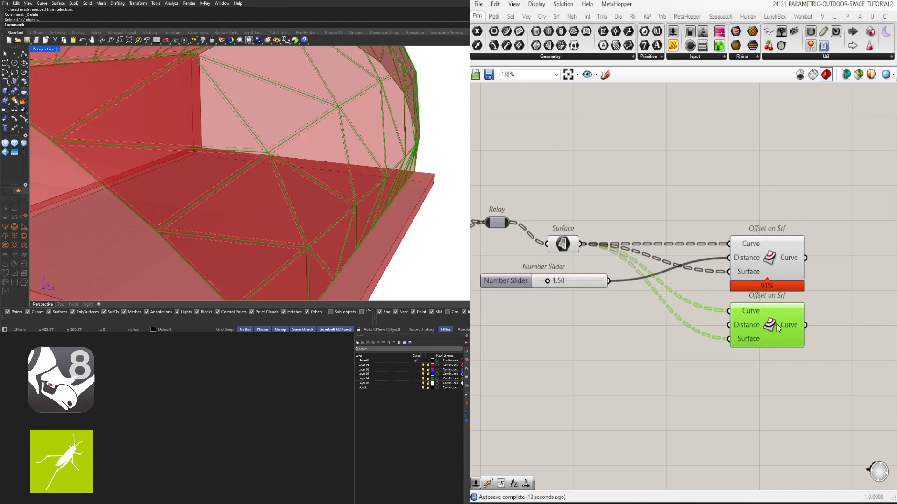
- Compare the Distance inputs of the original Offset on Srf component and its copy
left_click(786, 360)
left_click(749, 257)
left_click(749, 325)
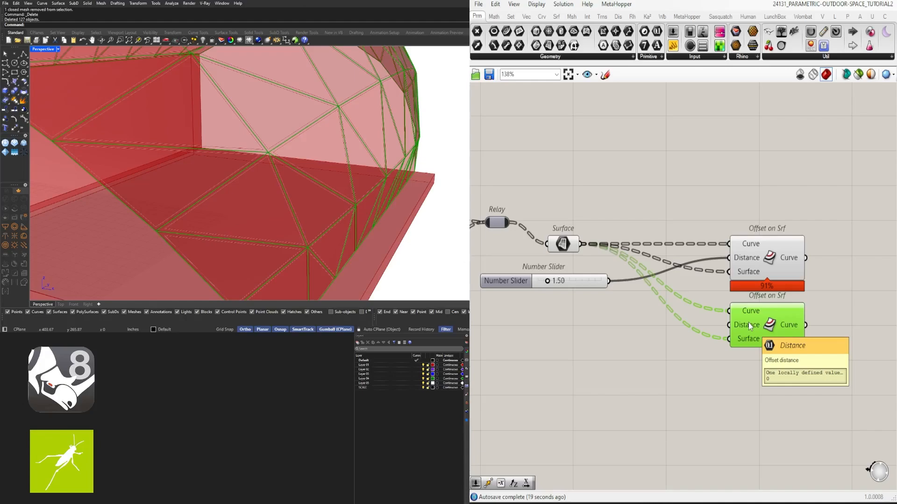
- Add a Boundary Surfaces component and connect the Curve outputs of both Offset on Srf components to its Edges input
left_click_drag(843, 372, 766, 254)
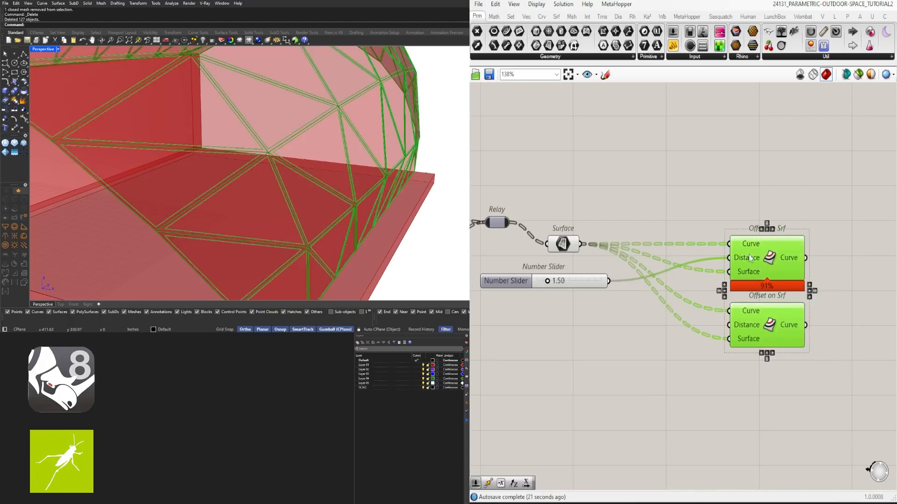
right_click_drag(749, 258, 634, 248)
double_click(805, 298)
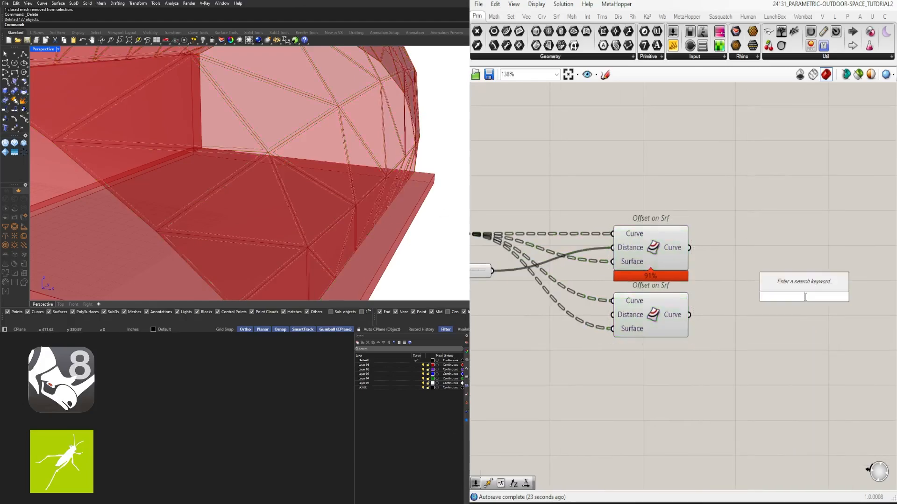
type("bound")
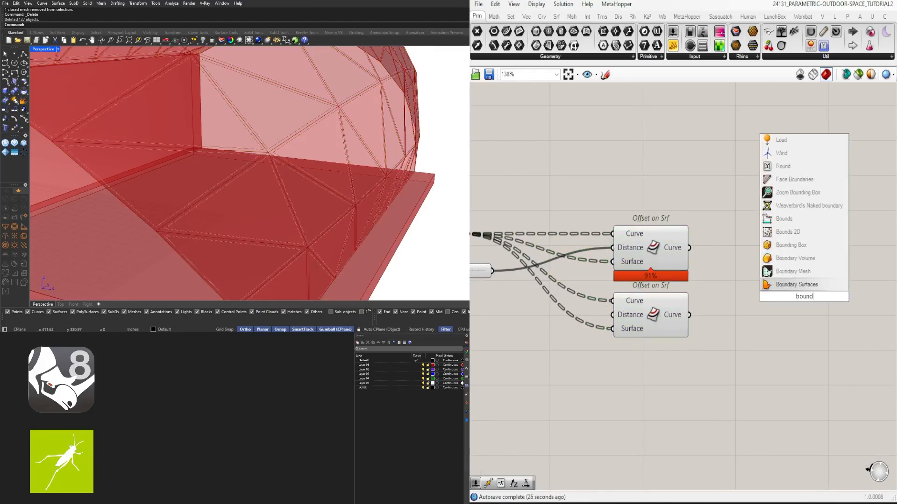
left_click(794, 285)
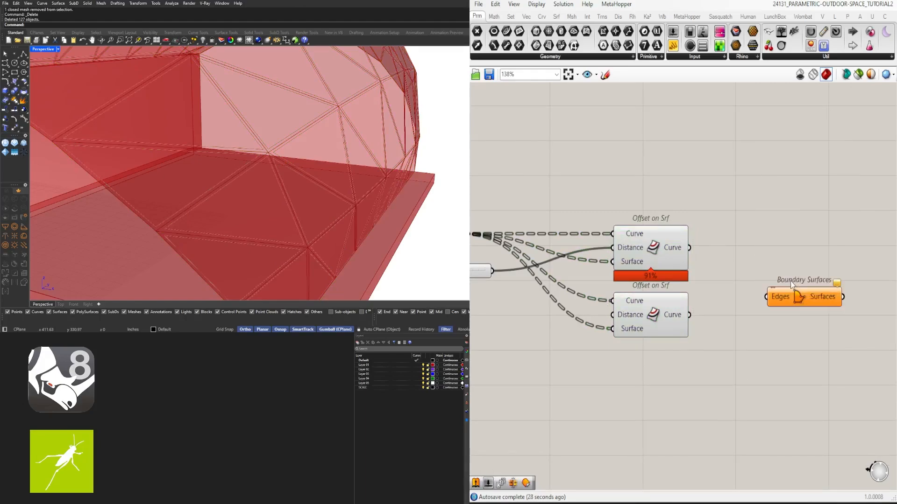
left_click(649, 267)
left_click_drag(689, 248, 766, 271)
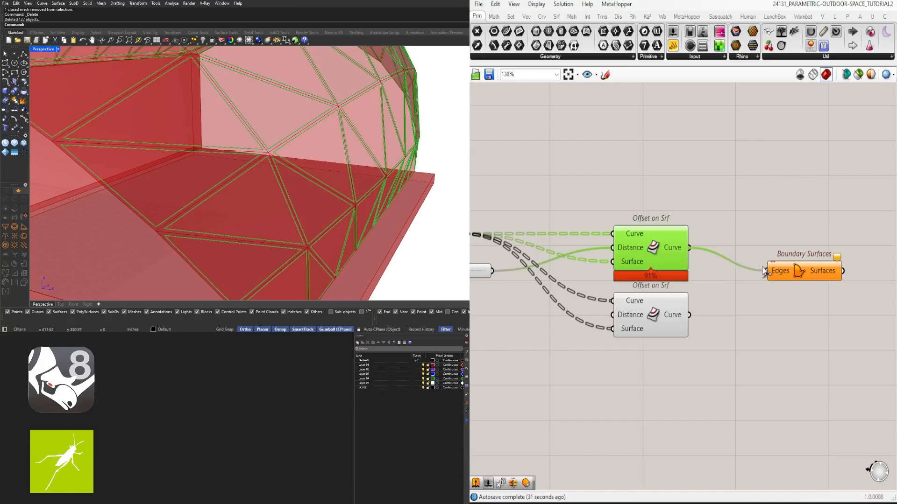
left_click_drag(689, 314, 790, 294, "shift")
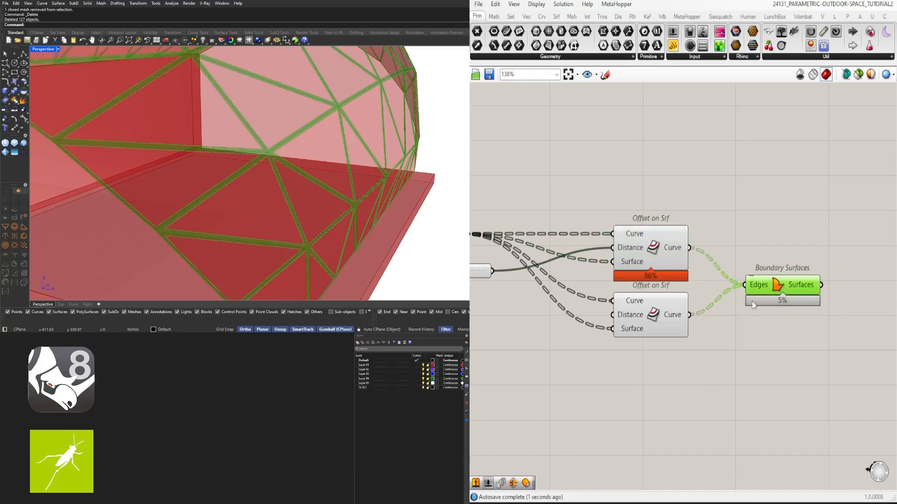
- Increase the frame offset Distance slider to 4.03
scroll(362, 205, "down", 5)
right_click_drag(362, 206, 329, 205)
right_click_drag(511, 344, 651, 378)
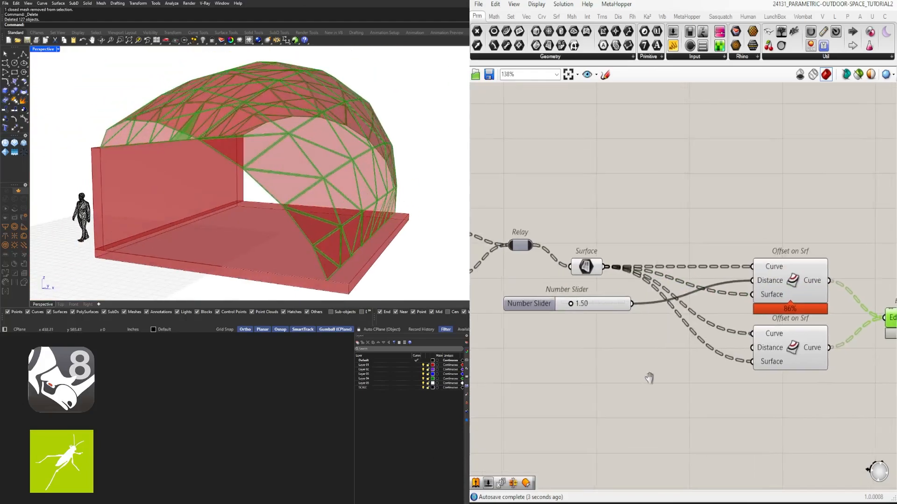
scroll(563, 300, "up", 7)
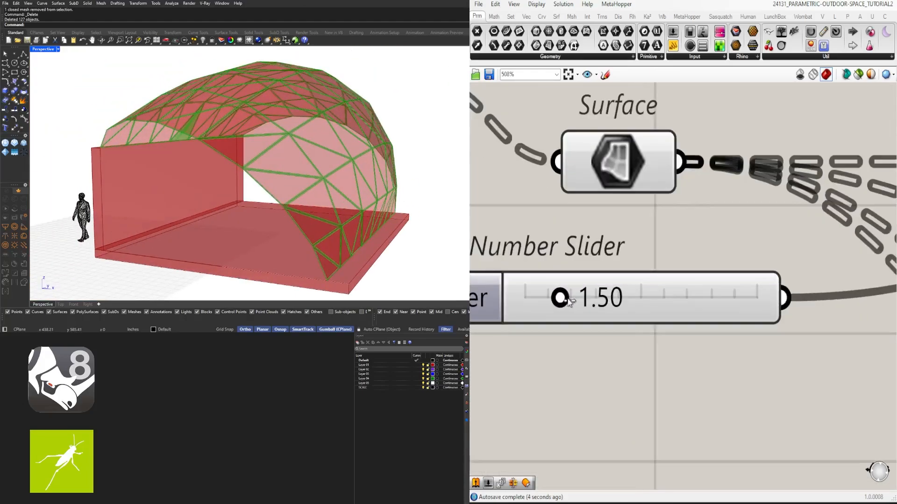
left_click_drag(568, 299, 619, 298)
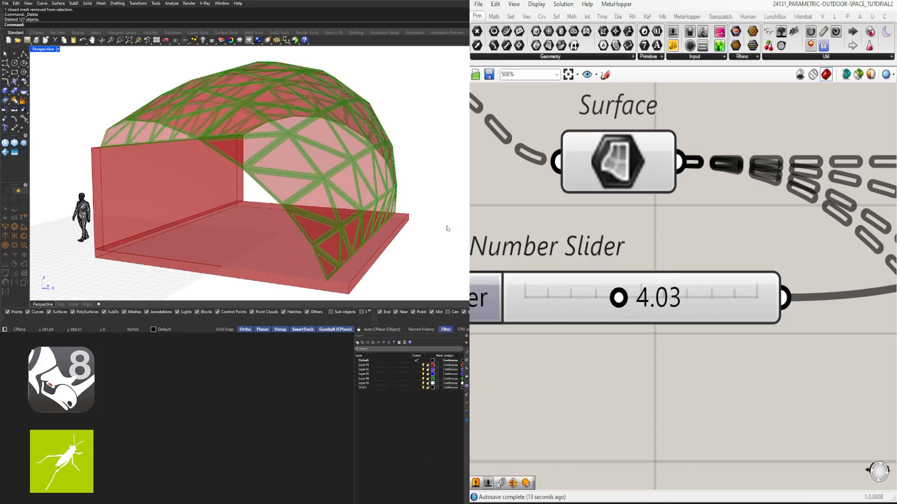
left_click(751, 234)
- Turn off the preview of the Surface parameter feeding the Offset on Srf components and inspect the frame from the side
scroll(754, 234, "down", 5)
scroll(766, 256, "down", 2)
left_click_drag(876, 430, 566, 260)
left_click(628, 281)
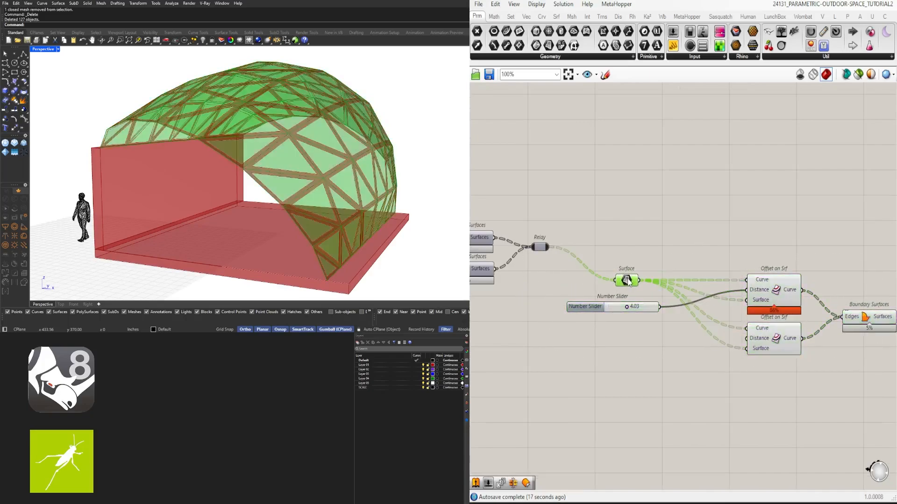
middle_click(629, 282)
left_click(656, 248)
right_click_drag(323, 194, 315, 253)
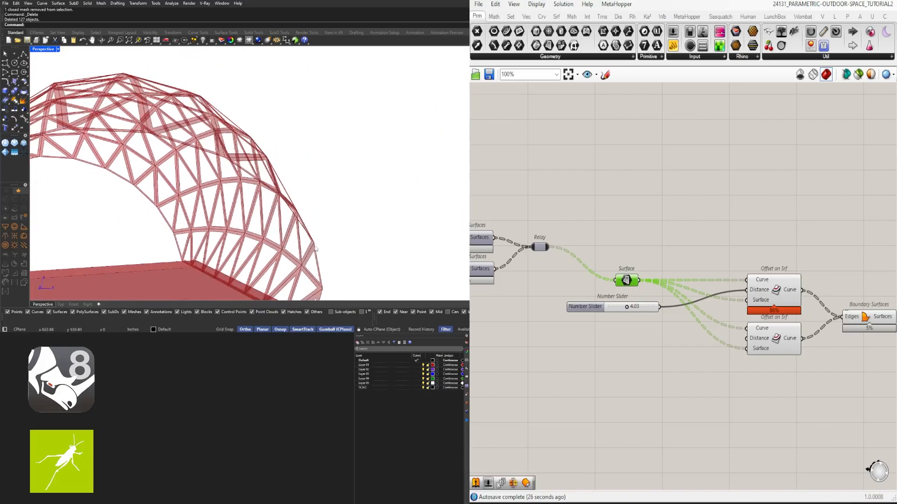
- Turn the preview of the roof's Loft component back on
scroll(599, 230, "up", 2)
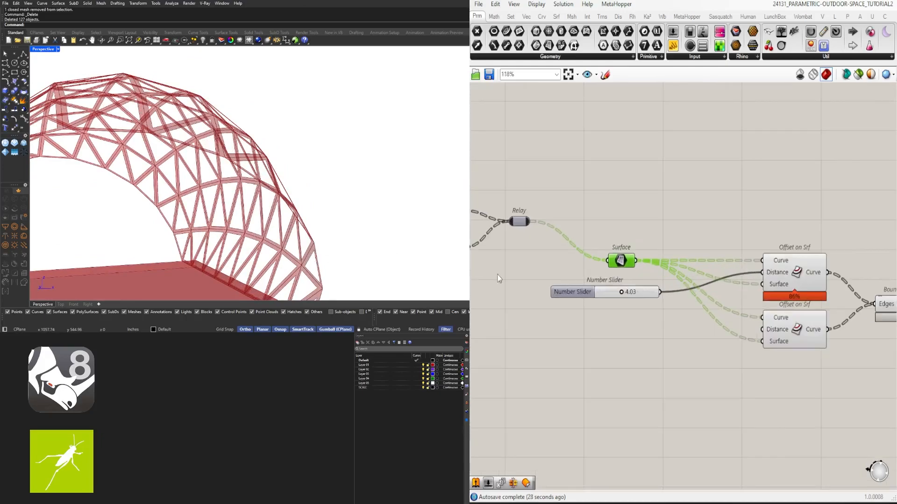
scroll(645, 214, "down", 6)
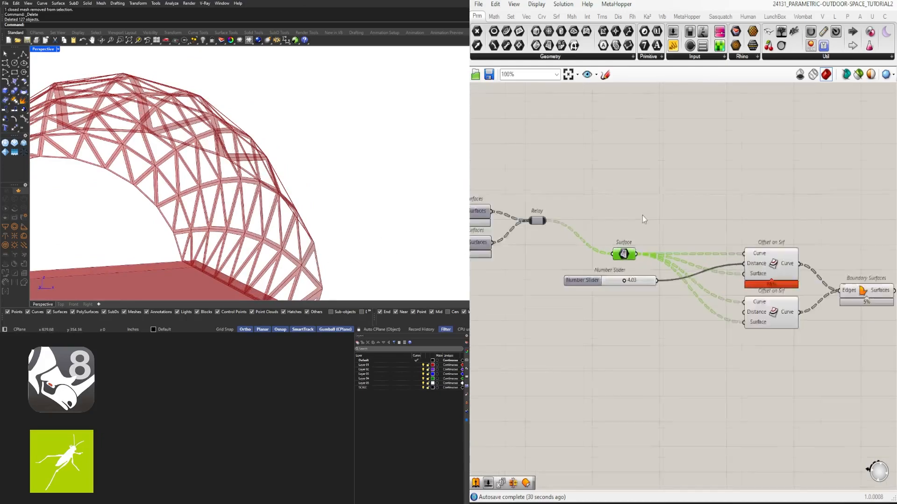
scroll(550, 275, "up", 4)
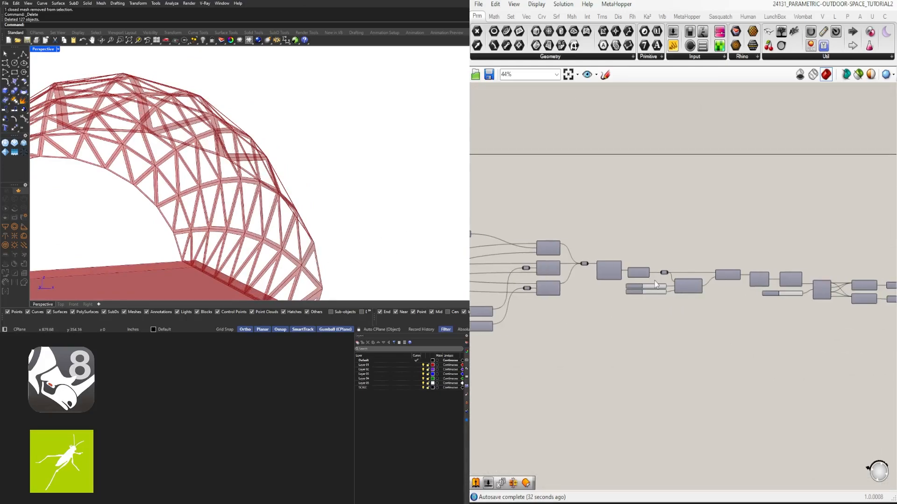
middle_click(522, 257)
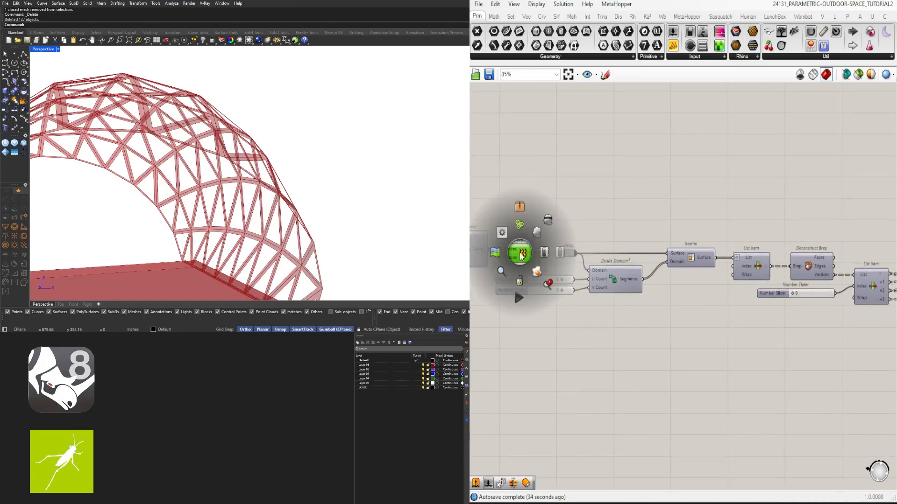
left_click(537, 233)
scroll(880, 200, "down", 6)
- Move all components downstream of the Loft lower on the canvas to free space beside it
right_click_drag(880, 200, 680, 204)
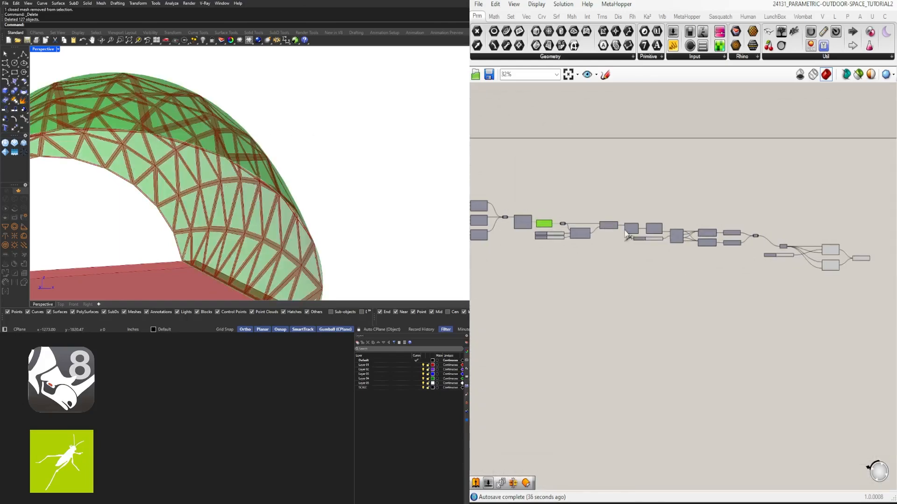
left_click_drag(819, 304, 554, 196)
left_click_drag(581, 232, 595, 258)
scroll(574, 217, "up", 3)
left_click(535, 217)
scroll(531, 220, "up", 3)
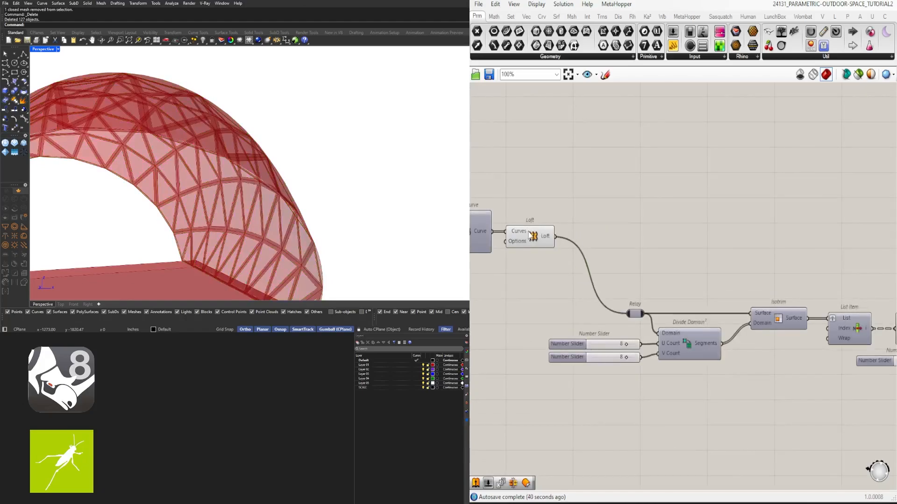
- Add an Offset Surface component beside the Loft and connect the Loft output to its Surface input
double_click(629, 242)
type("0ffset")
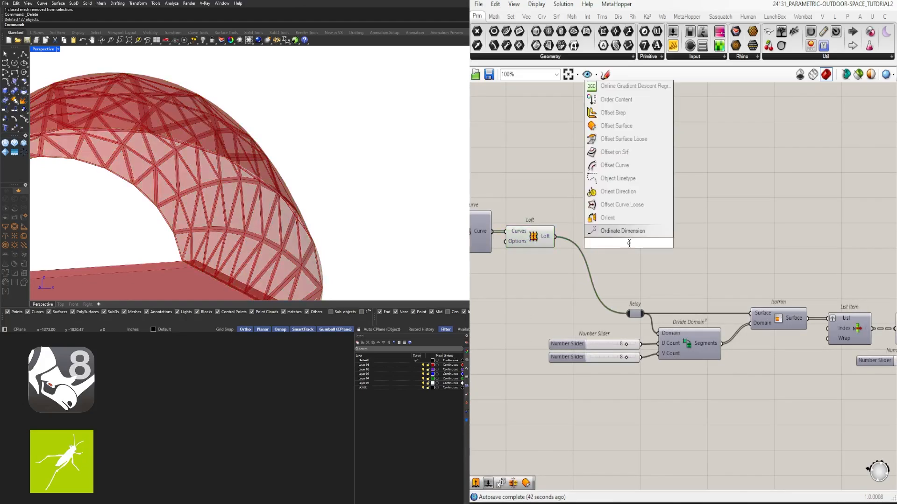
left_click(616, 187)
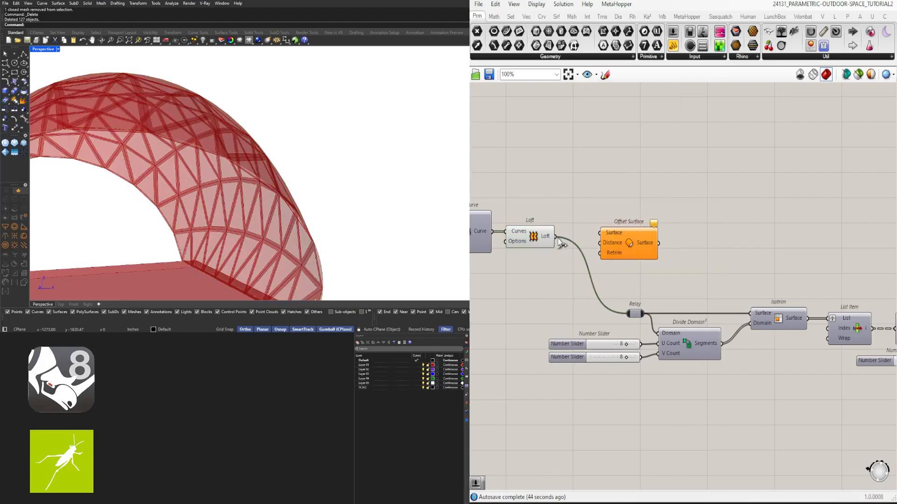
left_click_drag(560, 242, 651, 251)
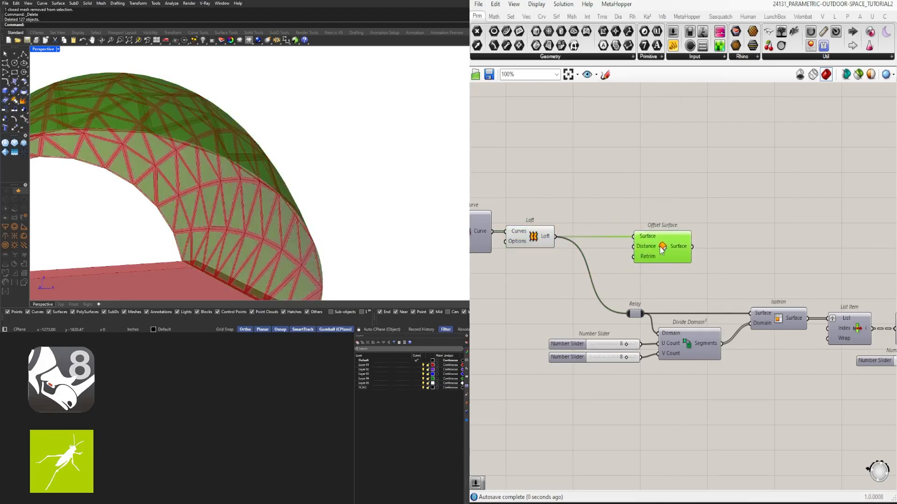
left_click(595, 217)
- Create a number slider with the value 6.5 and connect it to the Distance input of Offset Surface
double_click(531, 280)
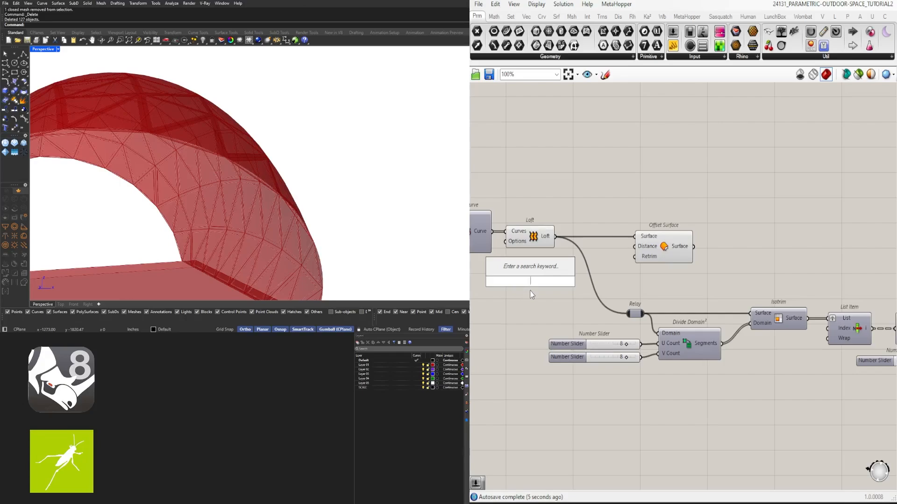
type("6.5")
key("Return")
scroll(583, 264, "up", 2)
left_click_drag(562, 293, 654, 239)
left_click(695, 250)
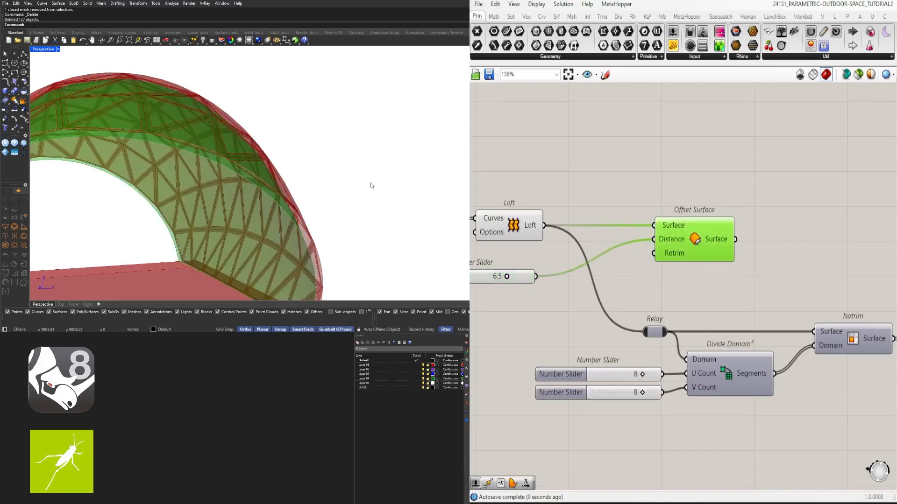
- Insert a Negative component between the 6.5 slider and the Distance input of Offset Surface to reverse the offset direction
right_click_drag(370, 184, 261, 180)
scroll(263, 181, "down", 4)
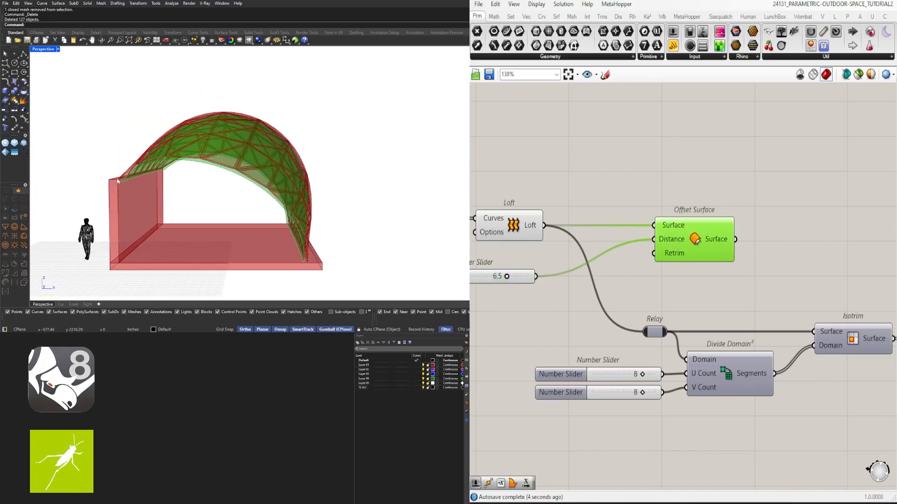
right_click_drag(500, 294, 631, 289)
left_click_drag(578, 273, 479, 270)
double_click(591, 291)
type("neg")
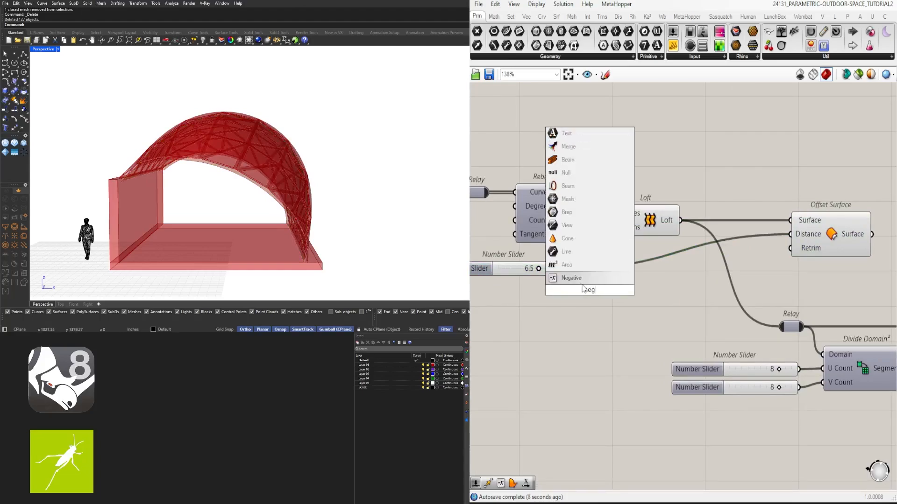
left_click(581, 281)
left_click_drag(597, 293, 646, 277)
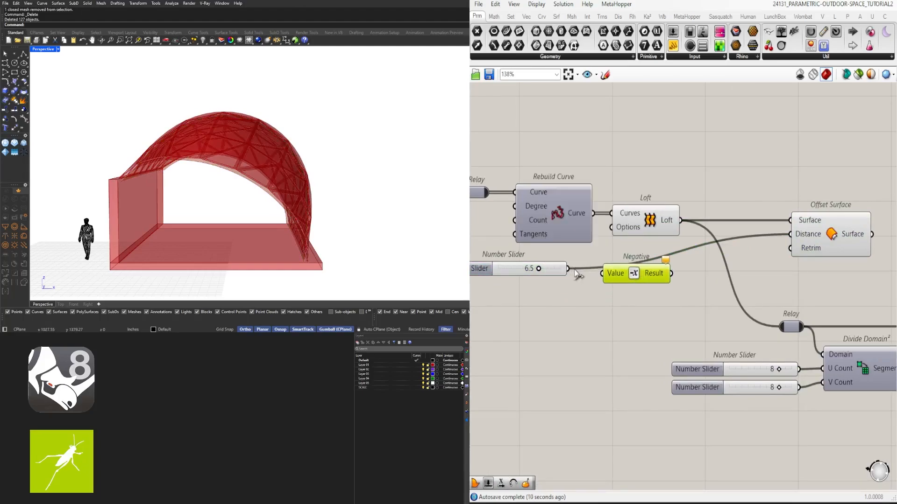
left_click_drag(568, 269, 788, 240)
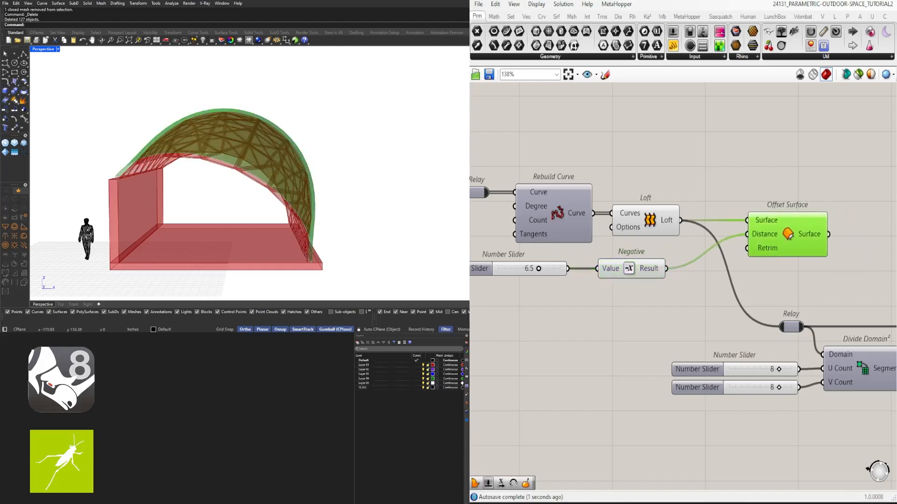
- Move the frame components, from the Surface parameter to Boundary Surfaces, closer to the Relay that feeds them
right_click_drag(707, 284, 567, 307)
scroll(574, 302, "down", 3)
left_click(686, 294)
right_click_drag(759, 306, 702, 298)
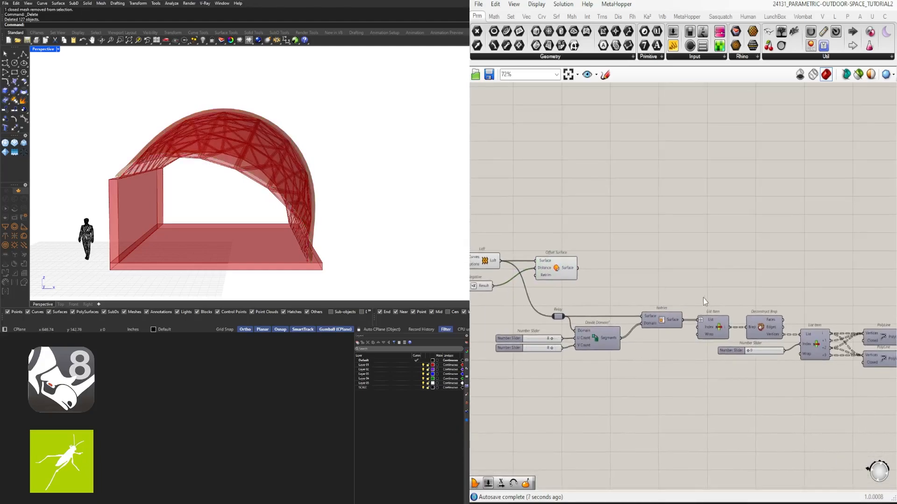
right_click_drag(644, 330, 714, 294)
scroll(621, 318, "up", 1)
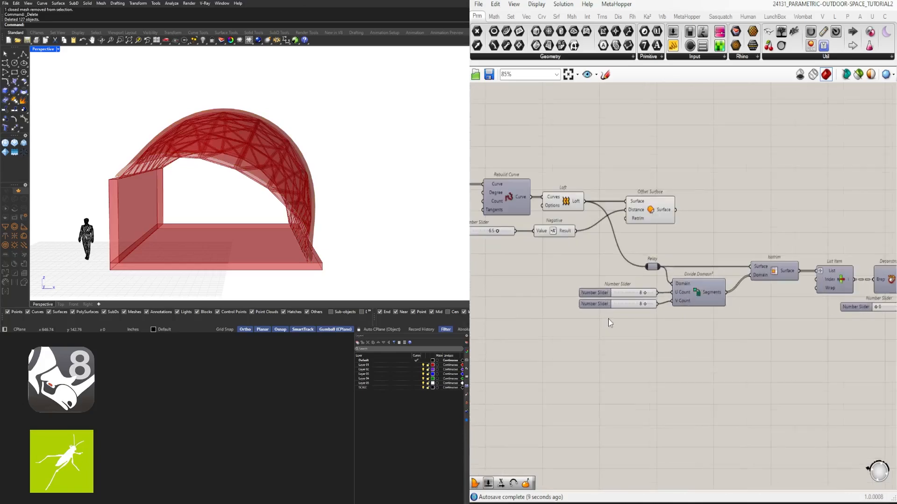
scroll(610, 331, "down", 4)
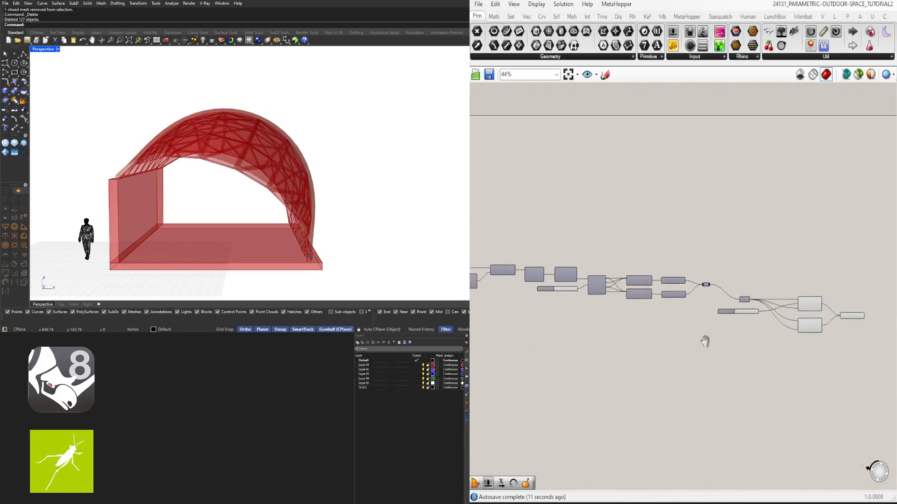
left_click_drag(865, 371, 725, 273)
scroll(752, 292, "up", 2)
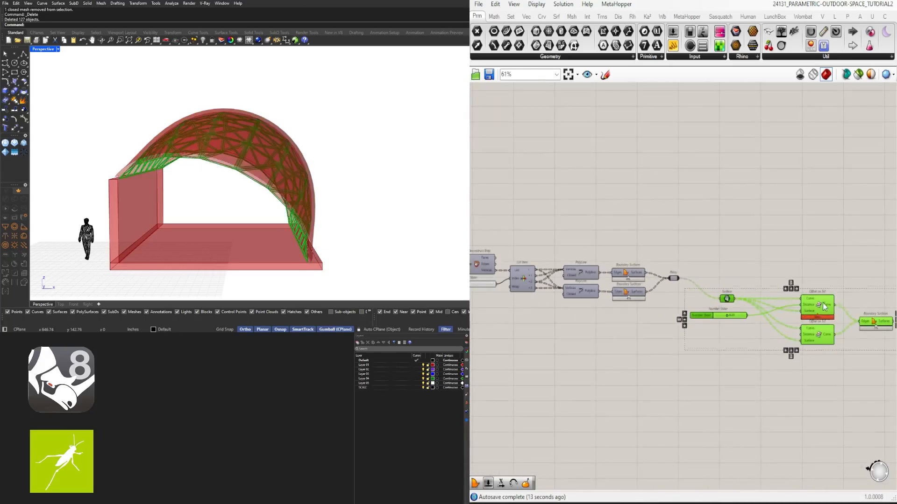
right_click_drag(823, 307, 801, 289)
left_click_drag(800, 289, 795, 291)
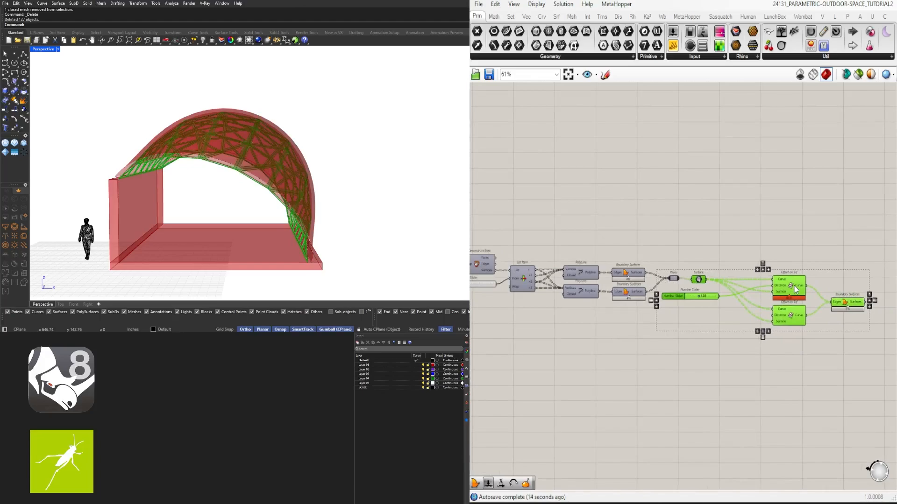
left_click(747, 250)
left_click_drag(862, 352, 784, 286)
left_click(748, 246)
scroll(749, 248, "down", 3)
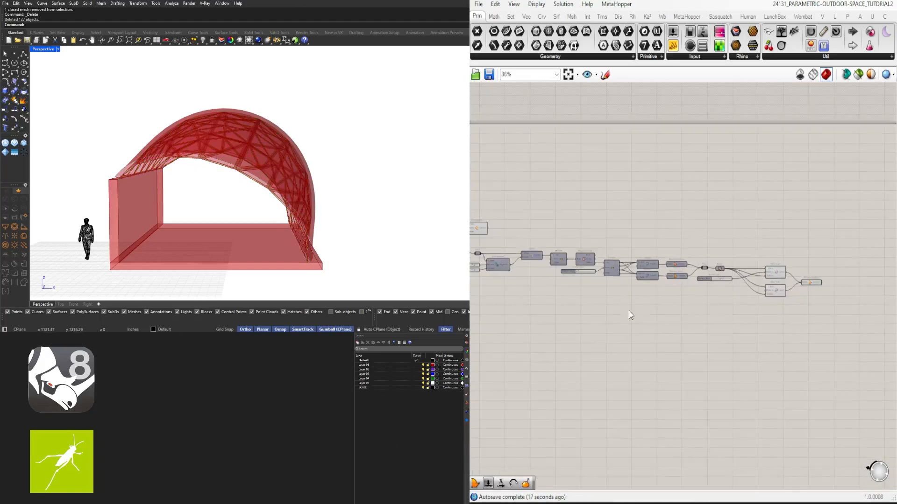
right_click_drag(639, 309, 714, 302)
scroll(555, 254, "up", 4)
scroll(541, 269, "down", 3)
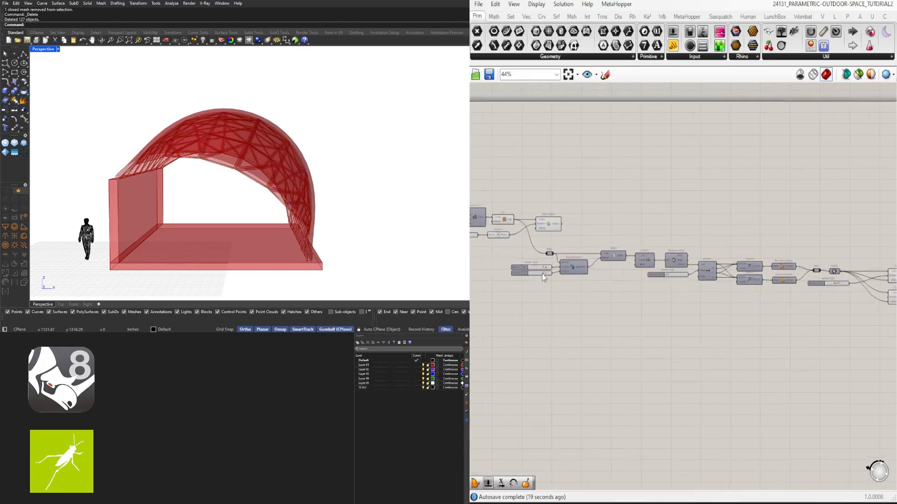
scroll(715, 301, "down", 1)
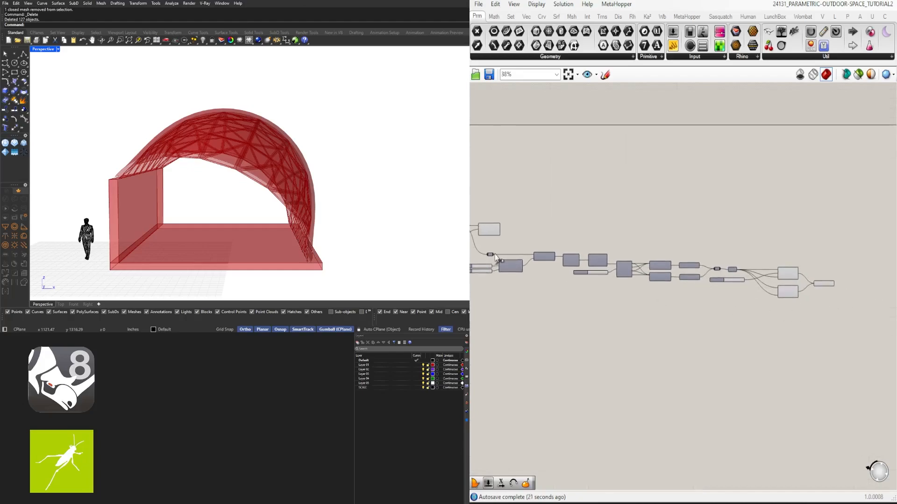
scroll(494, 279, "up", 6)
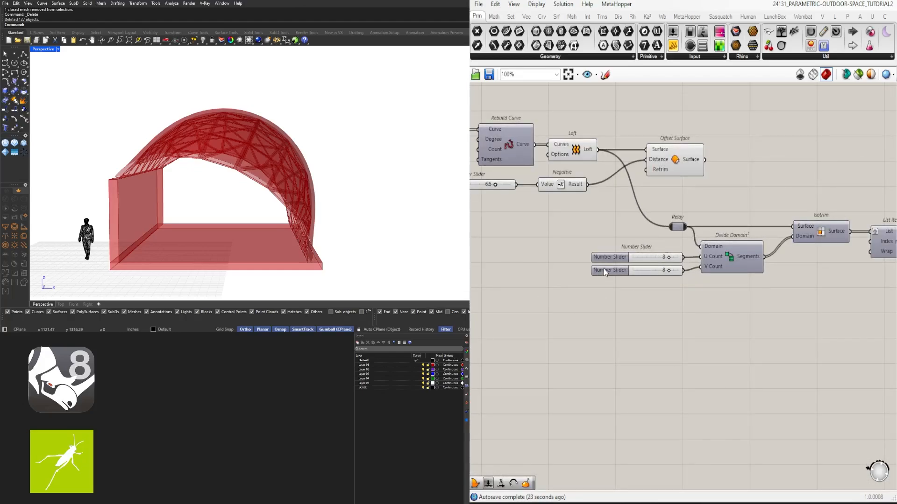
- Duplicate the frame chain, from the Relay to the final Boundary Surfaces, above the original without copying its number sliders
scroll(651, 245, "down", 8)
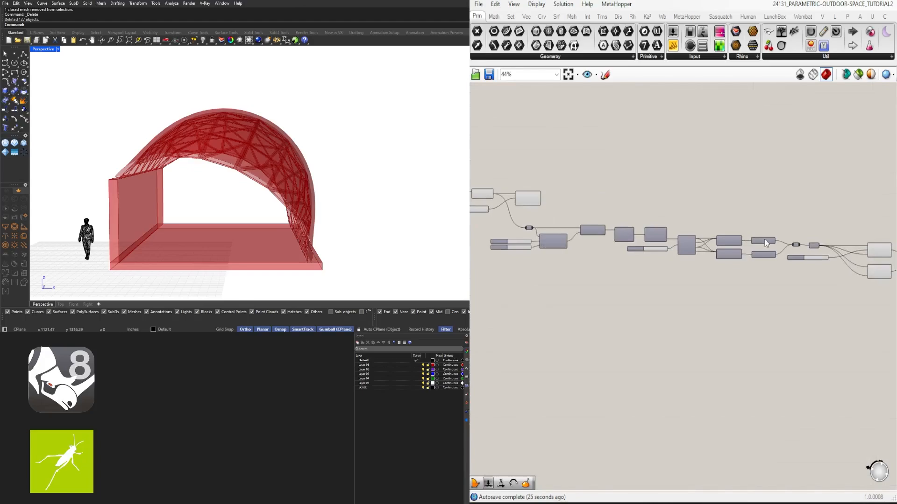
left_click_drag(840, 304, 537, 236)
scroll(543, 257, "up", 4)
scroll(558, 283, "up", 4)
left_click_drag(559, 307, 513, 249, "ctrl")
scroll(650, 280, "down", 3)
right_click_drag(805, 288, 732, 292)
scroll(732, 292, "up", 3)
left_click_drag(733, 288, 696, 267, "ctrl")
right_click_drag(790, 316, 612, 310)
scroll(614, 309, "down", 3)
right_click_drag(883, 306, 753, 302)
scroll(752, 301, "up", 3)
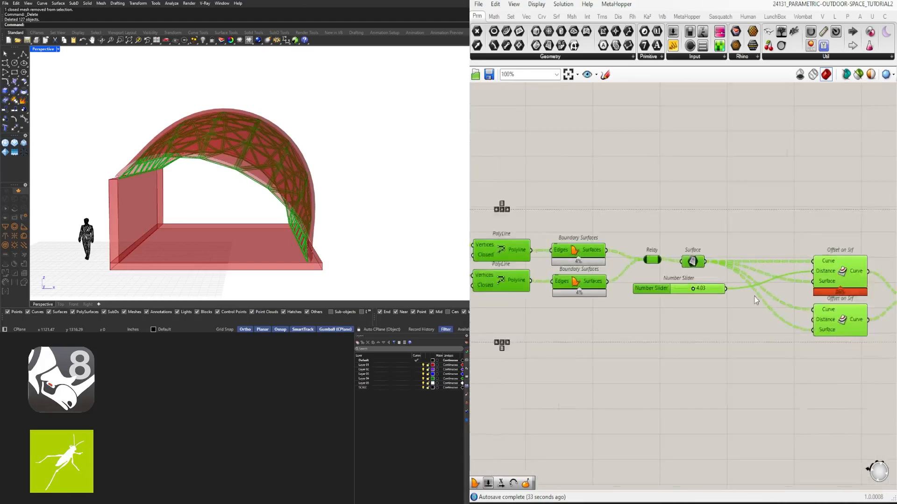
left_click_drag(723, 312, 683, 286, "ctrl")
scroll(684, 288, "down", 4)
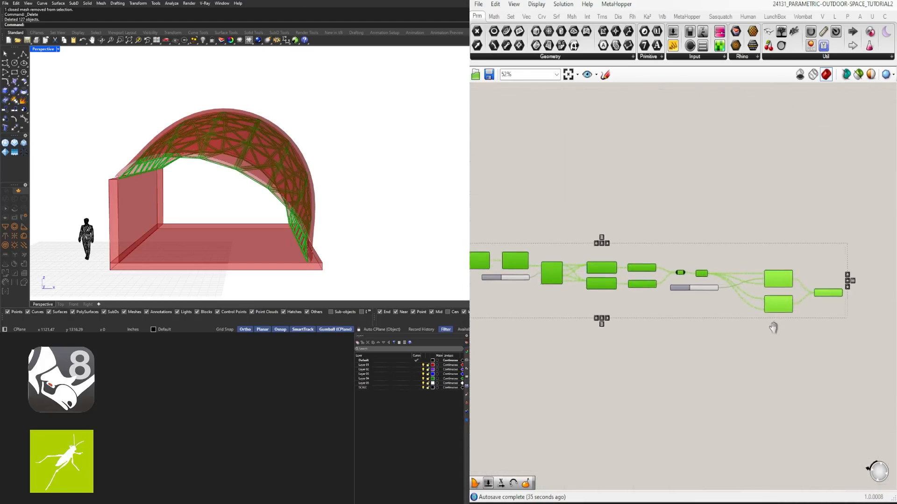
scroll(771, 306, "up", 1)
scroll(794, 308, "down", 3)
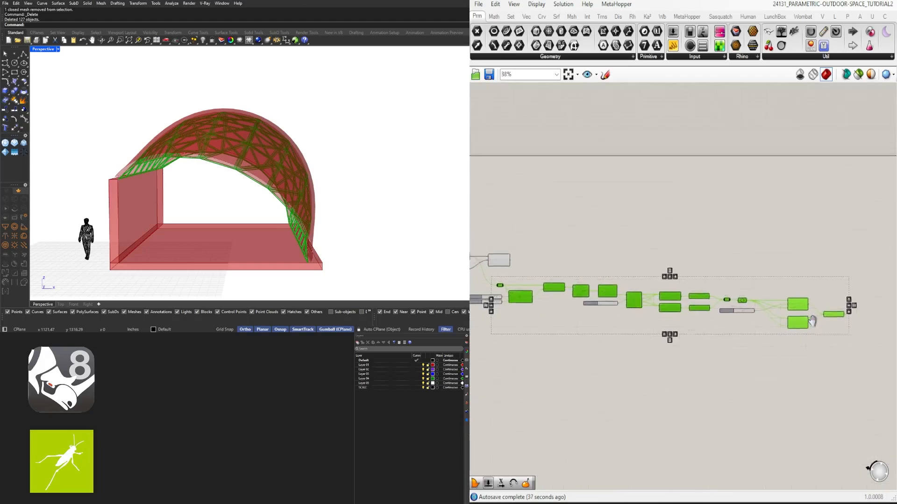
left_click_drag(809, 313, 817, 268, "alt")
left_click(594, 198)
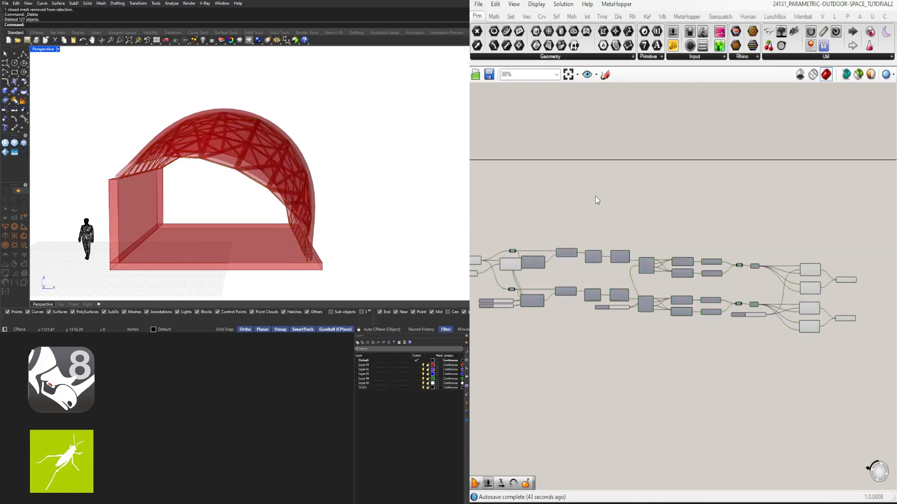
- Move both frame chains farther from Offset Surface and connect the Offset Surface output to the upper chain's Relay
scroll(822, 315, "down", 2)
left_click_drag(850, 362, 547, 238)
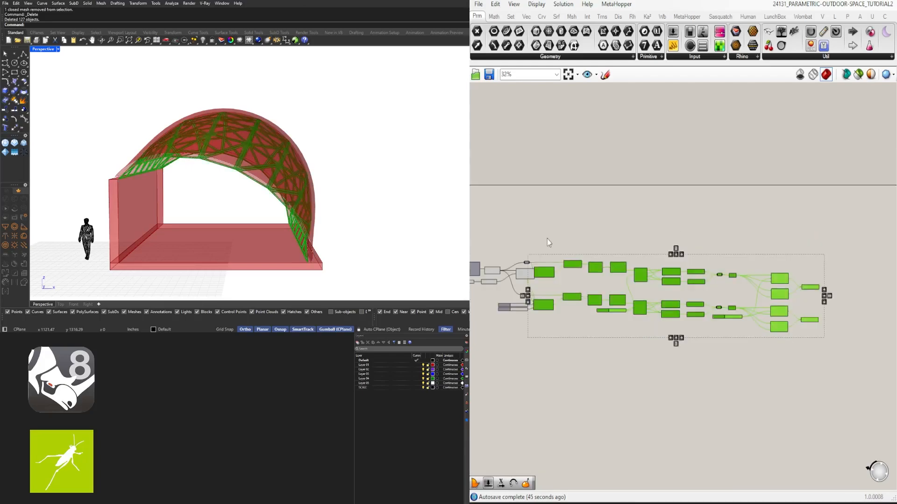
scroll(533, 262, "up", 4)
left_click_drag(537, 383, 494, 313, "shift")
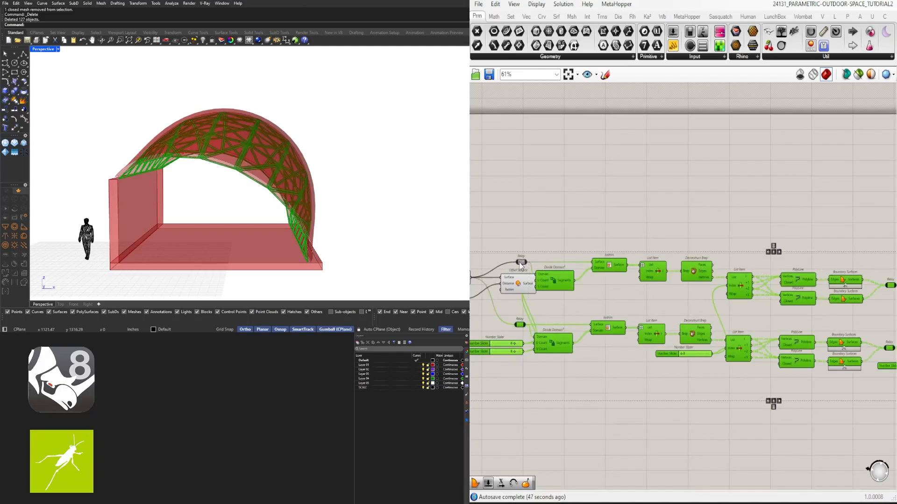
left_click_drag(554, 283, 643, 281)
left_click(617, 244)
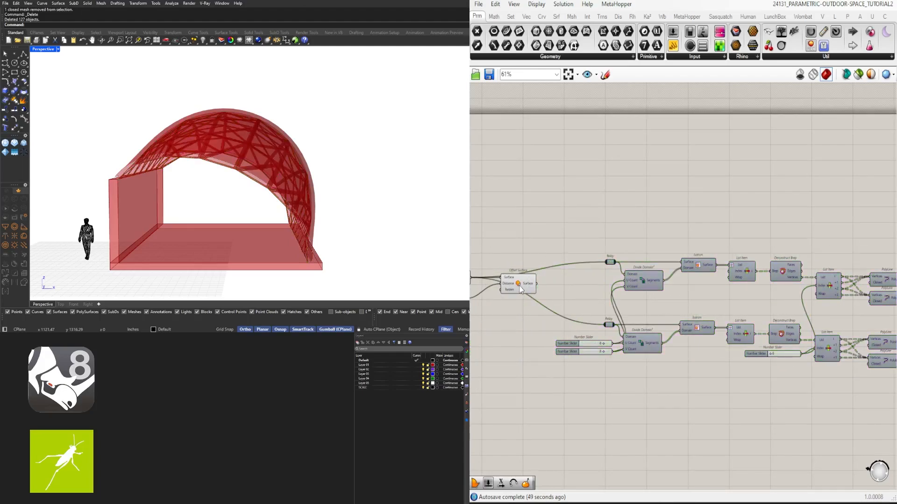
left_click_drag(521, 289, 608, 263)
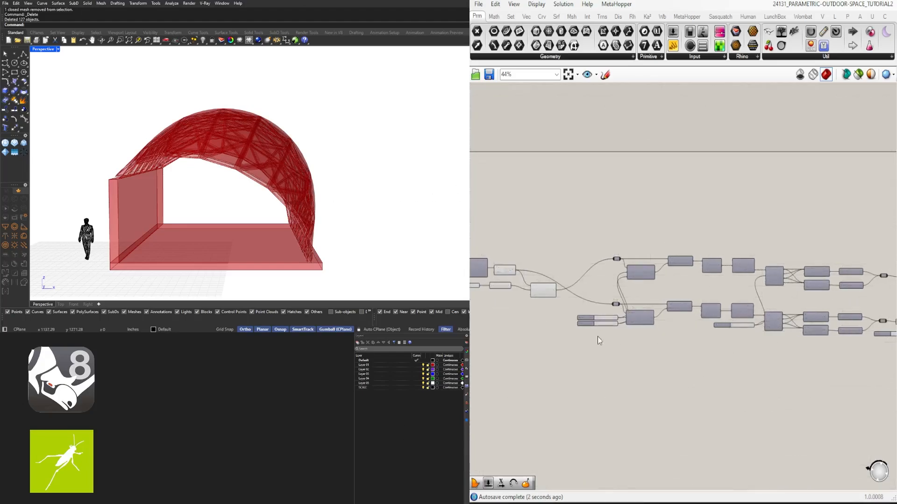
- Examine the duplicated chain component by component, from Divide Domain² to the Offset on Srf and final Boundary Surfaces components
scroll(598, 340, "up", 3)
left_click_drag(606, 332, 556, 295)
left_click(596, 265)
scroll(684, 219, "down", 1)
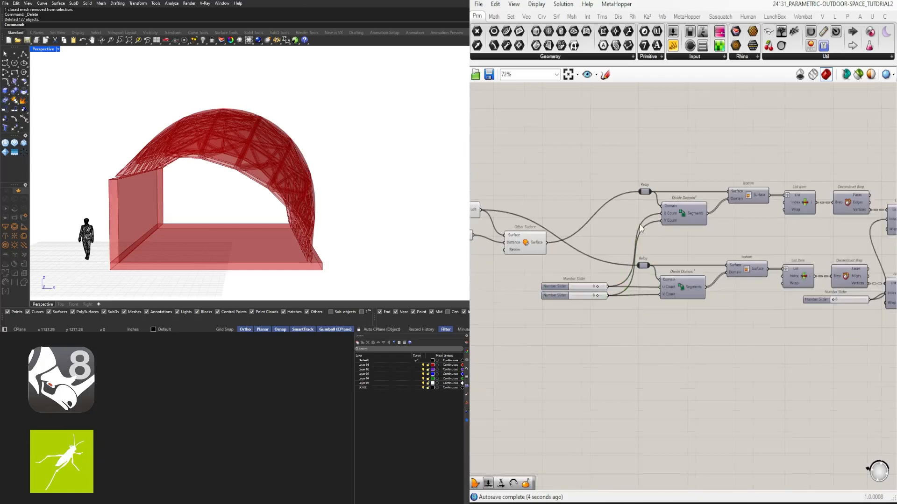
right_click_drag(680, 219, 634, 230)
right_click_drag(790, 211, 685, 215)
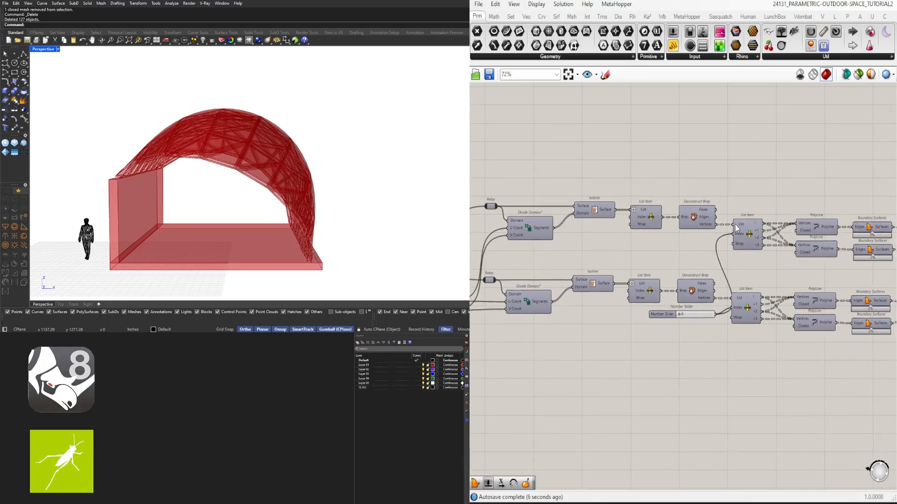
right_click_drag(827, 239, 635, 207)
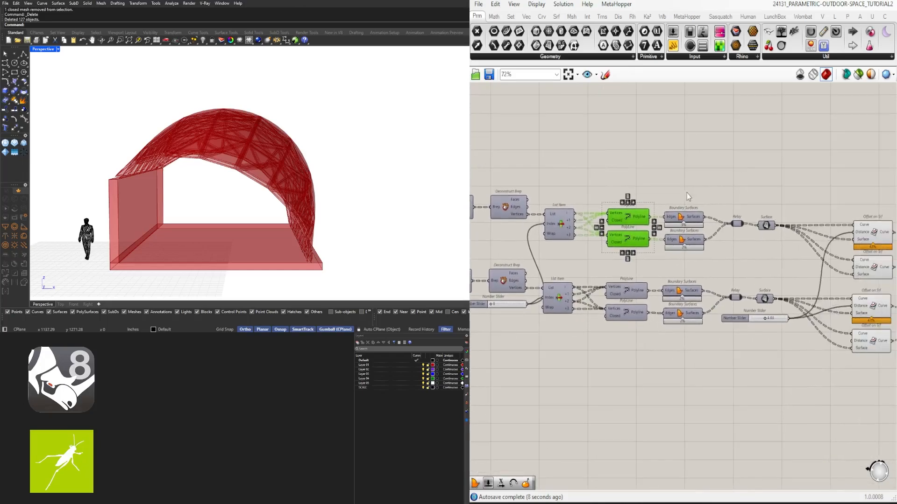
right_click_drag(791, 179, 657, 184)
left_click(738, 236)
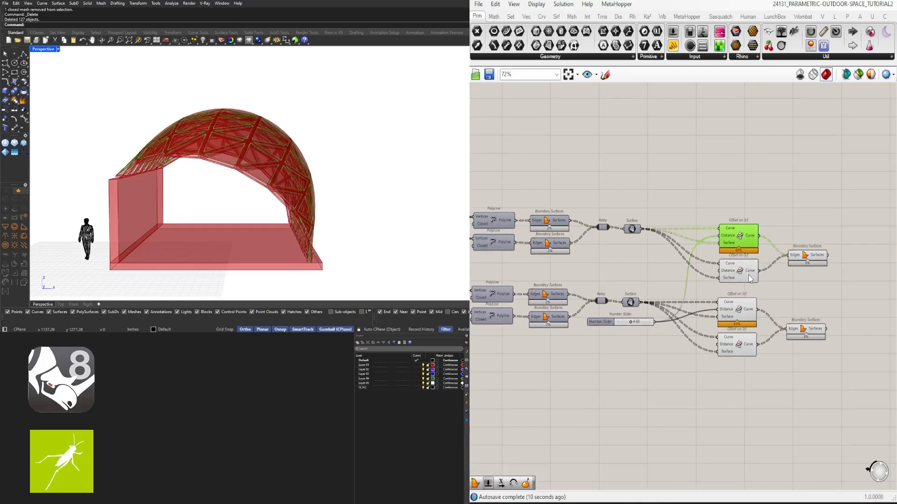
left_click(738, 271, "shift")
left_click(812, 258)
left_click(830, 237)
- Turn off the preview of the Loft, Negative and Offset Surface components
scroll(744, 230, "down", 3)
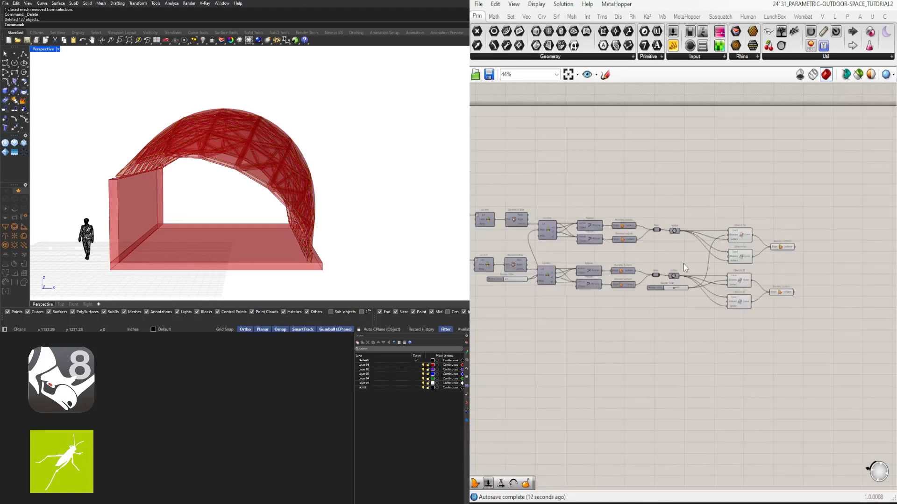
right_click_drag(606, 277, 755, 274)
scroll(544, 226, "up", 4)
left_click_drag(706, 292, 586, 202)
middle_click(618, 171)
left_click(648, 139)
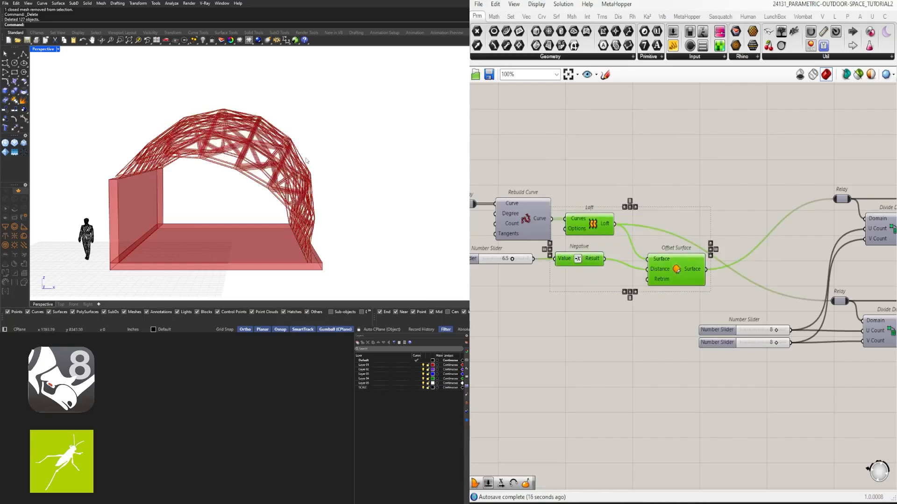
- Examine the curves from the slider-driven Offset on Srf component of each chain against the two frame layers in the viewport
right_click_drag(243, 164, 203, 166)
scroll(414, 148, "down", 3)
scroll(744, 219, "down", 4)
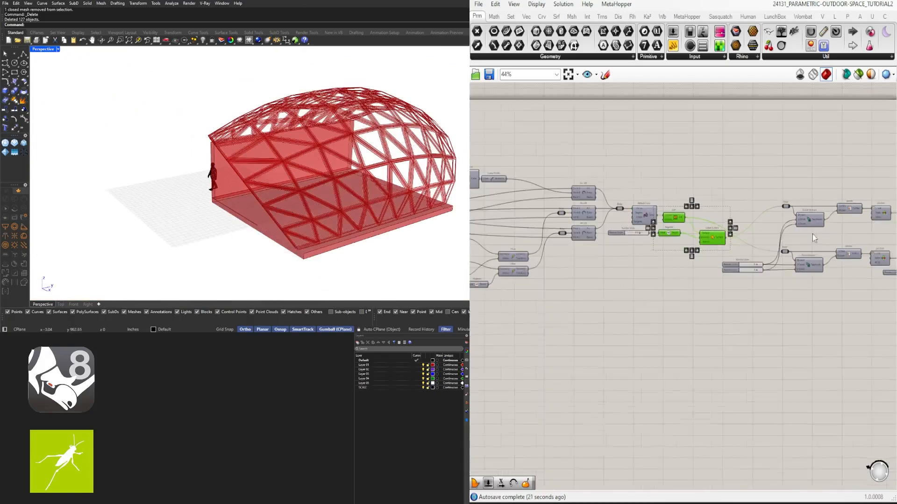
right_click_drag(814, 237, 573, 281)
scroll(781, 265, "up", 5)
right_click_drag(781, 265, 727, 231)
left_click(626, 247)
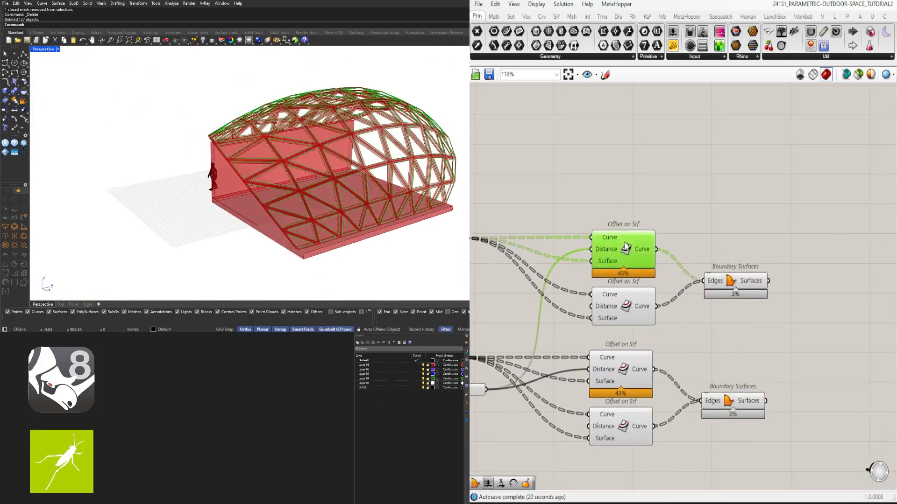
scroll(309, 206, "up", 6)
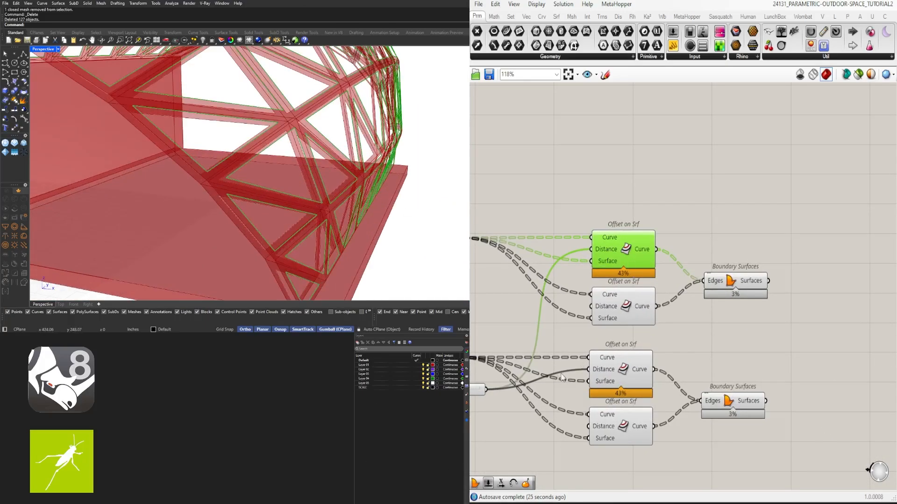
left_click(618, 371, "shift")
mouse_move(295, 234)
right_mouse_down()
mouse_move(392, 229)
mouse_move(281, 236)
right_mouse_up()
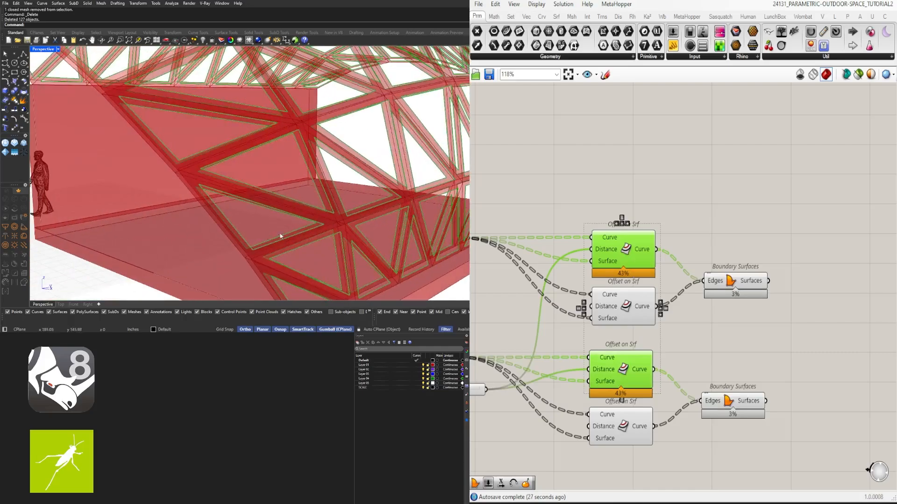
- Move the two final Boundary Surfaces farther from the Offset on Srf components and add a Loft component near them
scroll(743, 348, "down", 3)
right_click_drag(787, 360, 700, 332)
left_click_drag(734, 396, 720, 287)
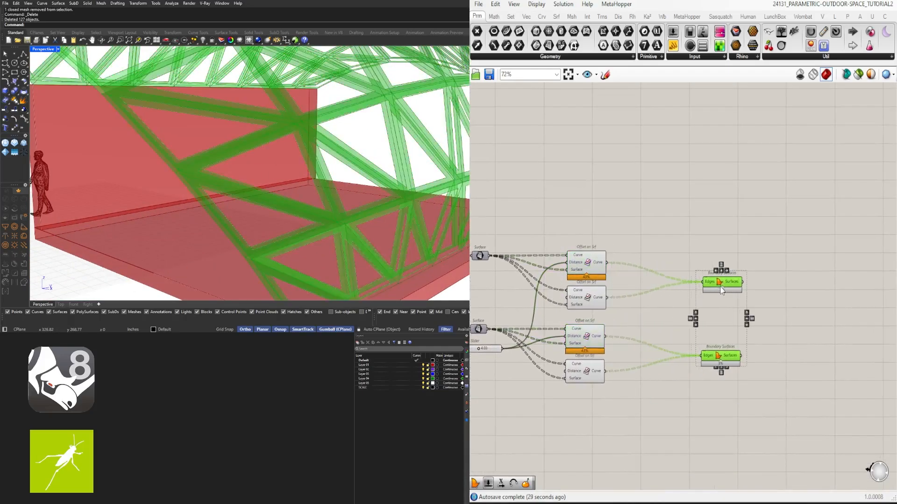
double_click(674, 247)
type("loft")
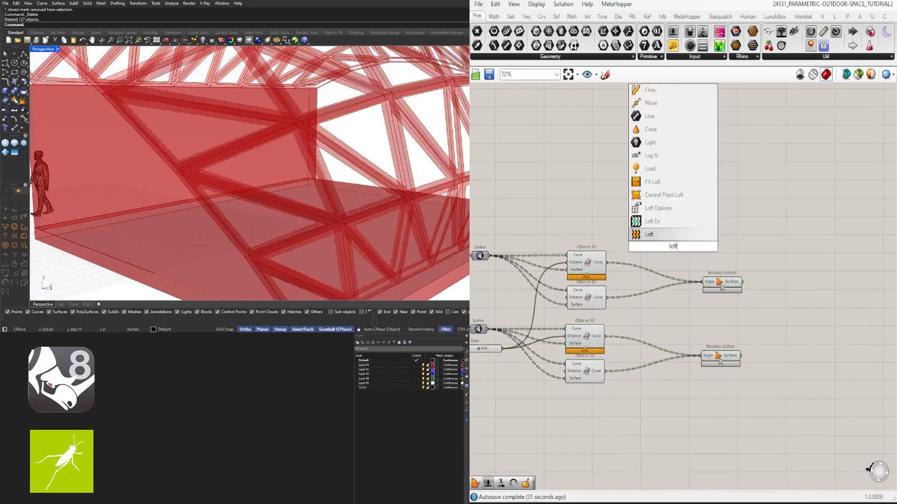
left_click(649, 234)
scroll(621, 255, "up", 2)
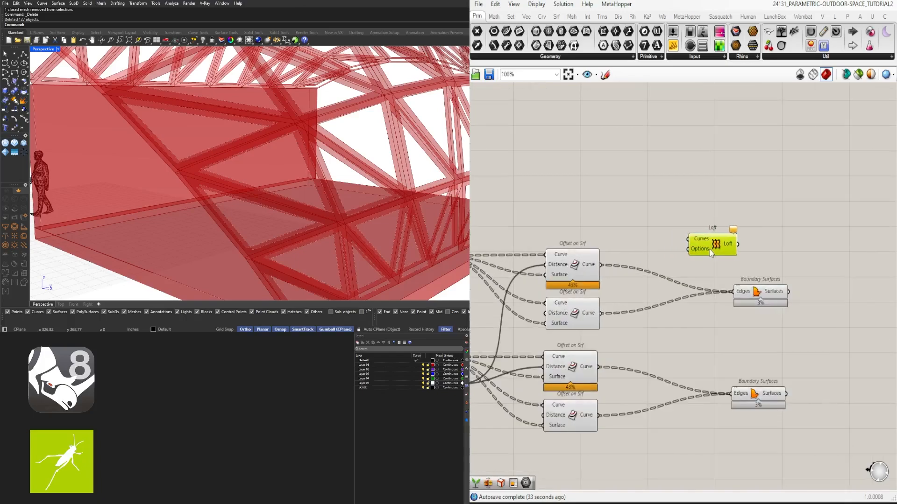
- Connect the Curve outputs of both slider-driven Offset on Srf components to the Loft's Curves input and place the Loft between the Boundary Surfaces
left_click(581, 271)
left_click(577, 377, "shift")
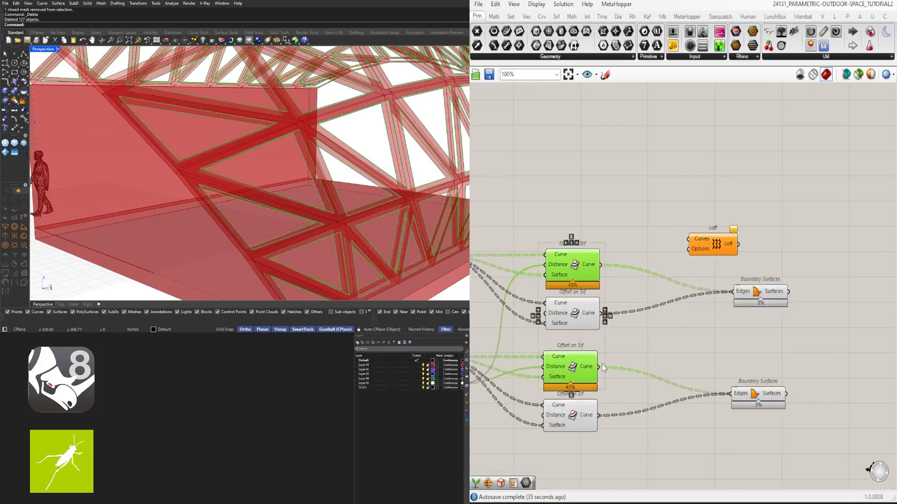
left_click(616, 238)
left_click_drag(600, 265, 690, 240)
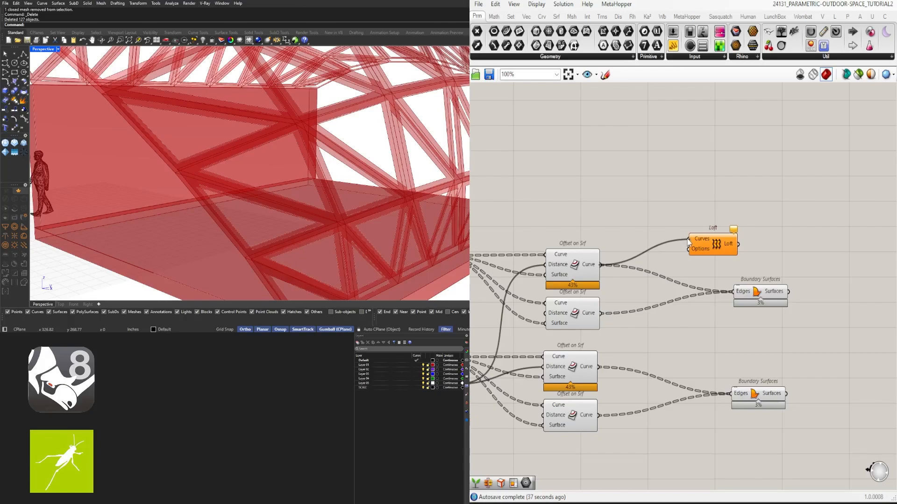
left_click_drag(598, 367, 766, 330, "shift")
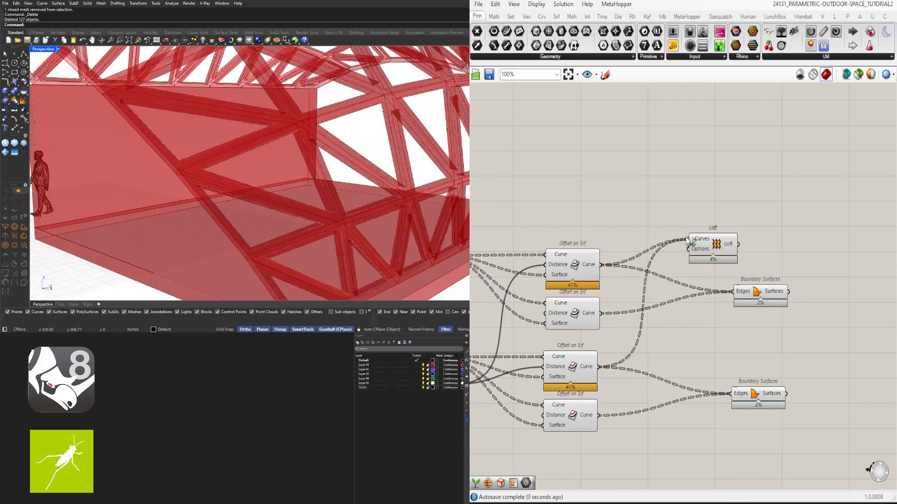
right_click_drag(290, 186, 345, 184)
- Duplicate the Loft directly below itself and line up both Boundary Surfaces with the two Lofts
left_click(775, 297)
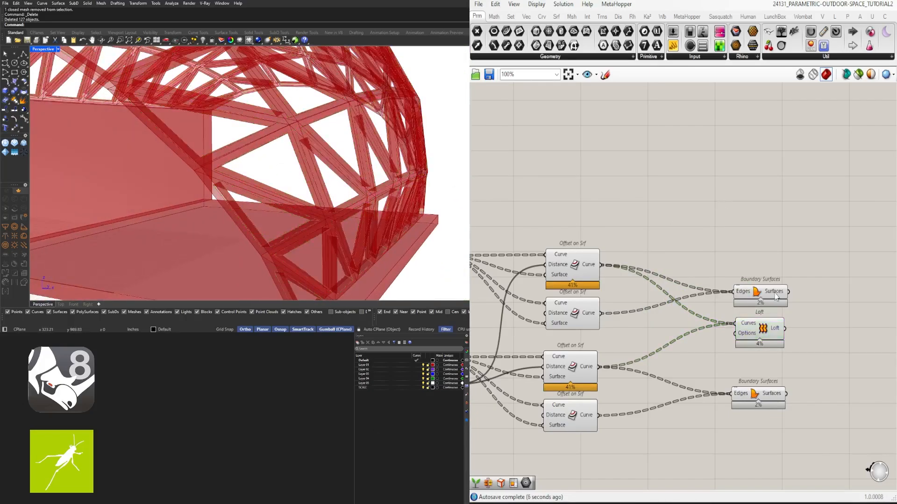
left_click_drag(793, 354, 776, 272)
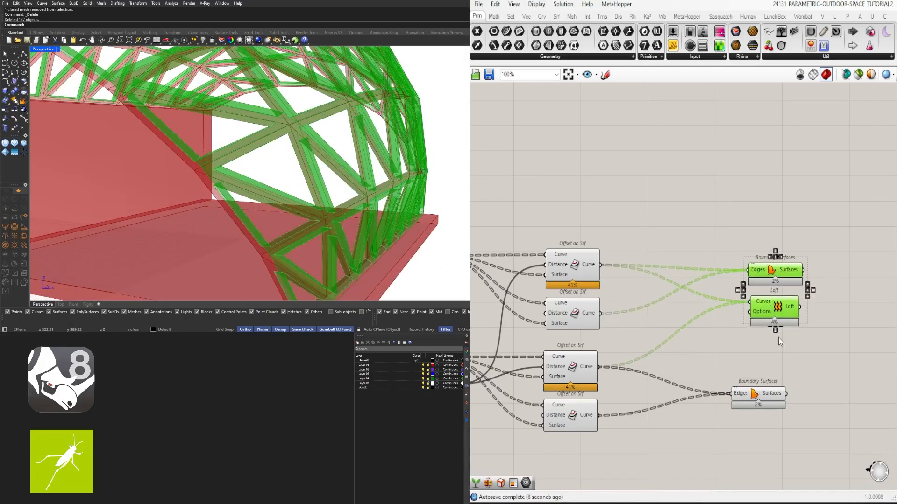
left_click(780, 338)
left_click(776, 312)
left_click_drag(776, 312, 778, 344, "alt")
left_click_drag(760, 400, 777, 400)
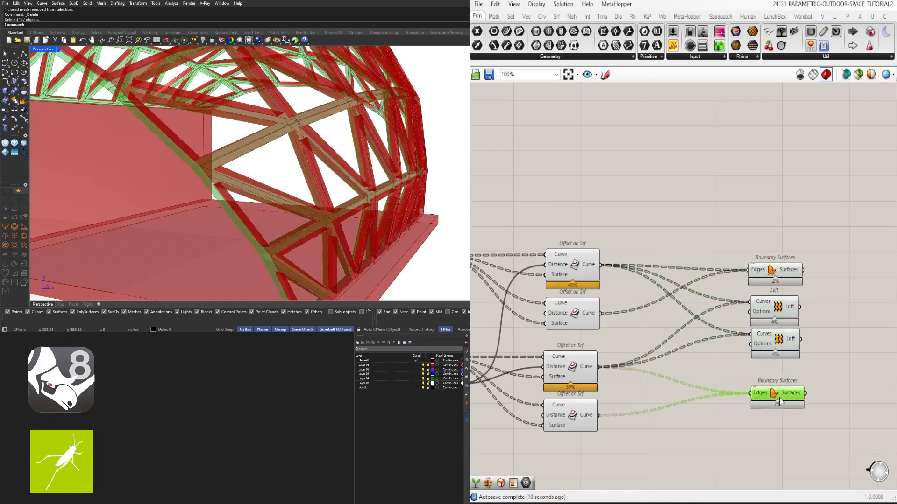
left_click(772, 375)
- Replace the duplicate Loft's Curves inputs with the Curve outputs of each chain's second Offset on Srf component
left_click(568, 315)
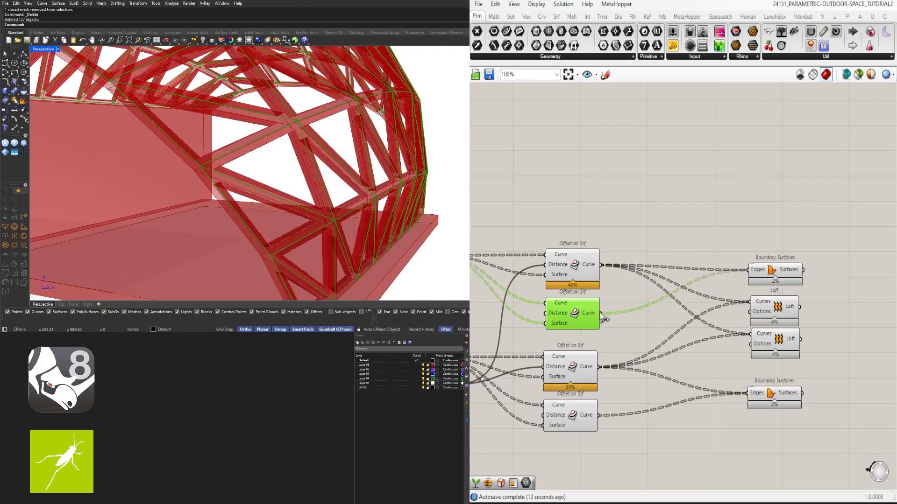
left_click_drag(602, 315, 750, 335)
left_click(832, 364)
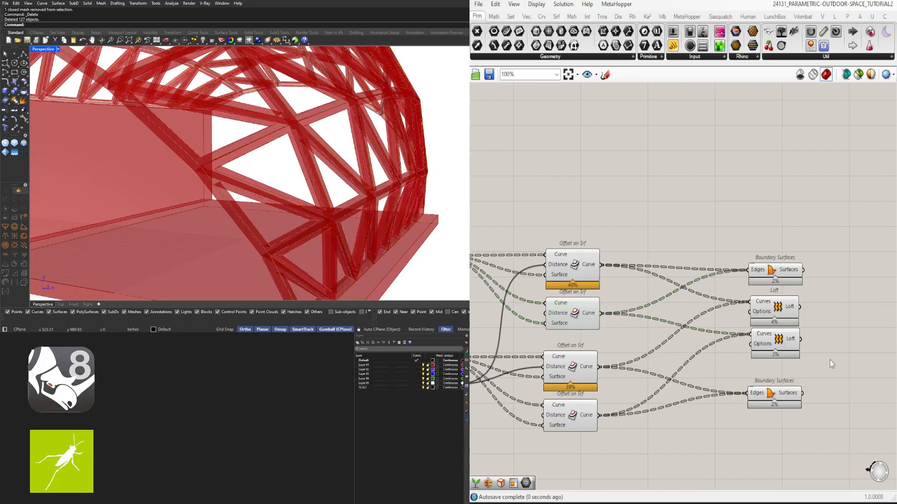
left_click_drag(782, 344, 782, 353)
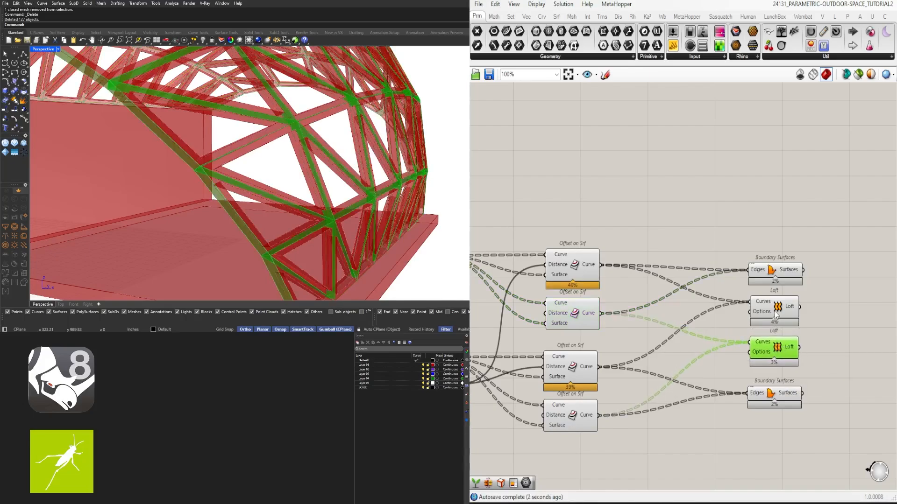
- Examine in the viewport which frame faces come from the two Boundary Surfaces and the two Loft components
left_click(778, 309, "shift")
right_click_drag(376, 211, 404, 214)
left_click(722, 209)
left_click(778, 274)
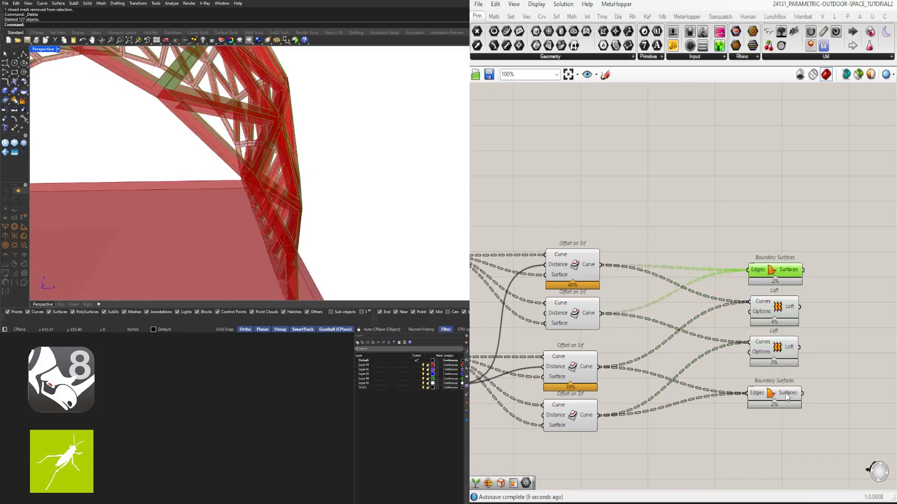
left_click(787, 393, "shift")
left_click(820, 366)
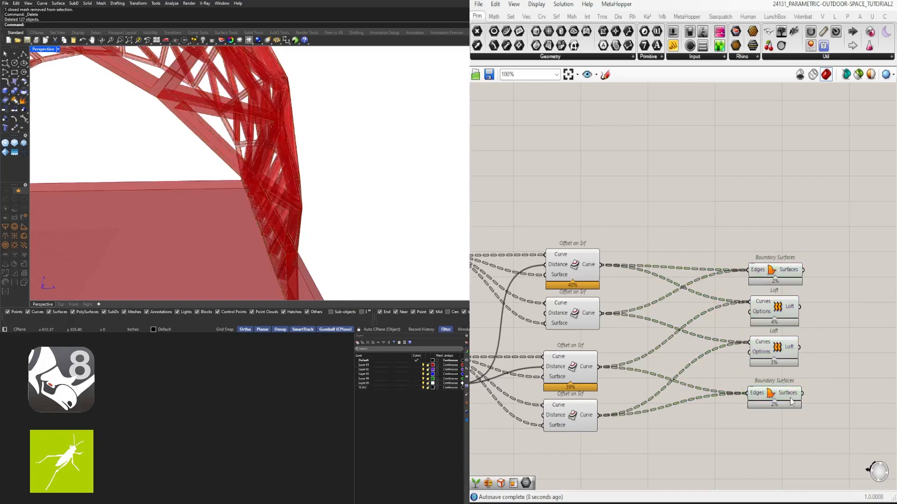
left_click(786, 394)
left_click(764, 273, "shift")
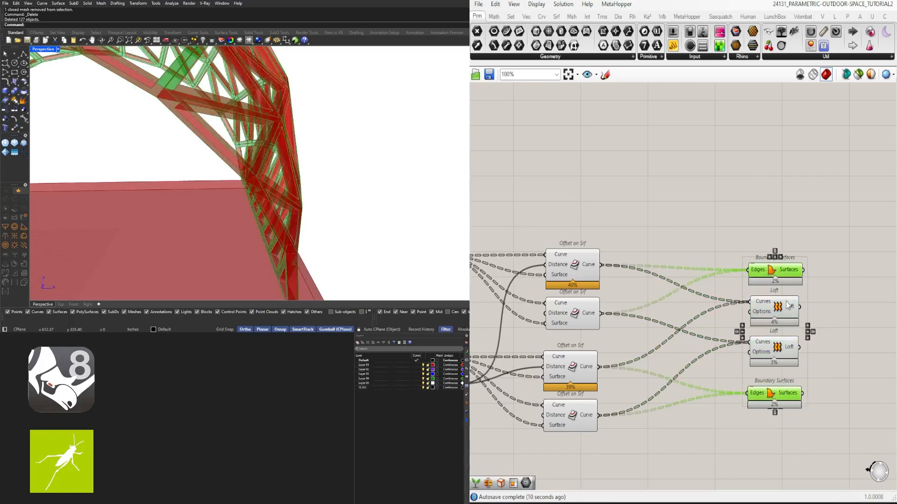
left_click(788, 306, "shift")
left_click(788, 347, "shift")
right_click_drag(357, 202, 331, 215)
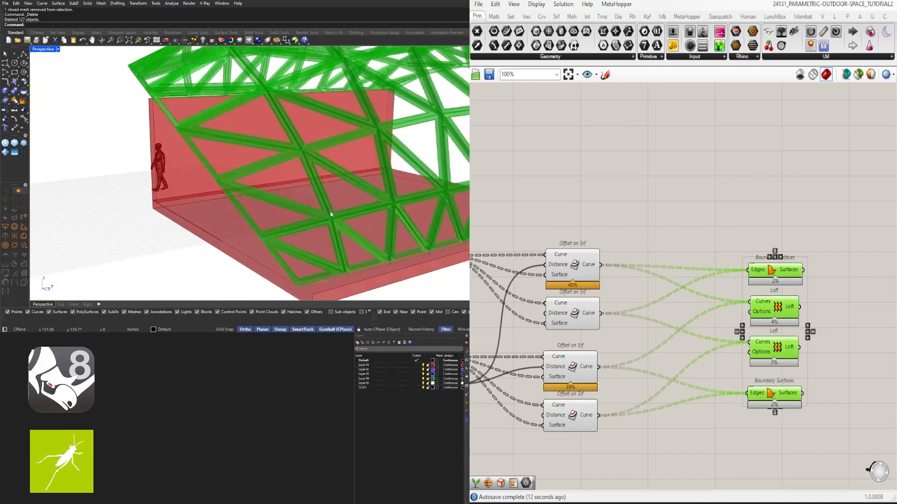
- Add a Brep Join component beside the Boundary Surfaces and Loft components
right_click_drag(833, 188, 682, 195)
left_click(685, 280)
scroll(689, 340, "up", 1)
double_click(703, 345)
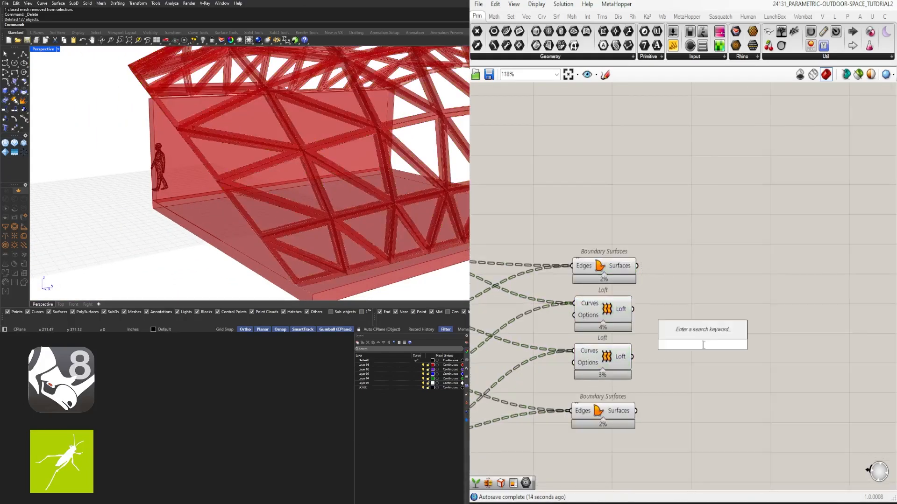
type("join")
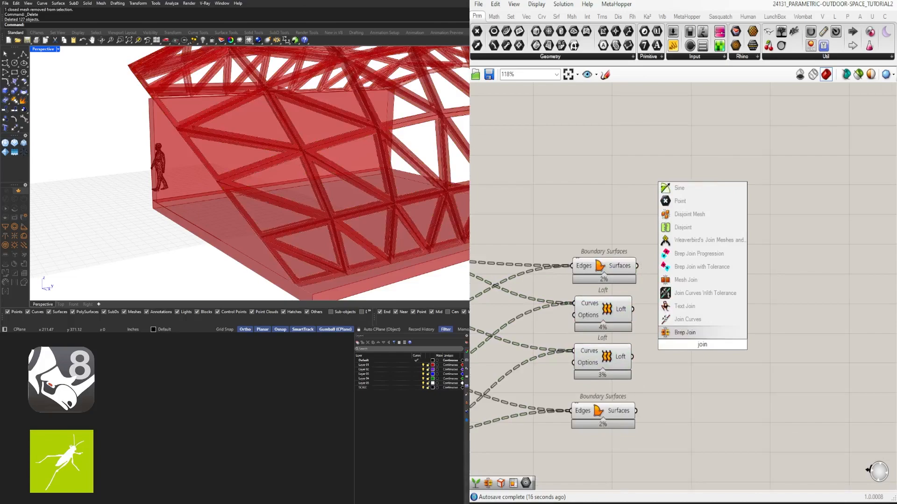
left_click(677, 333)
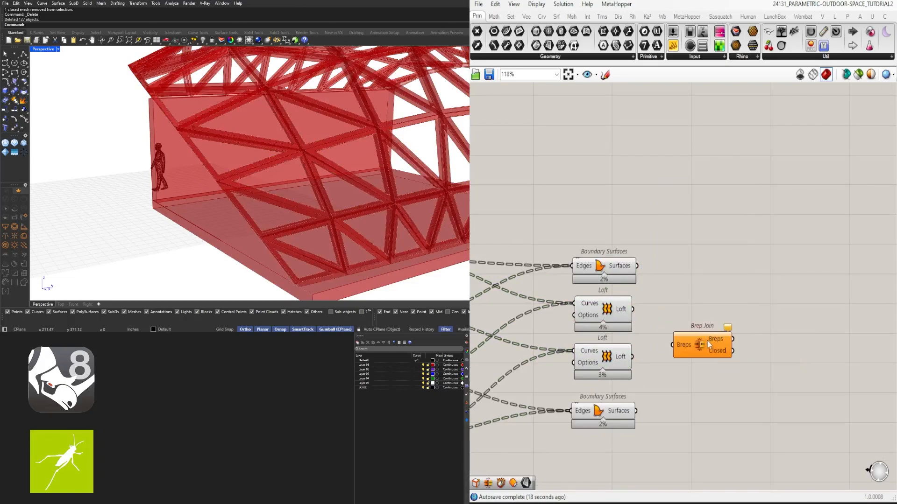
left_click(663, 267)
left_click(625, 265)
left_click(651, 274)
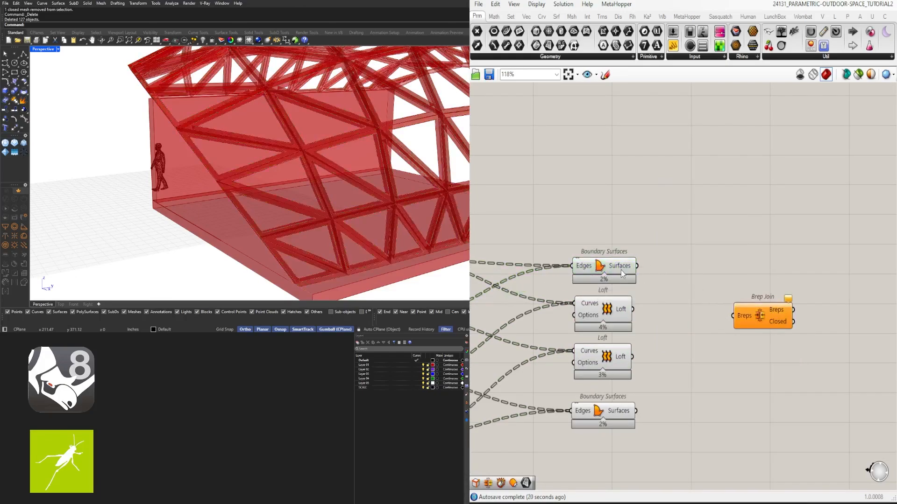
- Connect the outputs of both Boundary Surfaces and both Lofts to the Brep Join's Breps input and move the Brep Join closer to them
scroll(620, 271, "down", 2)
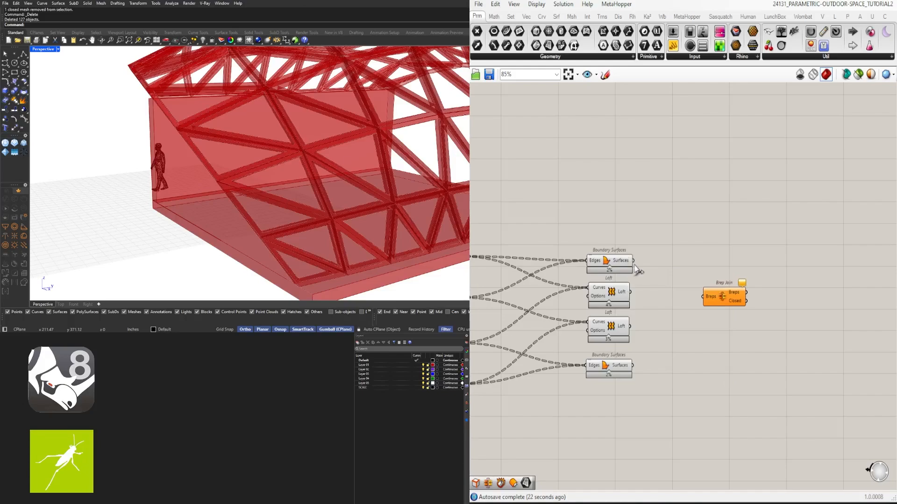
left_click_drag(635, 265, 702, 299)
left_click_drag(630, 292, 699, 304, "shift")
left_click_drag(658, 350, 704, 299, "shift")
left_click_drag(735, 293, 720, 304)
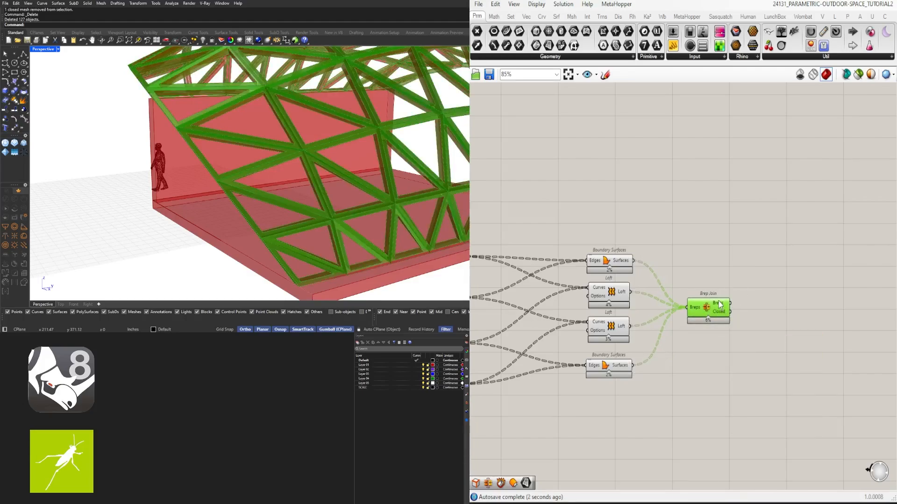
scroll(284, 130, "down", 4)
right_click_drag(284, 129, 248, 163, "shift")
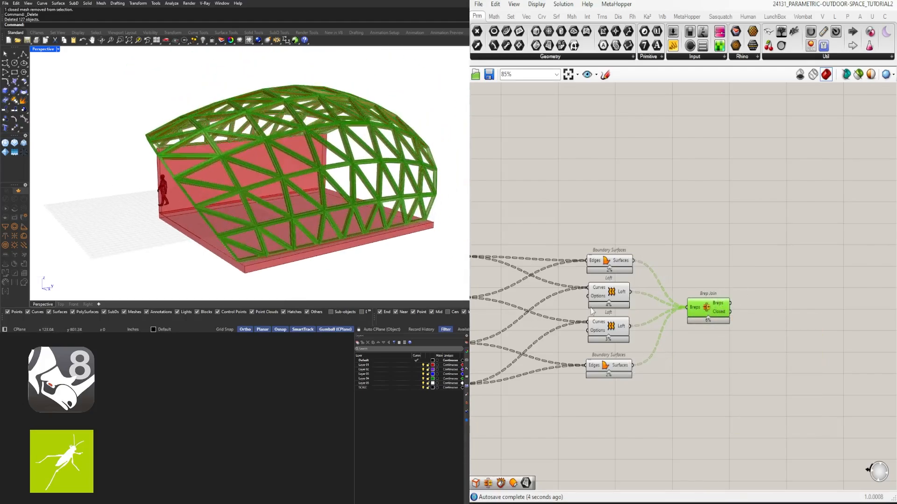
- Hide the previews of the four Offset on Srf components, both Boundary Surfaces and both Lofts
right_click_drag(660, 361, 754, 315)
scroll(754, 316, "down", 2)
left_click_drag(754, 353, 578, 200)
middle_click(611, 186)
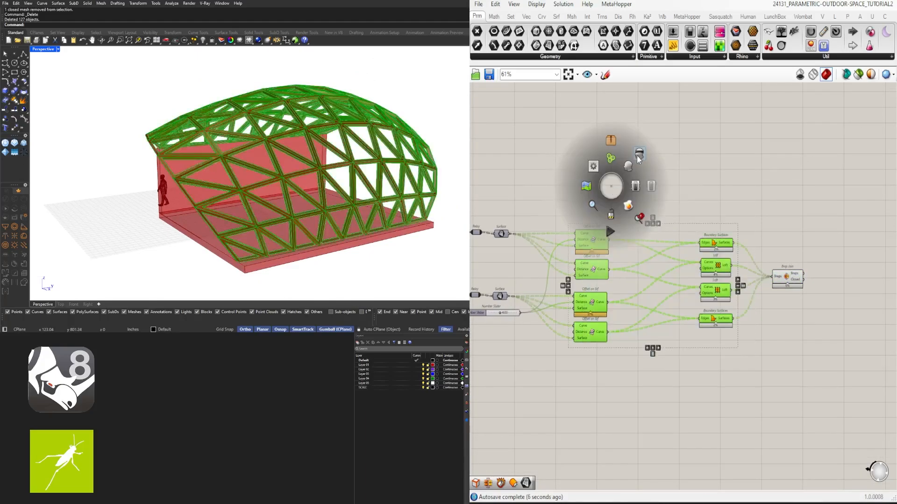
left_click(639, 157)
left_click_drag(818, 359, 653, 249)
scroll(713, 253, "up", 2)
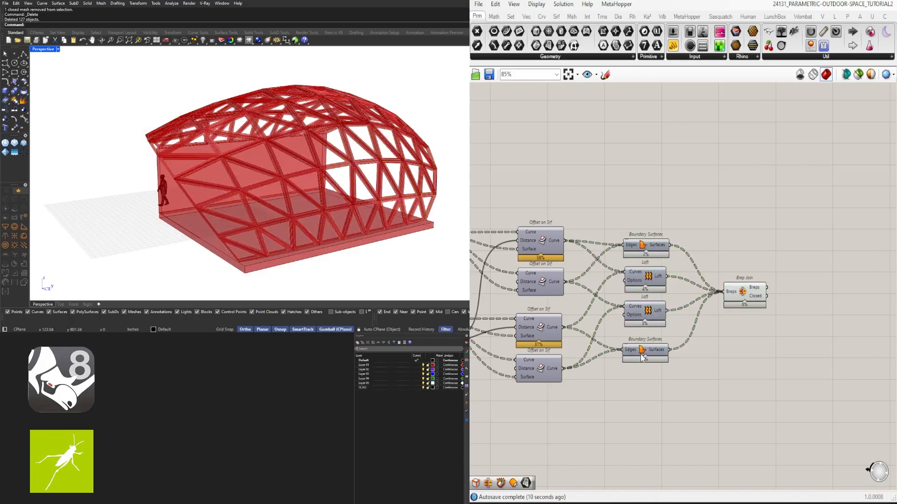
- Space the two Boundary Surfaces and two Lofts evenly in their column and centre the Brep Join beside them
left_click_drag(642, 358, 642, 379)
left_click_drag(591, 190, 691, 425)
left_click(647, 390)
left_click(707, 337)
left_click_drag(737, 306, 740, 319)
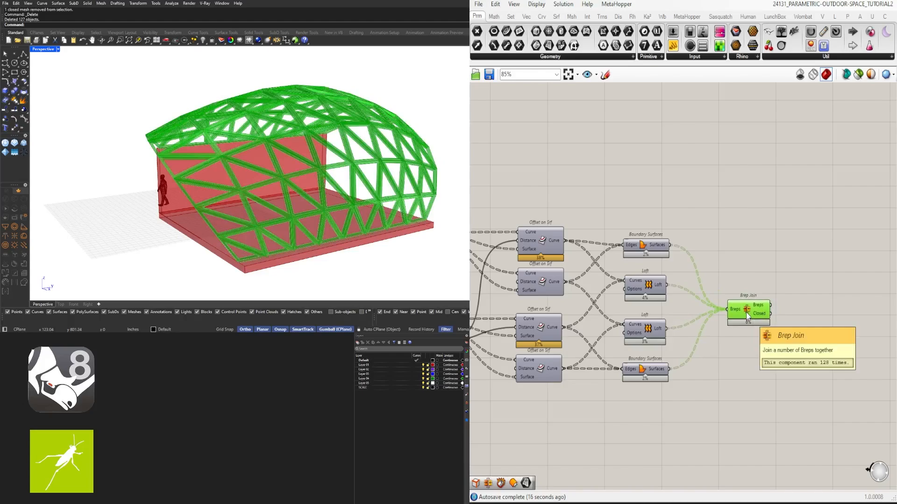
- Bake the Brep Join's frame into Rhino and select individual triangular frames to check that they are closed polysurfaces
middle_click(746, 312)
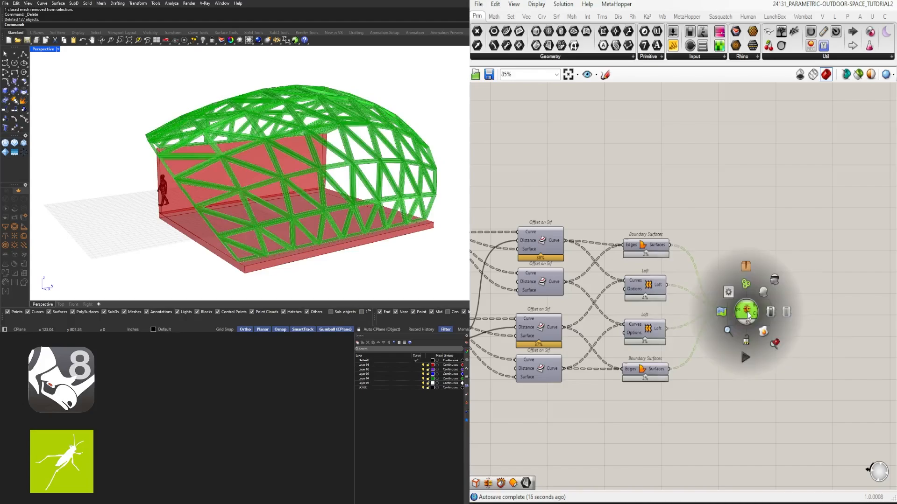
left_click(764, 333)
scroll(230, 180, "up", 2)
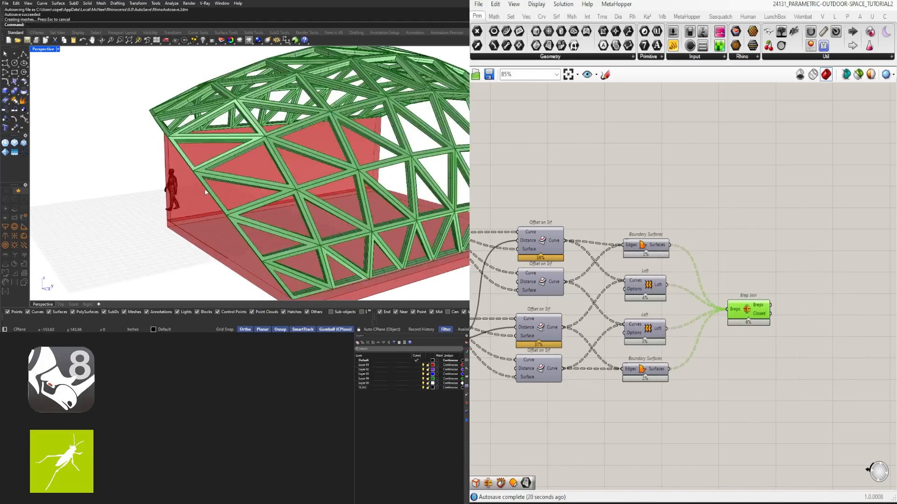
left_click(233, 178)
scroll(235, 164, "up", 3)
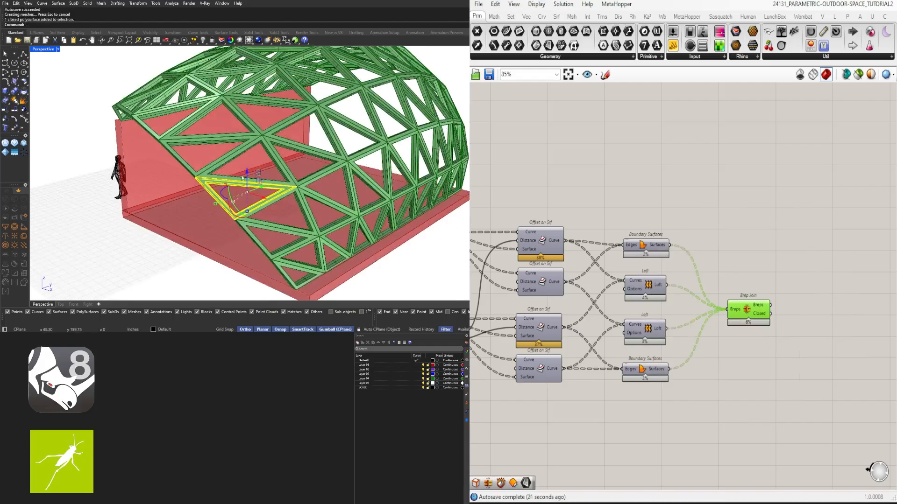
left_click(293, 149)
left_click(284, 128)
right_click_drag(299, 138, 343, 161)
scroll(271, 156, "up", 4)
left_click(256, 142)
scroll(269, 141, "down", 5)
- Delete all the baked triangular frame pieces from the Rhino model
left_click(704, 220)
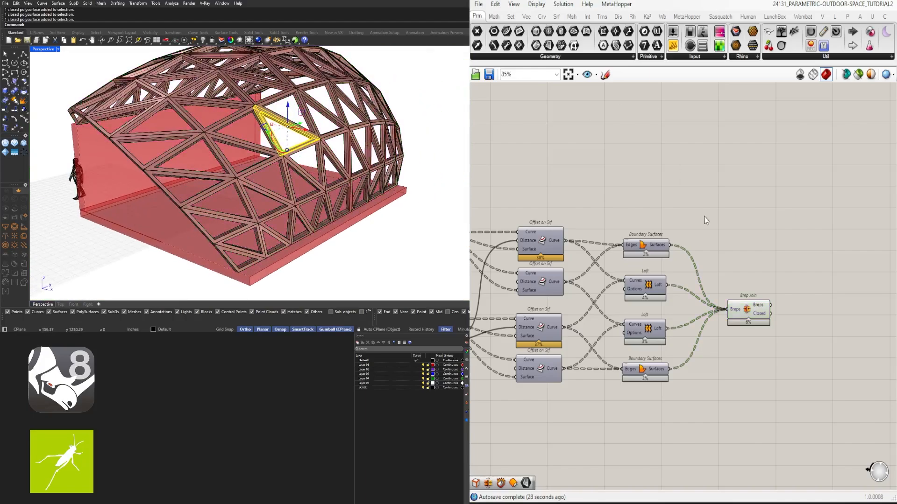
scroll(716, 233, "down", 1)
left_click_drag(741, 300, 747, 301)
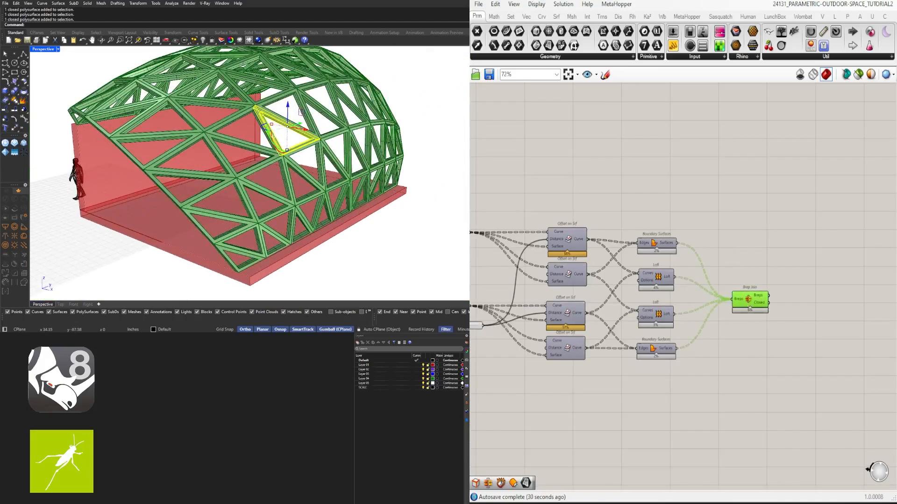
left_click(207, 284)
scroll(205, 280, "down", 5)
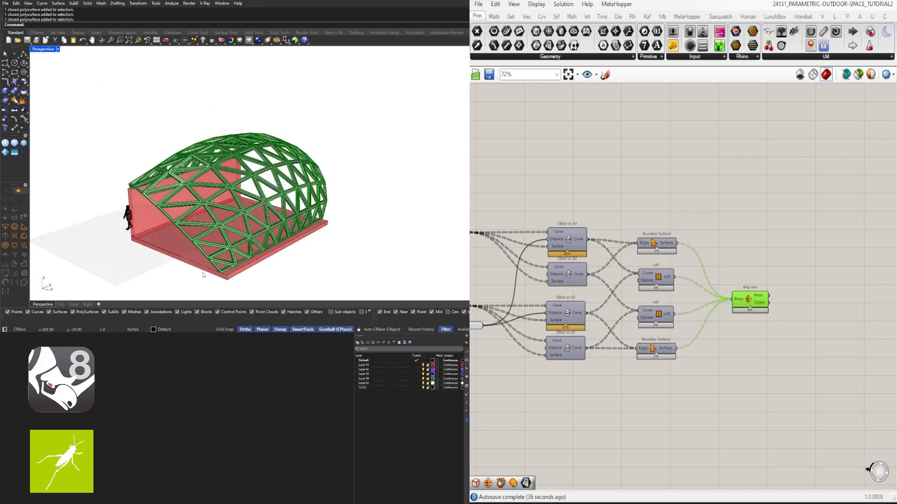
right_click_drag(203, 274, 261, 229)
scroll(121, 177, "down", 2)
right_click_drag(114, 175, 135, 158)
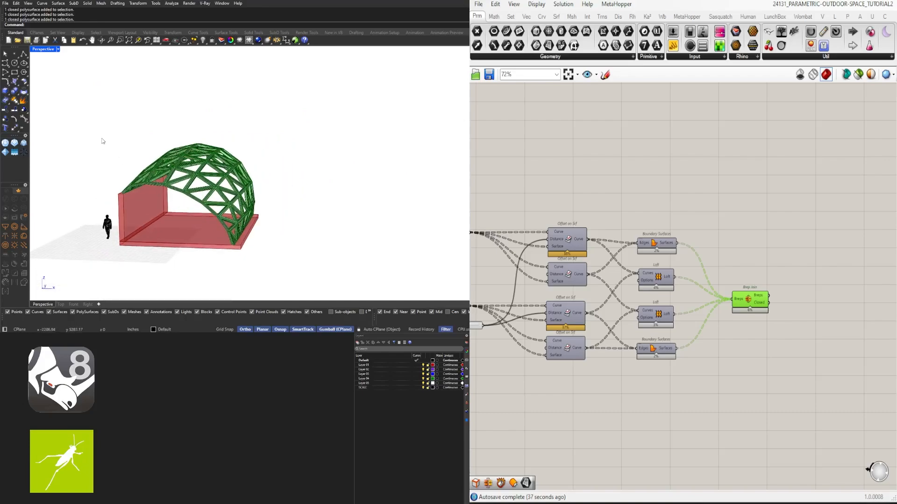
left_click_drag(118, 146, 271, 277)
left_click(143, 147)
left_click_drag(116, 133, 249, 258)
key("Delete")
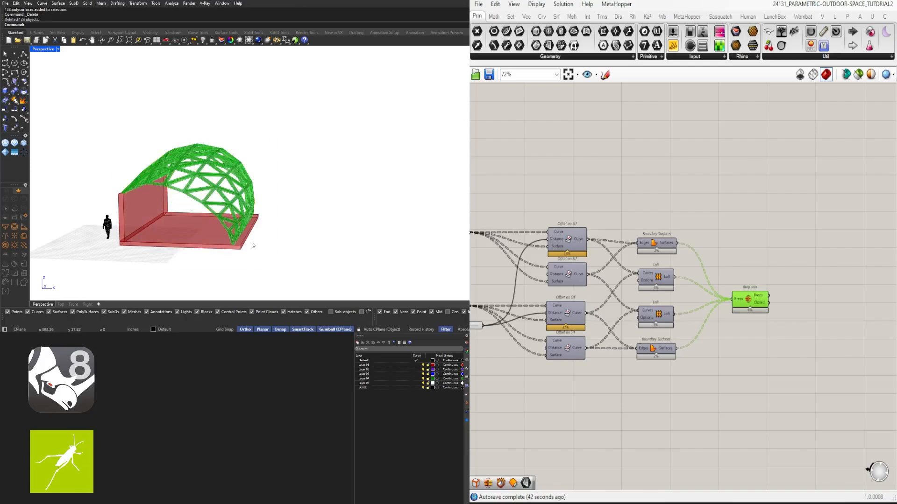
- Set the Number Slider that feeds the Offset Surface distance through the Negative component to 8
right_click_drag(671, 258, 802, 231)
left_click(482, 243)
right_click_drag(477, 244, 747, 271)
right_click_drag(533, 264, 774, 258)
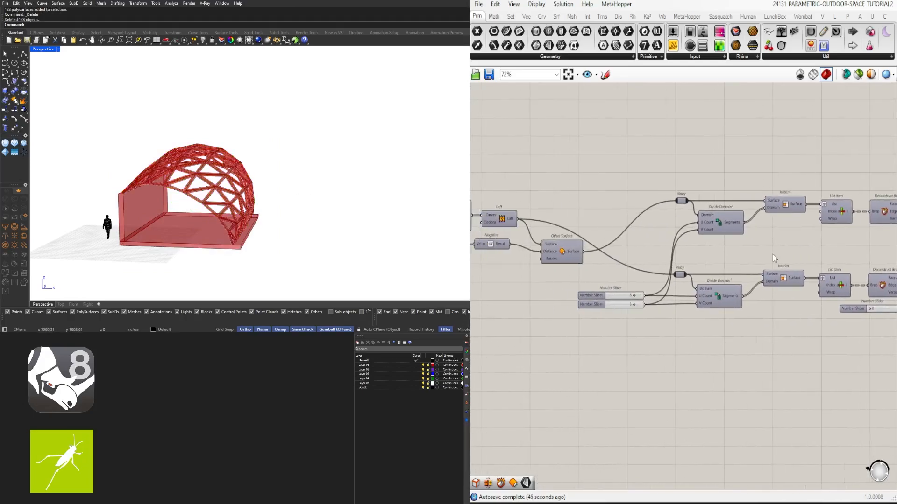
right_click_drag(521, 242, 642, 253)
scroll(548, 256, "up", 5)
scroll(78, 189, "up", 6)
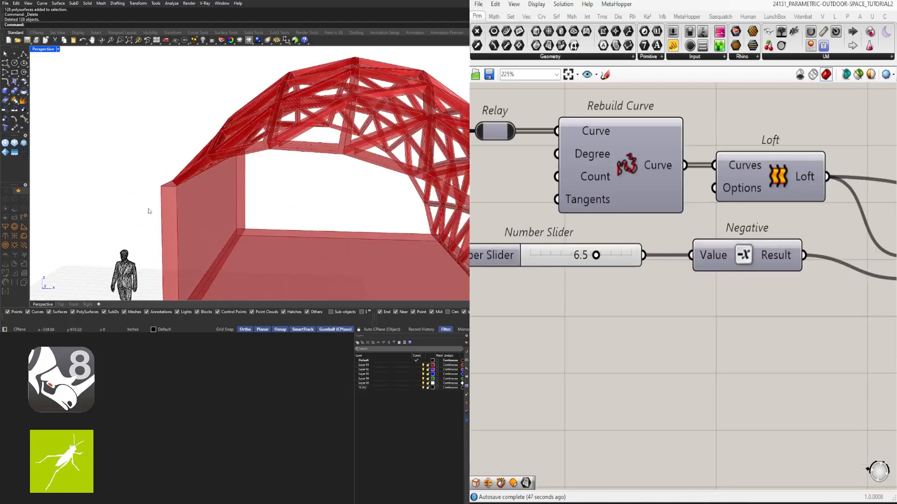
scroll(188, 182, "up", 4)
right_click_drag(150, 210, 256, 186)
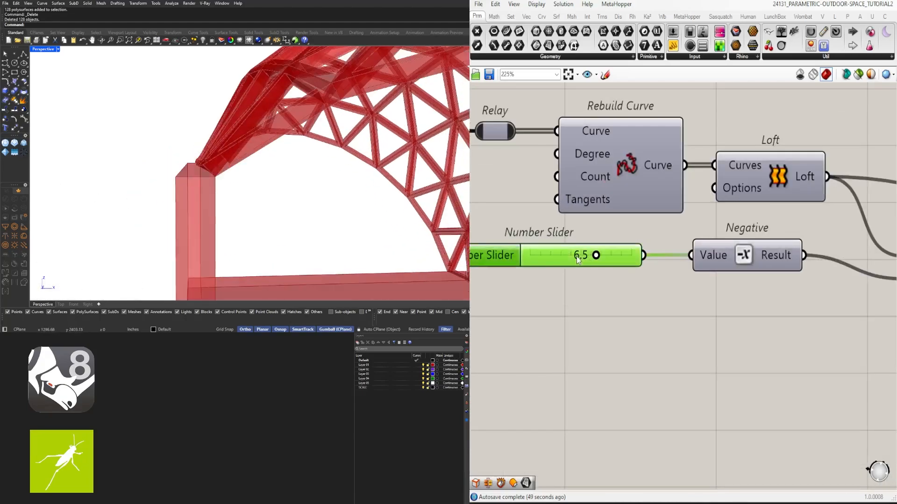
double_click(604, 263)
type("8")
key("Return")
- Examine the thickened roof frame in the viewport and highlight the geometry coming from the Brep Join
scroll(209, 177, "down", 4)
right_click_drag(205, 175, 164, 181)
scroll(182, 186, "down", 3)
scroll(163, 181, "down", 3)
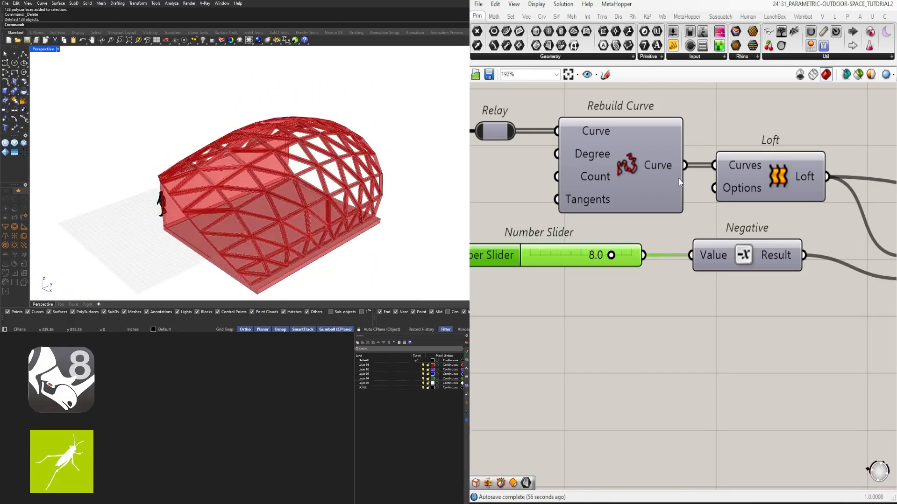
scroll(681, 182, "down", 5)
right_click_drag(752, 235, 508, 254)
scroll(508, 254, "down", 3)
right_click_drag(664, 252, 587, 243)
right_click_drag(870, 234, 710, 261)
right_click_drag(823, 290, 746, 290)
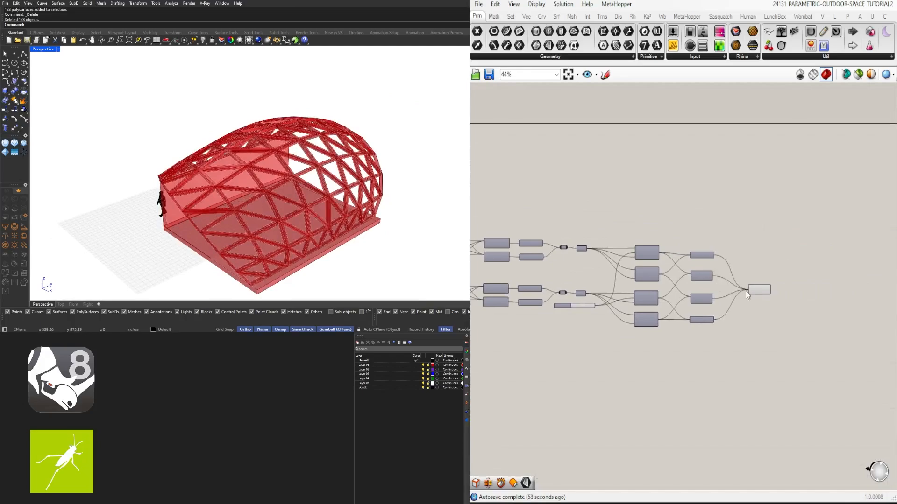
scroll(745, 290, "up", 4)
left_click(770, 285)
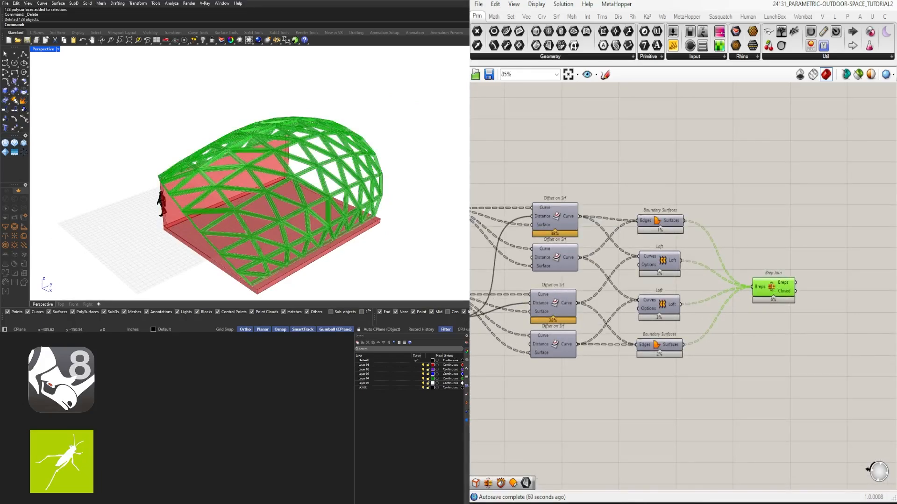
left_click(790, 194)
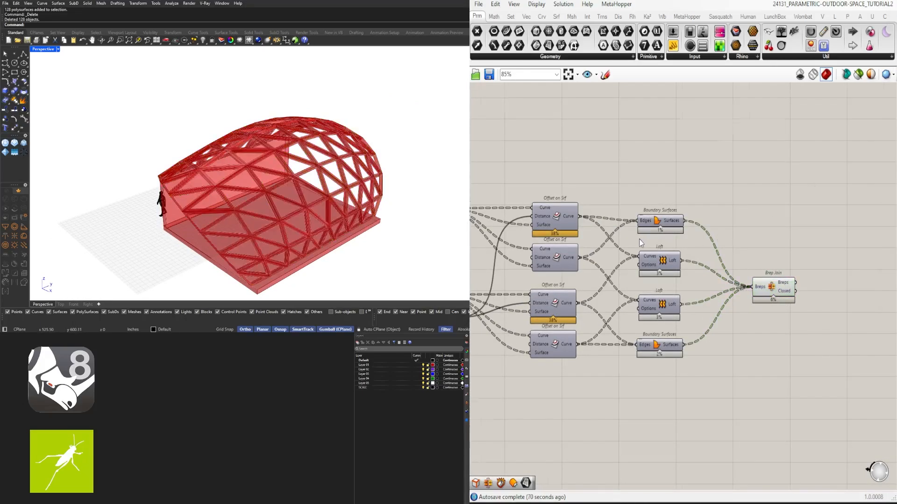
- Turn on the preview of the slider-driven Offset on Srf component in the lower chain
scroll(640, 238, "up", 2)
scroll(650, 231, "down", 2)
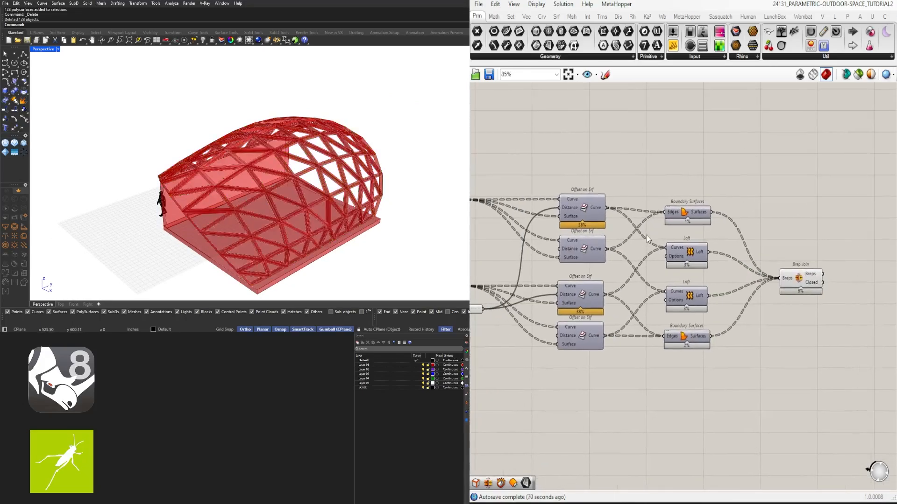
left_click(569, 254)
scroll(587, 196, "up", 3)
left_click(577, 216)
scroll(312, 192, "up", 5)
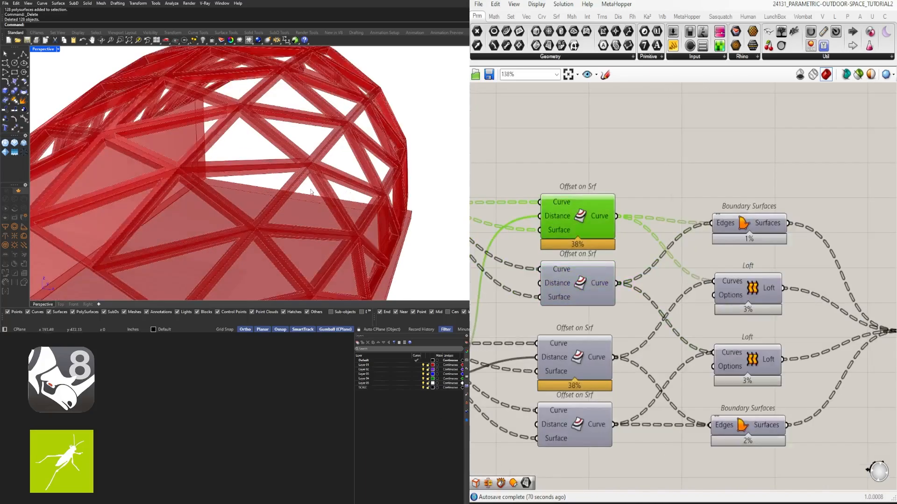
right_click_drag(312, 191, 262, 182)
right_click_drag(602, 276, 635, 220)
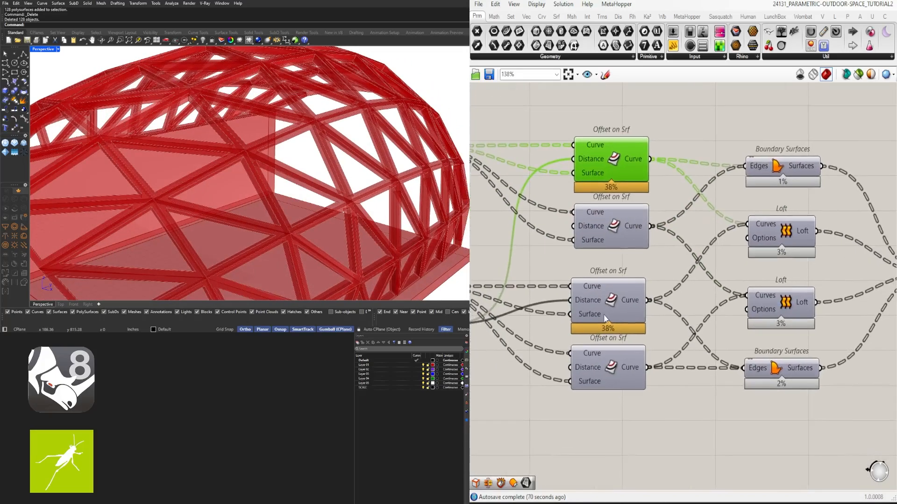
left_click(612, 302)
middle_click(612, 303)
left_click(627, 282)
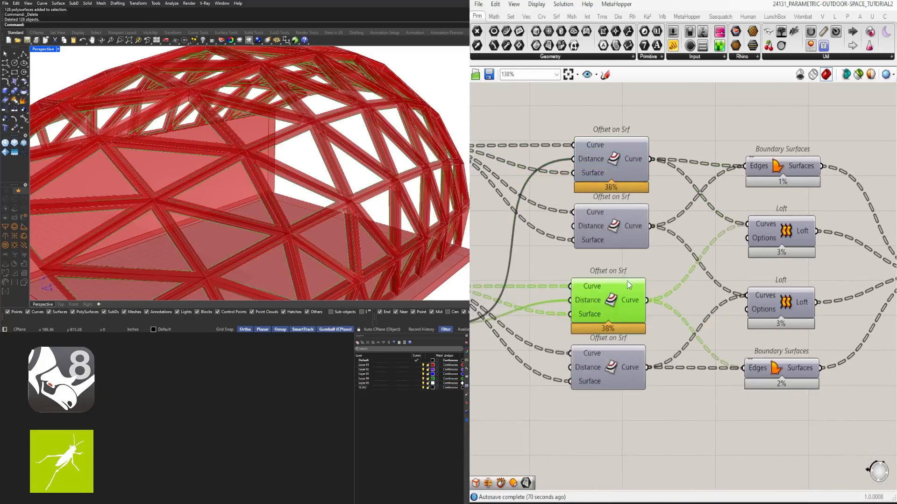
- Move both Boundary Surfaces, both Lofts and the Brep Join slightly further away from the Offset on Srf components
scroll(615, 230, "down", 4)
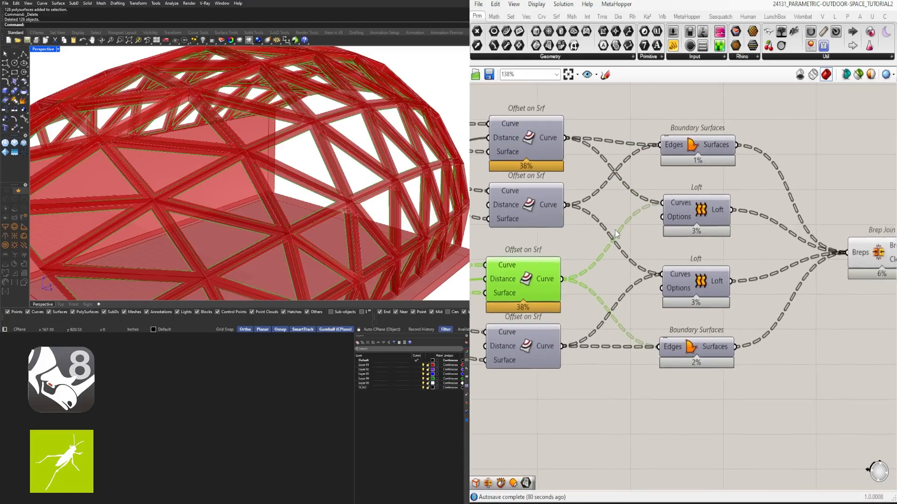
left_click_drag(856, 355, 617, 189)
left_click_drag(653, 299, 698, 302)
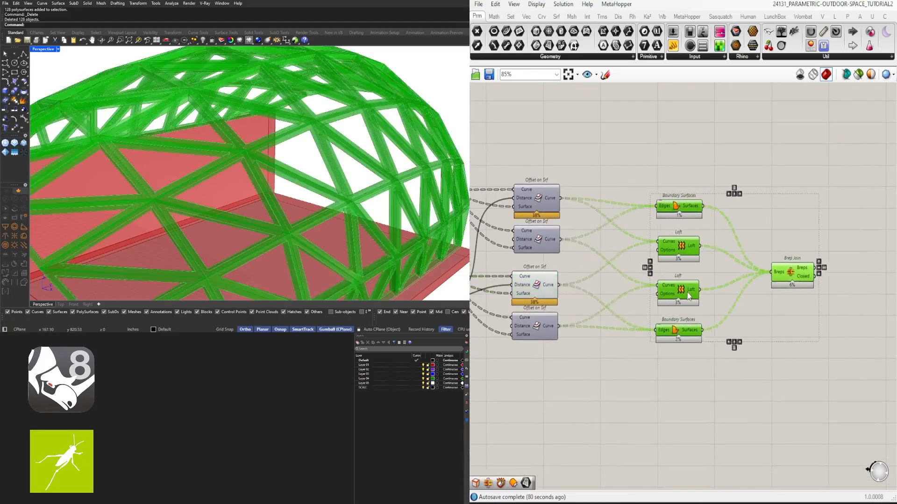
left_click(587, 302)
- Turn on the preview of the upper chain's slider-driven Offset on Srf and check its curves on the frame
left_click(543, 292)
right_click_drag(249, 200, 277, 191)
left_click(595, 155)
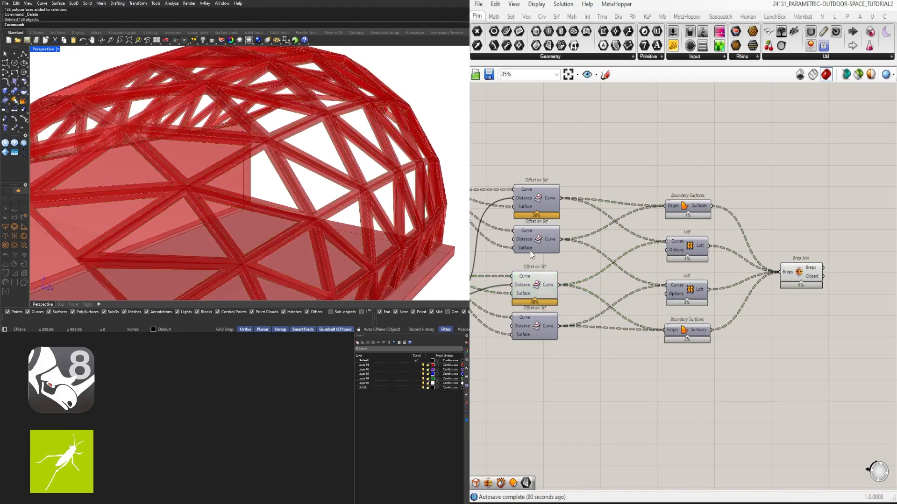
left_click(539, 200)
middle_click(538, 204)
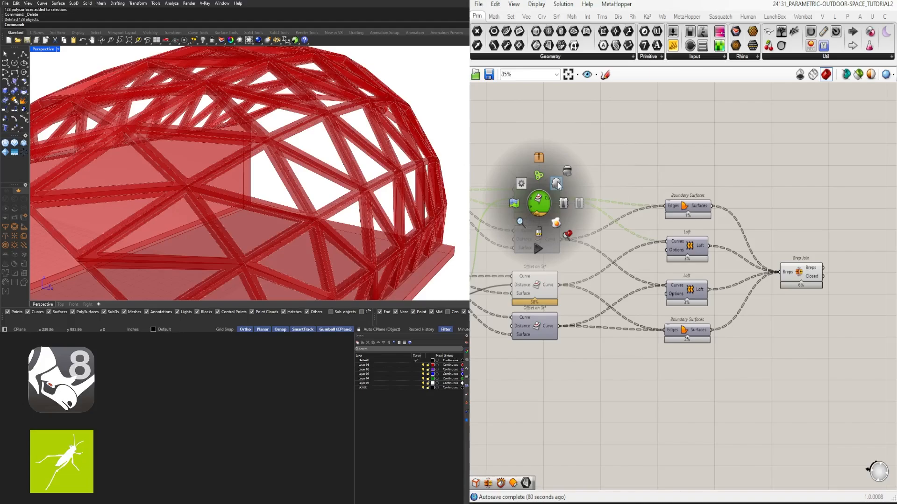
left_click(555, 183)
right_click_drag(322, 194, 259, 144)
scroll(249, 147, "up", 3)
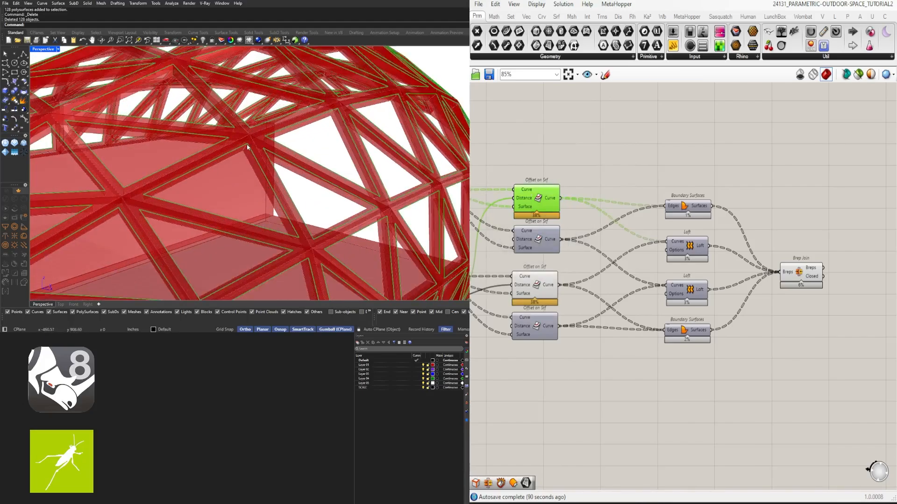
- Add a Boundary Surfaces component above the existing one and feed its edges from the upper chain's slider-driven Offset on Srf
double_click(621, 175)
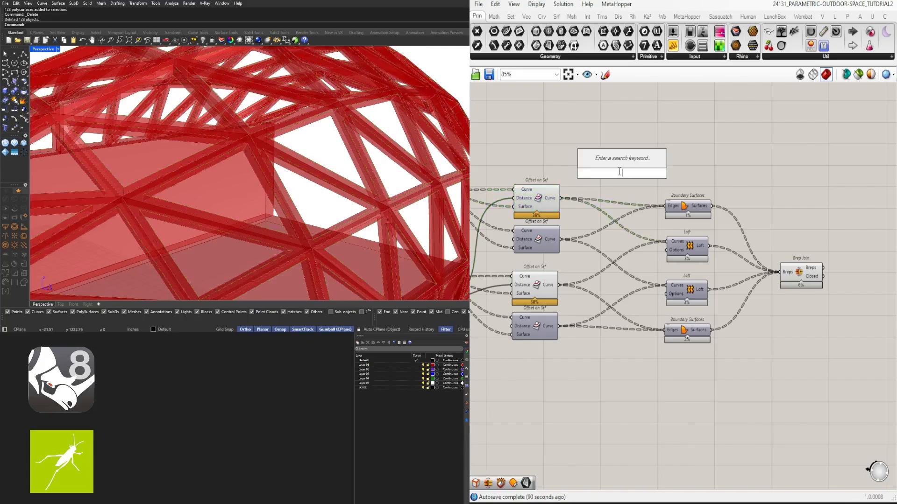
type("bound")
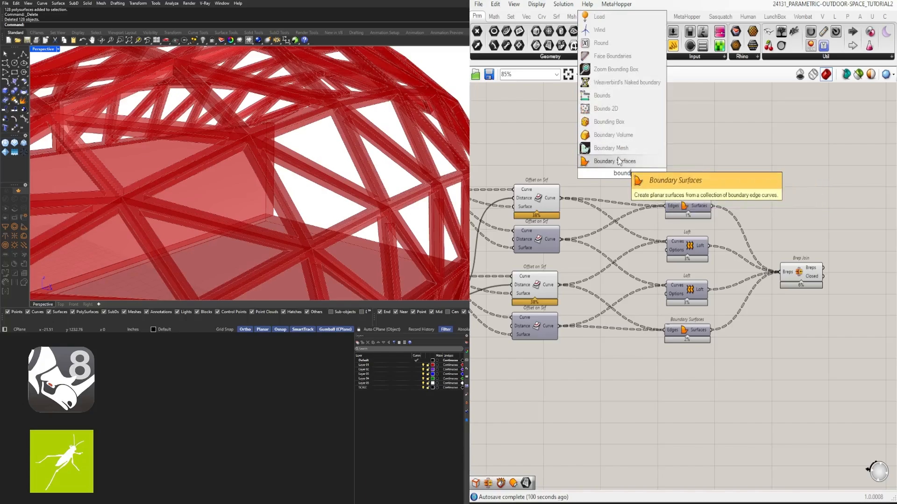
left_click(619, 161)
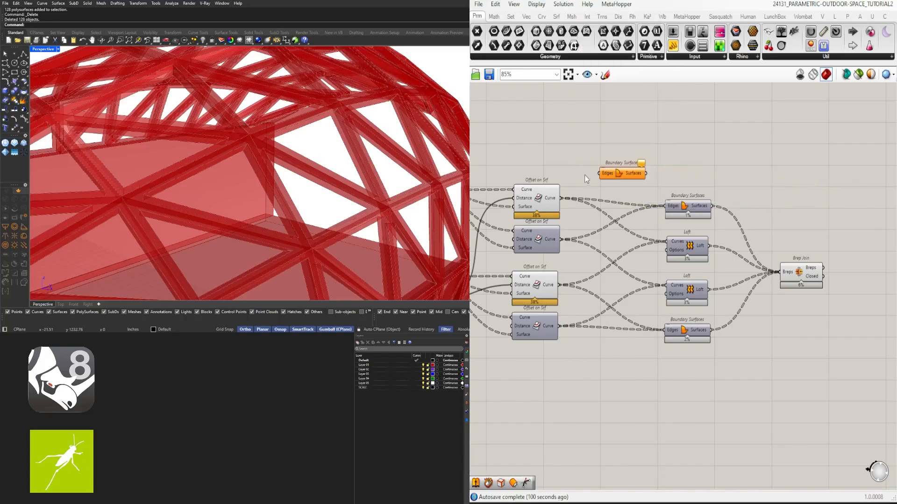
left_click_drag(597, 183, 686, 165)
- Turn off the preview of the three uppermost Offset on Srf components
left_click_drag(574, 146, 540, 301)
middle_click(582, 128)
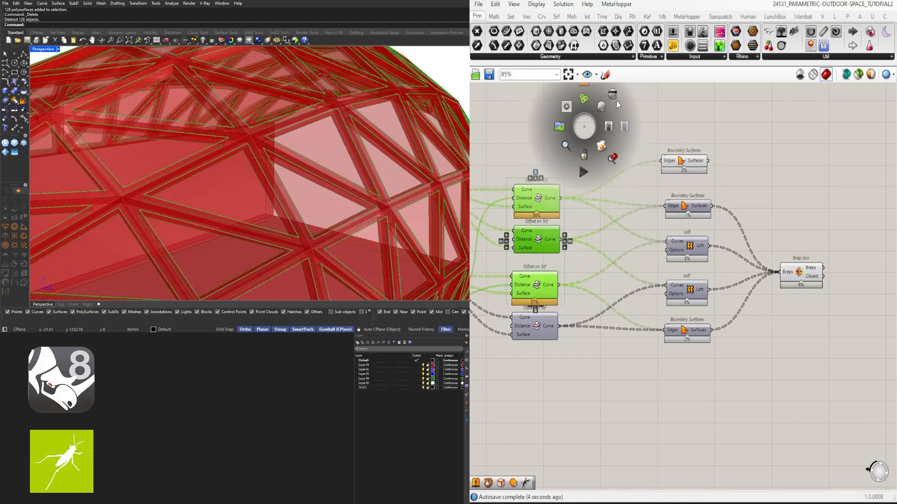
left_click(617, 104)
- Examine the panels from the new Boundary Surfaces on the roof frame, from outside and inside the pavilion
left_click(674, 171)
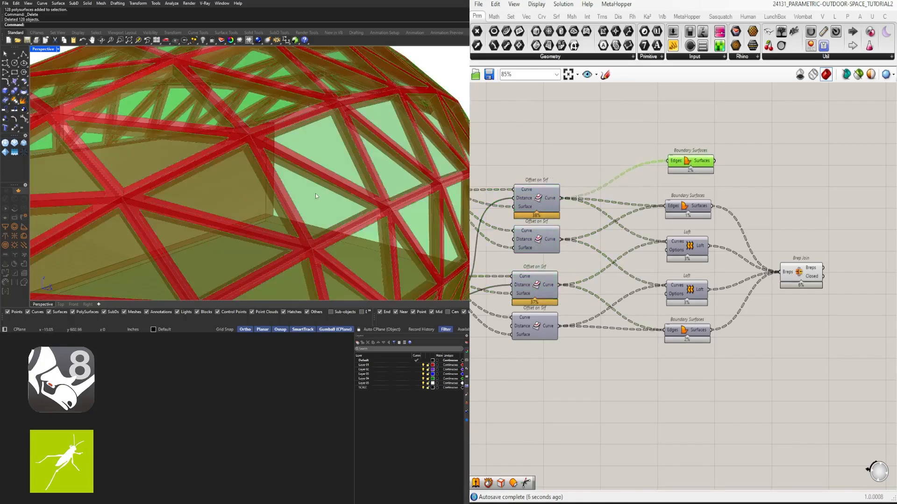
scroll(315, 196, "down", 5)
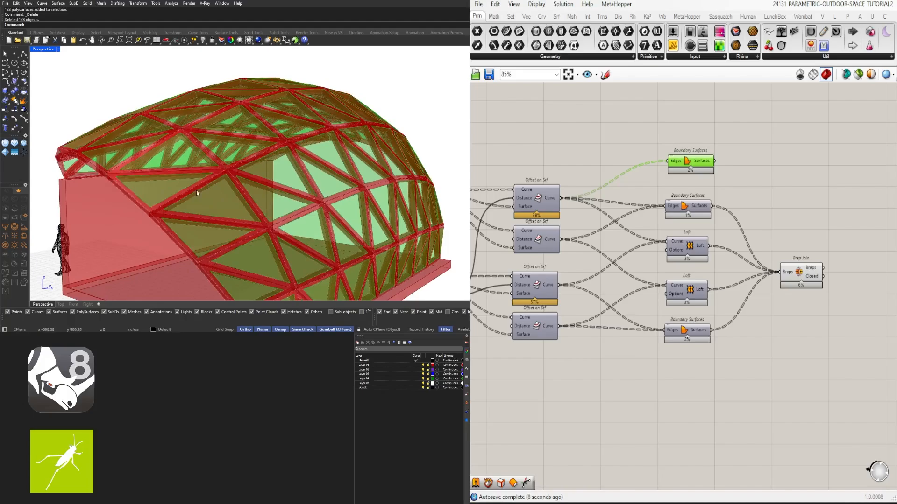
scroll(197, 193, "up", 2)
right_click_drag(253, 183, 300, 133)
scroll(385, 123, "up", 4)
scroll(247, 155, "down", 3)
right_click_drag(309, 171, 223, 150)
scroll(232, 148, "down", 3)
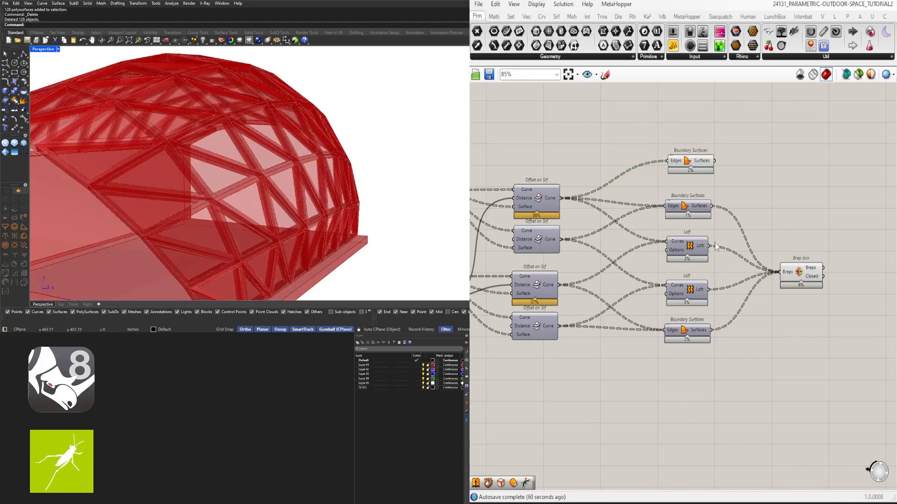
left_click_drag(696, 163, 692, 153)
right_click_drag(225, 187, 320, 185)
scroll(328, 179, "up", 2)
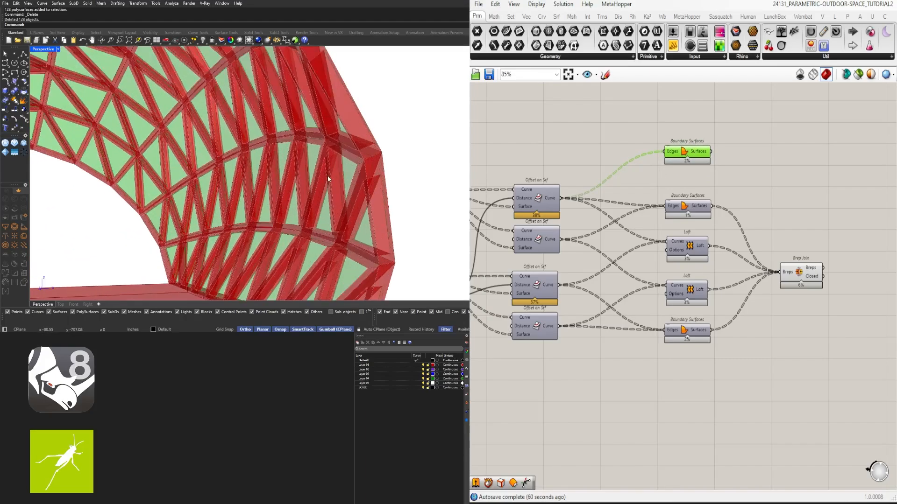
- Turn on the preview of the lower chain's slider-driven Offset on Srf and check its curves on the frame
right_click_drag(570, 308, 625, 301)
left_click(591, 285)
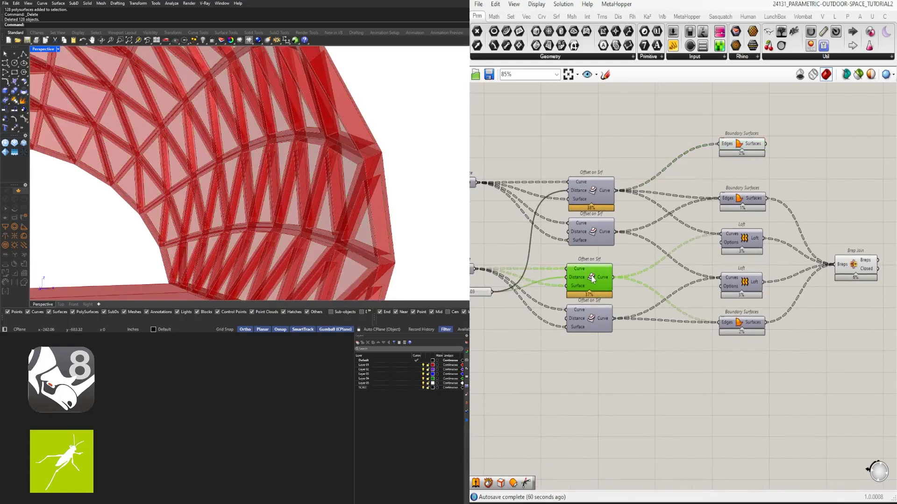
left_click(591, 318)
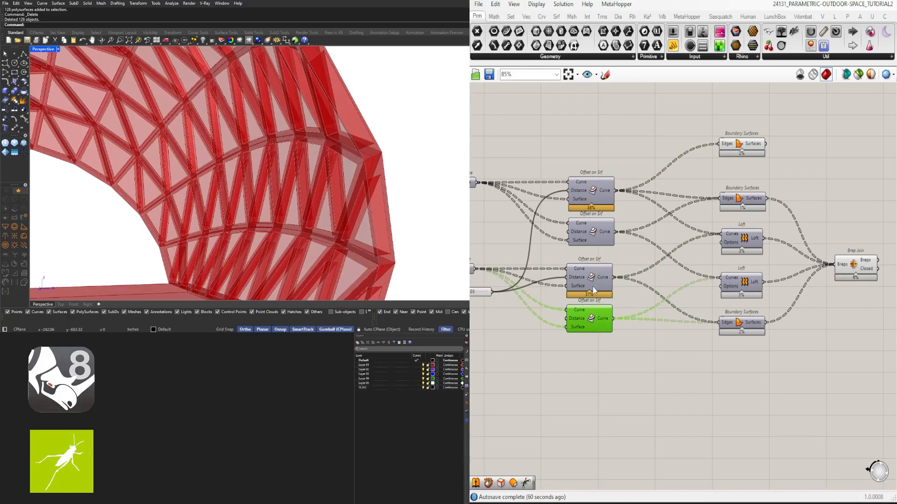
middle_click(593, 276)
left_click(610, 260)
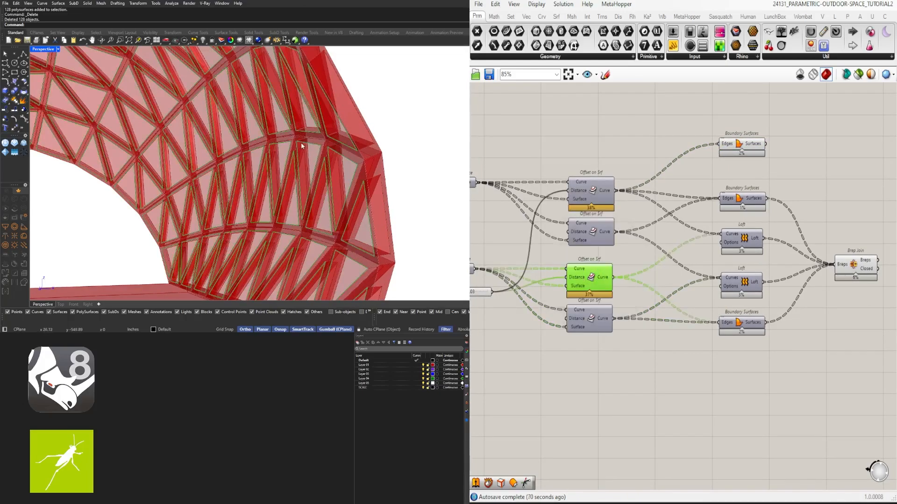
scroll(306, 146, "up", 2)
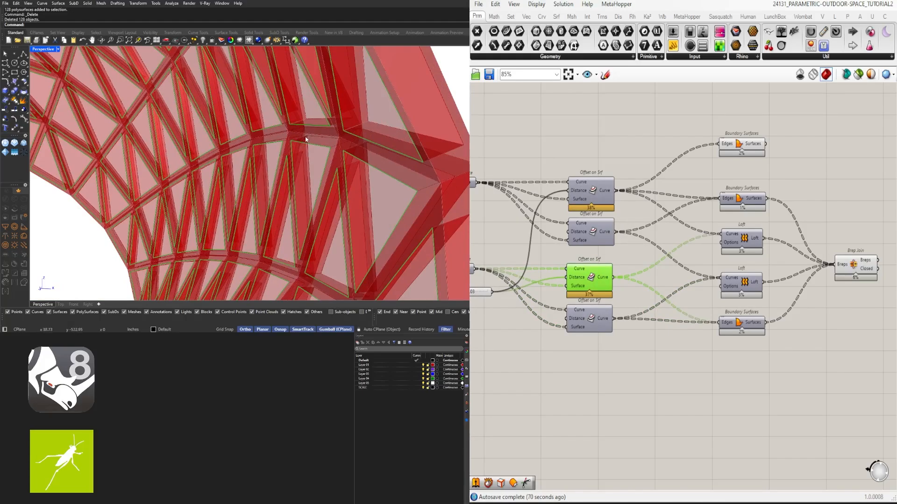
scroll(628, 184, "down", 4)
- Align the Number Slider and Negative with the distance input of the Offset Surface near the definition's start
right_click_drag(574, 222, 845, 262)
scroll(551, 218, "up", 3)
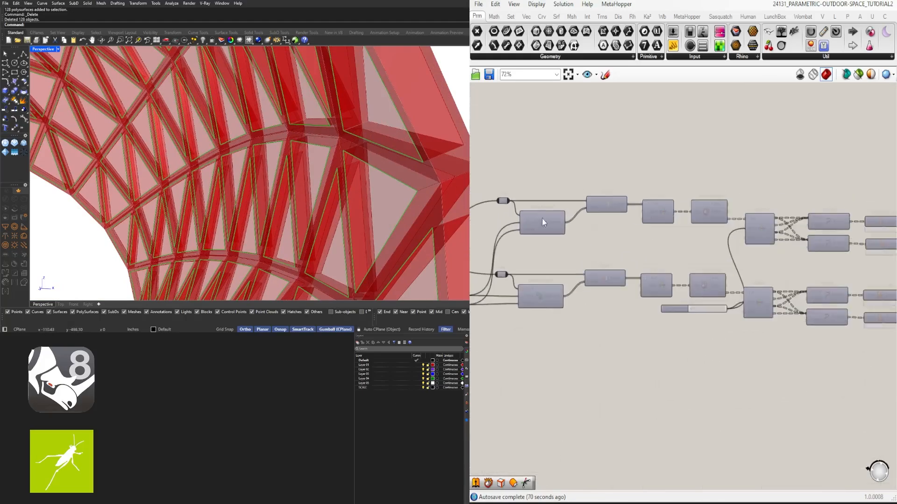
right_click_drag(542, 220, 766, 228)
right_click_drag(549, 230, 698, 235)
right_click_drag(771, 254, 665, 253)
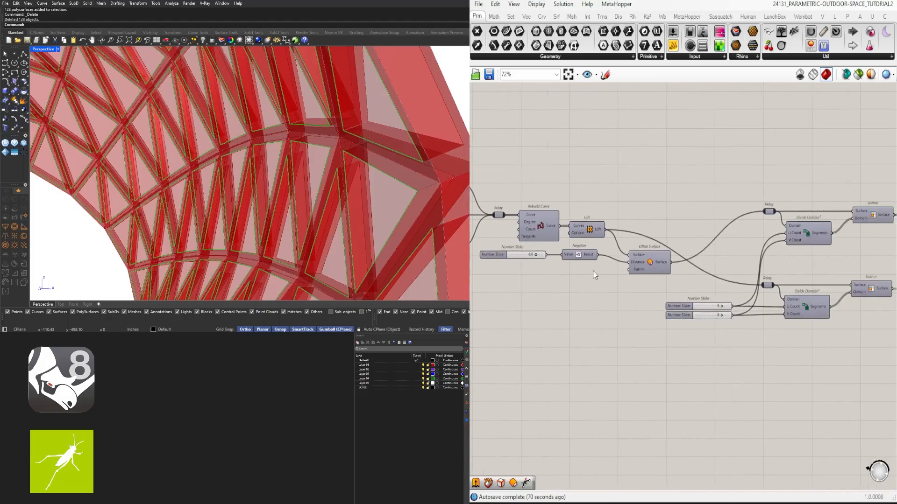
left_click_drag(586, 279, 519, 252)
left_click_drag(579, 255, 582, 263)
left_click(656, 309)
- Check the Offset Surface on the roof by switching its preview on and back off
left_click(648, 260)
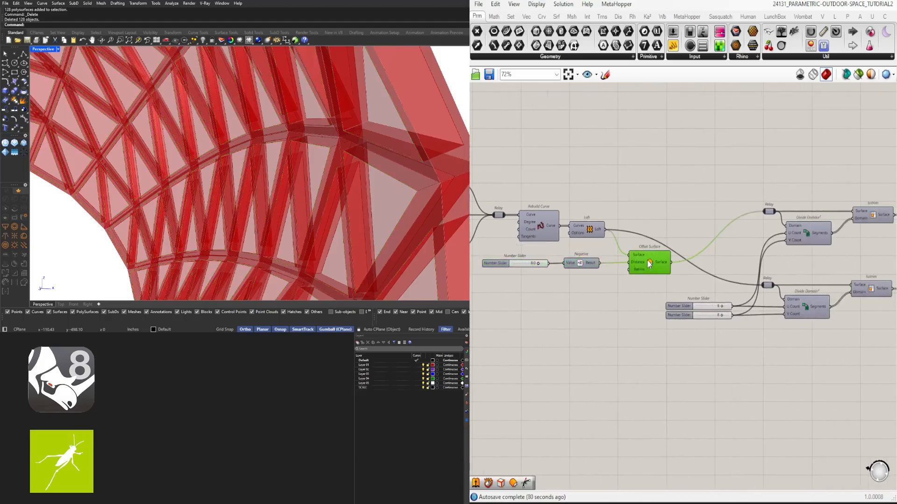
middle_click(650, 264)
left_click(664, 244)
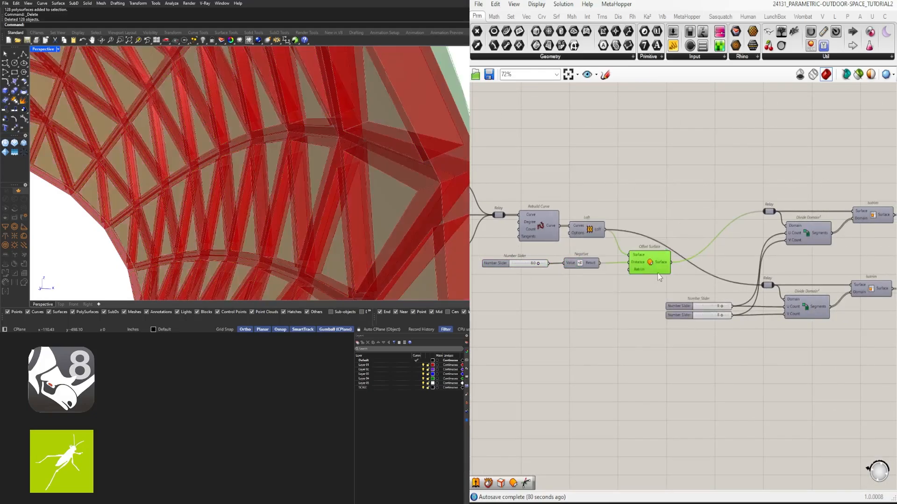
middle_click(659, 277)
left_click(672, 246)
- Duplicate the Number Slider, Negative and Offset Surface above the originals and turn on the preview of the copied Offset Surface
left_click_drag(657, 288, 524, 255)
left_click_drag(646, 265, 664, 186)
right_click_drag(665, 187, 693, 258)
left_click_drag(688, 244, 688, 201, "alt")
left_click(702, 170)
middle_click(699, 210)
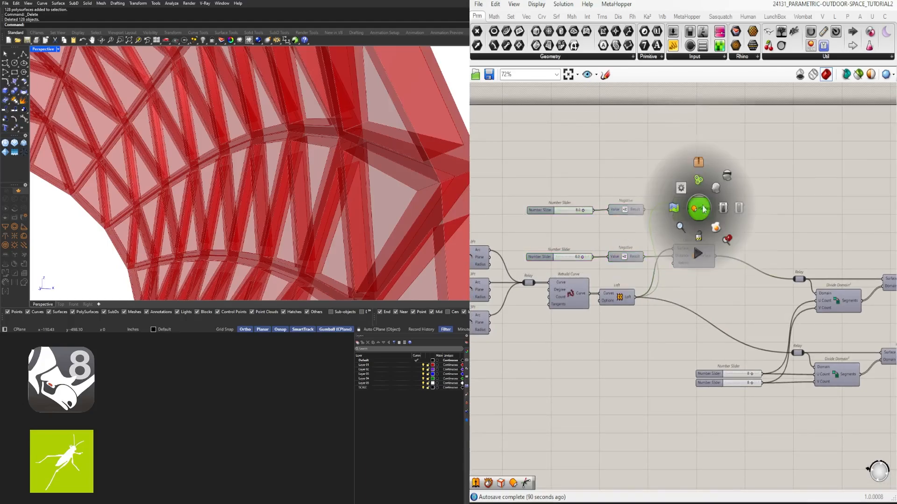
left_click(715, 192)
- Set the slider driving the copied Offset Surface to 4 to place that surface within the frame's thickness
right_click_drag(397, 154, 327, 210)
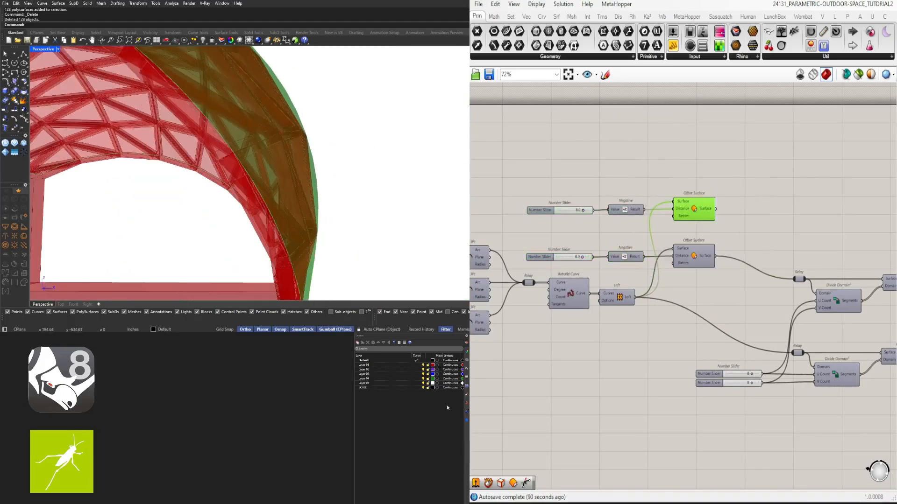
right_click_drag(591, 211, 652, 212)
scroll(655, 212, "up", 4)
left_click_drag(636, 216, 581, 221)
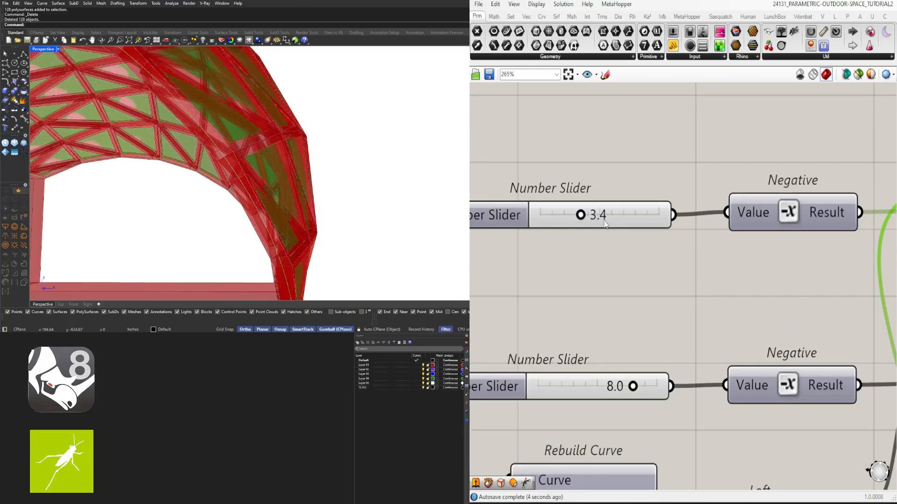
double_click(606, 222)
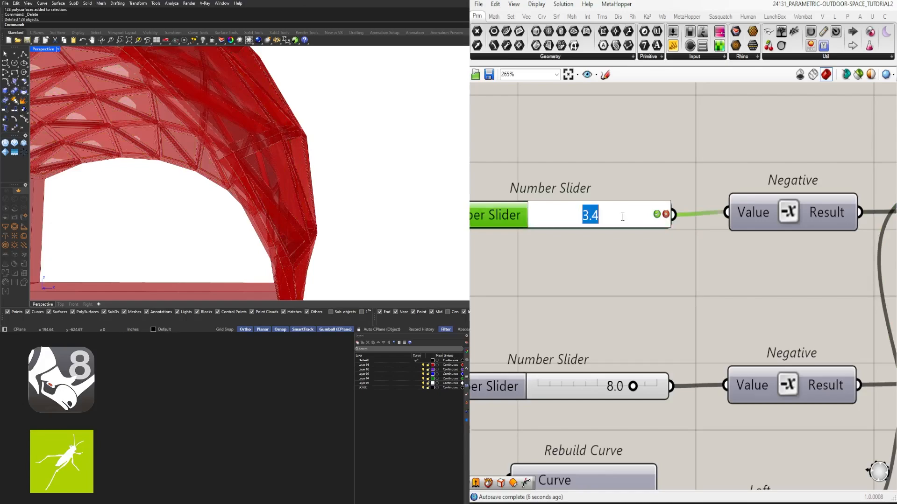
type("4")
key("Return")
scroll(631, 213, "down", 5)
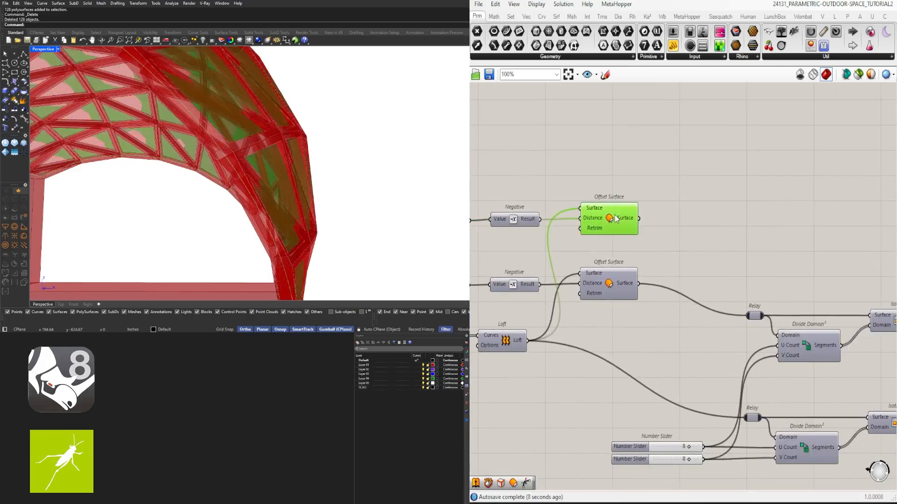
- Check the curves of the upper chain's slider-driven Offset on Srf by previewing them briefly
scroll(712, 221, "down", 6)
right_click_drag(808, 244, 644, 284)
scroll(848, 326, "up", 3)
right_click_drag(851, 329, 786, 308)
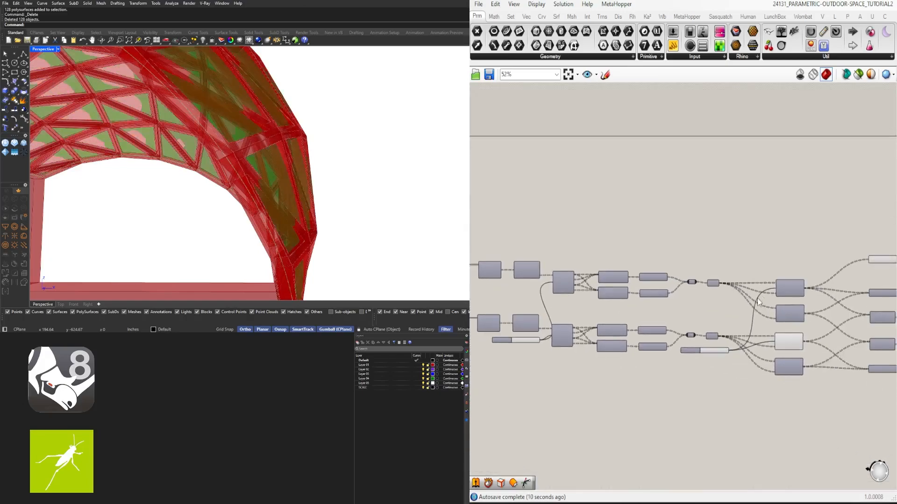
scroll(786, 311, "up", 2)
left_click(796, 320)
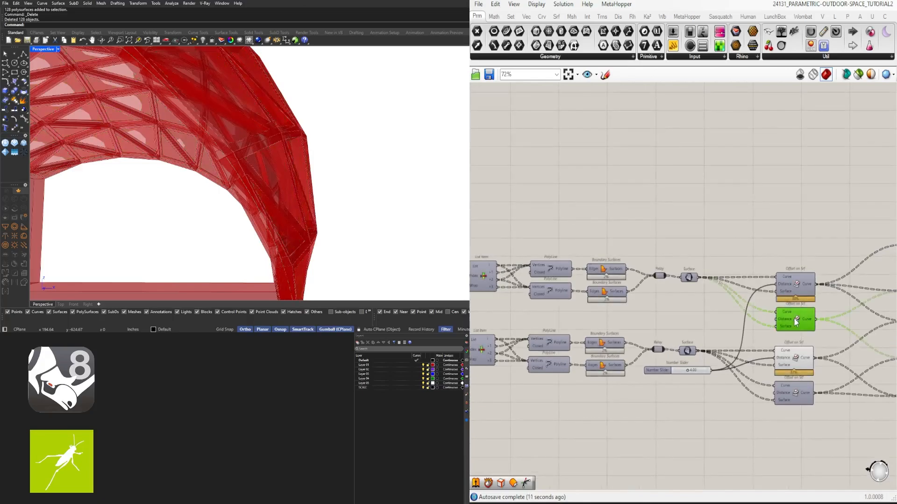
left_click(797, 285)
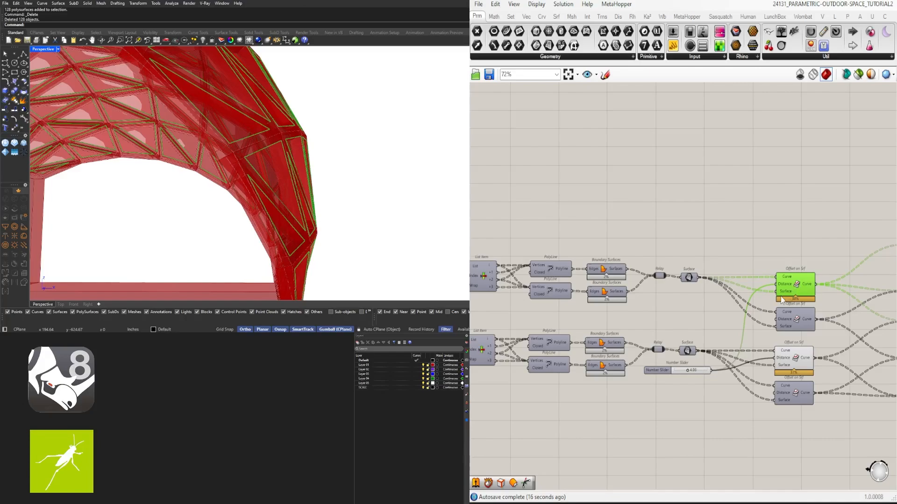
middle_click(803, 280)
left_click(831, 249)
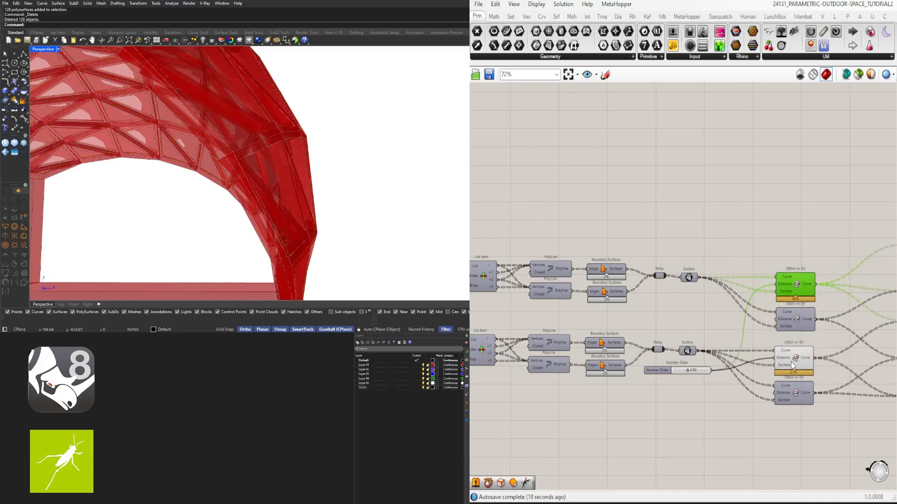
- Duplicate the lower chain, from Divide Domain² through its slider-driven Offset on Srf, above the two existing chains
left_click(792, 365)
right_click_drag(678, 377, 750, 351)
scroll(750, 351, "down", 2)
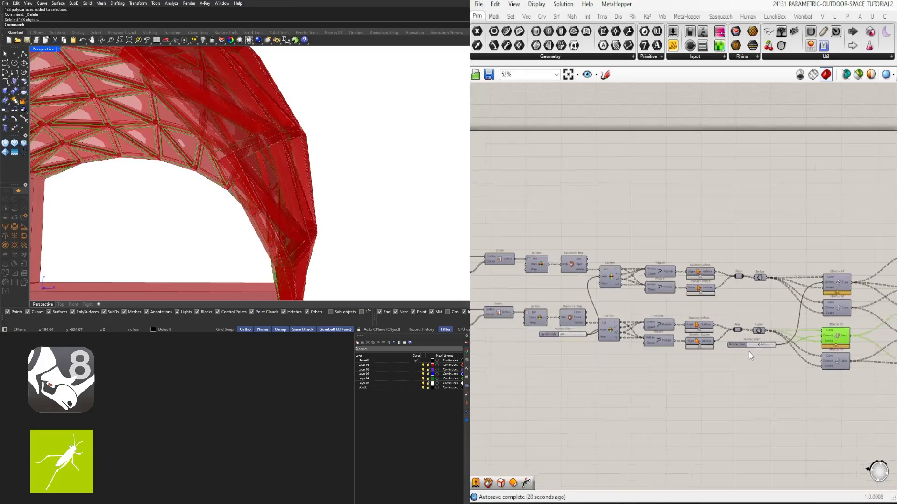
left_click(758, 332, "shift")
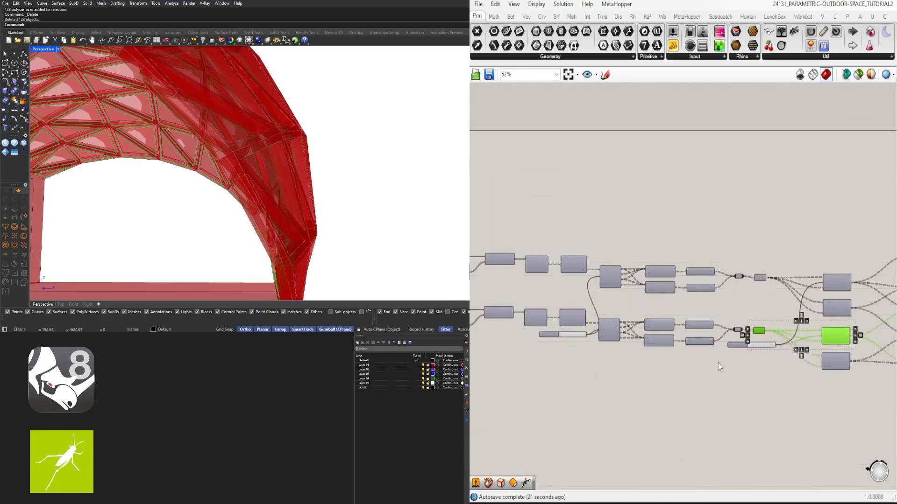
left_click(737, 331, "shift")
left_click_drag(641, 341, 497, 306)
right_click_drag(527, 328, 731, 312)
scroll(682, 320, "up", 2)
left_click_drag(731, 339, 632, 294, "shift")
scroll(643, 299, "down", 2)
right_click_drag(708, 327, 714, 308)
scroll(780, 313, "up", 3)
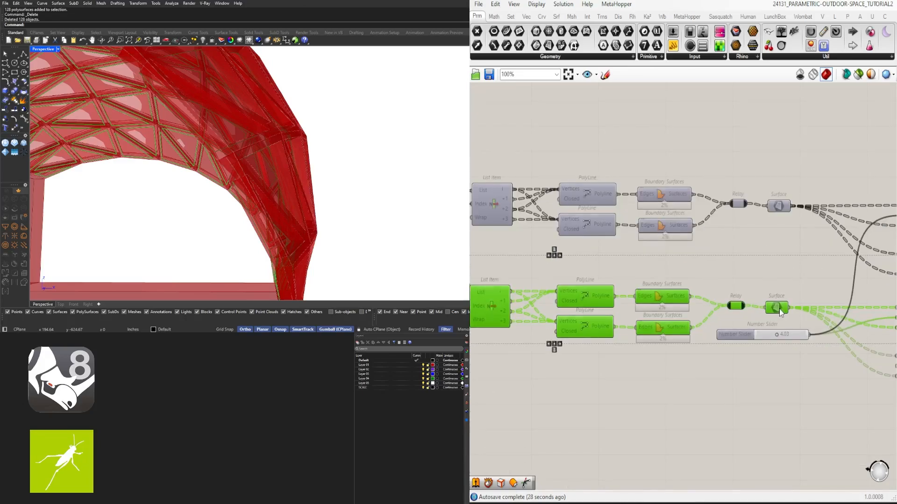
scroll(779, 312, "down", 4)
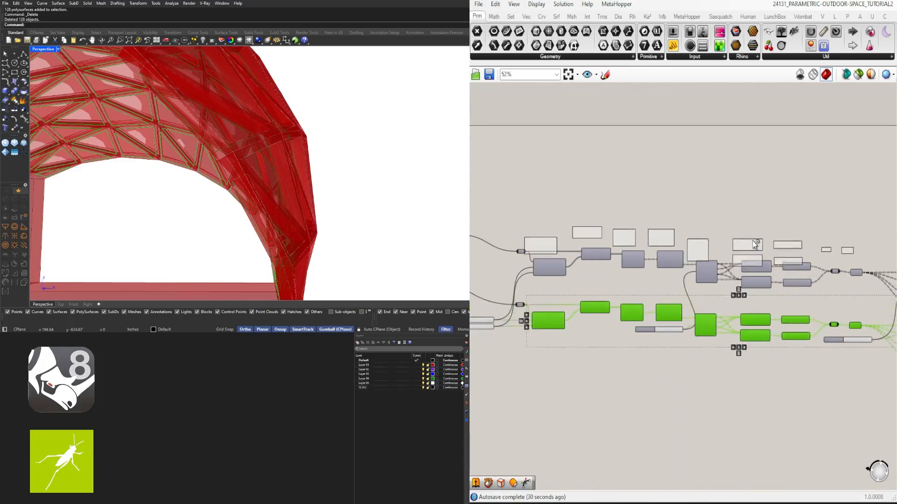
left_click_drag(754, 244, 755, 224)
left_click(732, 179)
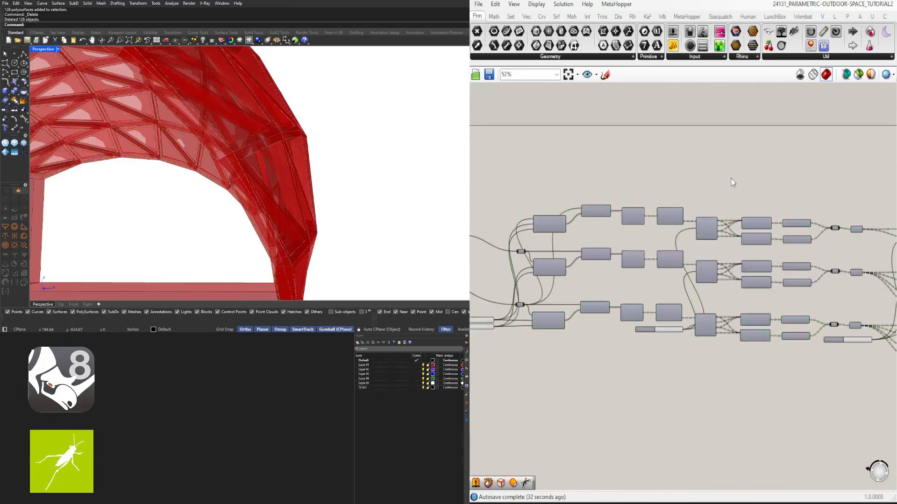
- Insert a relay before the copied Divide Domain²'s domain input and feed it only from the new Offset Surface
right_click_drag(839, 183, 746, 194)
left_click(549, 232)
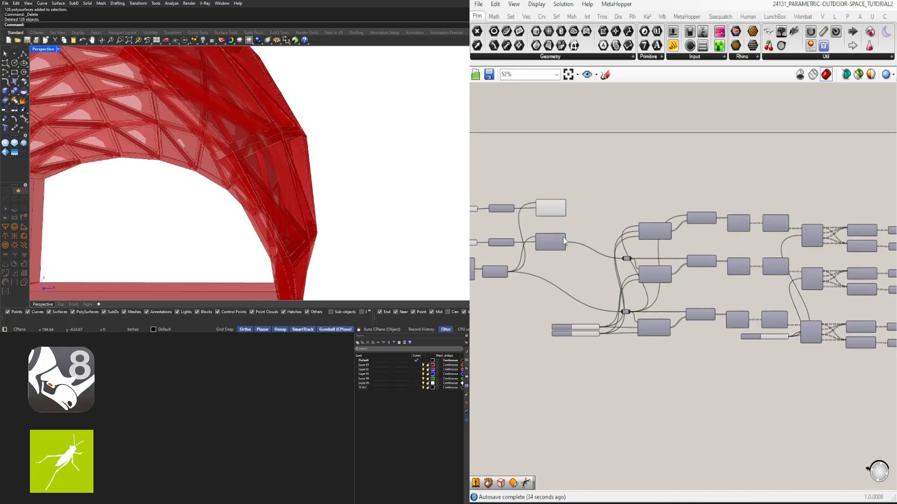
scroll(558, 206, "up", 3)
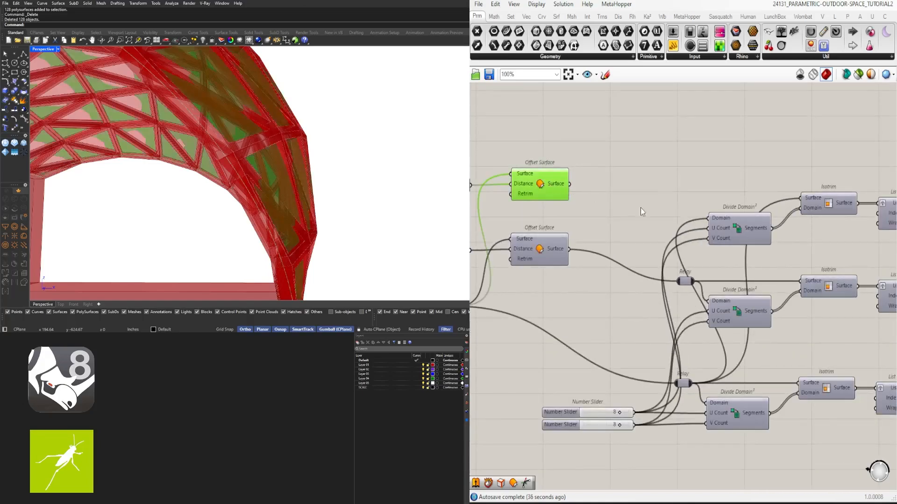
left_click(679, 215)
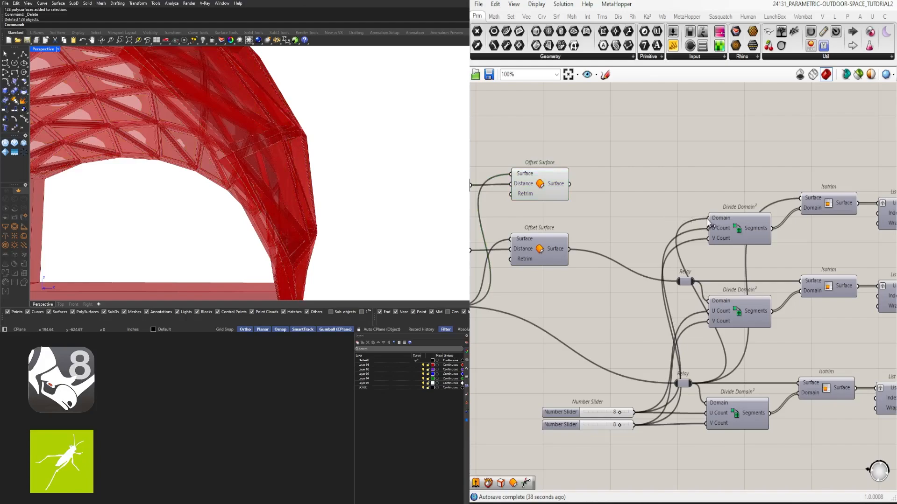
double_click(687, 218)
left_click_drag(685, 217, 675, 211)
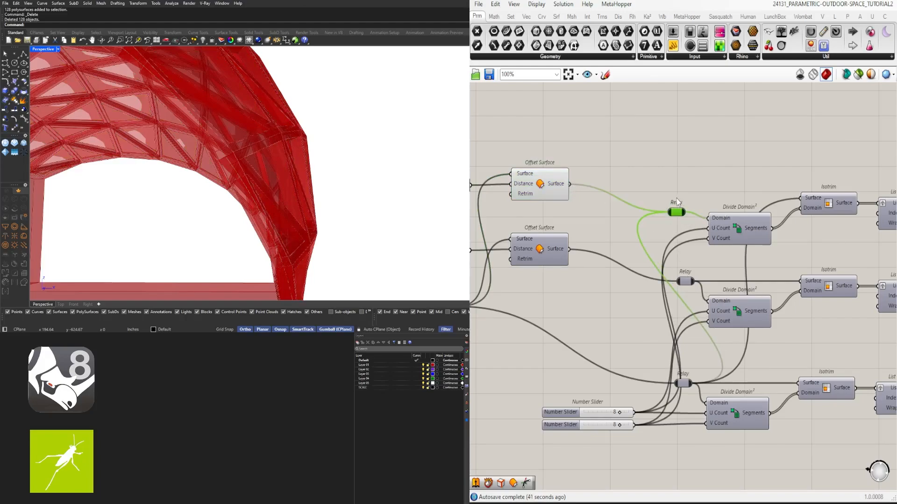
left_click(671, 197)
- Hide the preview of the new mid-thickness Offset Surface
left_click(544, 183)
middle_click(544, 184)
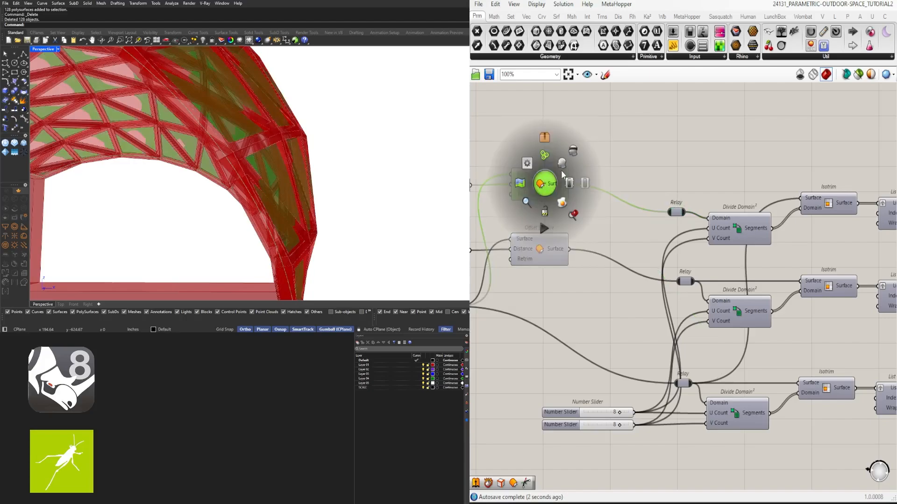
left_click(572, 151)
- Examine the uppermost Offset on Srf's curves against the frame and trace their chain back to the new Offset Surface
scroll(723, 220, "down", 4)
scroll(723, 220, "up", 4)
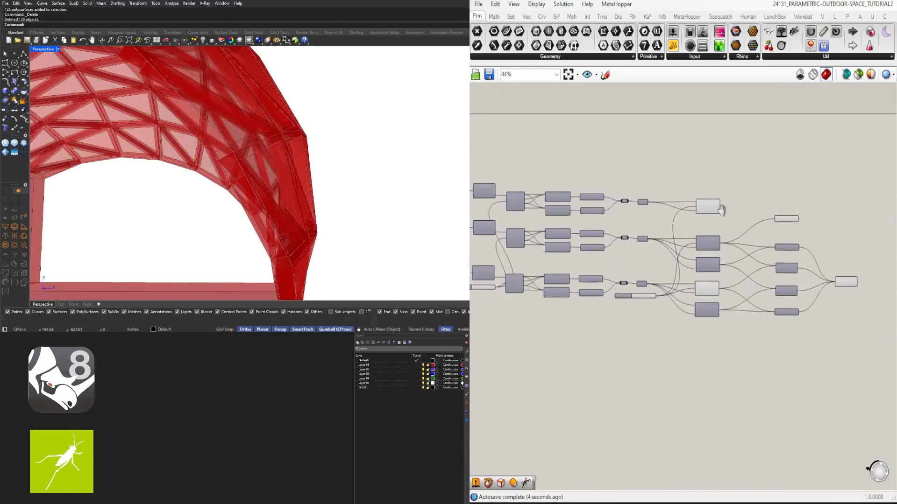
left_click(662, 199)
right_click_drag(318, 161, 283, 149)
scroll(562, 182, "down", 3)
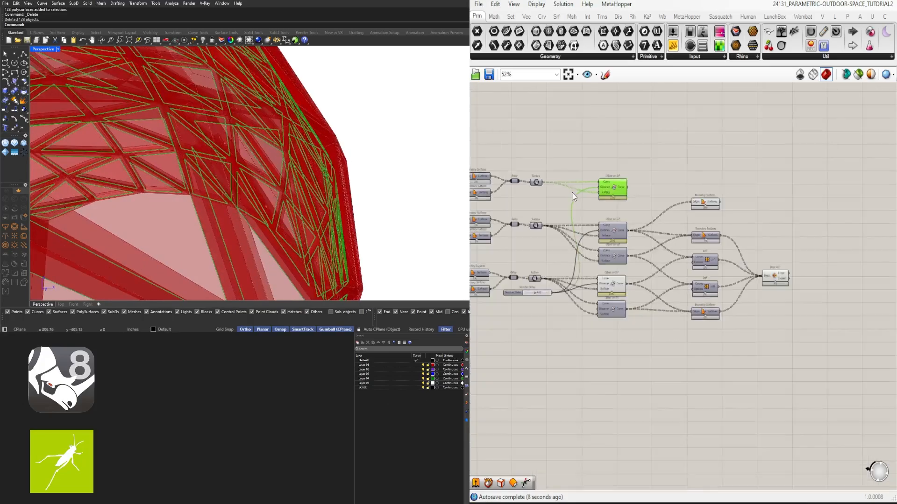
right_click_drag(583, 202, 759, 221)
right_click_drag(269, 112, 300, 161)
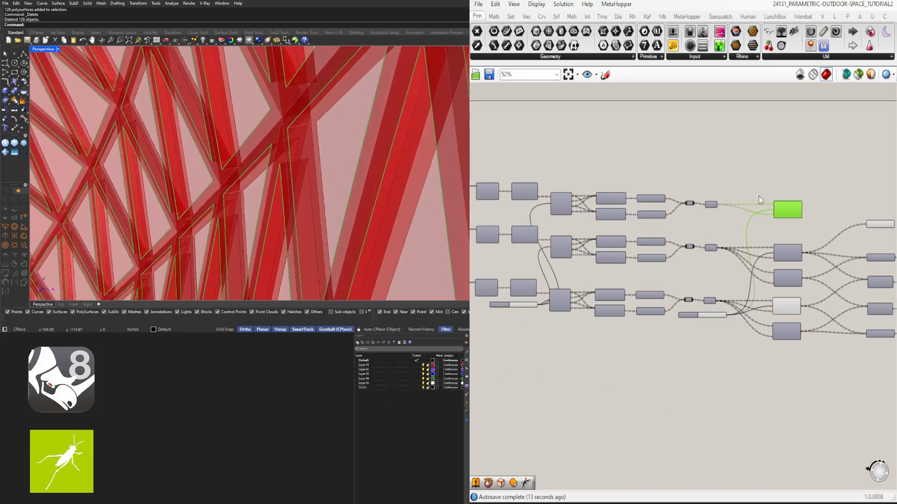
scroll(764, 205, "up", 3)
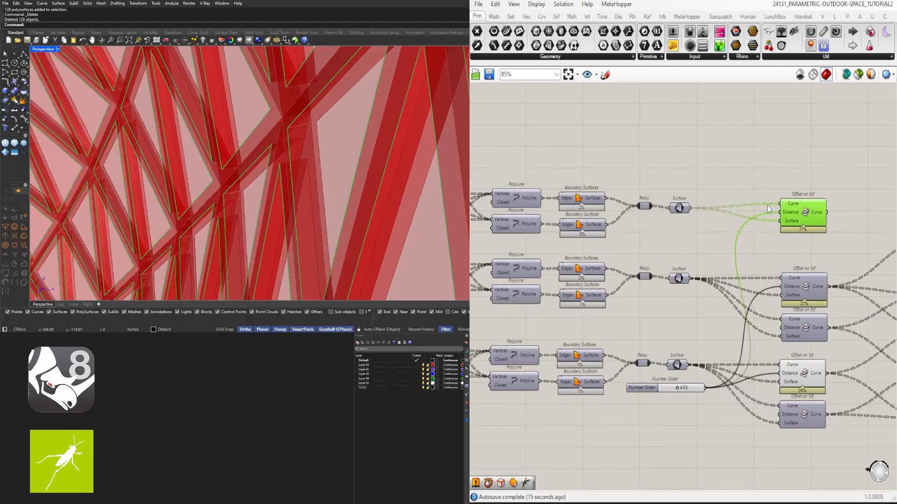
scroll(767, 206, "down", 3)
right_click_drag(705, 208, 810, 225)
right_click_drag(603, 213, 739, 217)
scroll(612, 217, "up", 3)
scroll(607, 227, "down", 2)
right_click_drag(570, 232, 691, 238)
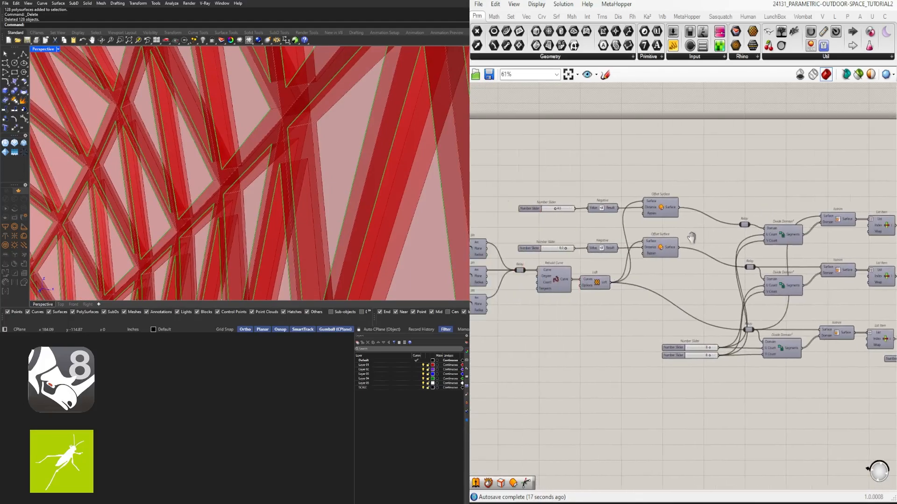
scroll(657, 209, "up", 3)
left_click(658, 208)
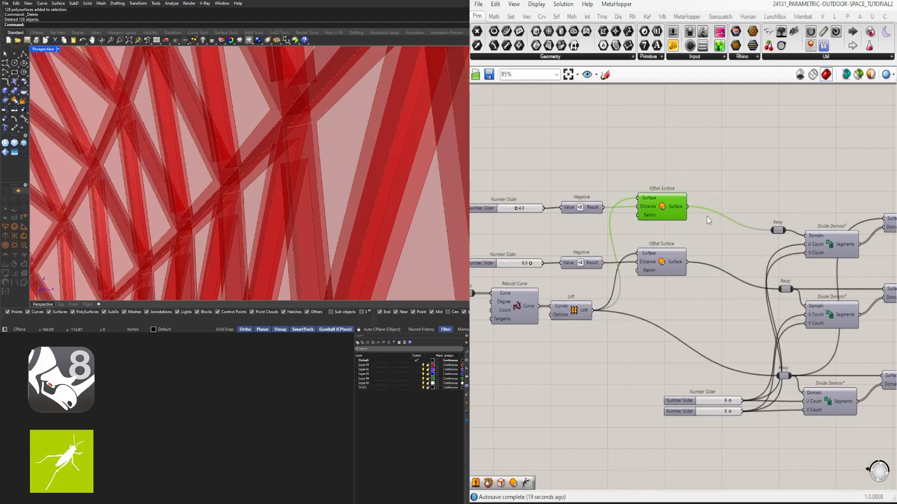
- Connect the new relay to the copied Isotrim's surface input and align the relay with that wire
right_click_drag(810, 355, 694, 360)
scroll(643, 216, "up", 1)
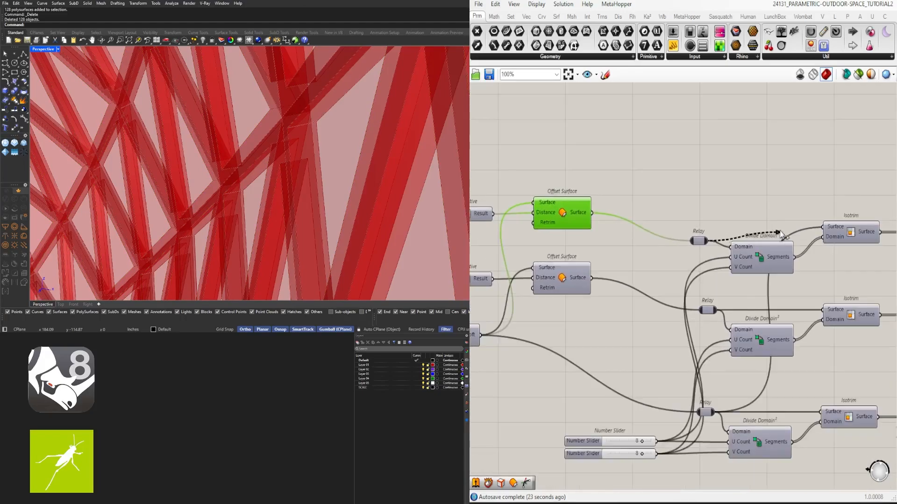
left_click_drag(781, 232, 824, 227)
left_click_drag(699, 243, 696, 232)
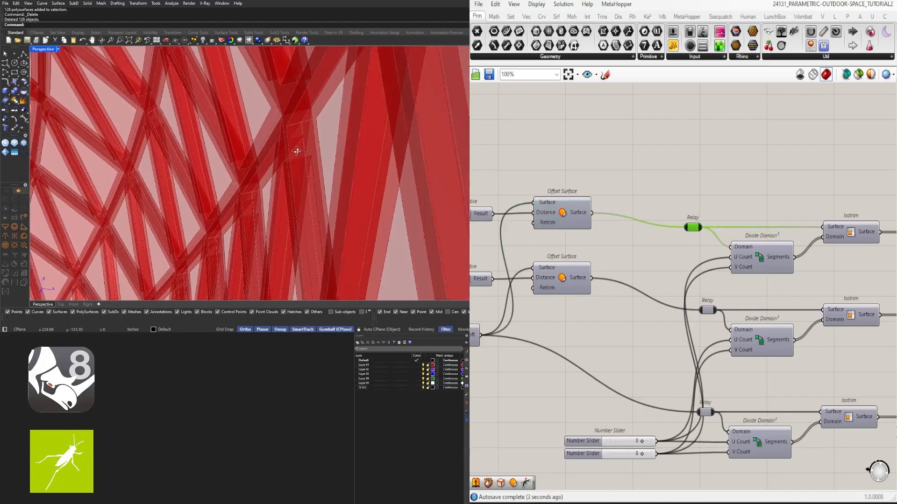
- Set the slider driving the new Offset Surface to 4.6 while previewing the uppermost Offset on Srf's curves within the frame
scroll(823, 226, "down", 6)
scroll(669, 254, "up", 6)
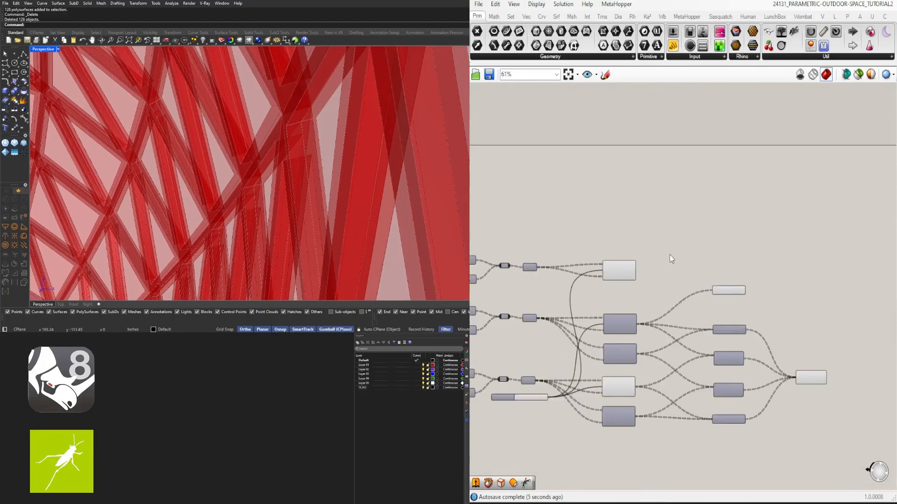
left_click(635, 259)
right_click_drag(607, 252, 800, 237)
right_click_drag(593, 241, 790, 235)
scroll(700, 238, "down", 2)
right_click_drag(560, 224, 843, 233)
right_click_drag(500, 212, 700, 227)
scroll(639, 232, "up", 9)
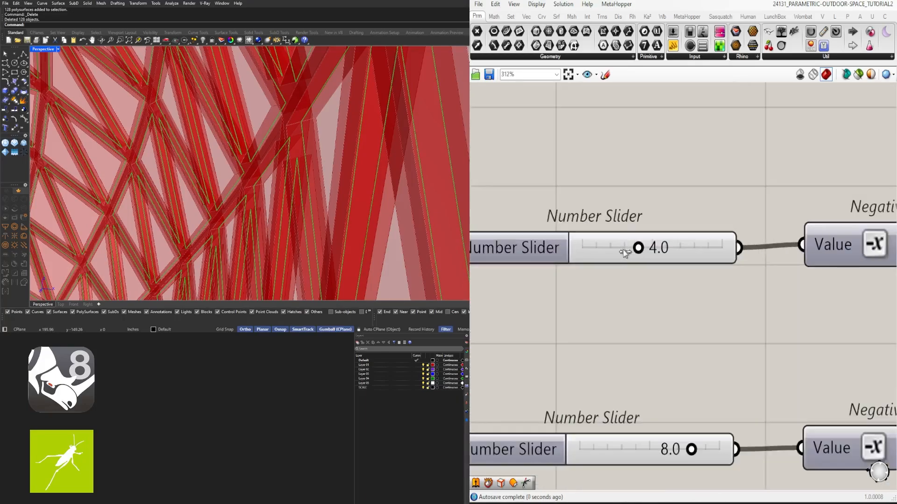
left_click_drag(621, 251, 648, 249)
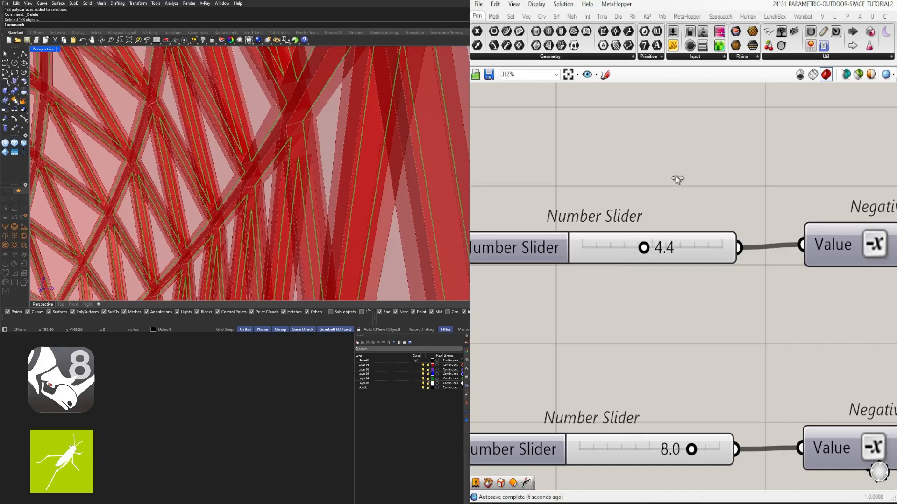
left_click_drag(676, 175, 679, 199)
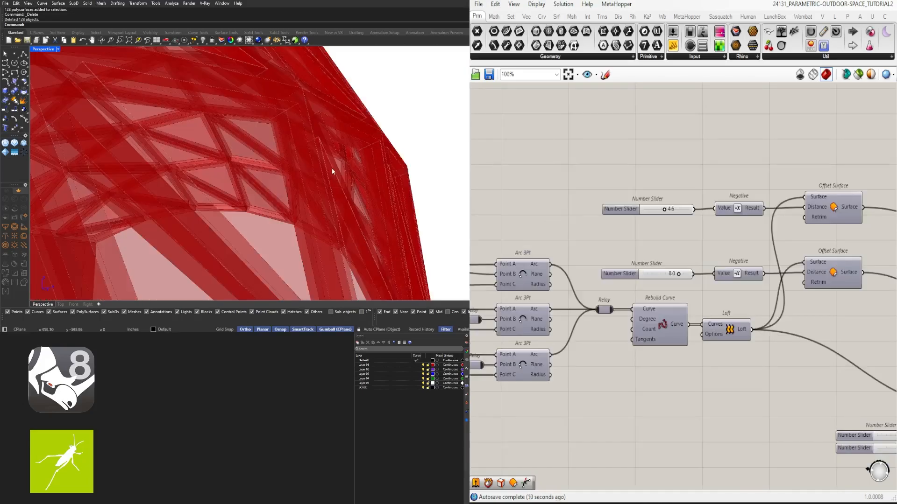
right_click_drag(335, 170, 378, 199)
- Turn on the preview of the middle chain's slider-driven Offset on Srf, the one feeding the unjoined Boundary Surfaces
scroll(747, 193, "down", 7)
right_click_drag(790, 227, 505, 236)
scroll(704, 229, "up", 5)
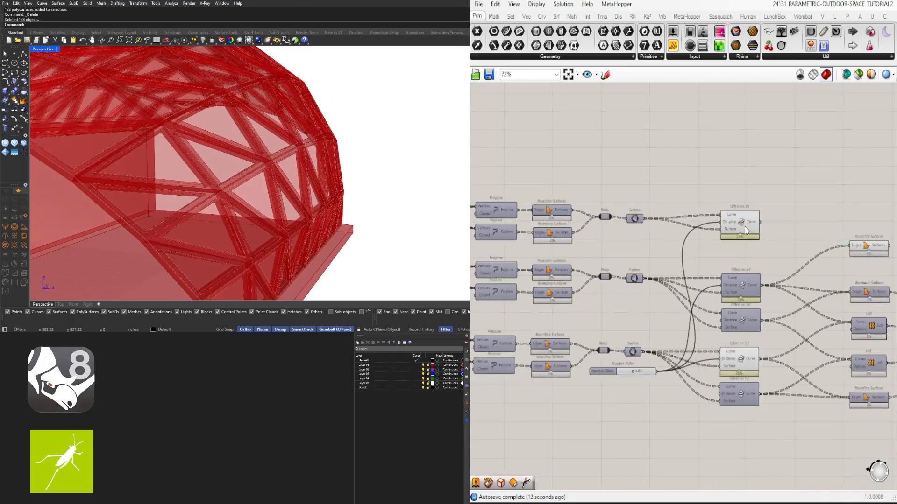
left_click(740, 225)
right_click_drag(857, 256, 707, 260)
left_click(721, 256)
scroll(671, 239, "up", 3)
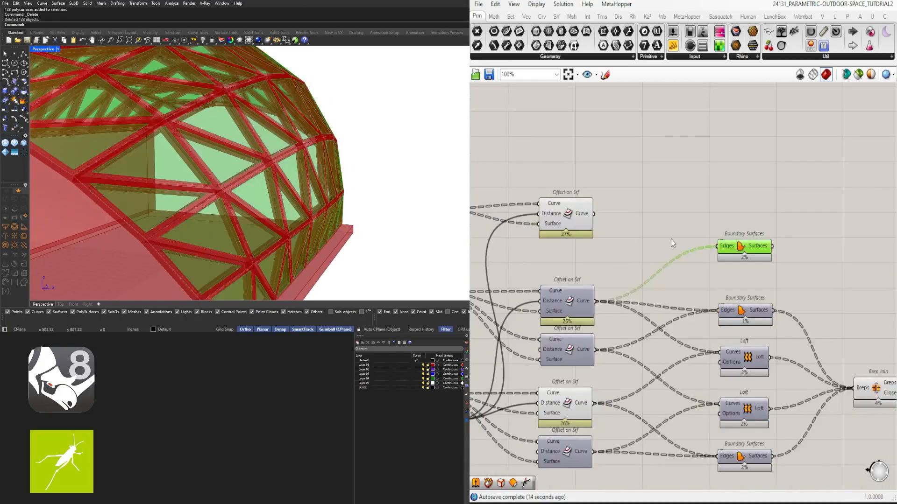
left_click(626, 240)
left_click(581, 221)
left_click(568, 307)
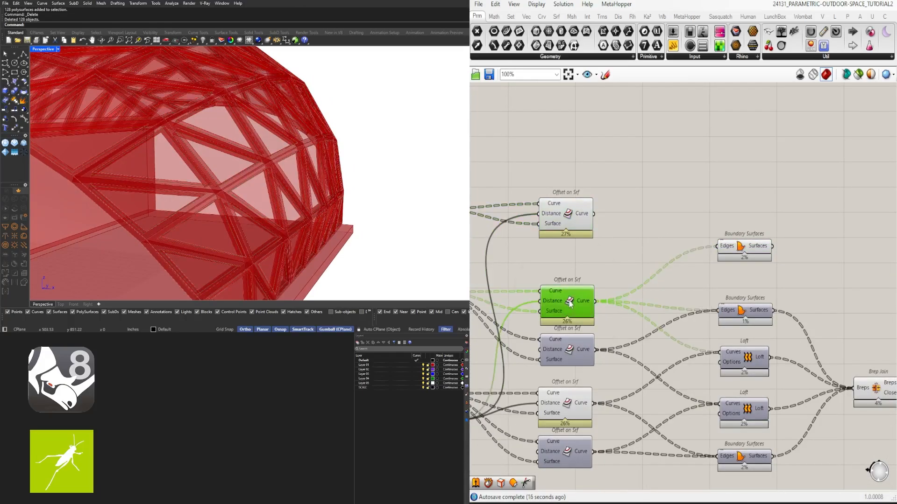
middle_click(569, 305)
left_click(601, 230)
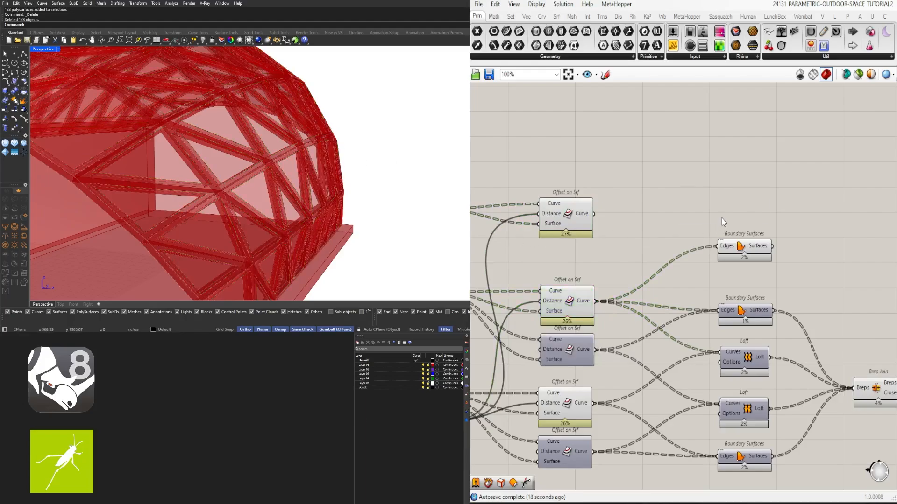
- Add a Loft fed by the curves of the uppermost Offset on Srf and the middle chain's slider-driven Offset on Srf
double_click(721, 223)
type("loft")
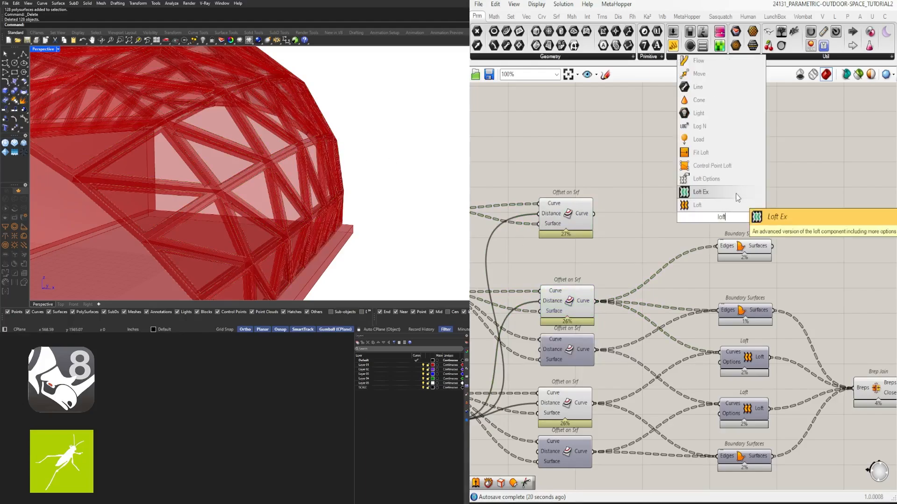
left_click(731, 193)
left_click(596, 215)
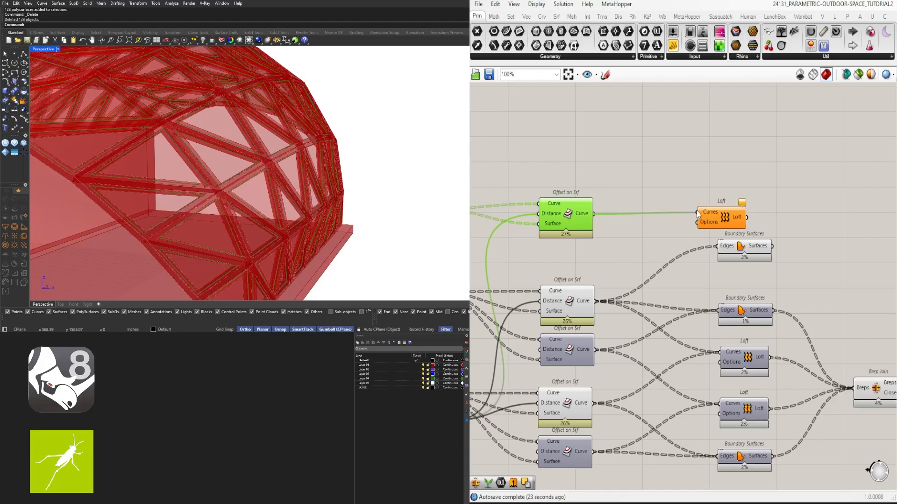
left_click_drag(698, 214, 747, 211)
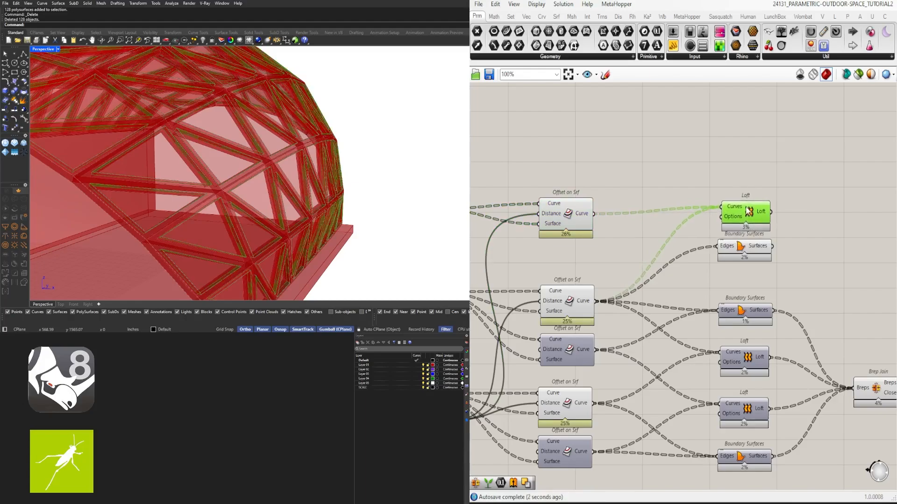
- Delete the unjoined Boundary Surfaces component below the new Loft and move the Loft closer to its inputs
left_click(742, 248)
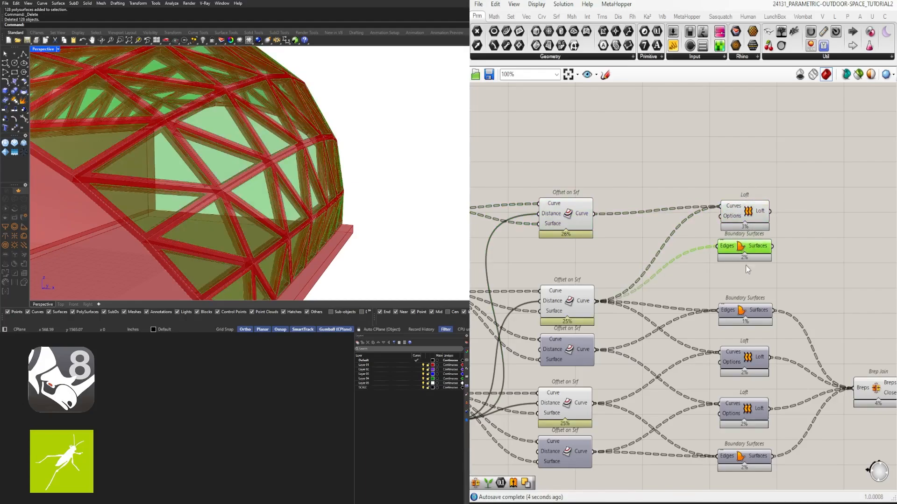
key("Delete")
left_click_drag(745, 223, 695, 227)
- Add a Cap Holes component after the new Loft and feed it the lofted panels
double_click(772, 228)
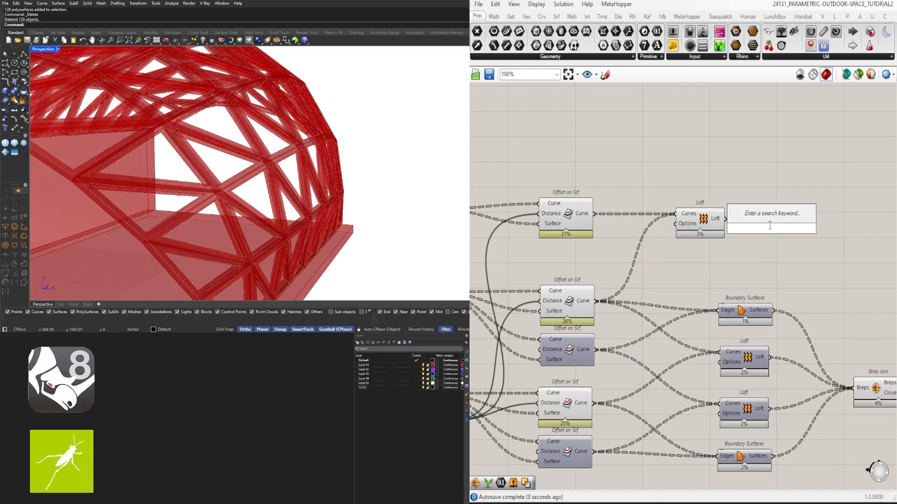
type("cap")
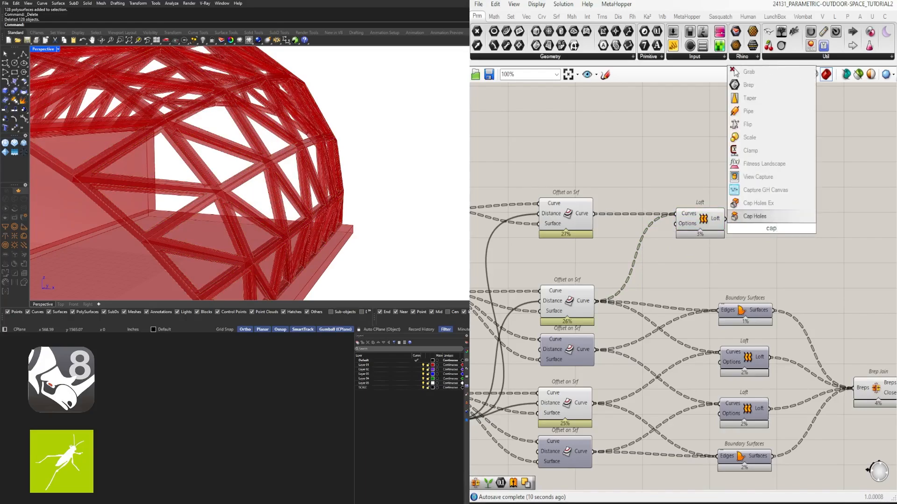
left_click(740, 217)
left_click_drag(773, 236, 767, 223)
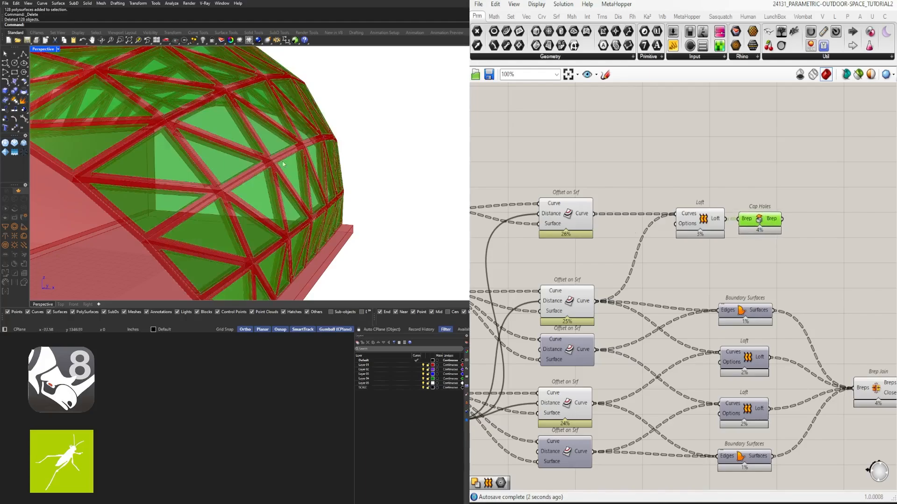
- Hide the preview of the Loft feeding Cap Holes
scroll(319, 150, "up", 3)
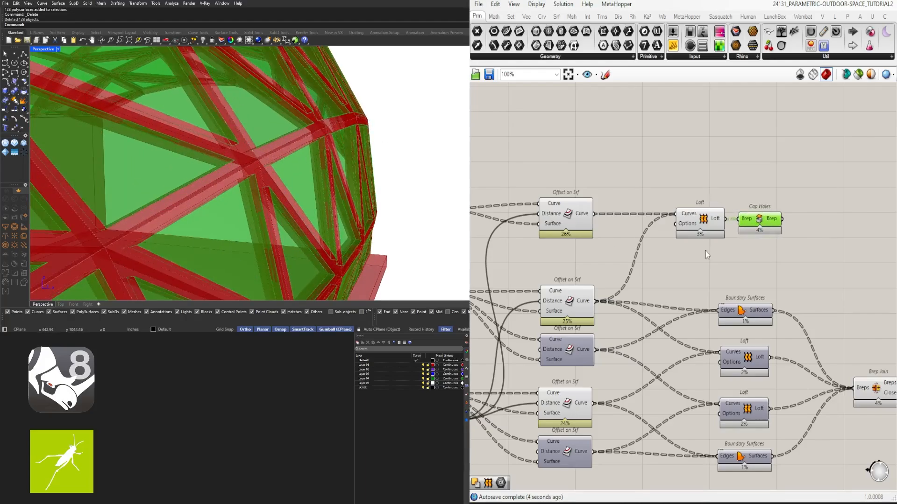
left_click_drag(711, 288, 657, 204)
middle_click(676, 176)
left_click(695, 153)
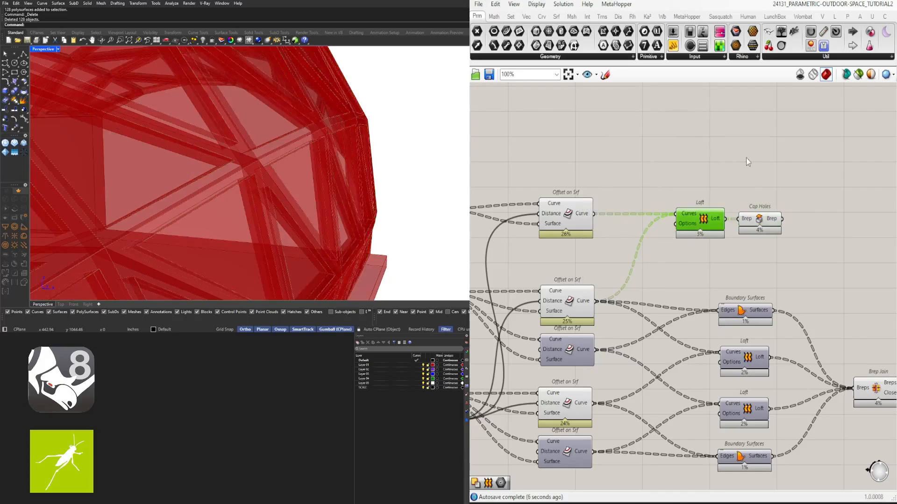
- Examine the capped glass panels across the whole pavilion and compare them with the Brep Join frame
left_click_drag(765, 215, 769, 215)
scroll(281, 167, "down", 5)
right_click_drag(281, 168, 186, 174)
scroll(185, 174, "down", 2)
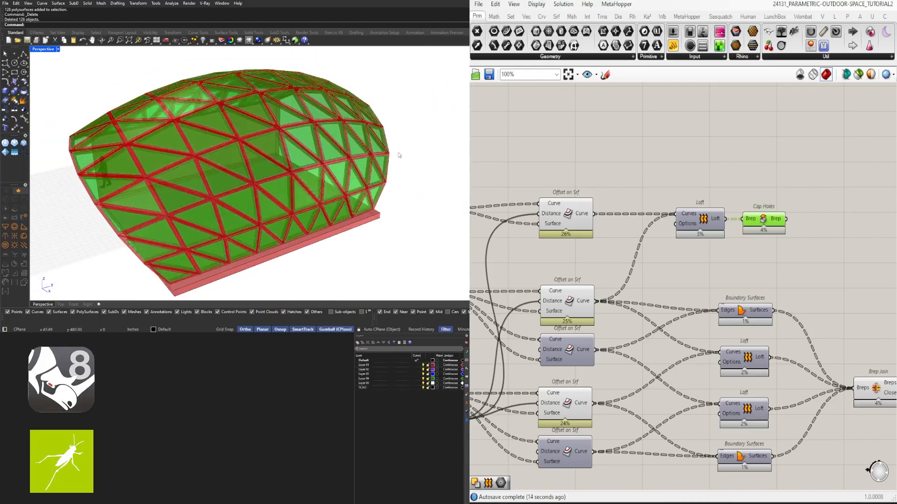
scroll(751, 183, "down", 3)
right_click_drag(751, 182, 653, 214)
left_click(717, 263)
left_click_drag(735, 348, 743, 337)
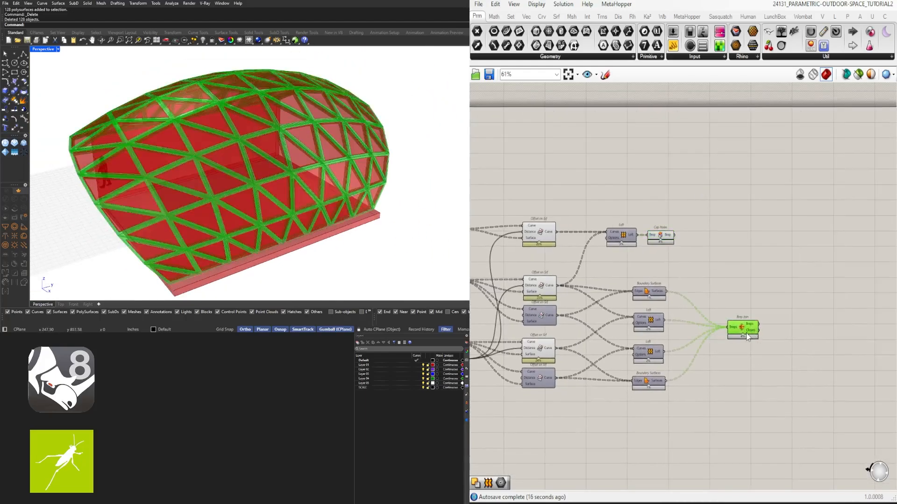
left_click(710, 280)
left_click(670, 240)
left_click(760, 271)
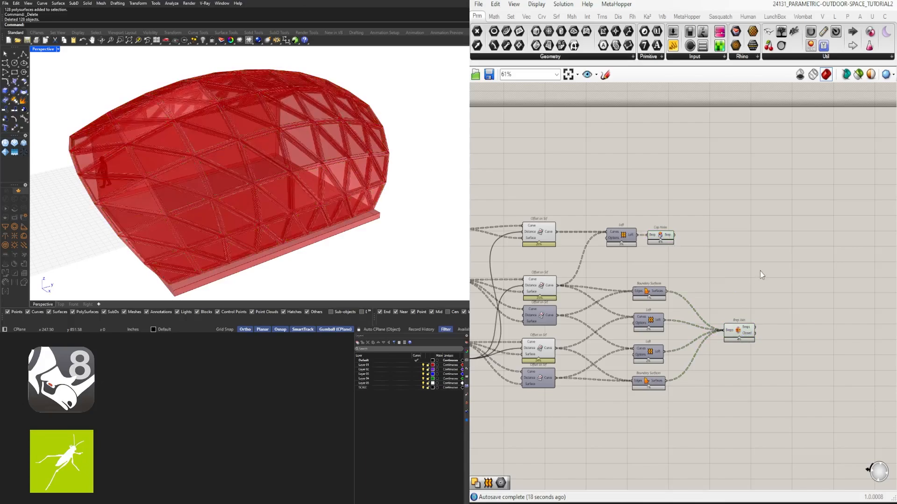
- Collect the Cap Holes output in a Geometry parameter and place that parameter in its own group
scroll(687, 247, "up", 3)
left_click(666, 235)
double_click(709, 248)
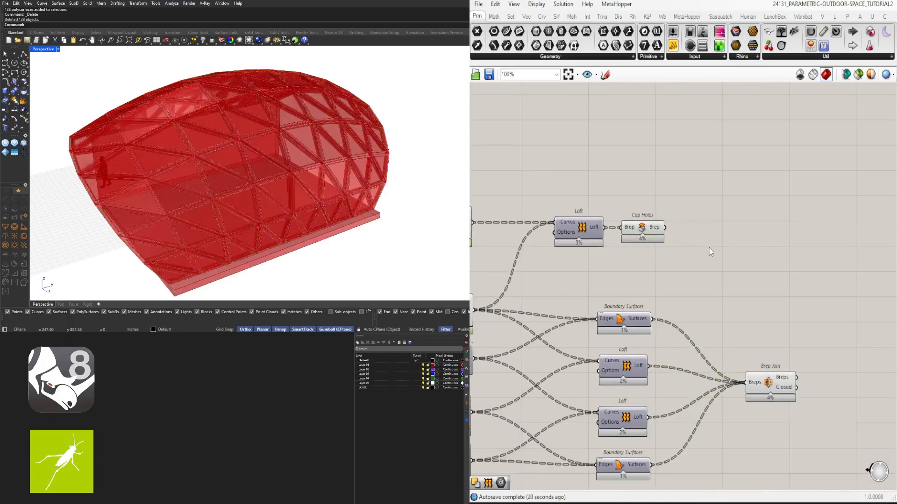
type("geo")
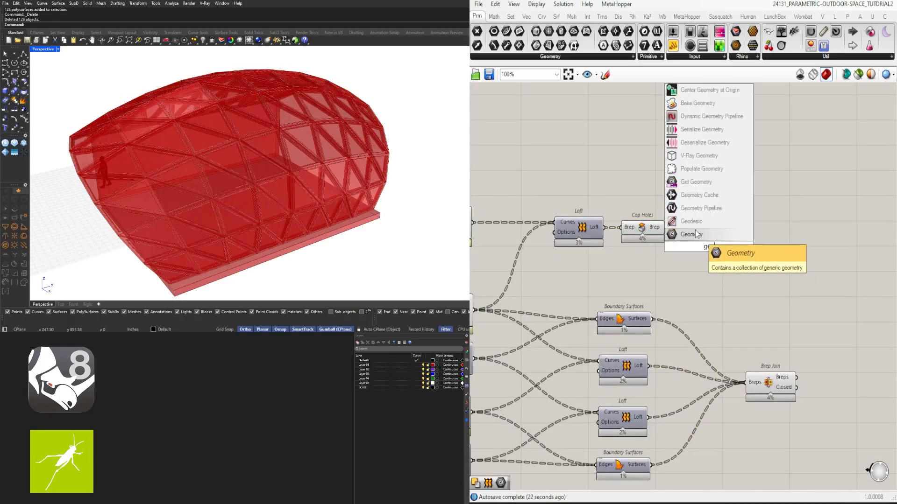
left_click(692, 234)
scroll(668, 229, "up", 3)
left_click_drag(700, 246, 762, 240)
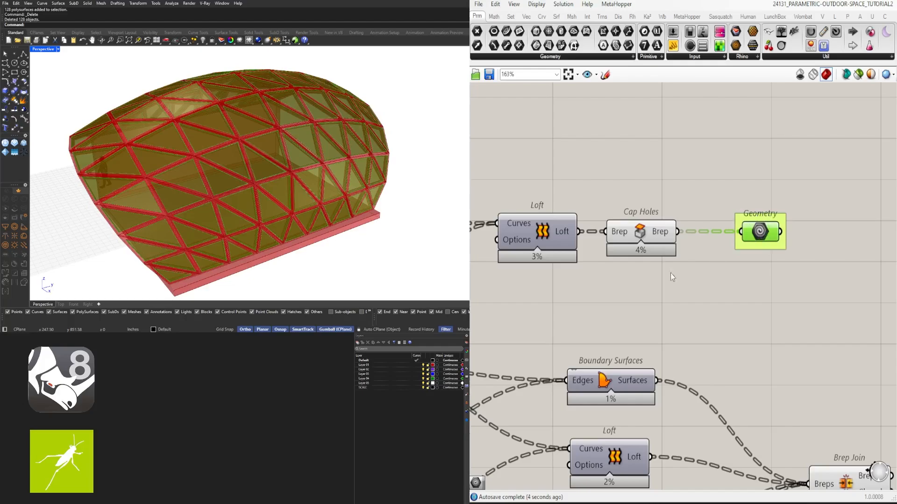
- Hide the preview of Cap Holes
left_click(644, 237)
middle_click(610, 159)
left_click(643, 128)
- Add a Geometry parameter fed by Brep Join's Breps output and group it
right_click_drag(800, 256, 626, 222)
scroll(608, 211, "down", 4)
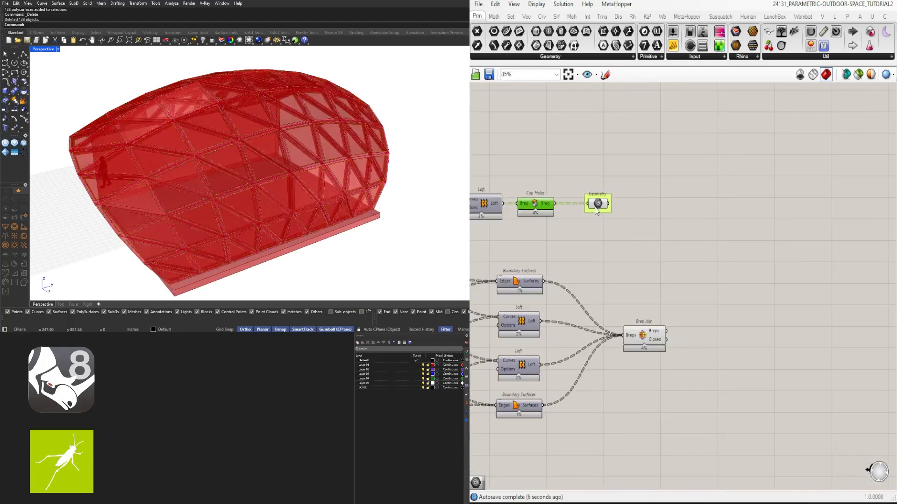
scroll(598, 208, "up", 1)
scroll(685, 356, "up", 2)
left_click_drag(720, 356, 712, 355, "alt")
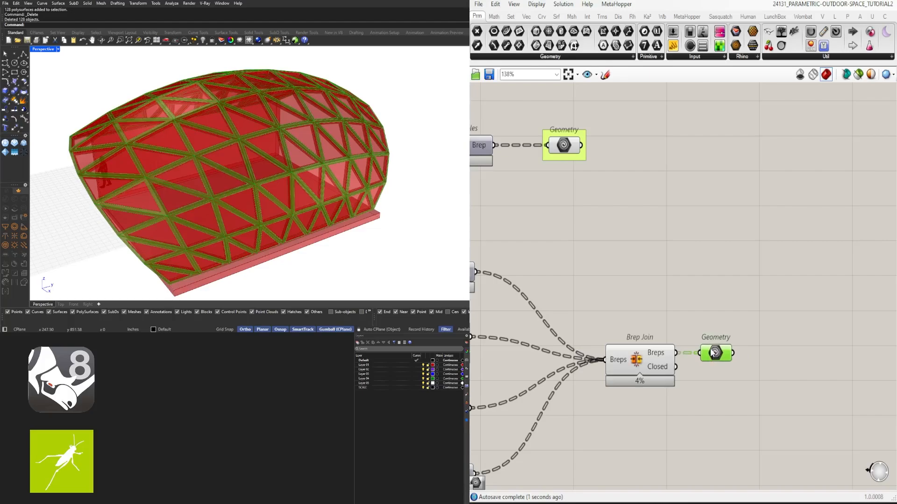
key("ctrl+g")
- Hide the preview of Brep Join
left_click_drag(650, 411, 611, 367)
middle_click(618, 302)
left_click(646, 264)
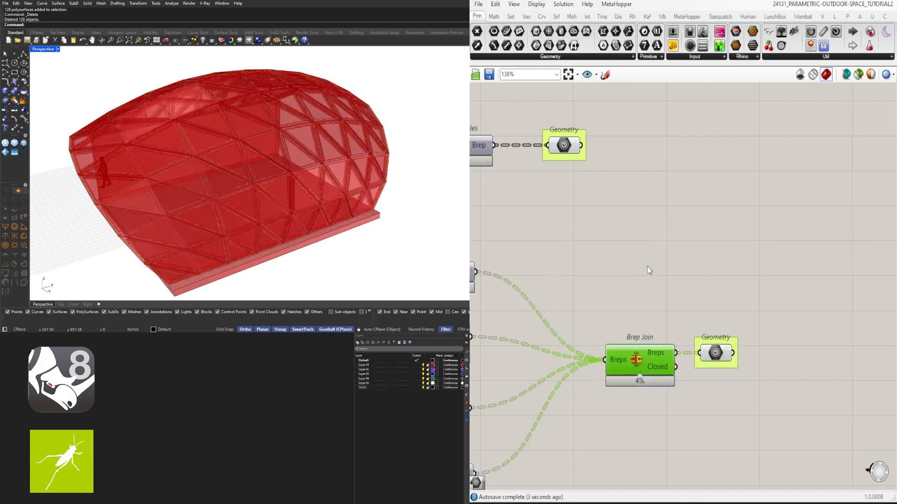
- Add a Custom Preview component fed by the glass panels' Geometry parameter
left_click(649, 269)
left_click(569, 148)
double_click(661, 190)
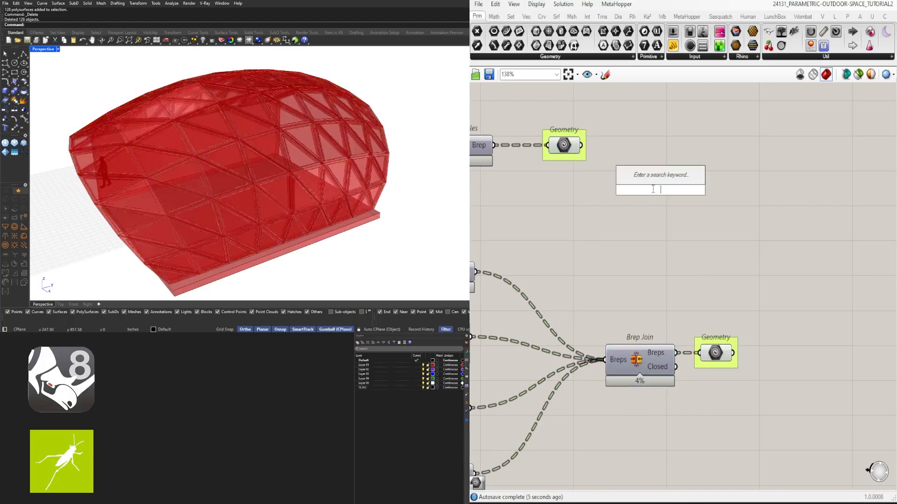
type("cust")
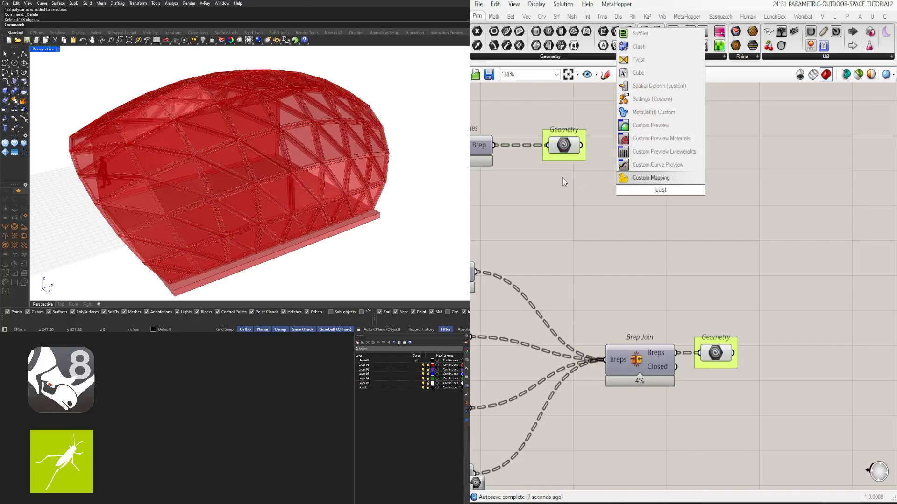
left_click(647, 125)
left_click_drag(627, 176, 705, 172)
- Add a Colour Swatch and wire it into the Material input of the glass Custom Preview
double_click(616, 215)
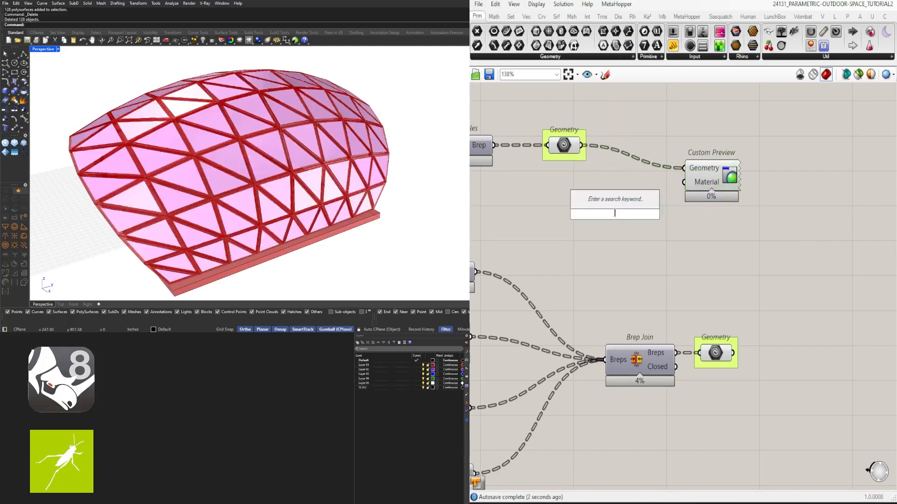
type("swa")
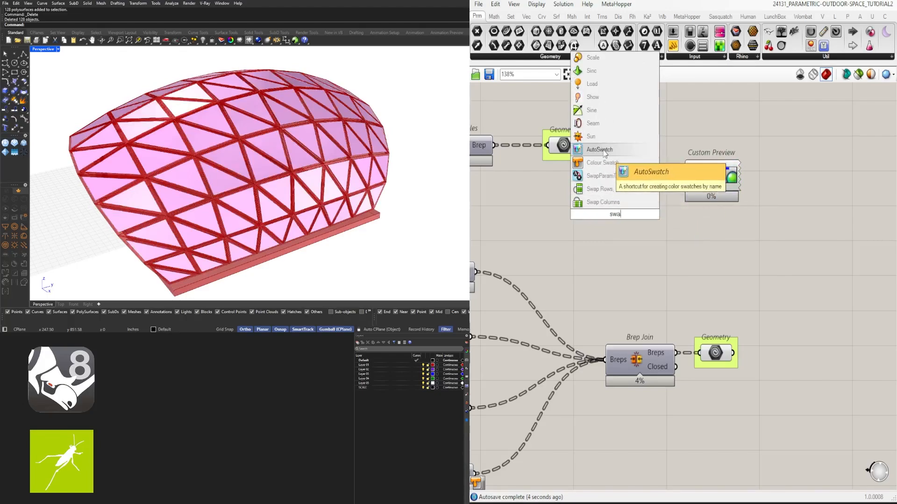
left_click(601, 163)
left_click_drag(689, 183, 691, 183)
left_click_drag(700, 187, 691, 220)
left_click(643, 231)
- Set the glass swatch to a translucent cyan with hue 177°, saturation 59, value 100 and alpha 50
scroll(643, 230, "up", 3)
left_click(643, 201)
left_click(643, 200)
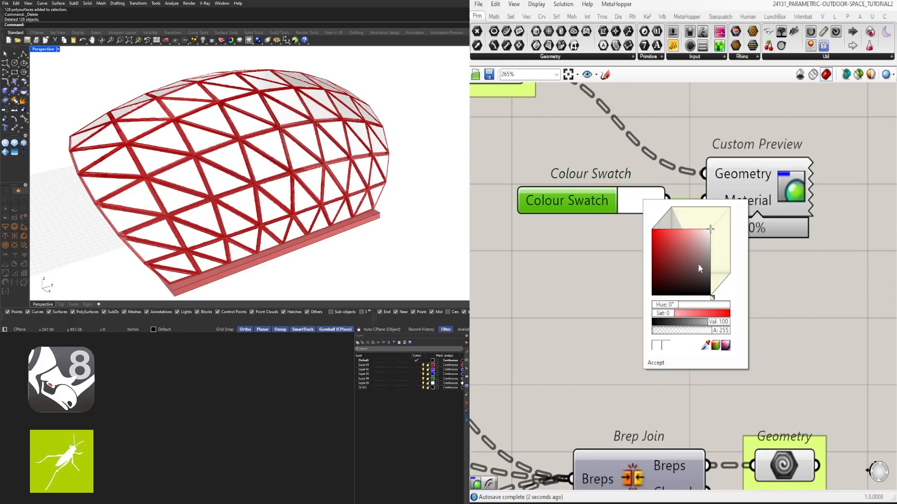
left_click_drag(669, 310, 694, 309)
left_click(685, 218)
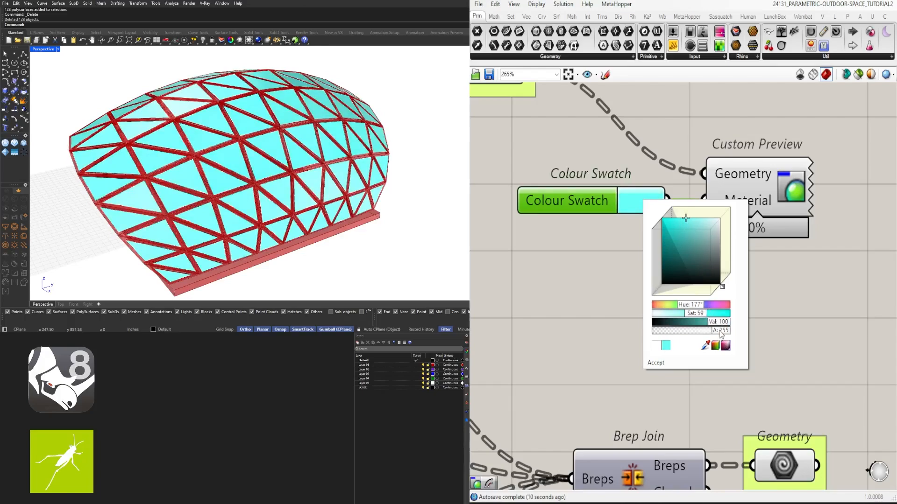
double_click(722, 331)
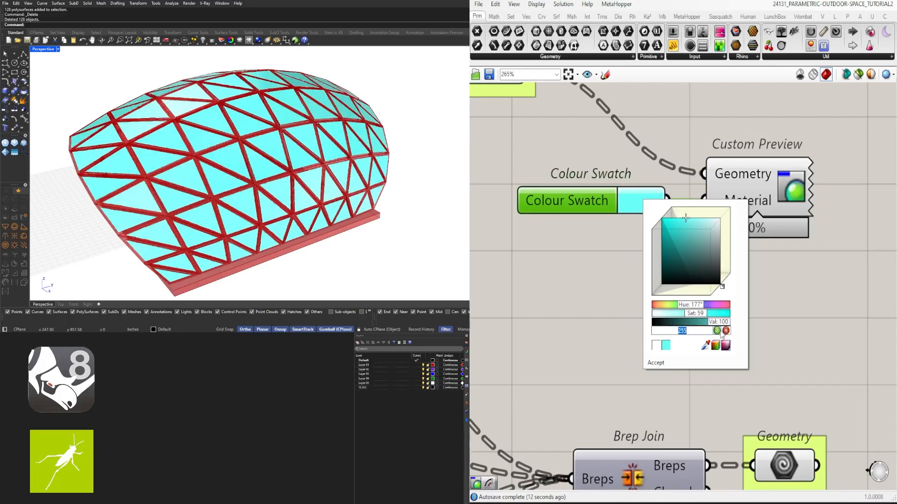
type("50")
key("Return")
left_click(815, 326)
scroll(583, 204, "down", 5)
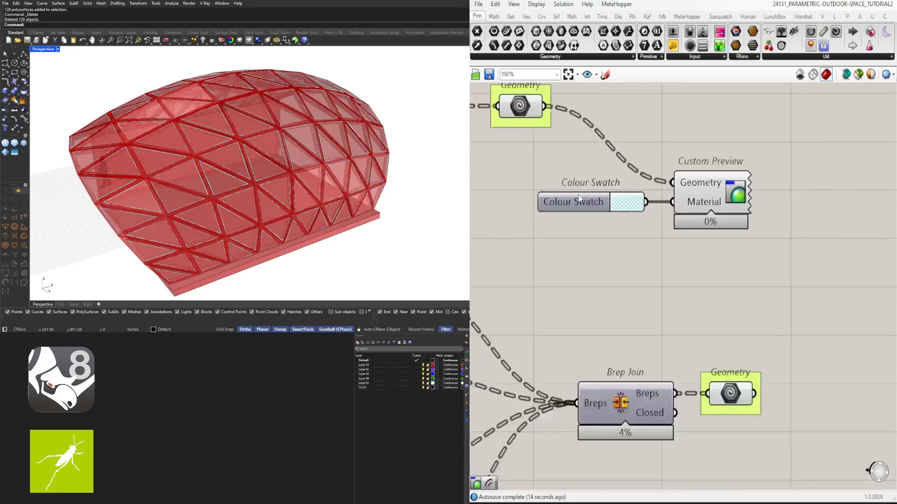
- Hide the preview of the glass panels' Geometry parameter
right_click_drag(584, 203, 644, 231)
left_click_drag(644, 188, 586, 131)
middle_click(678, 141)
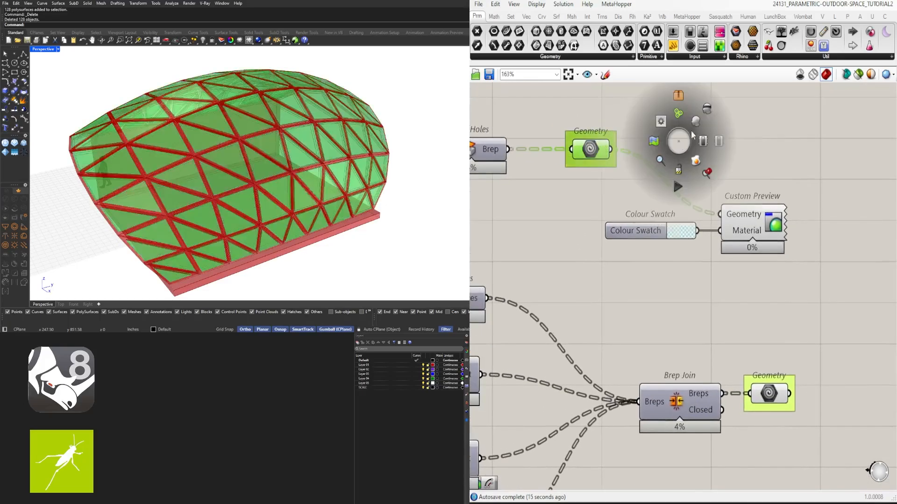
left_click(709, 108)
left_click(808, 164)
right_click_drag(248, 179, 269, 163)
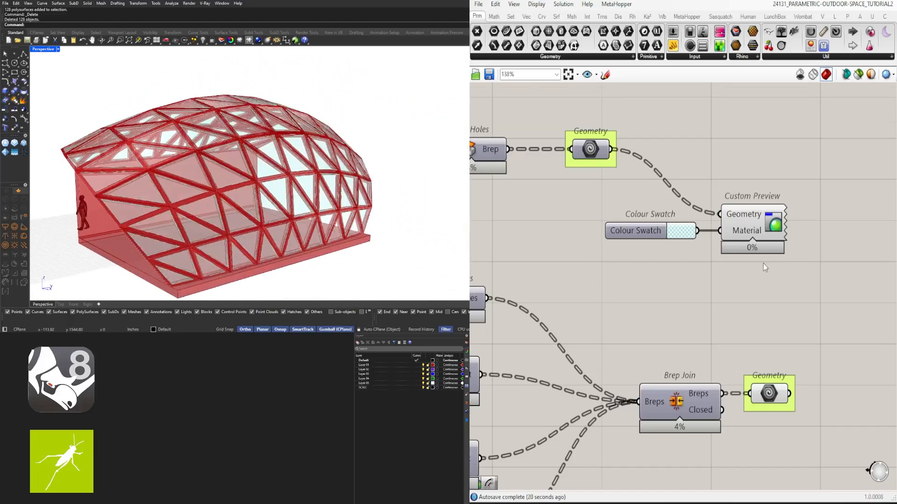
- Add a Custom Preview component fed by the Geometry parameter after Brep Join
scroll(764, 268, "down", 3)
right_click_drag(804, 276, 748, 261)
mouse_move(749, 263)
left_mouse_down()
mouse_move(743, 282)
mouse_move(753, 294)
left_mouse_up()
right_click_drag(782, 345, 714, 290)
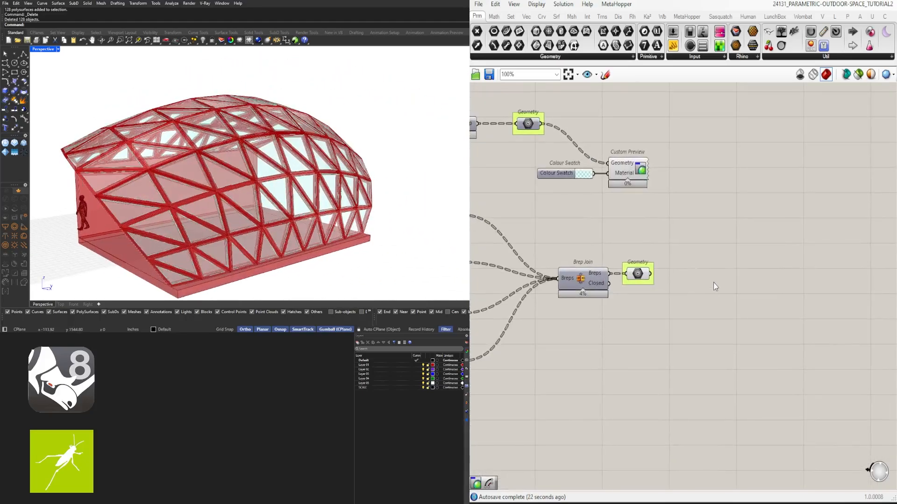
double_click(714, 282)
type("cust")
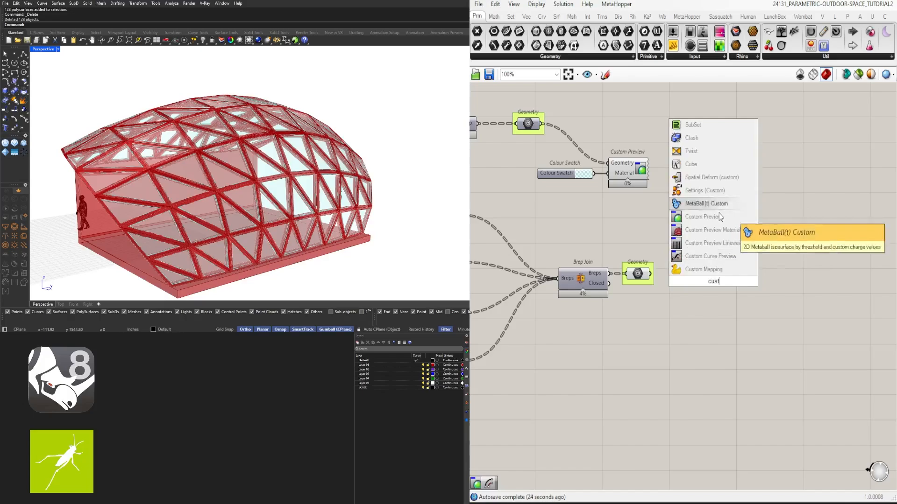
left_click(720, 217)
left_click_drag(695, 283, 740, 294)
- Add a Colour Swatch and connect it to the Material input of the frame's Custom Preview
left_click(686, 323)
double_click(690, 312)
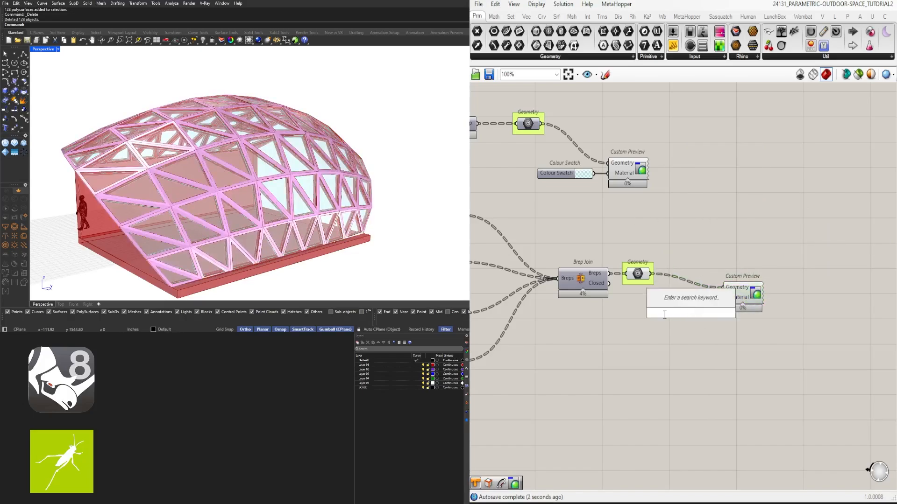
type("swa")
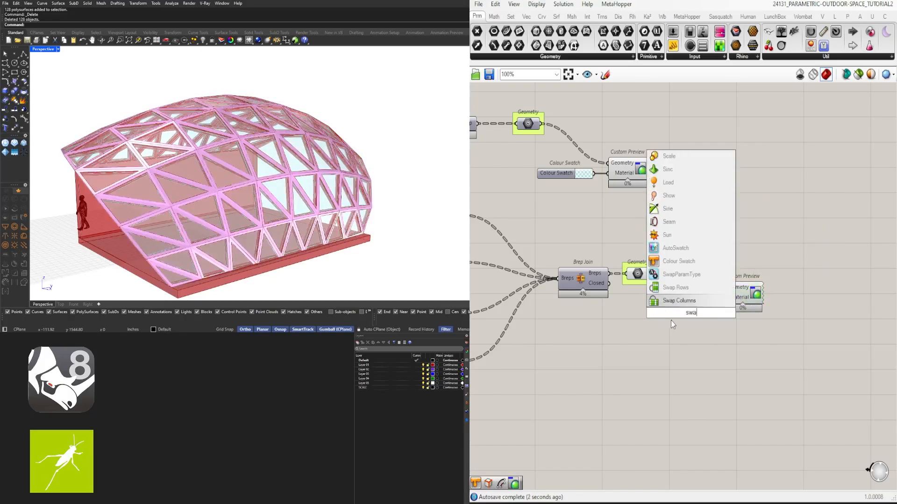
left_click(690, 265)
scroll(673, 321, "up", 3)
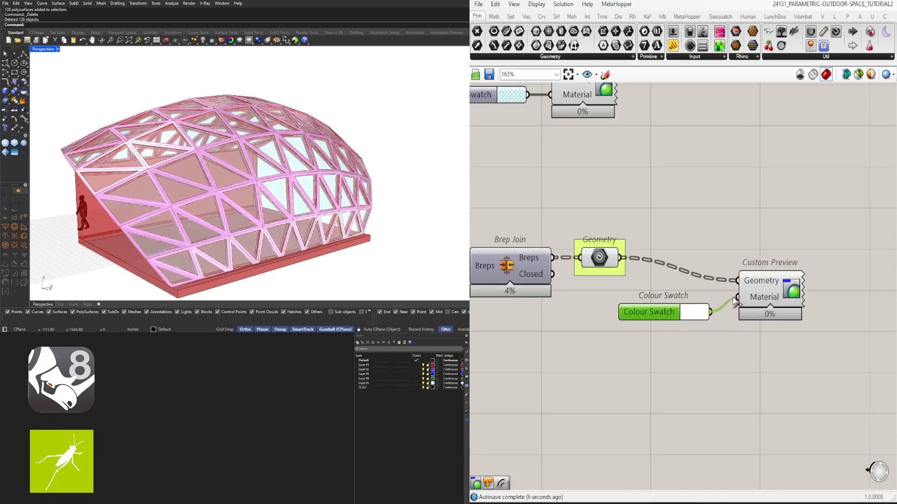
left_click_drag(734, 303, 738, 297)
- Set the frame swatch to dark brown with hue 25°, saturation 36 and value 29
scroll(729, 308, "up", 3)
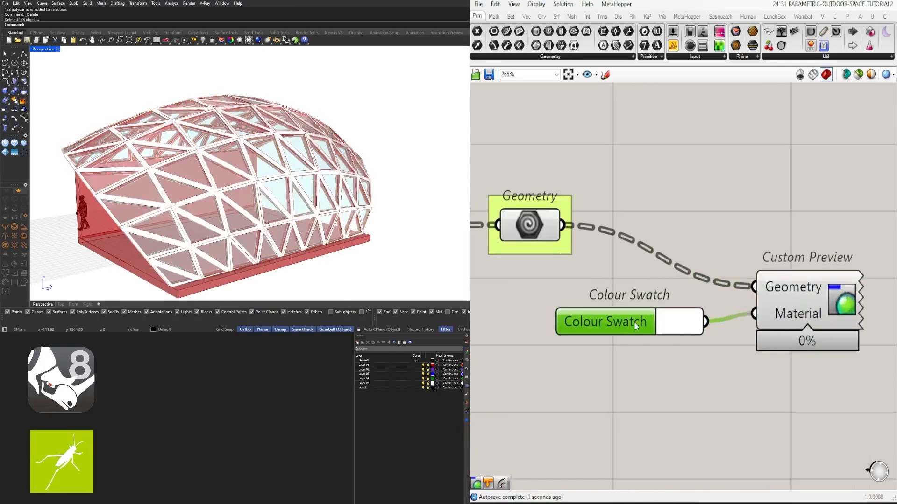
left_click_drag(635, 326, 632, 318)
left_click(675, 314)
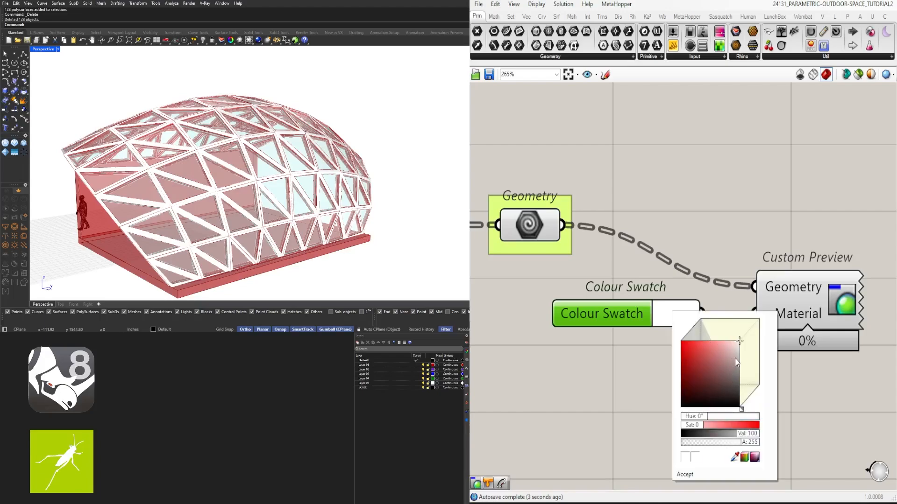
left_click_drag(735, 358, 723, 382)
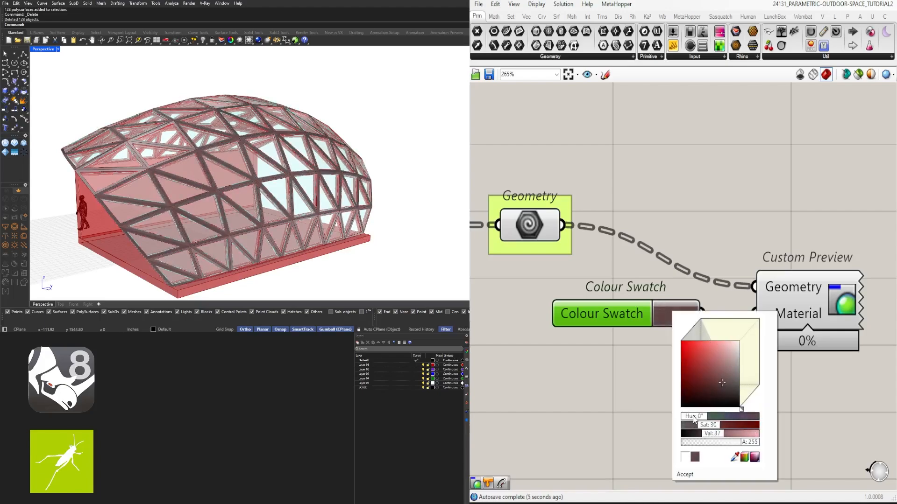
mouse_move(693, 419)
left_mouse_down()
mouse_move(708, 418)
mouse_move(699, 420)
left_mouse_up()
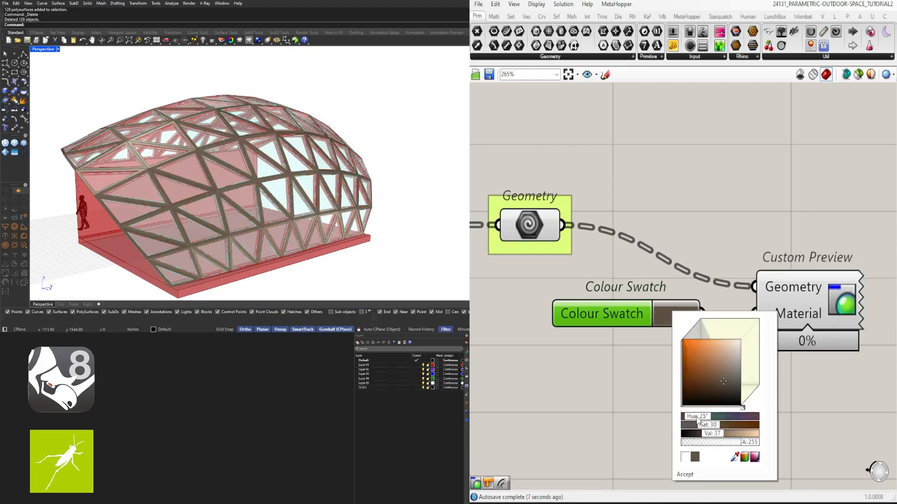
left_click_drag(734, 388, 721, 387)
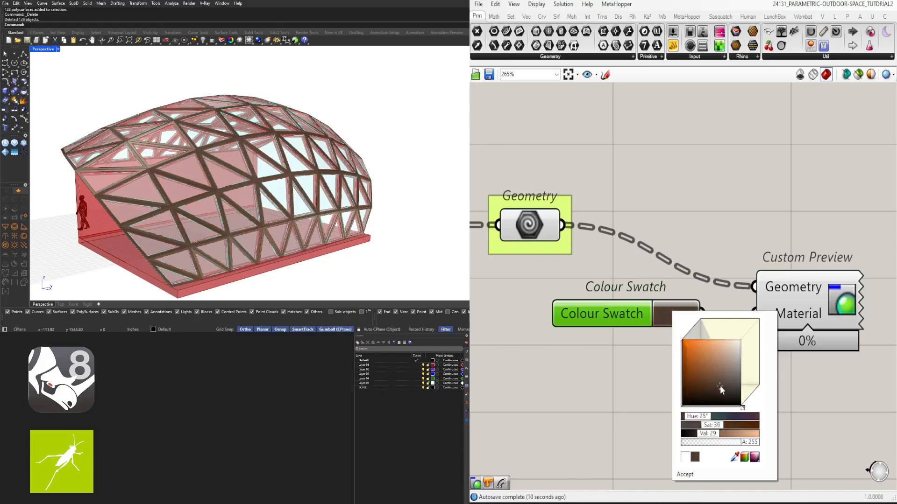
- Hide the preview of the frame's Geometry parameter
scroll(769, 280, "down", 2)
left_click_drag(628, 243, 603, 206)
middle_click(605, 184)
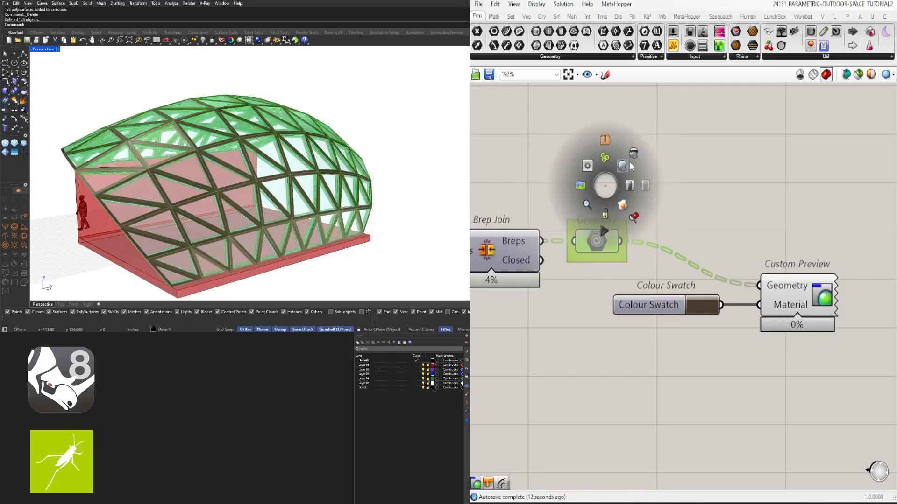
left_click(630, 161)
left_click(749, 190)
right_click_drag(239, 193, 318, 148)
- Copy the frame's swatch and Custom Preview beside the floor slab's Extrude and feed the Extrusion output into the copy's Geometry
scroll(708, 220, "down", 5)
left_click_drag(769, 291, 701, 245)
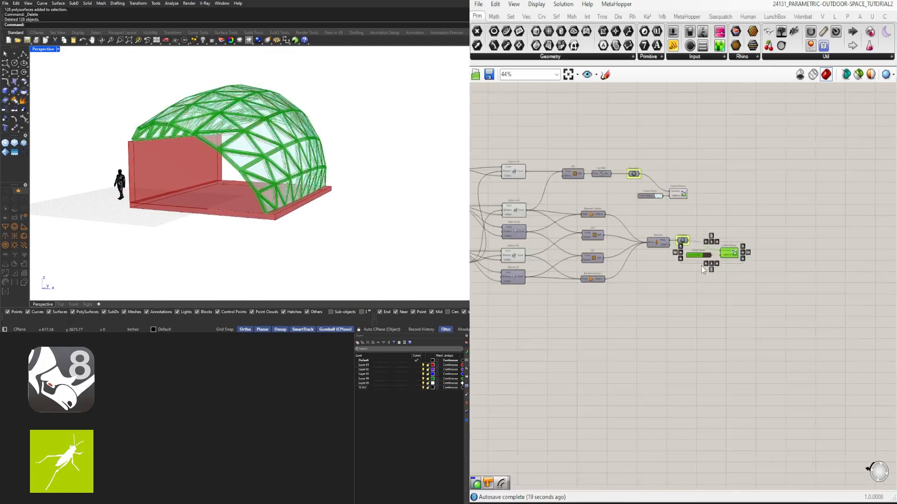
scroll(821, 243, "down", 8)
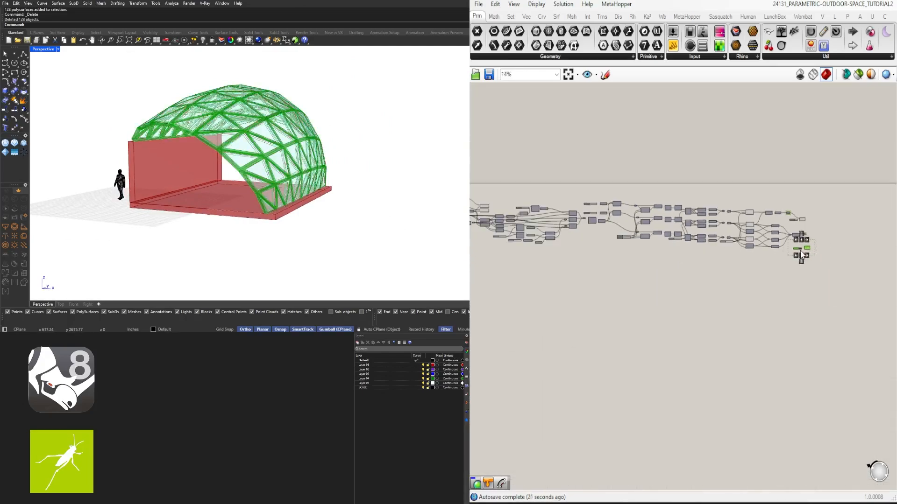
left_click(512, 200)
scroll(513, 218, "up", 10)
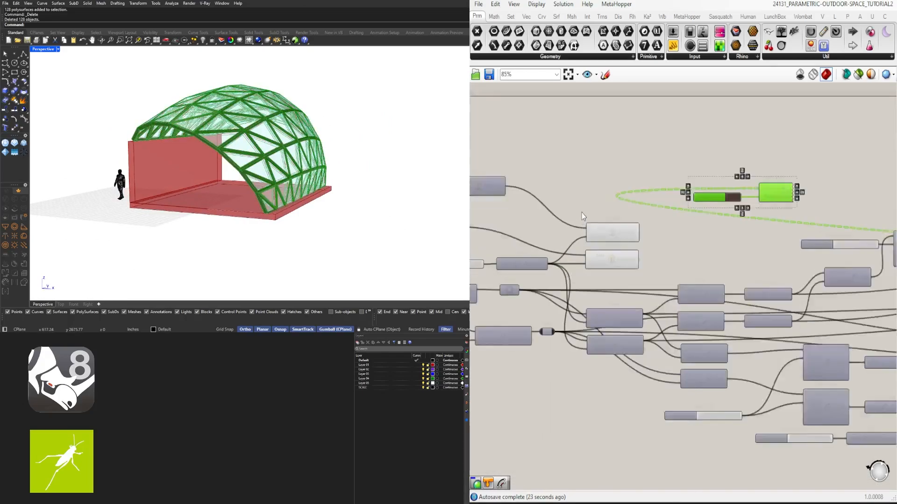
right_click_drag(589, 255, 550, 254)
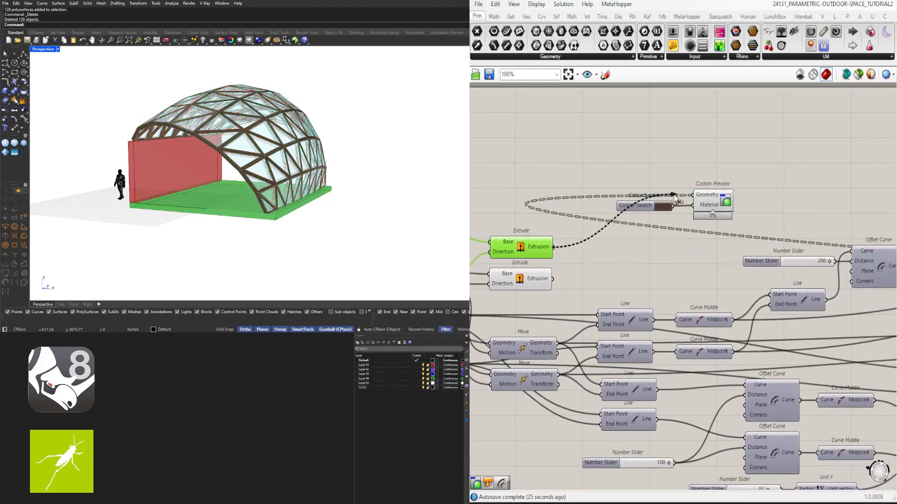
left_click_drag(674, 196, 693, 194)
- Set the floor slab's swatch to grey with saturation 0 and value 50
scroll(669, 202, "up", 3)
left_click(655, 207)
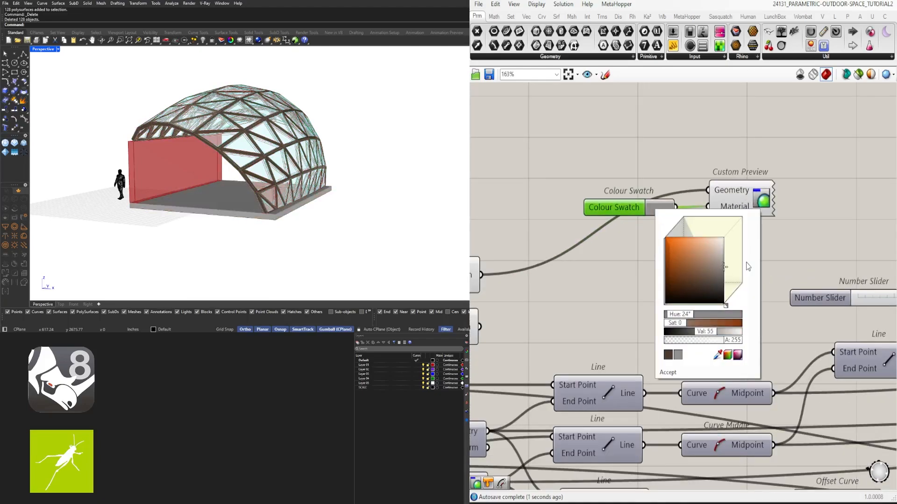
left_click_drag(746, 263, 756, 261)
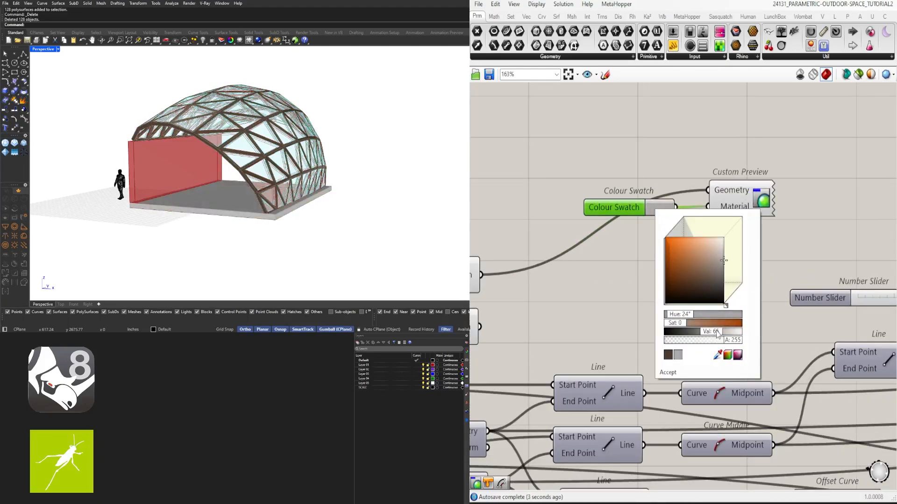
type("50")
key("Return")
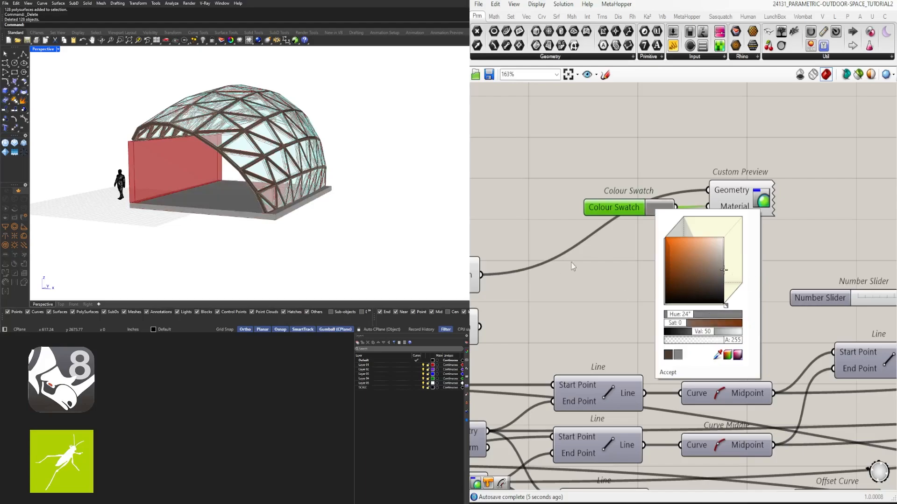
- Duplicate the slab's swatch and Custom Preview for the wall's Extrude and connect its Extrusion output to Geometry
scroll(609, 149, "down", 4)
left_click_drag(800, 215, 713, 171)
left_click_drag(801, 194, 746, 253)
scroll(767, 236, "up", 3)
scroll(683, 280, "up", 3)
- Set the wall's swatch to light grey with saturation 0 and value 70
left_click(724, 259)
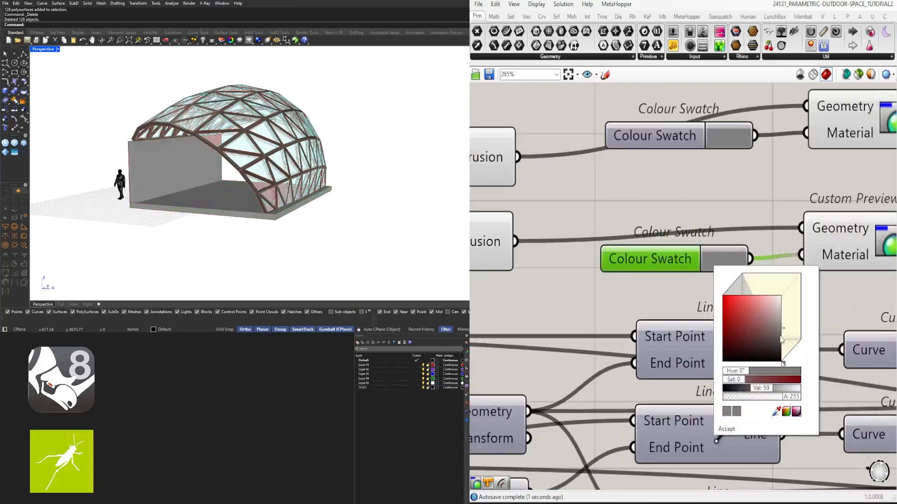
left_click_drag(766, 390, 772, 394)
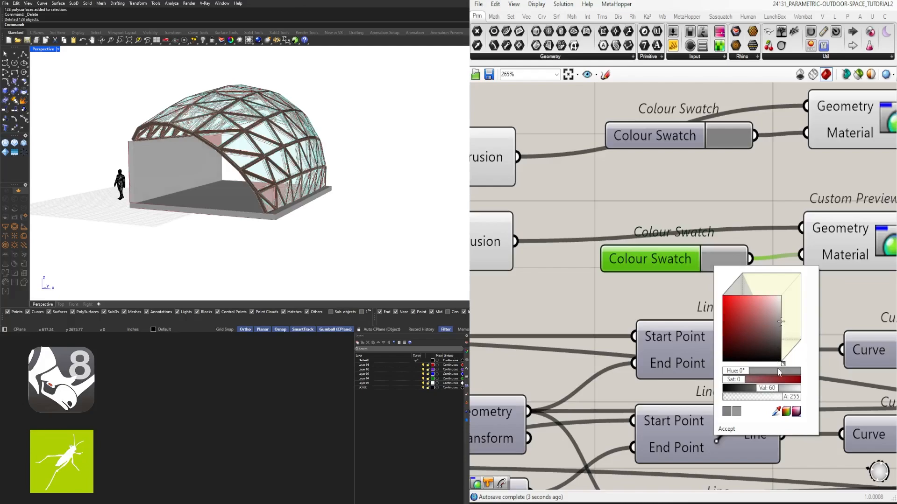
double_click(774, 389)
type("70")
key("Return")
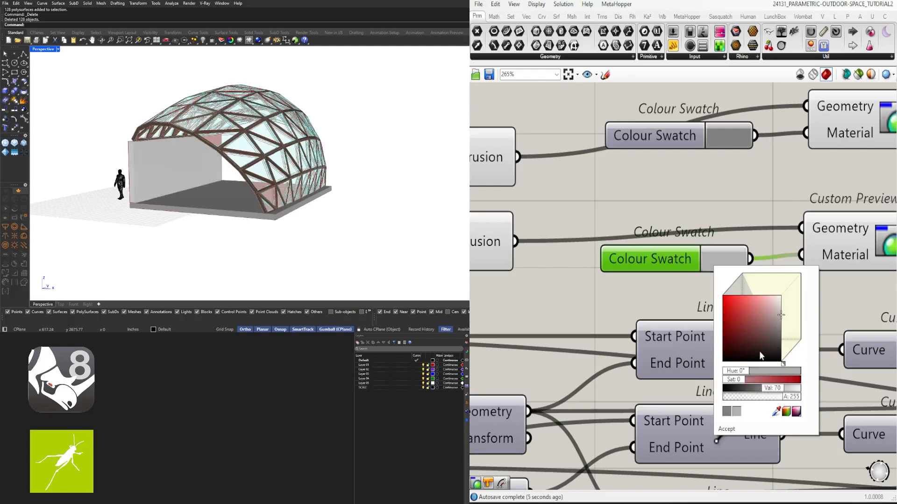
- Line up the slab's Colour Swatch and Custom Preview directly above the wall's pair
scroll(742, 213, "down", 3)
left_click_drag(706, 213, 829, 256)
left_click_drag(791, 231, 785, 236)
left_click_drag(825, 202, 738, 163)
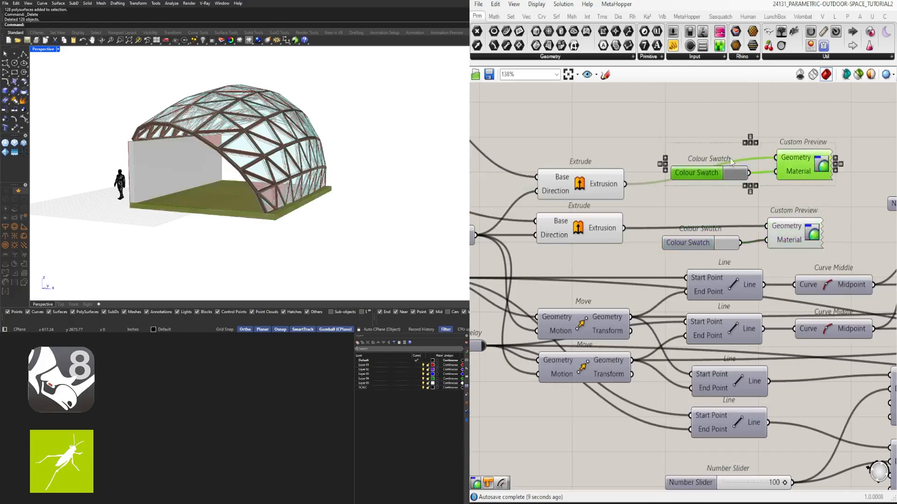
left_click_drag(806, 178, 796, 202)
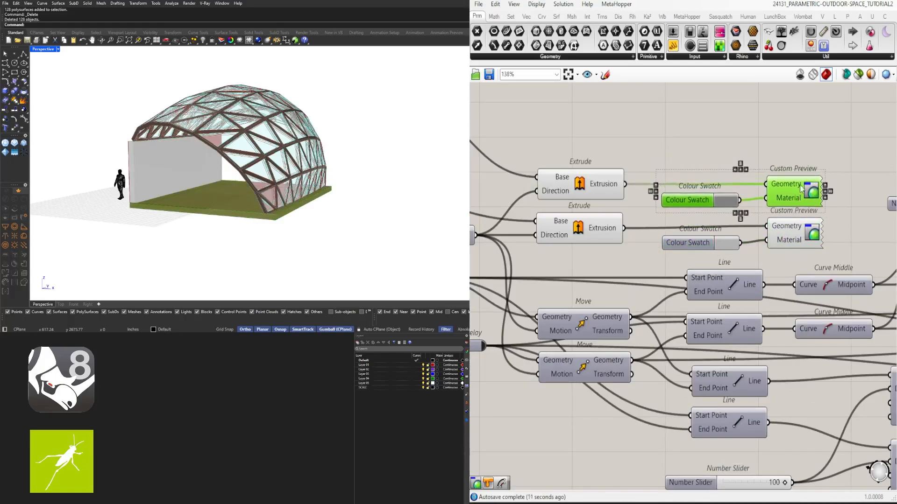
left_click(765, 171)
- Hide the previews of the slab and wall Extrude components
scroll(790, 164, "down", 6)
right_click_drag(399, 164, 334, 165)
scroll(629, 229, "up", 6)
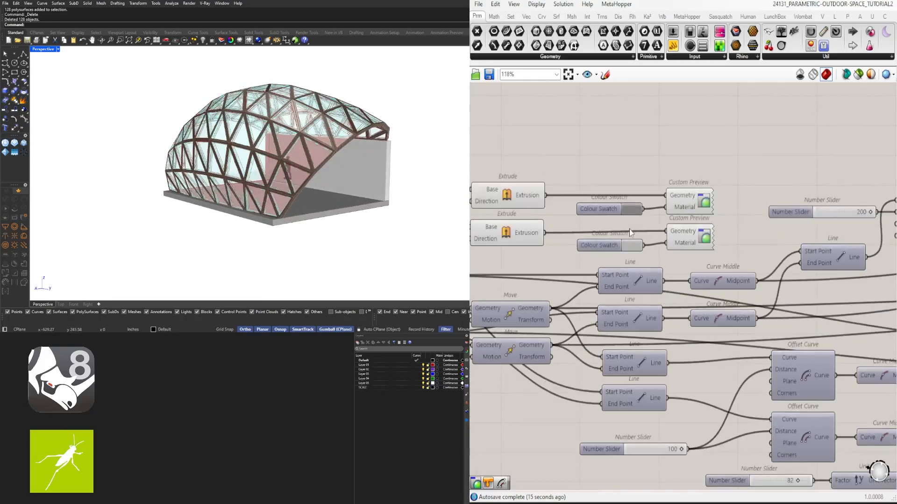
right_click_drag(870, 243, 766, 224)
left_click_drag(766, 224, 627, 136)
left_click_drag(573, 242, 535, 131)
middle_click(607, 133)
left_click(635, 97)
left_click(688, 126)
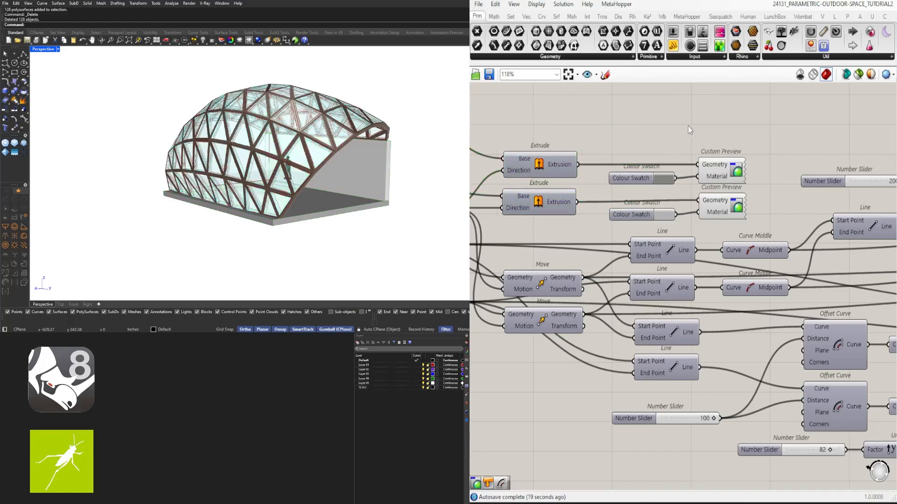
- Examine the pavilion's coloured glass, frame, slab and wall up close and from several sides
right_click_drag(357, 168, 243, 165)
scroll(170, 170, "up", 5)
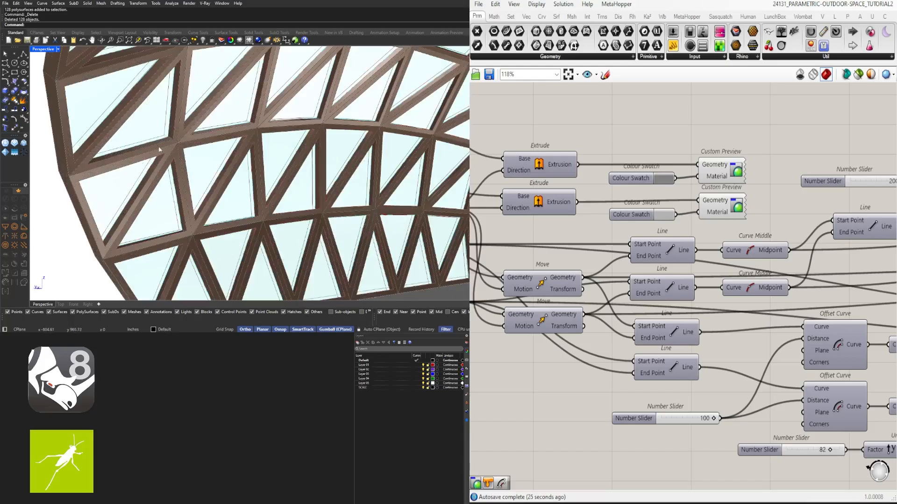
scroll(161, 156, "down", 5)
right_click_drag(161, 156, 421, 162)
scroll(420, 162, "down", 4)
right_click_drag(295, 158, 347, 189)
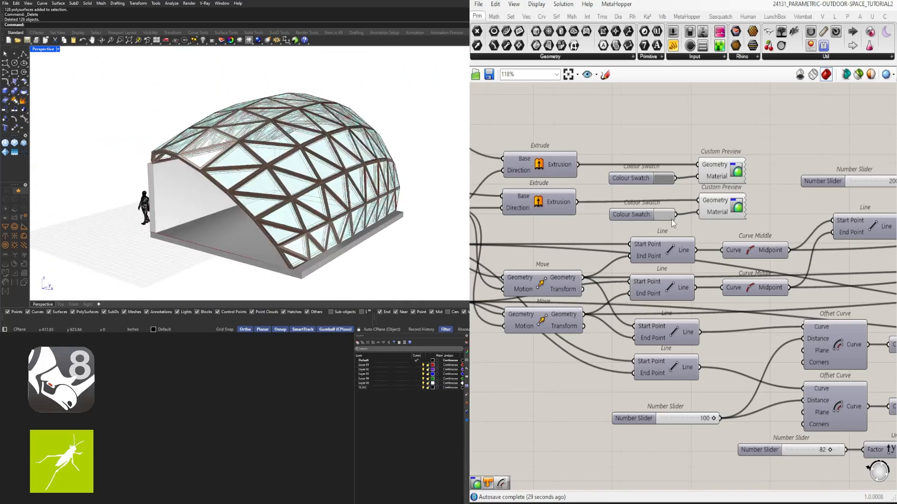
- Review the whole definition on the canvas, including the sliders and Negative components driving the two Offset Surfaces
scroll(671, 219, "down", 6)
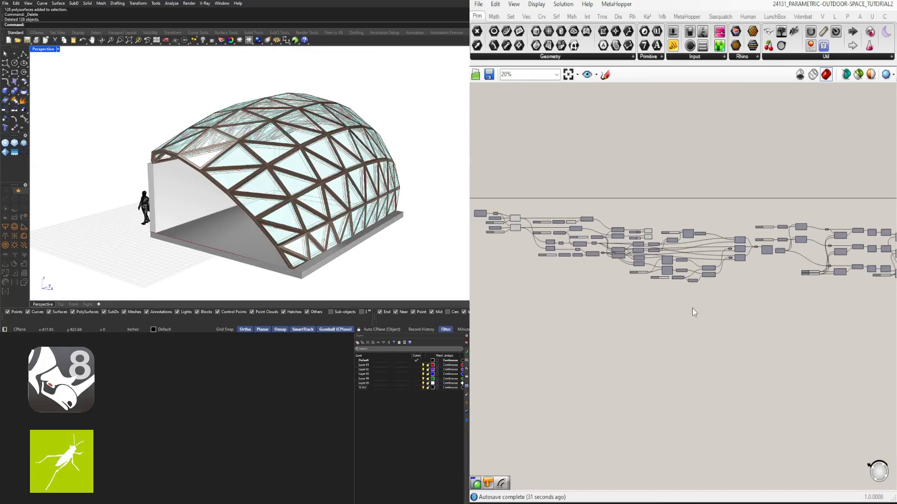
scroll(694, 312, "down", 3)
left_click_drag(856, 316, 509, 182)
scroll(545, 220, "up", 3)
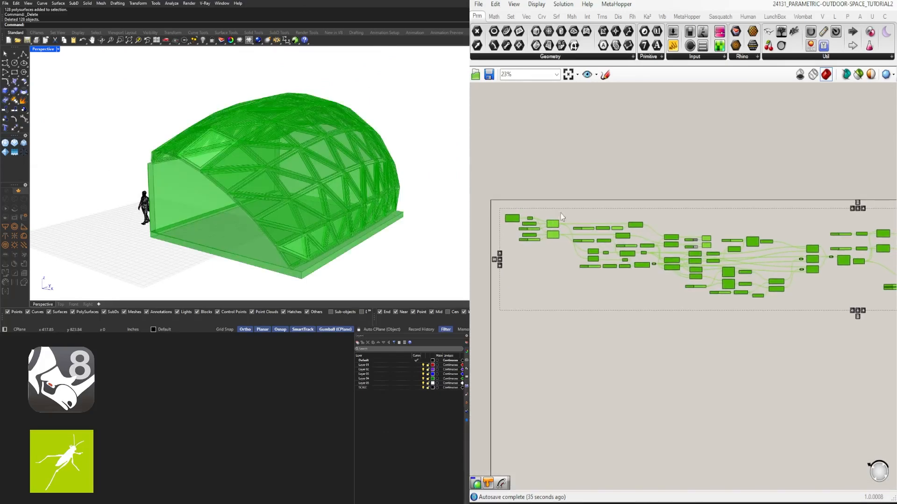
left_click(781, 232)
right_click_drag(783, 236, 575, 226)
scroll(736, 231, "up", 4)
scroll(766, 247, "down", 2)
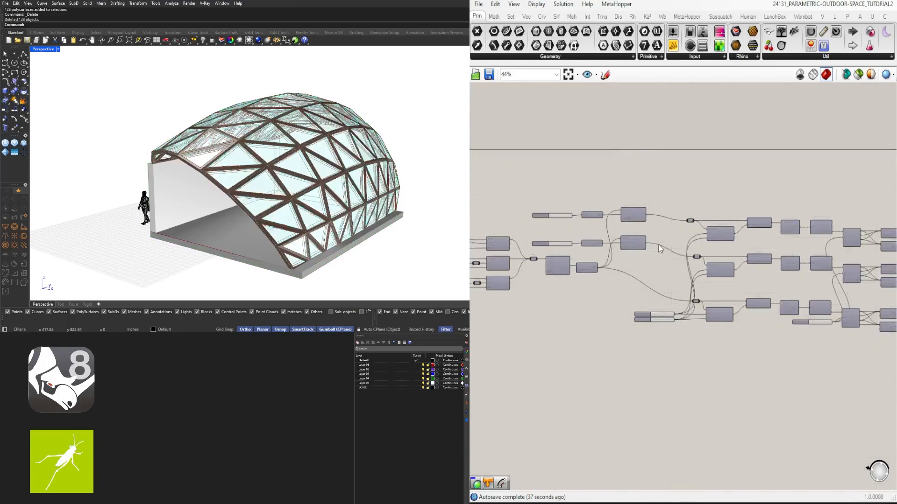
left_click_drag(674, 244, 549, 190)
scroll(604, 212, "up", 3)
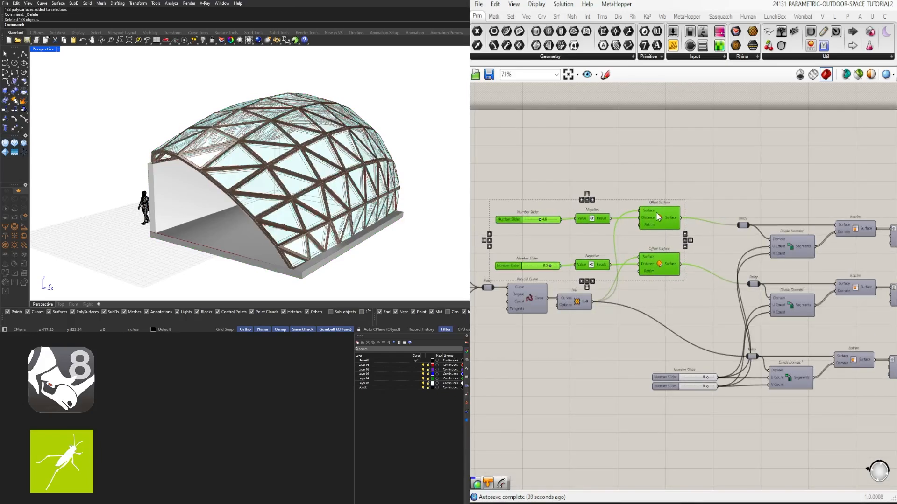
left_click(677, 175)
scroll(678, 187, "down", 4)
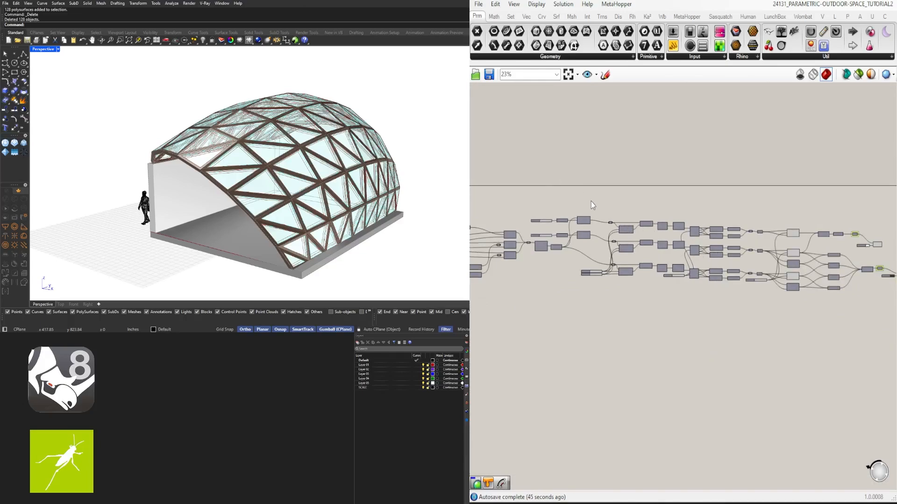
right_click_drag(259, 283, 240, 240)
scroll(276, 201, "up", 4)
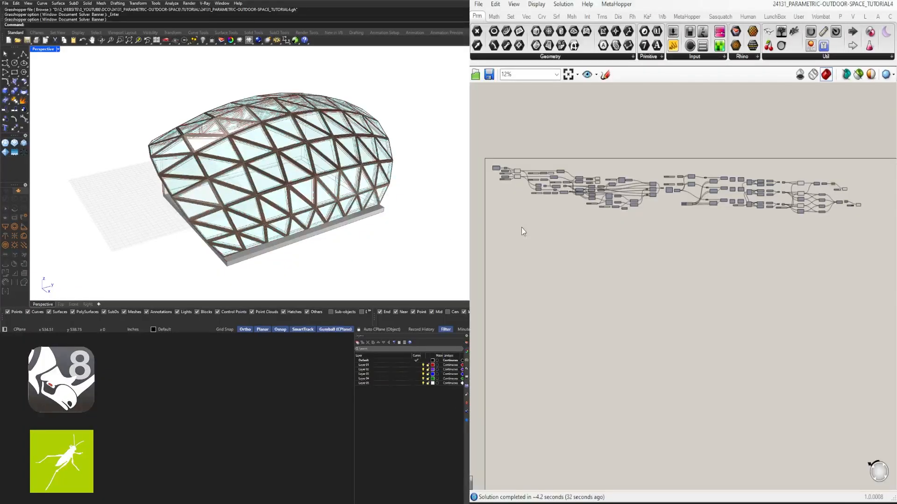
- Rename the length slider of the Unit X Line SDL to X WIDTH and put it in a group
scroll(521, 228, "up", 5)
right_click(557, 288)
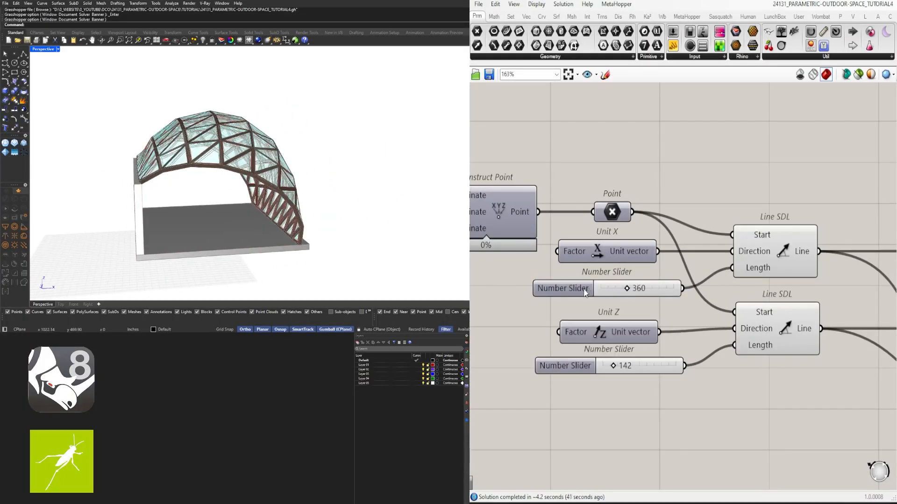
right_click(584, 290)
type("x width")
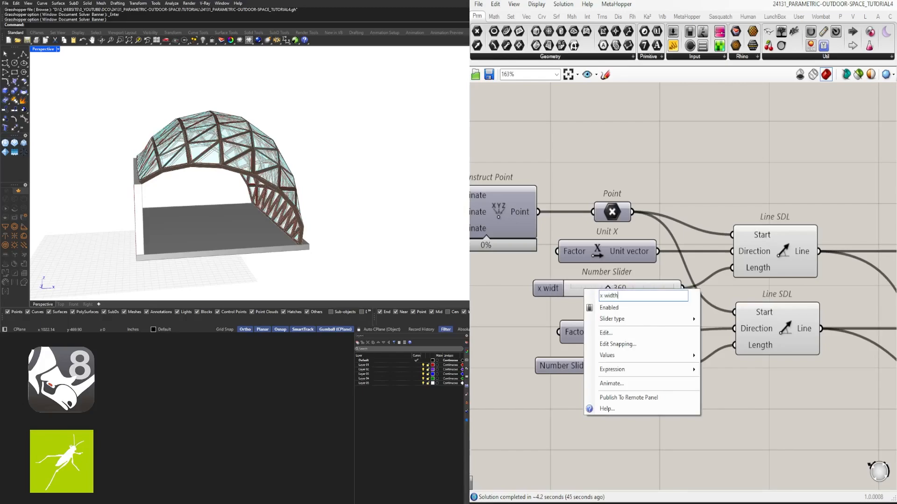
key("Return")
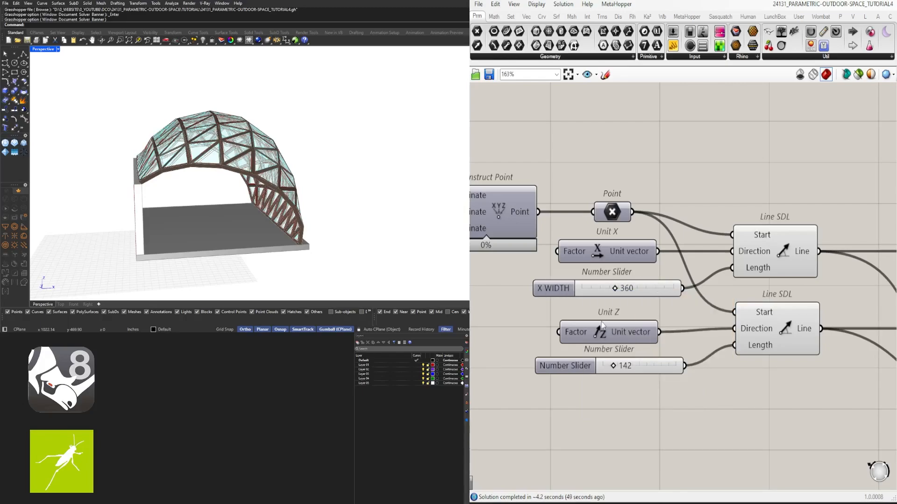
left_click(557, 290)
- Rename the length slider of the Unit Z Line SDL to HEIGHT Z and put it in a group
right_click(570, 368)
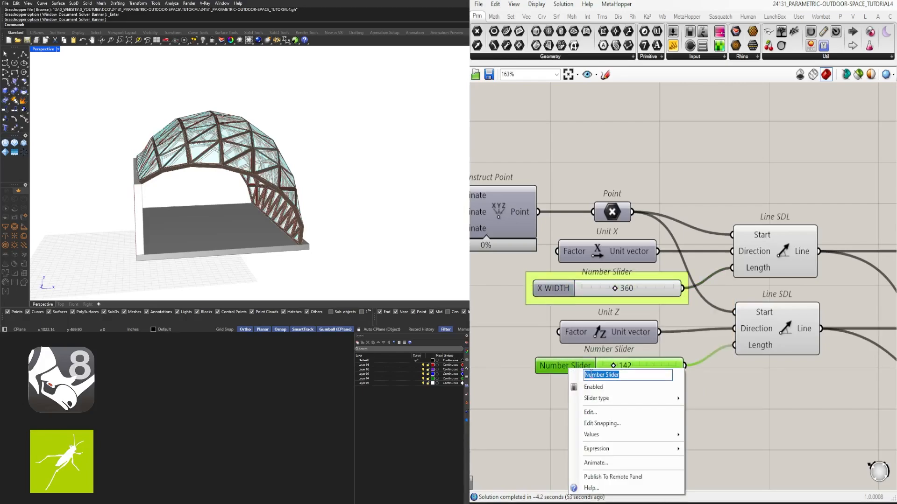
type("Z")
type("HEIGHT")
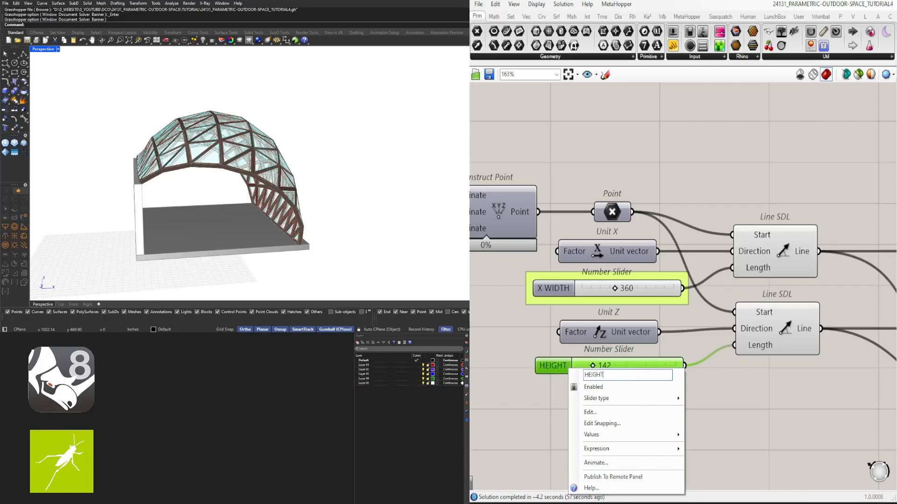
type(" Z")
key("Return")
key("ctrl+g")
left_click(698, 389)
- Briefly preview the floor's first Extrude to check which geometry its Unit Z slider drives
scroll(698, 388, "down", 4)
right_click_drag(700, 390, 607, 316)
scroll(750, 269, "up", 2)
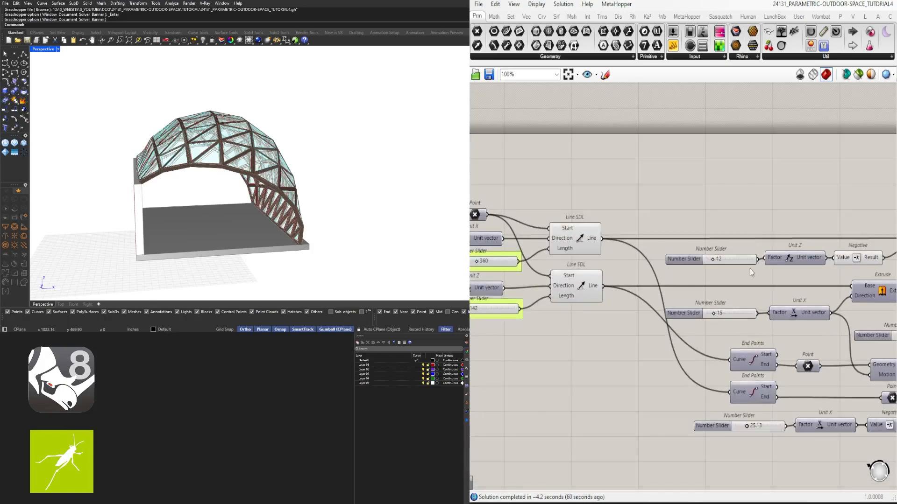
right_click_drag(749, 268, 628, 253)
left_click(781, 251)
middle_click(782, 250)
left_click(795, 237)
middle_click(782, 248)
left_click(805, 228)
- Rename the Unit Z slider of the floor's Extrude to FLOOR DEPTH and put it in a group
right_click(591, 265)
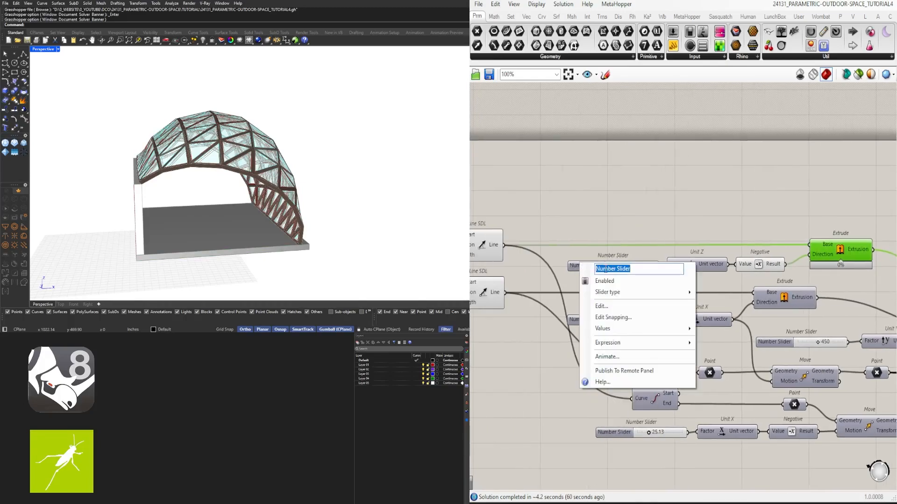
type("FLOOR DEPTH")
key("Return")
key("ctrl+g")
- Show the wall Extrude's preview, and rename its Unit X slider to WALL DEPTH in a group
right_click_drag(599, 268, 616, 239)
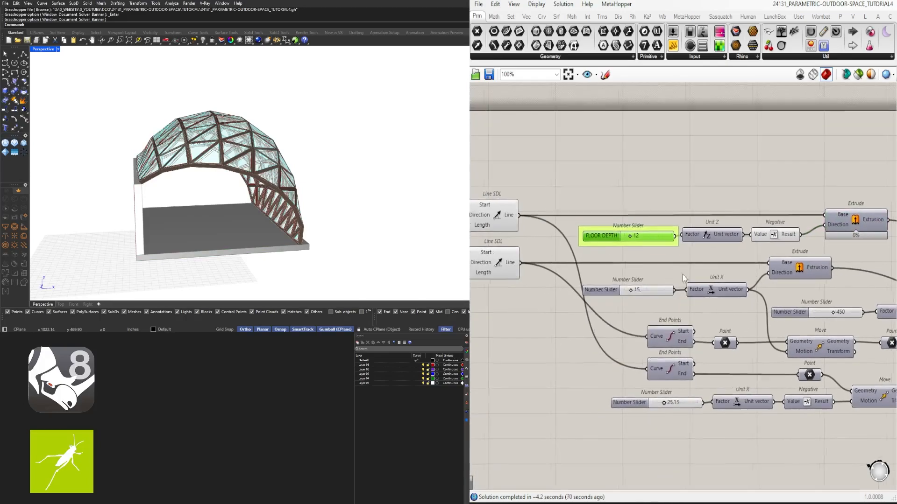
left_click(800, 265)
middle_click(801, 265)
left_click(813, 254)
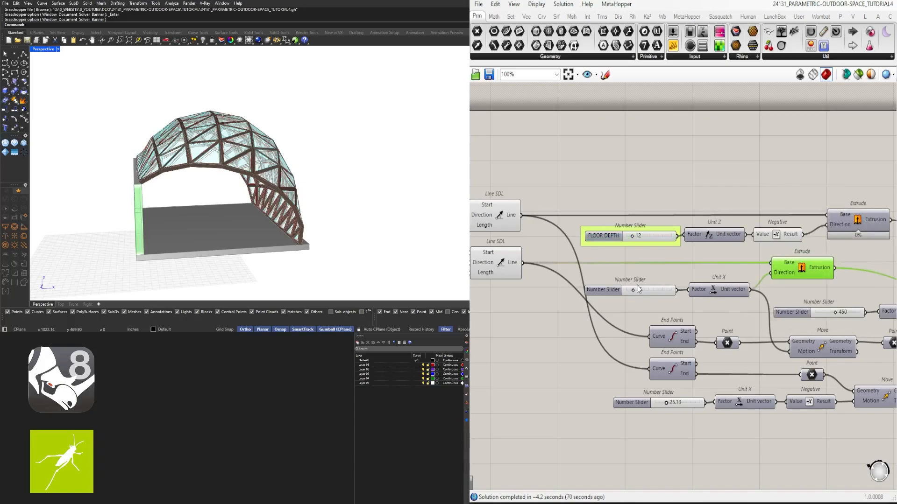
right_click(600, 288)
left_click(609, 273)
right_click(611, 291)
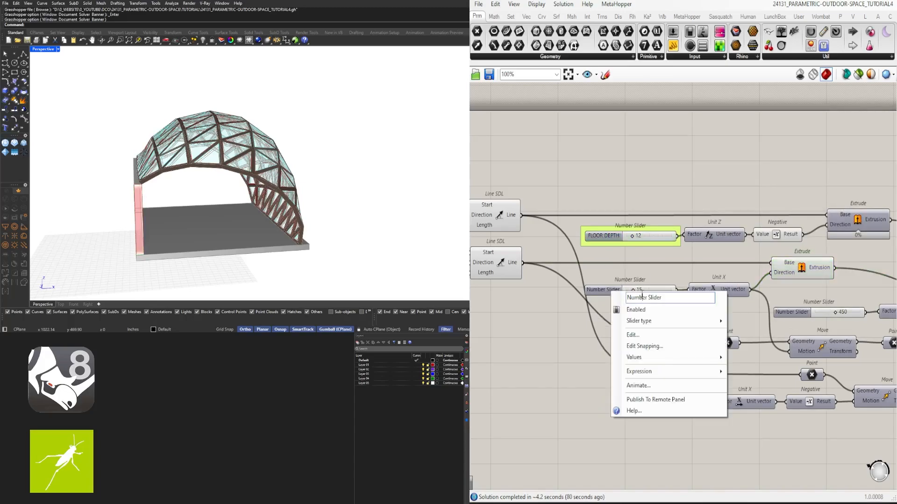
triple_click(642, 296)
type("WALL DE")
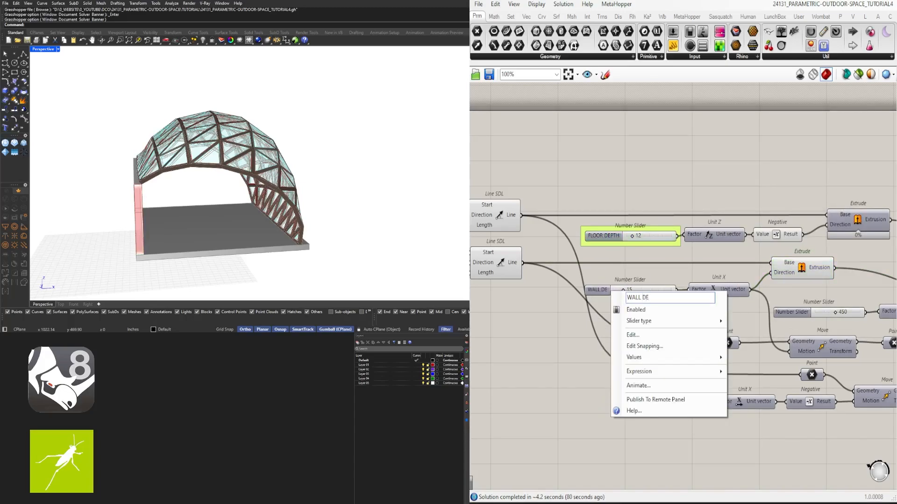
type("PTH")
key("Return")
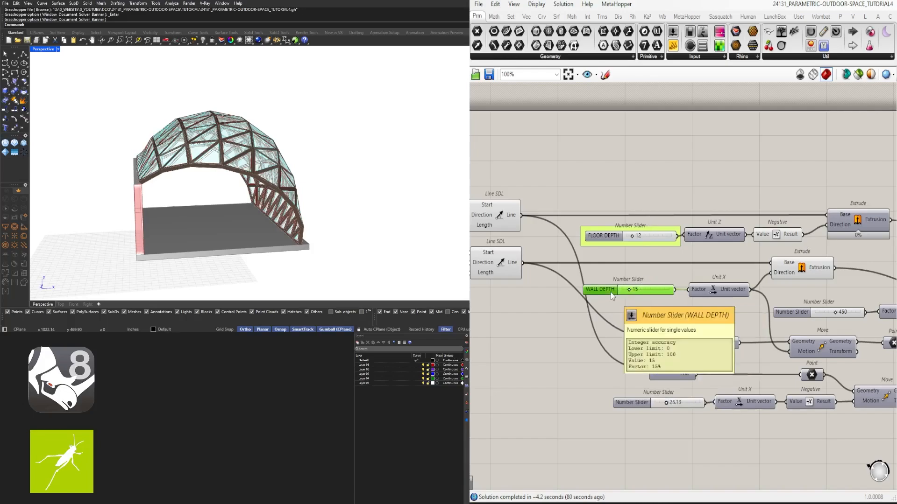
- Identify the slider that moves the floor line's end point along negative X and set it to 12
scroll(647, 295, "down", 3)
scroll(707, 365, "up", 3)
left_click(604, 348)
right_click_drag(849, 349, 756, 349)
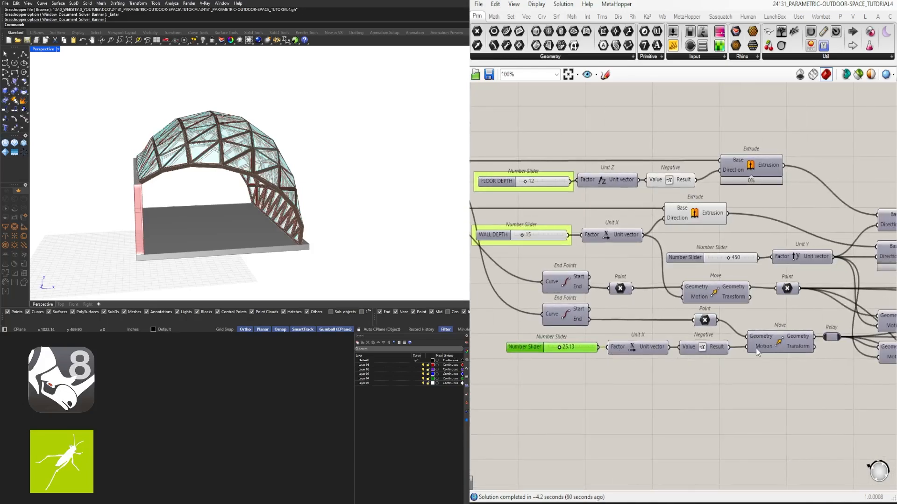
left_click(780, 335)
middle_click(781, 335)
left_click(798, 317)
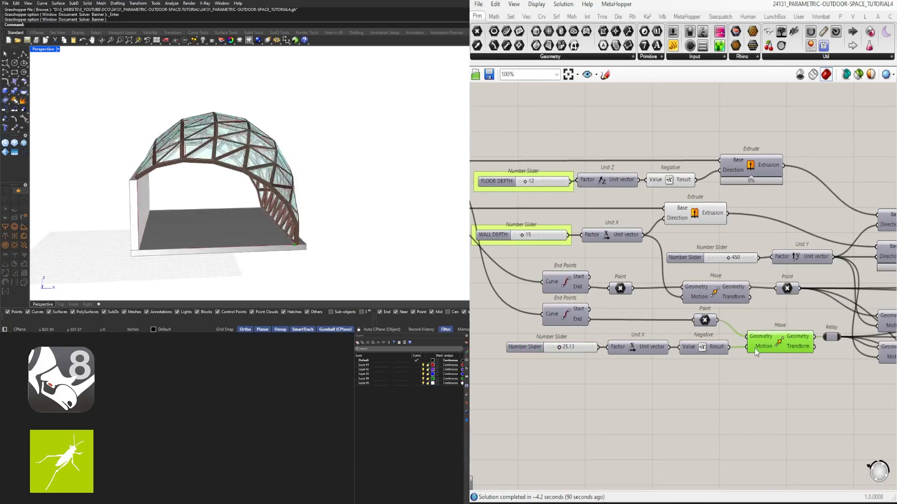
scroll(551, 368, "up", 4)
double_click(586, 328)
type("12")
key("Return")
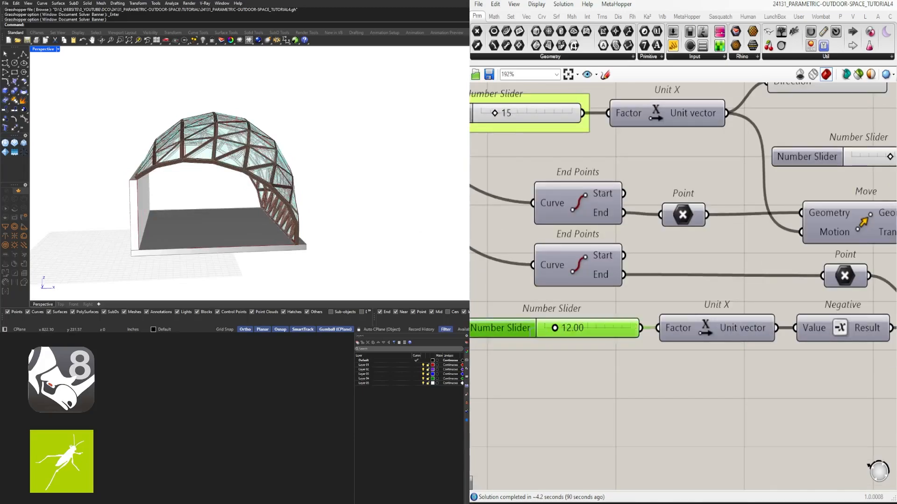
- Rename the slider set to 12.00 to STRUCTURE OFFSET and put it in a group
scroll(306, 218, "up", 6)
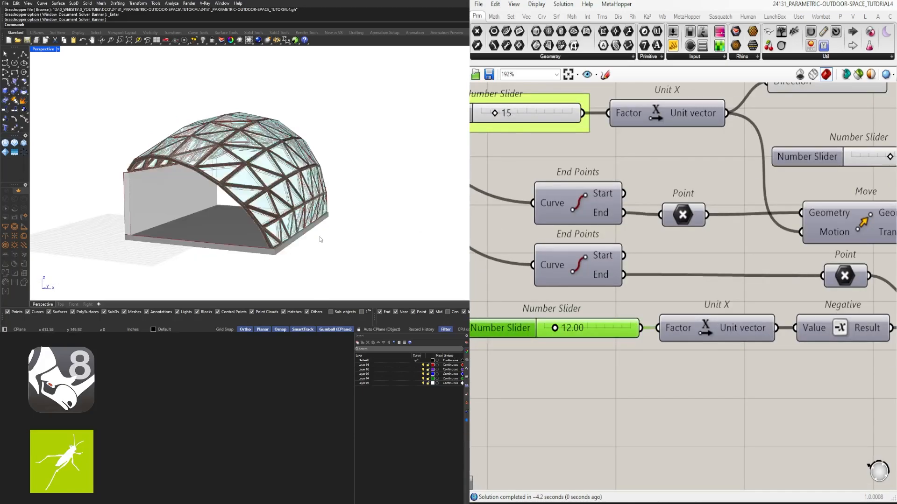
right_click(509, 333)
right_click_drag(337, 222, 261, 217)
right_click(516, 329)
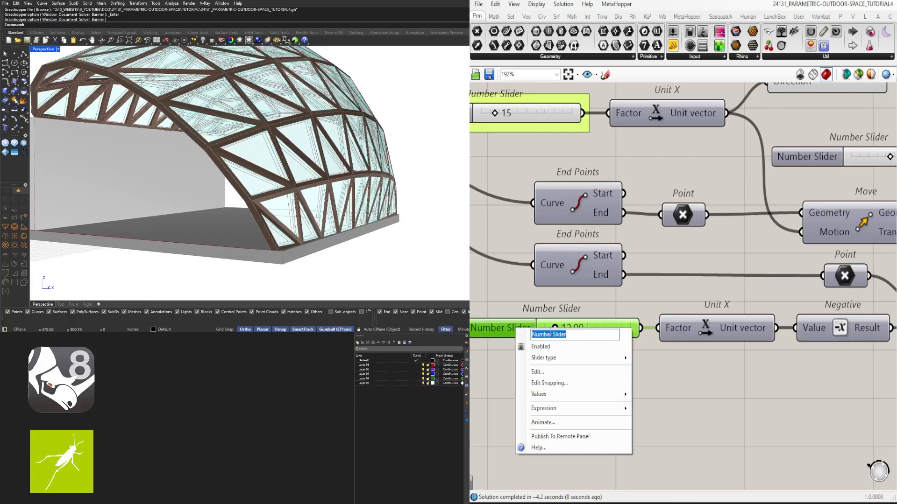
type("STRUCTURE OFFSET")
key("Return")
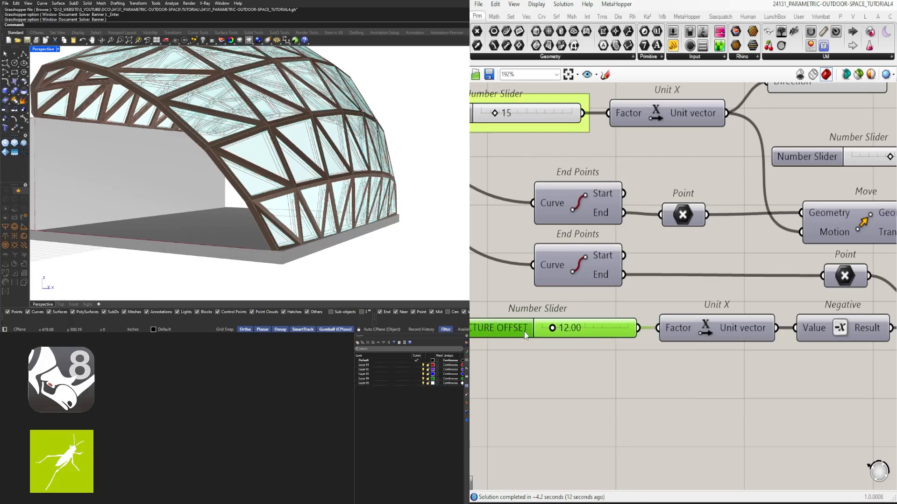
key("ctrl+g")
left_click(689, 359)
- Briefly preview the floor's second Extrude to check what the Unit Y slider drives
scroll(689, 359, "down", 5)
scroll(743, 308, "up", 4)
left_click(651, 288)
left_click(662, 267)
scroll(663, 271, "down", 4)
scroll(685, 292, "up", 3)
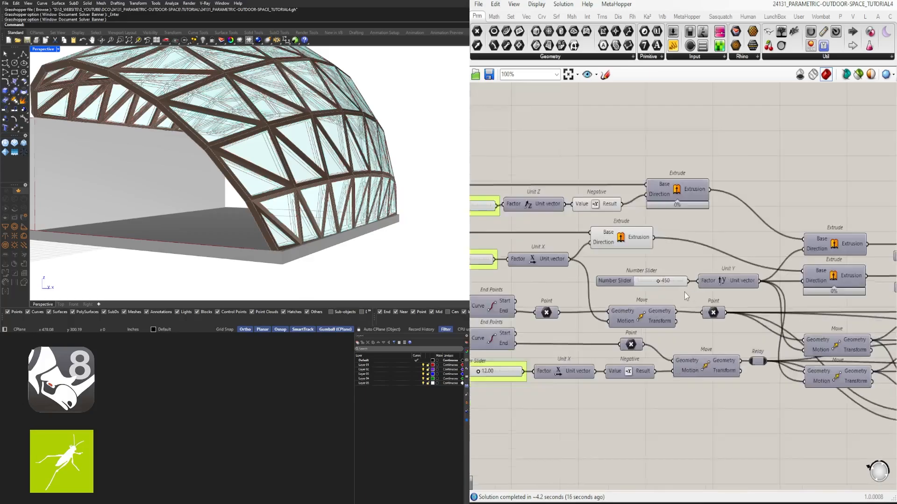
scroll(685, 292, "up", 1)
right_click_drag(837, 262, 746, 264)
left_click(770, 241)
middle_click(769, 261)
left_click(793, 231)
middle_click(788, 224)
left_click(815, 195)
right_click_drag(501, 287, 620, 274)
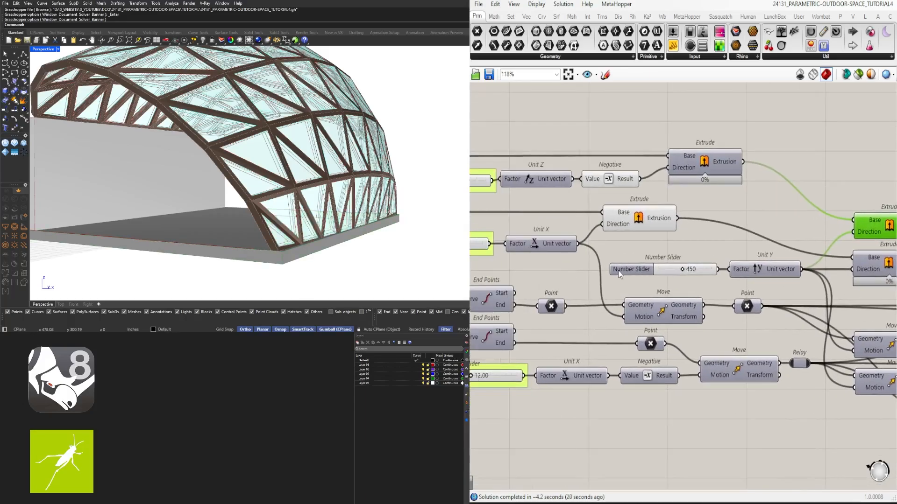
- Rename the Unit Y slider to Y LENGTH and put it in a group
right_click(618, 273)
type("Y LENGTH")
key("Return")
left_click(650, 269)
key("ctrl+g")
left_click(683, 243)
- Hide the preview of the wall's first Extrude
scroll(683, 242, "down", 5)
scroll(686, 238, "up", 2)
left_click(647, 239)
middle_click(652, 227)
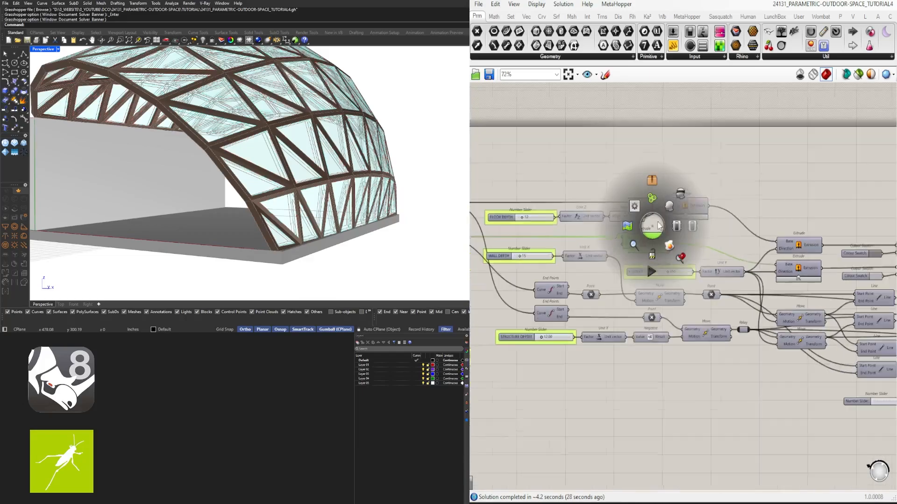
left_click(678, 197)
left_click(701, 174)
- Briefly preview the two lower Offset Curve components to check what their shared distance slider controls
scroll(701, 174, "down", 2)
right_click_drag(705, 185, 606, 196)
scroll(705, 299, "up", 2)
scroll(695, 322, "up", 3)
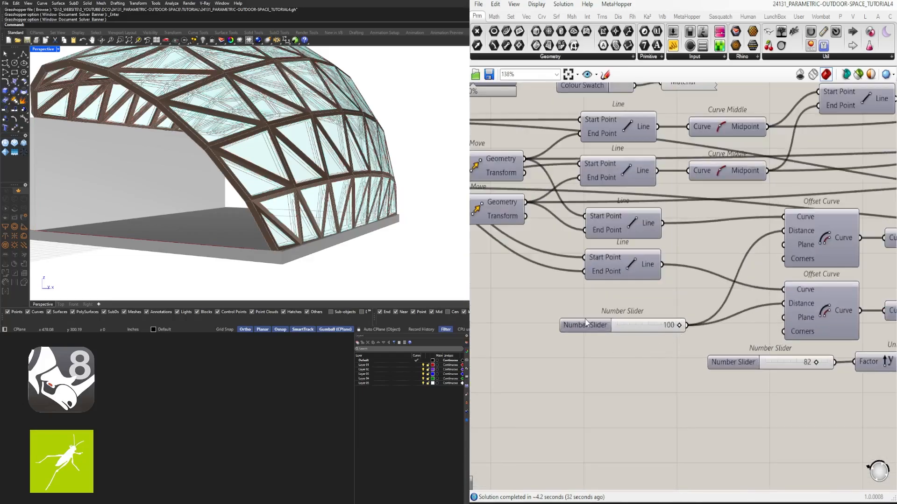
left_click_drag(595, 325, 595, 312)
right_click_drag(719, 343, 602, 318)
left_click_drag(728, 323, 720, 222)
middle_click(725, 224)
left_click(743, 203)
scroll(392, 149, "down", 4)
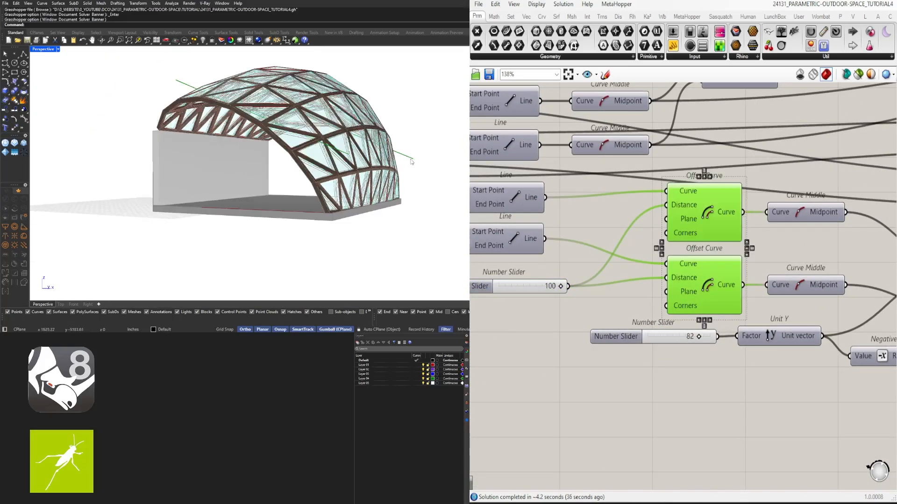
right_click_drag(345, 145, 434, 159)
middle_click(659, 236)
left_click(687, 203)
left_click(579, 315)
- Rename the shared distance slider of the two lower Offset Curves to ARC OFFSET 1 and put it in a group
right_click_drag(579, 315, 714, 307)
right_click(611, 279)
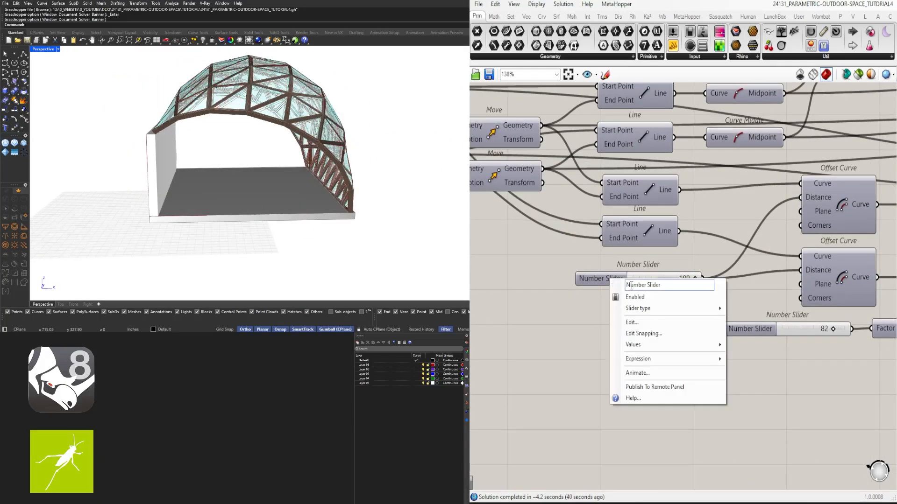
type("ARC OFFSET 1")
key("Return")
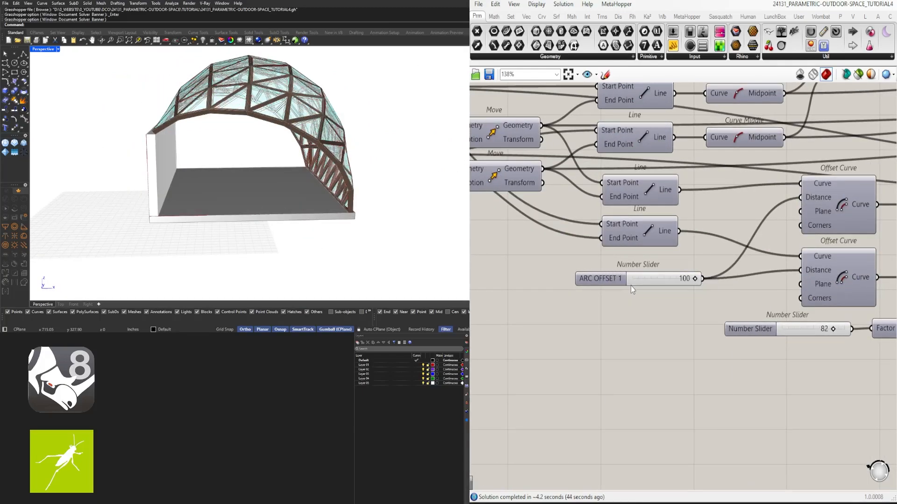
left_click_drag(601, 284, 612, 275)
key("ctrl+g")
scroll(599, 318, "down", 5)
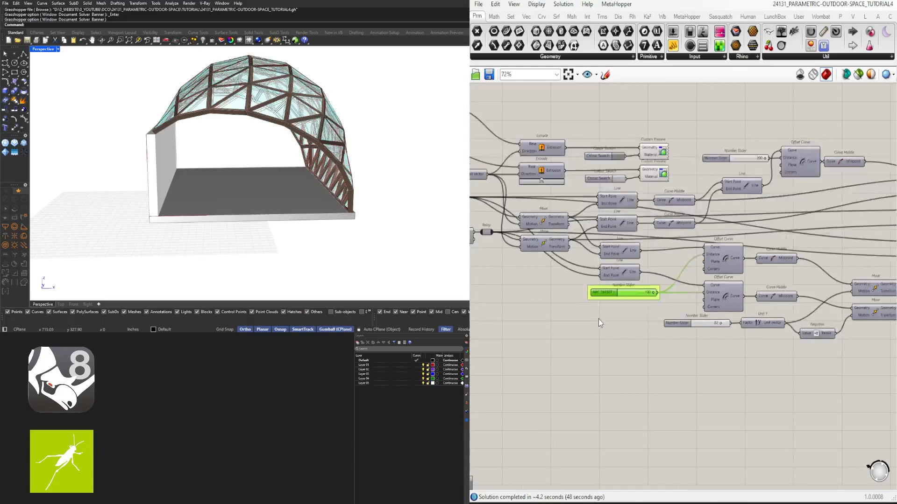
left_click(598, 319)
- Briefly preview the two Move components driven by the Unit Y slider to check what they control
scroll(714, 295, "up", 4)
right_click_drag(776, 352, 670, 340)
left_click_drag(873, 355, 853, 250)
middle_click(859, 238)
left_click(877, 218)
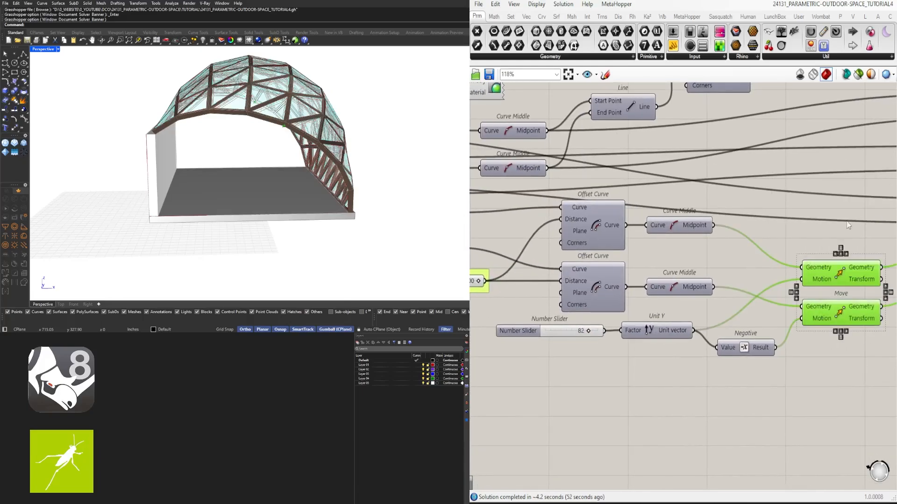
mouse_move(373, 187)
right_mouse_down()
mouse_move(242, 187)
mouse_move(372, 184)
right_mouse_up()
middle_click(780, 220)
left_click(807, 190)
- Set the slider feeding the lower Unit Y to 60, rename it OVERHANG and put it in a group
right_click_drag(611, 309, 714, 309)
left_click(685, 332)
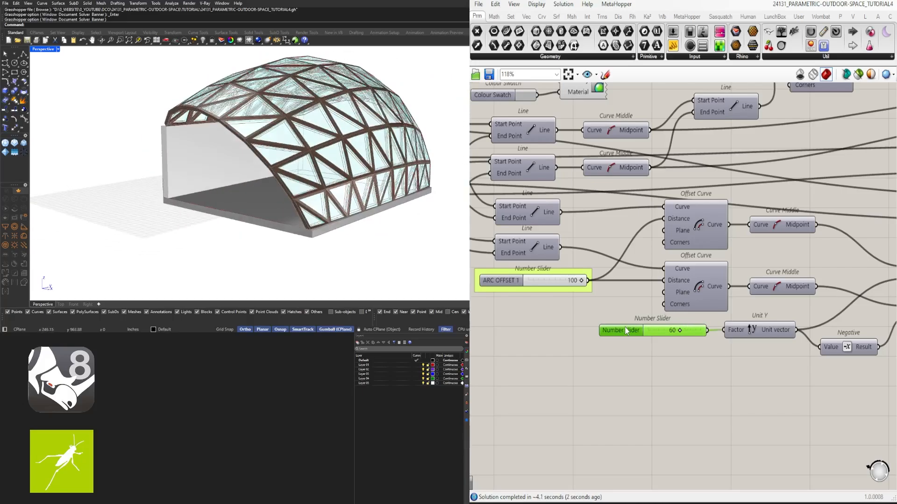
right_click(627, 330)
type("OVERHANG")
key("Return")
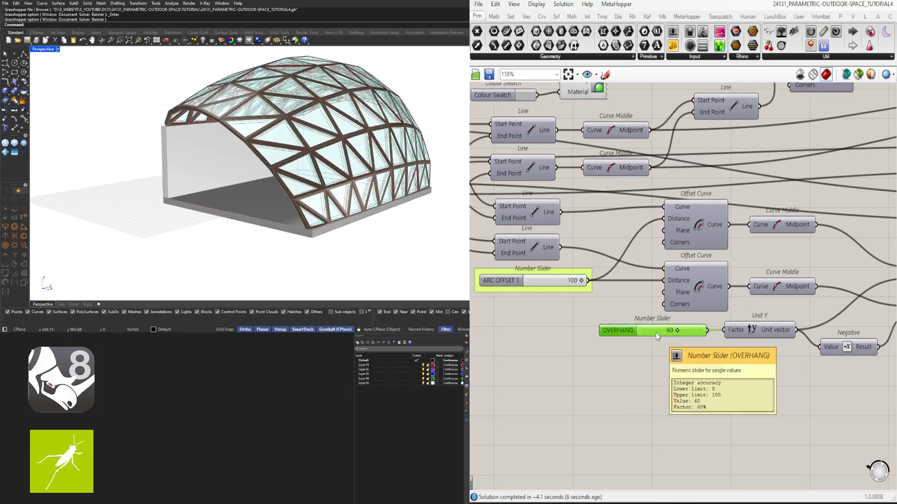
key("ctrl+g")
- Briefly preview the upper Offset Curve component to check what its distance slider controls
scroll(644, 395, "down", 5)
scroll(753, 262, "up", 7)
right_click_drag(824, 294, 783, 242)
left_click_drag(833, 179, 619, 251)
left_click_drag(708, 242, 719, 259)
left_click(724, 252)
scroll(730, 245, "down", 1)
middle_click(729, 249)
left_click(752, 216)
right_click_drag(429, 161, 413, 150)
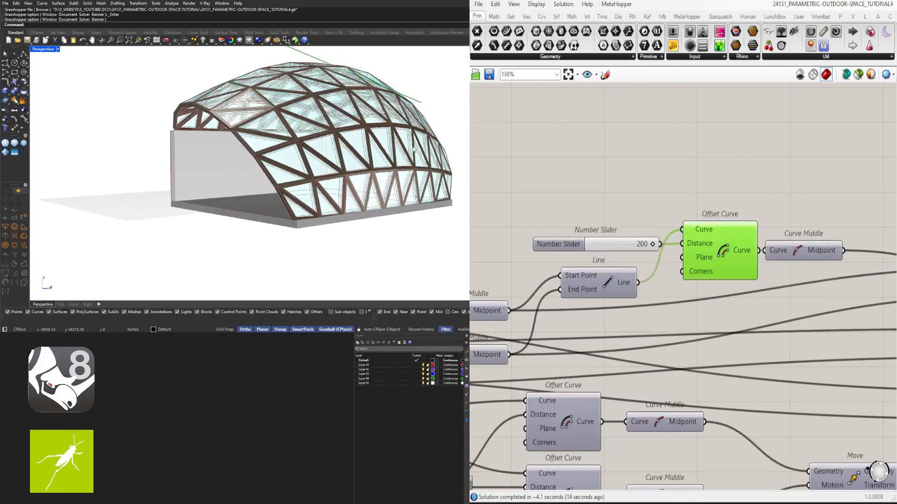
right_click(721, 248)
middle_click(726, 226)
left_click(727, 182)
- Rename the upper Offset Curve's distance slider to ARC OFFSET and put it in a group
right_click(575, 239)
right_click(566, 242)
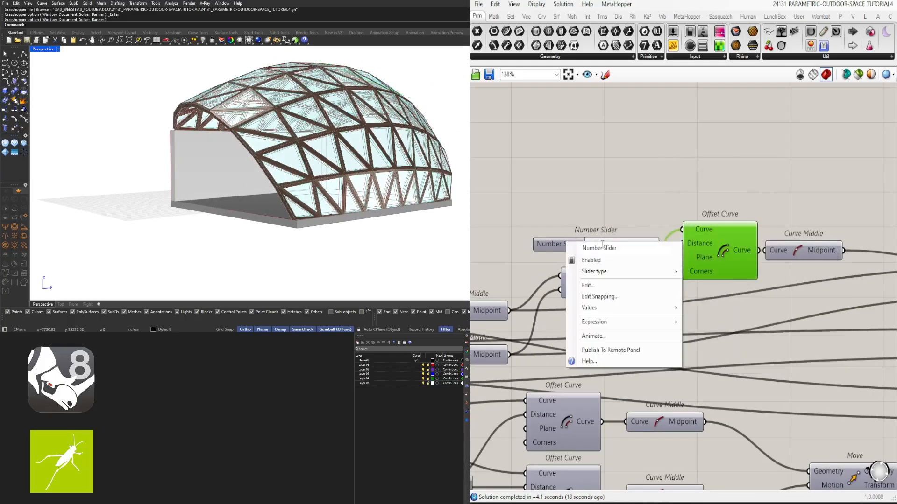
type("ARC OFFS")
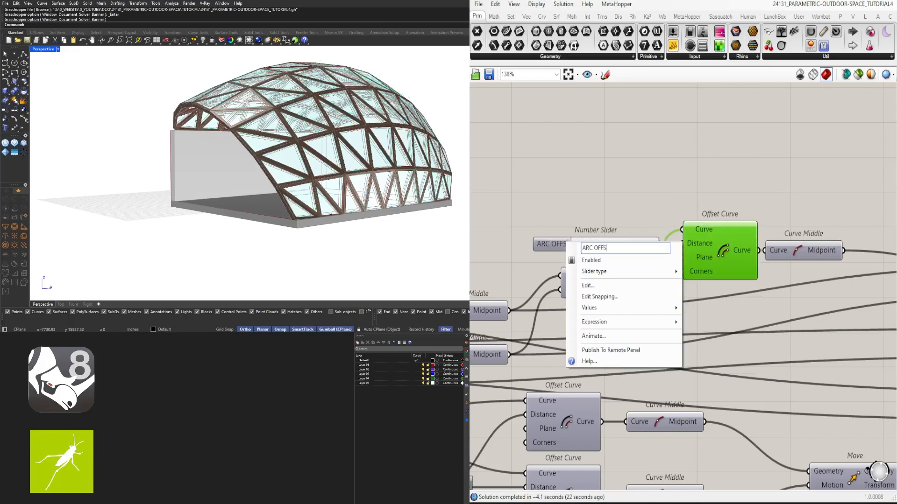
type("ET")
key("Return")
left_click_drag(563, 243, 553, 243)
key("ctrl+g")
scroll(645, 218, "down", 6)
right_click_drag(688, 211, 637, 197)
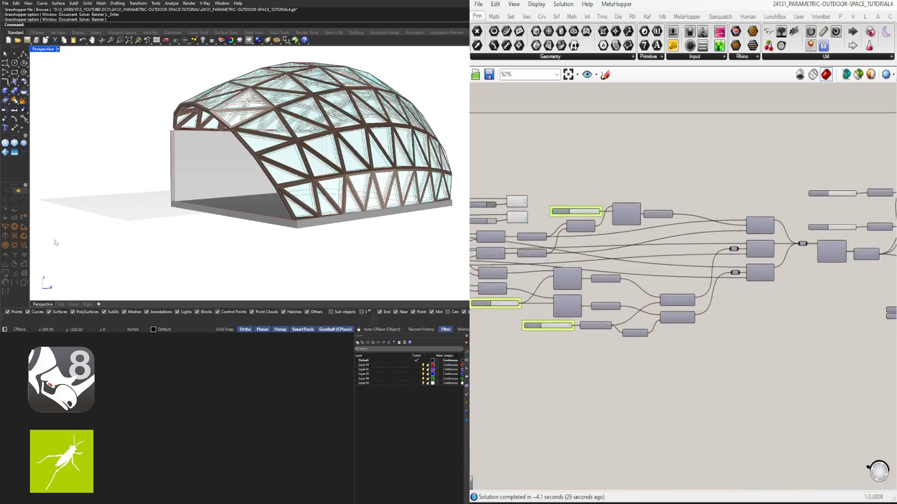
- Briefly preview the two Offset Surface components to check which layer each distance slider controls
scroll(658, 225, "up", 5)
right_click_drag(817, 198, 577, 207)
left_click(659, 212)
left_click(780, 209)
middle_click(780, 209)
left_click(759, 171)
right_click_drag(280, 156, 368, 175)
middle_click(764, 203)
left_click(785, 168)
left_click(779, 258)
middle_click(777, 258)
left_click(755, 221)
middle_click(771, 281)
left_click(792, 245)
- Rename the lower Offset Surface's distance slider to STRUCTURE OFFSET and put it in a group
right_click(574, 273)
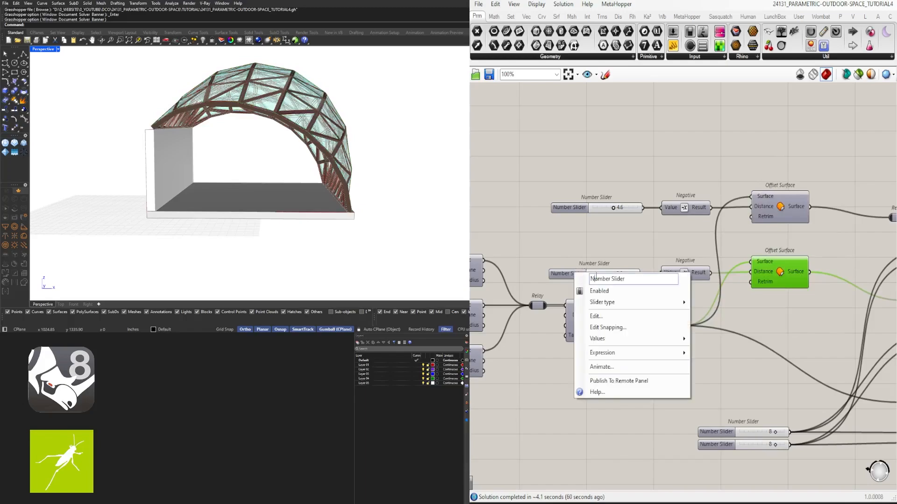
type("STRUCTURE OFFSET")
key("Return")
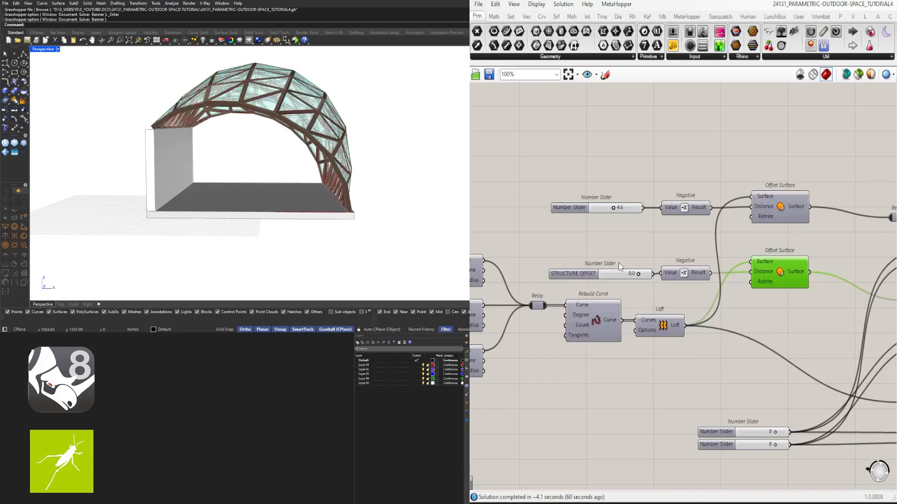
left_click_drag(577, 275, 551, 198)
key("ctrl+g")
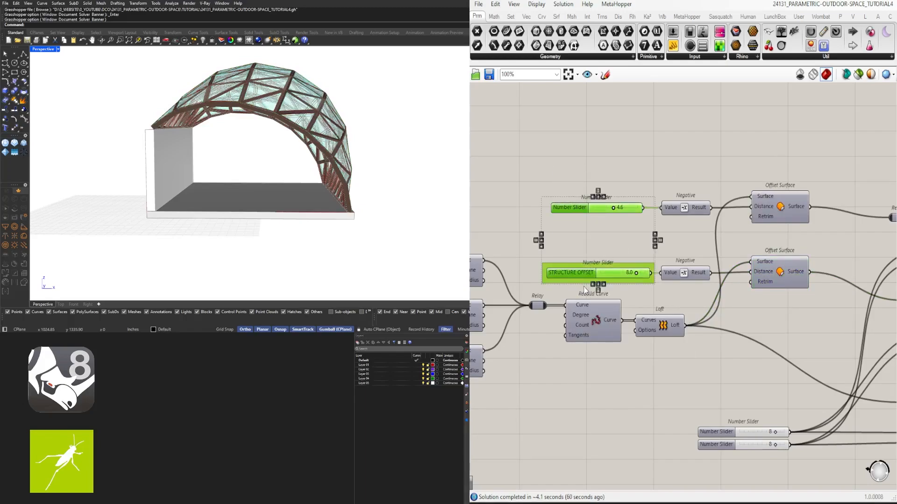
left_click(593, 285)
left_click(726, 217)
- Add a Subtraction component between the two offset sliders and wire STRUCTURE OFFSET into its B input
scroll(578, 227, "up", 2)
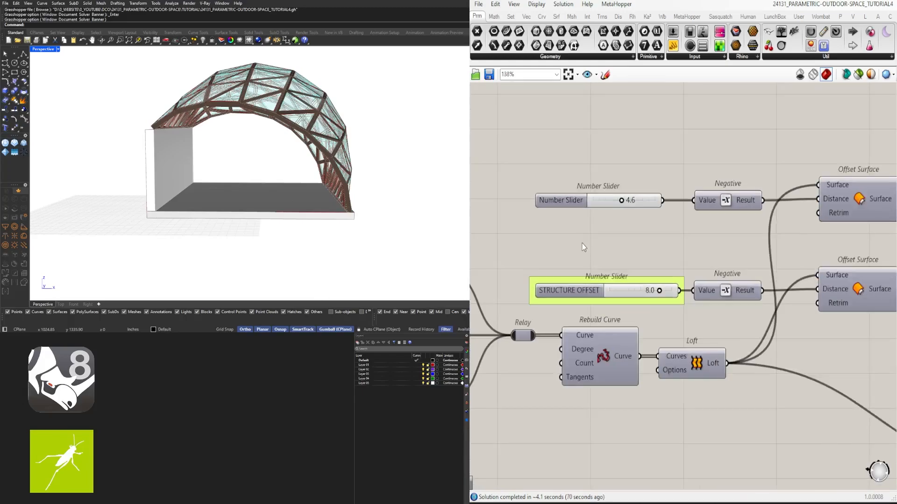
double_click(576, 246)
type("subtraction")
key("Return")
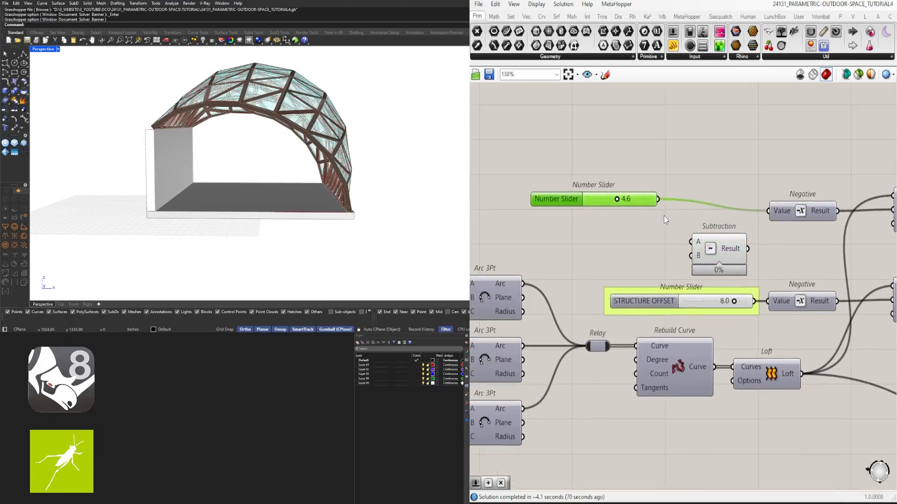
left_click_drag(667, 296, 629, 296)
left_click_drag(717, 302, 691, 256)
left_click_drag(712, 257, 754, 257)
left_click_drag(795, 215, 802, 203)
left_click_drag(756, 254, 762, 254)
double_click(641, 245)
- Duplicate the upper 4.6 offset slider below itself, set the copy to 1.0 and rename it GLASS DEPTH
left_click(564, 202)
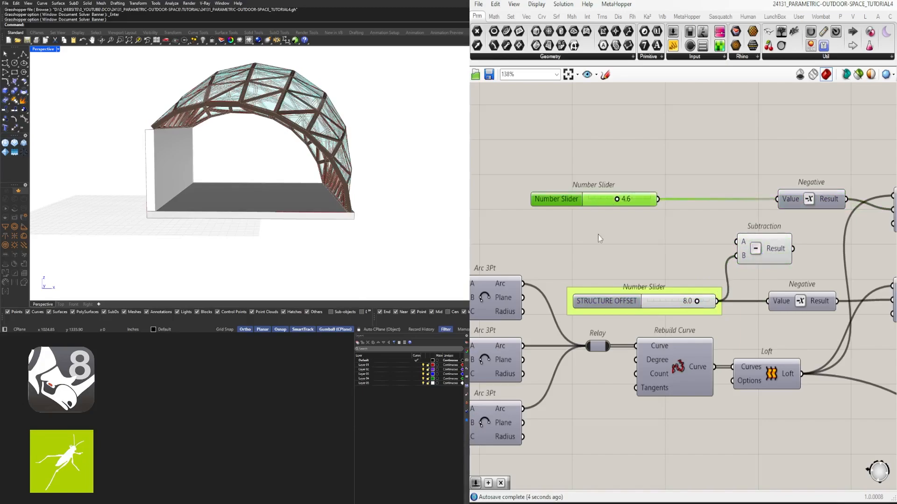
left_click_drag(576, 198, 578, 230, "alt")
double_click(602, 229)
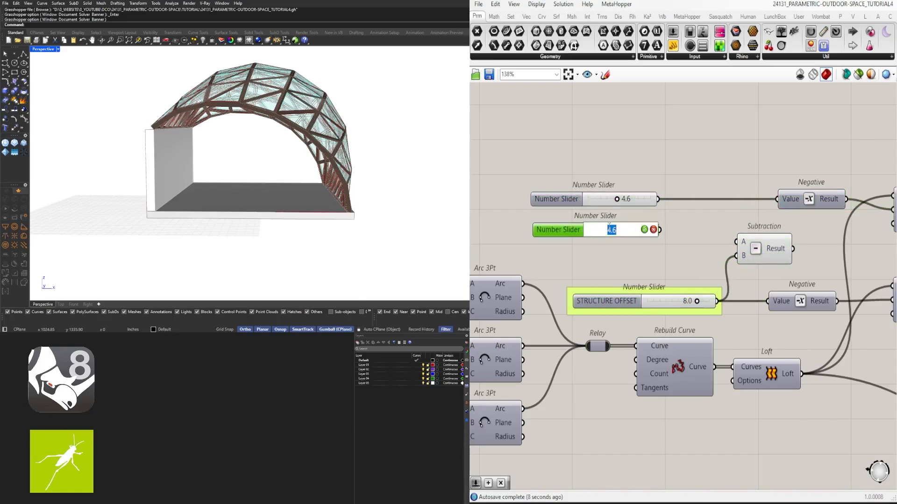
type("2")
left_click(646, 228)
left_click_drag(649, 225, 674, 235)
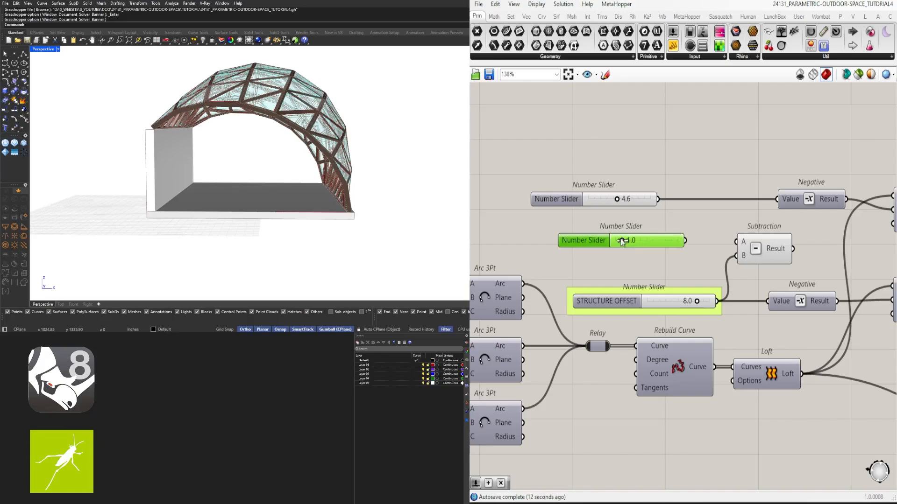
right_click(602, 240)
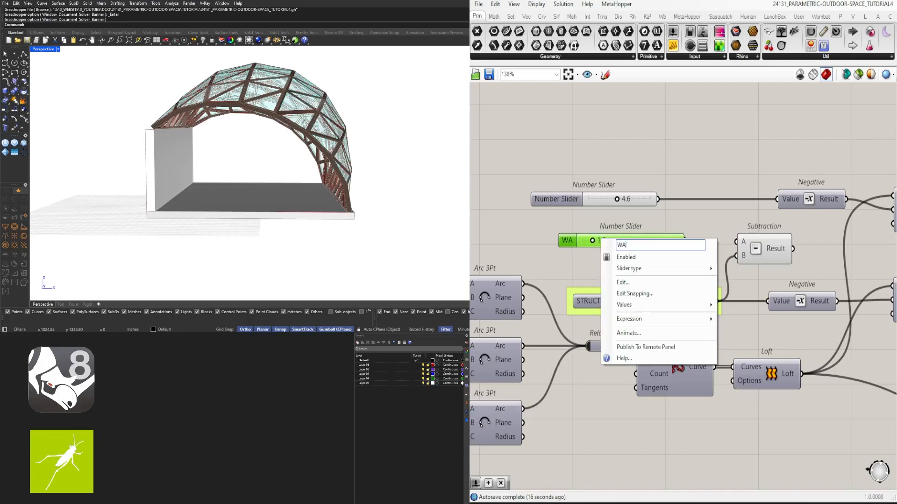
type("GLASS DEPTH")
key("Return")
left_click_drag(569, 239, 585, 239)
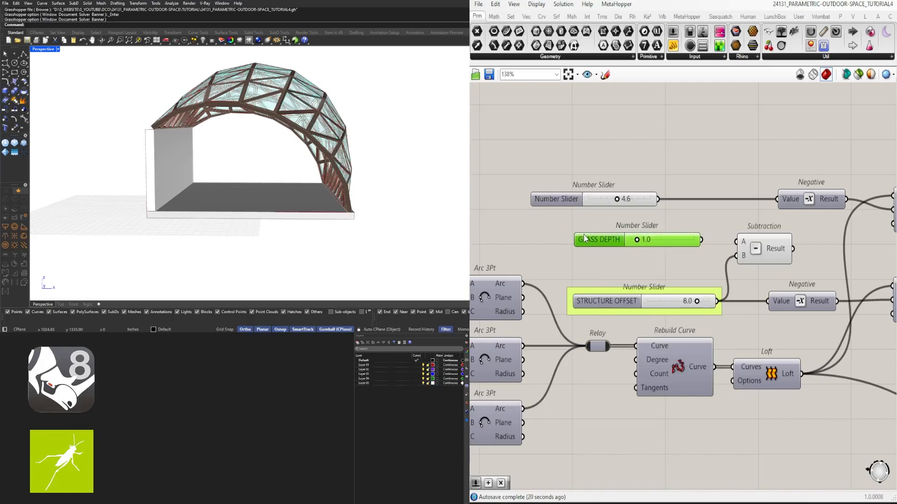
- Wire the Subtraction so that STRUCTURE OFFSET feeds input A and GLASS DEPTH feeds input B
left_click_drag(760, 250, 775, 247)
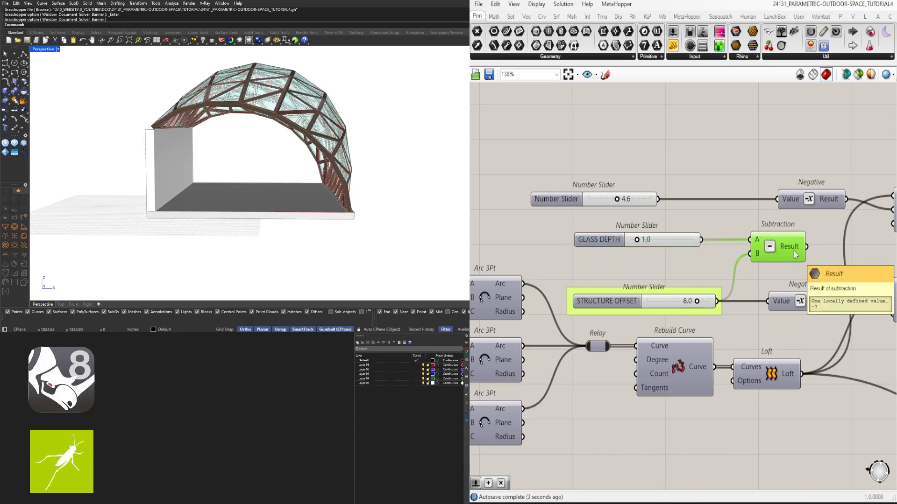
right_click_drag(794, 252, 744, 257)
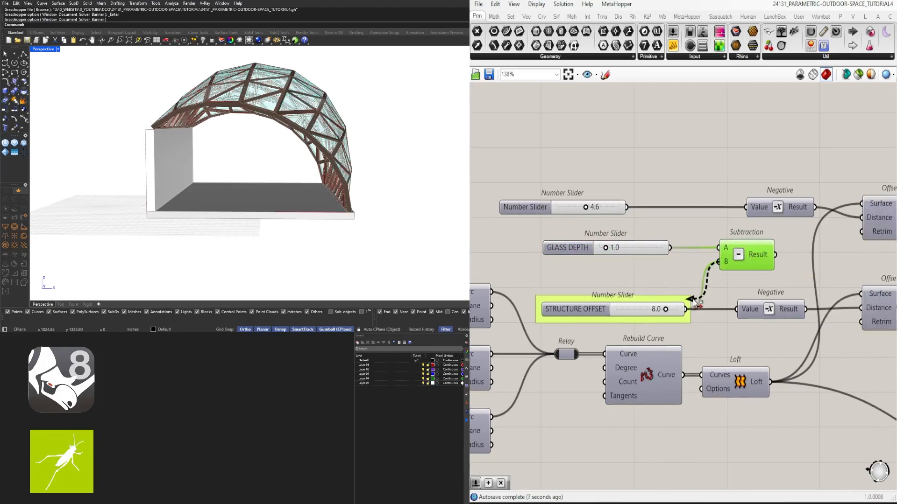
left_click_drag(695, 303, 685, 309)
left_click(640, 250)
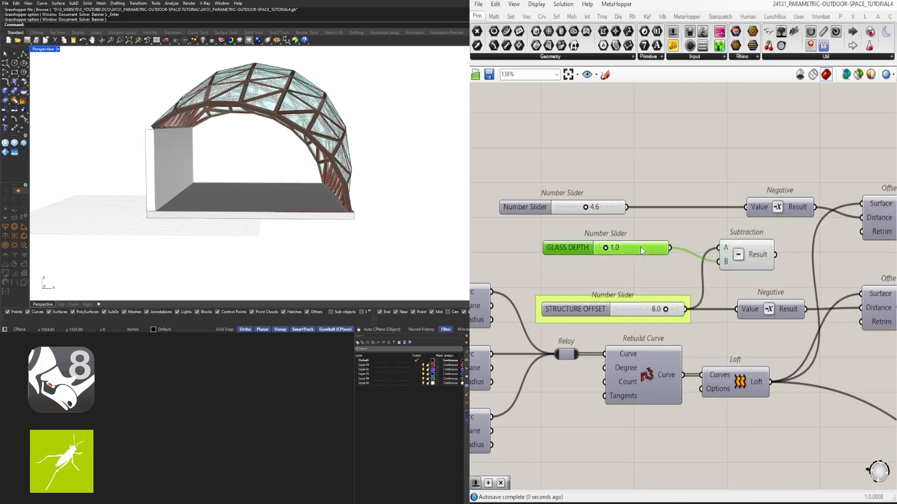
left_click_drag(640, 250, 658, 263)
- Connect the Subtraction result to the upper Negative component in place of the 4.6 slider
scroll(747, 256, "down", 2)
right_click_drag(794, 256, 662, 256)
left_click_drag(743, 228, 750, 221)
left_click_drag(815, 222, 642, 183)
left_click_drag(731, 223, 791, 240)
left_click(702, 222)
right_click_drag(636, 246, 728, 251)
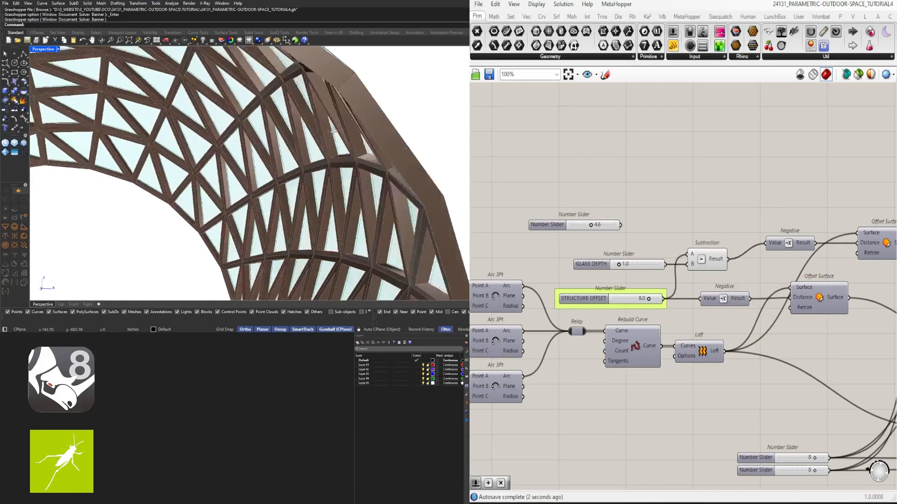
- Delete the disconnected 4.6 slider and put the GLASS DEPTH slider in a group
scroll(320, 145, "up", 3)
left_click(552, 228)
key("Delete")
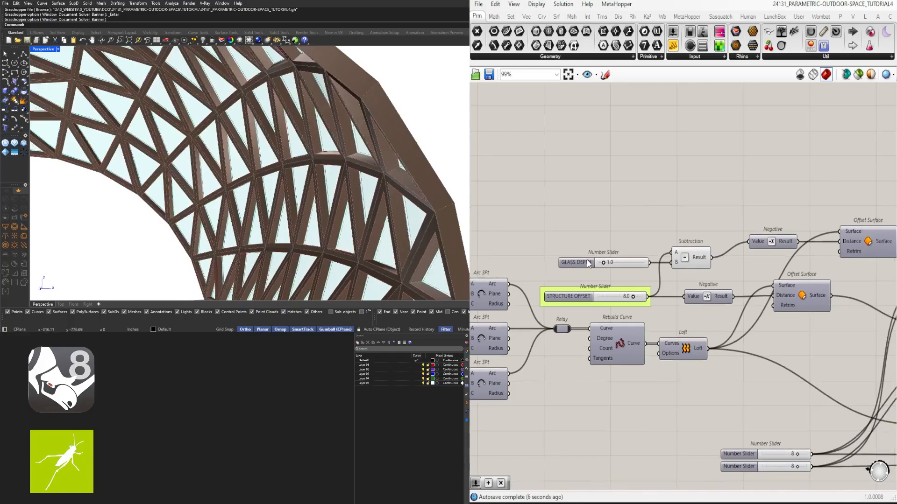
left_click_drag(587, 260, 576, 264)
key("ctrl+g")
scroll(603, 212, "down", 3)
left_click(604, 211)
scroll(604, 212, "up", 3)
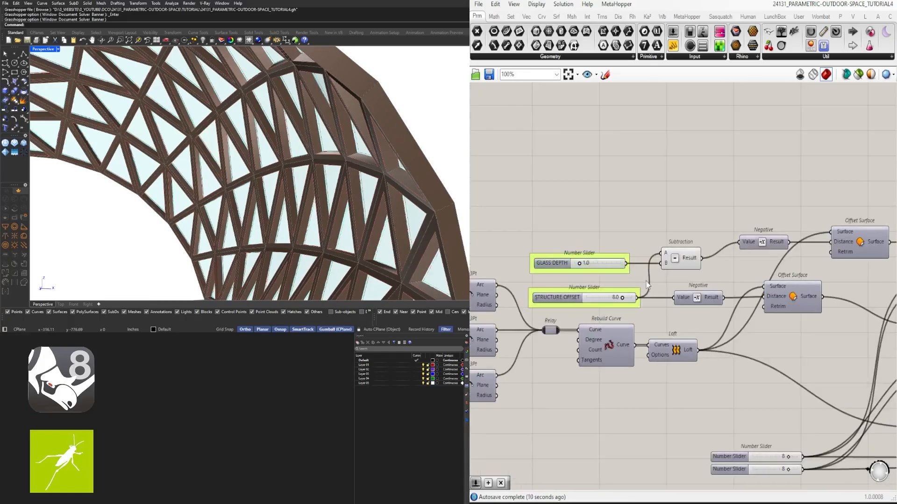
- Rename the slider feeding the Divide Domain² U Count inputs to U DIV
right_click_drag(720, 270, 702, 273)
left_click_drag(636, 284, 745, 178)
left_click_drag(670, 265, 696, 249)
left_click(775, 196)
scroll(669, 318, "down", 2)
scroll(670, 318, "up", 4)
right_click(597, 361)
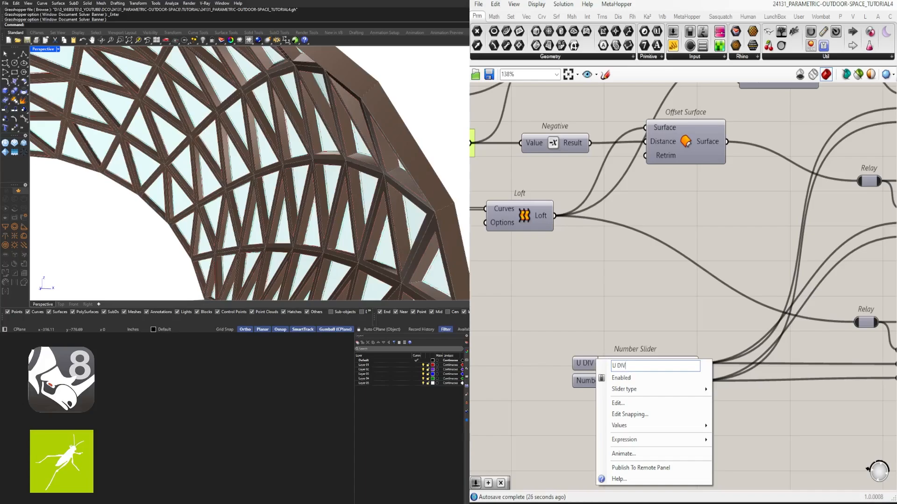
left_click(645, 353)
- Rename the slider feeding the Divide Domain² V Count inputs to V DIV
scroll(644, 353, "down", 1)
right_click_drag(644, 353, 552, 309)
right_click(524, 334)
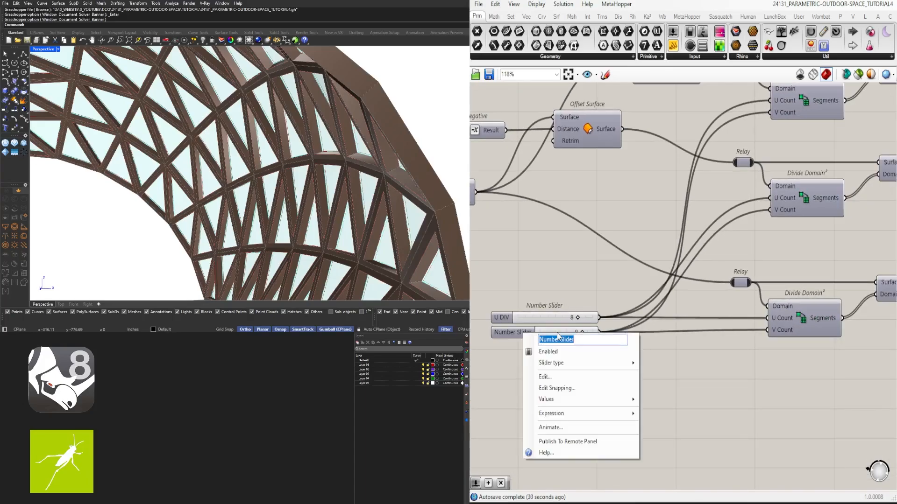
key("Return")
scroll(504, 327, "up", 1)
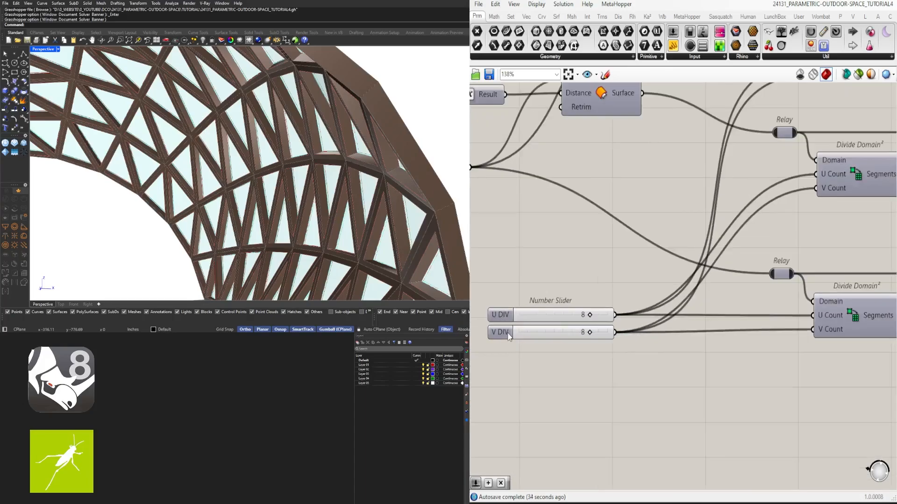
- Space the U DIV and V DIV sliders apart and put each one in its own group
left_click(507, 341)
left_click(501, 314, "shift")
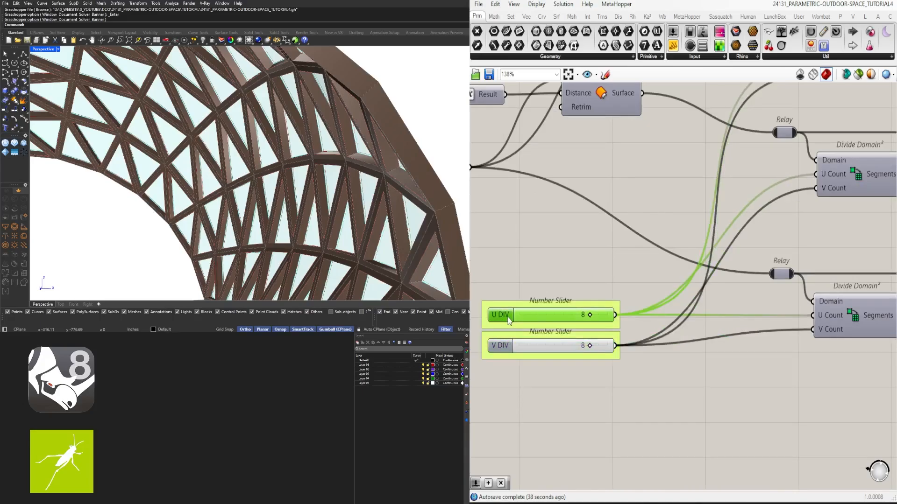
scroll(519, 312, "down", 4)
scroll(523, 312, "up", 3)
left_click_drag(523, 309, 523, 292)
left_click(586, 382)
- Rename the slider feeding the Offset on Srf distance inputs to FRAME OFFSET
scroll(587, 381, "down", 5)
right_click_drag(762, 376, 674, 365)
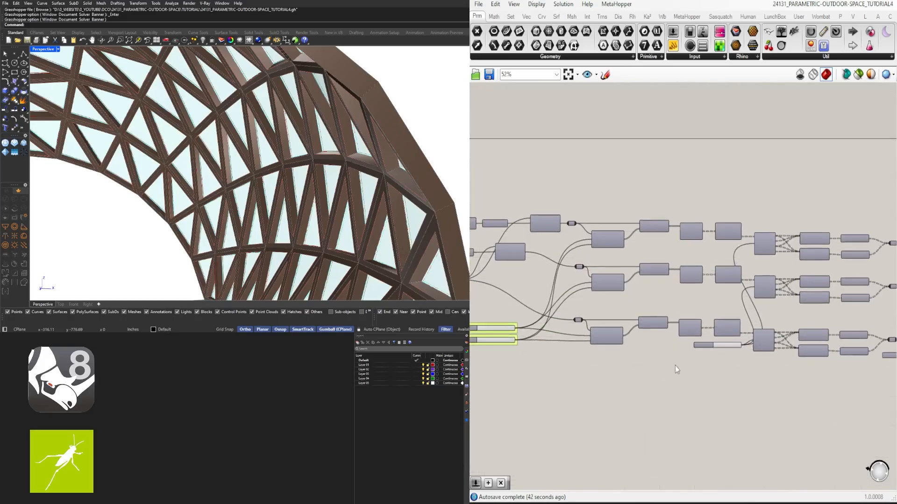
scroll(682, 359, "down", 1)
scroll(634, 326, "up", 3)
right_click_drag(855, 330, 601, 293)
left_click_drag(786, 132, 713, 327)
middle_click(748, 120)
left_click(732, 93)
left_click(648, 325)
scroll(648, 324, "up", 4)
right_click(589, 308)
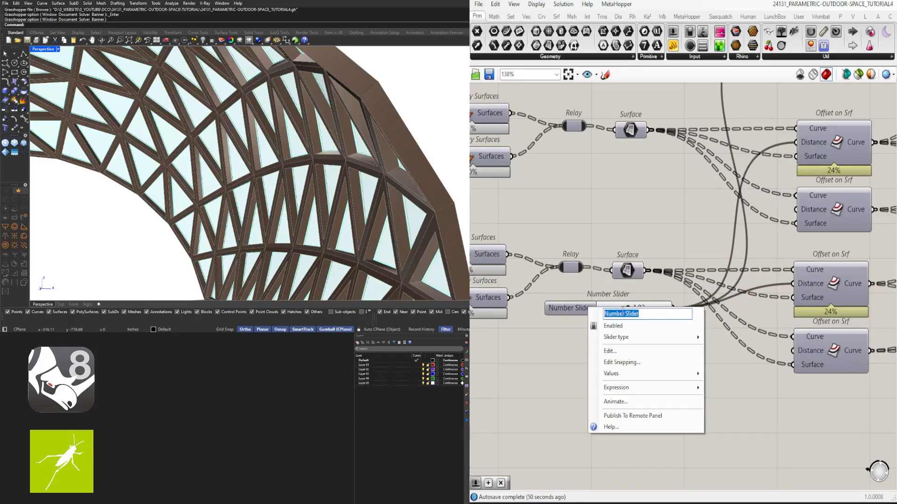
type("FRAME OFFSET")
key("Return")
- Move the FRAME OFFSET slider up between the lower two Surface rows and put it in a group
left_click_drag(621, 310, 620, 210)
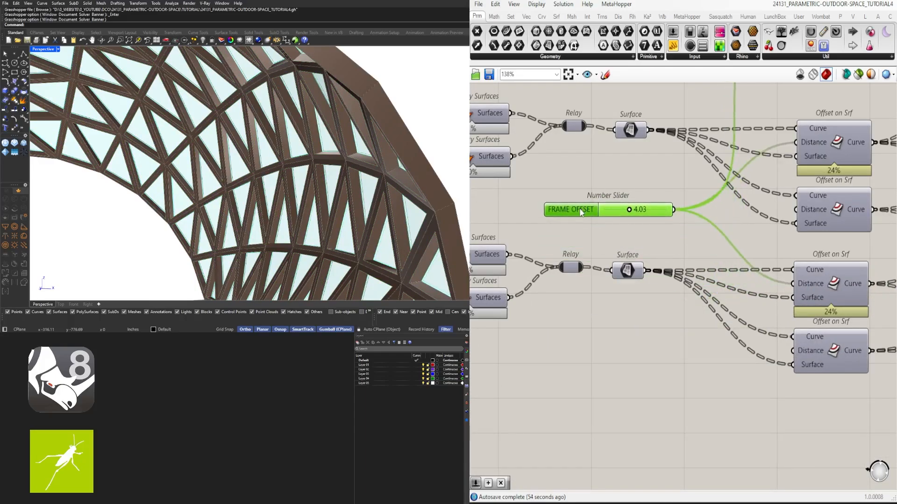
scroll(644, 313, "down", 3)
scroll(643, 313, "up", 1)
mouse_move(621, 310)
left_mouse_down()
mouse_move(621, 209)
mouse_move(621, 294)
left_mouse_up()
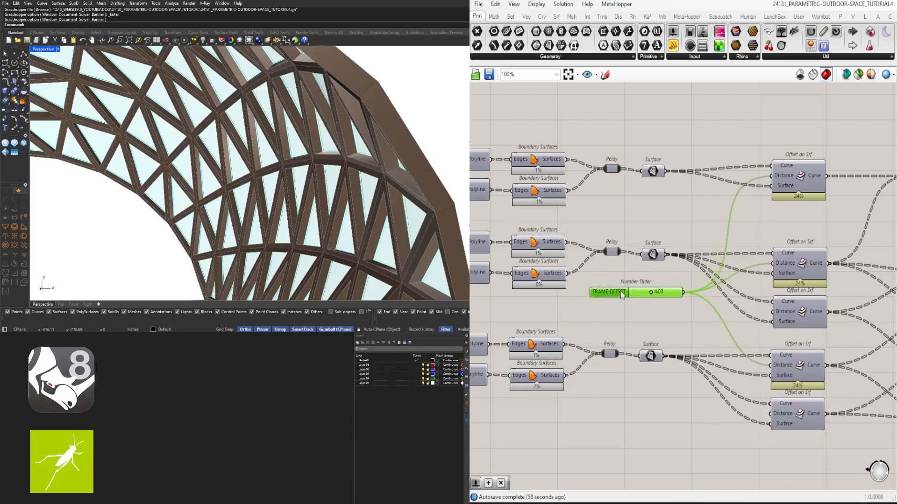
- Move the unnamed 0-to-1 slider between the Isotrim rows and set it to 1 to change the panel triangulation
scroll(747, 295, "down", 4)
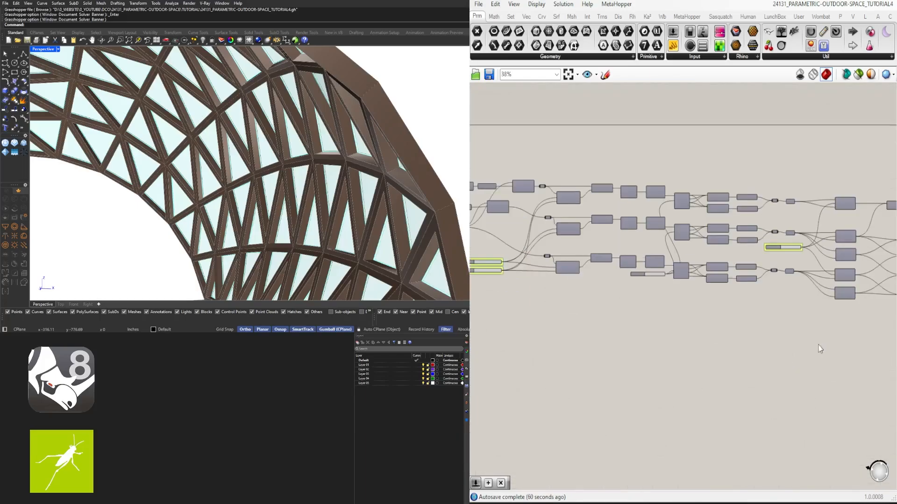
scroll(719, 274, "up", 7)
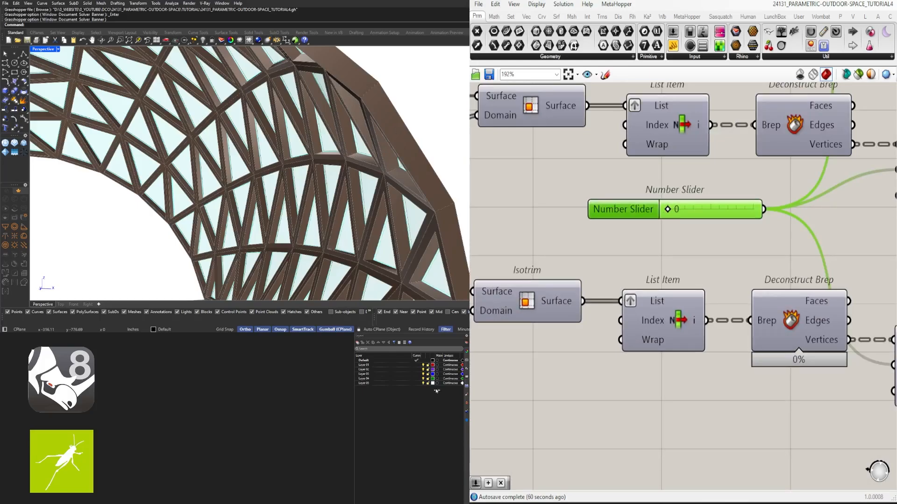
left_click(581, 183)
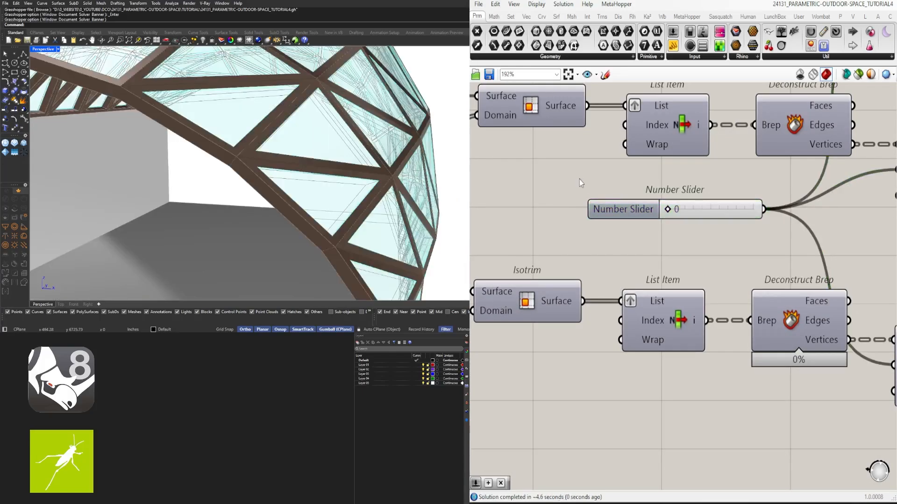
scroll(381, 150, "down", 5)
right_click_drag(380, 150, 352, 151)
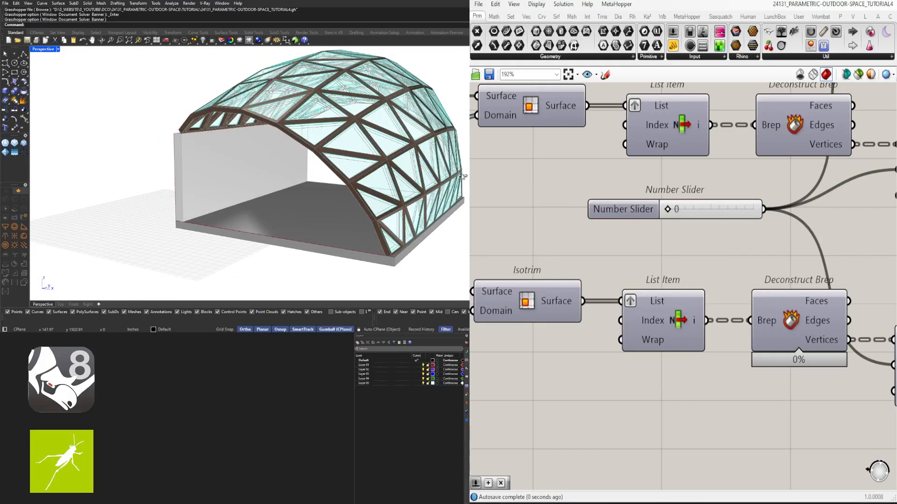
left_click_drag(668, 209, 753, 210)
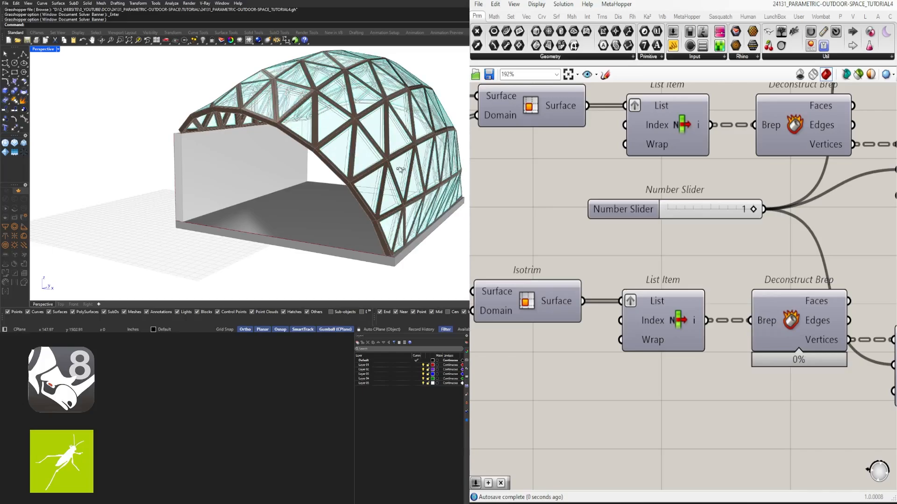
- Insert a Relay where the unnamed 0-to-1 slider's wires branch and delete the slider
scroll(379, 176, "down", 4)
right_click_drag(379, 175, 312, 187)
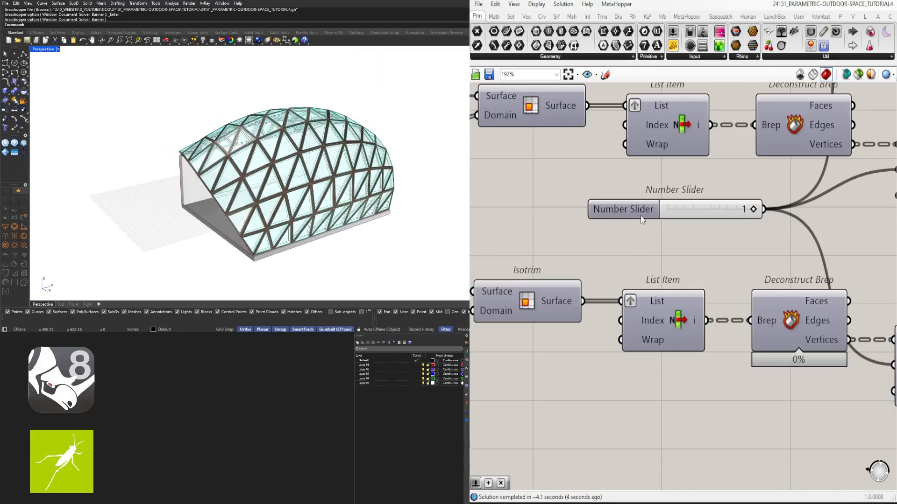
left_click_drag(642, 220, 586, 210)
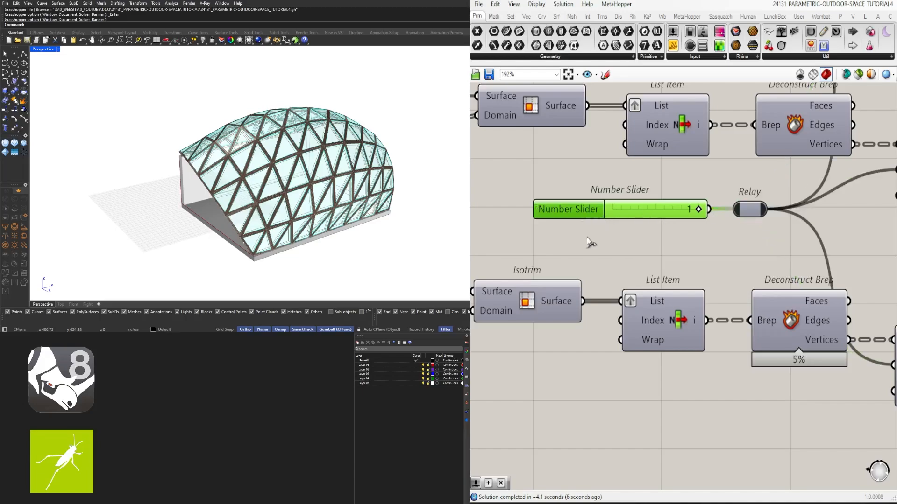
left_click_drag(668, 210, 562, 209)
key("Delete")
- Add a Value List before the Relay with the constants TRIANGLE 1 = 0 and TRIANGLE 2 = 1
right_click_drag(590, 224, 616, 224)
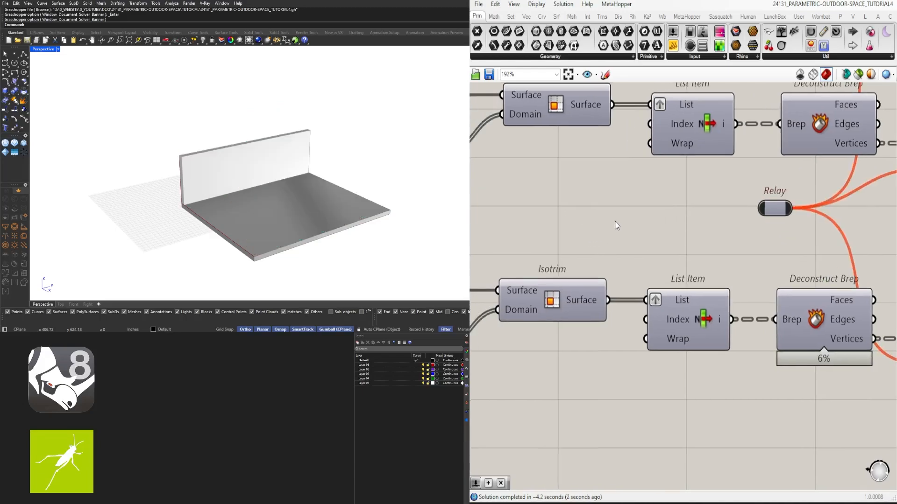
double_click(613, 203)
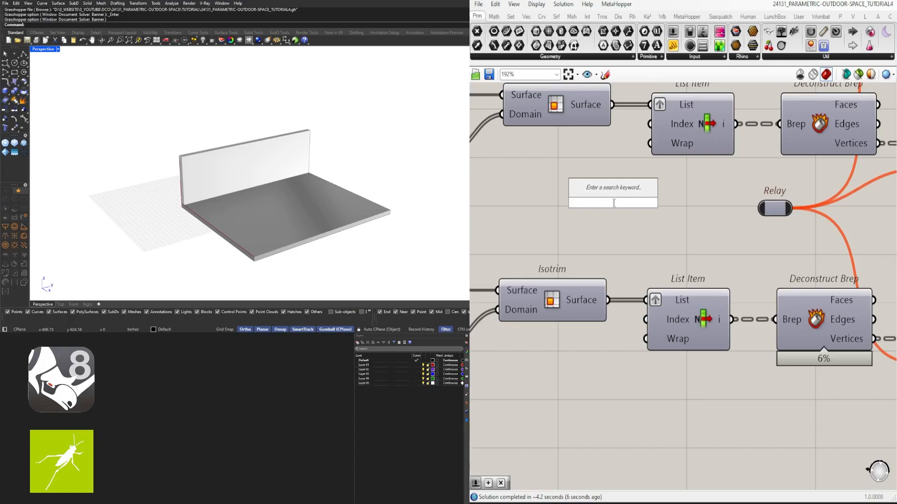
type("LIST")
key("Return")
double_click(581, 210)
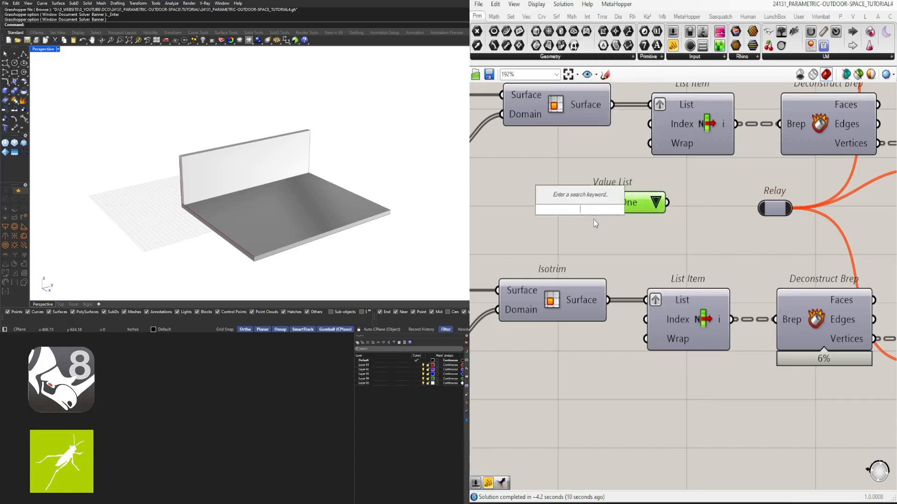
double_click(634, 206)
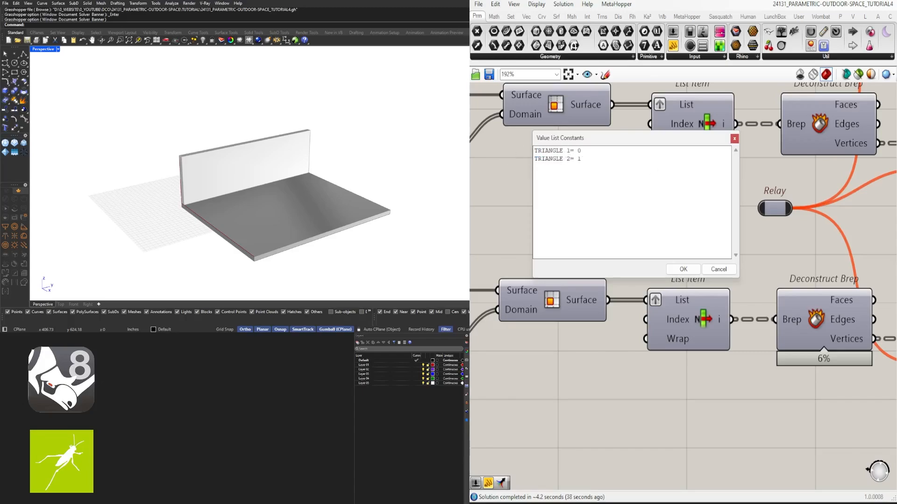
left_click(683, 270)
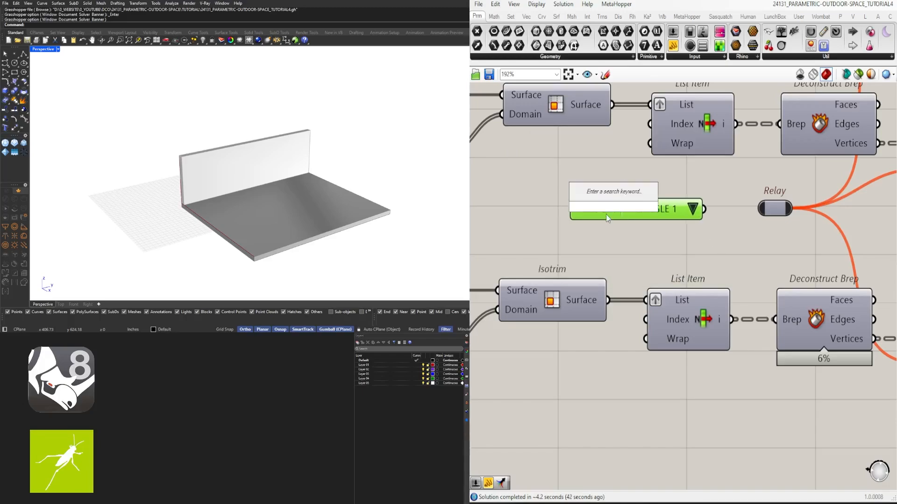
- Rename the value list FRLIP TRIANGLE, connect it to the Relay and align it with the Relay
right_click(607, 214)
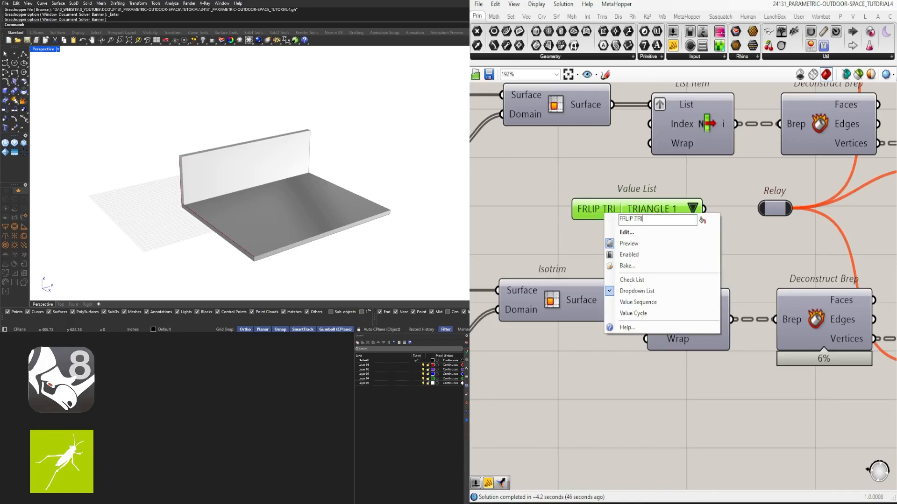
type("FRLIP TRIANGLE")
key("Return")
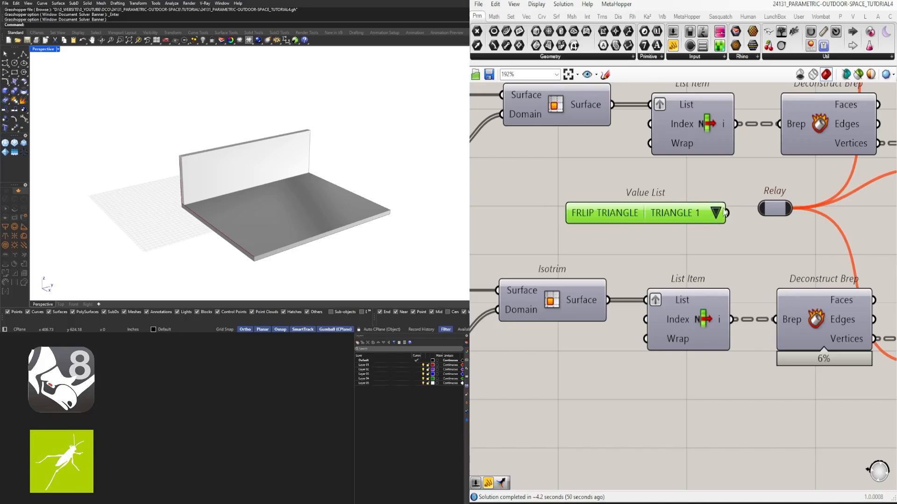
left_click_drag(722, 212, 759, 210)
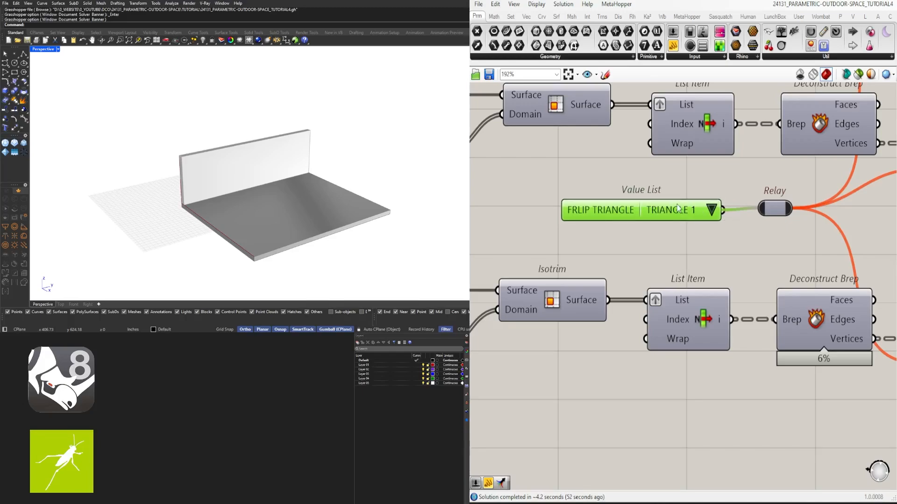
scroll(679, 214, "down", 5)
right_click_drag(685, 308, 654, 327)
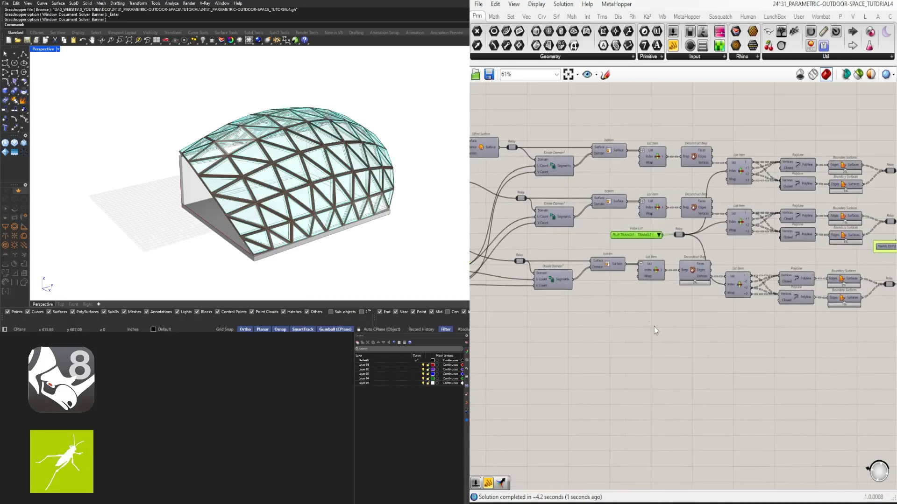
scroll(620, 248, "up", 2)
left_click_drag(631, 224, 636, 224)
double_click(636, 223)
double_click(663, 226)
left_click(760, 159)
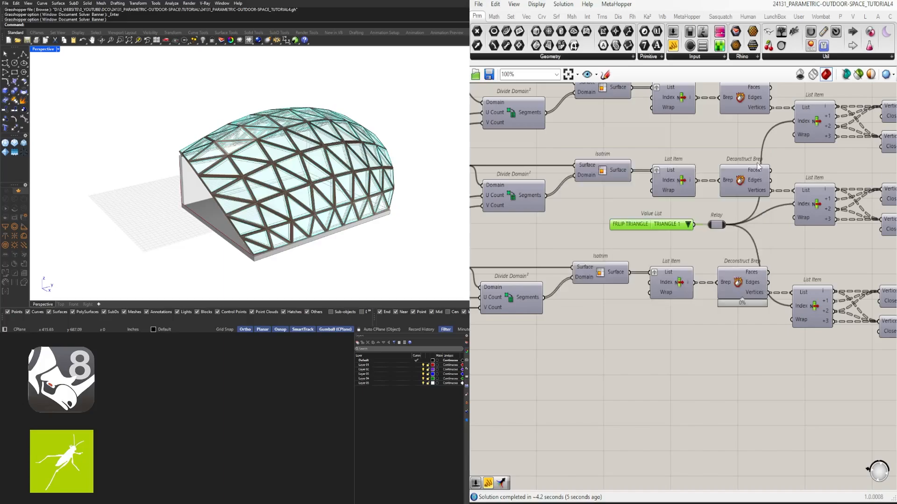
left_click(626, 207)
- Add two Geometry parameters above the wall and floor Extrude and Custom Preview rows
scroll(627, 206, "down", 9)
right_click_drag(633, 225, 811, 249)
scroll(701, 202, "up", 10)
scroll(708, 251, "down", 5)
scroll(632, 175, "up", 5)
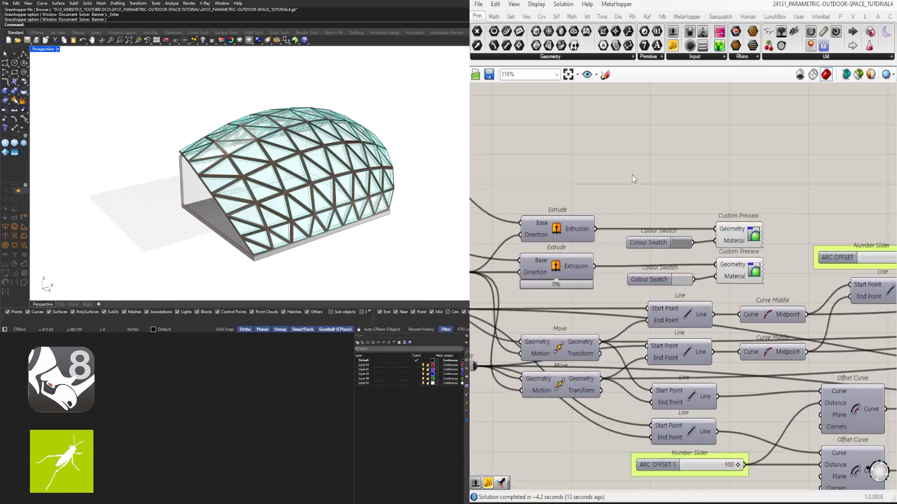
type("geometry")
key("Return")
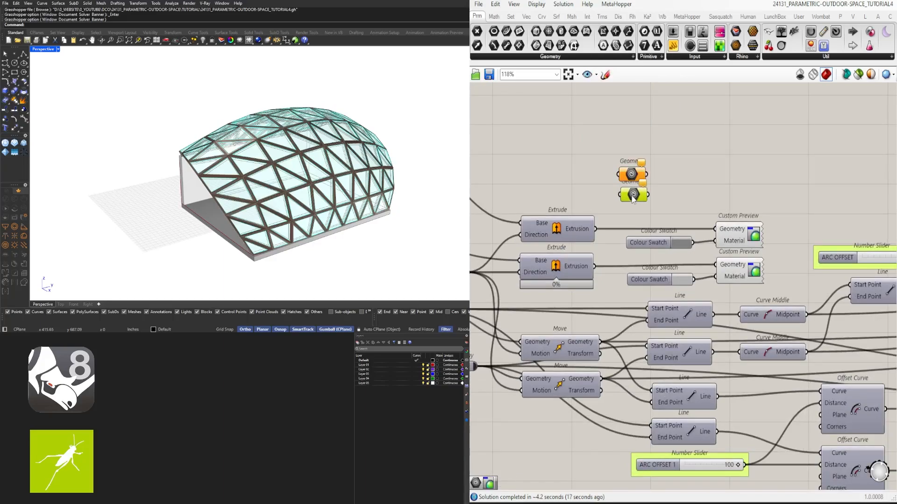
left_click_drag(658, 211, 633, 163)
left_click_drag(638, 172, 655, 189)
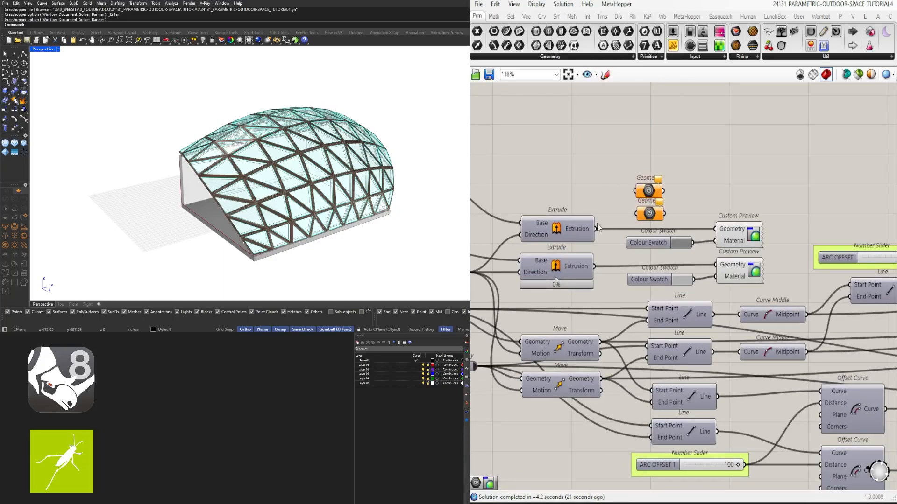
- Route both Extrude outputs through the Geometry parameters into their Custom Previews and space the two rows apart
left_click_drag(596, 229, 648, 229)
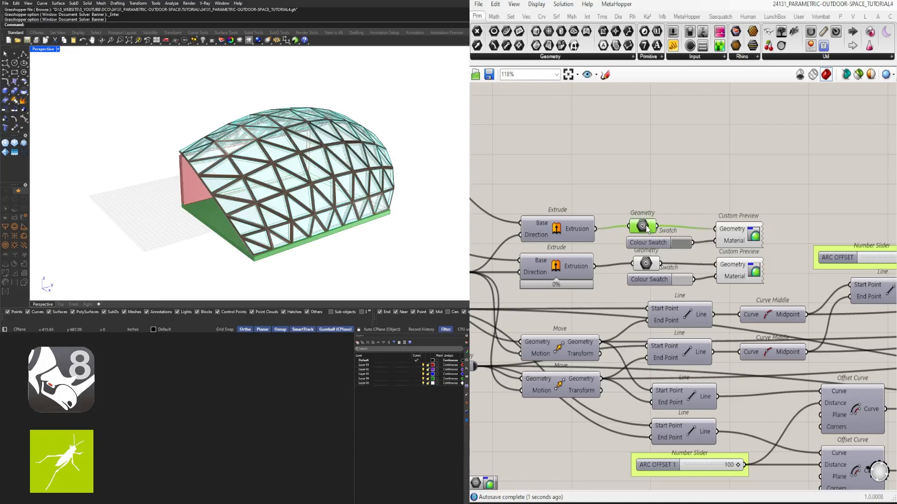
left_click_drag(646, 230, 650, 232)
left_click_drag(765, 191, 635, 224)
left_click(649, 203)
left_click(640, 227)
left_click_drag(768, 186, 642, 225)
left_click(654, 250)
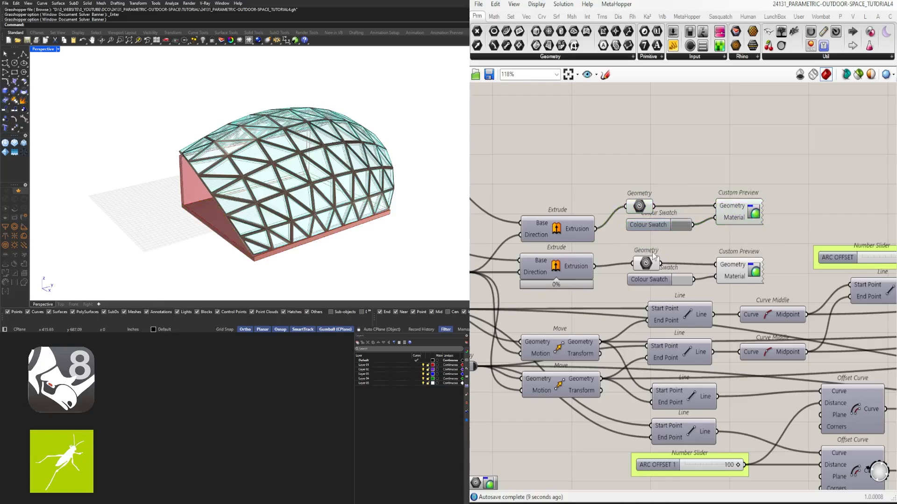
left_click(737, 270)
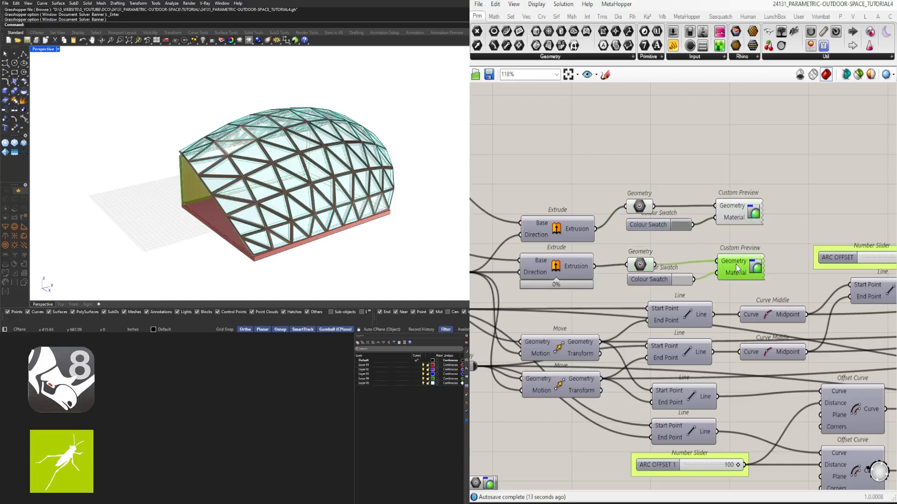
left_click_drag(764, 247, 643, 265)
left_click(621, 261)
left_click(766, 248)
- Move both geometry preview rows further from the Extrudes and put each Geometry parameter in its own group
scroll(772, 261, "down", 1)
left_click_drag(787, 283, 644, 177)
left_click_drag(742, 222, 759, 212)
left_click(859, 179)
scroll(859, 180, "down", 2)
scroll(730, 188, "up", 3)
left_click(735, 206)
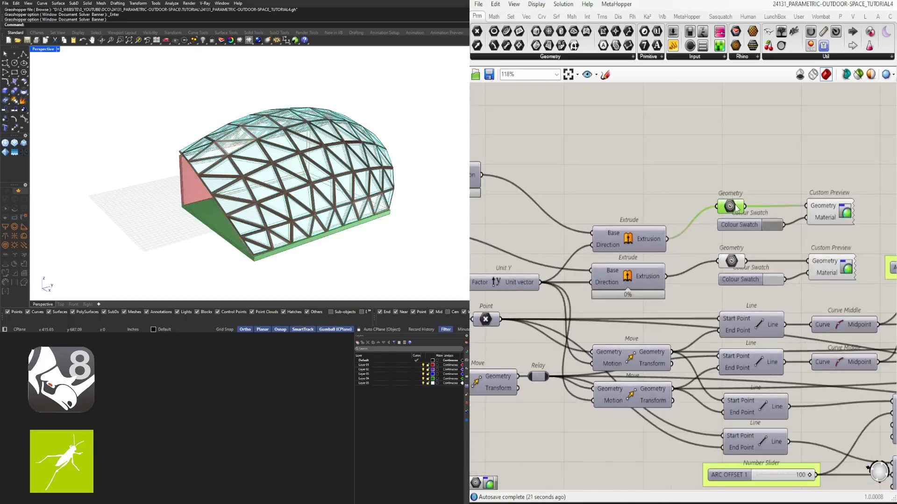
left_click(734, 263)
- Turn off the preview of the two Line SDL components at the start of the definition
scroll(714, 224, "down", 7)
left_click(514, 216)
scroll(515, 217, "up", 5)
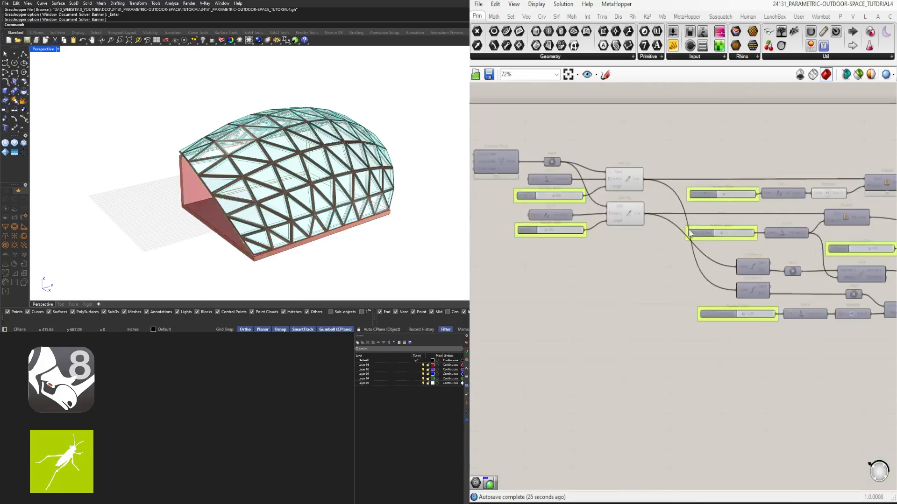
left_click_drag(650, 253, 620, 153)
middle_click(669, 146)
left_click(699, 114)
- Hide the wires feeding the Geometry inputs of the frame and glass Custom Previews
scroll(700, 117, "down", 3)
right_click_drag(874, 191, 793, 248)
right_click_drag(872, 223, 750, 209)
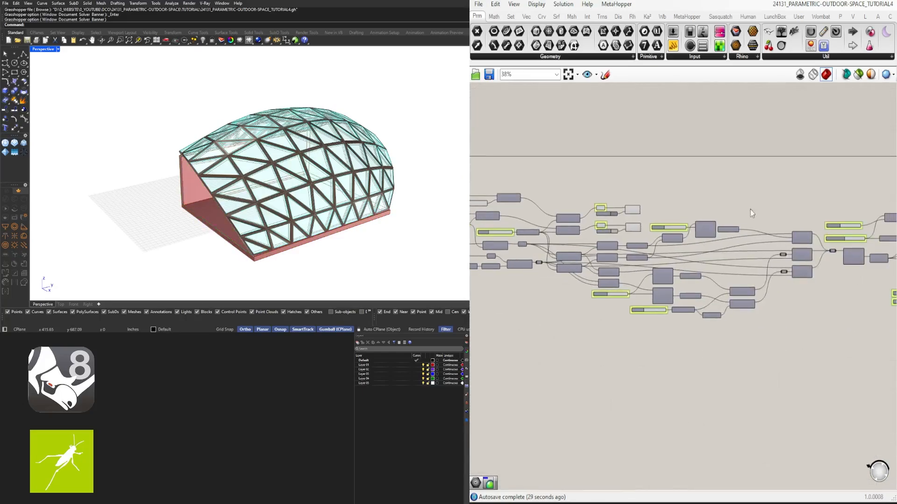
right_click_drag(873, 254, 668, 256)
right_click_drag(864, 267, 564, 242)
scroll(776, 252, "up", 5)
left_click_drag(841, 300, 790, 348)
right_click(834, 328)
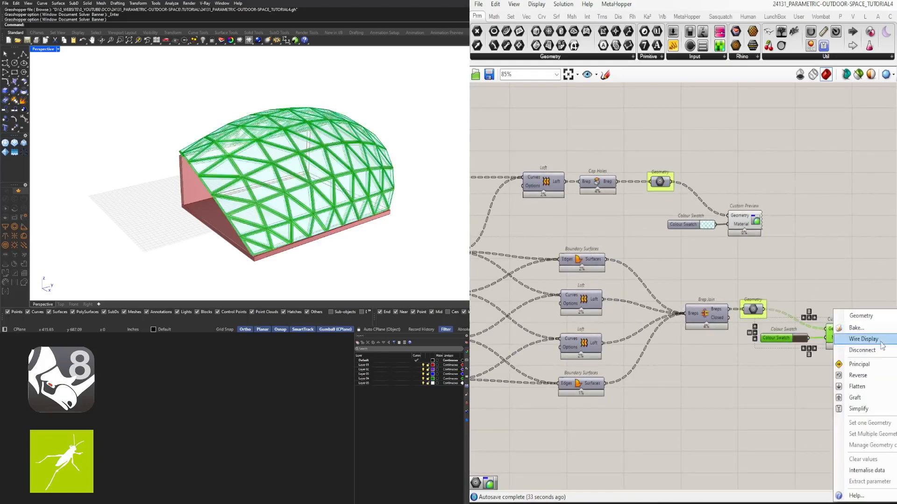
left_click(895, 356)
left_click(794, 267)
right_click(732, 213)
mouse_move(782, 243)
left_click(869, 268)
- Move the glass and frame Colour Swatch and Custom Preview pairs closer to their grouped Geometry parameters
left_click_drag(845, 281, 694, 218)
left_click_drag(755, 226, 729, 205)
left_click(732, 175)
left_click_drag(789, 335, 782, 330)
scroll(846, 330, "up", 5)
left_click_drag(844, 334, 799, 302)
left_click(766, 280)
left_click(736, 265)
scroll(736, 266, "down", 1)
right_click_drag(736, 266, 752, 345)
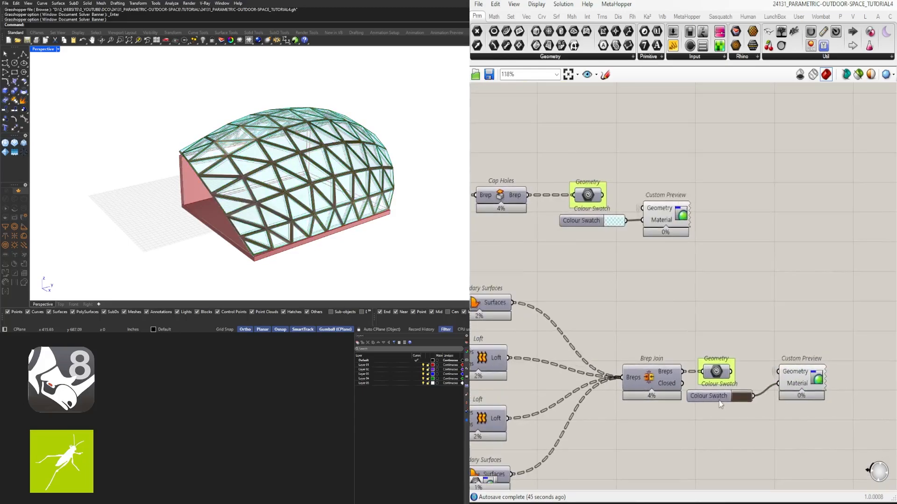
- Shift the frame and glass swatch-and-preview pairs clear of the Geometry groups so nothing overlaps
left_click_drag(858, 414, 754, 347)
right_click_drag(754, 347, 718, 323)
left_click_drag(744, 349, 788, 348)
left_click(786, 312)
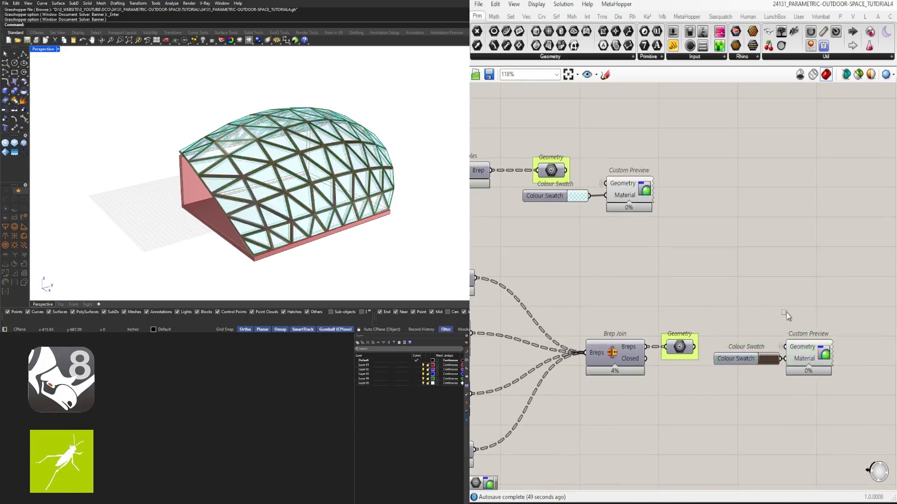
left_click_drag(711, 228, 579, 179)
left_click(549, 239)
left_click_drag(691, 249, 519, 159)
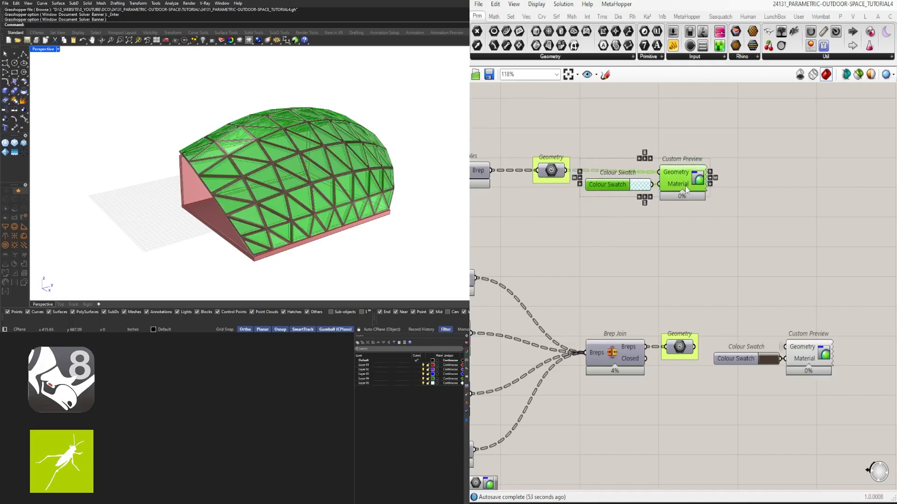
left_click(731, 216)
- Align the wall and floor Colour Swatches with the Material inputs of their Custom Previews
scroll(687, 255, "down", 5)
scroll(687, 254, "up", 8)
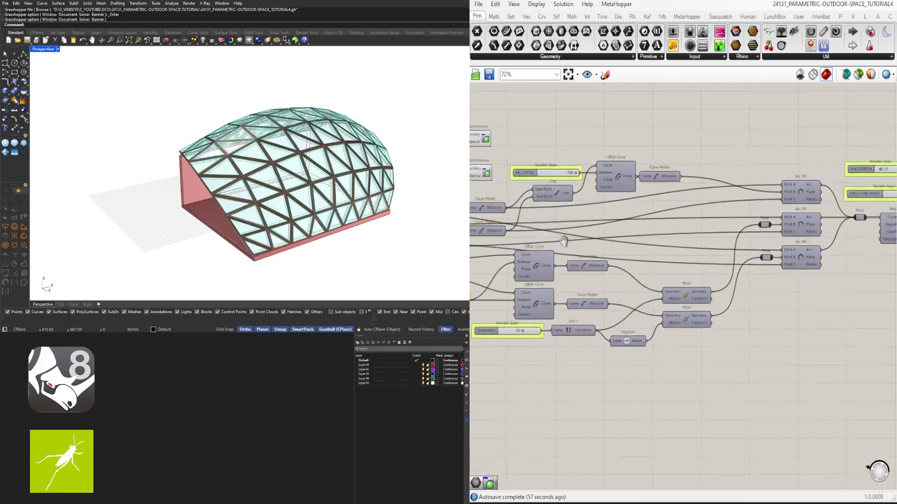
left_click(583, 233)
scroll(655, 221, "down", 1)
right_click_drag(655, 222, 598, 277)
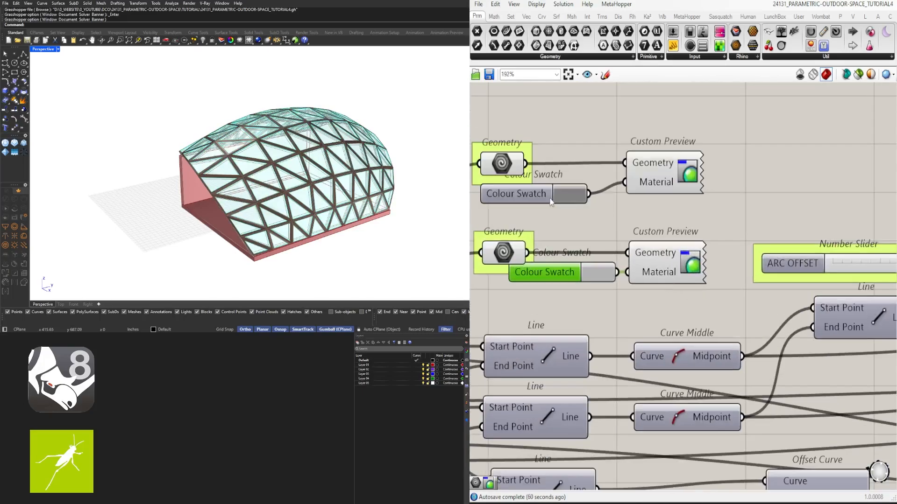
left_click_drag(538, 201, 560, 190)
- Hide the wires into the wall and floor Custom Previews' Geometry inputs and move both swatch-and-preview pairs away from the Geometry groups
right_click(646, 259)
left_click(791, 309)
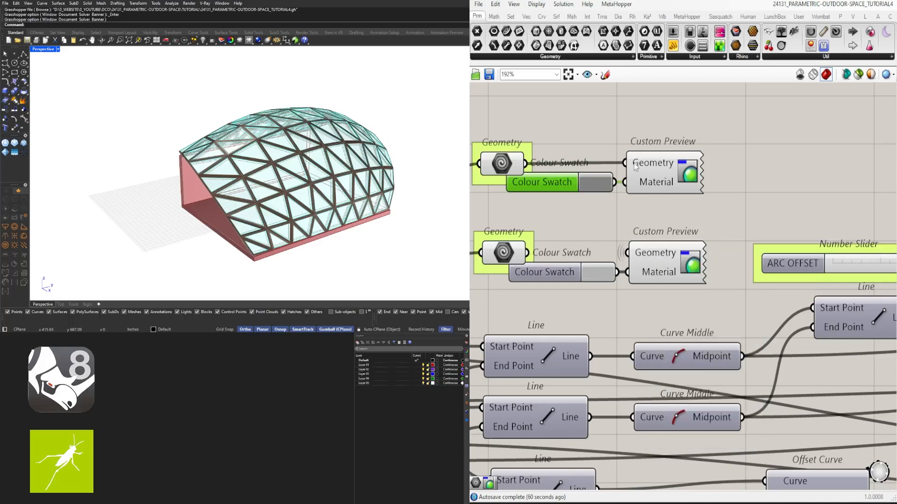
right_click(643, 164)
left_click(789, 209)
left_click_drag(737, 305, 594, 170)
left_click_drag(561, 182, 597, 182)
left_click(794, 148)
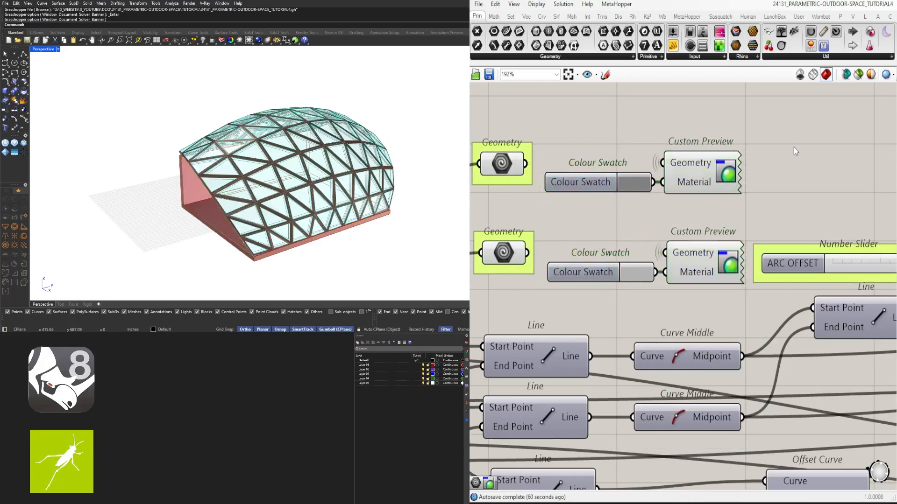
- Shift the ARC OFFSET slider with its Line, Offset Curve and Curve Middle components away from the Custom Previews
scroll(793, 173, "down", 7)
scroll(834, 192, "up", 3)
right_click_drag(834, 196, 710, 201)
left_click_drag(848, 231, 661, 187)
left_click_drag(662, 233, 694, 237)
left_click(767, 157)
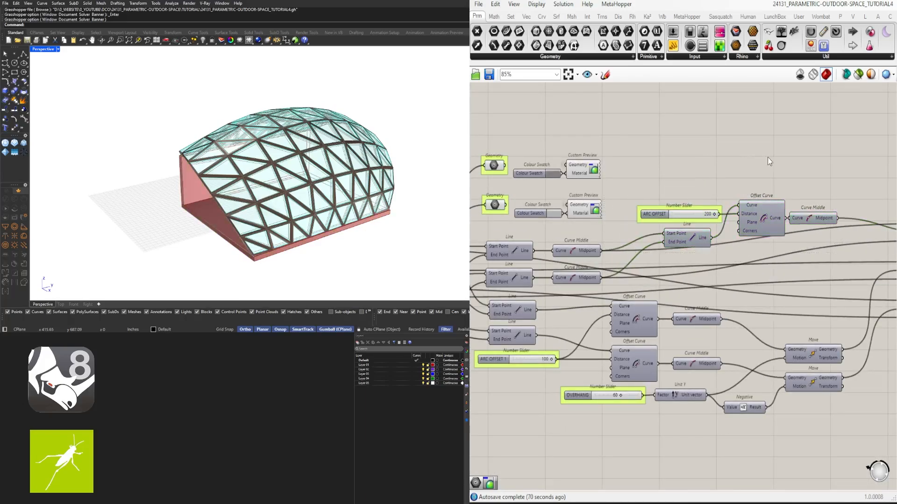
- Turn off the preview of the Negative component in the FLOOR DEPTH row
scroll(654, 247, "down", 3)
right_click_drag(653, 247, 815, 242)
scroll(542, 241, "down", 4)
right_click_drag(542, 241, 620, 240)
scroll(600, 221, "up", 5)
left_click_drag(730, 136, 697, 180)
middle_click(701, 177)
left_click(736, 144)
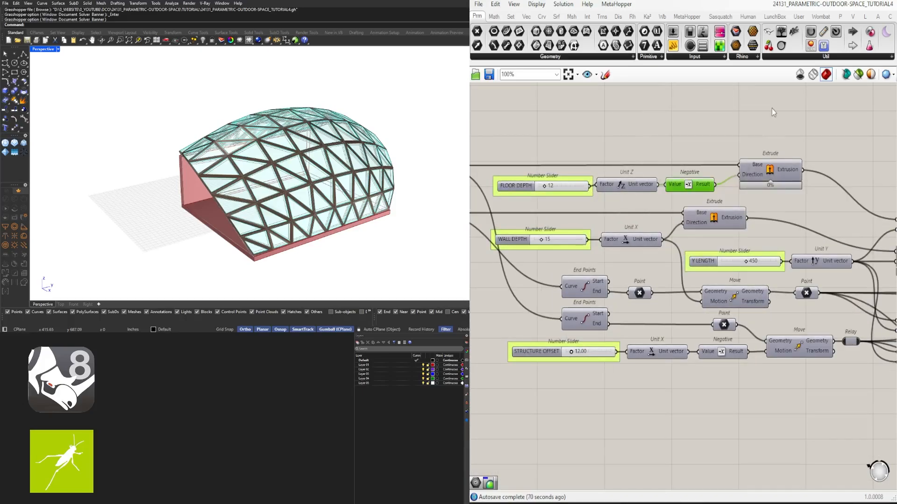
left_click(772, 110)
- Turn off the preview of the two grouped Geometry parameters that hold the wall and floor extrusions
right_click_drag(272, 161, 320, 146)
scroll(765, 221, "down", 4)
right_click_drag(855, 215, 752, 218)
scroll(777, 211, "up", 4)
left_click_drag(788, 165, 762, 270)
middle_click(787, 157)
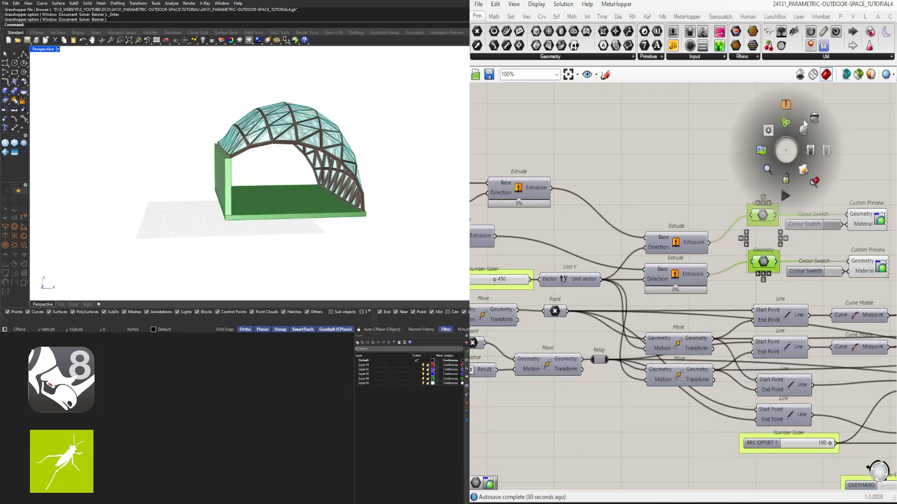
left_click(815, 126)
- Turn off the preview of the lower Point and the Move component fed by STRUCTURE OFFSET
scroll(730, 337, "down", 2)
right_click_drag(663, 345, 865, 327)
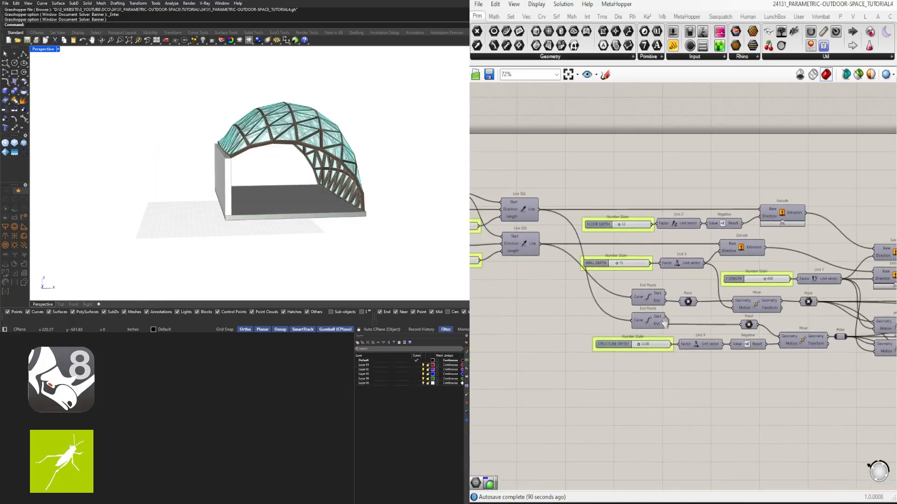
right_click_drag(700, 322, 647, 323)
left_click_drag(761, 368, 748, 329)
middle_click(749, 327)
left_click(778, 297)
right_click_drag(747, 346, 581, 327)
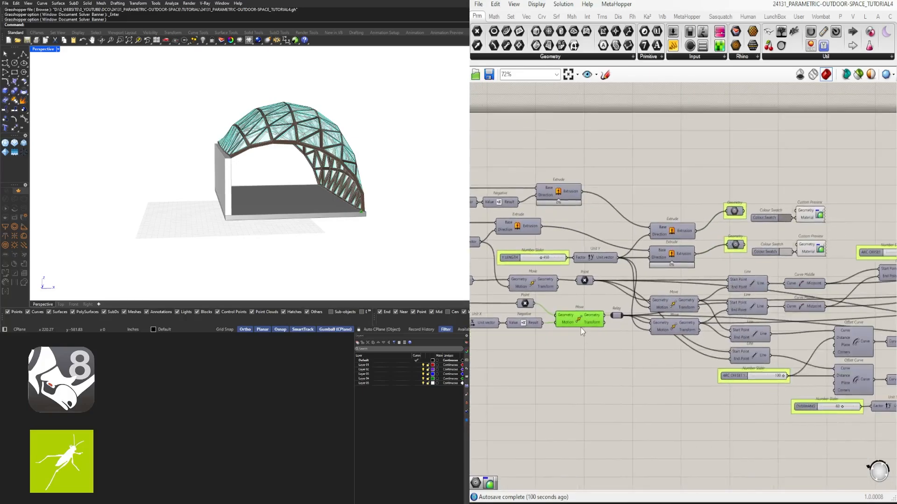
middle_click(580, 323)
left_click(608, 293)
- Turn off the preview of the two stacked Move components after the Relay
left_click(657, 364)
scroll(611, 316, "up", 2)
left_click_drag(726, 373, 708, 304)
middle_click(710, 303)
left_click(726, 284)
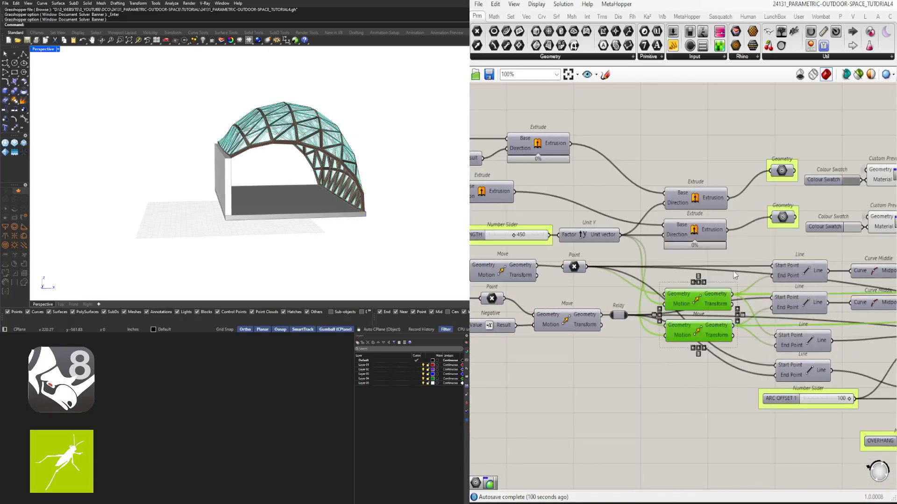
- Turn the preview of the two stacked Move components after the Relay back on
middle_click(699, 288)
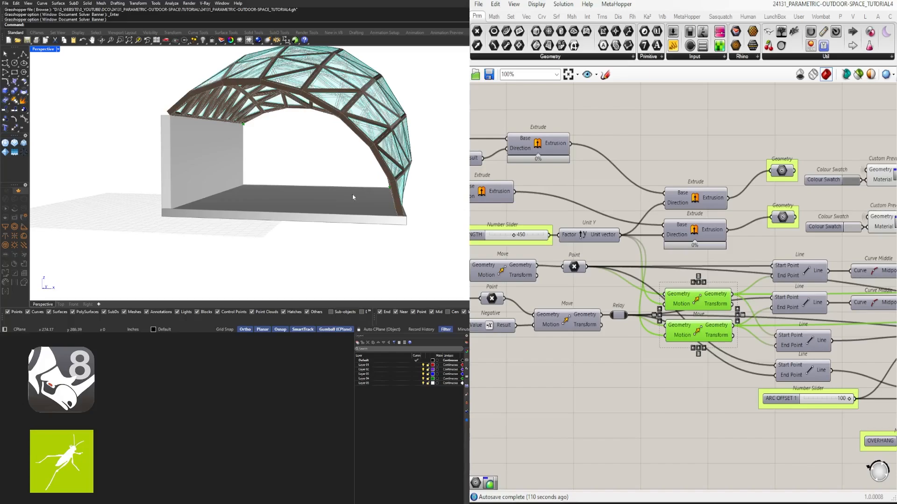
right_click_drag(354, 196, 297, 202)
left_click(630, 297)
left_click(697, 332)
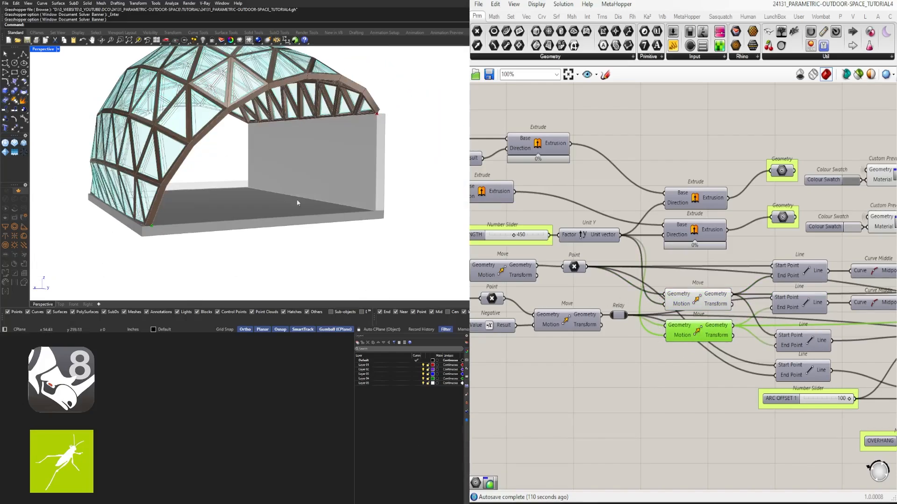
- Turn on the preview of the Move component fed by the STRUCTURE OFFSET row and check its point in the model
left_click(687, 303)
right_click_drag(629, 352, 721, 349)
left_click(662, 318)
middle_click(661, 315)
left_click(679, 304)
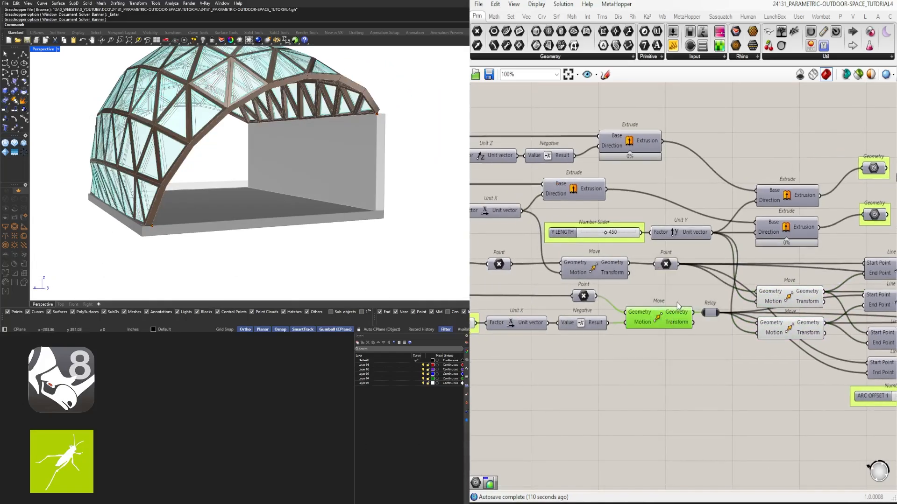
right_click_drag(291, 233, 439, 244)
- Shift the lower End Points, Point and STRUCTURE OFFSET chain up to its Move away from the Relay to make room
right_click_drag(540, 339, 680, 346)
scroll(681, 346, "up", 1)
right_click_drag(785, 355, 676, 326)
scroll(677, 327, "down", 3)
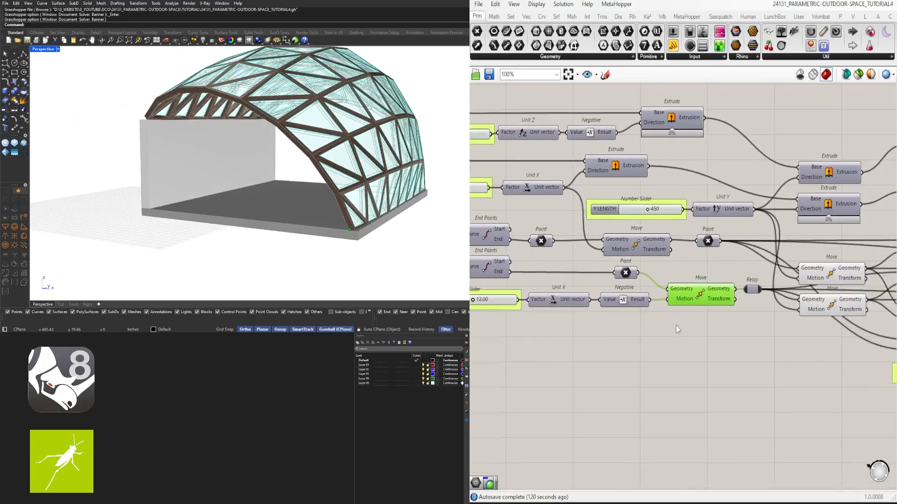
left_click_drag(696, 337, 472, 284)
scroll(536, 284, "up", 2)
left_click(623, 329)
scroll(623, 329, "down", 2)
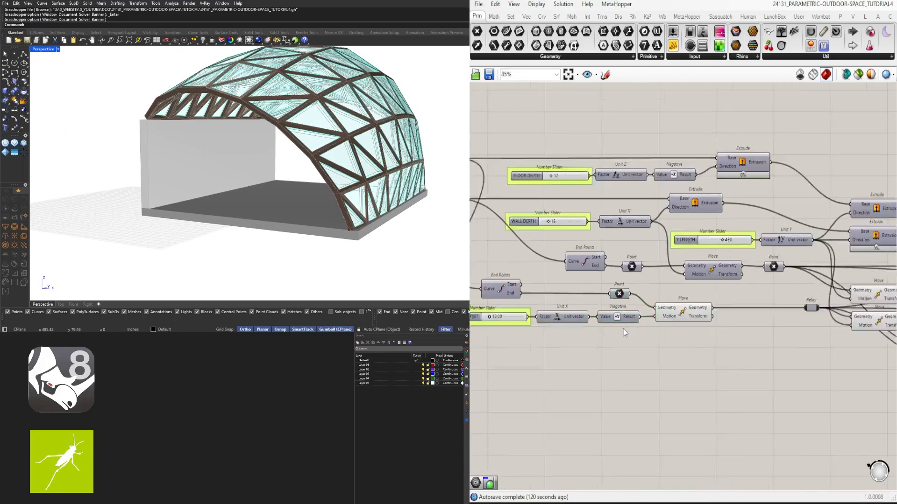
- Duplicate the STRUCTURE OFFSET slider, Unit X, Negative and Move row below the original and delete the copied Negative
right_click_drag(624, 329, 652, 295)
left_click_drag(731, 304, 531, 281)
left_click_drag(702, 286, 799, 309, "alt")
scroll(673, 309, "up", 1)
left_click(668, 307)
key("Delete")
- Replace the copied Unit X with a Unit Z component between the duplicated slider and the duplicated Move
double_click(664, 305)
type("Z")
left_click(661, 293)
scroll(635, 303, "up", 2)
left_click(748, 312)
key("Delete")
left_click_drag(764, 345, 607, 306)
left_click_drag(689, 314, 760, 312)
left_click(766, 330)
- Wire the Geometry output of the STRUCTURE OFFSET Move into the Geometry input of the duplicated Move
right_click_drag(771, 280, 695, 267)
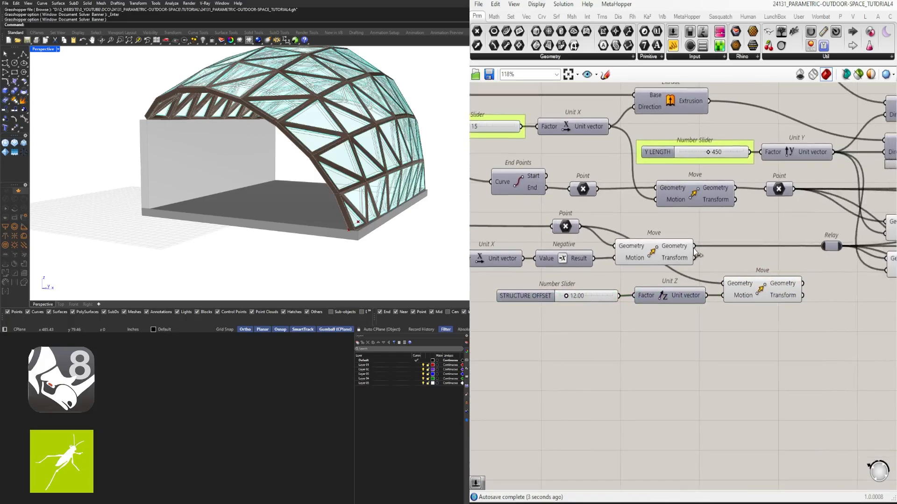
left_click(812, 304)
right_click_drag(812, 301, 667, 296)
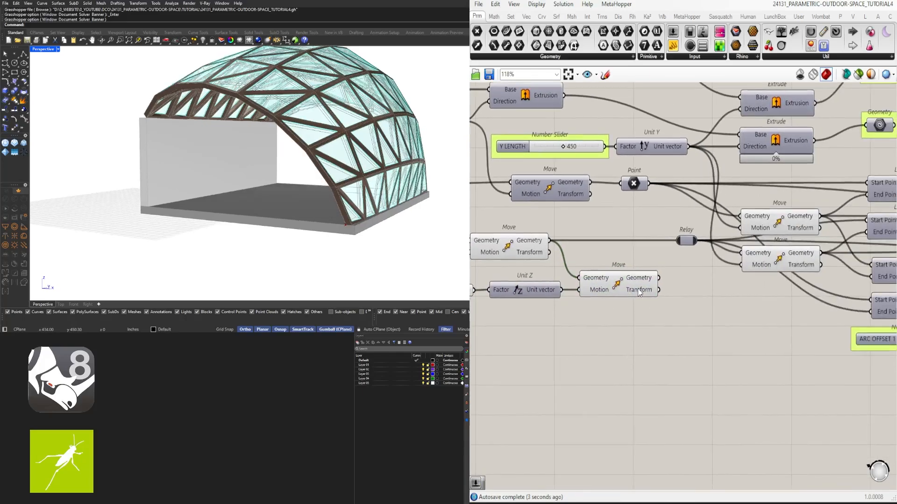
left_click(641, 291)
- Wire the duplicated Move's Geometry output into the Relay and inspect the pavilion from another angle
right_click_drag(290, 210, 388, 187)
scroll(621, 277, "up", 3)
left_click_drag(685, 311, 699, 266)
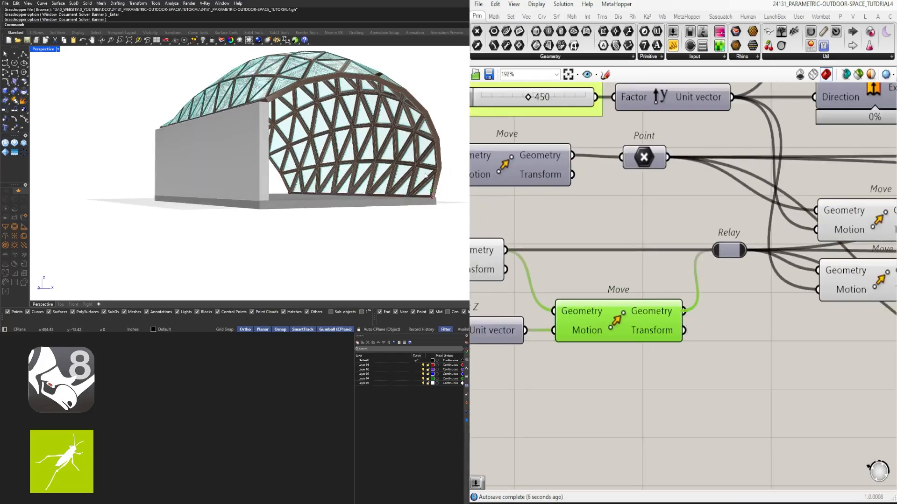
right_click_drag(355, 198, 261, 210)
- Arrange the duplicated slider, Unit Z and Move neatly in a compact row beneath the STRUCTURE OFFSET row
left_click(639, 383)
left_click(619, 334)
left_click(602, 385)
right_click_drag(588, 397, 753, 379)
left_click_drag(754, 379, 537, 311)
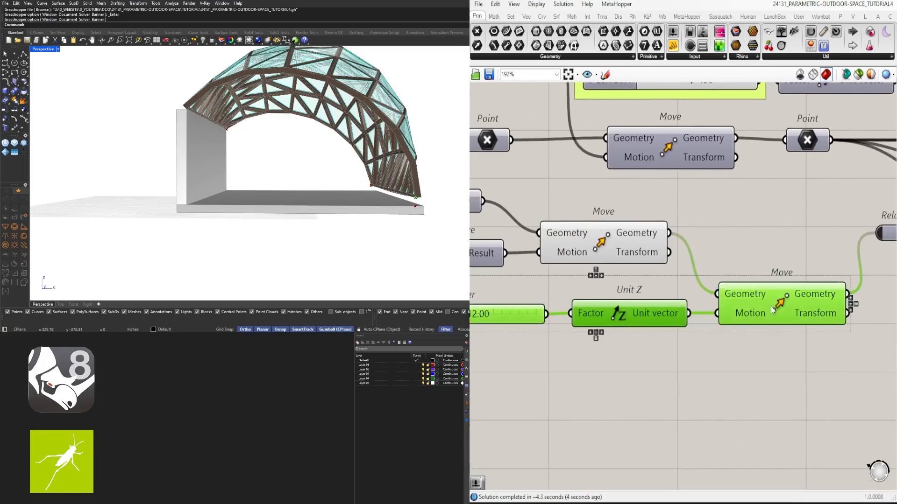
left_click_drag(628, 322, 601, 305)
left_click(733, 338)
left_click_drag(749, 299, 764, 299)
right_click_drag(593, 352, 729, 354)
- Rename the duplicated STRUCTURE OFFSET slider as STRUCTURE BASE OFFSET
right_click(492, 291)
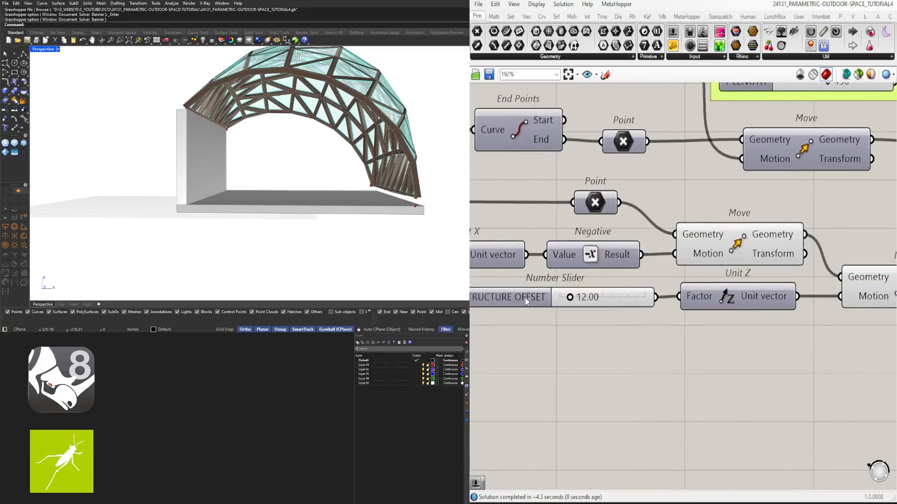
right_click(527, 299)
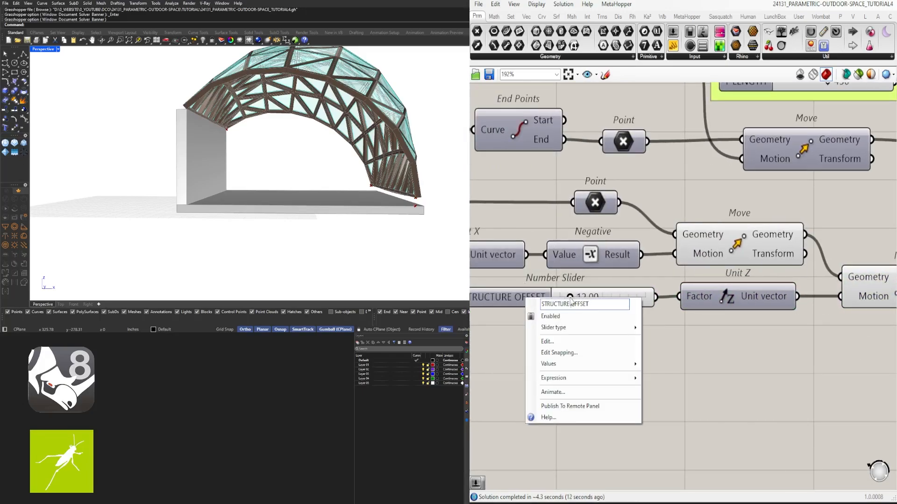
key("Return")
scroll(683, 335, "down", 5)
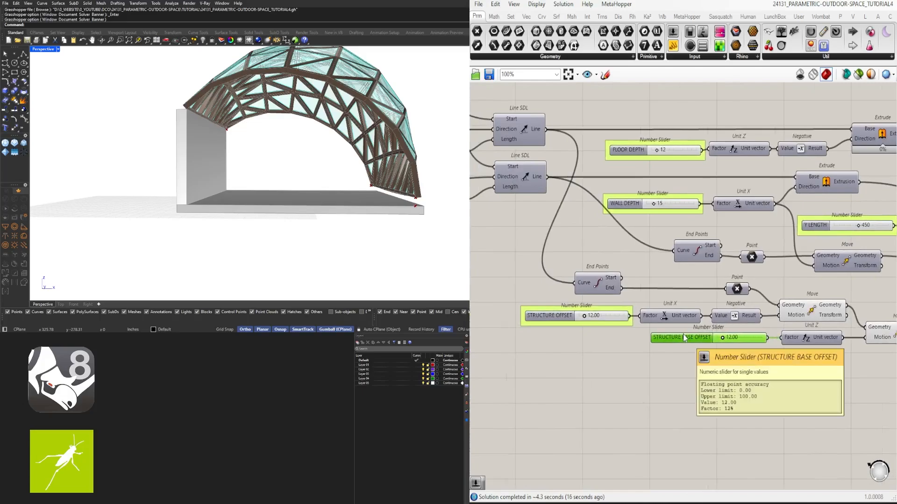
- Group the STRUCTURE BASE OFFSET slider like the other inputs and align its row under the STRUCTURE OFFSET row
right_click_drag(682, 335, 768, 382)
scroll(826, 391, "up", 2)
left_click_drag(836, 366, 659, 331)
left_click_drag(734, 329, 734, 336)
left_click(807, 383)
scroll(807, 383, "down", 2)
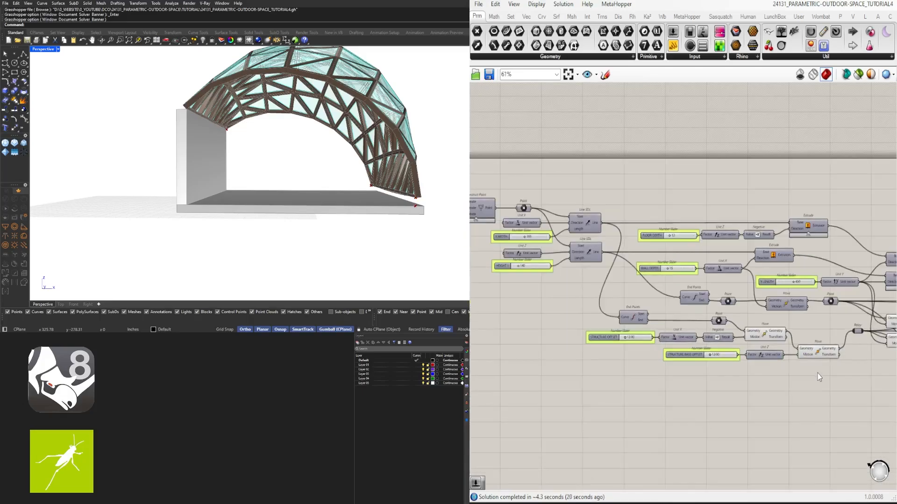
- Turn off the preview of the two chained Moves before the Relay and turn on the preview of the Move fed by WALL DEPTH
scroll(817, 373, "up", 2)
left_click_drag(823, 385, 746, 311)
middle_click(746, 309)
scroll(673, 295, "down", 2)
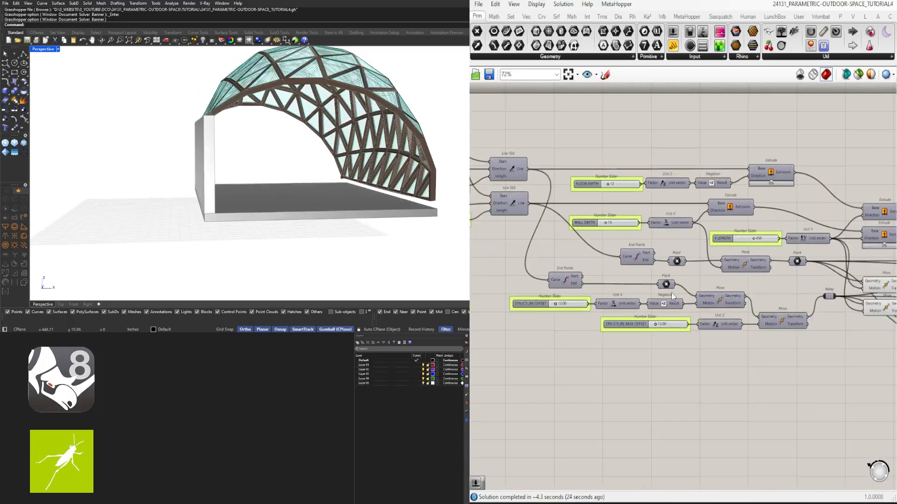
middle_click(744, 270)
left_click(753, 264)
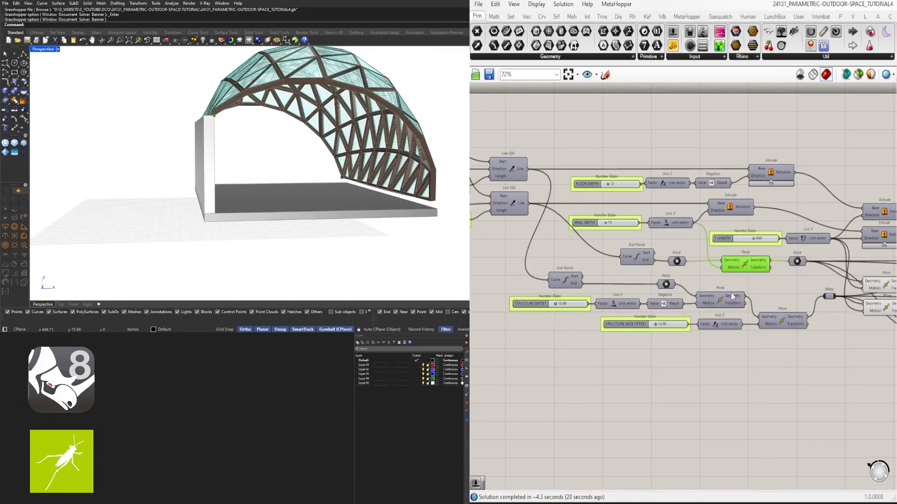
- Move the lower End Points, STRUCTURE OFFSET and STRUCTURE BASE OFFSET rows down to free space beneath the WALL DEPTH Move
scroll(733, 297, "down", 2)
left_click_drag(801, 388, 571, 288)
left_click_drag(725, 303, 725, 340)
left_click(753, 364)
- Duplicate the STRUCTURE BASE OFFSET slider with its Unit Z and Move into the space beneath the WALL DEPTH Move
scroll(753, 364, "up", 3)
left_click_drag(800, 387, 623, 340)
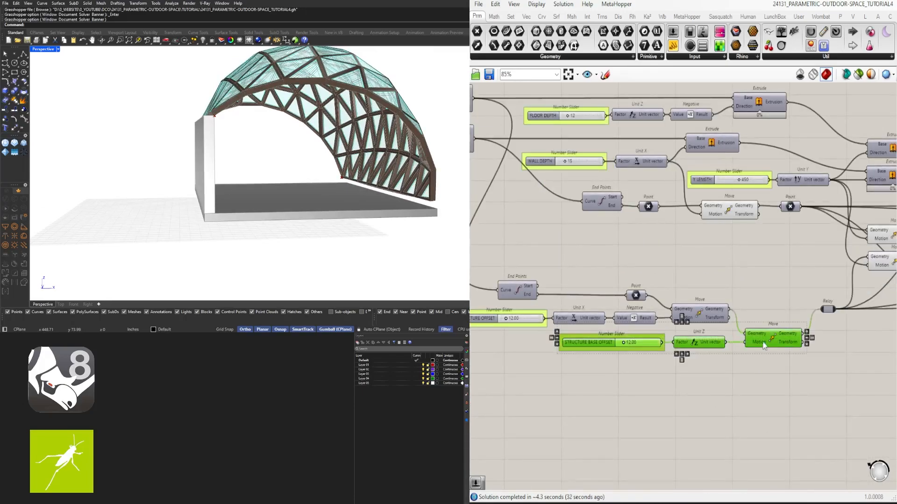
left_click_drag(762, 342, 766, 249, "alt")
- Place the WALL DEPTH Move closer to its input Point and shift the WALL DEPTH slider and Unit X further back
left_click(743, 227)
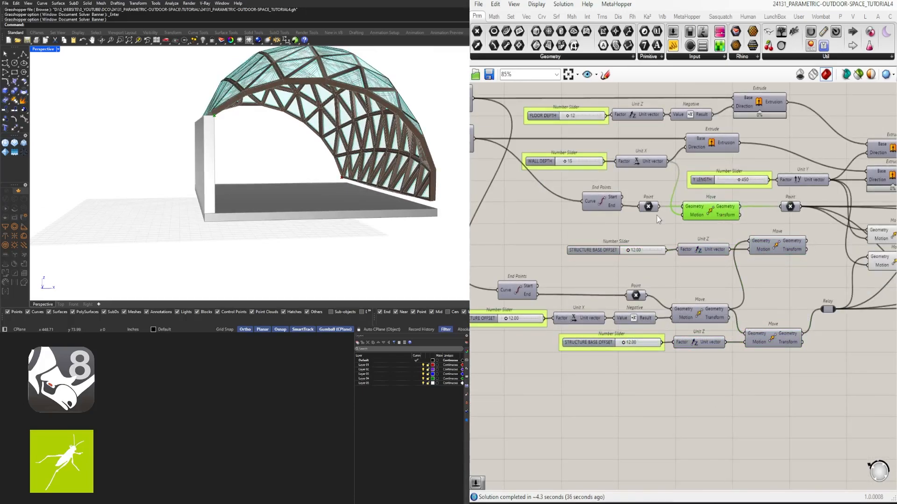
right_click_drag(710, 223, 752, 234)
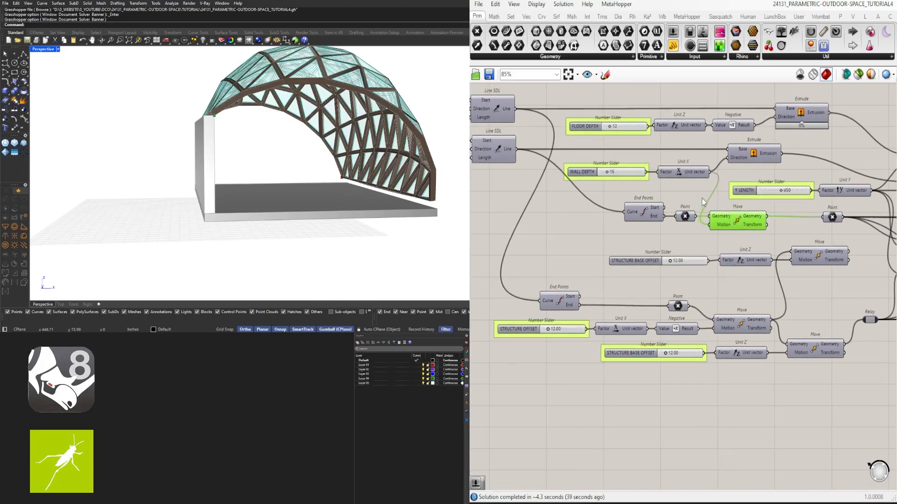
left_click_drag(702, 198, 613, 160)
right_click_drag(684, 181, 783, 192)
left_click_drag(783, 185, 738, 198)
left_click(829, 211)
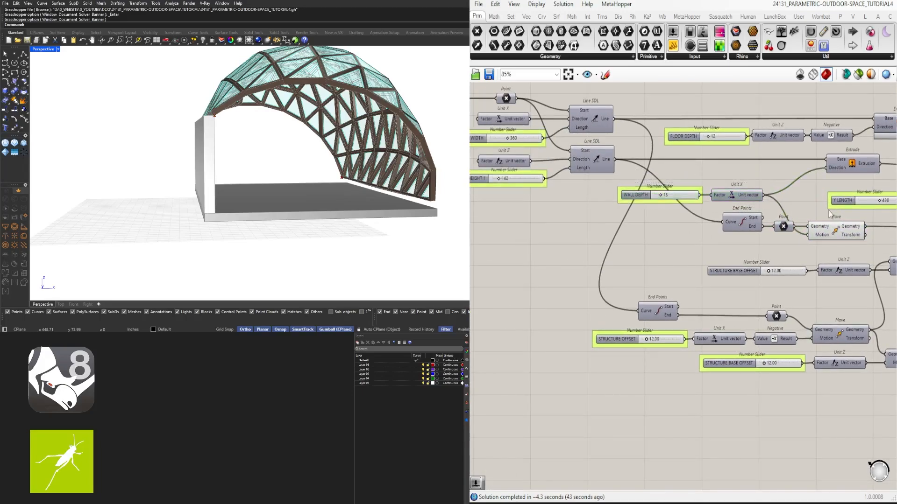
- Wire the WALL DEPTH Move's Geometry into the newly duplicated Move, turn on its preview and compare both points in the model
right_click_drag(829, 213, 691, 244)
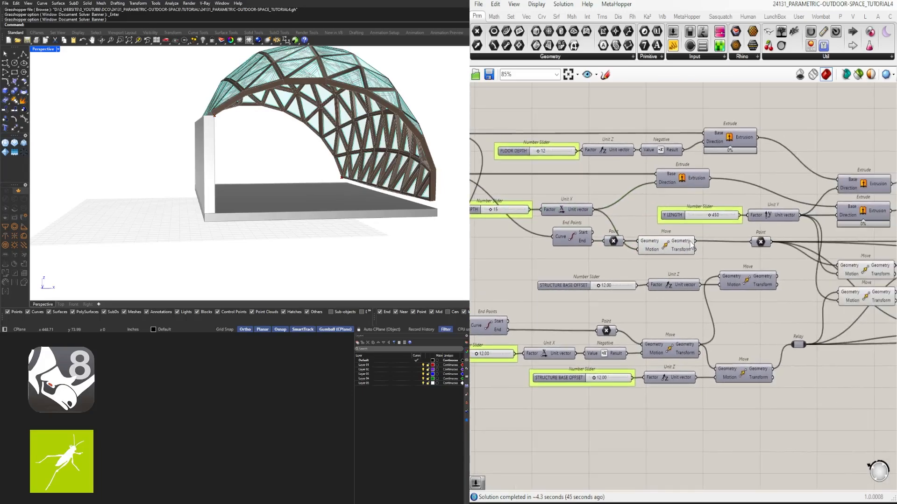
left_click(742, 279)
middle_click(742, 279)
left_click(761, 258)
right_click_drag(182, 136, 268, 151)
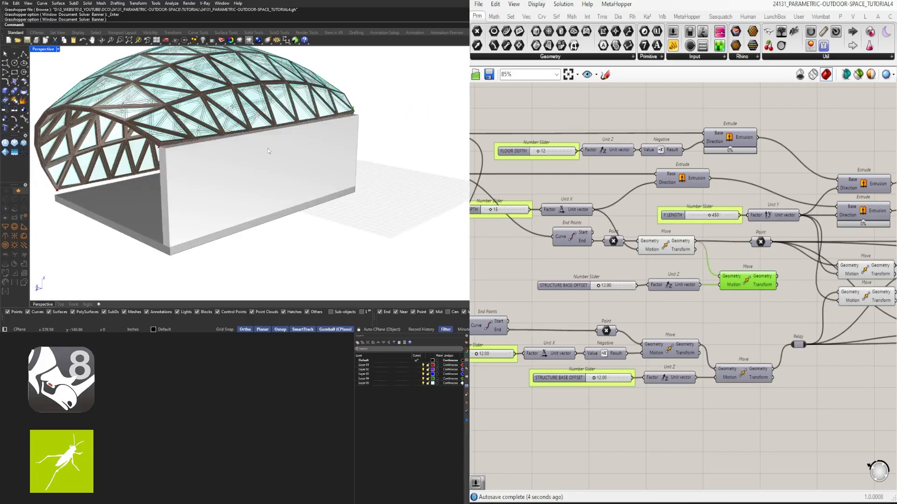
left_click(672, 250)
right_click_drag(327, 136, 187, 143)
left_click(742, 281)
- Align the new slider, Unit Z and Move row beneath the WALL DEPTH Move and shift the output Point away to make room
scroll(735, 309, "up", 1)
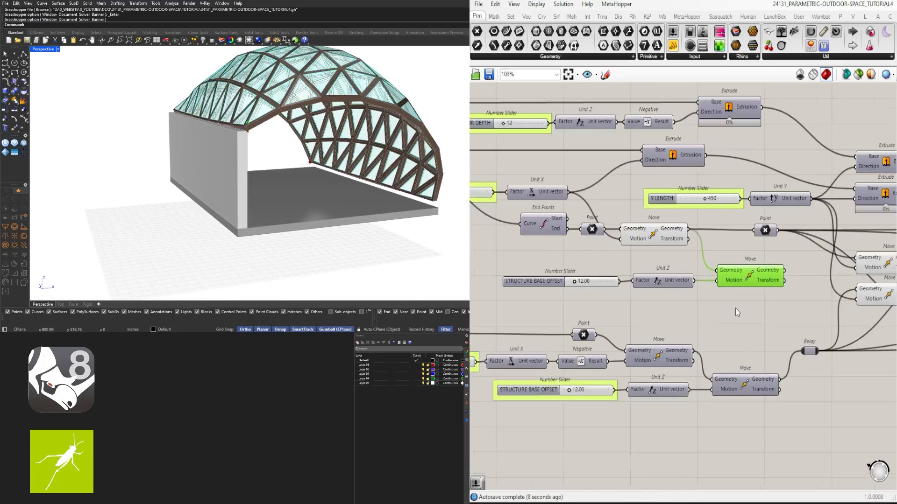
left_click_drag(766, 317, 581, 269)
left_click_drag(743, 279, 727, 263)
left_click(767, 250)
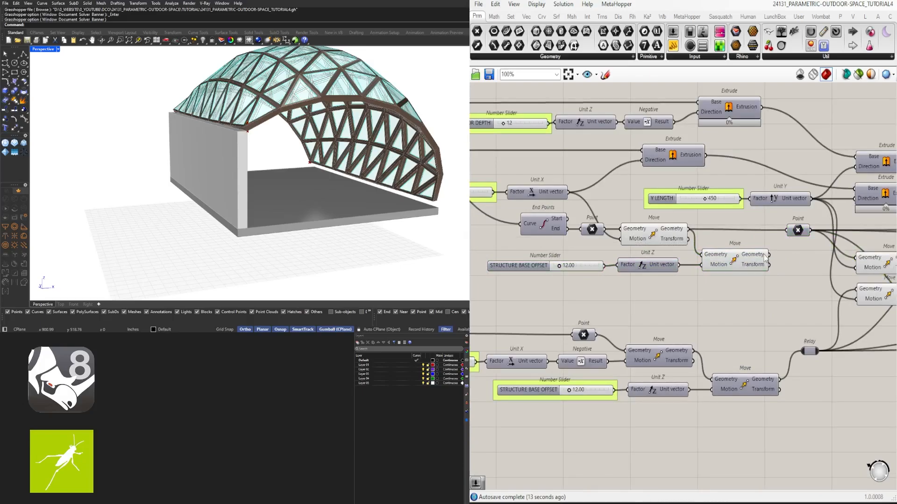
left_click_drag(779, 304, 598, 264)
left_click(613, 271)
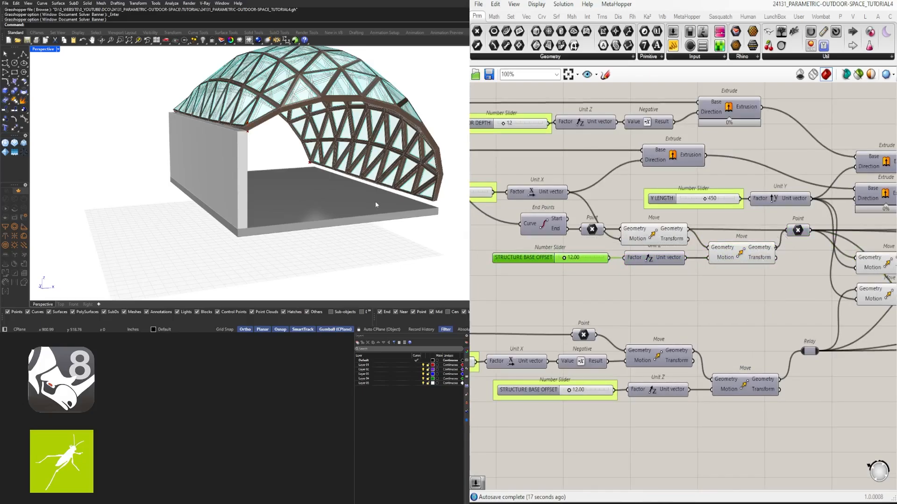
- Turn on the preview of the Offset Surface component driven by the STRUCTURE OFFSET slider
right_click_drag(374, 204, 316, 154)
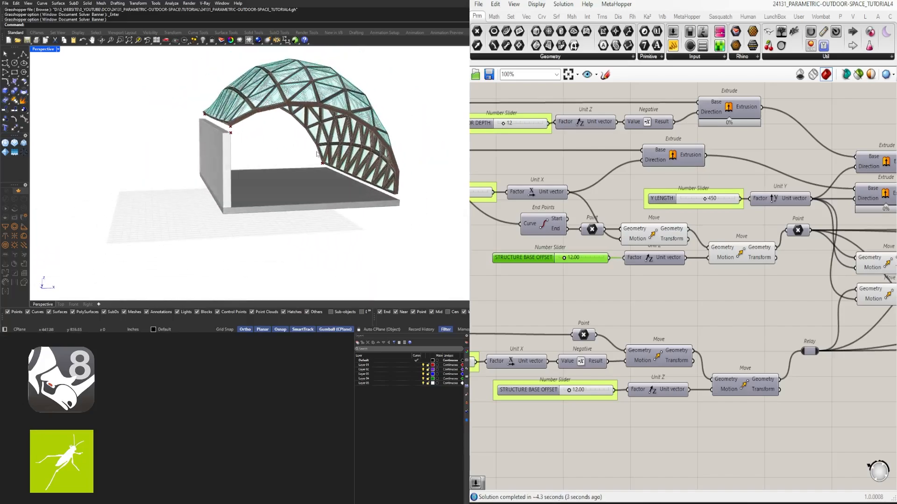
scroll(782, 239, "down", 3)
scroll(629, 207, "up", 4)
middle_click(705, 202)
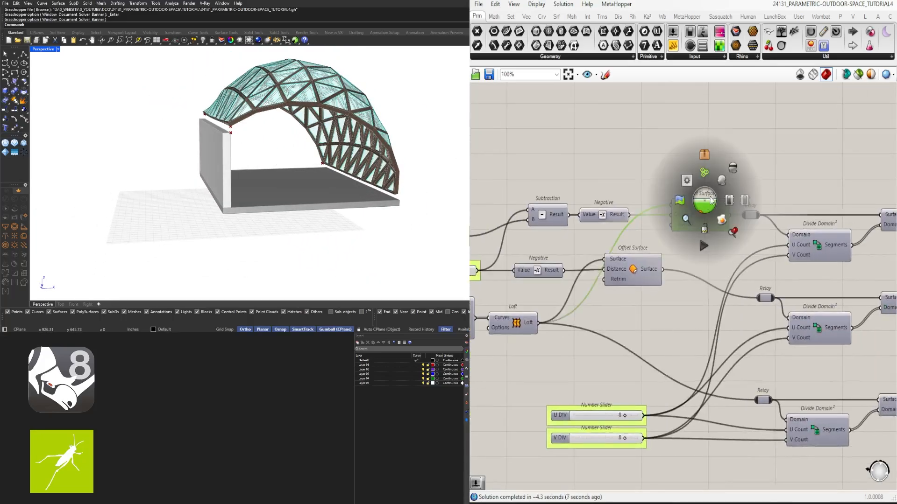
left_click(559, 126)
right_click_drag(695, 133, 853, 107)
left_click(792, 241)
middle_click(792, 240)
left_click(810, 220)
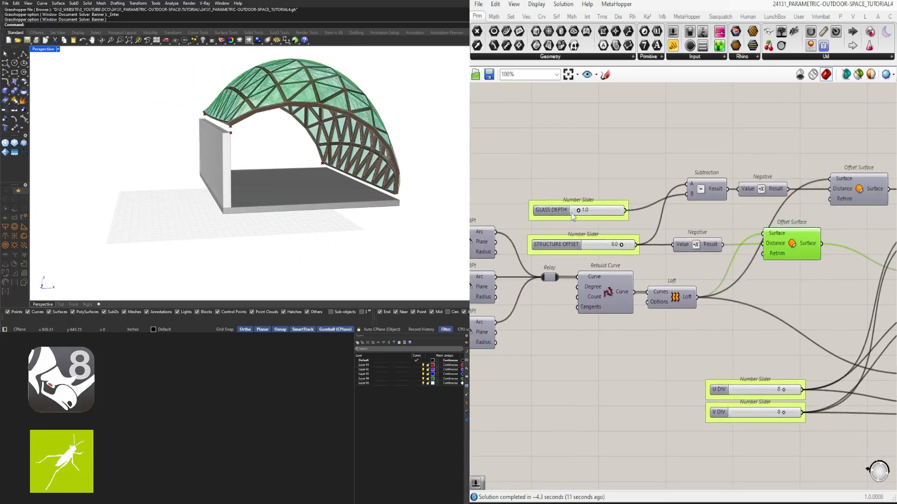
- Duplicate the structure Offset Surface component below the original and disconnect the Negative result from the copy's Distance input
right_click_drag(789, 267, 739, 245)
right_click_drag(330, 161, 367, 137)
right_click_drag(255, 159, 216, 165)
scroll(222, 134, "up", 4)
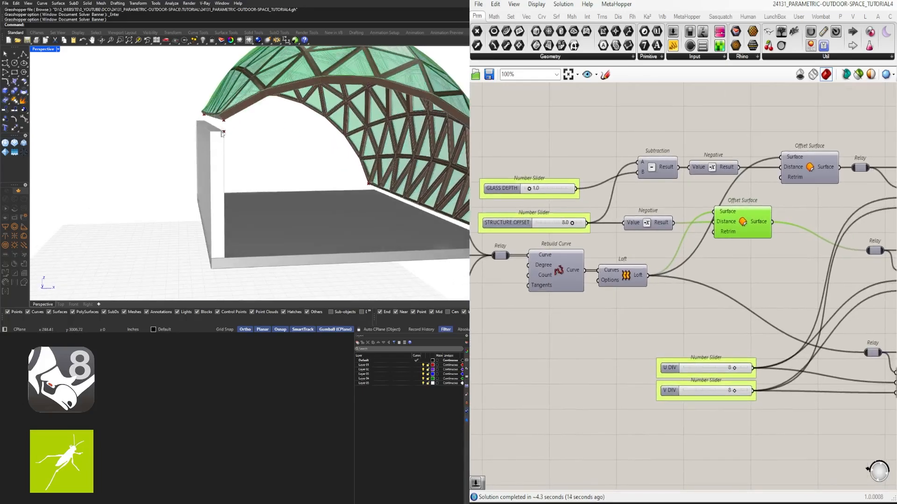
scroll(759, 295, "down", 1)
right_click_drag(759, 295, 666, 309)
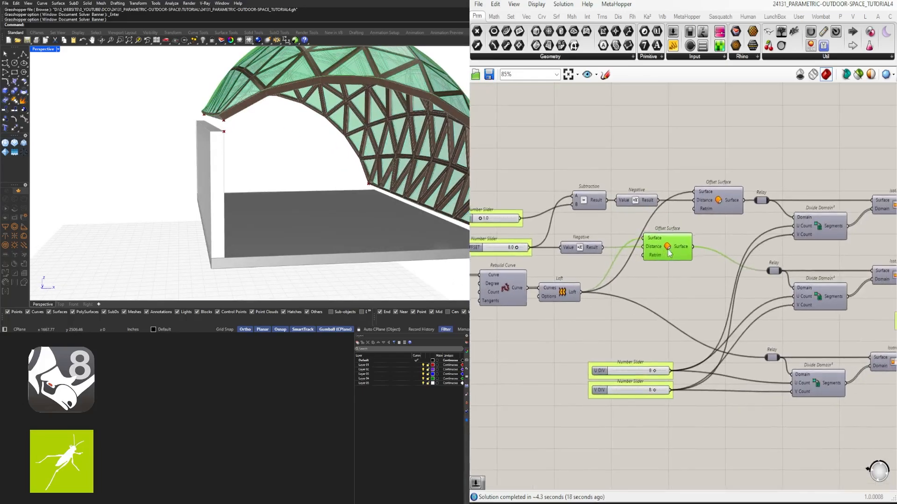
left_click_drag(713, 276, 714, 282, "alt")
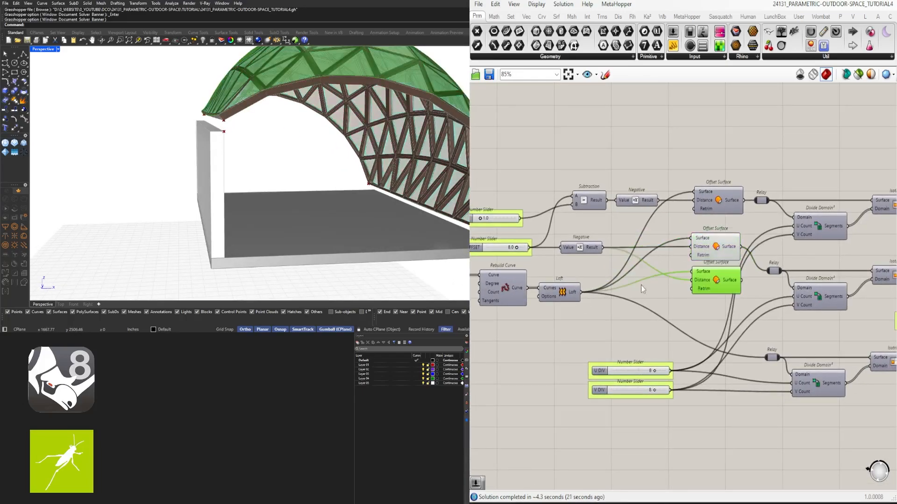
left_click_drag(602, 247, 691, 280, "ctrl")
- Set a fixed number for the copied Offset Surface's Distance and turn off the preview of both structure Offset Surface components
scroll(703, 281, "up", 2)
right_click(704, 282)
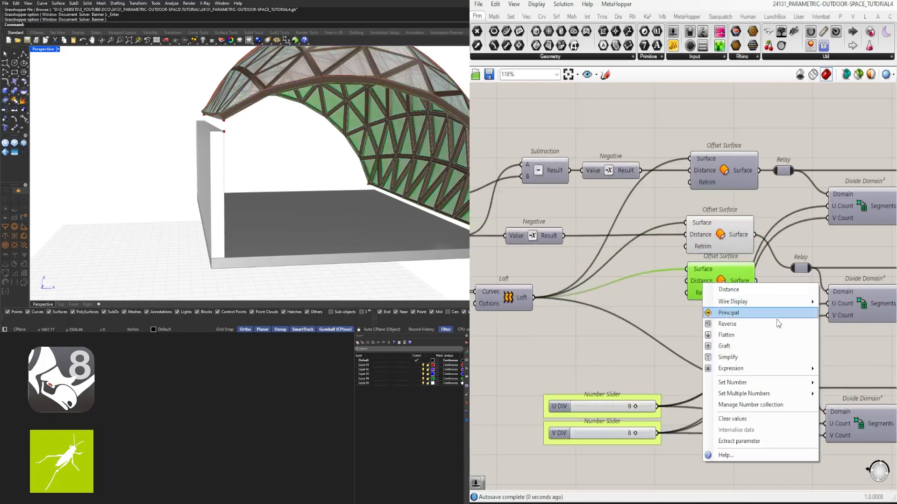
mouse_move(766, 381)
left_click(852, 395)
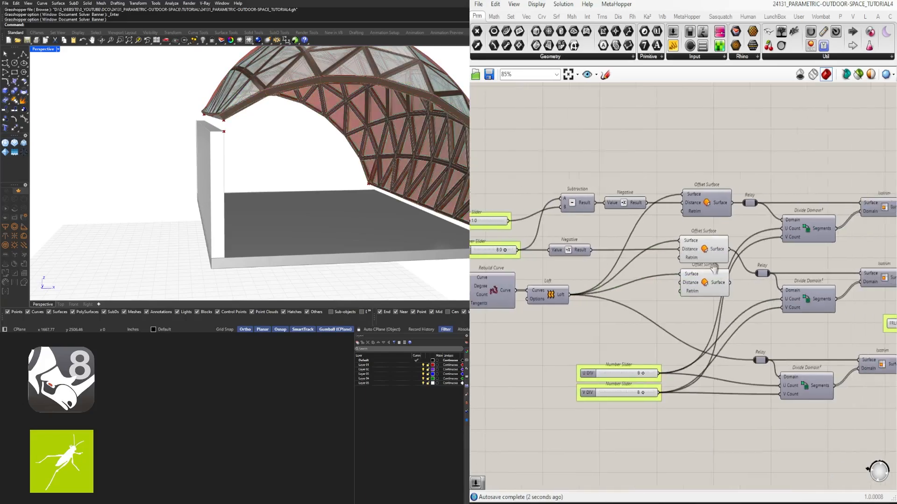
scroll(794, 276, "up", 2)
left_click_drag(717, 294, 672, 227)
middle_click(672, 224)
left_click(689, 203)
left_click(794, 135)
scroll(801, 132, "down", 3)
right_click_drag(801, 133, 709, 203)
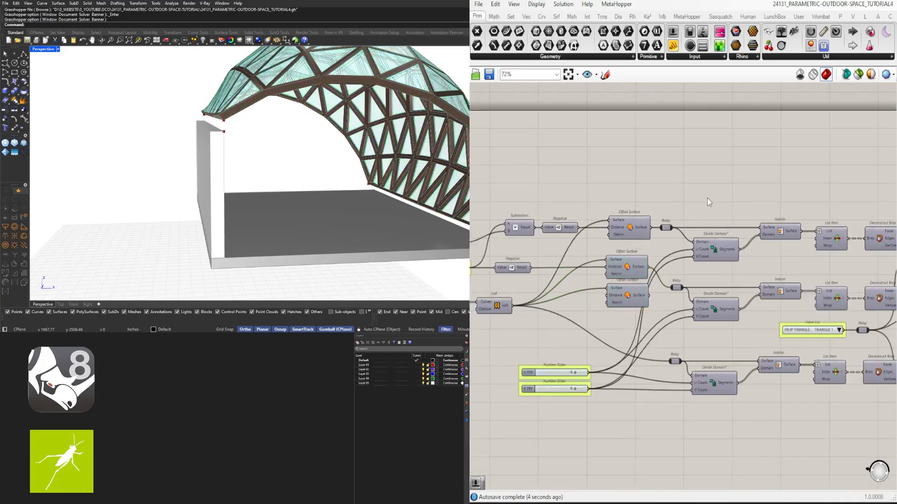
right_click_drag(587, 285, 585, 246)
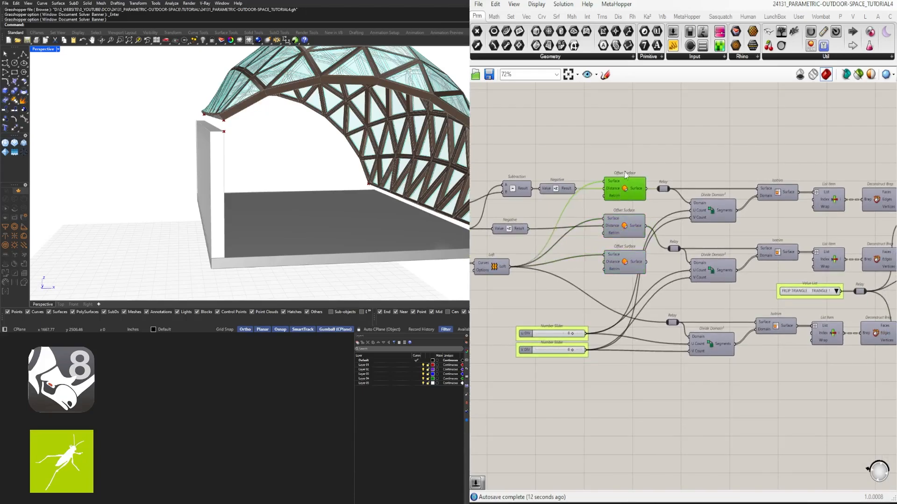
left_click(737, 164)
right_click_drag(737, 164, 703, 195)
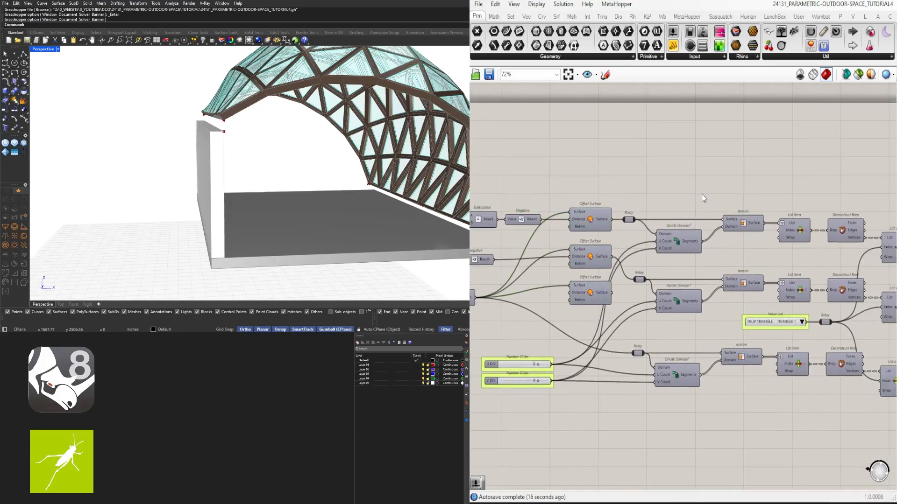
double_click(703, 195)
type("ITEM")
key("Escape")
- Add a Deconstruct Brep component above the network and feed it with the copied Offset Surface's Surface output
double_click(712, 149)
type("DEC")
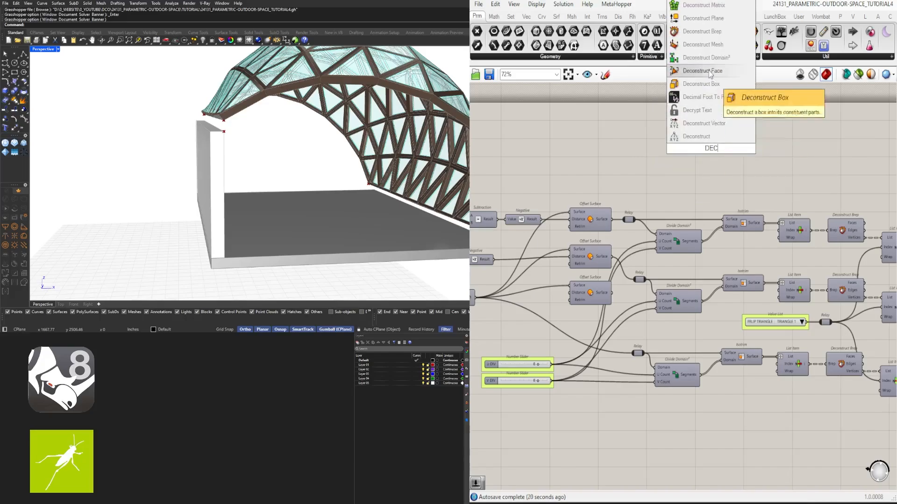
left_click(690, 58)
left_click_drag(708, 150, 700, 171)
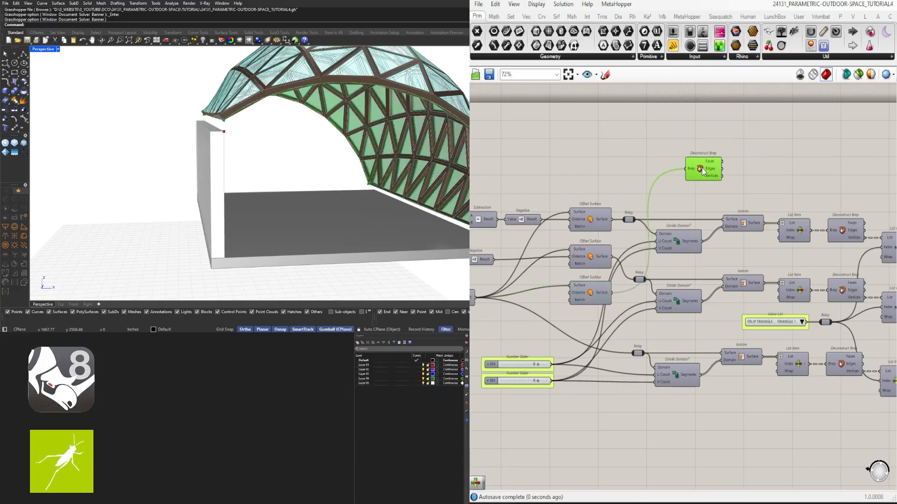
left_click(762, 170)
- Add a List Item component beside the new Deconstruct Brep and feed its List input from the Edges output
scroll(763, 170, "up", 3)
double_click(754, 174)
type("ITEM")
left_click(738, 161)
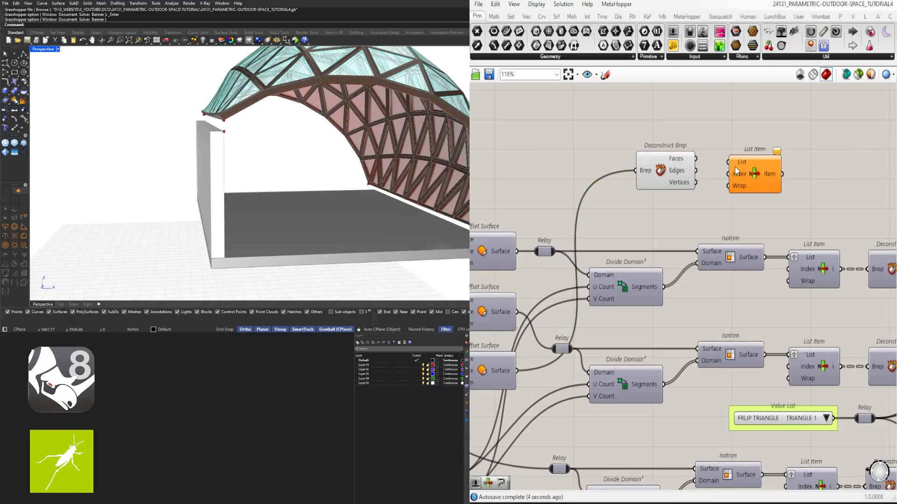
- Group each Colour Swatch with its Custom Preview, and move the glass group away from its Geometry parameter
scroll(736, 176, "down", 6)
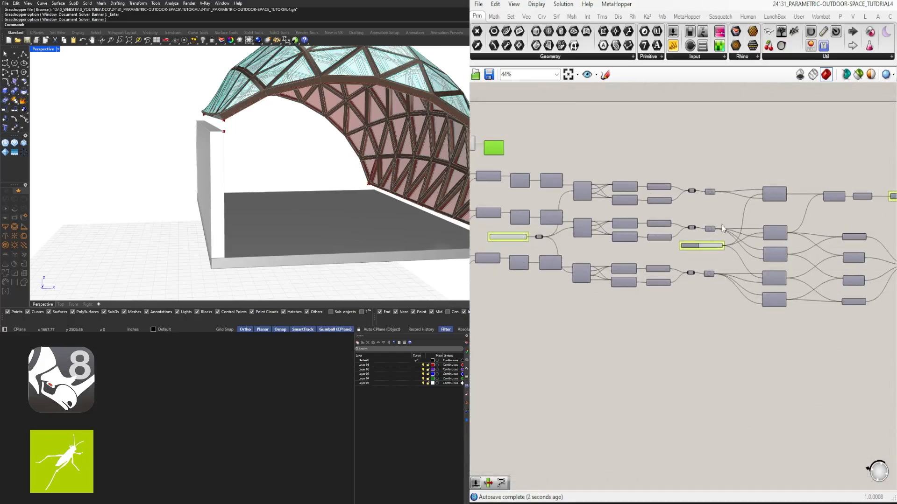
left_click_drag(811, 307, 770, 281)
left_click_drag(771, 224, 707, 164)
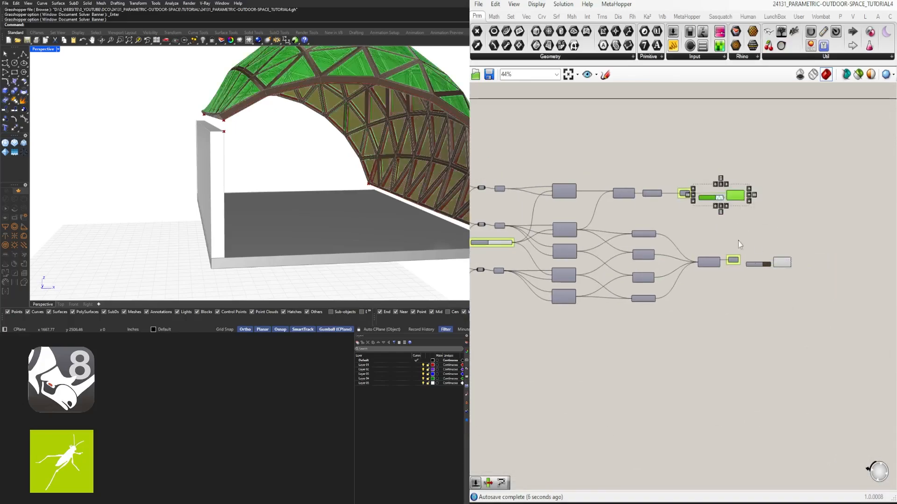
key("ctrl+g")
left_click_drag(794, 316, 704, 167)
key("ctrl+g")
left_click_drag(739, 196, 772, 197)
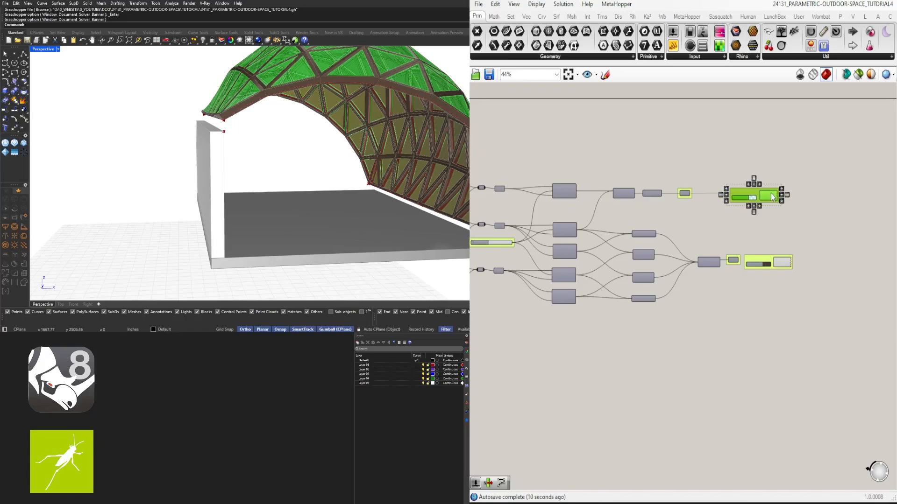
left_click(808, 226)
- Align the glass and structure preview groups with each other and shift both further from their Geometry parameters
scroll(770, 211, "up", 3)
left_click_drag(763, 146, 843, 358)
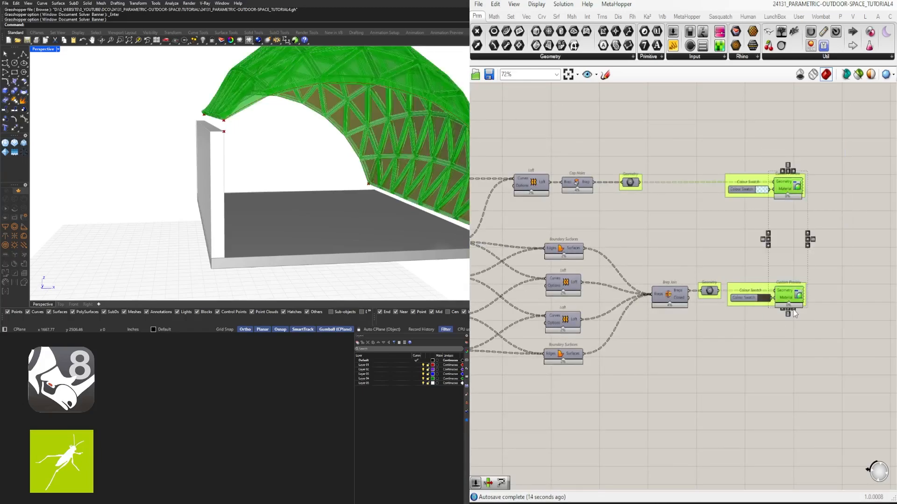
left_click(794, 313)
left_click(710, 143)
left_click_drag(712, 148, 777, 304)
left_click_drag(868, 347, 720, 146)
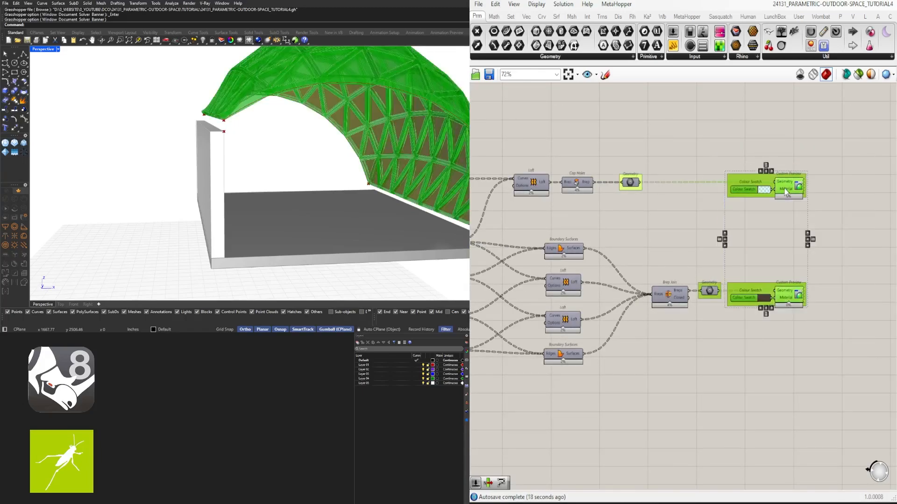
left_click_drag(785, 185, 808, 185)
key("ctrl+z")
left_click_drag(819, 319, 753, 157)
left_click_drag(791, 183, 825, 183)
- Turn off the preview of the glass and structure Custom Preview groups
left_click_drag(881, 377, 763, 144)
scroll(803, 127, "up", 1)
middle_click(803, 127)
left_click(826, 100)
right_click_drag(270, 233, 304, 225)
scroll(681, 201, "down", 6)
scroll(680, 200, "up", 6)
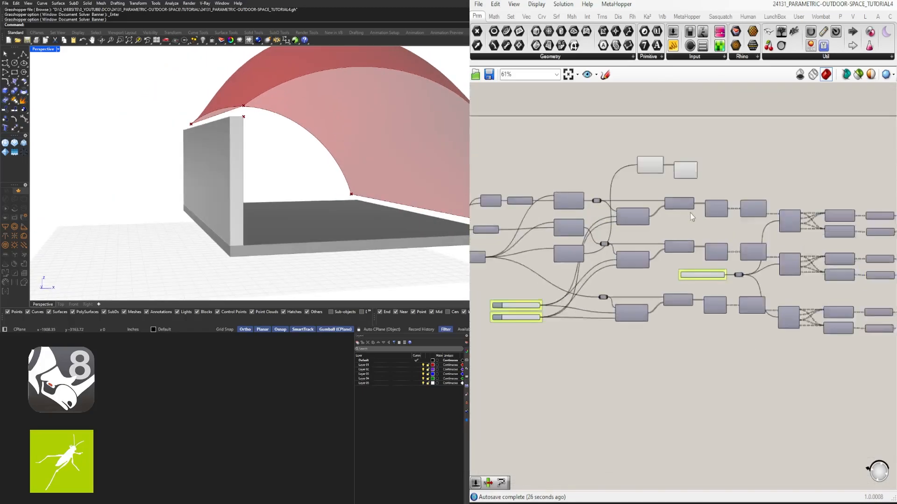
- Turn off the preview of the Deconstruct Brep component that feeds the new List Item
right_click_drag(792, 232, 815, 246)
right_click(652, 230)
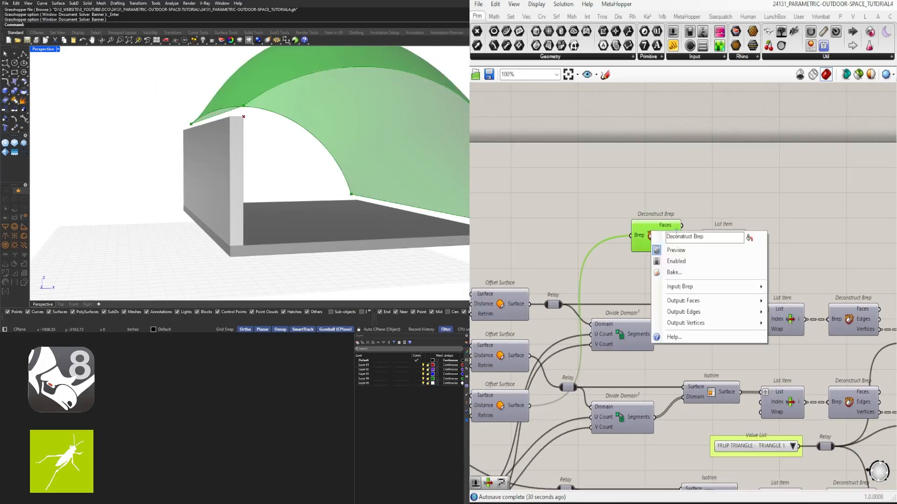
middle_click(649, 232)
left_click(673, 206)
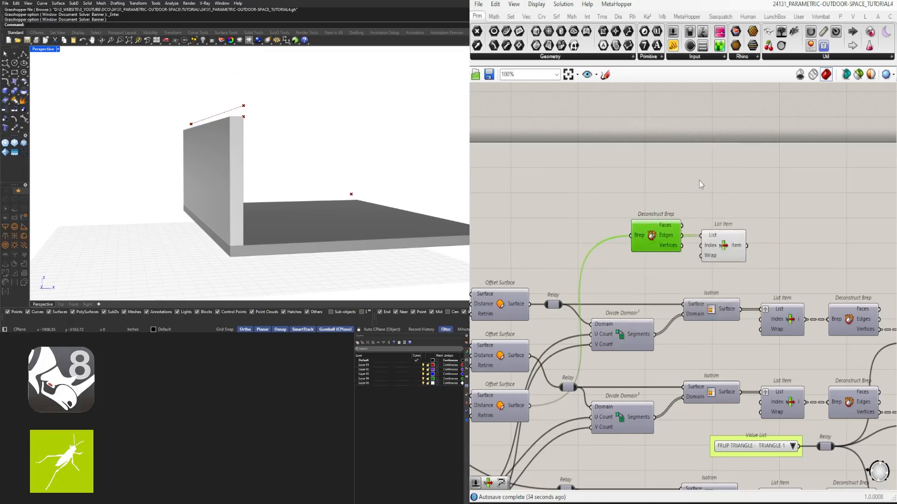
- Duplicate the Deconstruct Brep and List Item pair, and feed the lower Deconstruct Brep from the original structure Offset Surface
left_click(723, 247)
left_click_drag(792, 264, 643, 209)
left_click_drag(651, 232, 651, 188, "alt")
right_click_drag(545, 251, 608, 193)
left_click(566, 294)
right_click_drag(566, 294, 524, 282)
left_click_drag(552, 285, 630, 166)
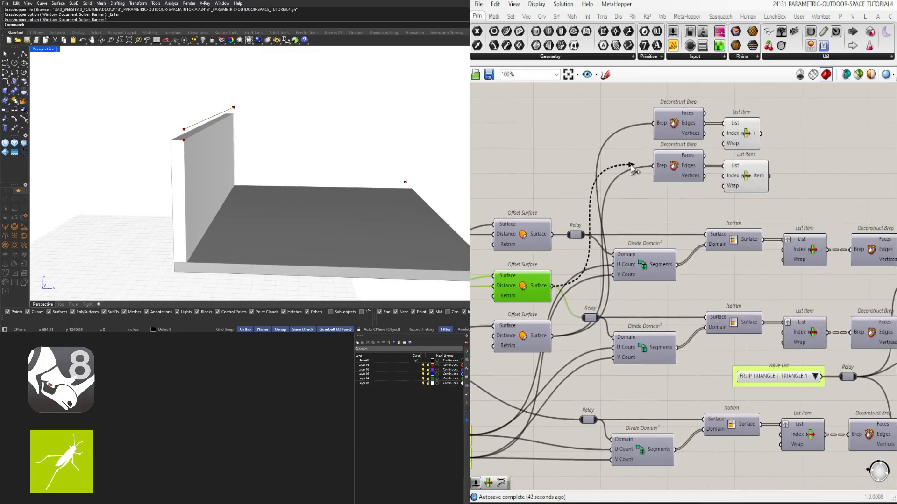
right_click_drag(339, 126, 355, 129)
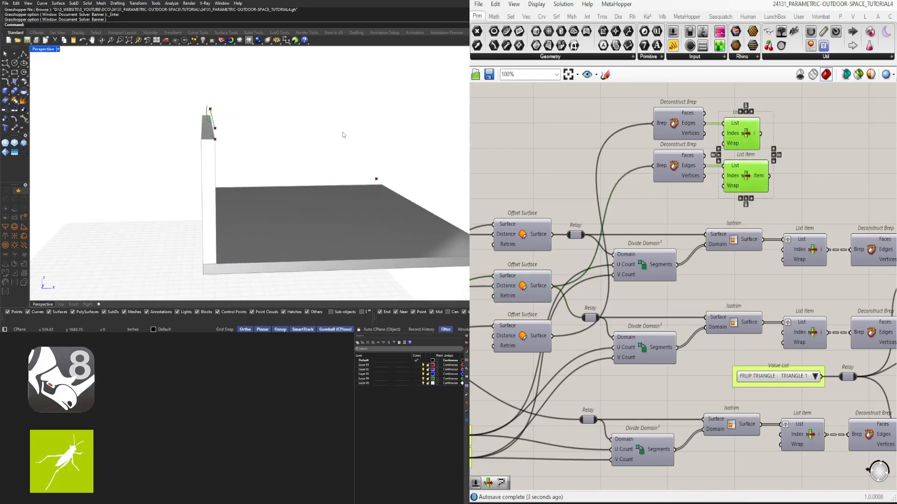
- Add a Loft component and connect both List Item outputs to its Curves input
scroll(829, 164, "up", 2)
scroll(828, 161, "up", 1)
double_click(806, 208)
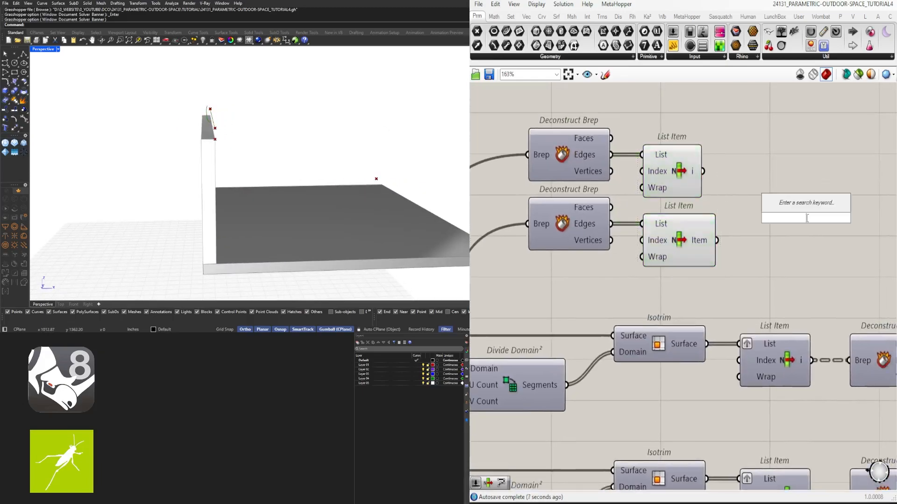
type("LOFT")
left_click(803, 209)
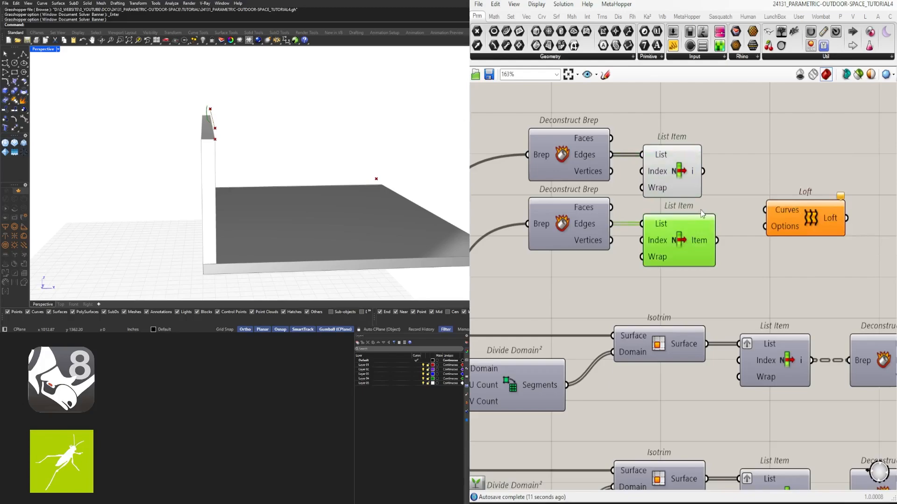
left_click_drag(749, 217, 765, 210)
left_click_drag(703, 172, 764, 210, "shift")
left_click(794, 216)
right_click_drag(414, 140, 394, 139)
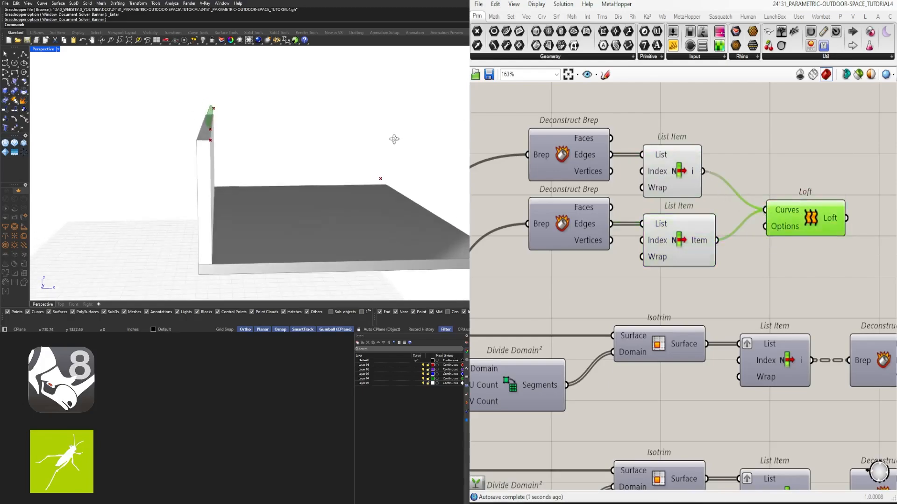
- Reposition the two List Item components and the Loft to tidy their layout
scroll(668, 218, "down", 2)
right_click_drag(668, 217, 650, 221)
left_click_drag(649, 185, 660, 187)
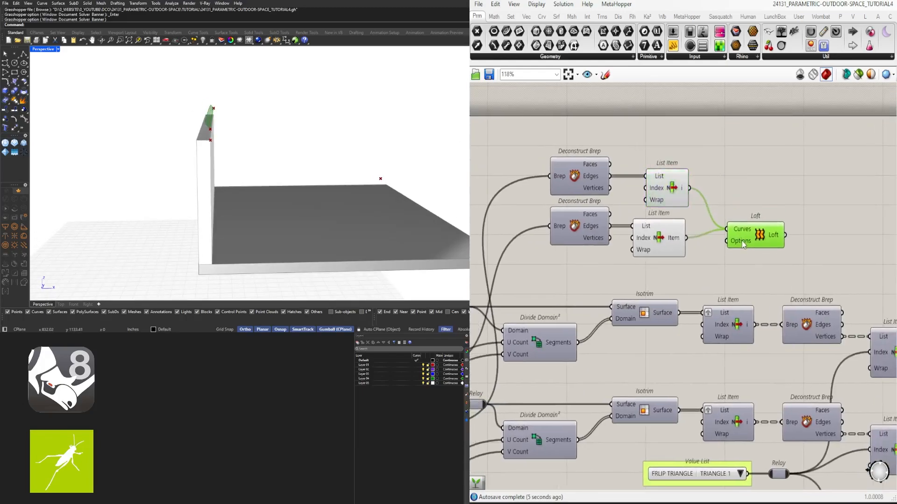
right_click_drag(282, 148, 255, 143)
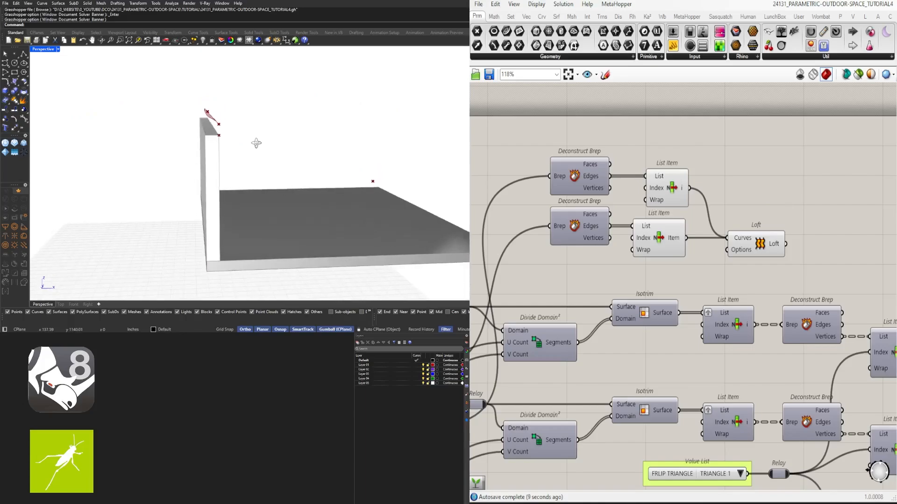
- Add a Project component next to the Loft and connect the Loft output to its Geometry input
right_click_drag(851, 239, 821, 227)
double_click(821, 227)
type("proj")
left_click(796, 214)
scroll(751, 231, "up", 1)
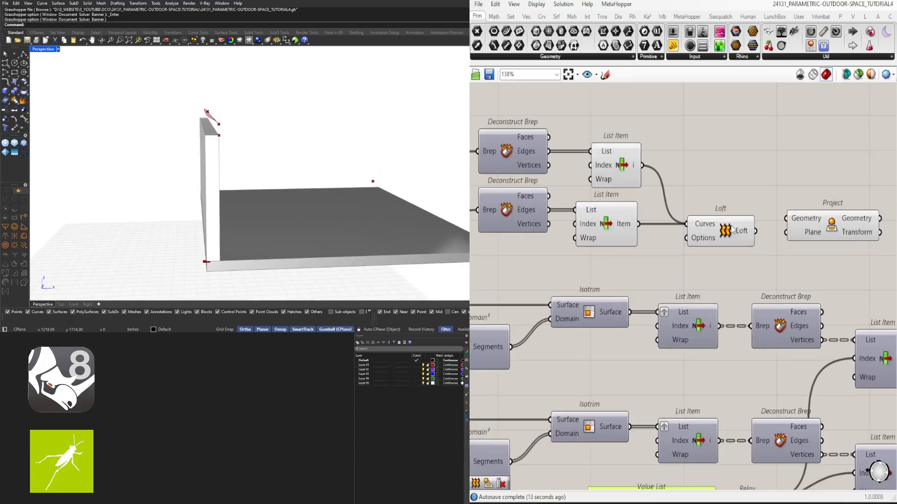
left_click_drag(815, 228, 827, 239)
- Preview the Move component feeding the lower Relay to check its point's location in the model, and hide it again
scroll(828, 240, "down", 2)
right_click_drag(543, 268, 864, 208)
scroll(609, 317, "down", 2)
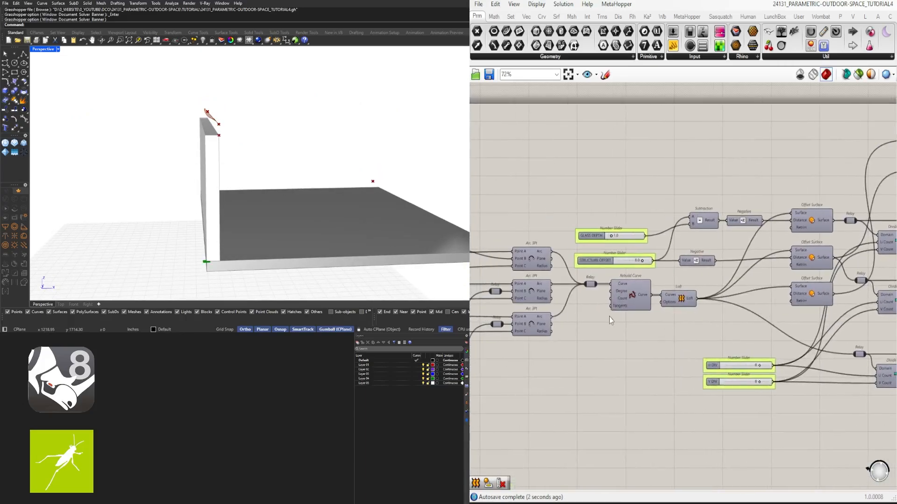
right_click_drag(609, 317, 831, 302)
scroll(540, 352, "down", 3)
right_click_drag(540, 348, 752, 345)
scroll(658, 338, "up", 6)
right_click_drag(658, 337, 693, 329)
left_click(713, 329)
middle_click(714, 329)
left_click(729, 304)
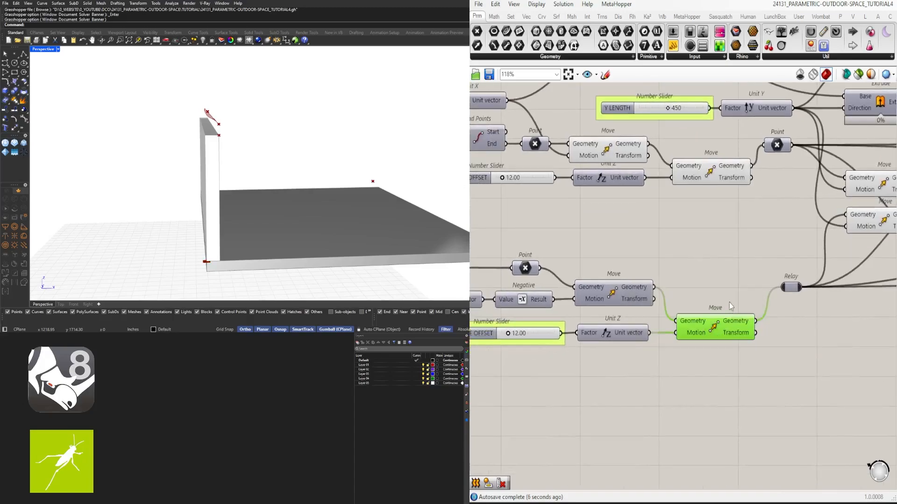
middle_click(724, 321)
scroll(314, 195, "down", 2)
scroll(755, 302, "up", 1)
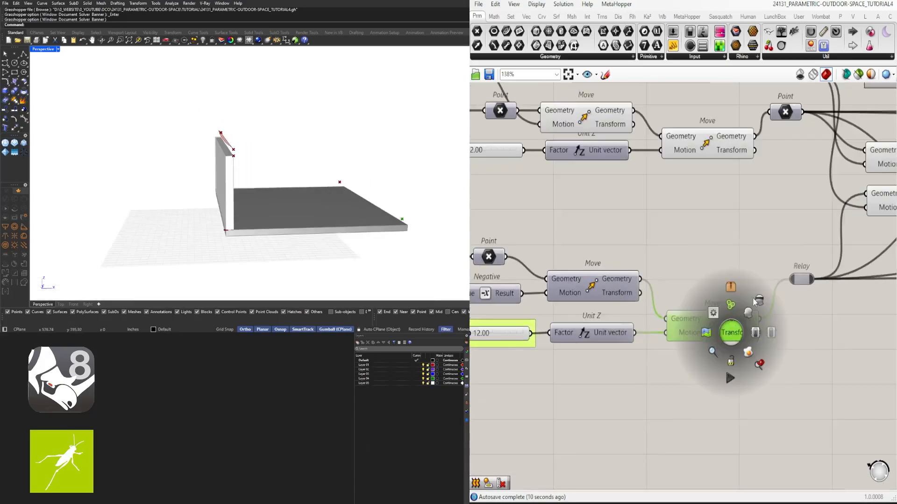
- Turn off the previews of the two consecutive Move components beneath the Y LENGTH slider
scroll(759, 302, "down", 2)
scroll(704, 184, "up", 3)
left_click(706, 225)
middle_click(705, 226)
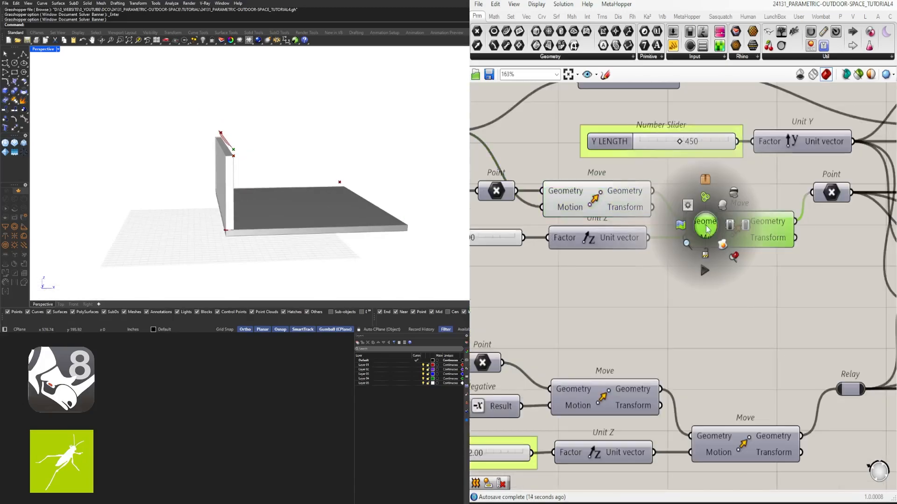
left_click(730, 195)
left_click_drag(728, 306, 578, 192)
middle_click(553, 190)
left_click(578, 162)
- Add an XY Plane component with the first upper Move's Geometry output as its origin, and place it beside the Project component
double_click(706, 296)
type("xy")
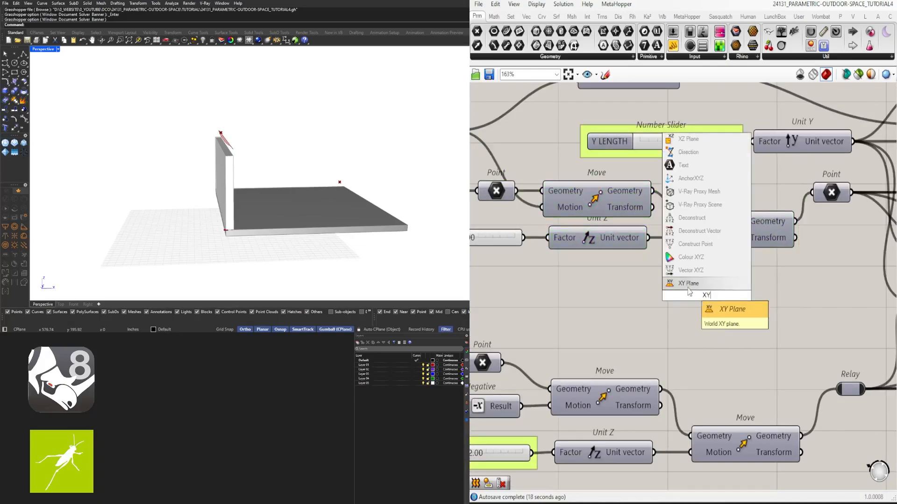
left_click(689, 287)
left_click_drag(652, 191, 666, 295)
left_click_drag(709, 295, 838, 247)
scroll(485, 293, "down", 12)
scroll(825, 254, "up", 8)
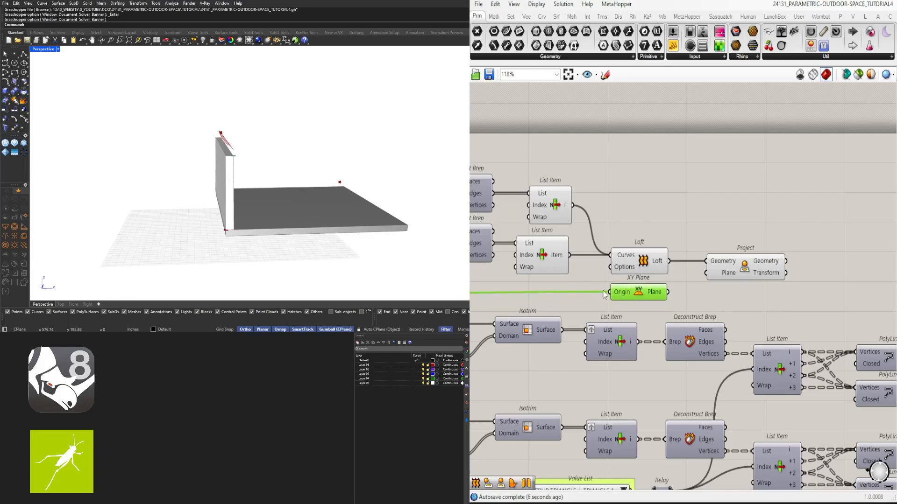
- Hide the wire into the XY Plane's Origin input and connect its Plane output to the Project component's Plane input
right_click(604, 292)
left_click(759, 349)
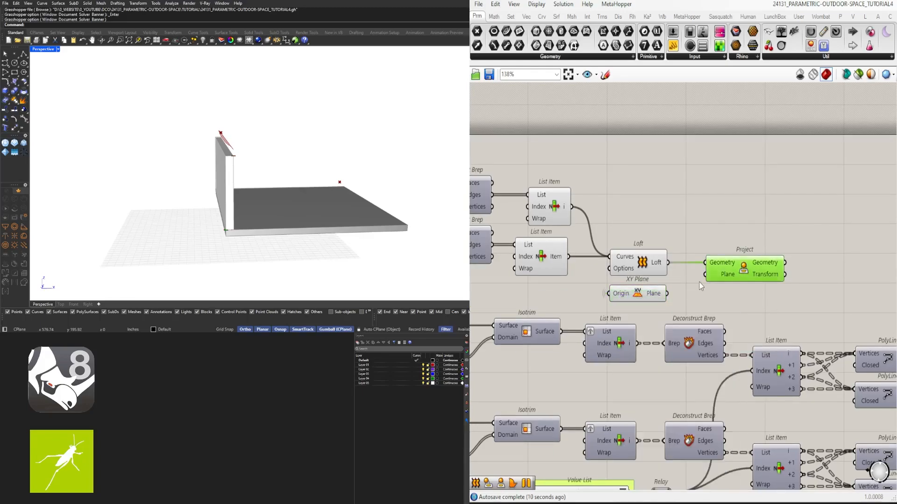
scroll(700, 282, "up", 3)
left_click_drag(639, 304, 713, 271)
left_click_drag(803, 247, 791, 283)
right_click_drag(791, 283, 624, 290)
- Add a second Loft after Project and feed its Curves input with the first Loft's output and the projected Geometry
double_click(761, 254)
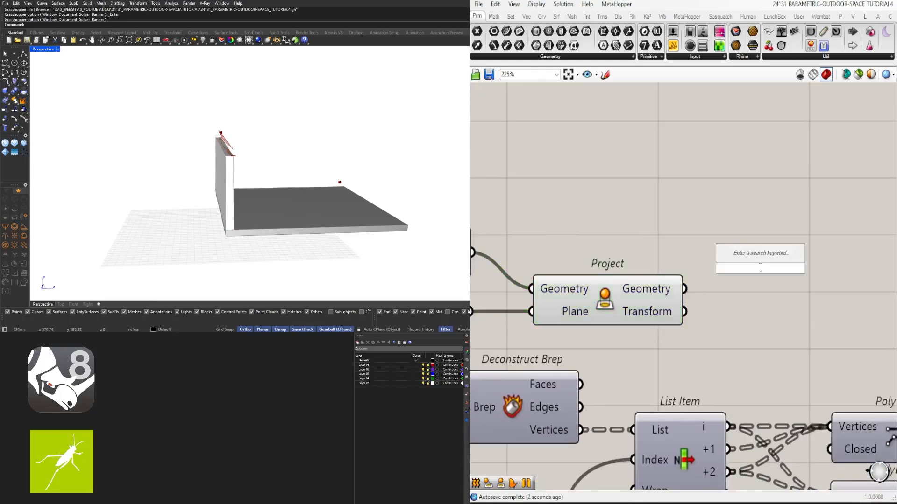
type("LOFT")
left_click(737, 257)
scroll(637, 243, "down", 1)
left_click_drag(497, 252, 695, 255)
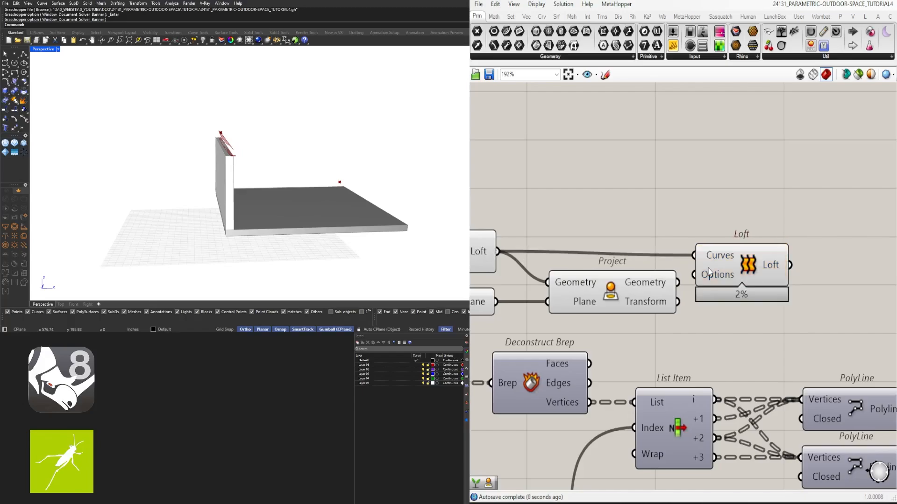
left_click_drag(739, 283, 763, 280)
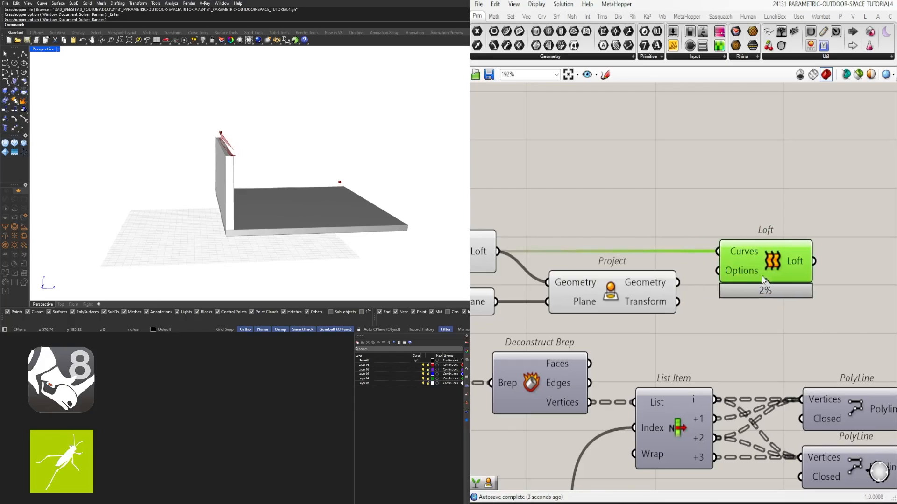
scroll(240, 152, "up", 4)
right_click_drag(318, 163, 231, 160)
scroll(566, 244, "down", 3)
double_click(769, 253)
type("join")
left_click(760, 244)
left_click_drag(768, 255, 795, 229)
left_click(498, 252)
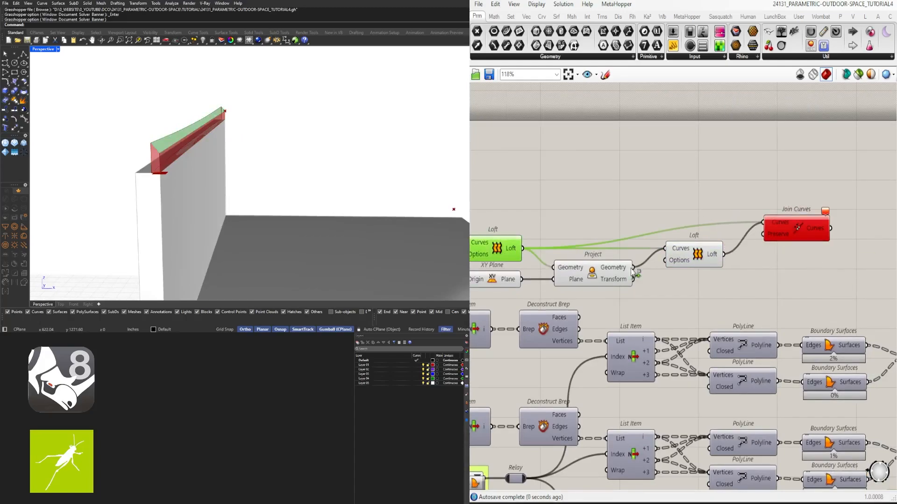
- Add a Brep Join fed by both Lofts and the projected Geometry, and flatten its Breps input
type("join")
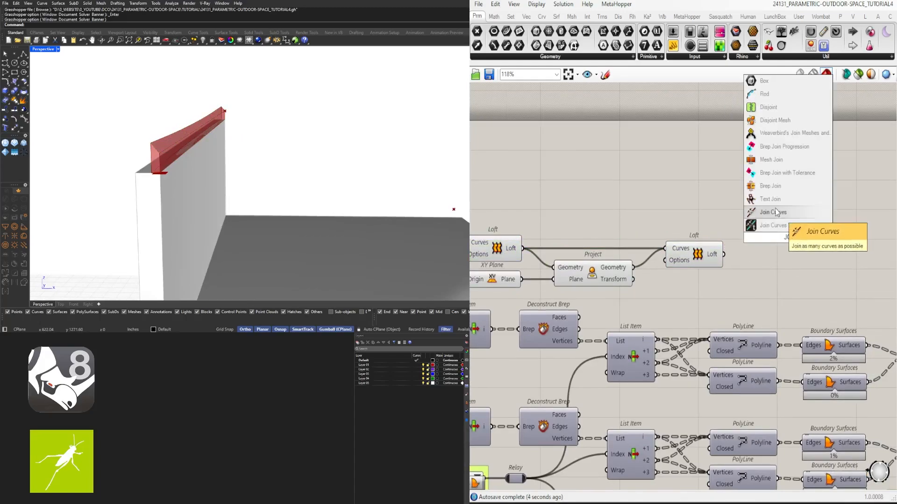
left_click(800, 210)
left_click_drag(787, 247, 786, 264)
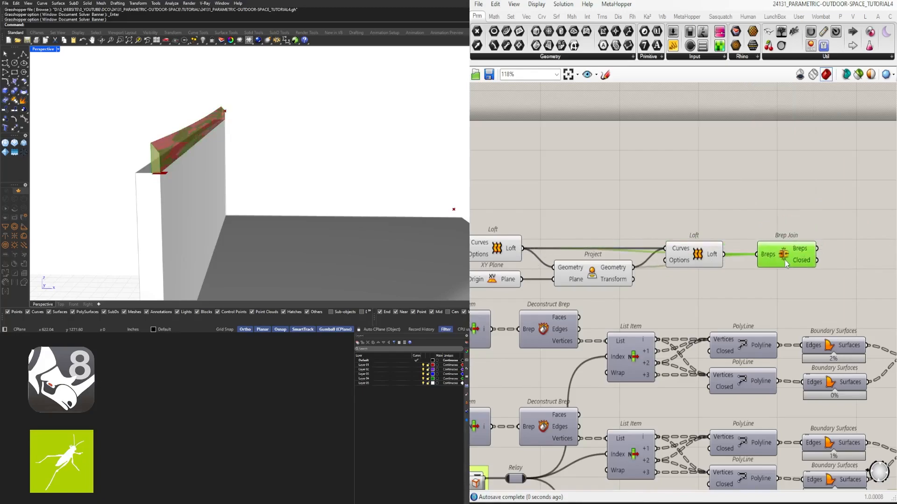
right_click(753, 250)
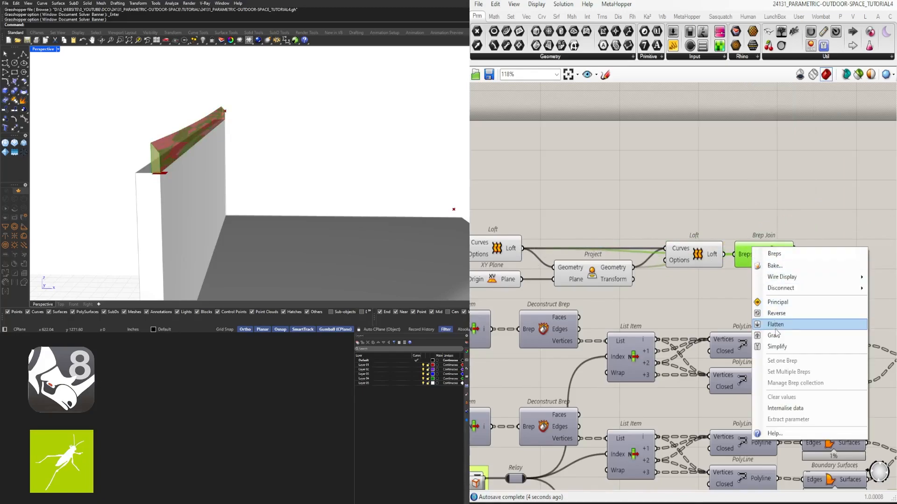
left_click(776, 325)
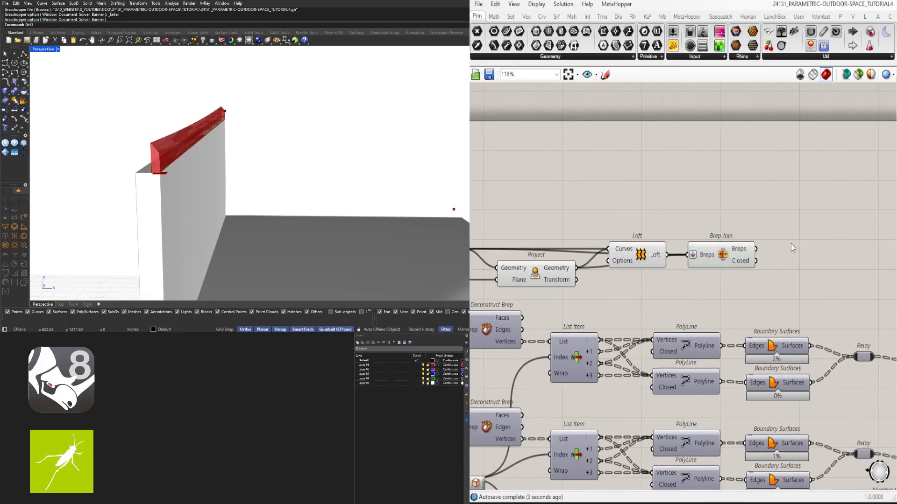
- Add a Geometry parameter fed by Brep Join's Breps output, and put it in its own group
double_click(792, 244)
type("geo")
key("Return")
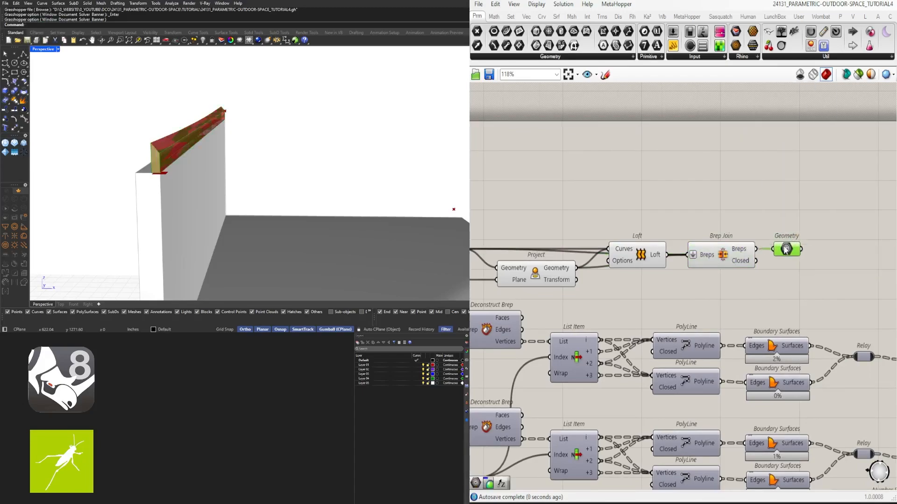
scroll(789, 262, "down", 1)
right_click_drag(788, 262, 851, 263)
left_click(851, 264)
left_click_drag(851, 264, 725, 267)
scroll(810, 272, "down", 2)
scroll(559, 223, "up", 1)
left_click_drag(578, 215, 567, 216)
scroll(668, 201, "down", 2)
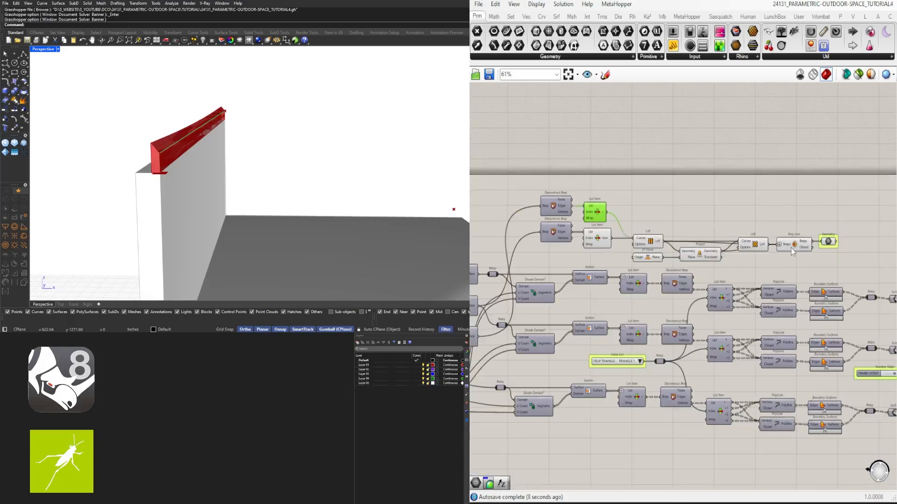
- Move all the components of the definition down to free space beneath the upper edge of the large group frame
left_click_drag(851, 257, 588, 191)
scroll(696, 224, "down", 1)
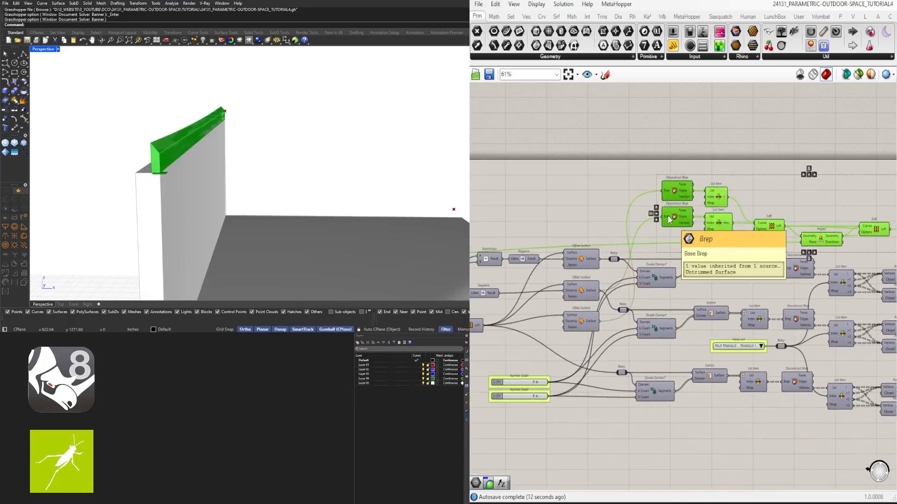
scroll(718, 232, "down", 1)
scroll(554, 258, "up", 3)
scroll(605, 258, "down", 1)
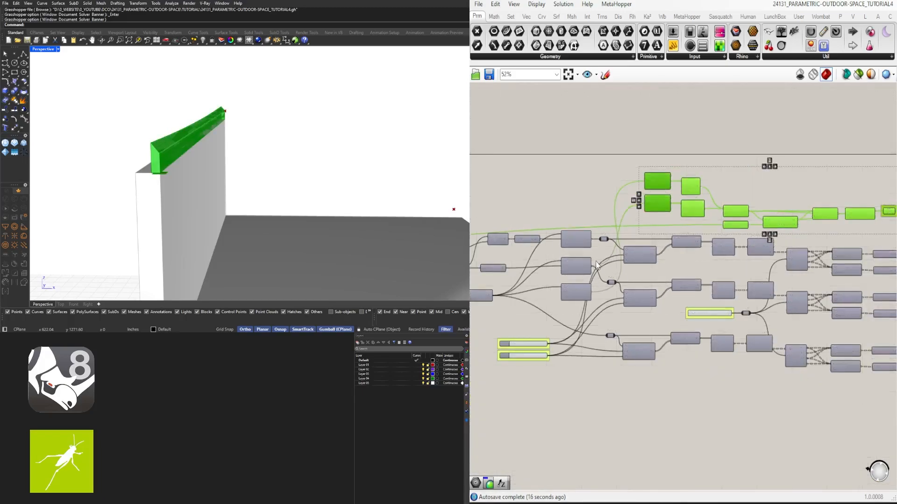
scroll(616, 257, "down", 1)
scroll(645, 170, "down", 2)
scroll(729, 281, "down", 2)
left_click_drag(843, 304, 562, 205)
scroll(687, 262, "up", 3)
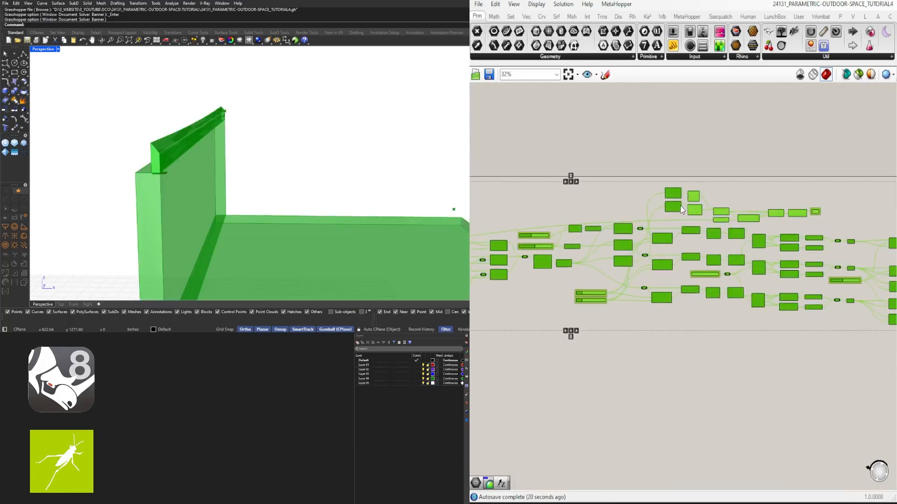
right_click_drag(676, 208, 677, 253)
left_click(668, 229)
- Set the wire display of both upper Deconstruct Breps' Brep inputs to hidden
scroll(668, 234, "up", 4)
right_click(668, 246)
mouse_move(720, 277)
left_click(808, 300)
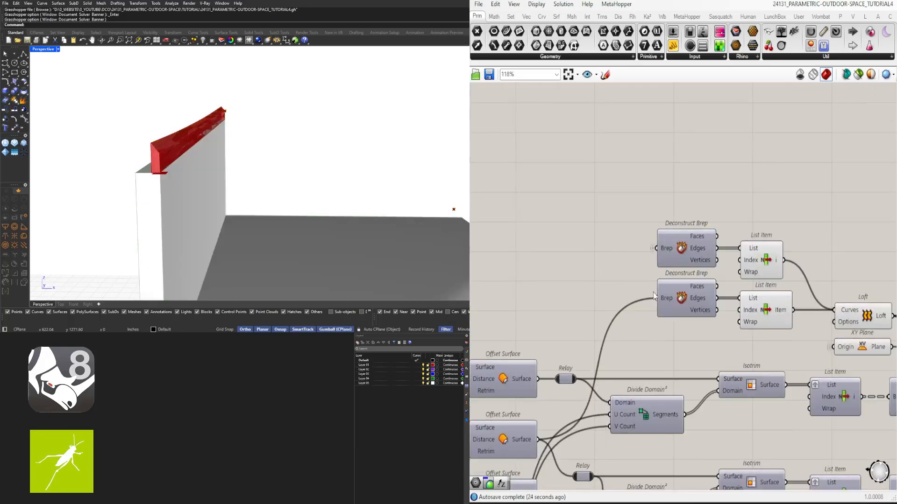
right_click(662, 295)
mouse_move(713, 328)
left_click(799, 349)
- Hide the wires into Brep Join's Breps input, and move Brep Join and Geometry closer to the second Loft
scroll(811, 260, "down", 3)
right_click_drag(810, 260, 605, 242)
scroll(812, 284, "up", 2)
right_click_drag(812, 284, 749, 292)
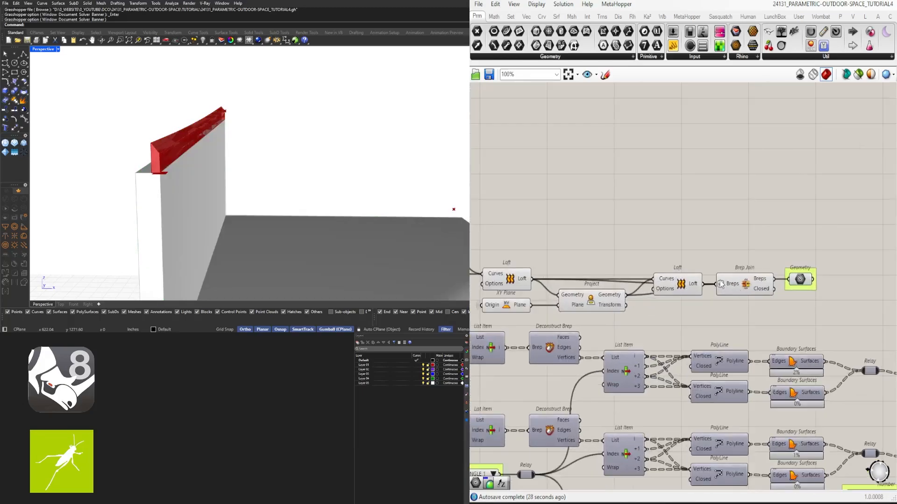
right_click(721, 281)
mouse_move(771, 309)
left_click(860, 333)
scroll(826, 282, "up", 2)
left_click_drag(793, 282, 785, 282)
left_click_drag(829, 309, 725, 283)
left_click_drag(725, 284, 718, 284)
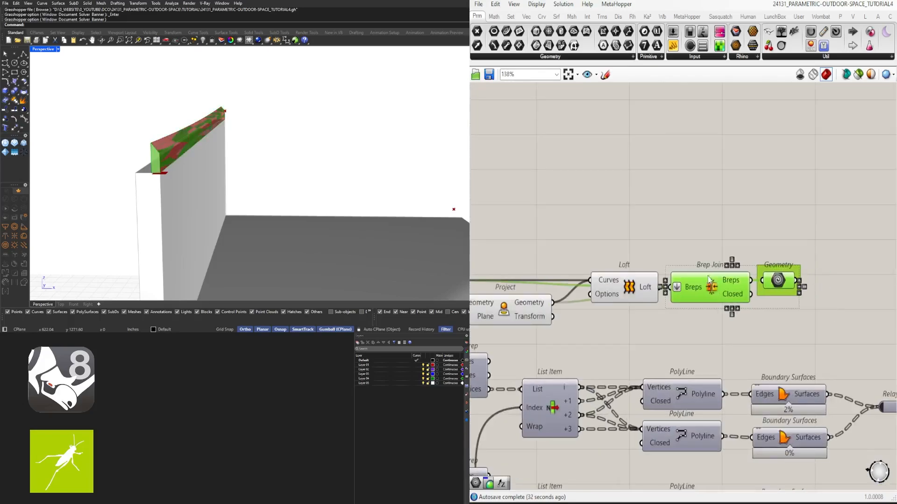
- Tighten the base chain's spacing by moving the components from the first Loft through Geometry closer together and nearer the List Items
left_click(687, 325)
scroll(608, 299, "down", 2)
right_click_drag(608, 290, 683, 270)
scroll(755, 225, "up", 2)
left_click_drag(847, 286, 696, 262)
left_click(682, 237)
left_click_drag(837, 300, 611, 283)
left_click(610, 240)
scroll(610, 240, "down", 4)
right_click_drag(610, 240, 716, 231)
scroll(667, 244, "up", 3)
left_click_drag(841, 270, 653, 247)
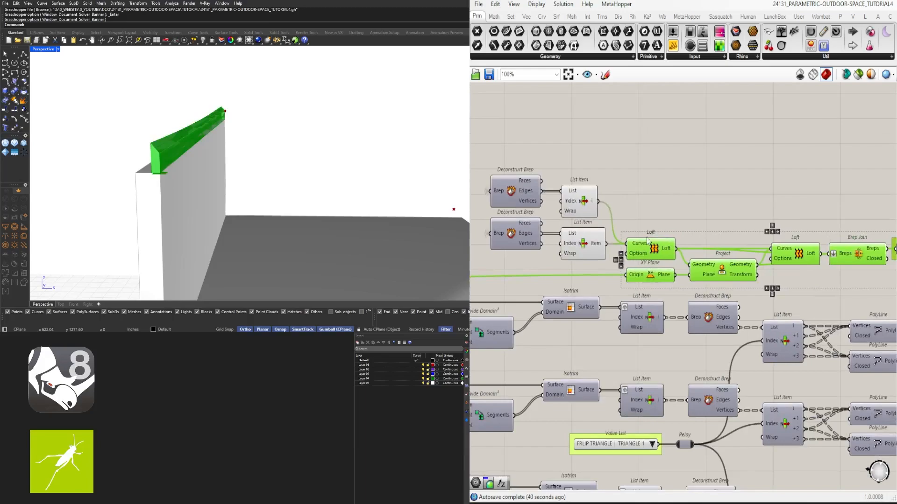
- Align the right edges of the chain's two List Items and move the whole base chain slightly up
left_click(645, 216)
left_click(591, 201)
left_click(656, 206)
scroll(657, 206, "down", 3)
left_click_drag(855, 252, 652, 213)
left_click(667, 181)
left_click_drag(842, 251, 542, 175)
right_click_drag(543, 176, 678, 178)
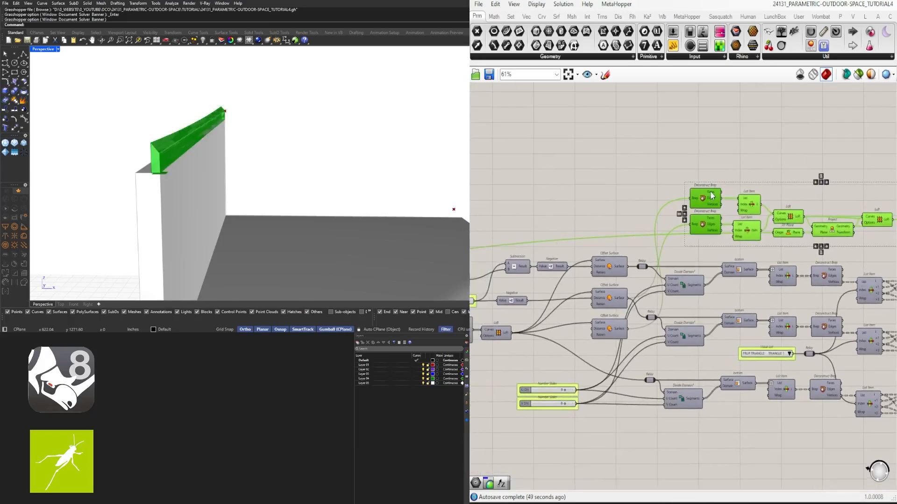
left_click_drag(712, 194, 703, 192)
left_click(708, 162)
- Turn off the preview of every component in the base chain except the final Geometry parameter
scroll(729, 221, "down", 2)
right_click_drag(729, 220, 613, 221)
scroll(742, 222, "up", 3)
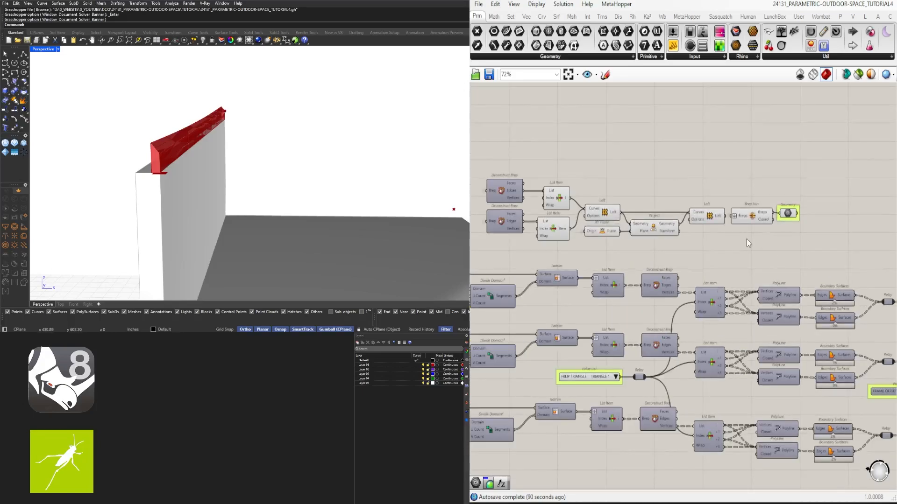
left_click_drag(752, 248, 545, 182)
middle_click(585, 153)
left_click(817, 219)
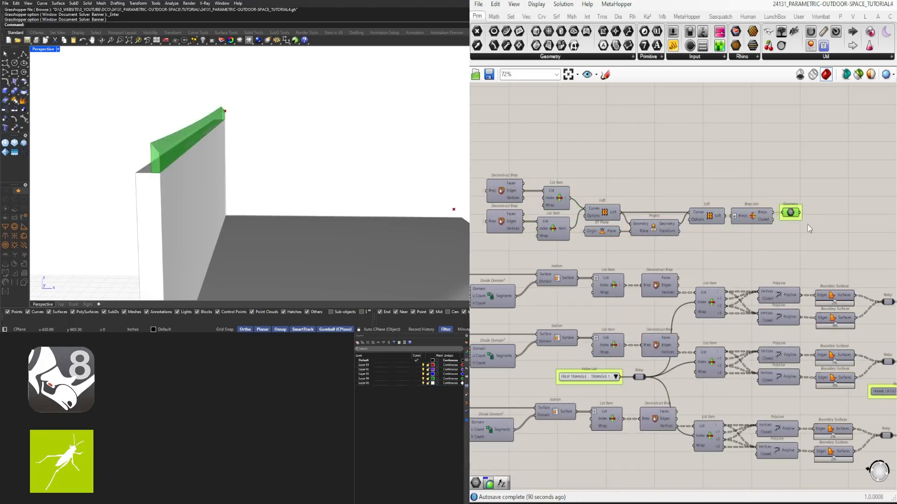
- Duplicate the whole base chain from the Deconstruct Breps to the Geometry parameter and place the copy directly above it
left_click_drag(825, 235, 495, 157)
scroll(555, 194, "down", 1)
right_click_drag(555, 194, 587, 261)
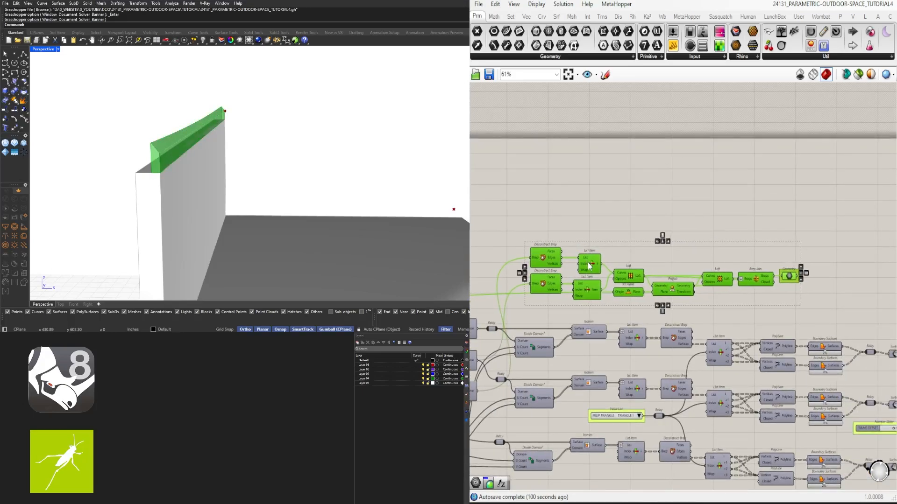
left_click_drag(590, 266, 590, 202, "alt")
left_click(632, 246)
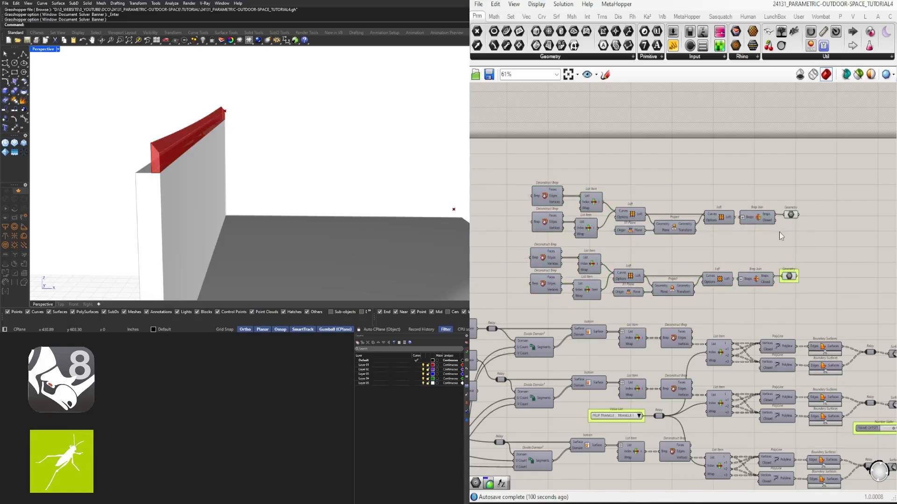
- Disable all components of the copied upper chain
left_click_drag(821, 244, 551, 164)
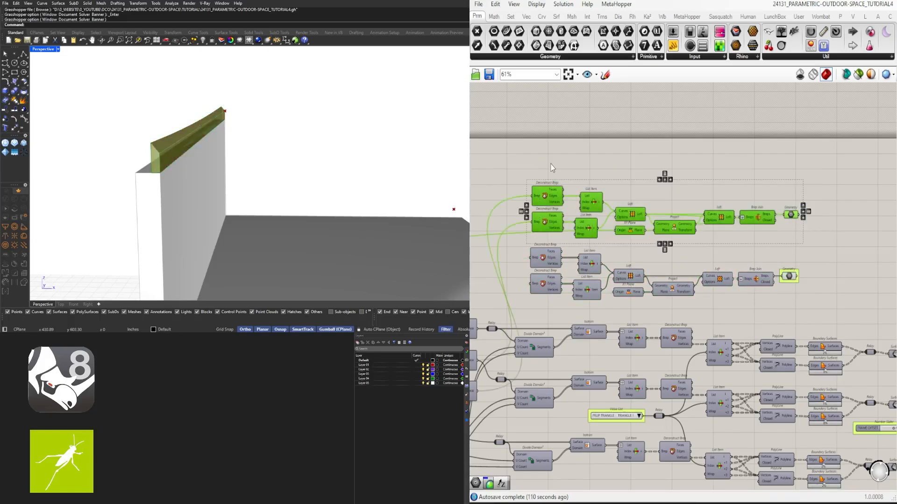
middle_click(551, 164)
left_click(582, 145)
- Turn off the previews of the two stacked Move components that feed the Line components
left_click(589, 250)
right_click_drag(589, 253, 699, 253)
scroll(753, 217, "up", 3)
scroll(780, 217, "down", 3)
right_click_drag(780, 217, 843, 117)
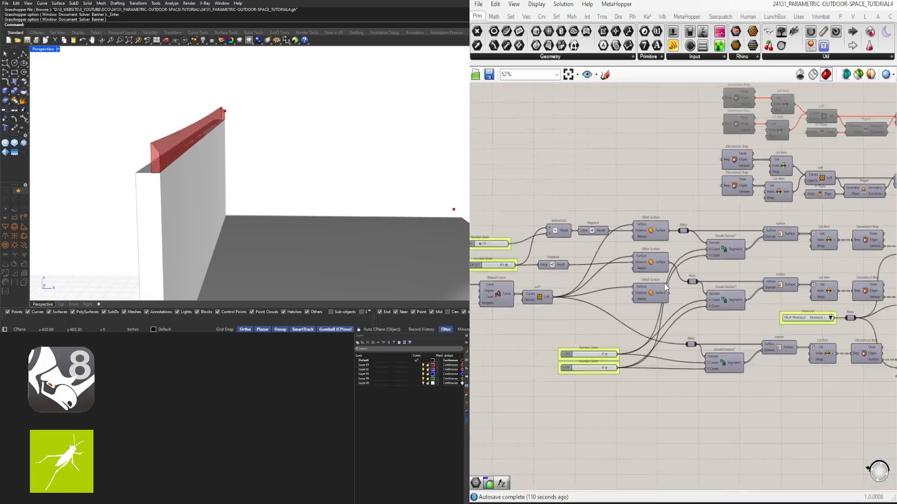
scroll(502, 295, "down", 1)
right_click_drag(502, 294, 670, 258)
scroll(518, 293, "up", 4)
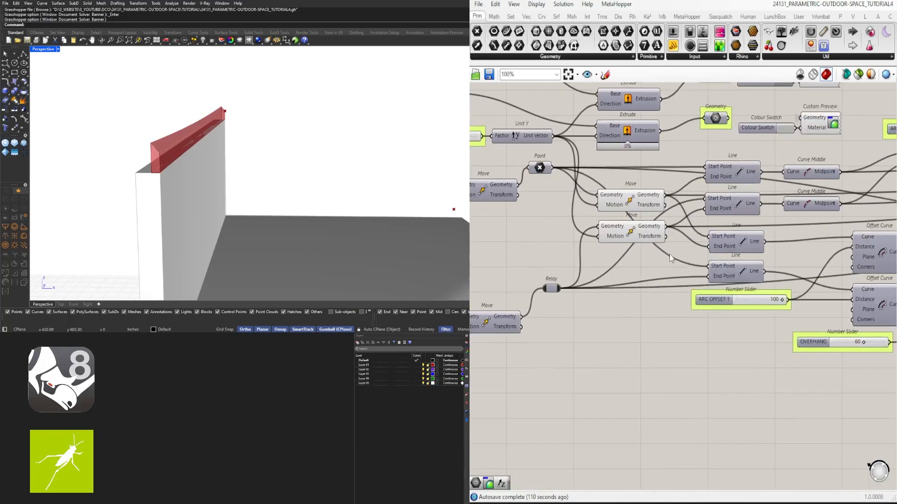
left_click(636, 204)
mouse_move(327, 179)
right_mouse_down()
mouse_move(117, 169)
mouse_move(341, 184)
right_mouse_up()
scroll(176, 172, "down", 5)
scroll(341, 183, "up", 5)
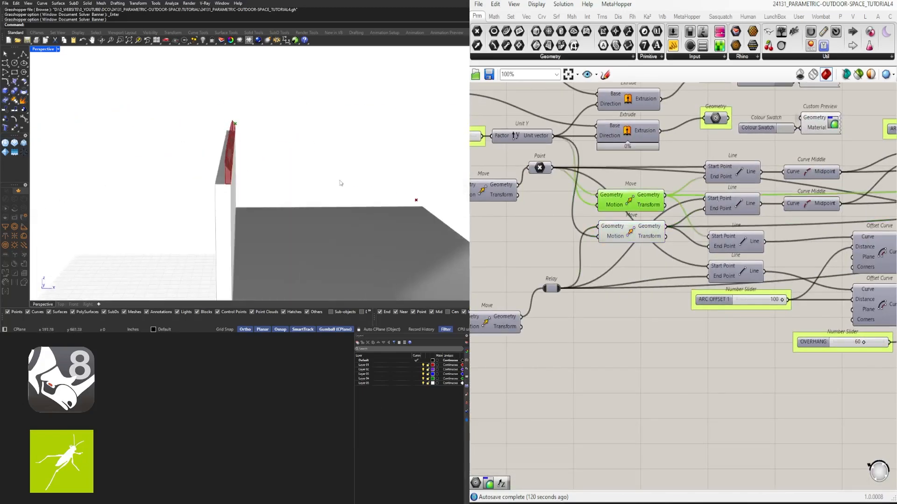
middle_click(624, 191)
left_click(654, 172)
- Preview the two consecutive Move components before the lower Relay to check their points' locations, and hide them again
left_click(566, 342)
right_click_drag(566, 342, 807, 314)
left_click_drag(801, 317, 730, 276)
middle_click(731, 275)
left_click(733, 257)
scroll(313, 219, "down", 5)
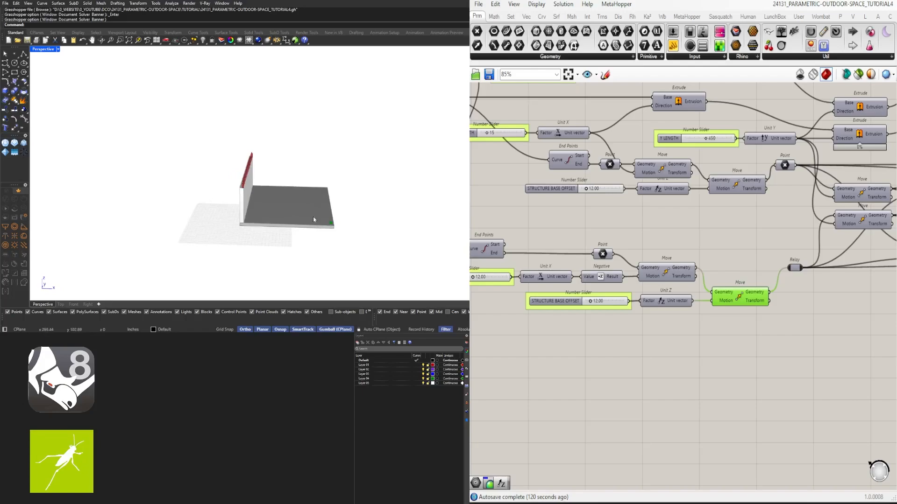
scroll(313, 220, "up", 5)
left_click(664, 273)
middle_click(664, 273)
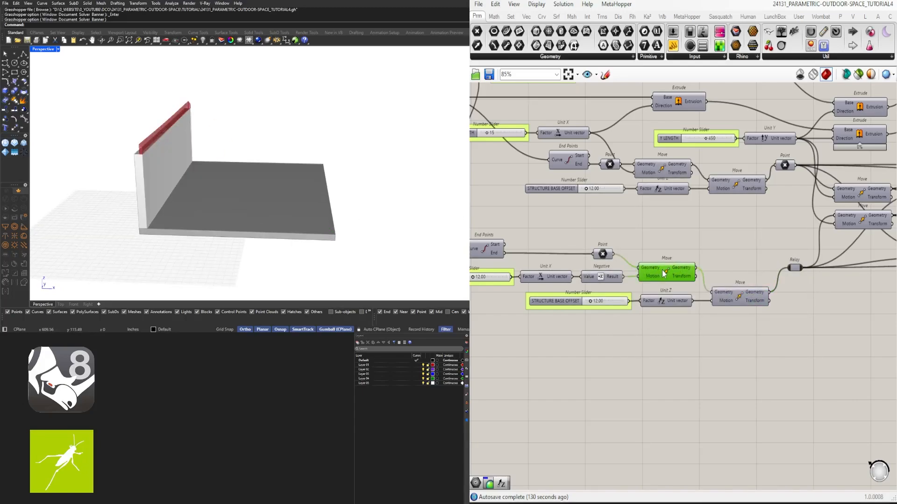
middle_click(663, 271)
left_click(682, 248)
middle_click(674, 268)
left_click(699, 270)
- Enable the copied chain's two Deconstruct Breps and two List Items, leaving its Loft and the components after it disabled
scroll(610, 267, "down", 9)
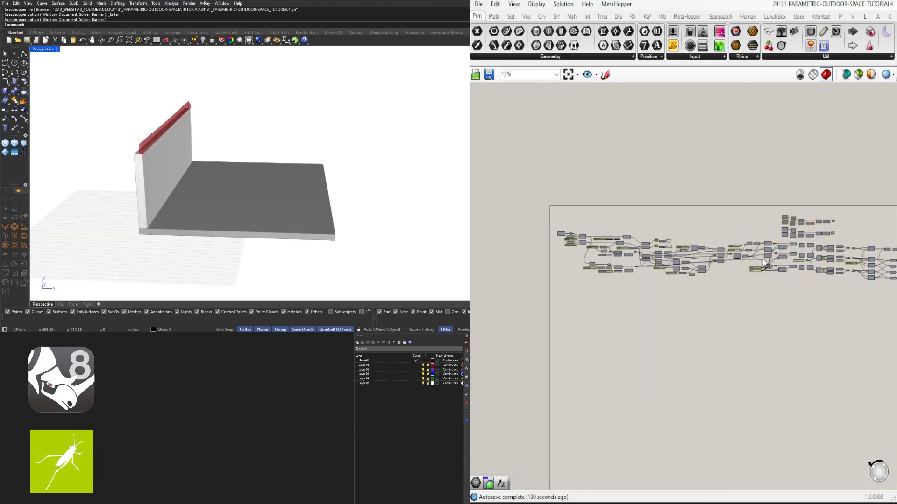
scroll(764, 263, "up", 9)
right_click_drag(833, 240, 708, 260)
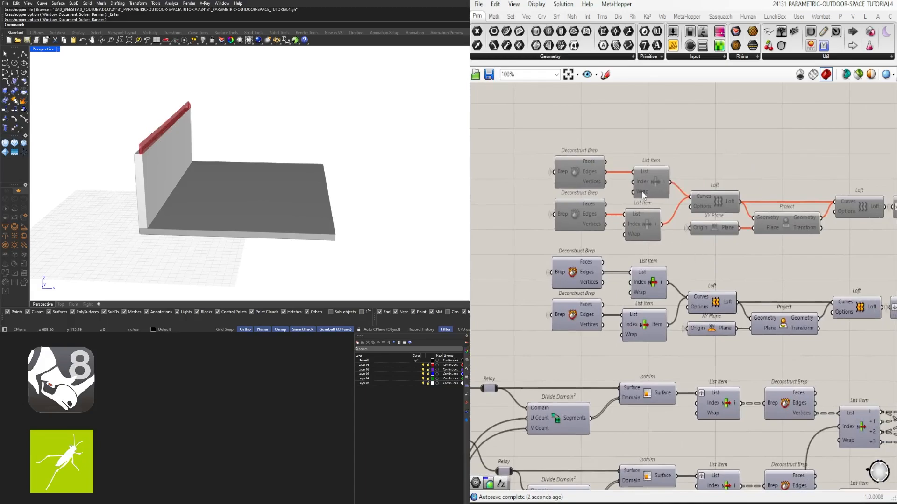
left_click_drag(672, 238, 554, 136)
middle_click(592, 128)
left_click(625, 124)
left_click(637, 158)
left_click_drag(678, 229, 570, 144)
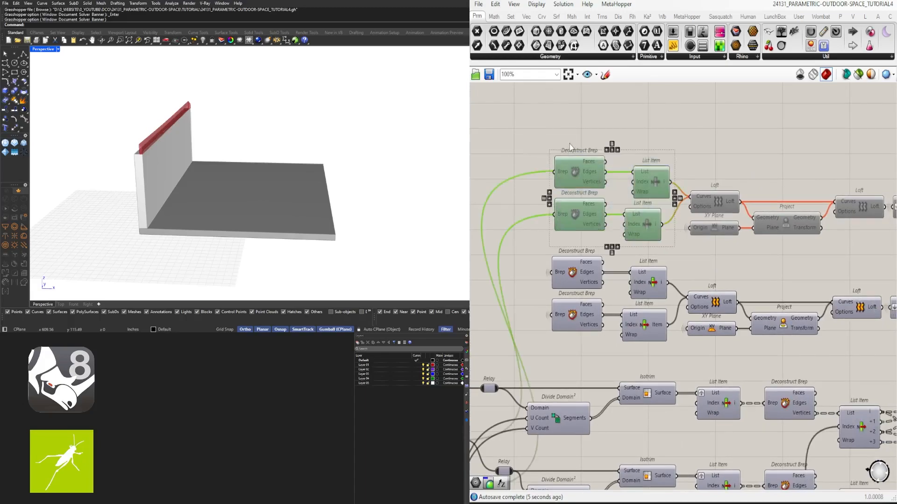
middle_click(569, 144)
left_click(603, 140)
left_click(628, 142)
- Align the right edges of all four List Items in the two base chains and shift them closer to the Deconstruct Breps
scroll(659, 170, "up", 3)
left_click(643, 200)
scroll(630, 196, "down", 2)
left_click(607, 152)
scroll(599, 164, "down", 2)
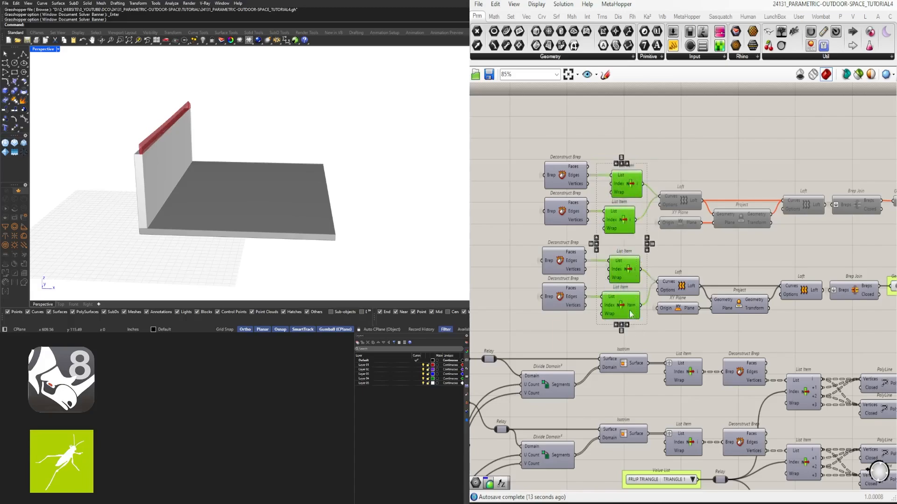
left_click_drag(627, 272, 617, 273)
left_click(652, 155)
scroll(627, 161, "up", 3)
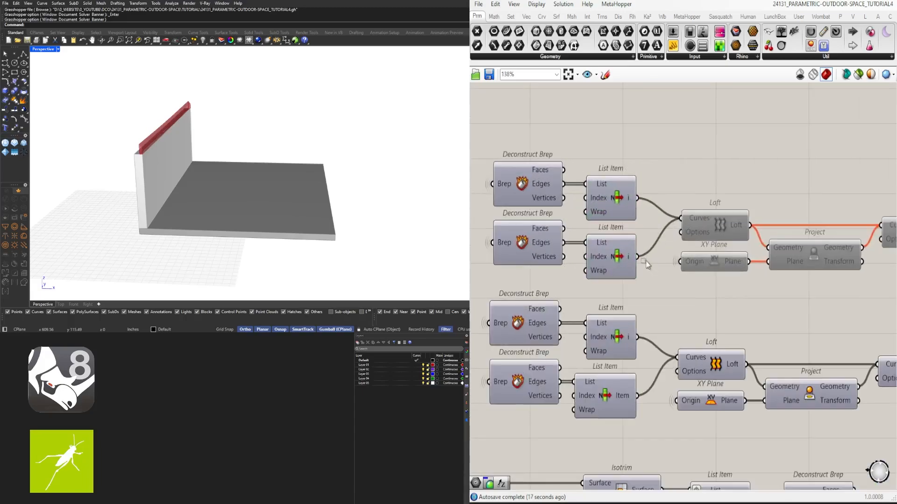
- Add a number slider set to 2 and connect it to the Index inputs of the upper chain's two List Items
left_click_drag(670, 240, 571, 109)
right_click_drag(606, 179, 761, 191)
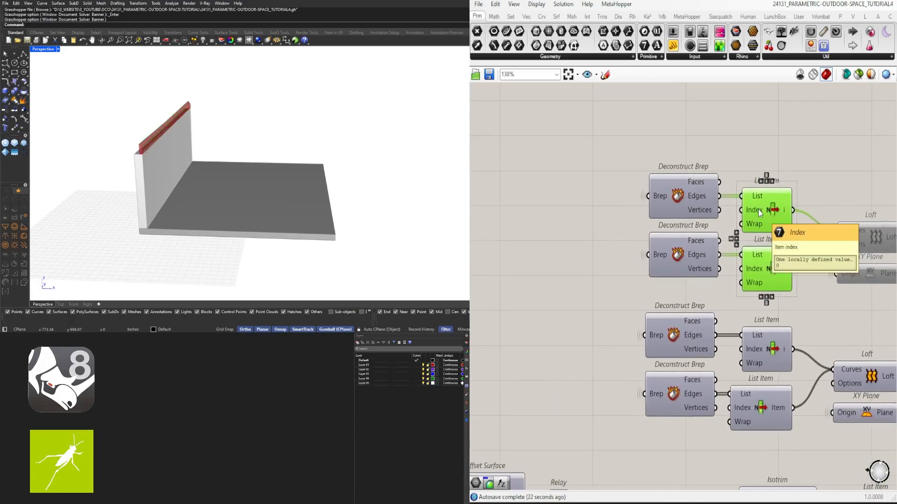
double_click(570, 217)
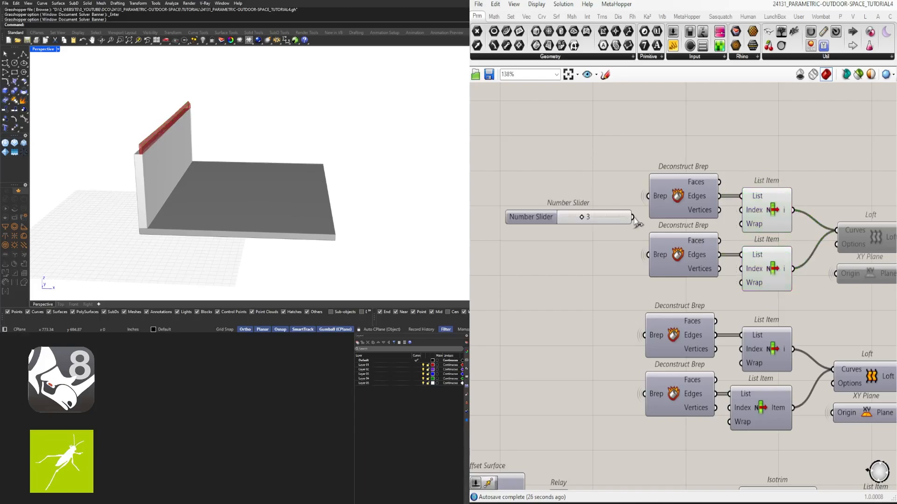
left_click_drag(750, 246, 747, 252)
scroll(604, 223, "up", 4)
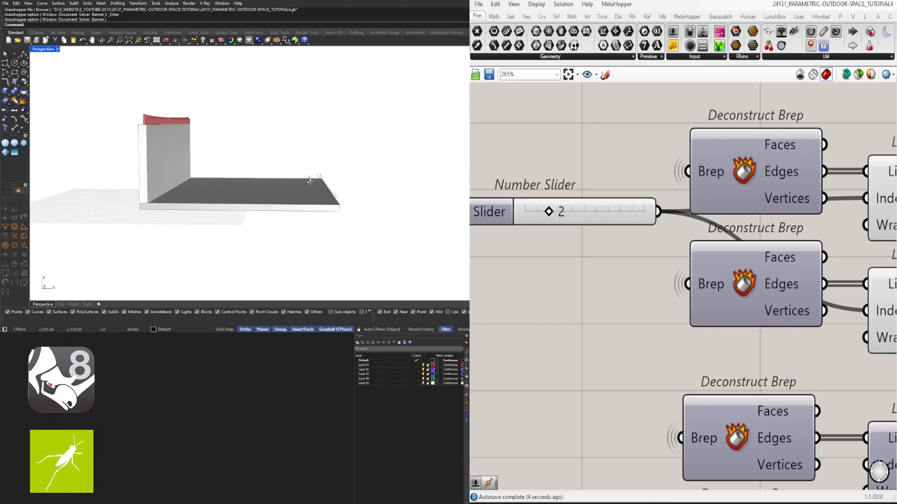
- Move the upper chain's first Deconstruct Brep and List Item upward to make room around the index slider
scroll(599, 198, "down", 1)
left_click(599, 198)
scroll(673, 221, "down", 3)
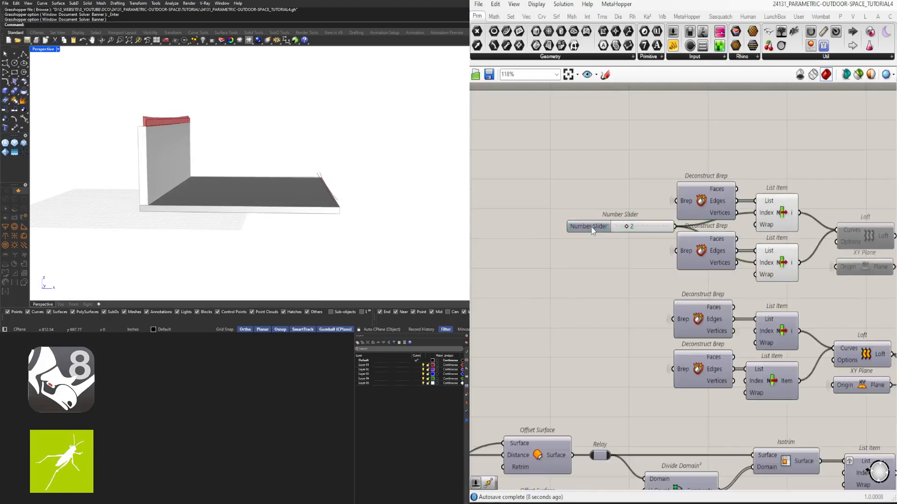
left_click_drag(716, 175, 715, 174)
left_click_drag(722, 189, 722, 172)
left_click(806, 137)
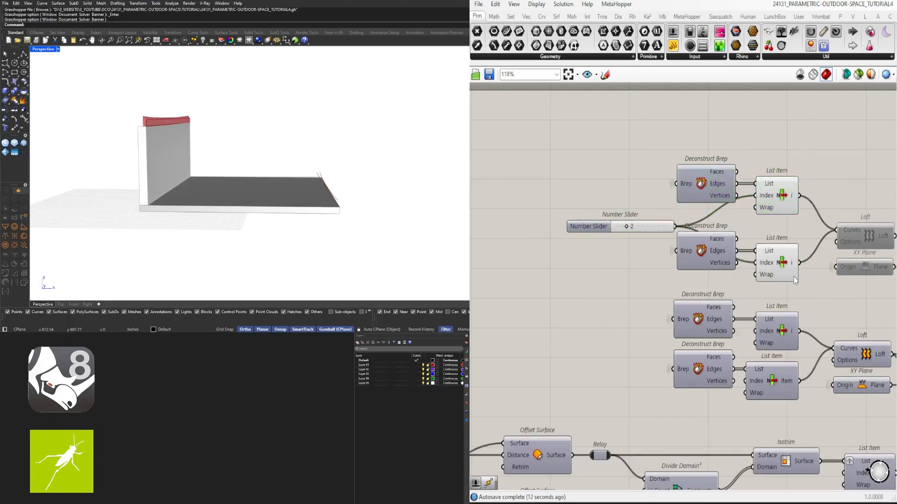
- Turn off the previews of the upper chain's two List Items
scroll(845, 169, "down", 3)
right_click_drag(845, 169, 693, 172)
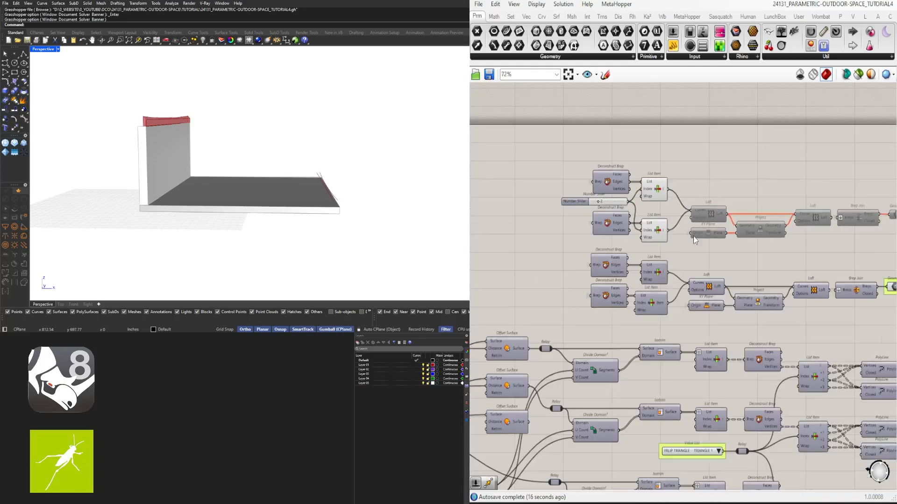
left_click_drag(684, 242, 655, 173)
middle_click(655, 172)
left_click(685, 197)
- Enable the upper chain's disabled components from the first Loft and XY Plane through to the final Geometry container
scroll(836, 162, "down", 3)
right_click_drag(836, 162, 702, 187)
left_click_drag(751, 241, 619, 186)
scroll(616, 186, "up", 1)
middle_click(616, 185)
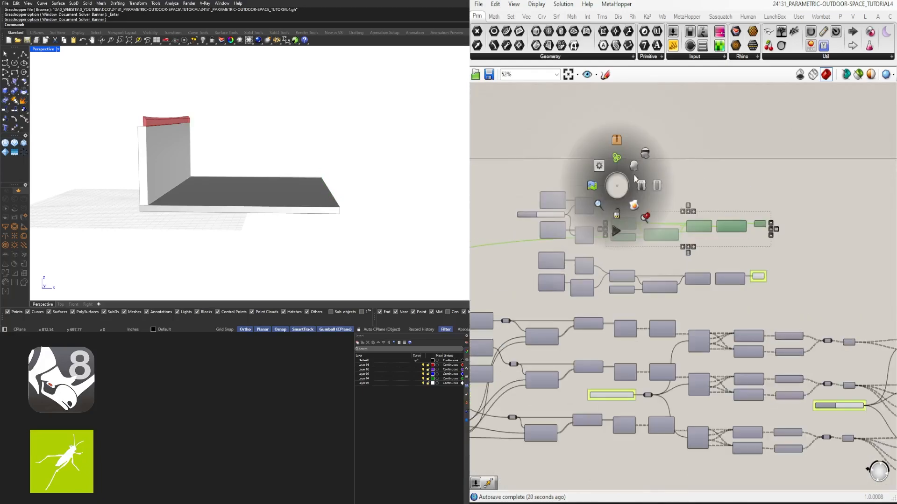
left_click(640, 189)
left_click(555, 172)
- Examine the new base connection along the floor edge and the STRUCTURE BASE OFFSET sliders that drive the base edges
scroll(339, 201, "up", 5)
right_click_drag(339, 202, 339, 206)
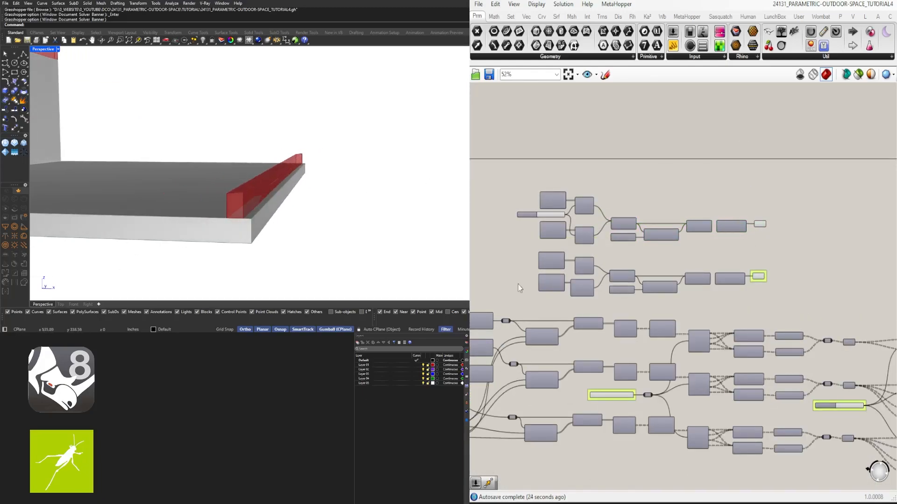
right_click_drag(518, 288, 766, 220)
right_click_drag(590, 361, 777, 360)
scroll(775, 360, "up", 4)
scroll(596, 360, "down", 4)
right_click_drag(512, 361, 762, 346)
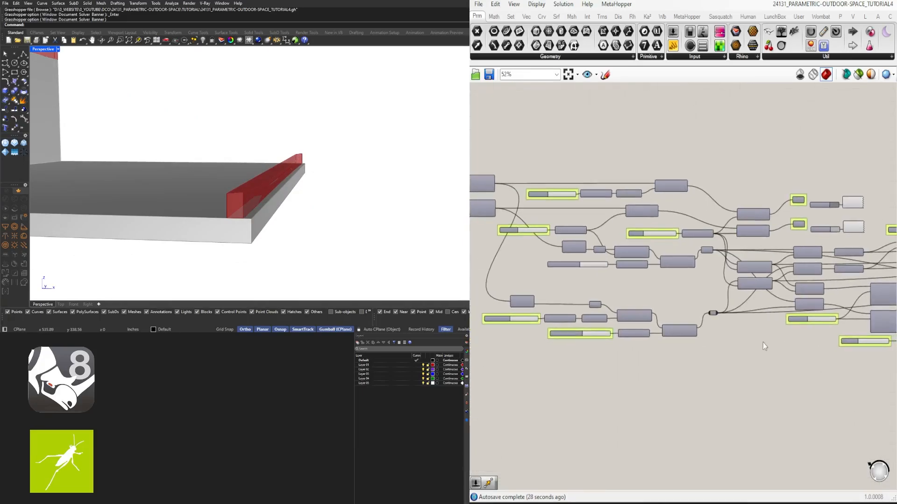
scroll(765, 346, "up", 4)
scroll(724, 338, "down", 2)
left_click(694, 223)
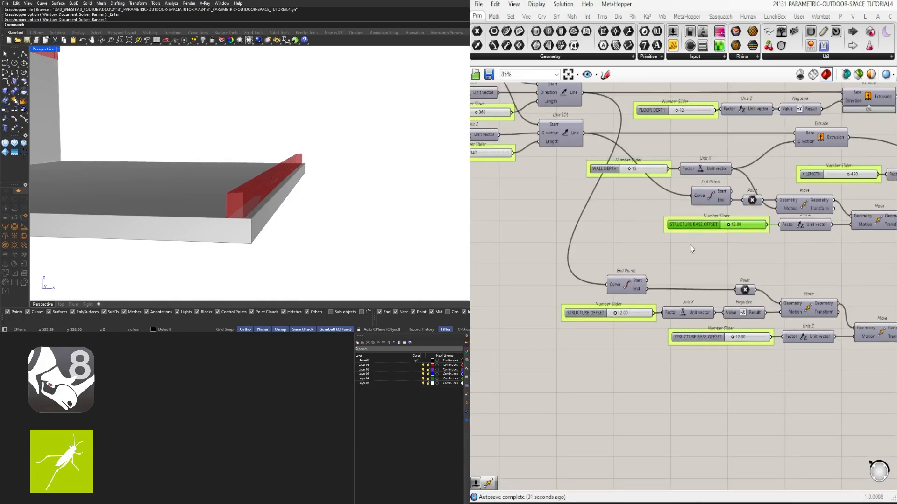
left_click(691, 246)
scroll(739, 245, "down", 6)
right_click_drag(855, 206, 654, 225)
scroll(687, 234, "up", 8)
scroll(710, 245, "down", 3)
right_click_drag(402, 189, 343, 185)
- Put the upper chain's final Geometry container in a green group like the one in the lower chain
scroll(654, 201, "down", 3)
right_click_drag(841, 224, 504, 219)
right_click_drag(864, 187, 640, 201)
scroll(701, 201, "up", 4)
left_click(657, 128)
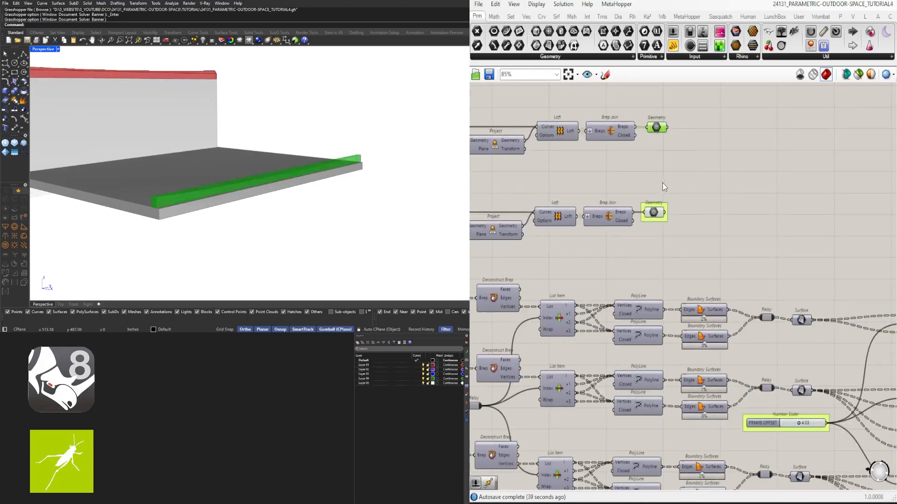
left_click_drag(673, 252, 651, 120)
left_click(705, 201)
- Copy the dark Colour Swatch and Custom Preview next to the base chains and connect both Geometry containers to the Custom Preview
scroll(719, 223, "down", 3)
right_click_drag(855, 227, 691, 240)
scroll(726, 245, "up", 1)
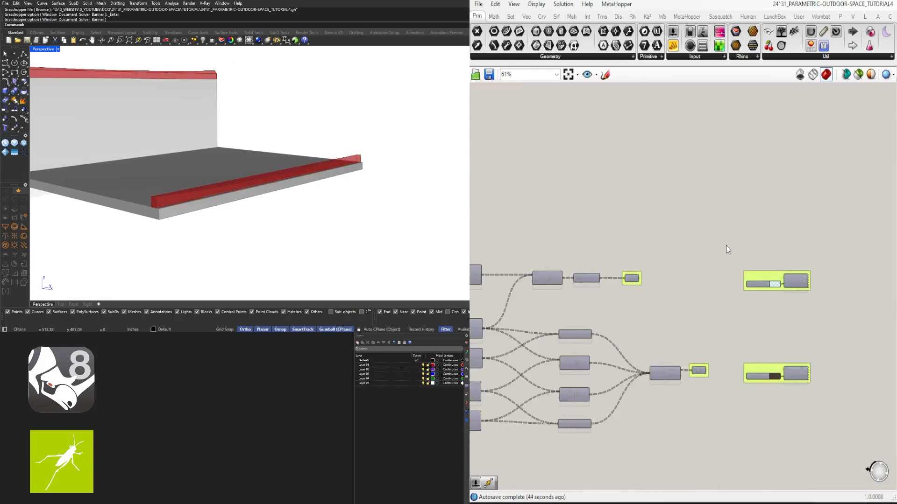
scroll(756, 261, "down", 4)
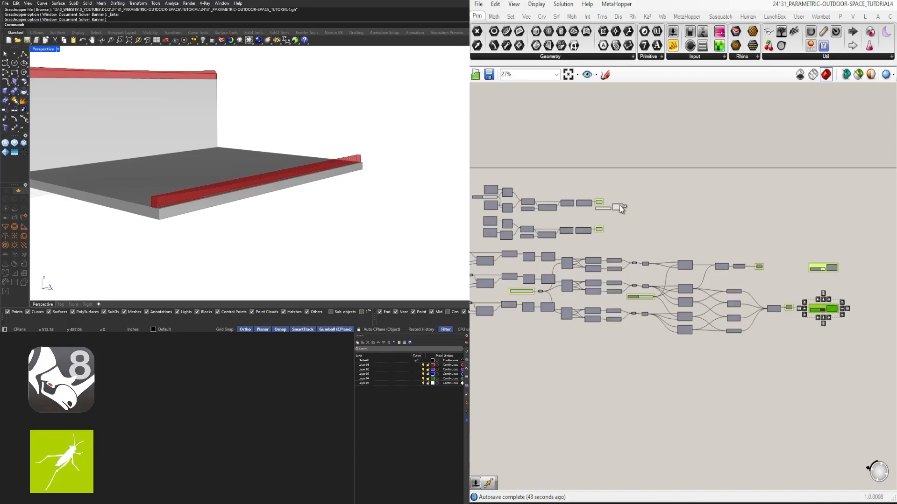
scroll(619, 205, "up", 4)
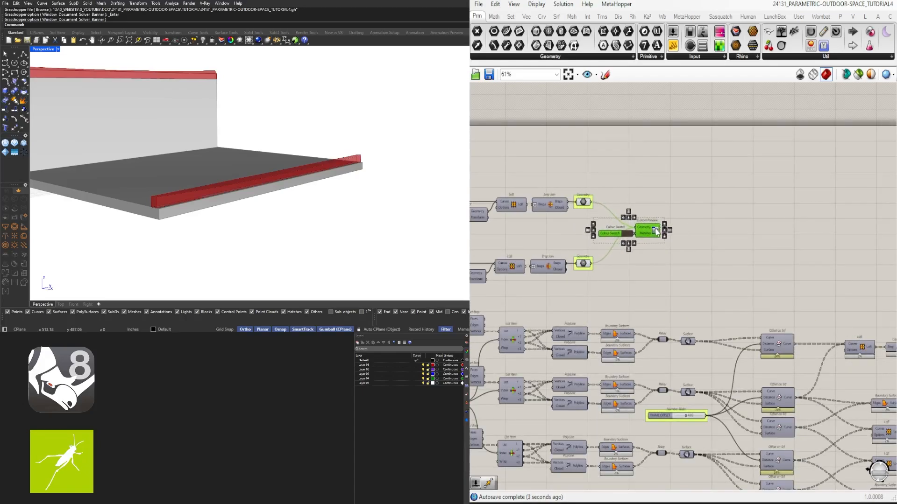
- Turn on the preview of the copied Custom Preview and hide the previews of the two Geometry containers
middle_click(650, 235)
left_click(670, 218)
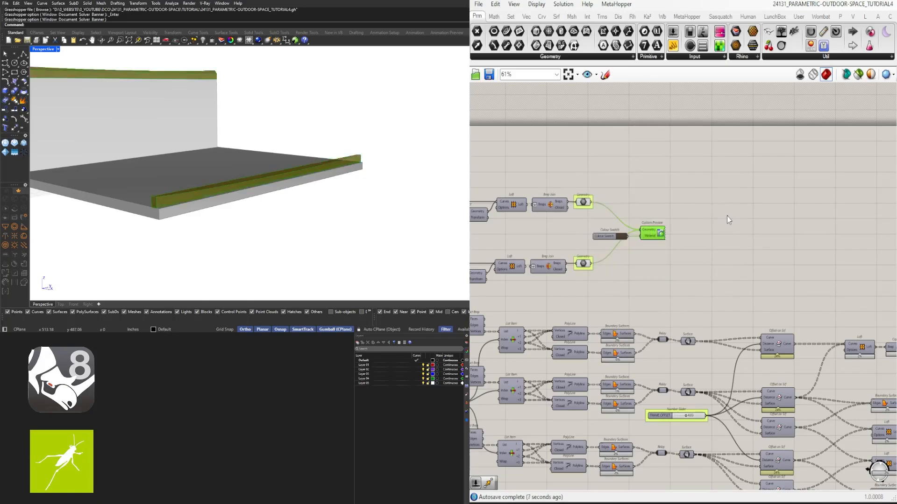
left_click(727, 217)
right_click_drag(601, 258, 705, 258)
scroll(705, 259, "up", 3)
left_click_drag(688, 293, 680, 161)
middle_click(682, 160)
left_click(665, 143)
- Change the base connections' Colour Swatch to a dark grey with saturation 0 and value 15
left_click(739, 227)
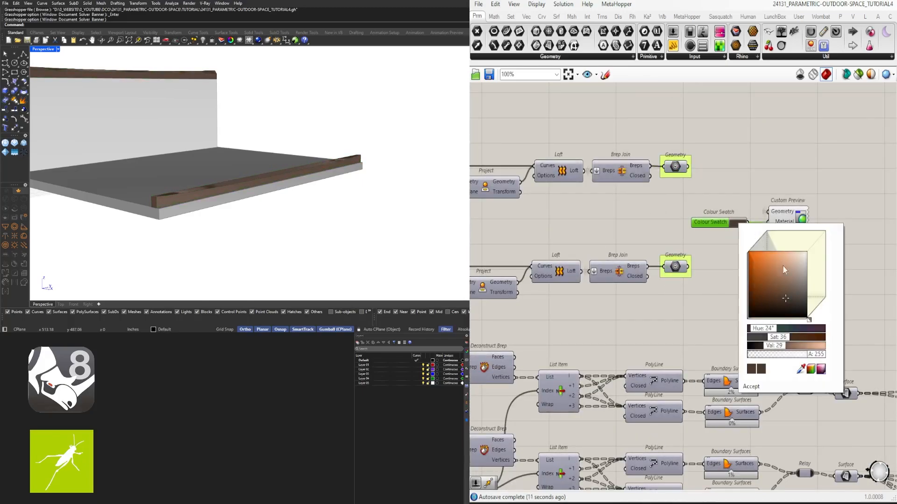
mouse_move(783, 266)
left_mouse_down()
mouse_move(813, 310)
mouse_move(863, 327)
mouse_move(870, 307)
left_mouse_up()
double_click(775, 348)
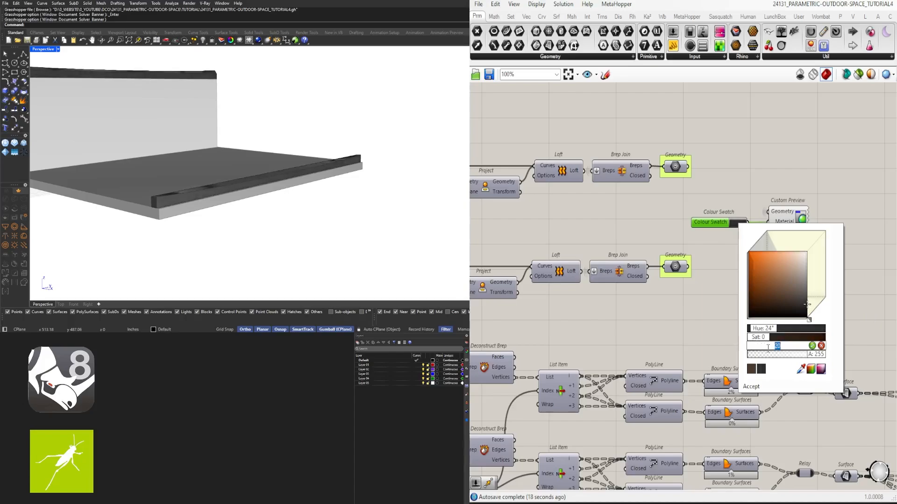
type("15")
key("Return")
left_click(829, 196)
- Turn on the two grouped Custom Previews at the definition's end to show the dome's glass and structure
scroll(819, 134, "down", 8)
right_click_drag(820, 176, 660, 218)
scroll(766, 231, "up", 3)
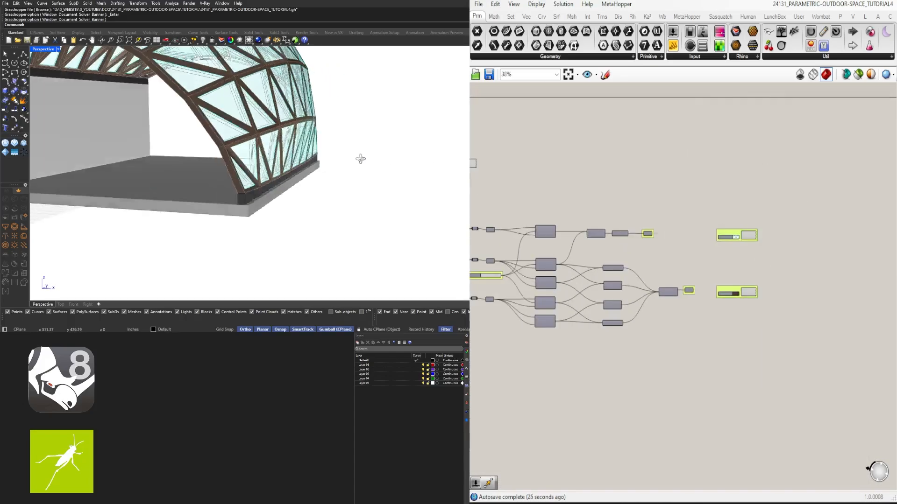
right_click_drag(360, 156, 168, 141)
scroll(178, 135, "up", 3)
- Raise the STRUCTURE OFFSET slider's maximum and set the slider to 12.0
scroll(611, 355, "down", 4)
right_click_drag(611, 355, 855, 360)
scroll(668, 290, "up", 4)
scroll(668, 290, "up", 5)
right_click_drag(538, 285, 542, 248)
scroll(654, 252, "down", 2)
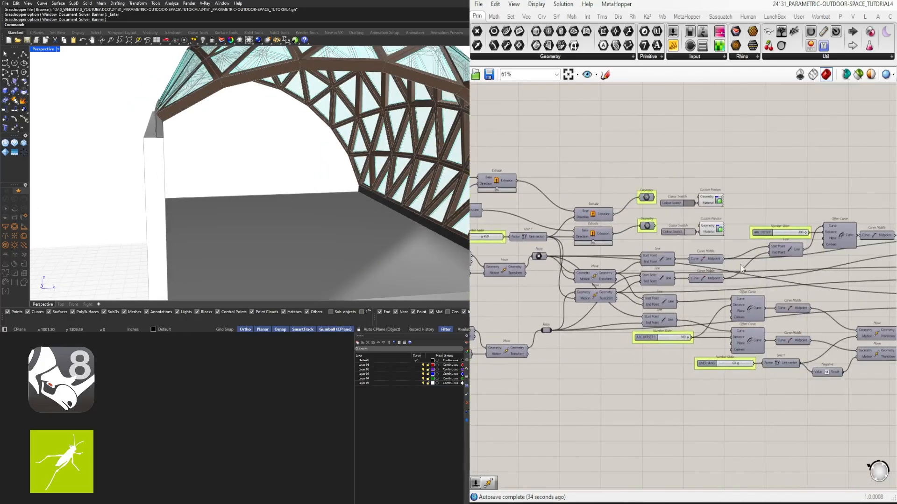
right_click_drag(869, 273, 659, 270)
scroll(568, 243, "up", 5)
double_click(567, 242)
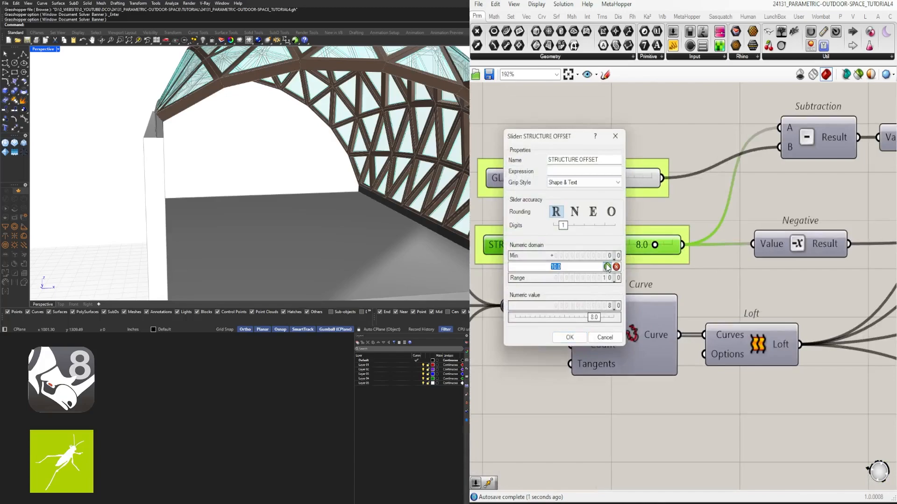
left_click(571, 338)
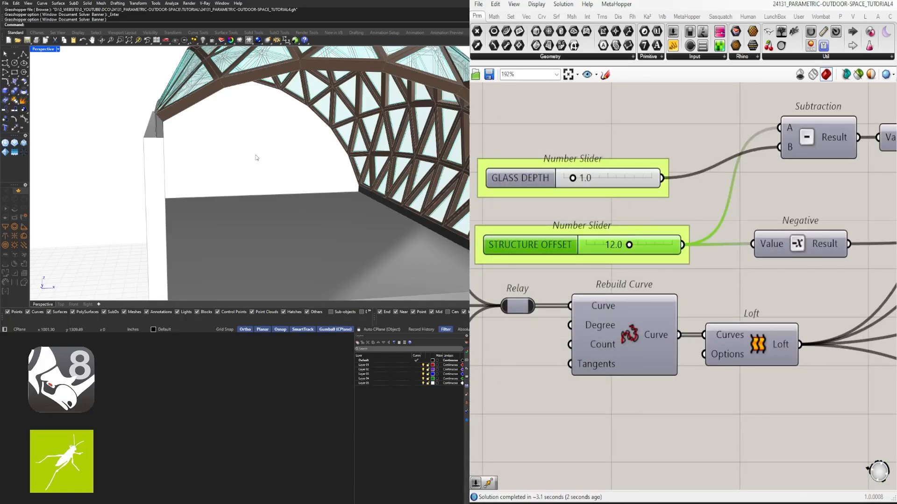
- Inspect how the dome structure meets the base connections along the wall and the floor edge
scroll(181, 140, "up", 2)
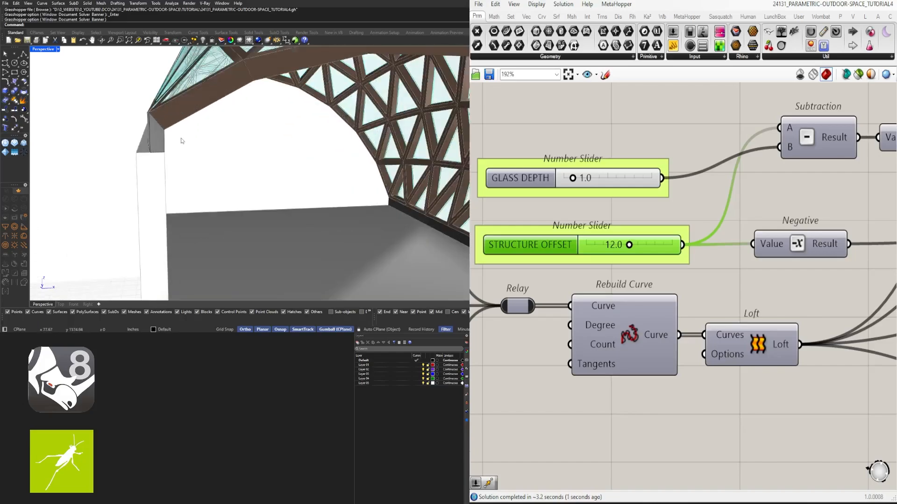
scroll(181, 140, "down", 5)
mouse_move(180, 140)
right_mouse_down()
mouse_move(172, 140)
mouse_move(181, 146)
right_mouse_up()
scroll(633, 280, "down", 3)
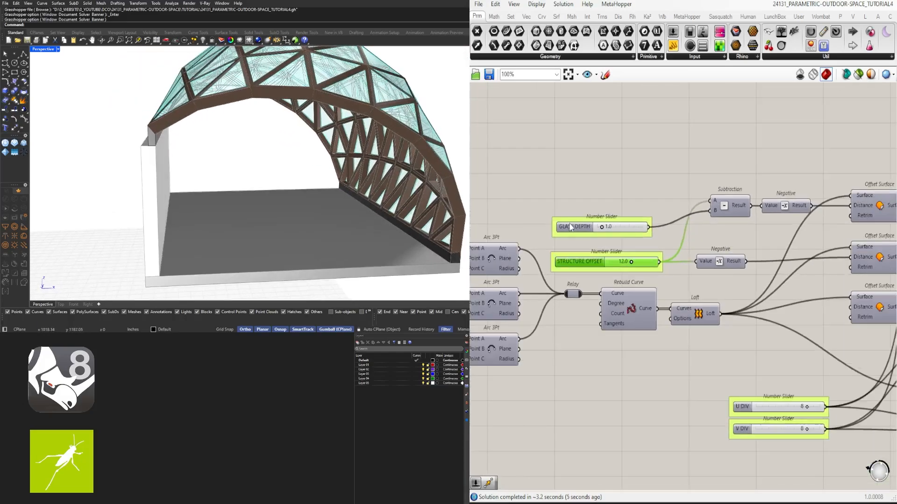
scroll(454, 229, "up", 4)
right_click_drag(455, 223, 323, 236)
scroll(323, 236, "down", 8)
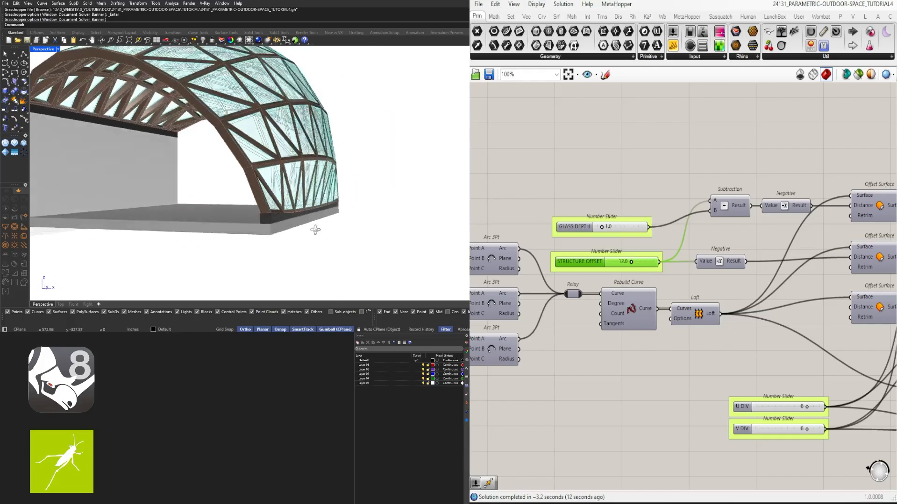
scroll(190, 177, "down", 3)
scroll(191, 177, "up", 4)
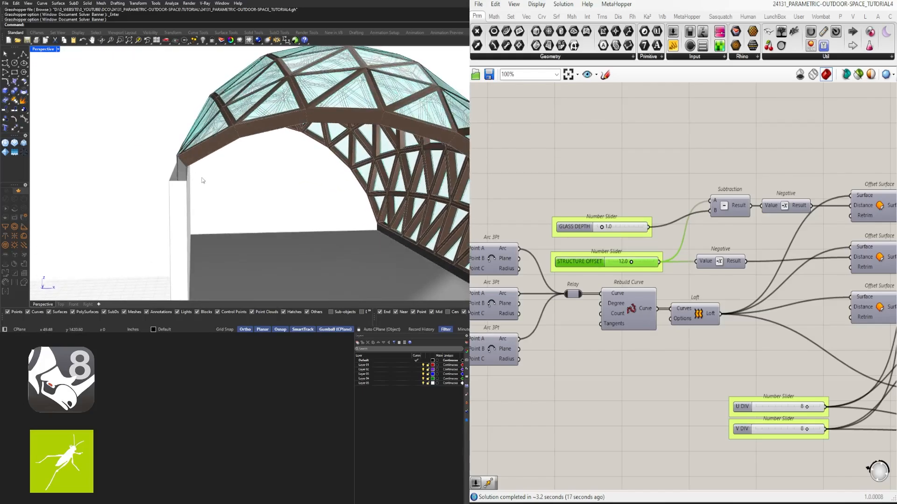
right_click_drag(191, 182, 324, 195)
- Check the lower chain's second List Item by toggling its preview
scroll(664, 235, "down", 4)
right_click_drag(864, 164, 653, 261)
scroll(733, 262, "up", 3)
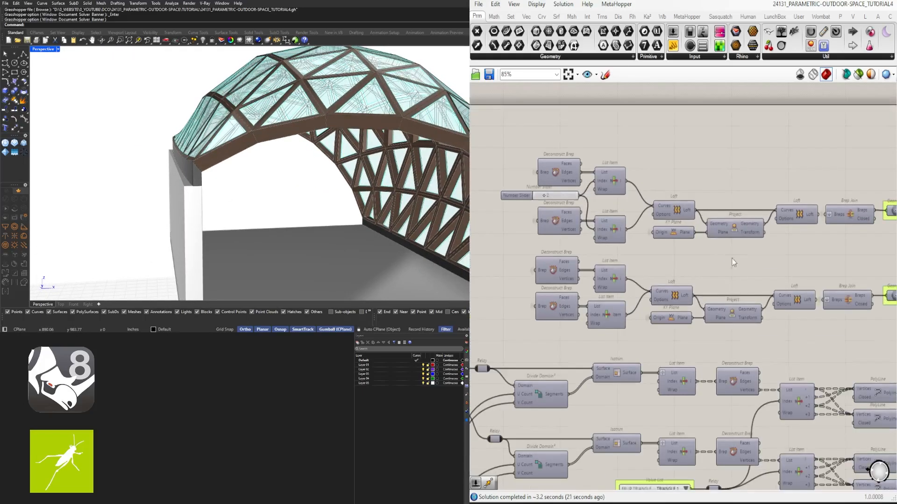
right_click_drag(615, 324, 660, 283)
scroll(650, 274, "up", 2)
middle_click(651, 274)
middle_click(650, 274)
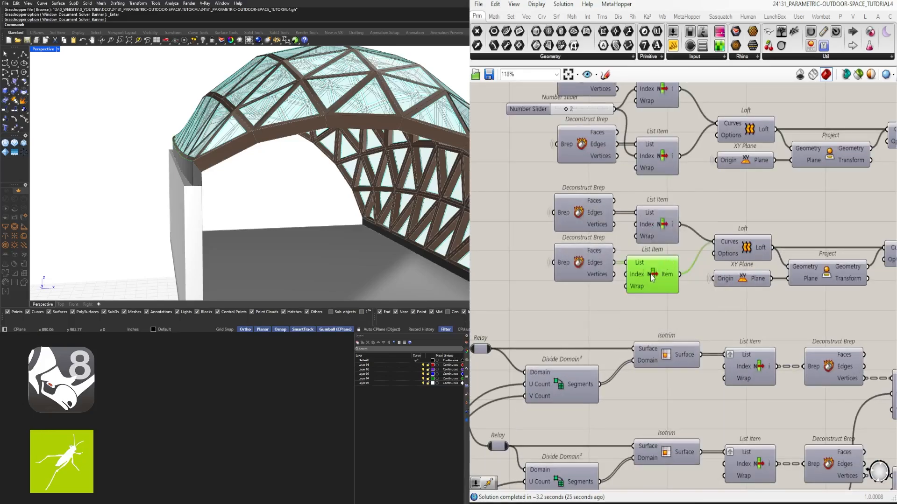
middle_click(653, 272)
left_click(682, 240)
- Turn on the previews of the lower chain's Project and XY Plane components
right_click_drag(824, 275, 613, 271)
middle_click(615, 266)
left_click(644, 235)
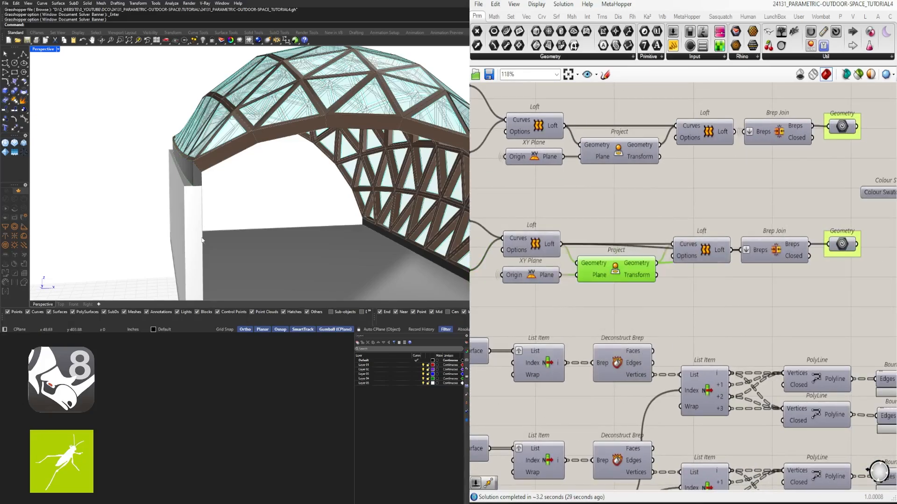
right_click_drag(206, 240, 200, 236)
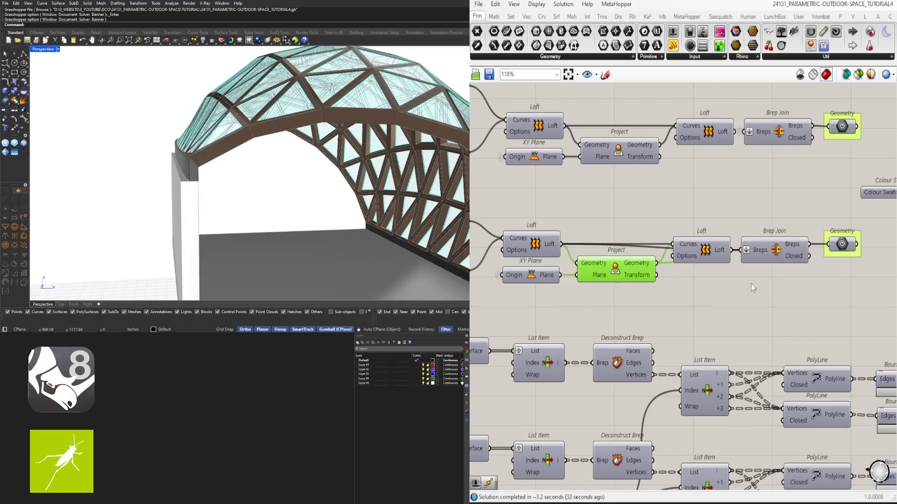
middle_click(530, 276)
- Add a Scale NU component below the lower chain's second Loft
type("SCAL")
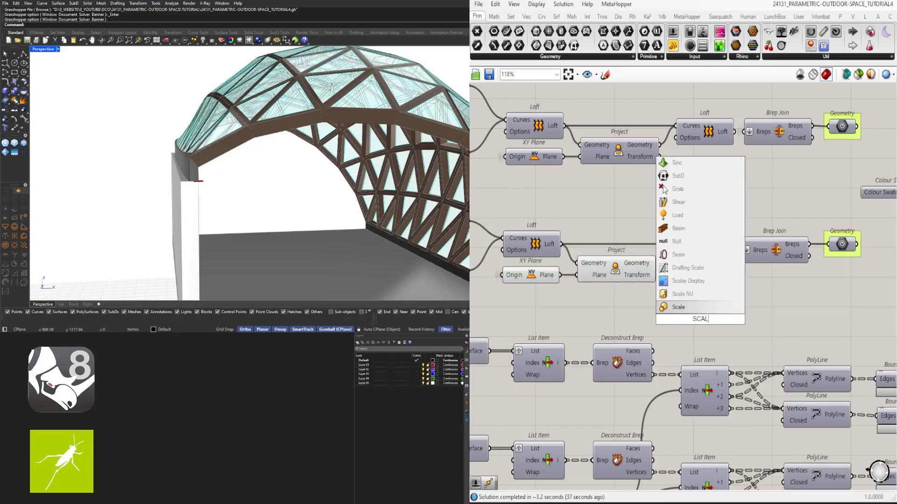
left_click(682, 294)
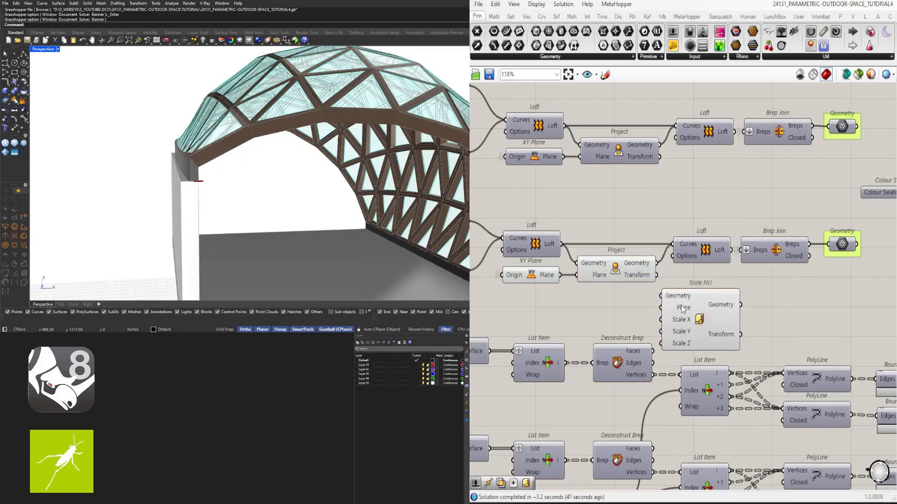
left_click_drag(700, 301, 719, 301)
scroll(703, 300, "up", 2)
- Connect the XY Plane and the projected geometry to Scale NU, and shift the following Loft, Brep Join and Geometry to make room
left_click(511, 277)
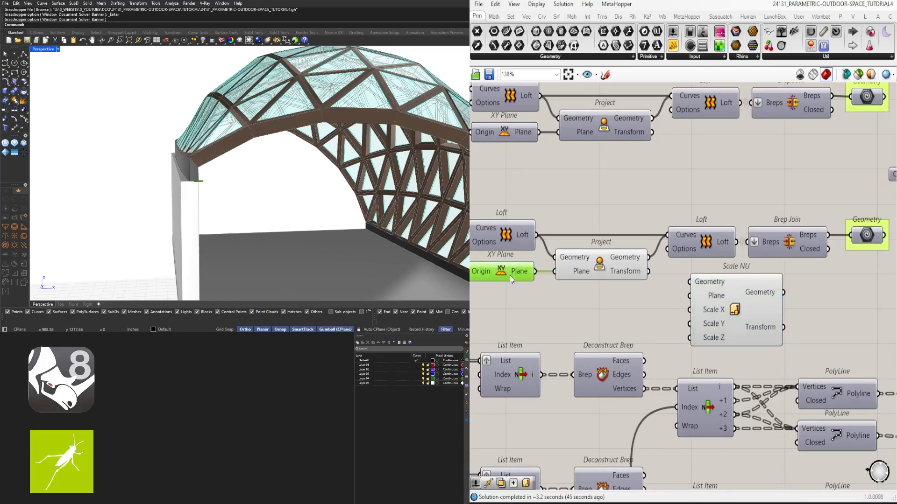
left_click_drag(753, 308, 782, 304)
right_click_drag(869, 264, 752, 278)
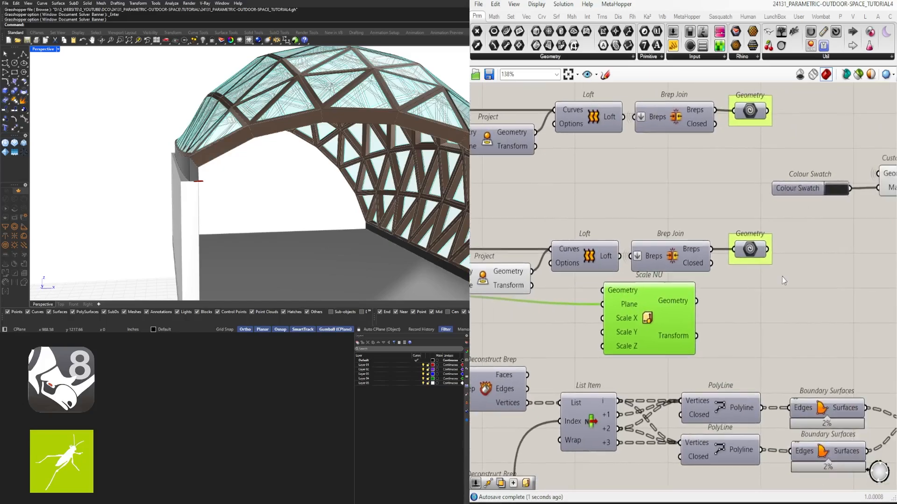
left_click_drag(786, 275, 585, 231)
left_click_drag(594, 252, 615, 241)
left_click_drag(669, 320, 621, 307)
- Add a number slider with the value 1.200 and connect it to the Scale X input of Scale NU
right_click_drag(485, 323, 599, 324)
double_click(586, 324)
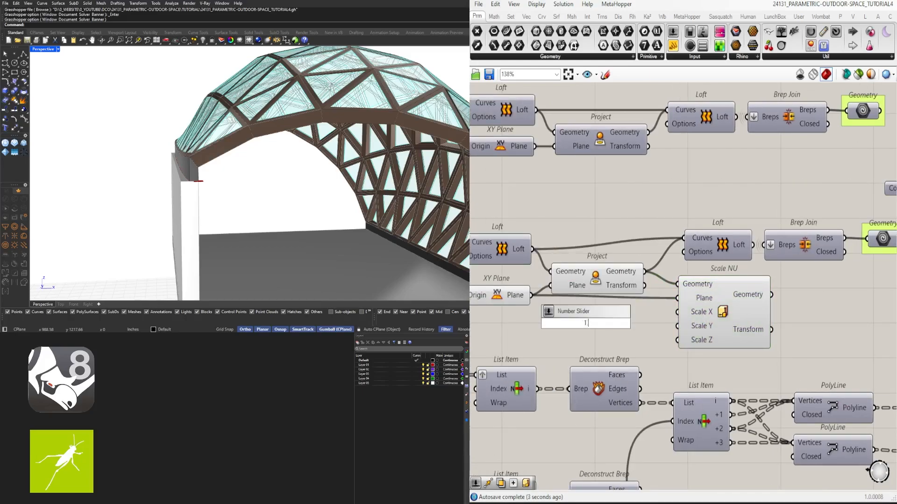
scroll(632, 331, "up", 2)
left_click_drag(636, 318, 687, 308)
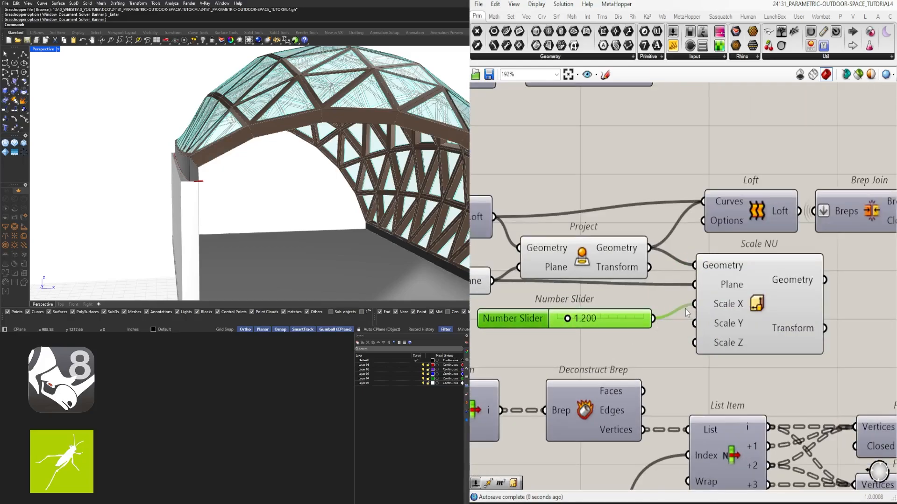
- Feed the lower chain's second Loft with the Scale NU geometry in place of the unscaled projected geometry
scroll(559, 330, "up", 2)
scroll(559, 330, "up", 2)
right_click_drag(248, 182, 246, 205)
right_click_drag(560, 325, 477, 326)
scroll(477, 326, "down", 5)
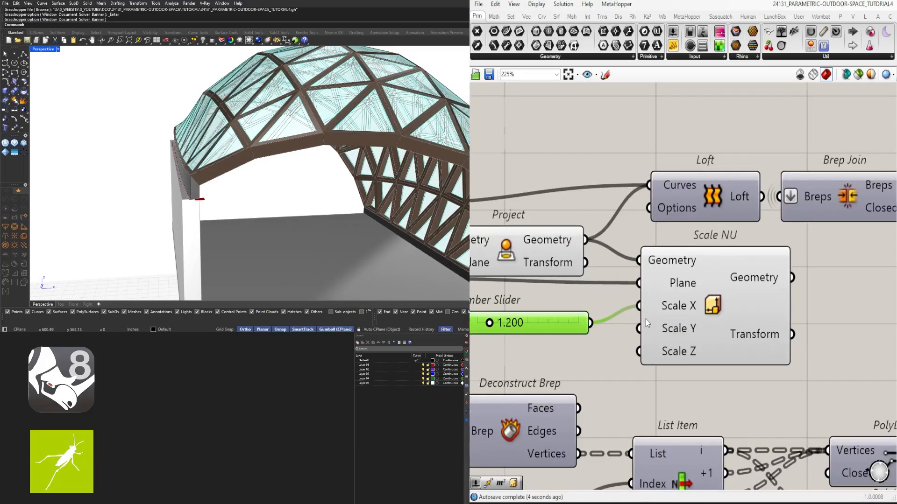
left_click_drag(815, 253, 617, 222)
left_click_drag(612, 241, 741, 243)
left_click(695, 235)
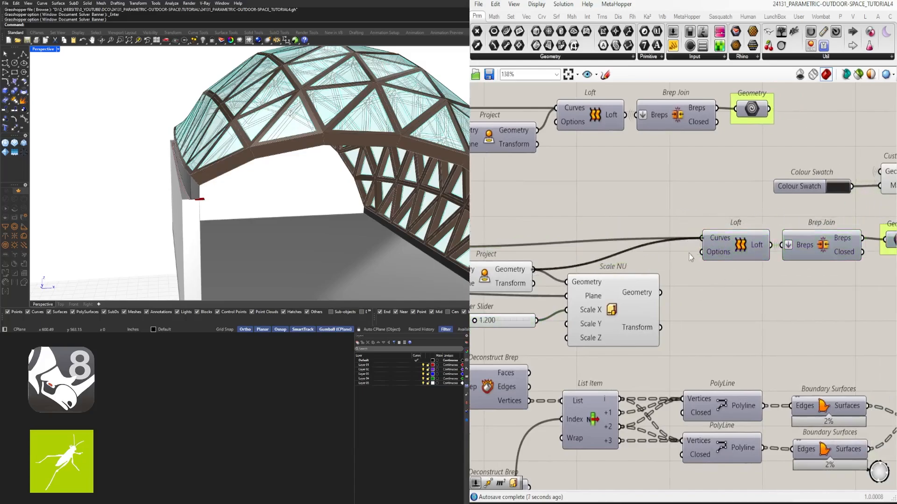
scroll(212, 186, "up", 4)
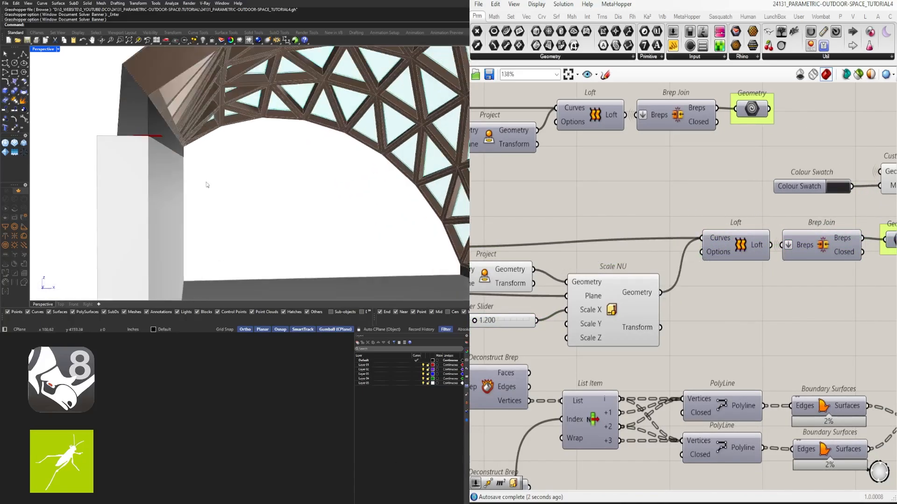
- Try values of 1.500 and 2.875 on the Scale X slider of the lower chain
scroll(575, 327, "up", 4)
double_click(576, 327)
type("1.5")
key("Return")
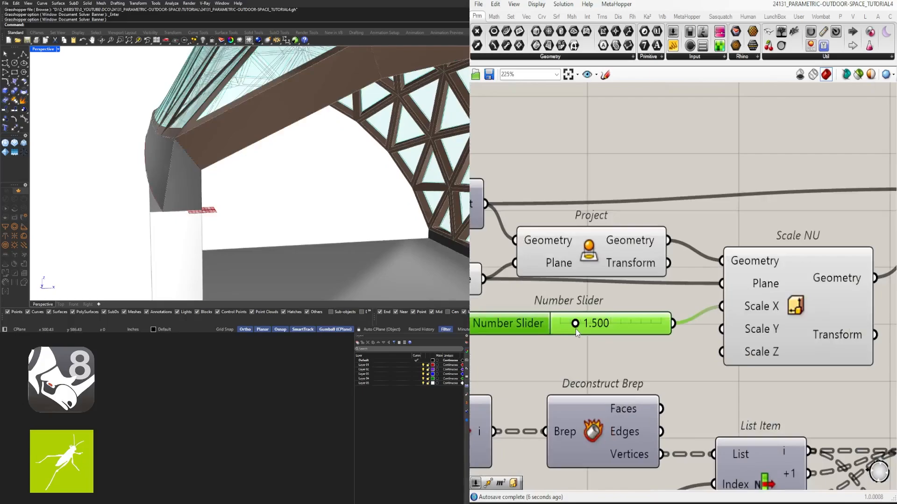
mouse_move(224, 175)
right_mouse_down()
mouse_move(167, 167)
mouse_move(239, 175)
right_mouse_up()
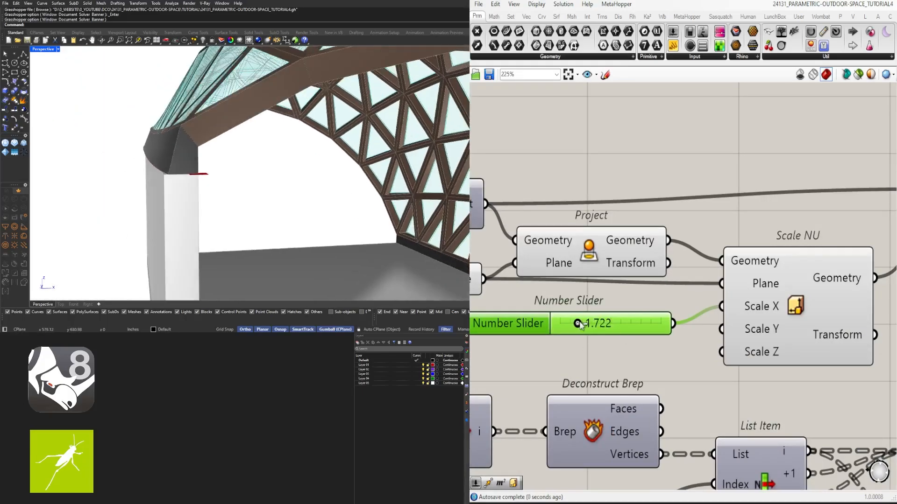
scroll(591, 325, "down", 6)
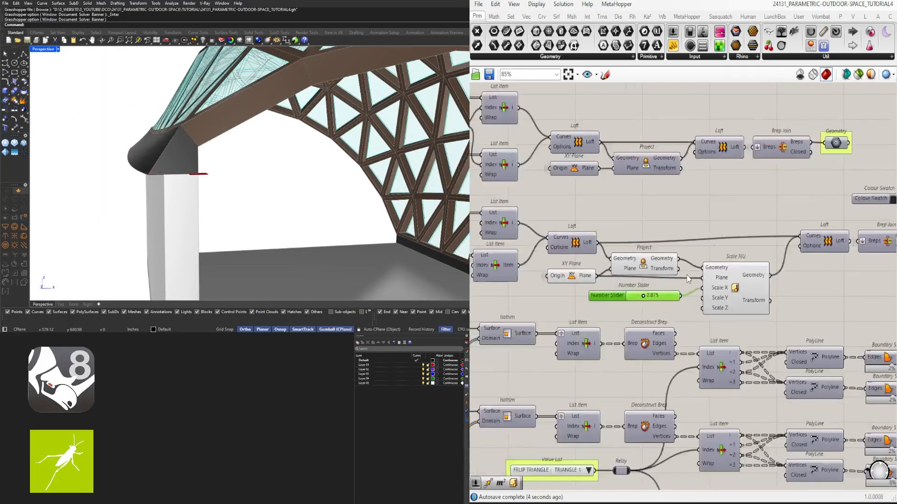
- Set the WALL DEPTH slider near the start of the definition to 24
scroll(234, 176, "down", 5)
right_click_drag(234, 176, 449, 182)
scroll(528, 275, "up", 5)
right_click_drag(528, 275, 632, 264)
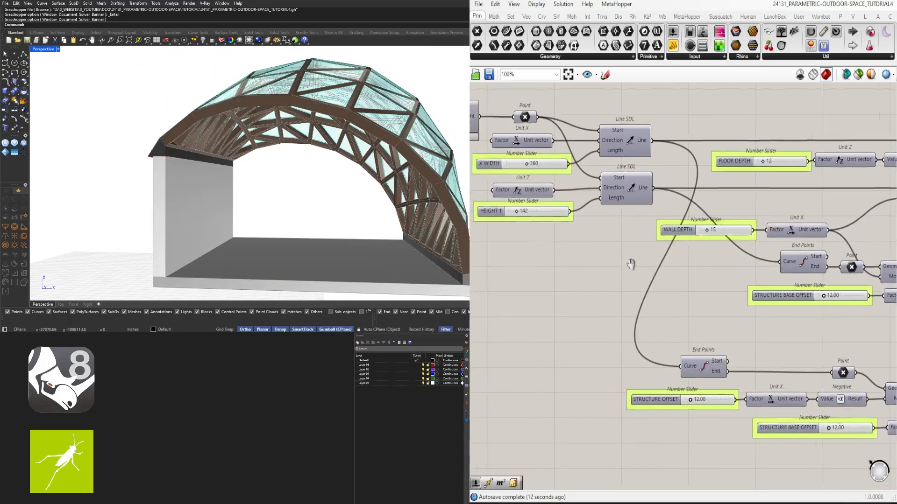
right_click_drag(860, 266, 577, 267)
right_click_drag(727, 268, 519, 268)
right_click_drag(553, 233, 735, 233)
scroll(831, 229, "down", 2)
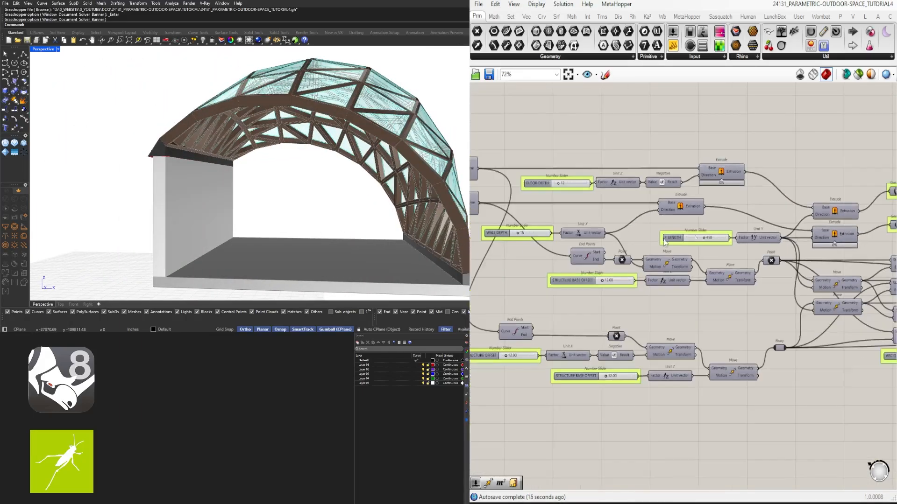
right_click_drag(607, 248, 703, 257)
scroll(649, 238, "up", 5)
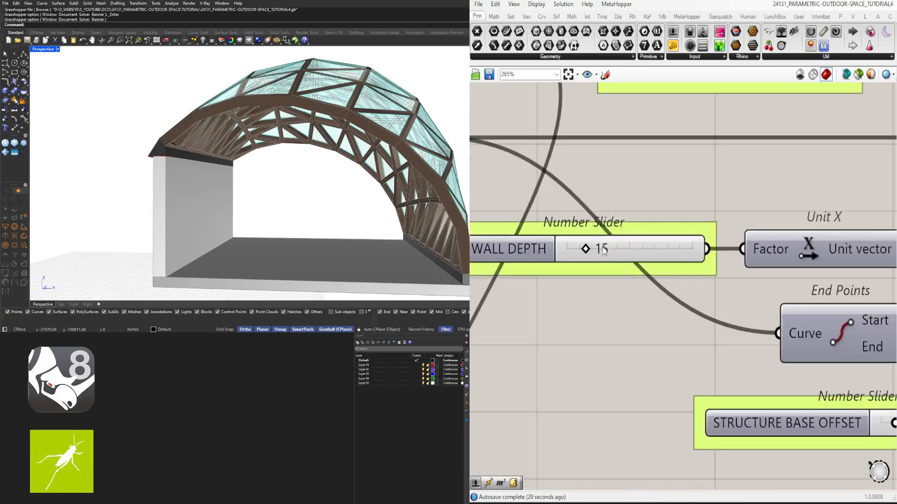
double_click(649, 247)
type("24")
key("Return")
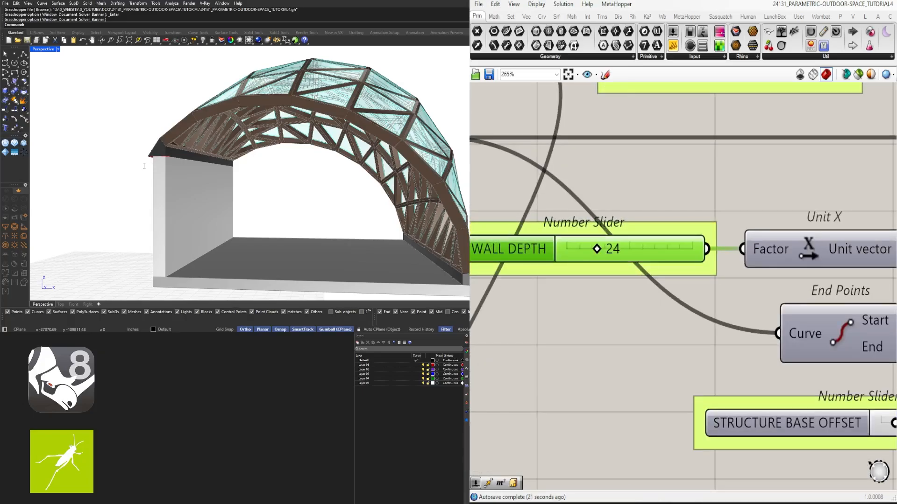
- Set the Scale X slider of the lower chain's Scale NU component to 2.000
scroll(215, 170, "up", 5)
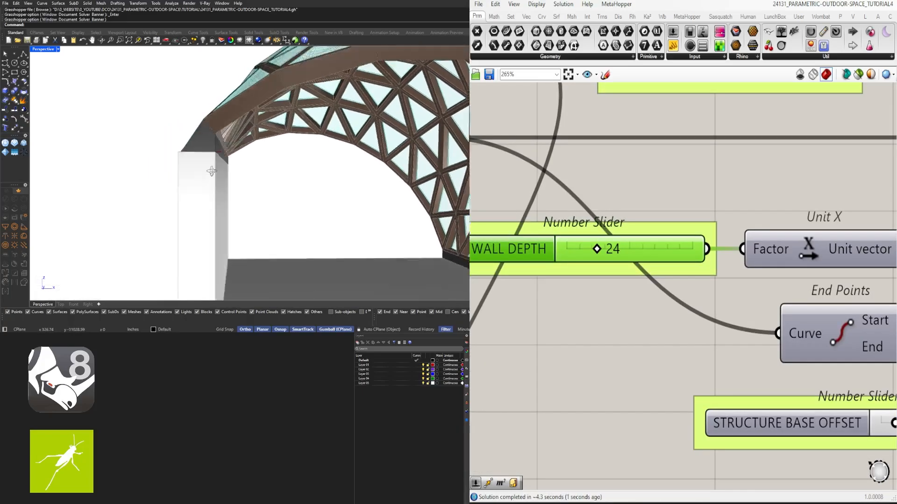
right_click_drag(227, 164, 208, 168)
scroll(704, 243, "down", 9)
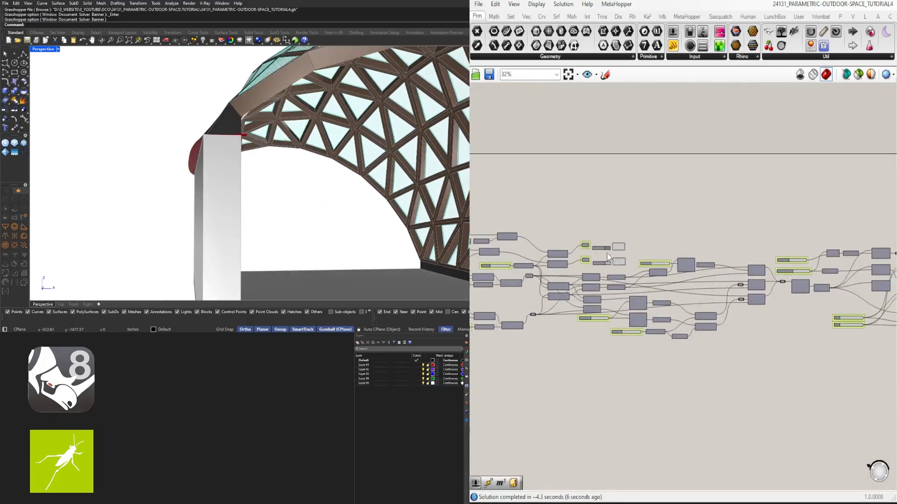
right_click_drag(836, 248, 540, 253)
scroll(691, 246, "up", 7)
double_click(728, 258)
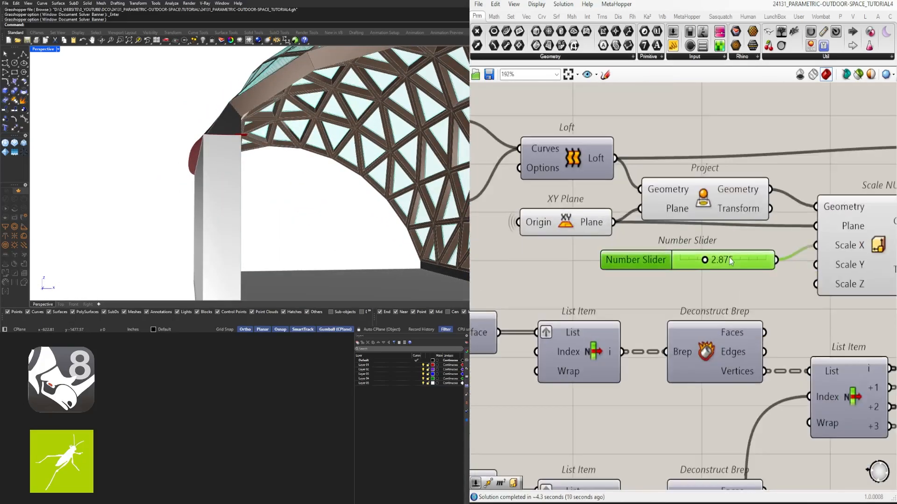
type("2")
key("Return")
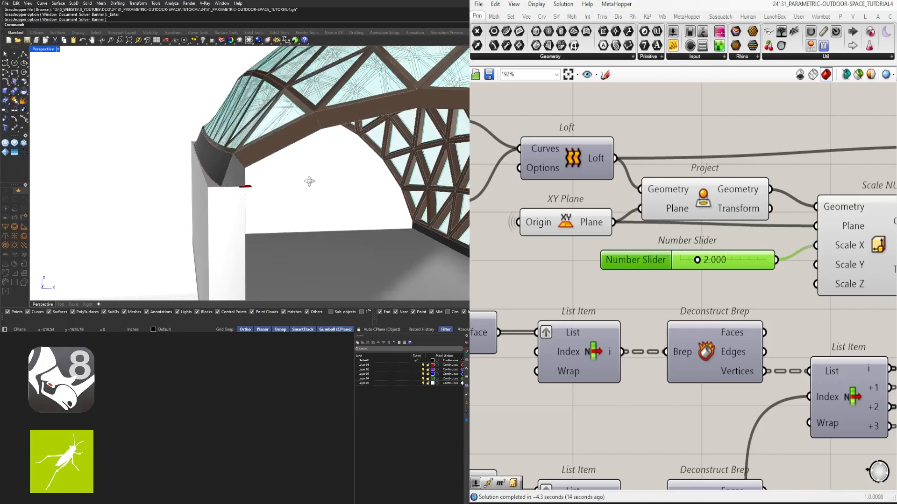
- Set the STRUCTURE OFFSET slider below the End Points component to 24.00
scroll(720, 265, "down", 3)
mouse_move(307, 169)
right_mouse_down()
mouse_move(314, 176)
mouse_move(320, 164)
right_mouse_up()
scroll(320, 164, "down", 7)
scroll(402, 208, "up", 5)
right_click_drag(403, 207, 380, 213)
scroll(551, 299, "down", 1)
right_click_drag(523, 327, 729, 351)
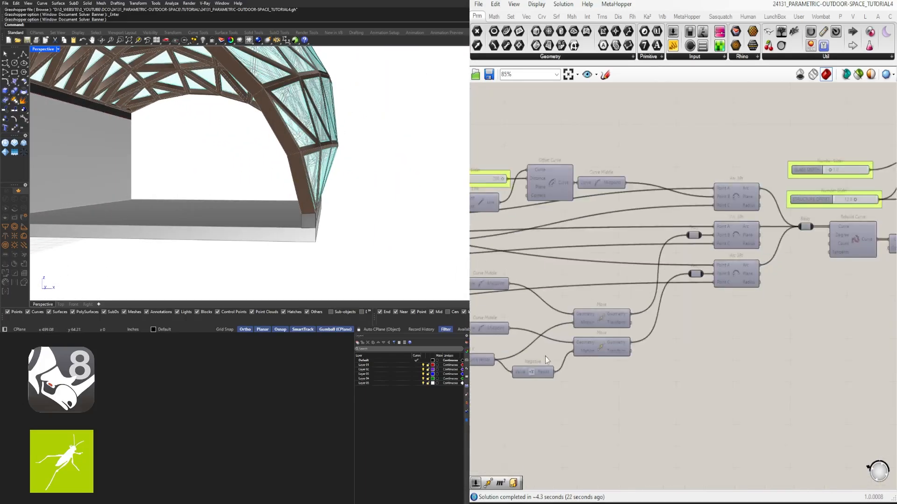
right_click_drag(546, 356, 716, 347)
right_click_drag(472, 354, 682, 352)
scroll(682, 351, "down", 1)
right_click_drag(548, 356, 723, 363)
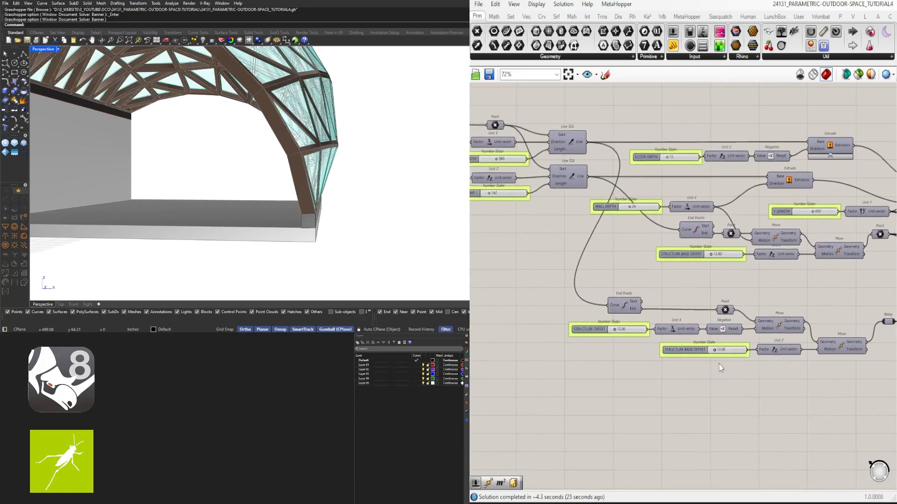
scroll(722, 359, "up", 6)
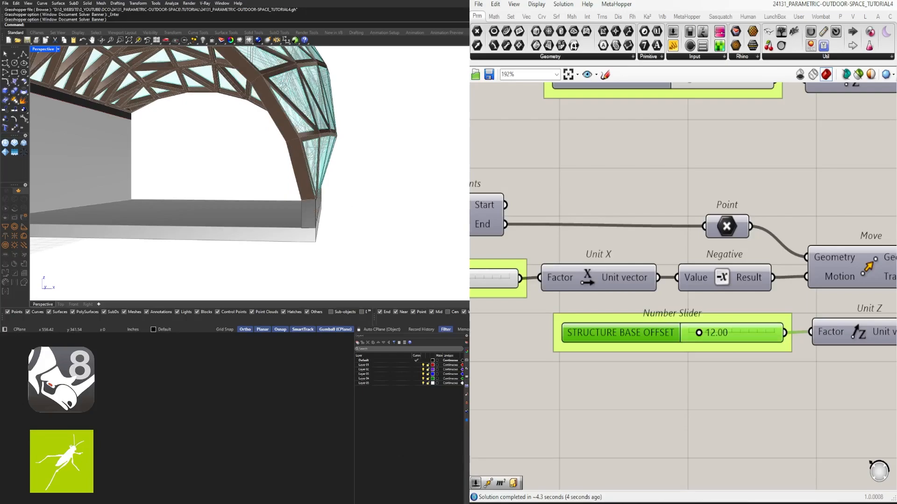
right_click_drag(620, 368, 833, 382)
double_click(681, 295)
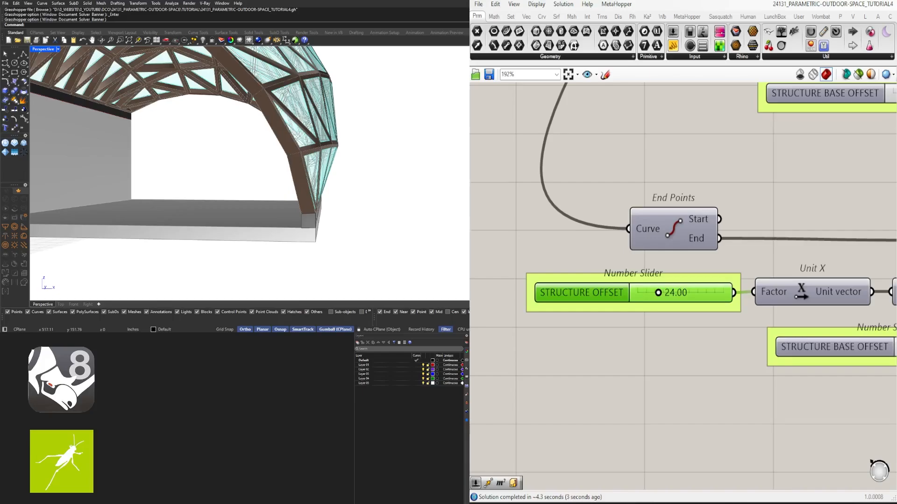
- Duplicate the lower chain's Scale NU component and its 2.000 slider into the space beneath the upper chain
scroll(412, 190, "down", 5)
scroll(737, 234, "down", 8)
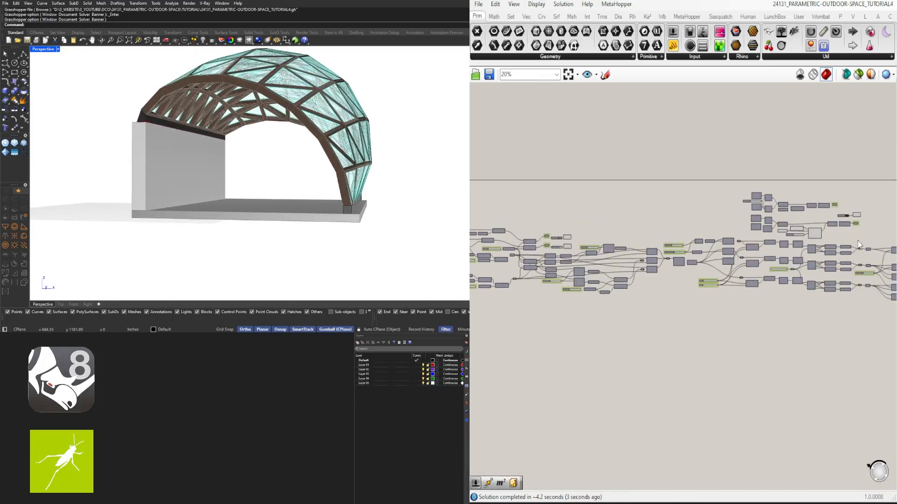
scroll(841, 225, "up", 9)
right_click_drag(638, 206, 672, 237)
scroll(650, 220, "down", 1)
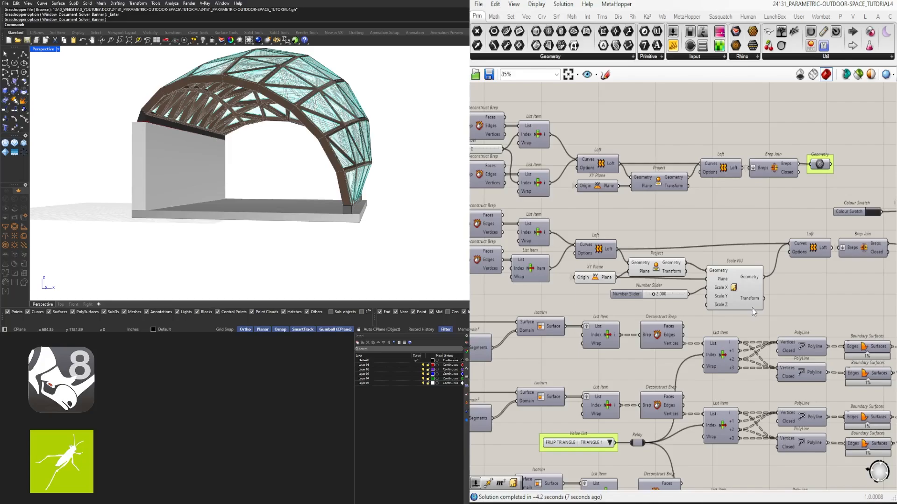
left_click_drag(665, 297, 660, 296)
left_click_drag(748, 289, 748, 211, "alt")
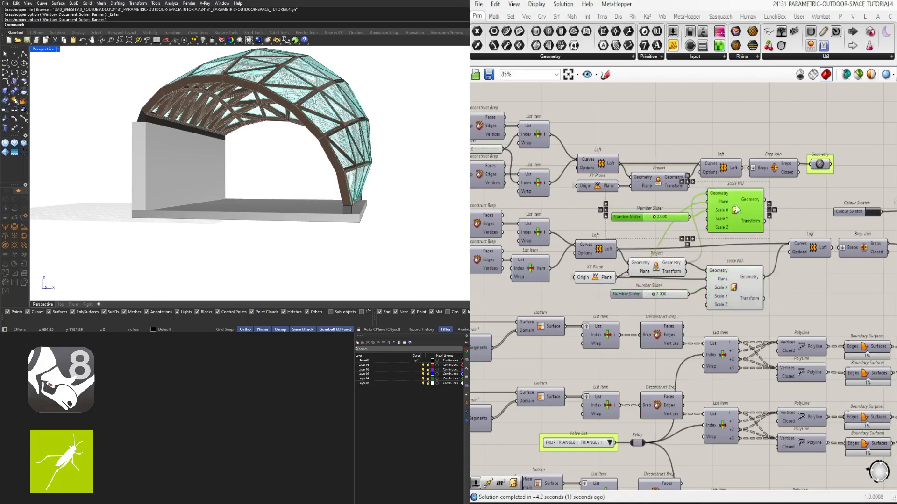
- Connect the upper chain's projected geometry and XY Plane to the copied Scale NU, and make room before the following Loft
scroll(709, 209, "up", 2)
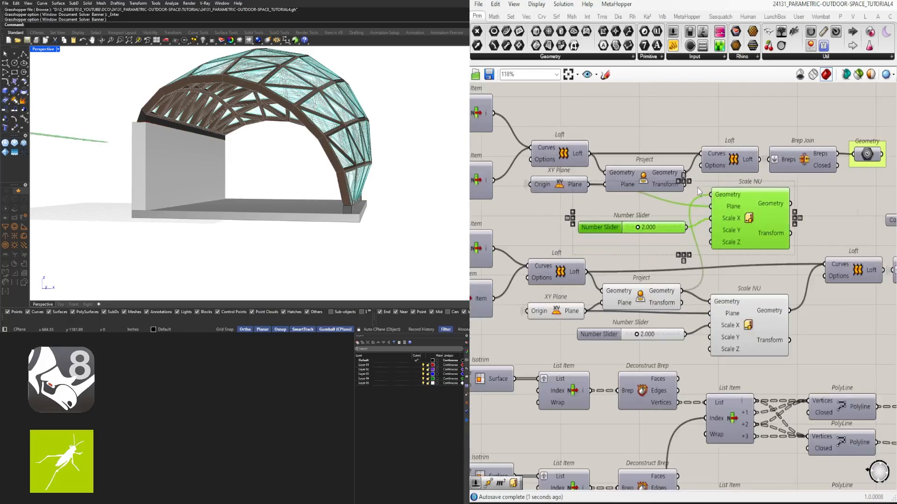
scroll(339, 201, "up", 8)
right_click_drag(338, 201, 341, 250)
scroll(341, 250, "down", 4)
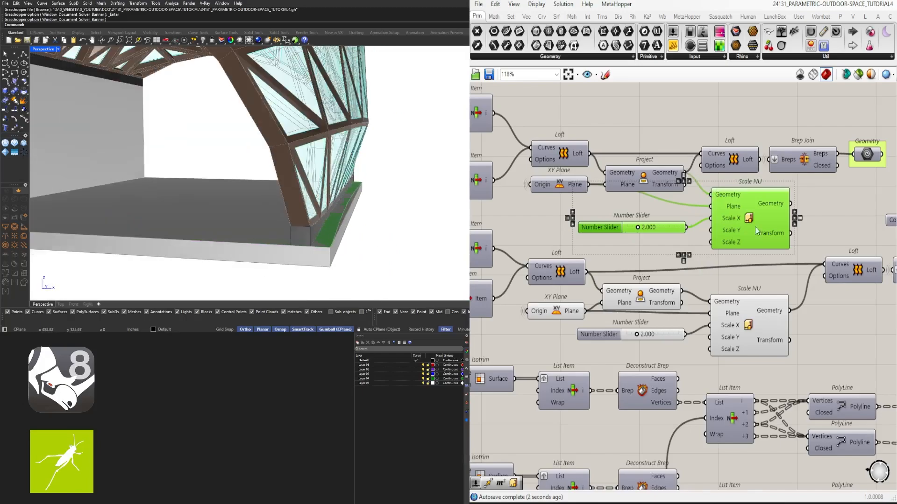
scroll(755, 226, "down", 1)
right_click_drag(755, 226, 690, 244)
left_click_drag(804, 196, 654, 161)
left_click_drag(680, 193, 741, 193)
left_click(616, 197)
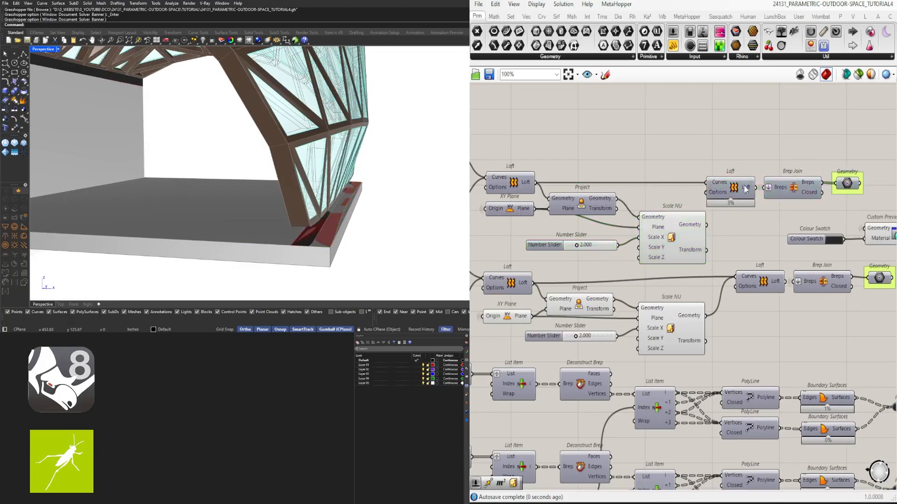
- Hide the Plane input wires of both Scale NU components and move the upper Scale NU and its slider closer to Project
right_click(647, 227)
mouse_move(687, 256)
left_click(792, 279)
left_click_drag(672, 248, 664, 229)
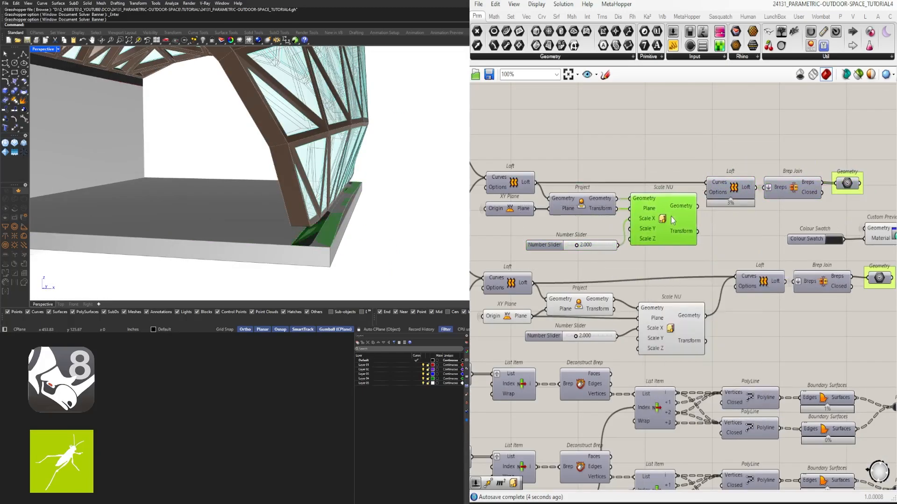
left_click(617, 228)
left_click(558, 241)
right_click(648, 310)
mouse_move(737, 340)
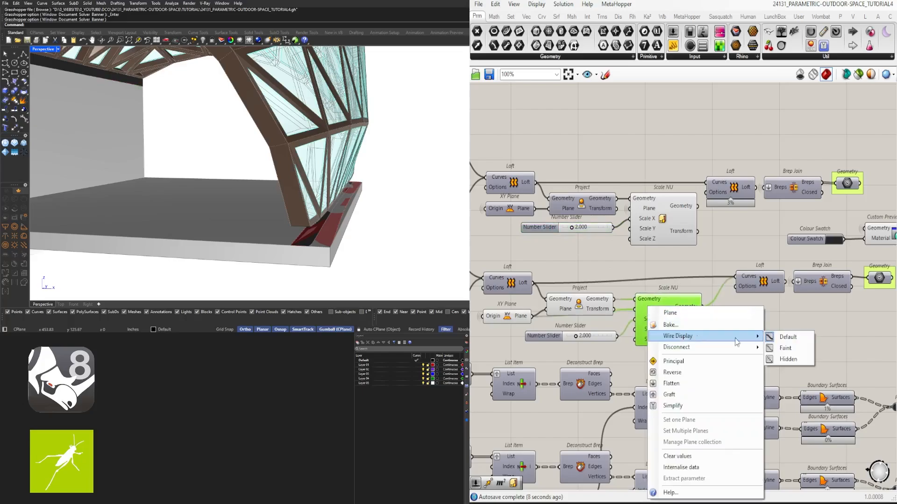
left_click(790, 360)
- Turn off the previews of the lower chain's Project and XY Plane components
left_click(585, 326)
right_click_drag(584, 327, 734, 327)
left_click_drag(668, 317, 668, 309)
middle_click(662, 306)
left_click(690, 276)
left_click_drag(742, 253, 670, 307)
middle_click(669, 299)
left_click(696, 267)
- Reposition the upper chain's final Loft, Brep Join and Geometry components as a group
left_click(854, 227)
right_click_drag(854, 227, 699, 243)
left_click_drag(727, 194, 725, 193)
left_click_drag(725, 198, 750, 199)
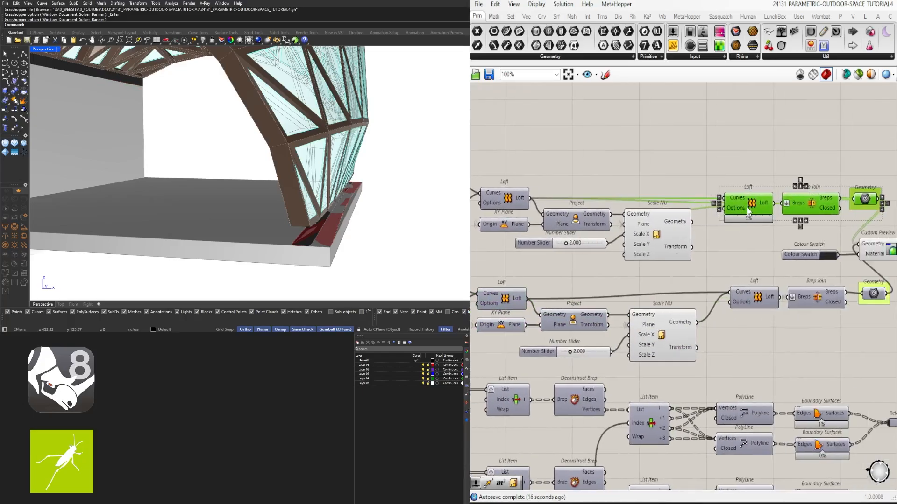
- Connect the upper Scale NU geometry to the Curves input of the following Loft and turn off both Scale NU previews
left_click(864, 224)
right_click_drag(864, 224, 666, 260)
left_click_drag(707, 301, 629, 280)
left_click_drag(626, 289, 709, 290)
left_click(556, 262)
right_click_drag(552, 260, 701, 260)
scroll(657, 265, "up", 3)
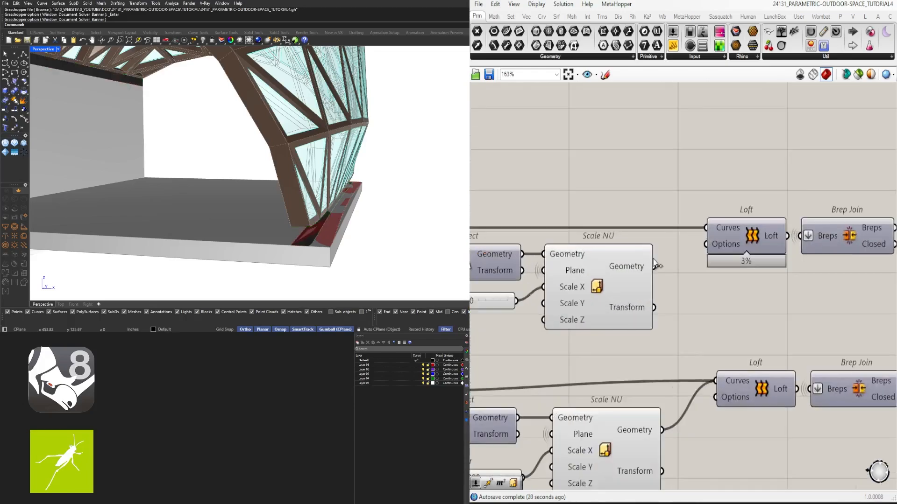
scroll(616, 293, "down", 4)
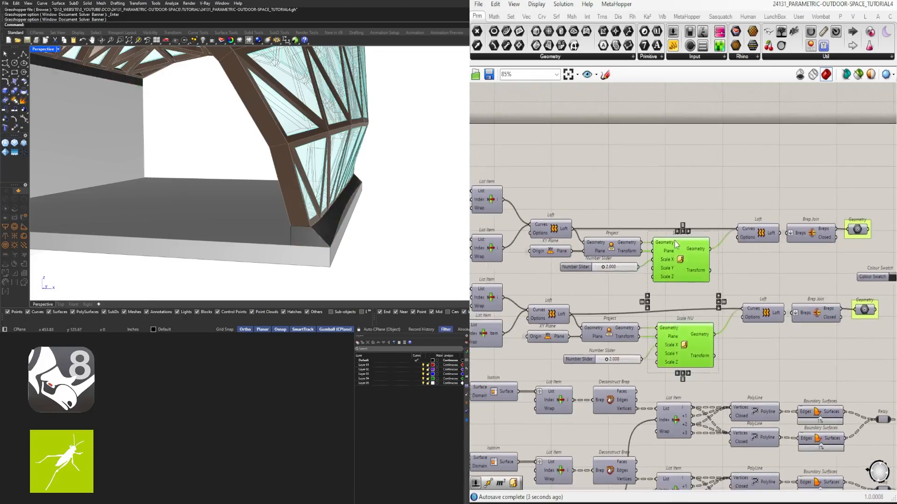
- Rename the lower chain's scale slider BASE SCALE and place it in a coloured group
right_click(586, 360)
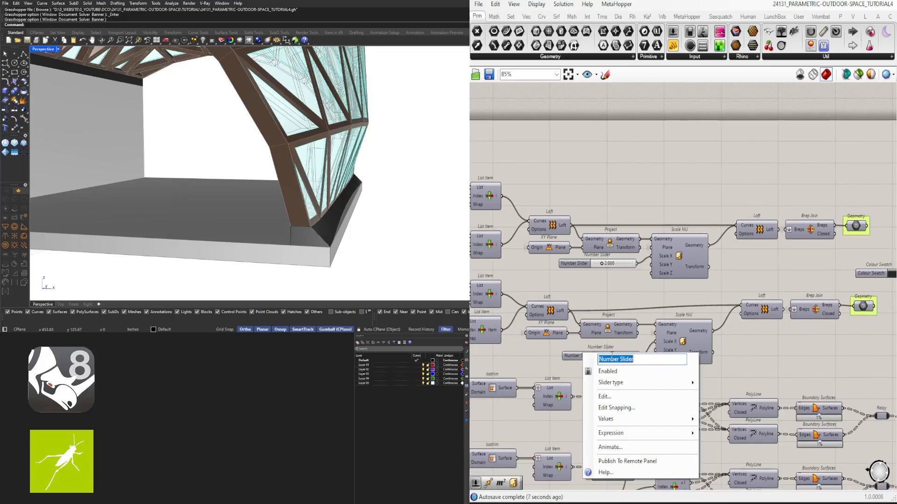
type("BASE SCALE")
key("Return")
scroll(578, 298, "up", 3)
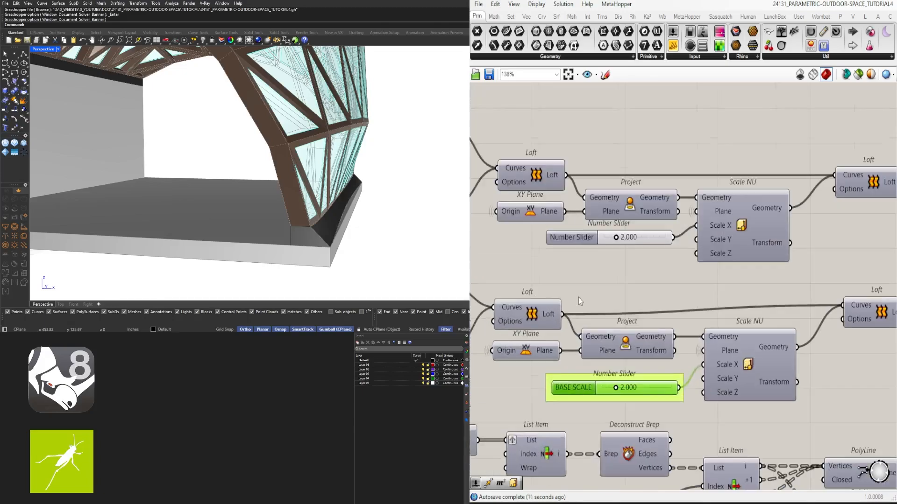
- Rename the upper chain's scale slider BASE SCALE and group it, and rename the lower chain's slider TOP SCALE
right_click(579, 238)
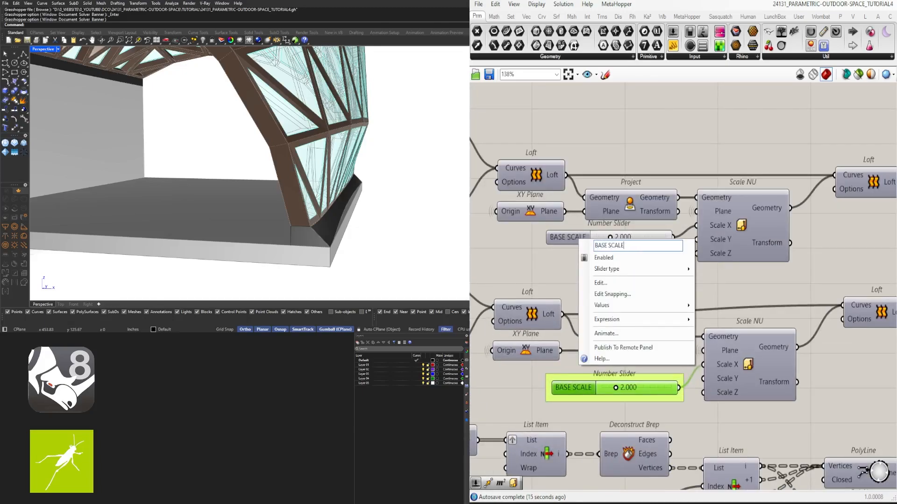
key("Return")
right_click_drag(612, 390, 619, 380)
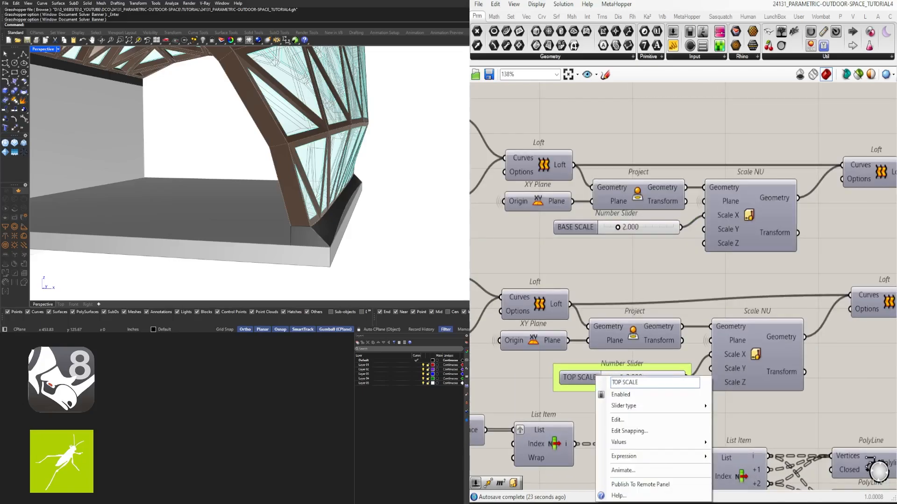
key("Return")
scroll(607, 260, "down", 3)
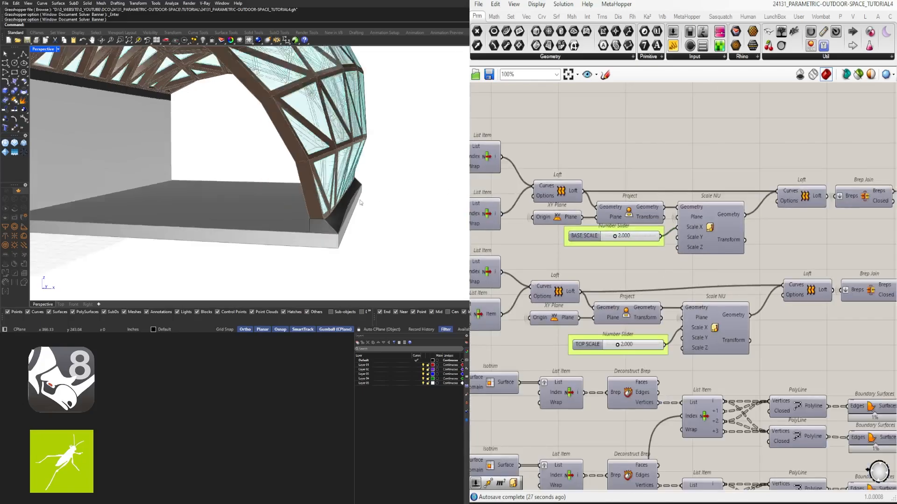
right_click_drag(360, 203, 318, 226)
scroll(800, 366, "down", 3)
right_click_drag(799, 366, 876, 279)
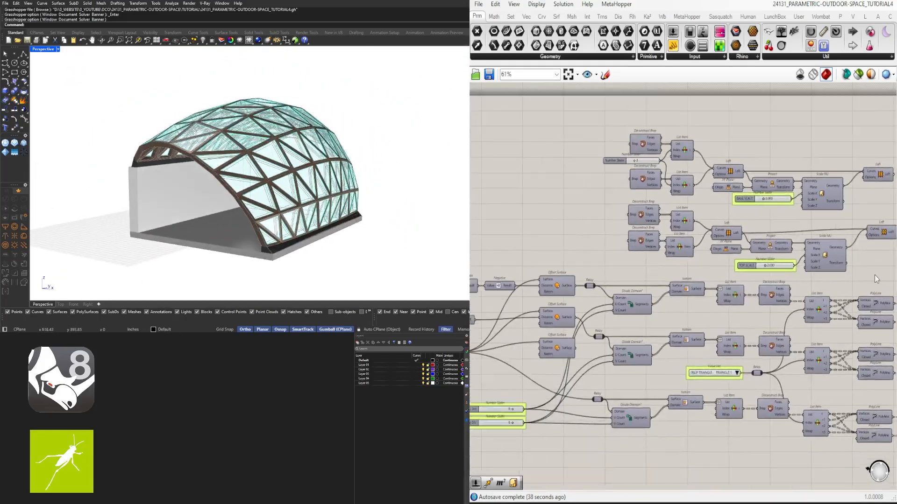
- Raise the maximum limit of the OVERHANG slider
right_click_drag(521, 373, 784, 309)
scroll(785, 308, "up", 3)
right_click_drag(576, 312, 720, 320)
scroll(720, 320, "down", 2)
right_click_drag(481, 331, 891, 294)
scroll(768, 349, "up", 5)
double_click(763, 347)
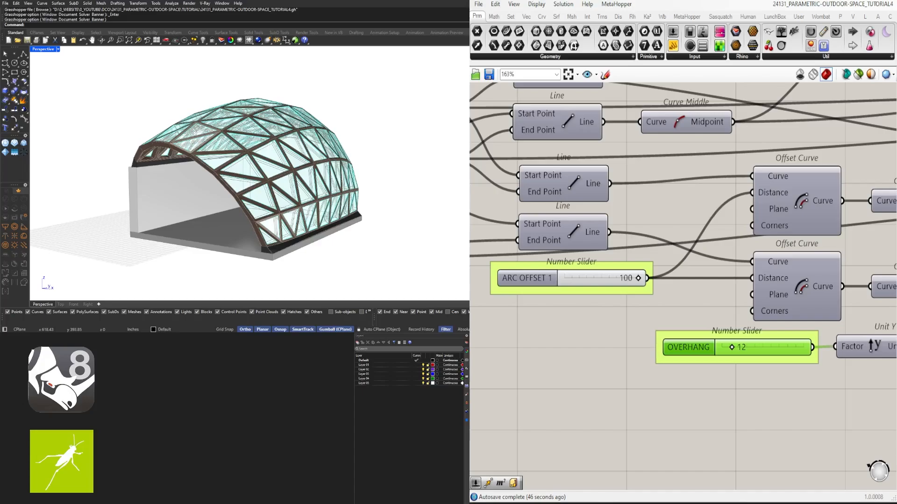
scroll(777, 330, "up", 2)
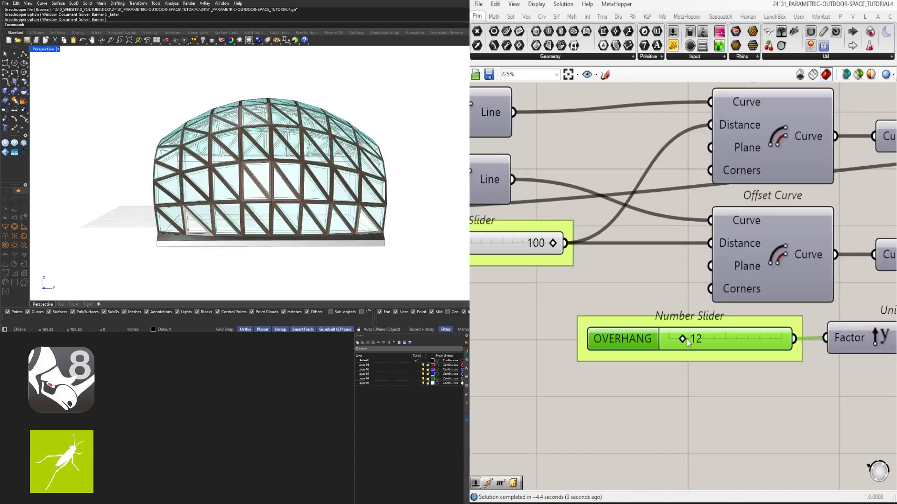
double_click(626, 338)
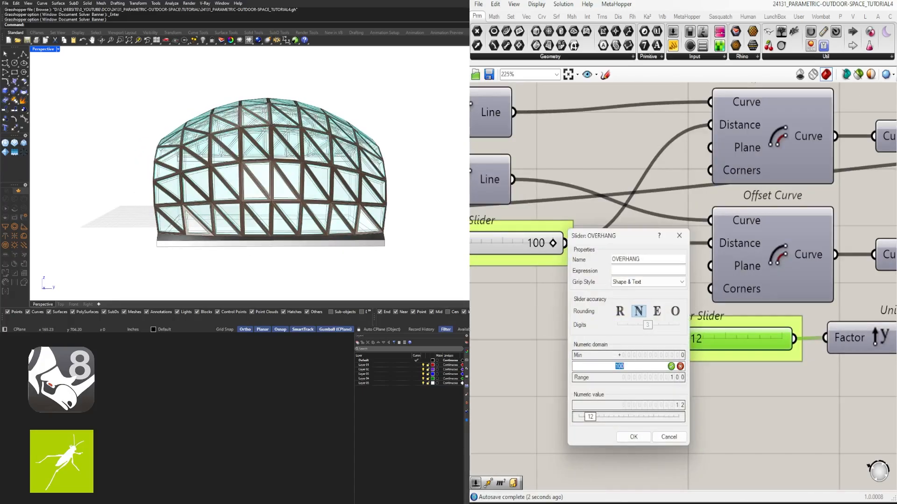
left_click(633, 437)
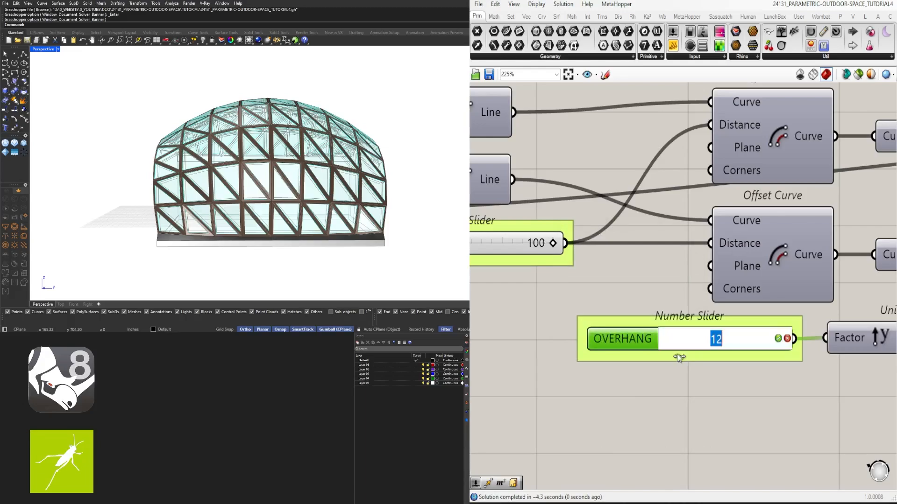
- Try an OVERHANG value of 120 and view its effect on the dome
type("120")
key("Return")
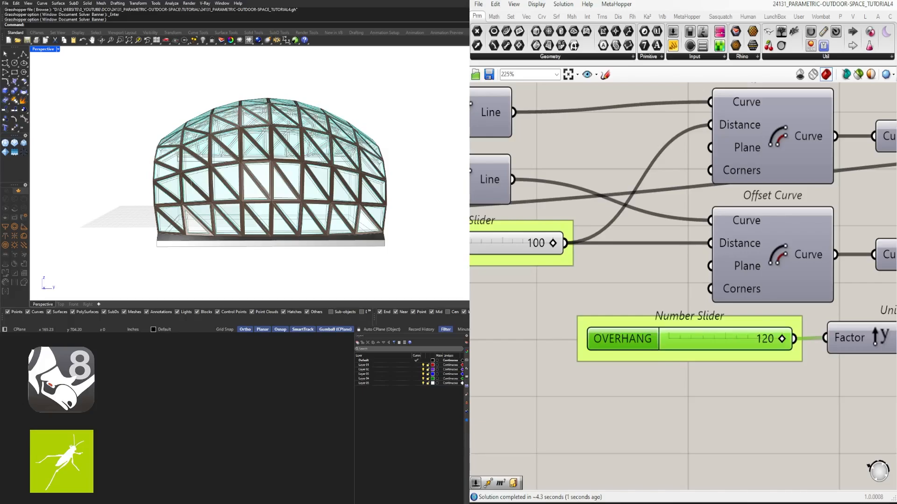
right_click_drag(184, 186, 234, 187)
- Set the OVERHANG slider to 60
double_click(778, 340)
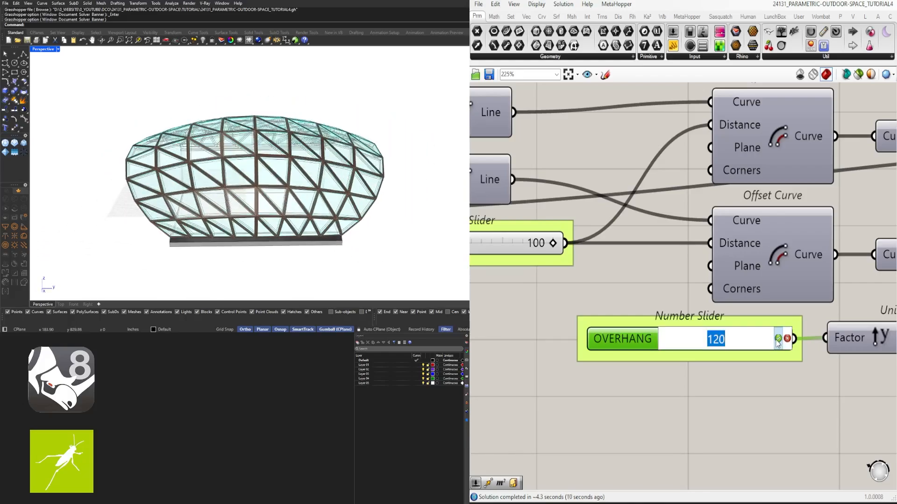
type("60")
key("Return")
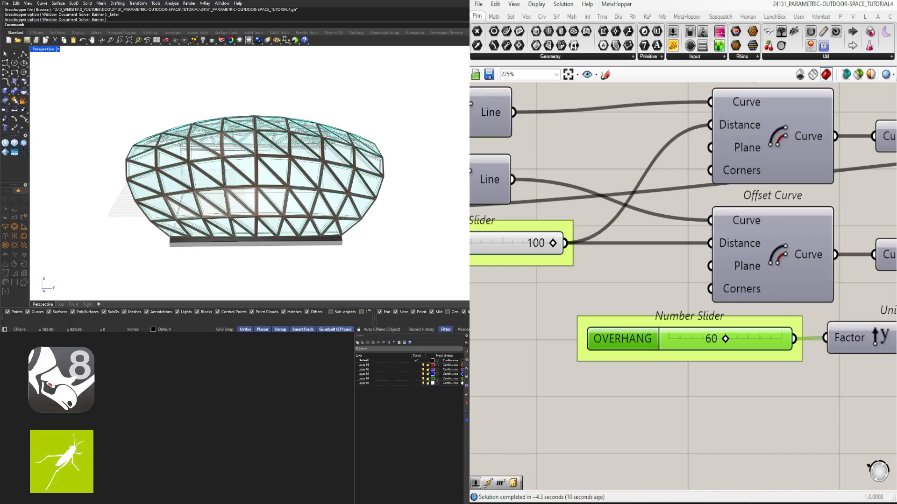
- Rename the ARC OFFSET slider that feeds the single upper Offset Curve as ARC 2 OFFSET
scroll(679, 236, "down", 3)
right_click_drag(547, 254, 679, 262)
scroll(679, 263, "down", 2)
right_click_drag(883, 99, 653, 197)
scroll(598, 195, "up", 2)
right_click(599, 186)
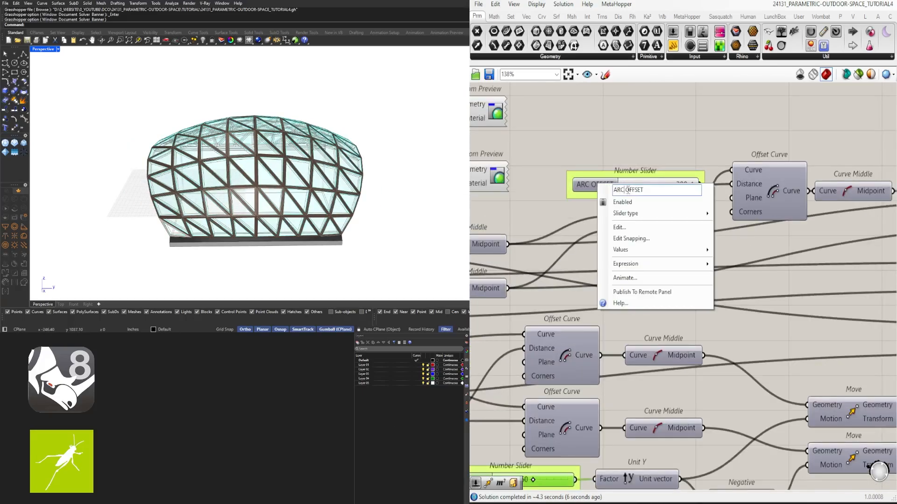
left_click(643, 169)
scroll(673, 183, "up", 3)
- Raise the ARC 2 OFFSET slider's maximum limit and set its value to 240
double_click(573, 185)
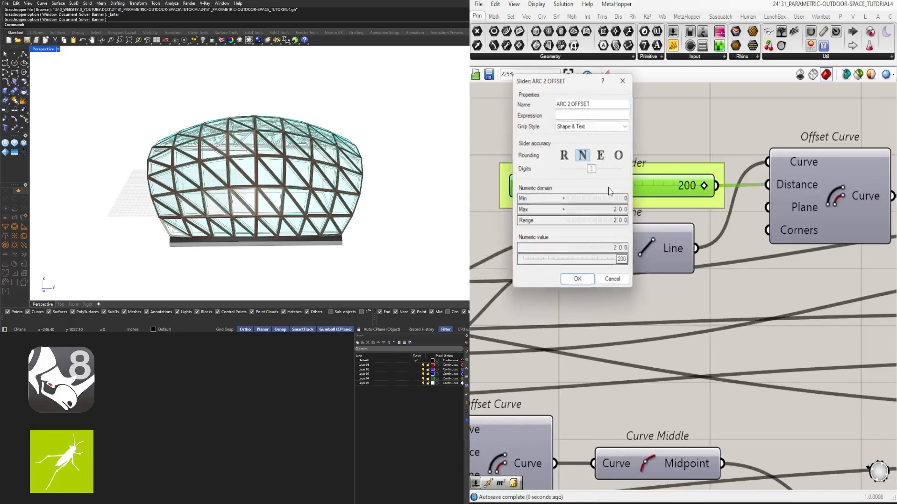
double_click(612, 209)
left_click(580, 280)
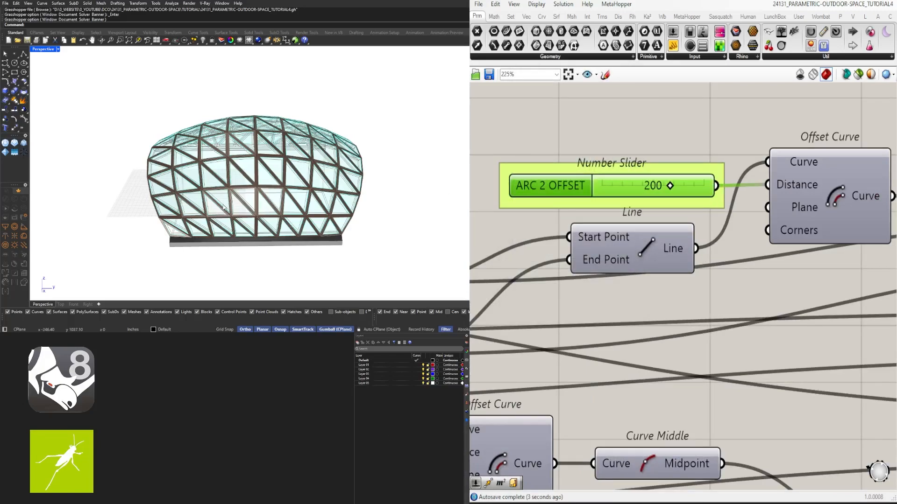
right_click_drag(223, 208, 337, 217)
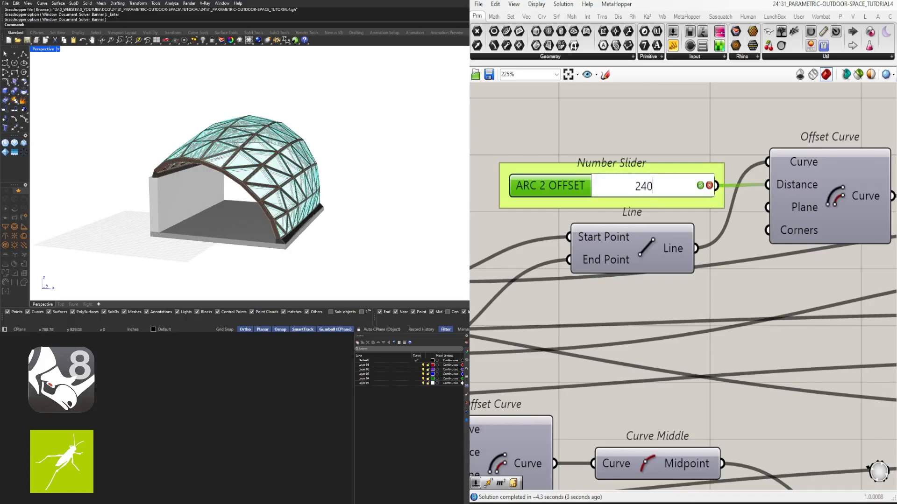
key("Return")
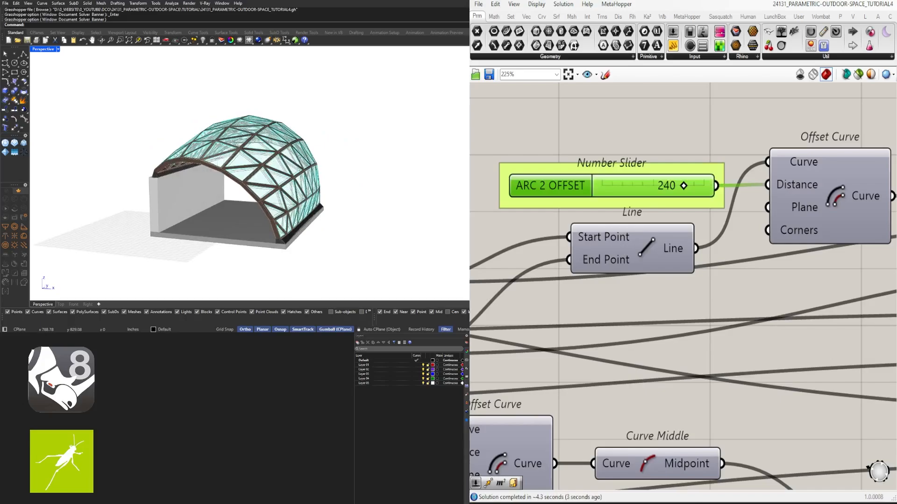
- Examine the dome's shape and base connections from several angles, close up and from farther away
right_click_drag(358, 140, 368, 205)
scroll(306, 147, "up", 4)
scroll(147, 144, "up", 5)
scroll(215, 193, "down", 5)
scroll(193, 200, "up", 5)
scroll(193, 200, "down", 4)
scroll(395, 200, "down", 3)
scroll(395, 201, "up", 4)
scroll(394, 215, "down", 5)
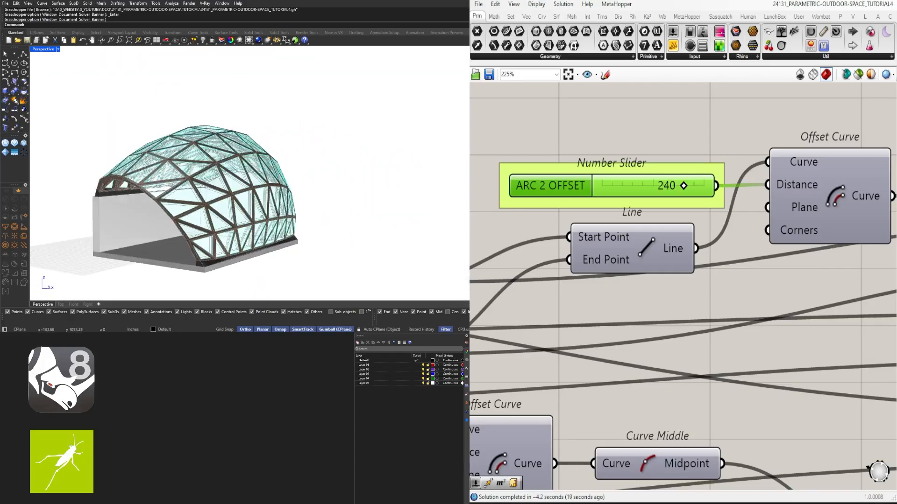
mouse_move(261, 216)
right_mouse_down()
mouse_move(374, 210)
mouse_move(276, 214)
right_mouse_up()
- Group each of the two extrusion colour swatches with its Custom Preview and shift both groups slightly away from the Geometry components
scroll(662, 161, "down", 10)
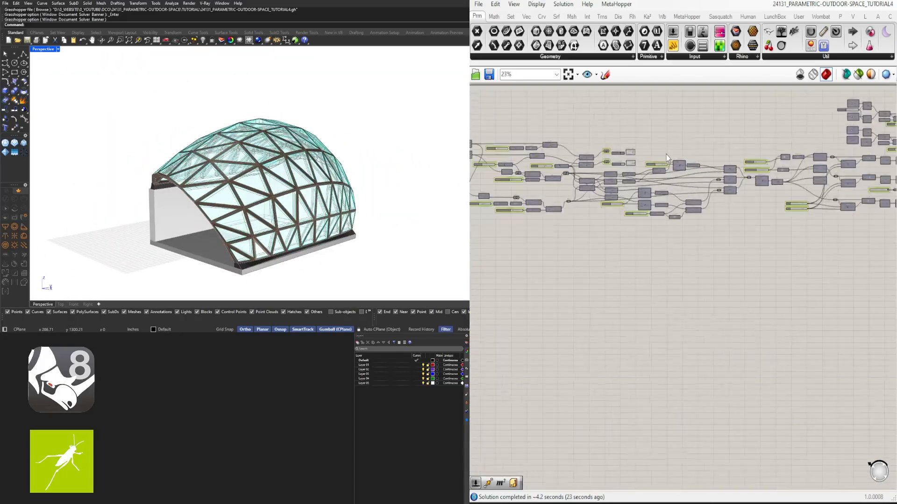
scroll(666, 155, "up", 6)
key("ctrl+g")
left_click_drag(644, 221, 607, 192)
key("ctrl+g")
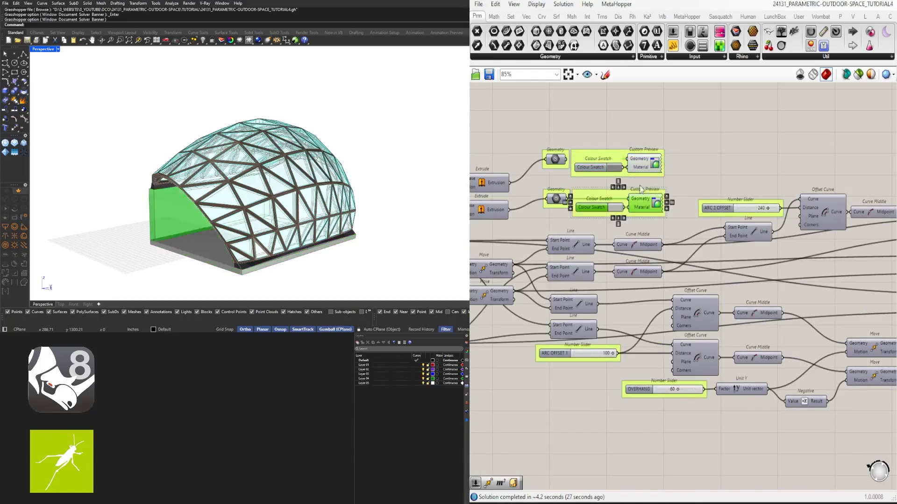
left_click_drag(668, 208, 583, 141)
left_click_drag(602, 154, 614, 153)
left_click(623, 133)
- Recolour both extrusion preview groups translucent white, with saturation 0 and reduced alpha
right_click(612, 154)
mouse_move(643, 264)
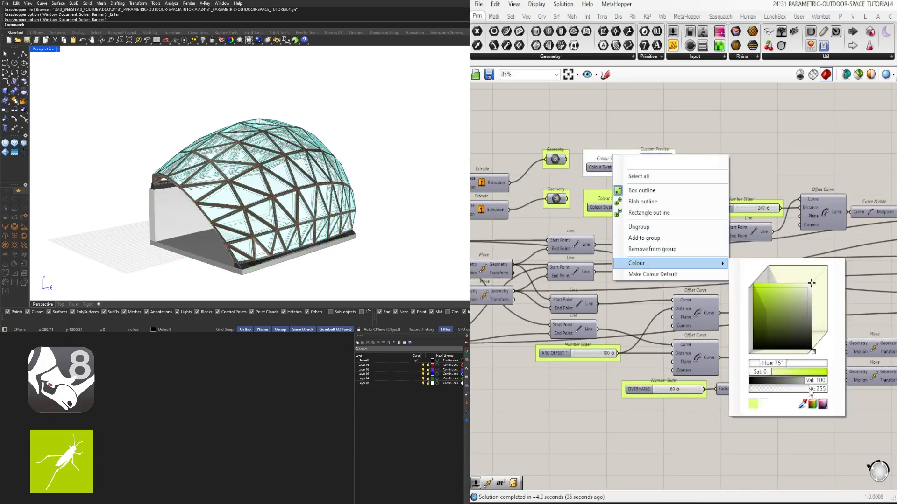
left_click(815, 390)
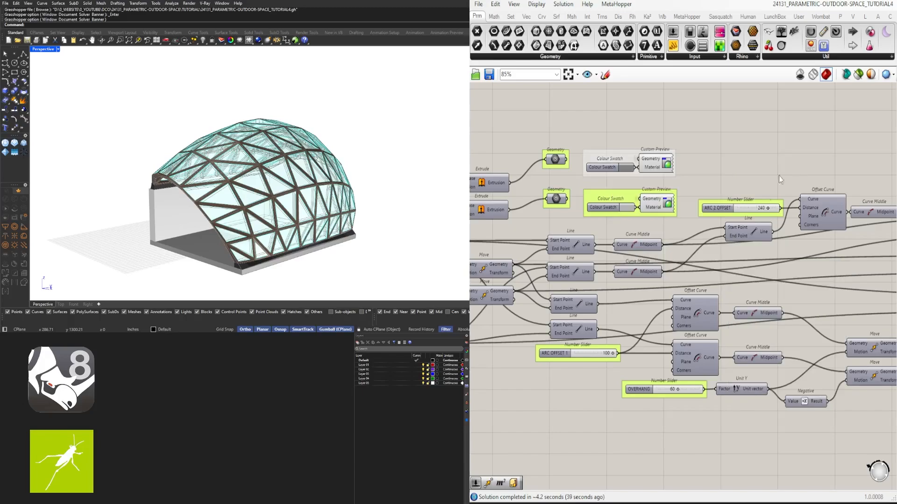
right_click(590, 195)
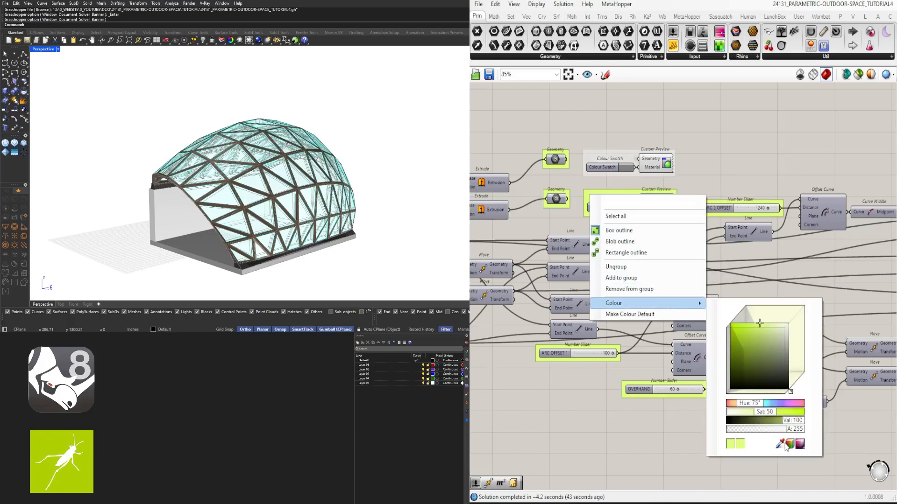
mouse_move(633, 307)
left_click(771, 349)
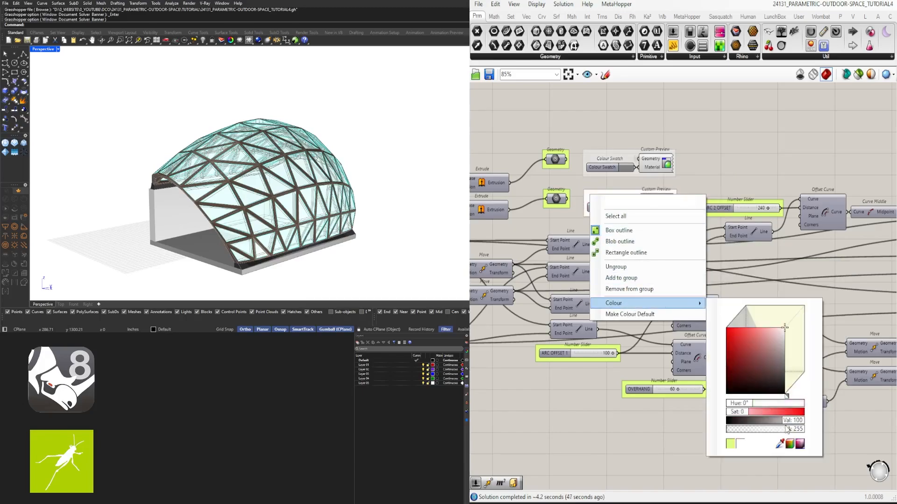
key("Return")
left_click(755, 161)
- Group the base connections' colour swatch and Custom Preview, and colour the group white with saturation 0 and alpha 100
scroll(755, 161, "down", 5)
right_click_drag(832, 178, 752, 212)
scroll(752, 212, "up", 5)
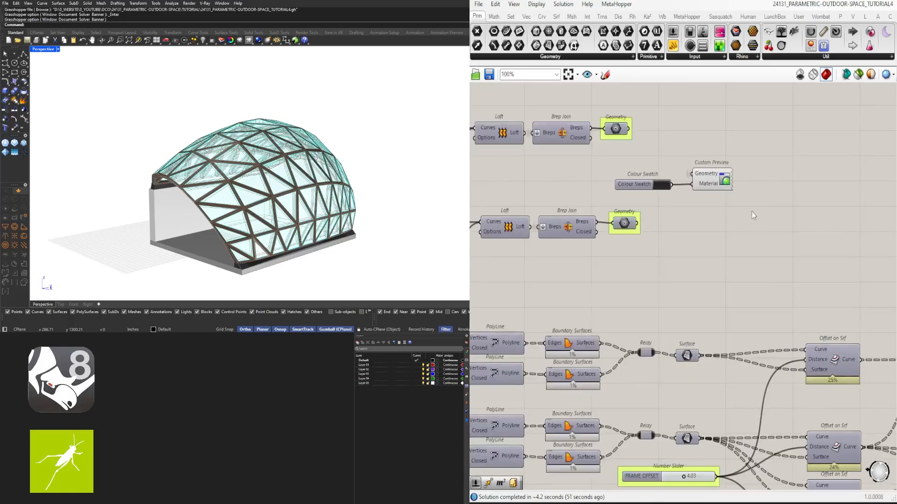
left_click_drag(752, 212, 653, 177)
right_click(694, 188)
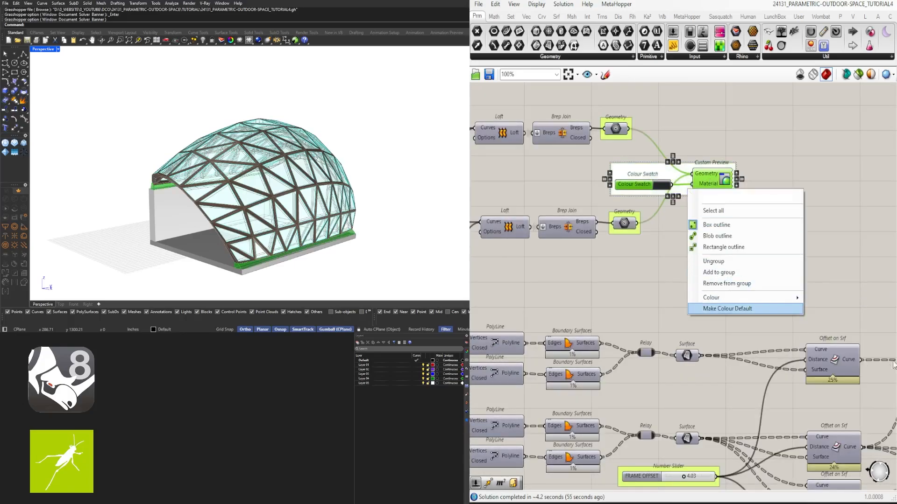
mouse_move(740, 301)
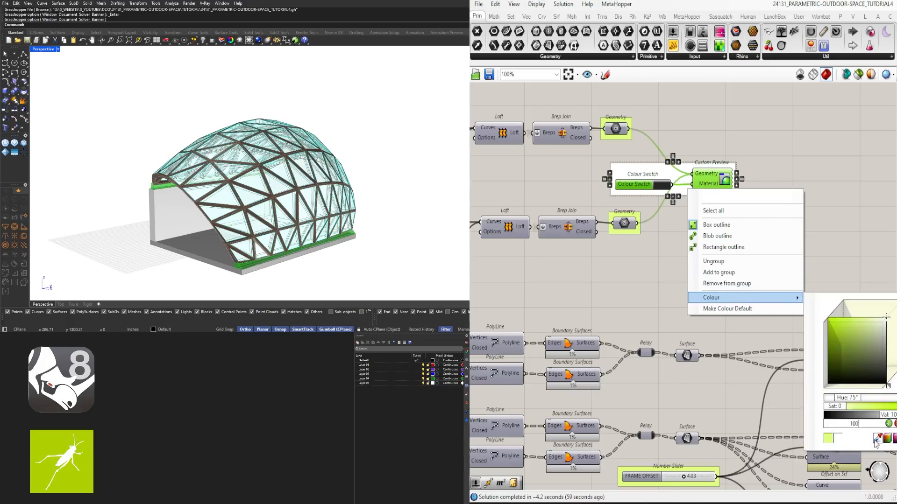
key("Return")
left_click(778, 169)
- Recolour the group holding the glass colour swatch and Custom Preview translucent white
scroll(777, 169, "down", 5)
right_click_drag(705, 206, 579, 241)
scroll(579, 240, "up", 3)
left_click(652, 196)
scroll(654, 197, "up", 2)
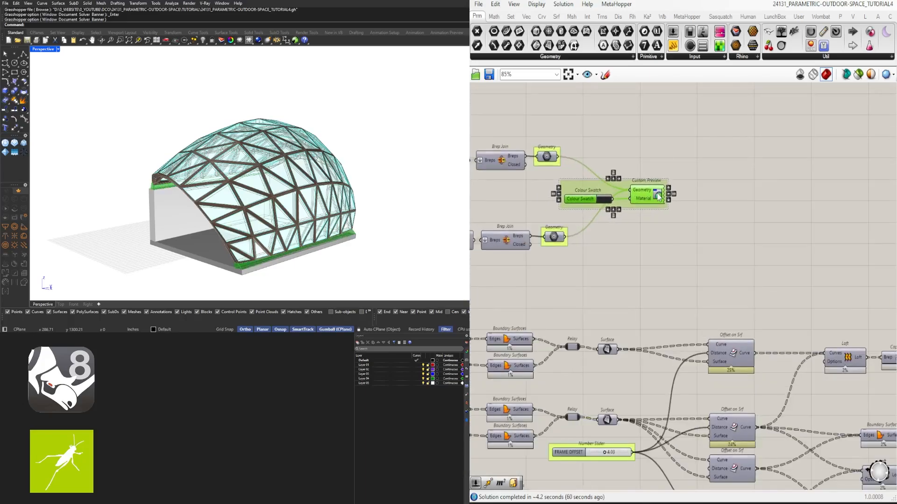
scroll(656, 229, "down", 3)
scroll(653, 262, "up", 5)
right_click(724, 178)
mouse_move(748, 287)
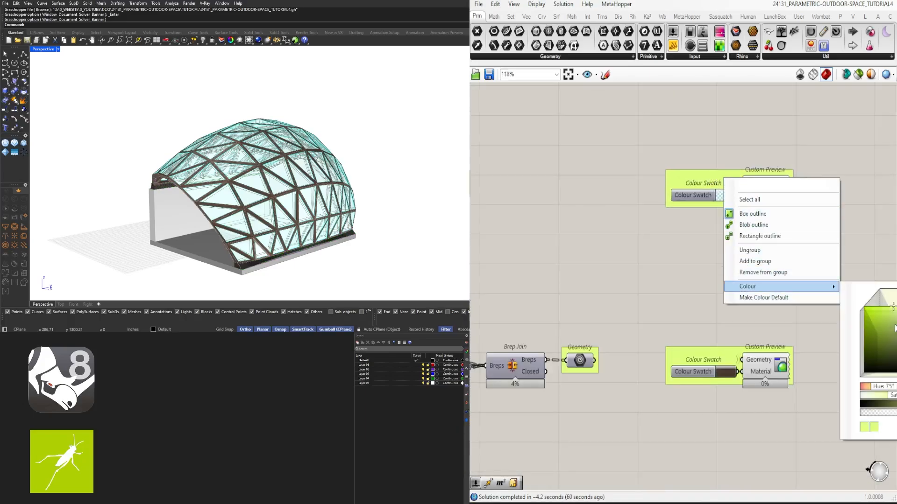
key("Return")
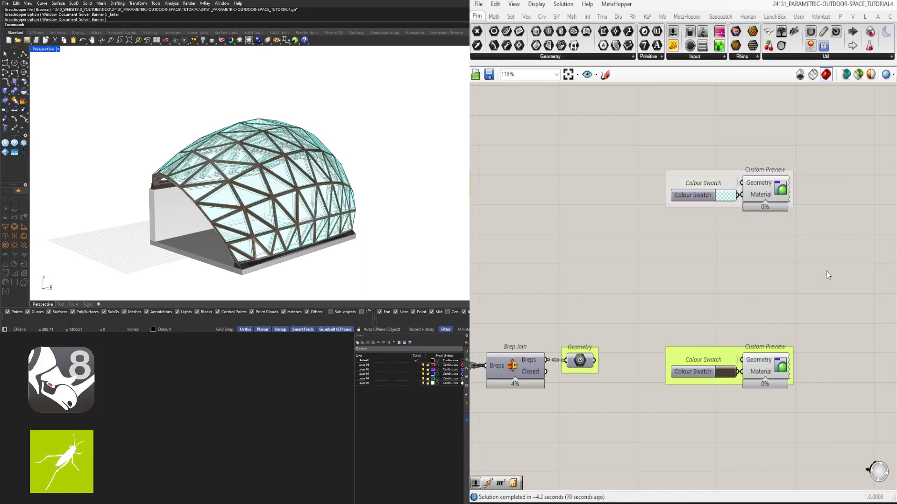
- Recolour the frame's dark swatch and Custom Preview group translucent white with alpha 100
right_click(686, 355)
mouse_move(743, 463)
type("1")
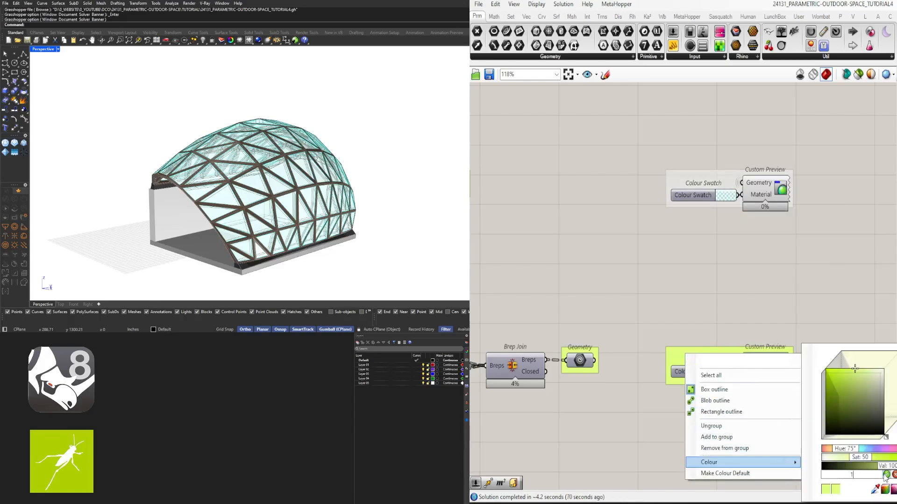
type("00")
key("Return")
left_click(816, 270)
- Reposition the glass and frame chains' Loft, Boundary Surfaces, Cap Holes, Brep Join and Geometry components into a tidier layout
scroll(812, 270, "down", 5)
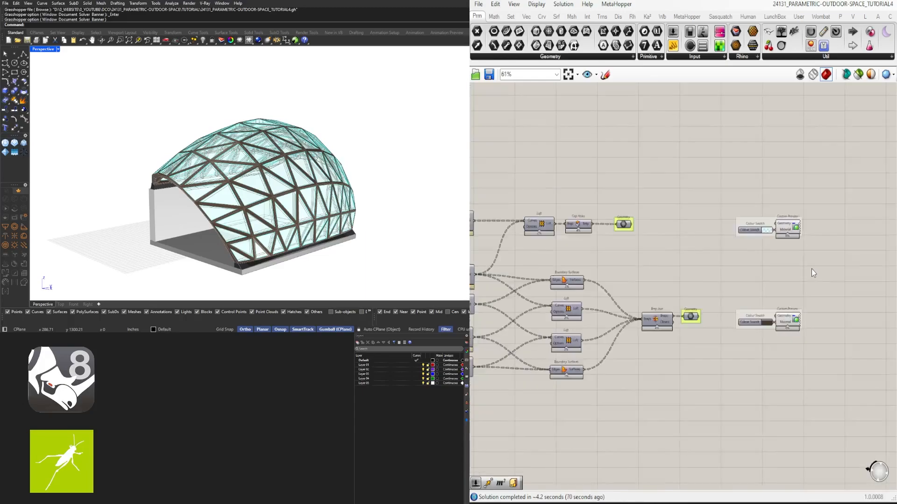
scroll(747, 251, "up", 1)
scroll(588, 238, "up", 3)
left_click_drag(702, 246, 629, 240)
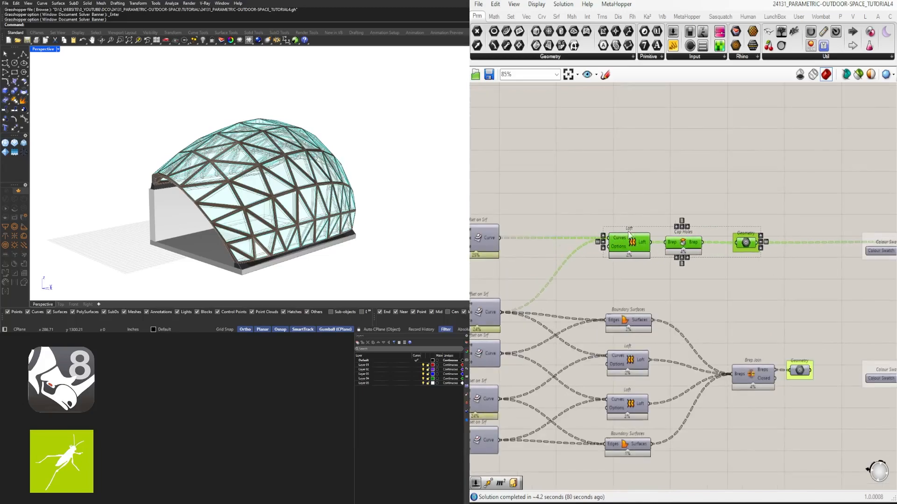
scroll(717, 349, "down", 4)
left_click_drag(758, 428, 660, 241)
scroll(669, 302, "up", 3)
left_click_drag(670, 347, 619, 344)
left_click_drag(780, 441, 703, 377)
left_click_drag(716, 398, 685, 399)
left_click_drag(742, 325, 649, 260)
- Align the glass and frame Geometry components with each other, and Cap Holes with Brep Join
left_click_drag(708, 234, 797, 409)
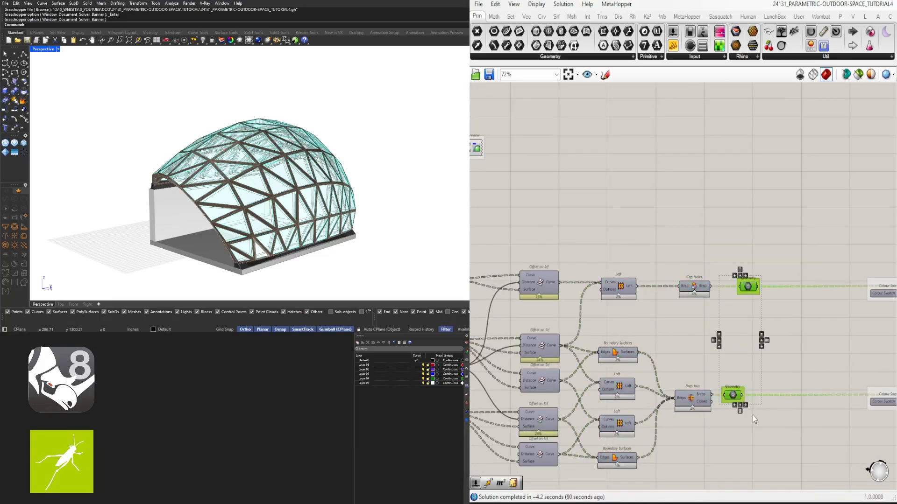
left_click(746, 407)
left_click(792, 434)
left_click_drag(709, 237, 687, 416)
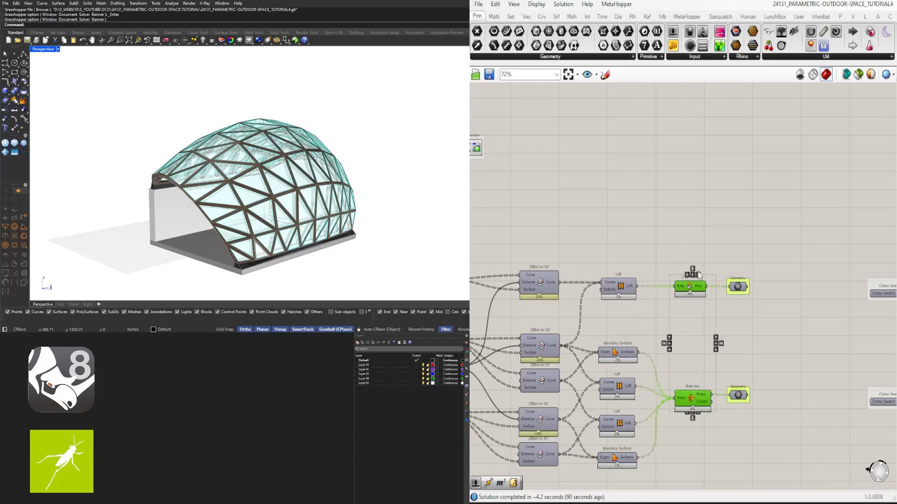
- Set the wire display to Hidden on the Curve input of the End Points component beside the STRUCTURE OFFSET slider
scroll(704, 254, "down", 5)
right_click_drag(603, 304, 703, 314)
right_click_drag(620, 320, 893, 322)
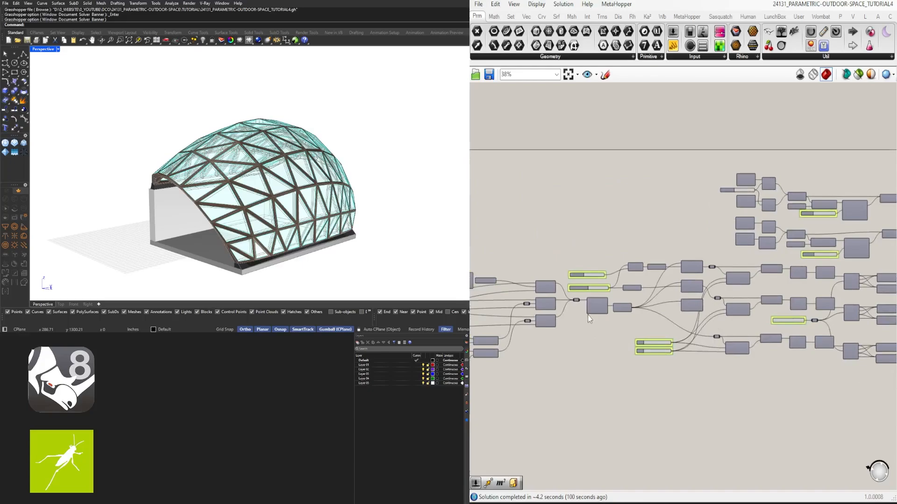
right_click_drag(532, 311, 817, 315)
right_click_drag(646, 309, 849, 303)
scroll(626, 323, "up", 8)
right_click(637, 346)
mouse_move(742, 329)
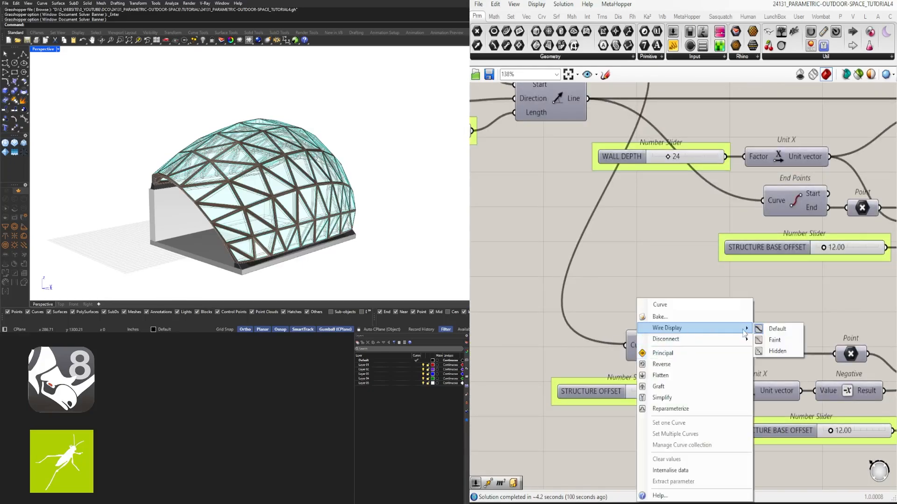
left_click(773, 351)
- Set the wire display to Hidden on the upper End Points component's Curve input
scroll(785, 321, "down", 2)
right_click_drag(786, 322, 650, 365)
scroll(646, 304, "up", 1)
right_click(640, 269)
mouse_move(701, 299)
left_click(779, 321)
- Align the four Line components below the extrusions into one column
scroll(831, 367, "down", 4)
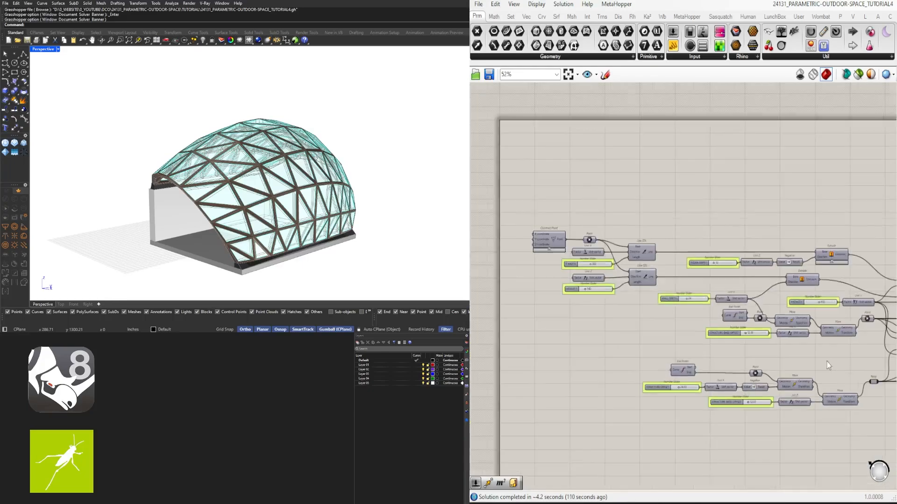
right_click_drag(831, 367, 537, 348)
scroll(600, 322, "up", 3)
right_click_drag(703, 348, 639, 339)
right_click_drag(578, 360, 587, 341)
scroll(638, 369, "up", 3)
scroll(648, 361, "down", 3)
left_click(712, 352)
left_click(716, 375, "shift")
left_click(720, 303, "shift")
left_click(707, 281, "shift")
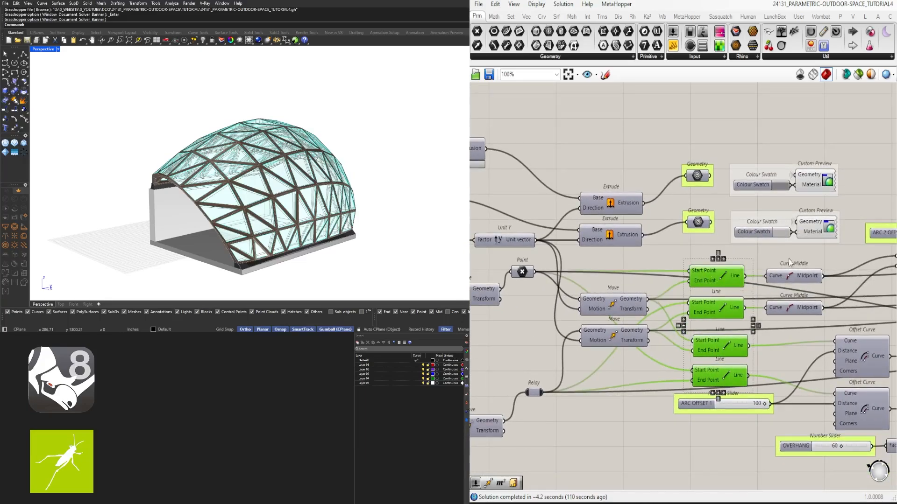
left_click(755, 326)
- Set the wire display to Hidden on the lowest Arc 3Pt component's Point A input
right_click_drag(775, 325, 578, 335)
right_click(782, 332)
left_click(896, 350)
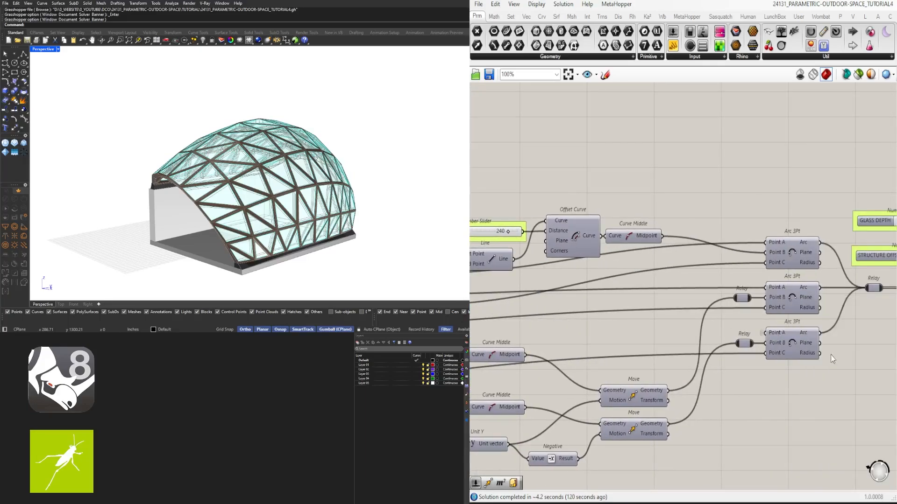
- Set the wire display to Hidden on the Point C and Point A inputs of the upper Arc 3Pt component
right_click_drag(830, 355, 777, 360)
right_click(719, 271)
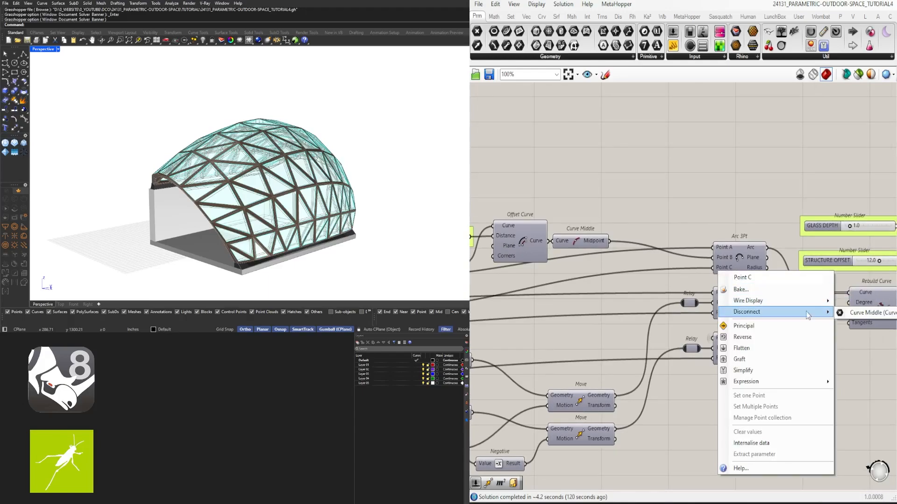
left_click(875, 324)
right_click_drag(720, 249, 740, 240)
right_click(746, 240)
mouse_move(787, 267)
left_click(880, 291)
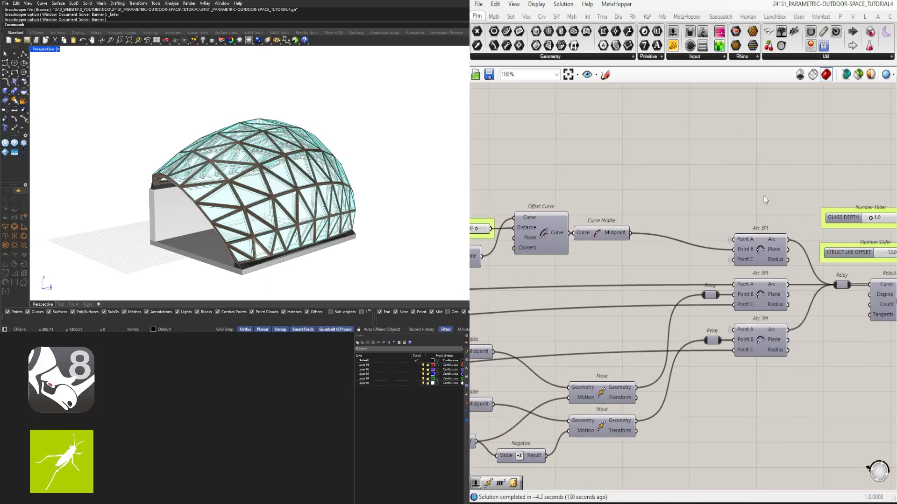
- Set the wire display to Hidden on the lowest Arc 3Pt component's Point C input
scroll(758, 289, "down", 3)
scroll(682, 330, "up", 3)
left_click_drag(666, 354, 665, 317)
left_click(730, 349)
right_click(809, 317)
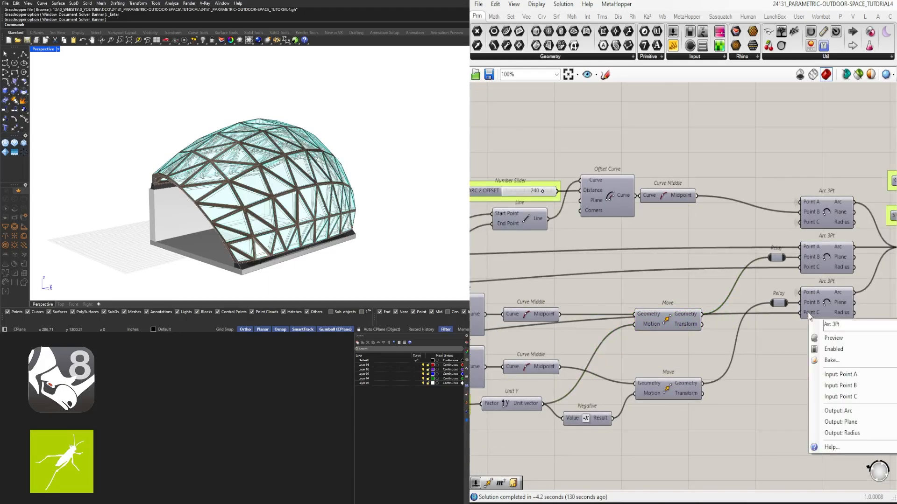
right_click(809, 313)
left_click(896, 353)
- Set the wire display to Hidden on the middle Arc 3Pt component's Point C input
scroll(817, 351, "down", 1)
scroll(807, 275, "up", 2)
right_click(813, 285)
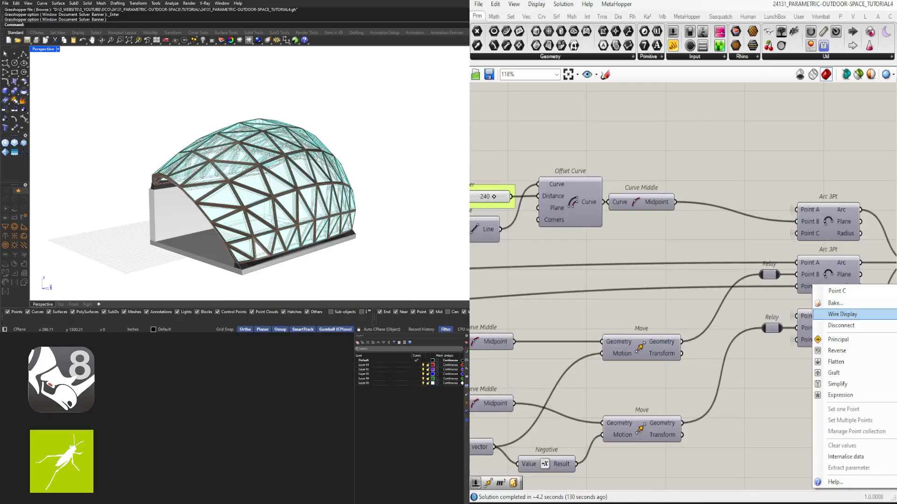
left_click(896, 338)
- Move the upper Arc 3Pt component level with the Curve Middle component that feeds it
right_click_drag(766, 404, 637, 413)
scroll(637, 413, "down", 2)
left_click_drag(675, 281, 677, 267)
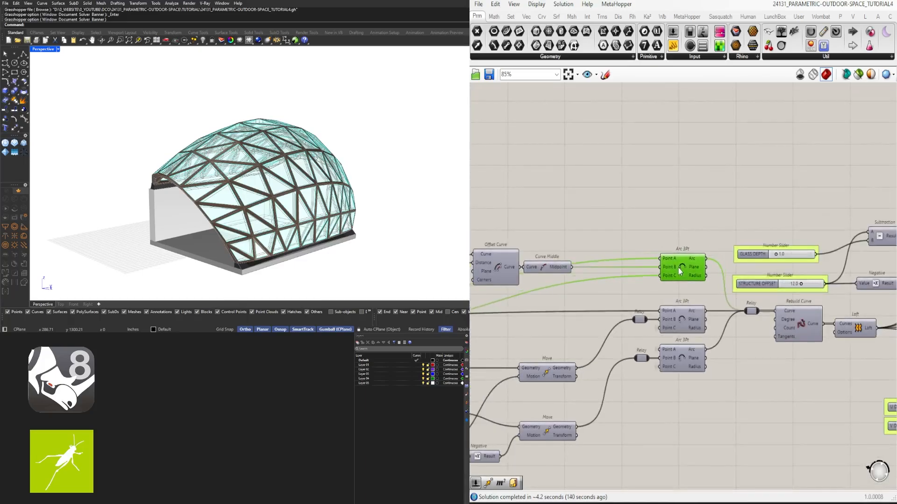
left_click(693, 226)
- Place the Negative component in line with Unit Y and the two Move components in line with their Curve Middle components
scroll(763, 247, "down", 3)
scroll(659, 339, "up", 3)
right_click_drag(659, 339, 742, 306)
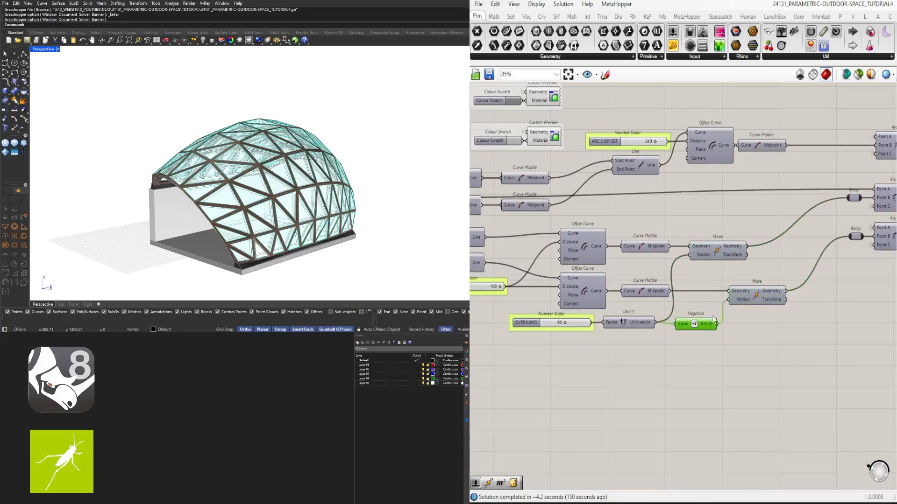
scroll(766, 313, "up", 1)
left_click(744, 281)
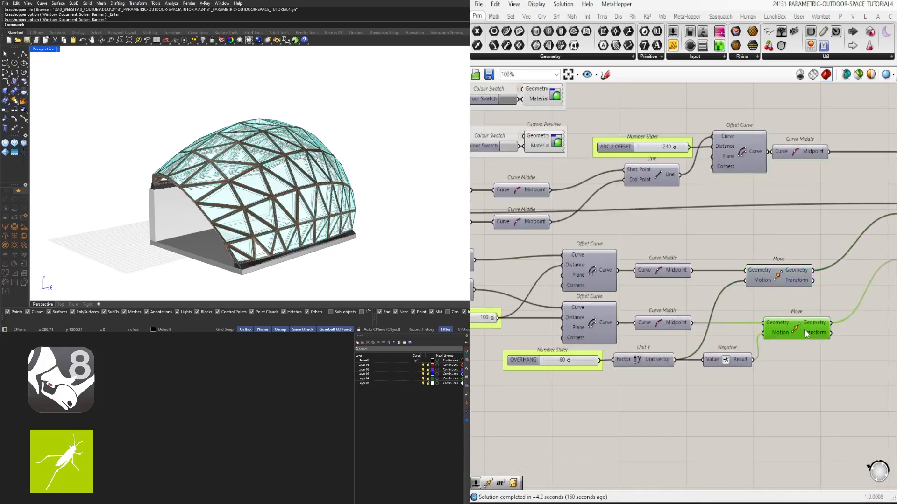
left_click_drag(806, 334, 810, 333)
left_click_drag(783, 281, 801, 281)
- Set the wire display to Hidden on the middle Arc 3Pt component's Point A input
scroll(785, 280, "down", 2)
right_click_drag(785, 279, 654, 315)
scroll(791, 270, "up", 2)
left_click_drag(793, 341, 754, 278)
right_click(748, 279)
mouse_move(815, 310)
left_click(889, 332)
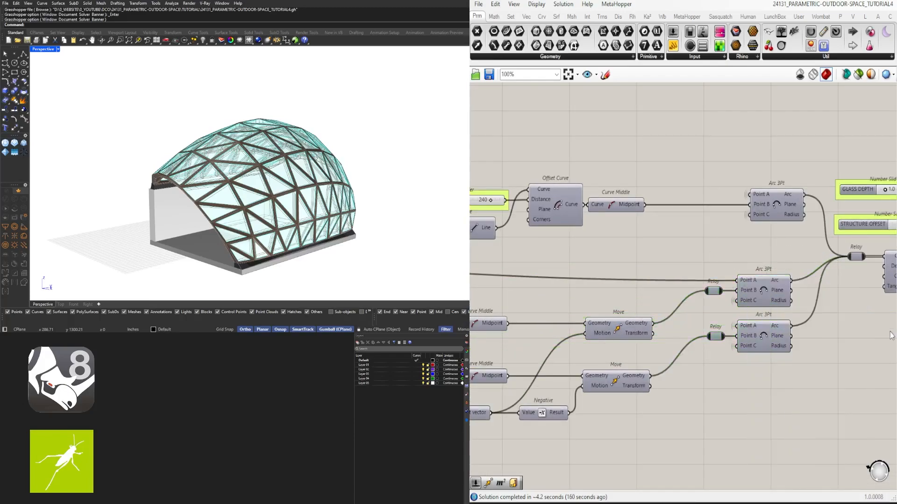
right_click(753, 277)
right_click(746, 279)
left_click(883, 332)
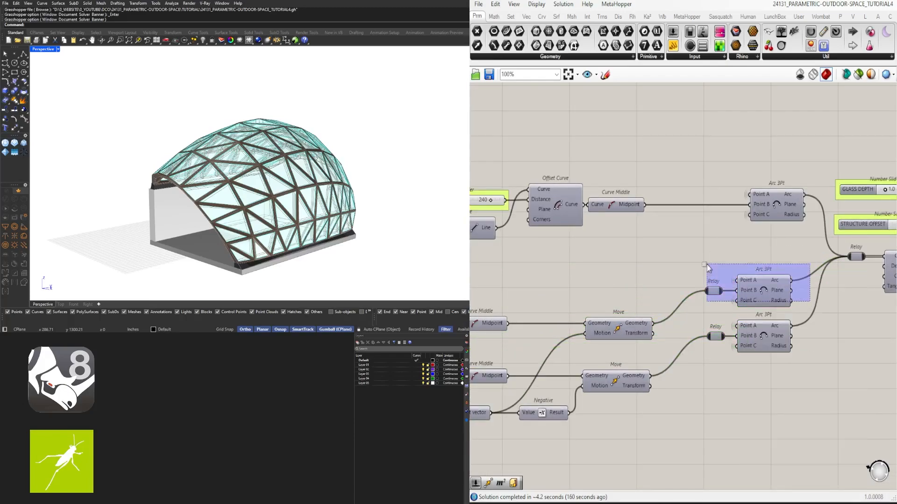
- Move the two lower Arc 3Pt components and their Relays beside the Move rows and align each pair in a column
left_click_drag(706, 265, 704, 263)
left_click_drag(769, 285, 733, 378)
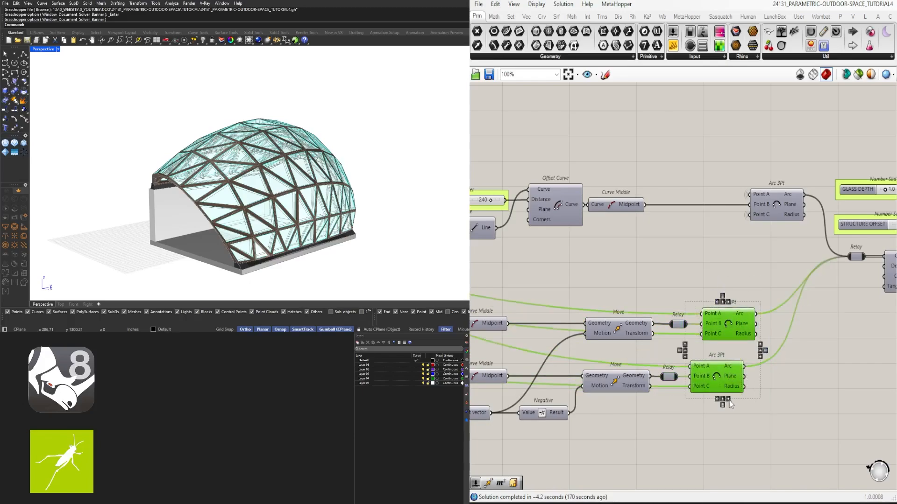
left_click(729, 400)
left_click_drag(654, 293, 682, 402)
left_click(680, 389)
- Bring the upper Arc 3Pt component close to its Curve Middle and shift the ARC 2 OFFSET row toward the lower arc rows
scroll(724, 401, "down", 4)
scroll(722, 307, "up", 3)
left_click(758, 296)
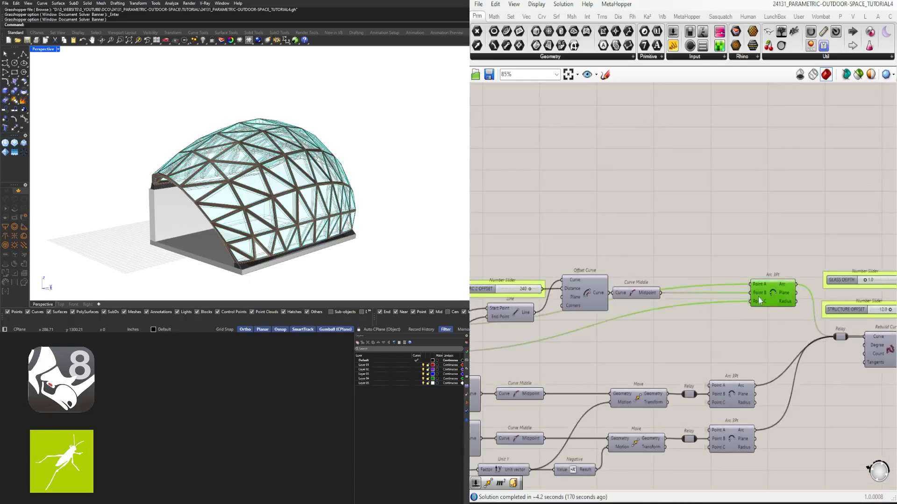
scroll(686, 303, "down", 5)
left_click_drag(820, 348, 609, 250)
scroll(653, 316, "up", 4)
left_click_drag(651, 333, 623, 364)
left_click(673, 255)
right_click_drag(654, 313, 836, 315)
- Move the ARC 2 OFFSET row down close above the lower arc rows, with its slider below the Line component
scroll(831, 316, "down", 4)
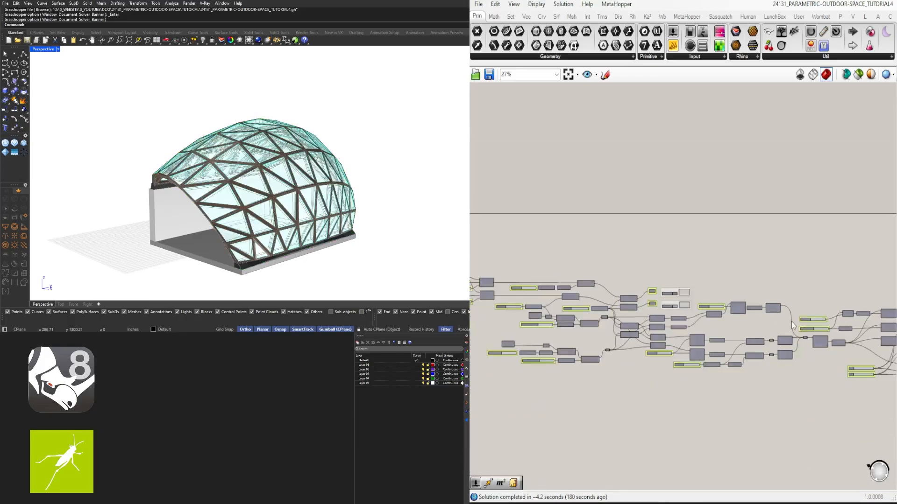
scroll(768, 322, "up", 4)
left_click_drag(825, 323, 629, 260)
scroll(651, 320, "up", 3)
left_click_drag(646, 298, 618, 322)
left_click(679, 250)
right_click_drag(874, 325, 770, 307)
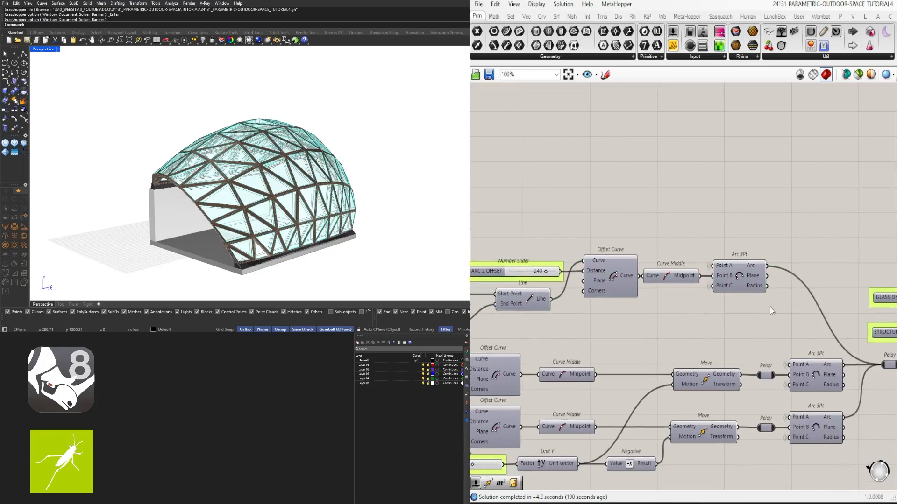
scroll(768, 309, "down", 1)
left_click_drag(760, 317, 575, 244)
left_click_drag(616, 280, 626, 329)
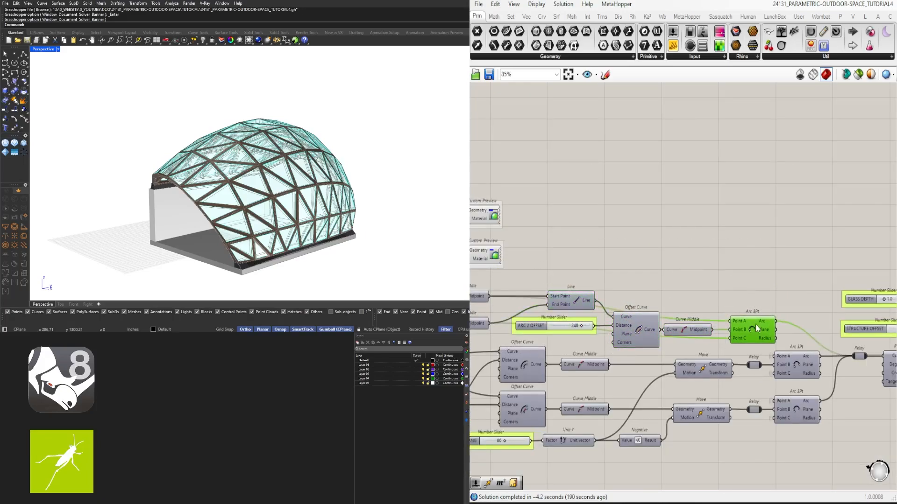
scroll(673, 327, "down", 5)
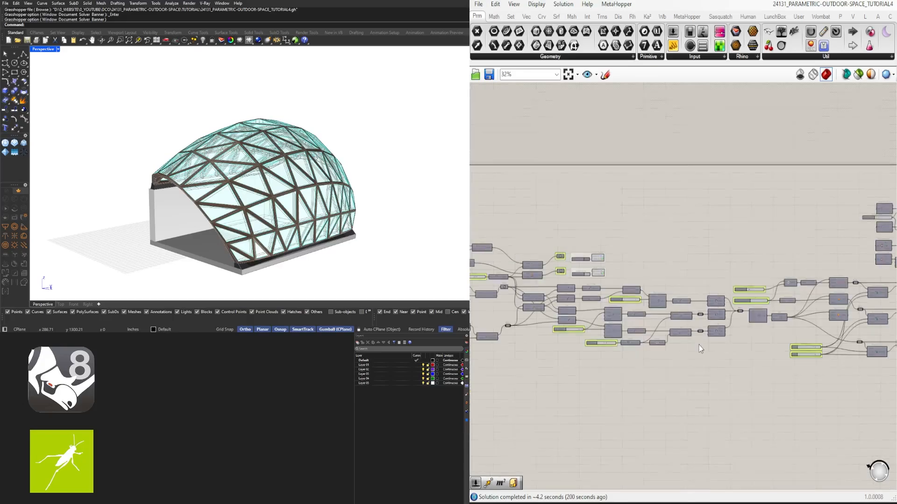
- Set the wire display to Hidden on the Start Point input of the second Line component below the extrusions
right_click_drag(699, 346, 794, 343)
scroll(664, 333, "up", 6)
right_click_drag(648, 257, 688, 305)
right_click(692, 271)
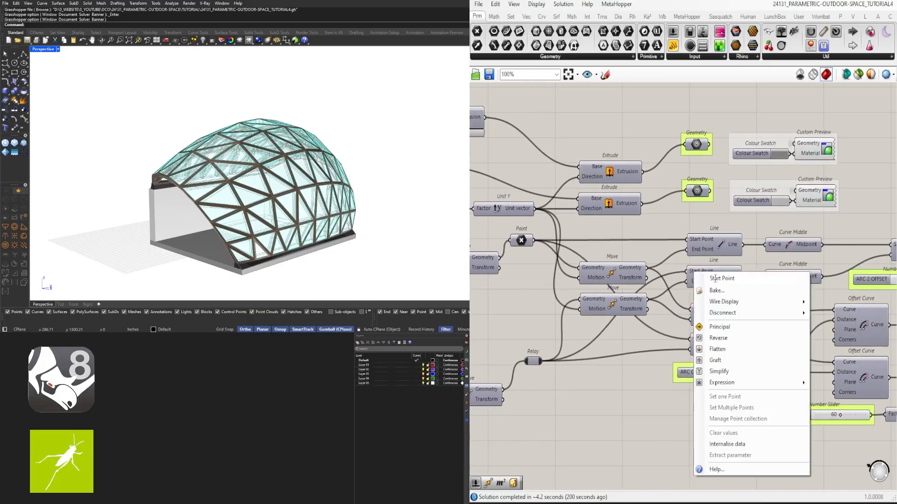
left_click(832, 329)
- Align the left edges of the four Line components below the extrusions
left_click_drag(671, 224, 750, 358)
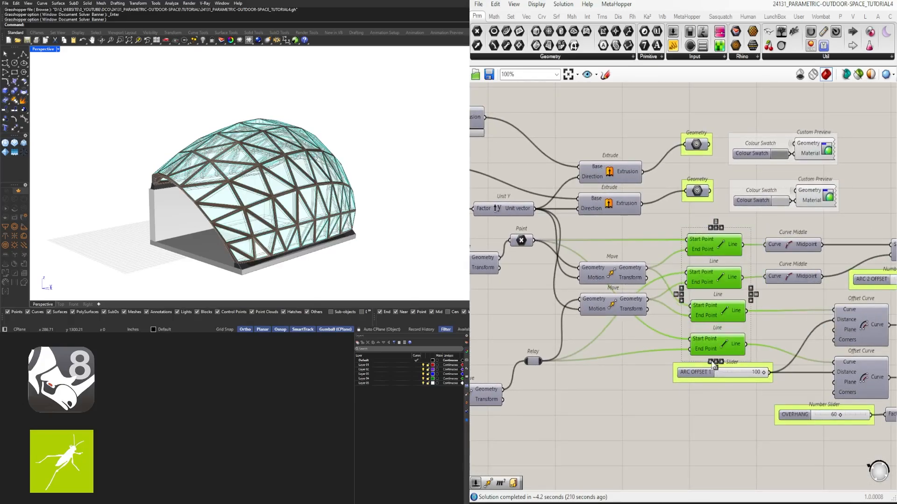
left_click(711, 361)
left_click(760, 337)
- Set the wire display to Hidden on the lowest Line component's Start Point input
right_click(693, 340)
mouse_move(747, 328)
left_click(834, 351)
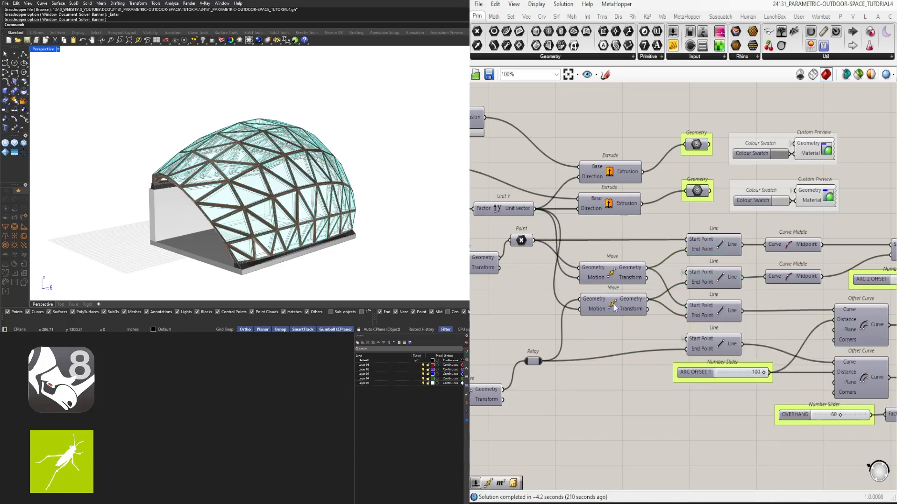
- Move the lower STRUCTURE OFFSET chain, from End Points to its Relay, up closer to the upper STRUCTURE BASE OFFSET row
right_click_drag(533, 366, 851, 331)
scroll(748, 346, "down", 2)
left_click_drag(805, 355, 636, 300)
scroll(824, 351, "up", 2)
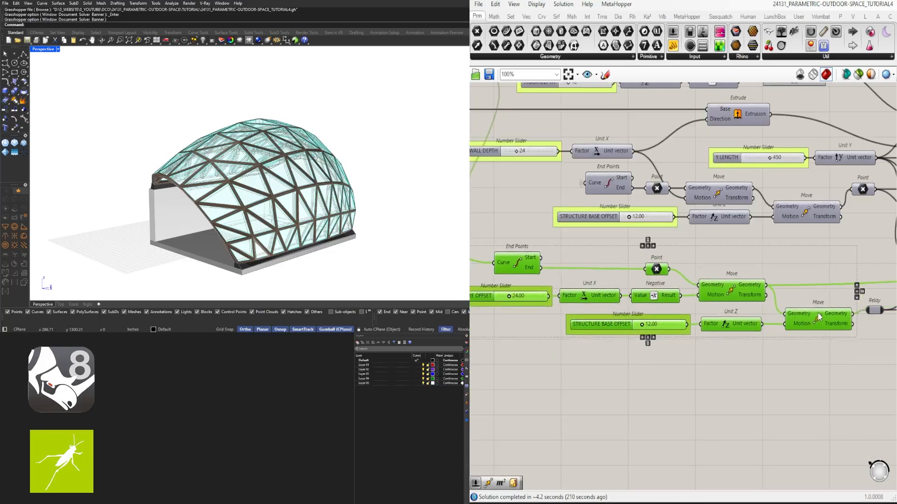
left_click_drag(818, 315, 822, 310)
scroll(870, 338, "down", 2)
right_click_drag(882, 341, 840, 327)
left_click_drag(840, 327, 575, 256)
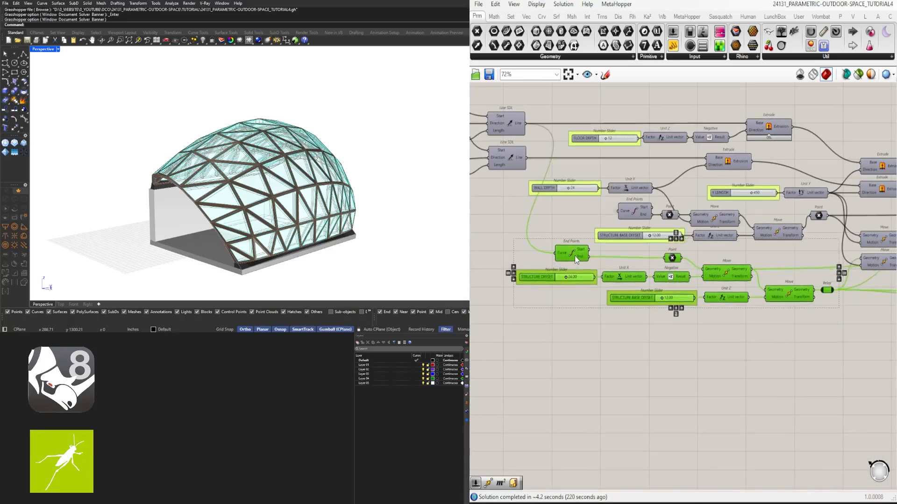
left_click(834, 359)
- Move the lowest Line component up nearly level with the Relay that feeds its End Point
right_click_drag(836, 359, 636, 353)
scroll(811, 332, "up", 2)
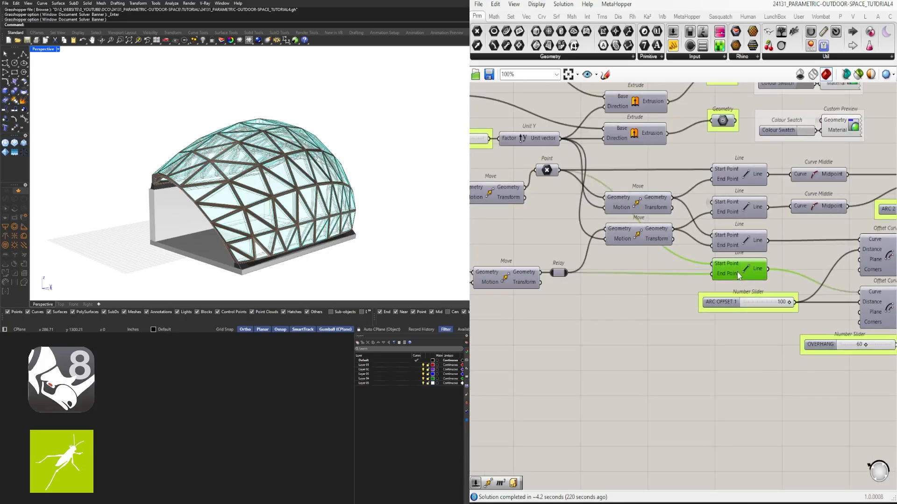
scroll(759, 361, "down", 10)
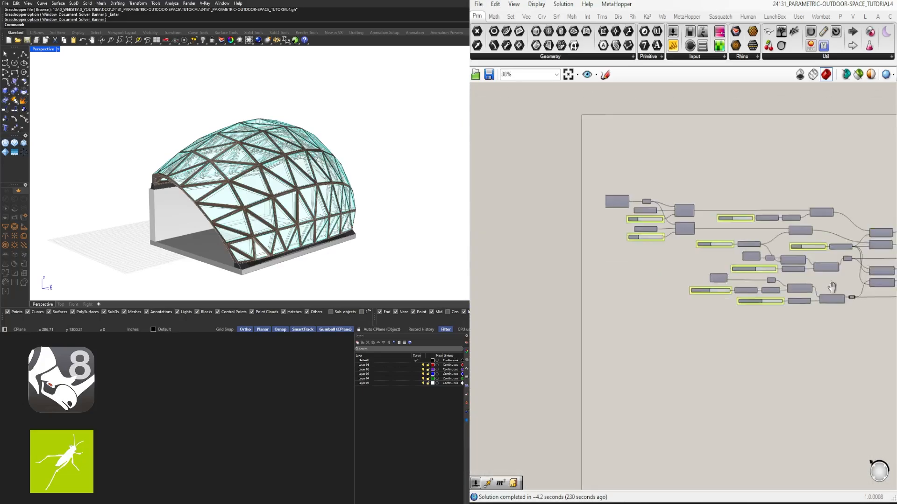
- Review the tidied definition along its length and fit the whole graph in the canvas view
left_click_drag(877, 295, 489, 184)
scroll(597, 231, "up", 7)
right_click_drag(494, 220, 589, 209)
left_click(771, 214)
scroll(771, 215, "down", 5)
right_click_drag(771, 215, 596, 192)
scroll(596, 192, "down", 3)
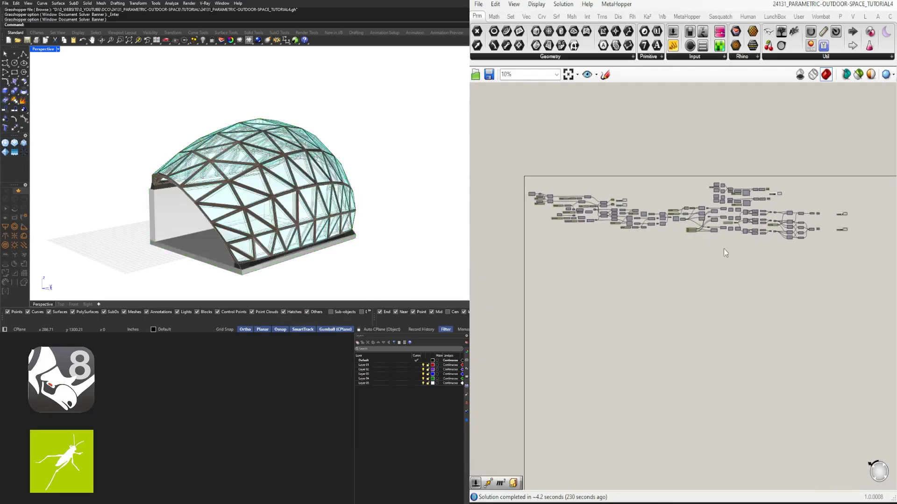
left_click(569, 76)
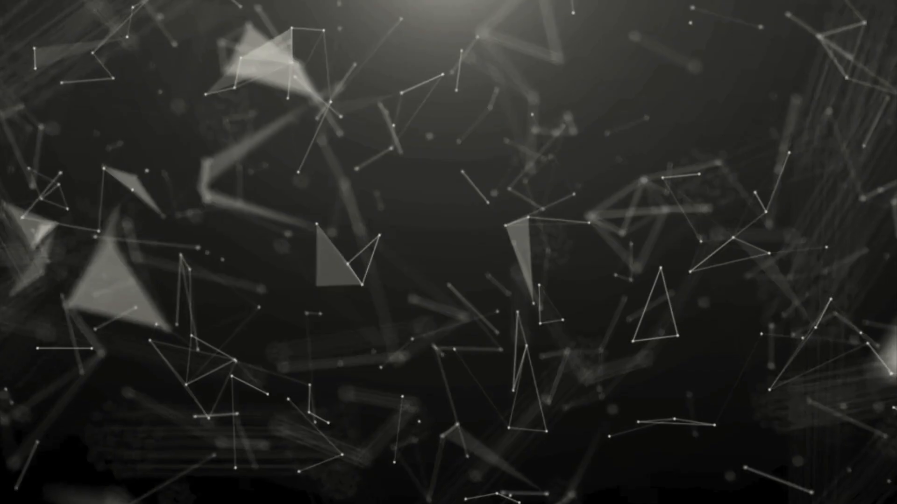